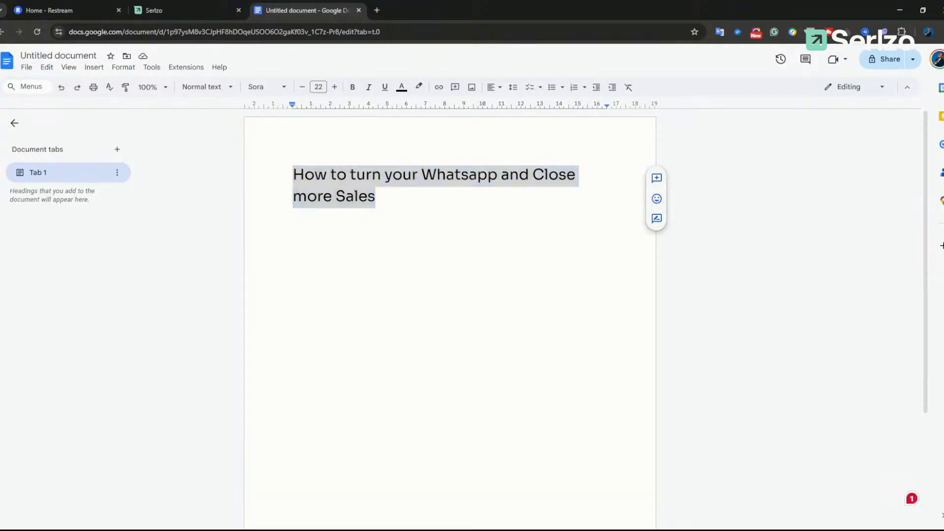
Step: Replace the title with 'How to turn your Whatsapp to a Sale Closing System', zoom in, and close Restream
text(How to turn your Whatsapp to a Sale Closing System)
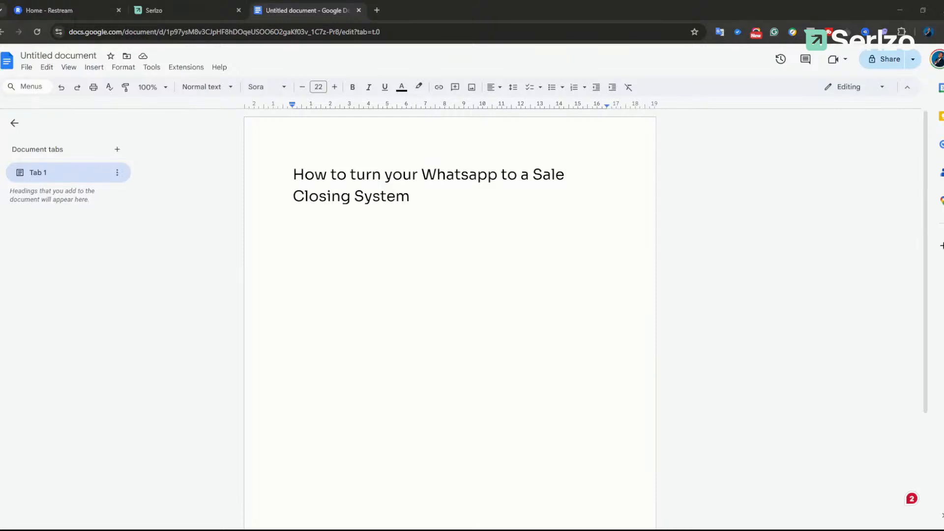
key(ctrl+equal)
key(ctrl+equal)
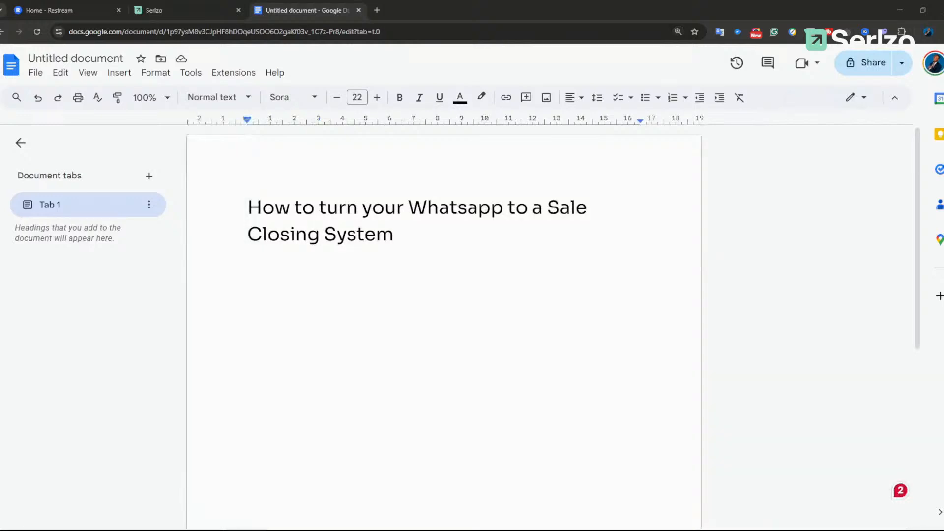
click(118, 10)
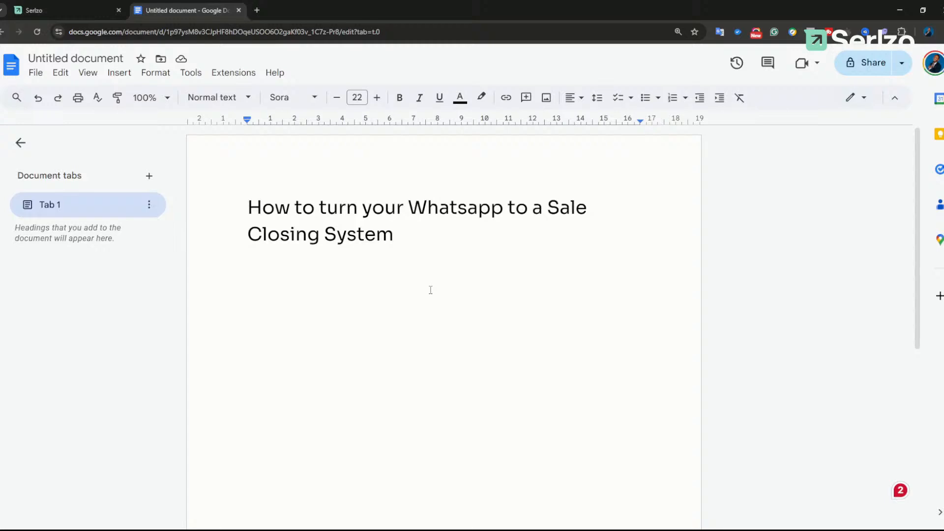
Step: Add blank lines beneath the title
click(308, 315)
double_click(459, 257)
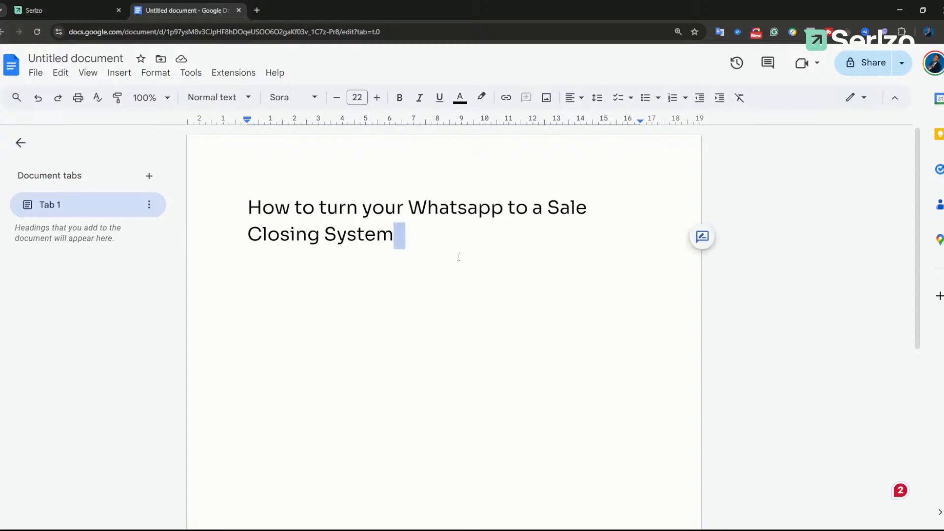
key(Return)
key(Return)
key(Return)
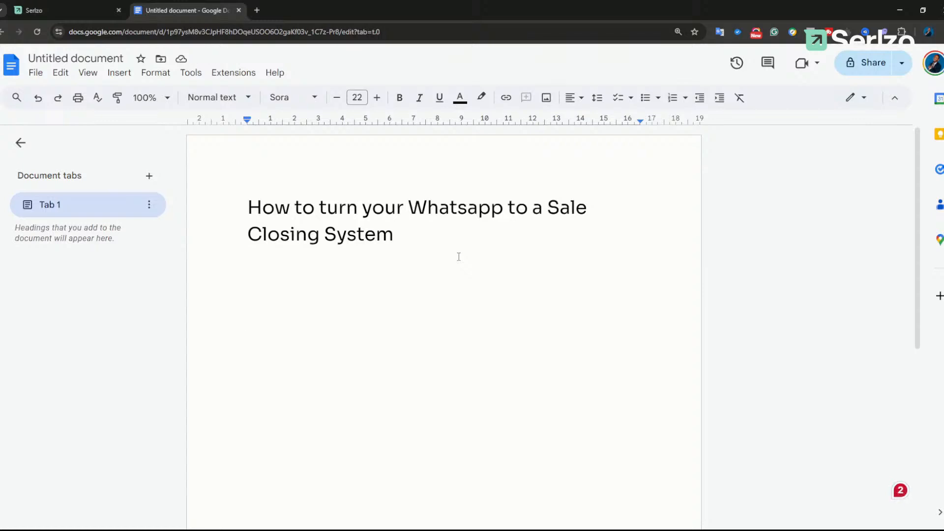
Step: Type 'Facebook ads: Leads Whatsapp-' and, after a blank line, 'Custom Messages:'
text(Facebook ads: LEad)
key(BackSpace)
key(BackSpace)
key(BackSpace)
text(ead)
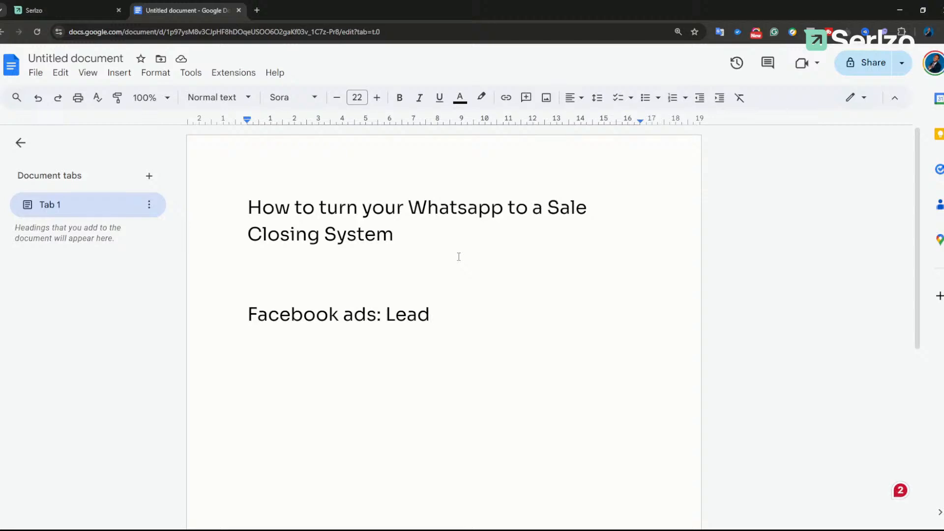
text(s Wh)
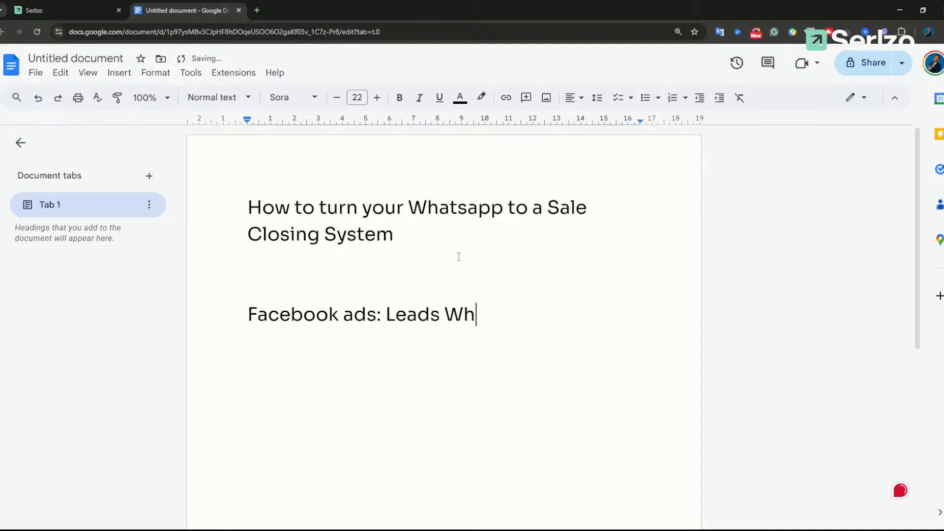
text(atsapp-)
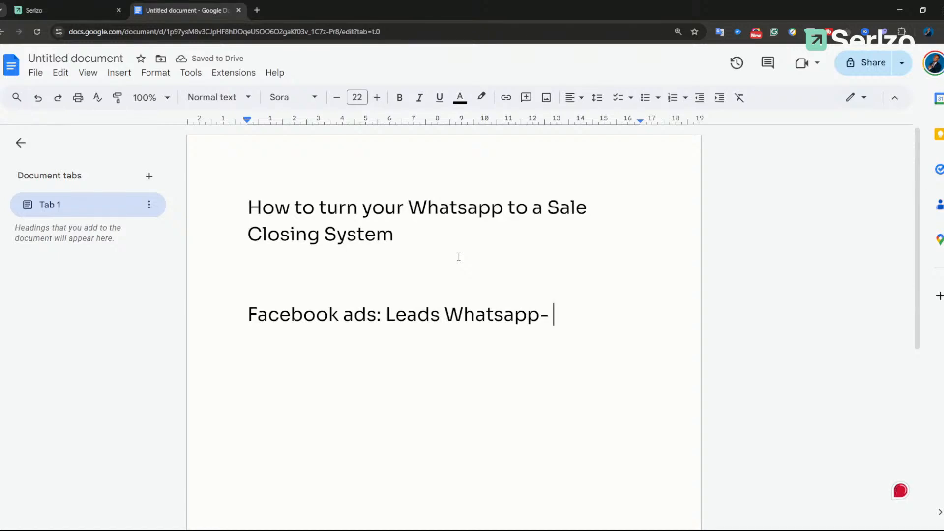
key(Return)
key(Return)
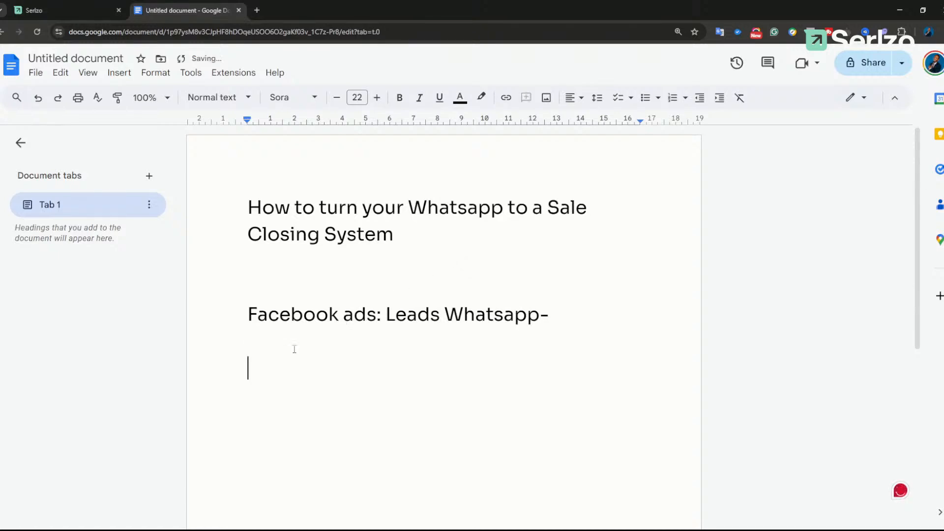
text(Custom Messages:)
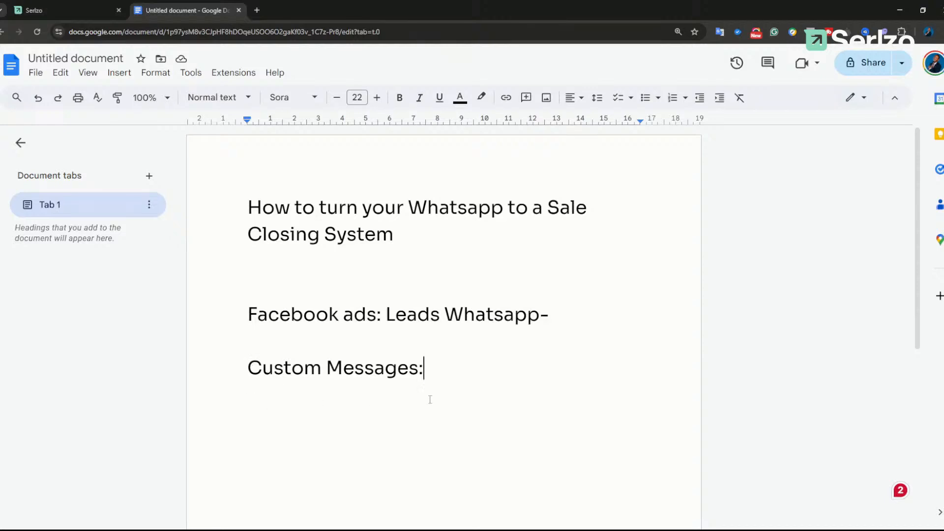
Step: Below 'Custom Messages:', type a quoted sample lead enquiry about purchasing 'your XYZ estate'
key(Return)
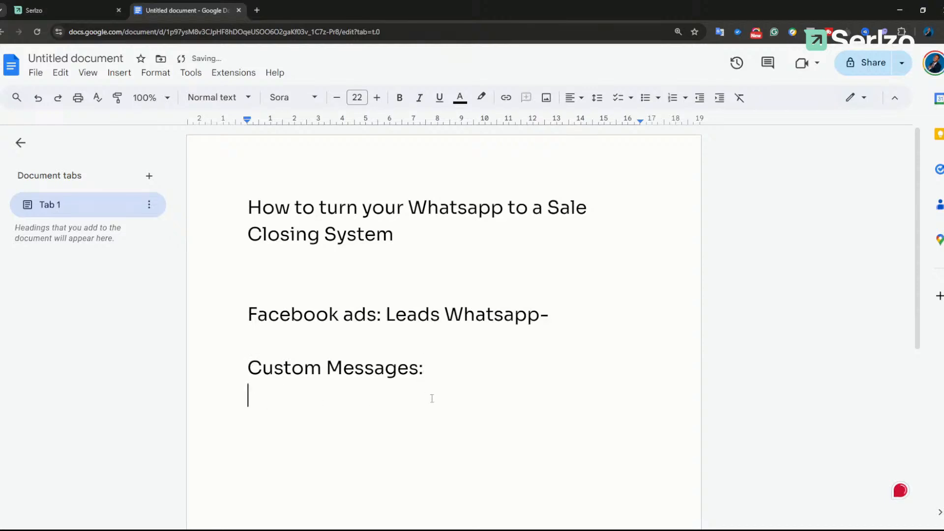
key(Return)
text("Hi my name iu)
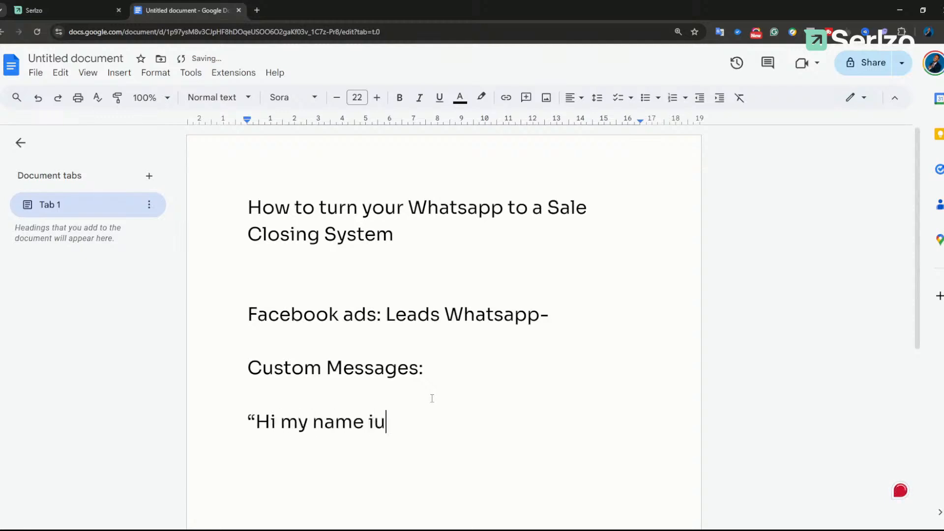
key(BackSpace)
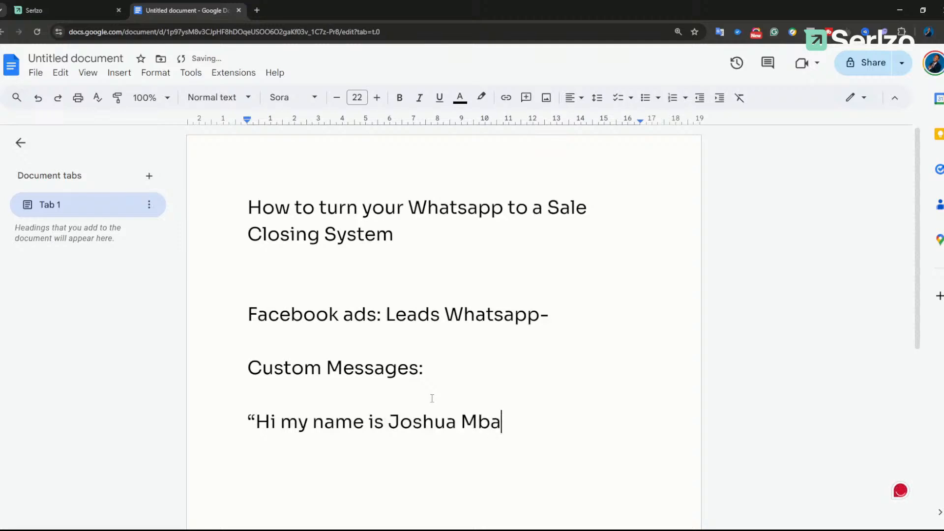
text( and I am in)
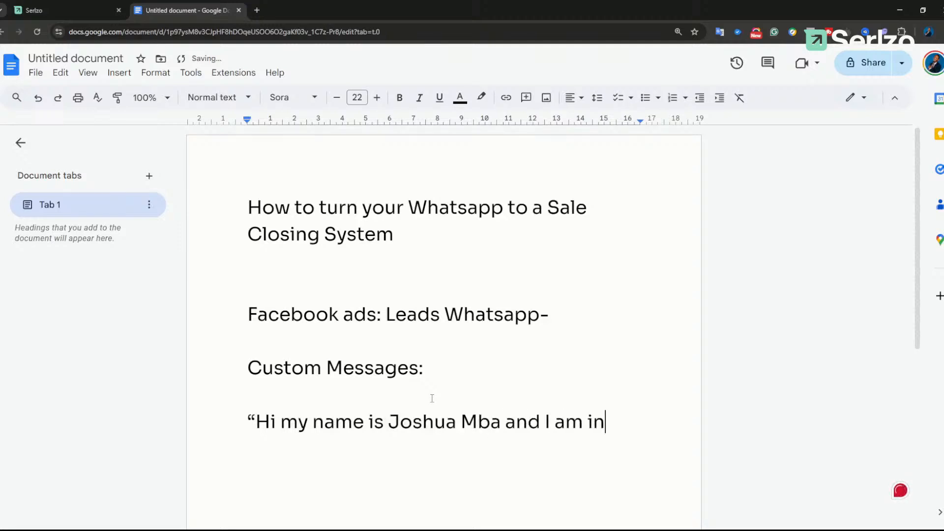
text(terested in Purchasing your )
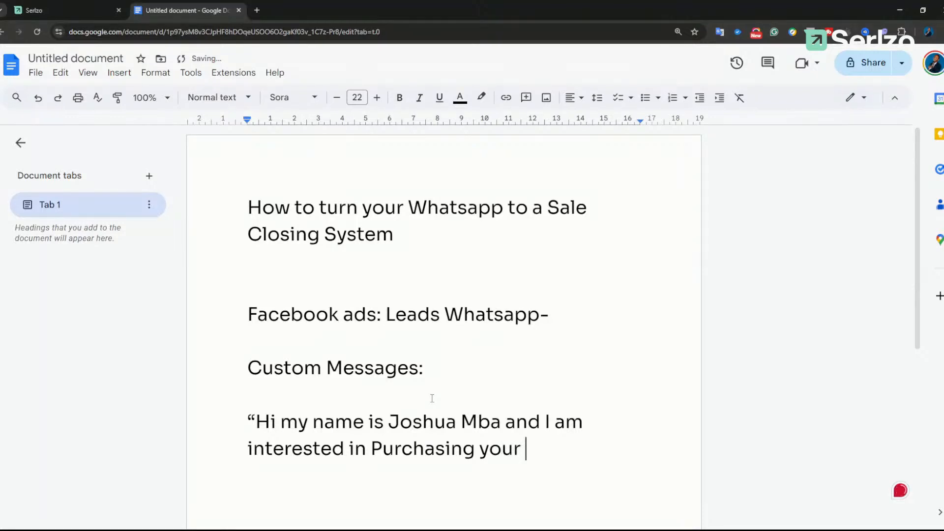
text(XYZ  estate)
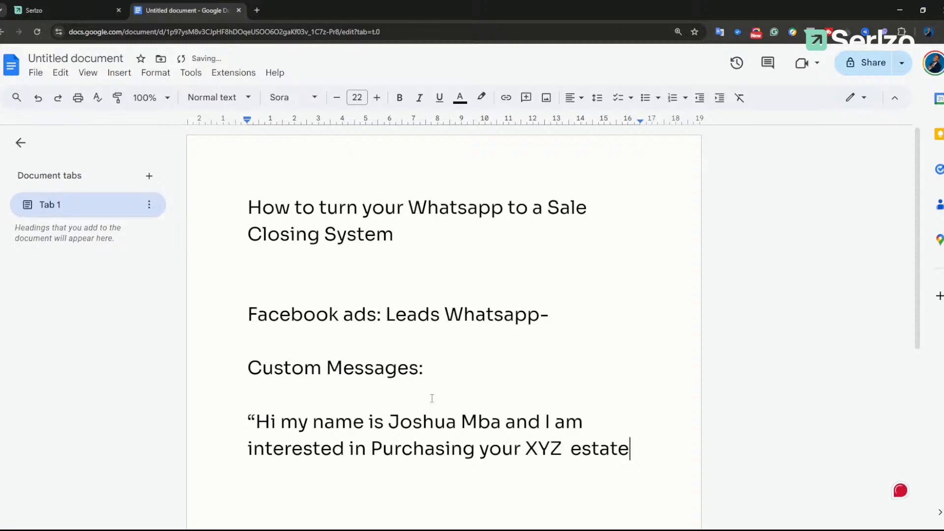
text(")
Step: Make the quoted sample message bold
scroll(518, 289, down, 2)
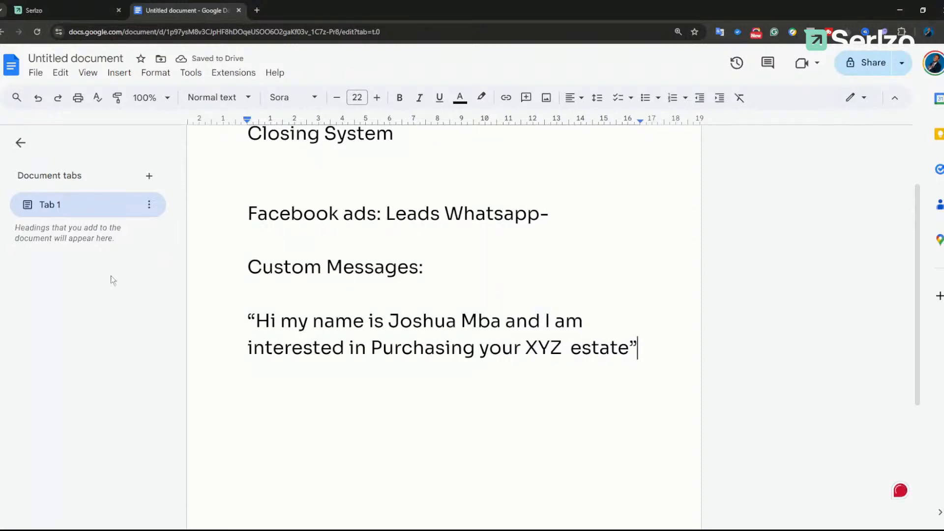
click(226, 314)
drag(265, 323, 639, 350)
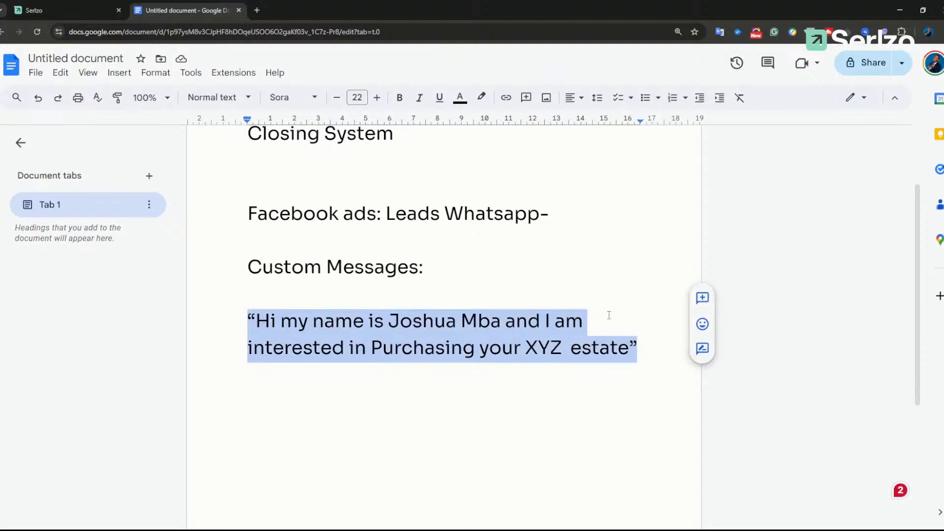
key(ctrl+b)
click(358, 370)
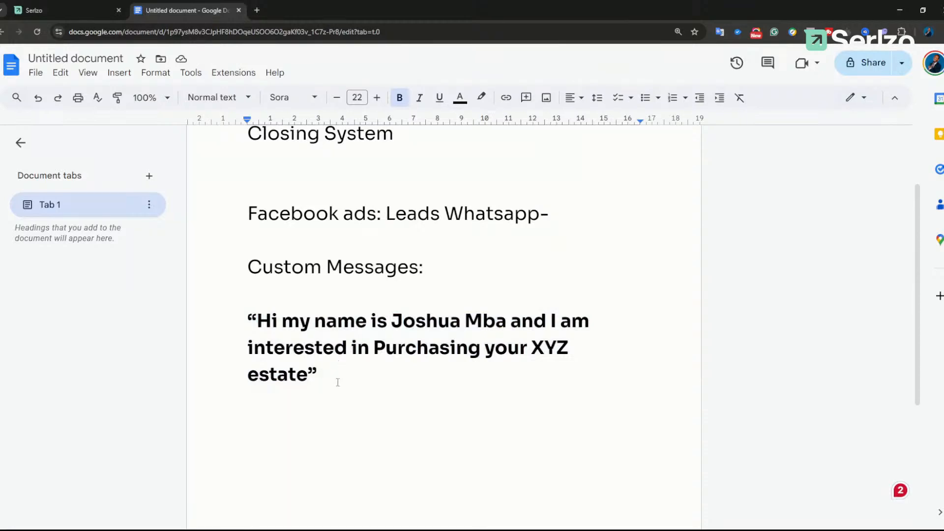
drag(318, 380, 235, 323)
Step: Add a bold 'Real Estate:' label on a new line below the quote
click(435, 415)
key(Return)
key(Return)
text(Real )
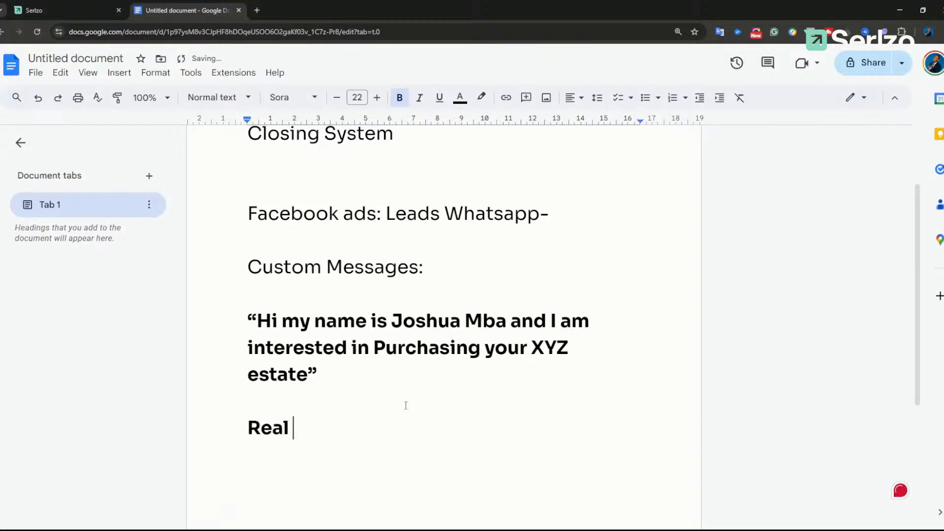
text(Estate:)
key(ctrl+b)
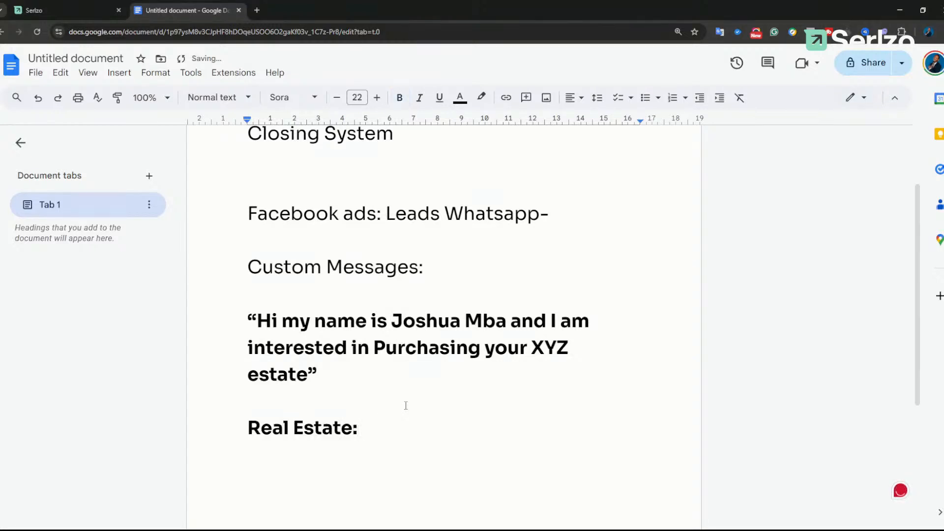
Step: Follow the label with unbolded 'Book the lead for call or inspection.', then switch to Serlzo
text(Book the lead for call or inspectin)
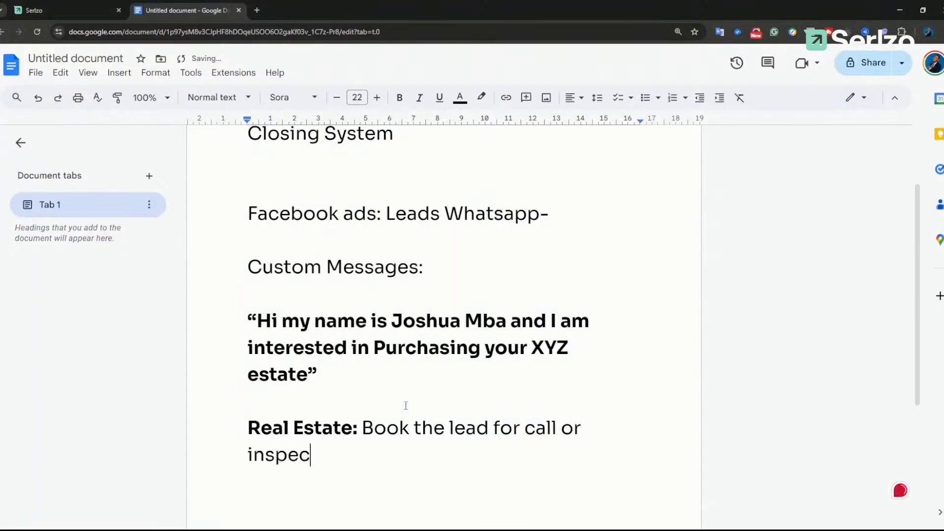
key(BackSpace)
text(on.)
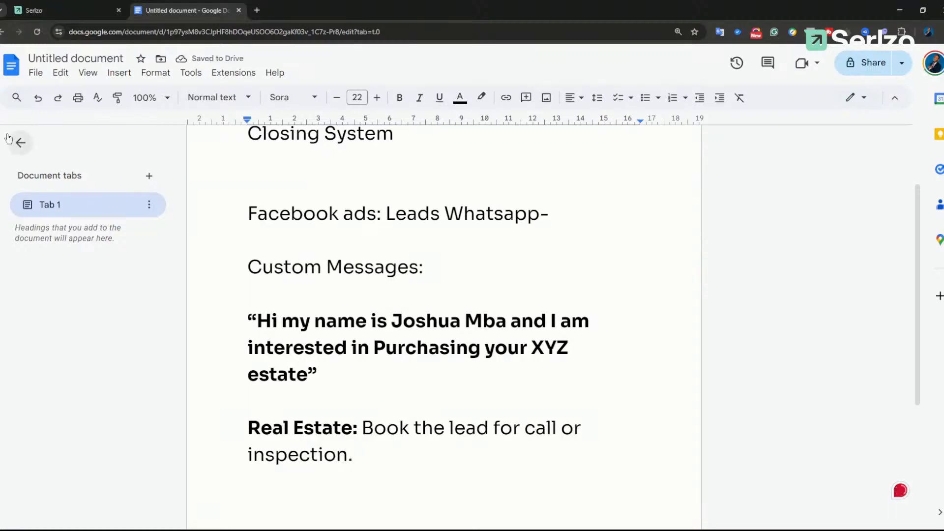
click(41, 13)
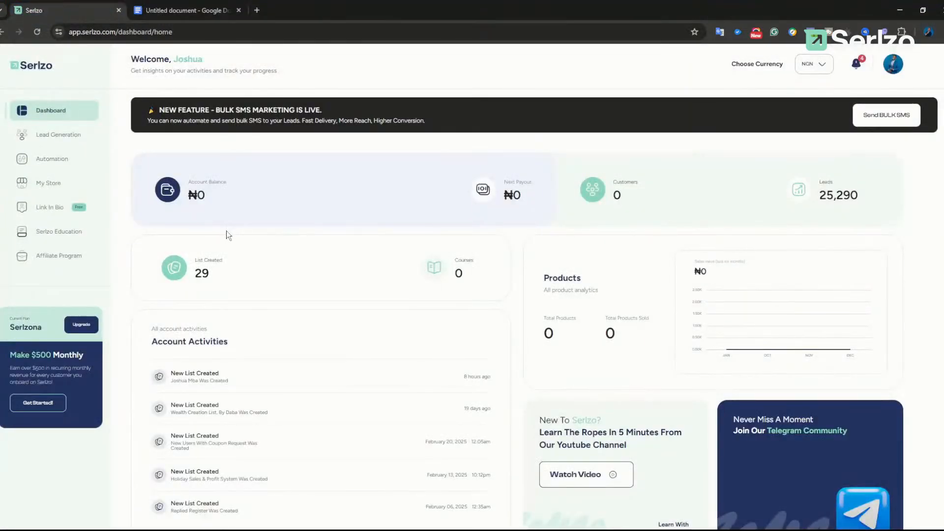
Step: Zoom the Serlzo dashboard in and back out to review its figures, then return to Google Docs
key(ctrl+plus)
key(ctrl+plus)
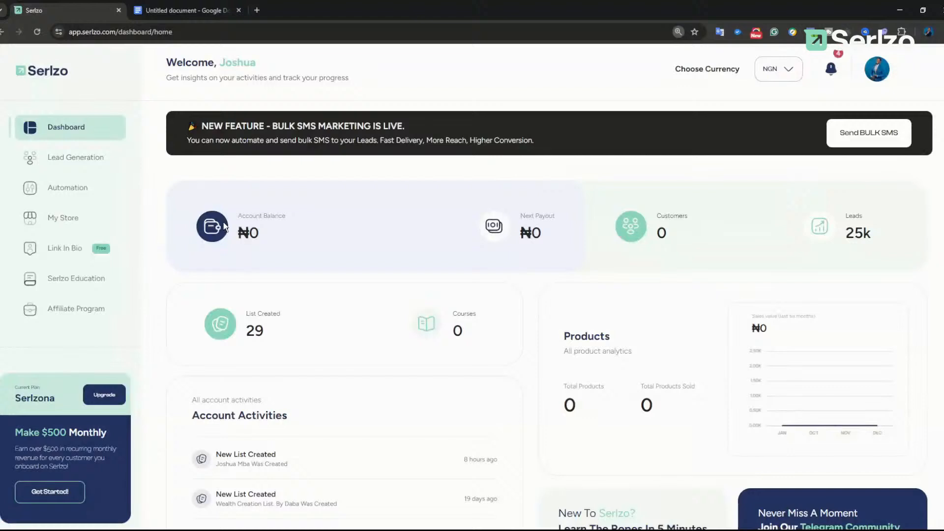
key(ctrl+plus)
key(ctrl+minus)
click(169, 12)
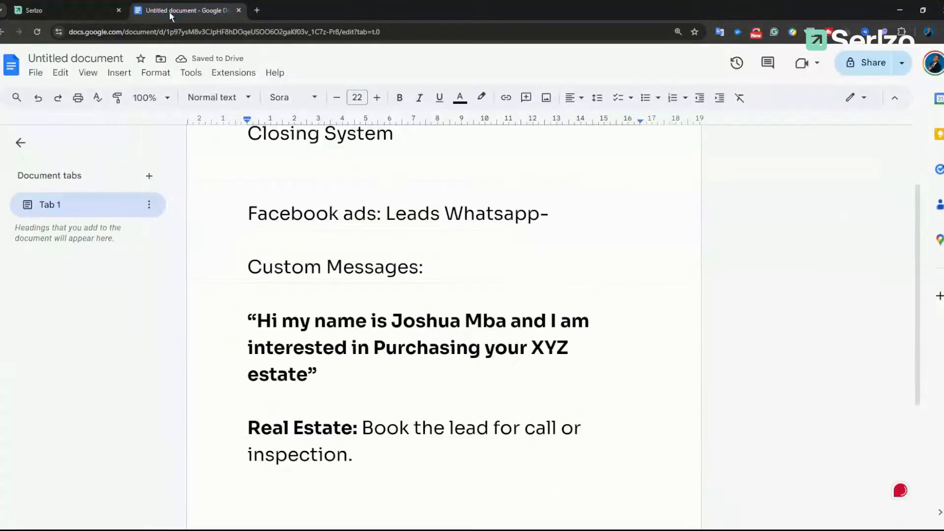
Step: Number the booking line as '1.' and add '2. Pre-sale tehm' below it
click(363, 427)
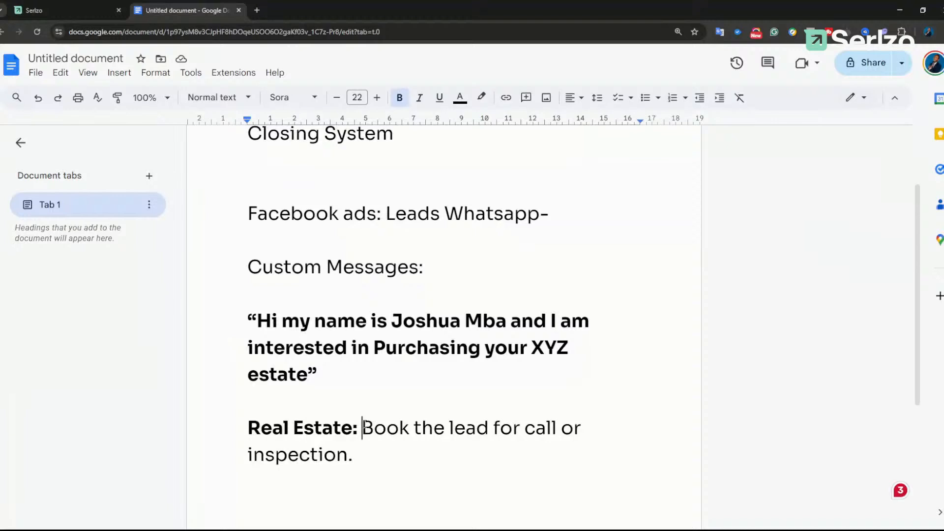
key(Return)
text(1)
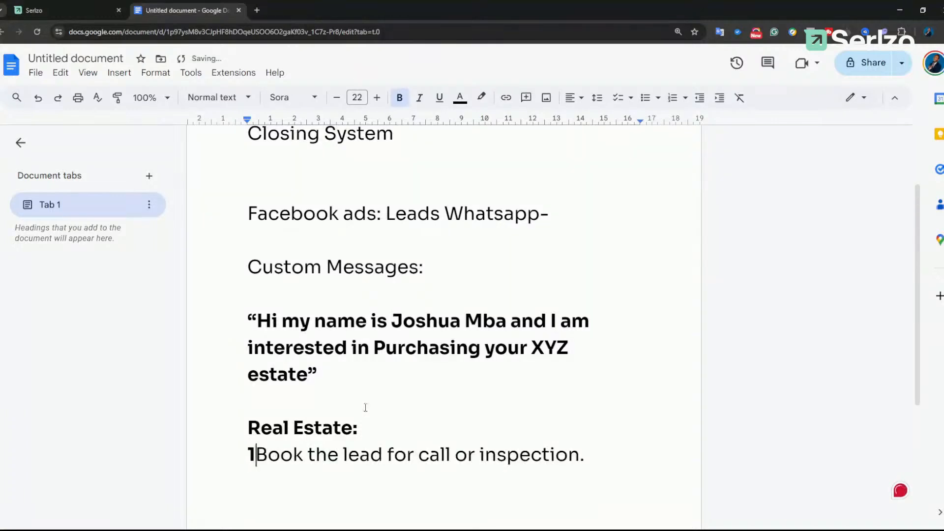
text(.)
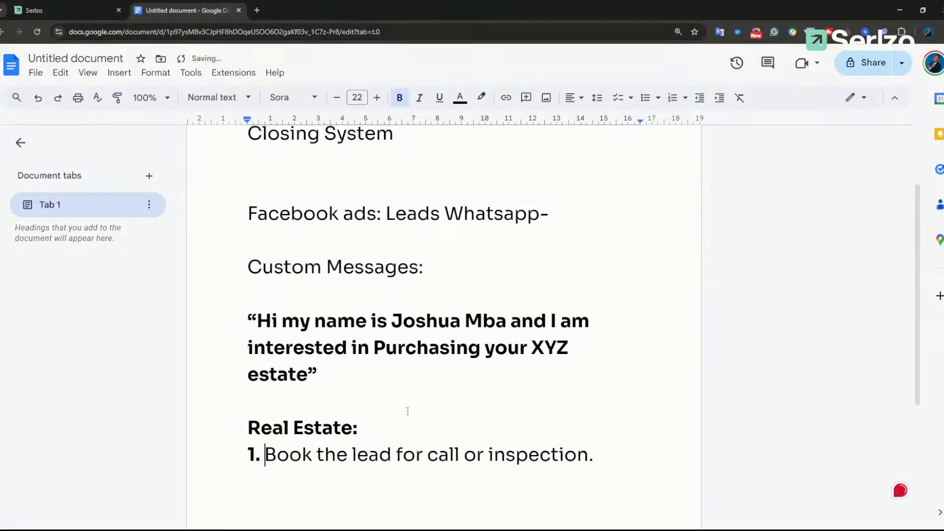
click(609, 460)
key(Return)
text(2. )
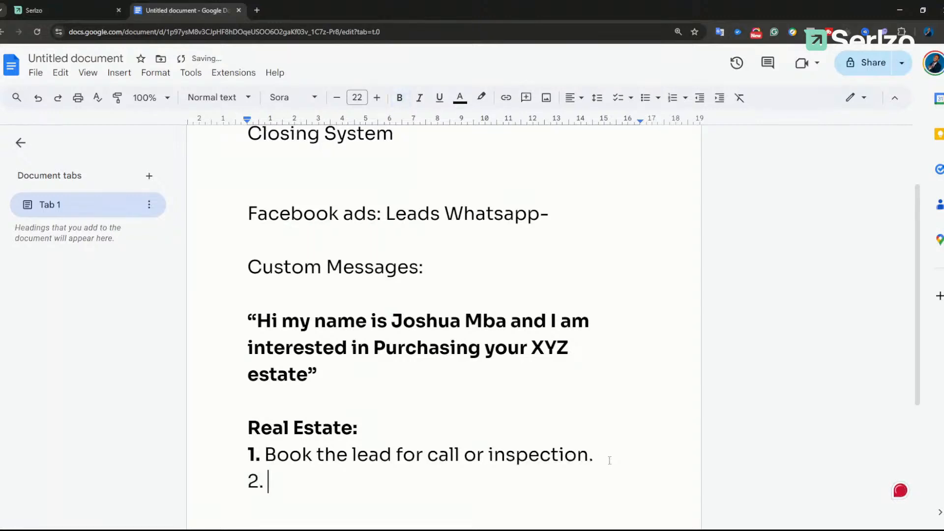
text(Pre-sale tehm)
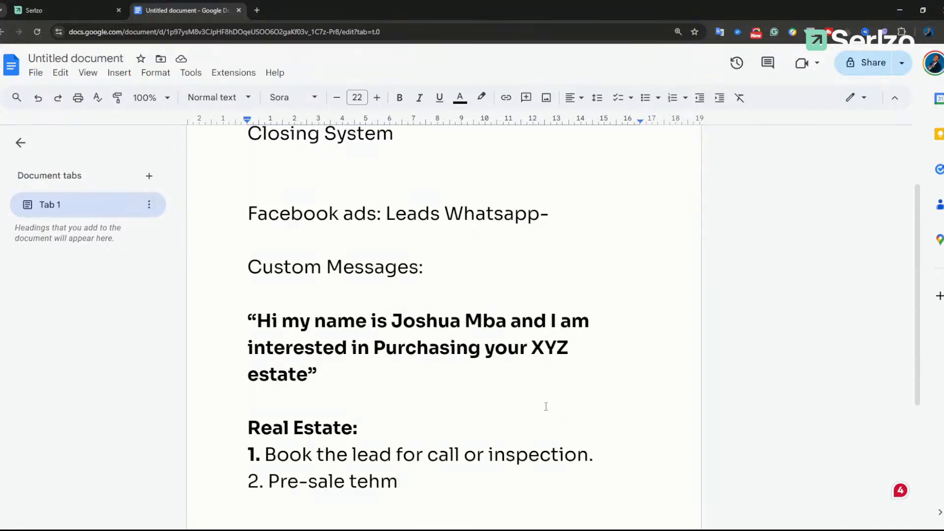
Step: Add '[5 days - 7days message series]' and 'Day1: About the soil tecture of the estate' under Pre-sale
key(Return)
text([5 d)
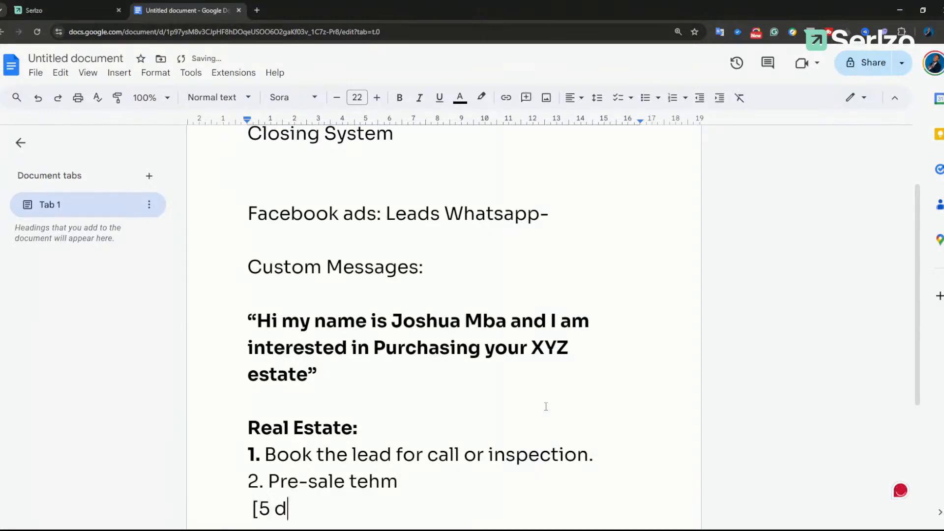
text(ays - 7days me)
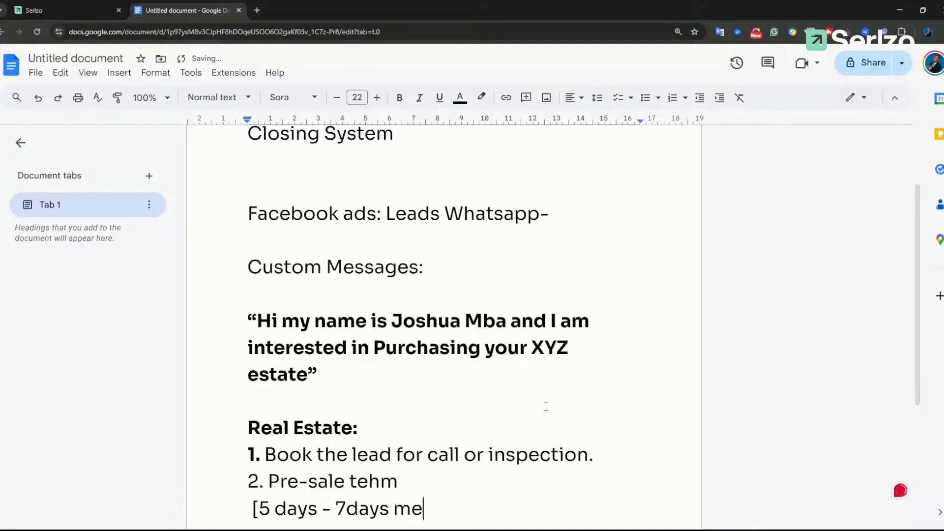
text(ssage serie)
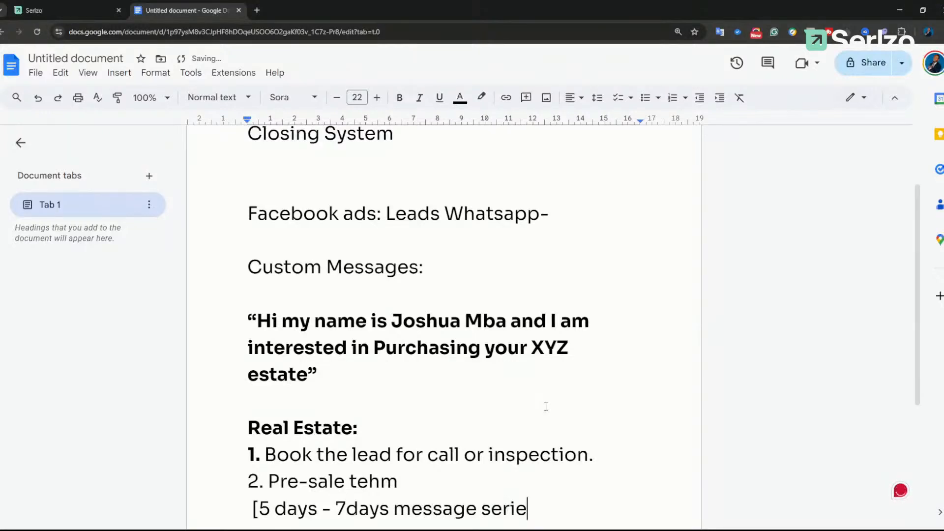
text(s])
scroll(523, 351, down, 2)
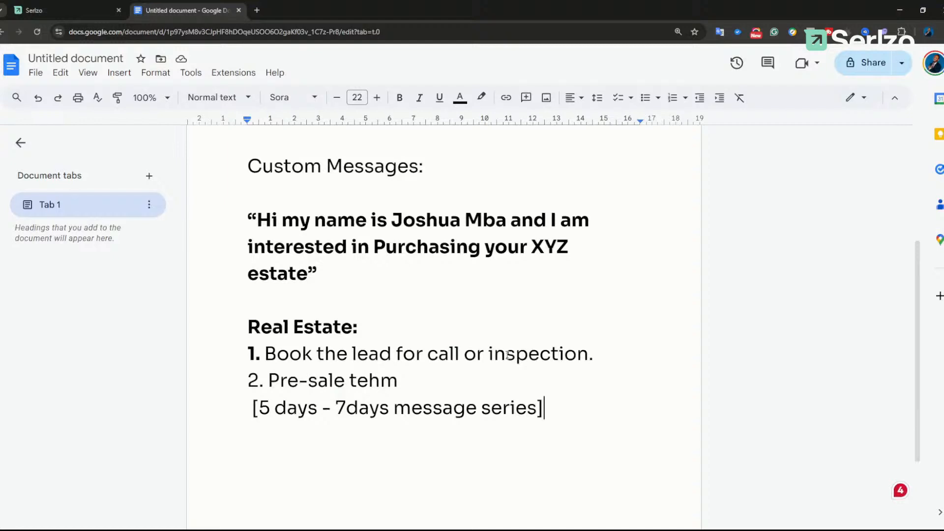
key(Return)
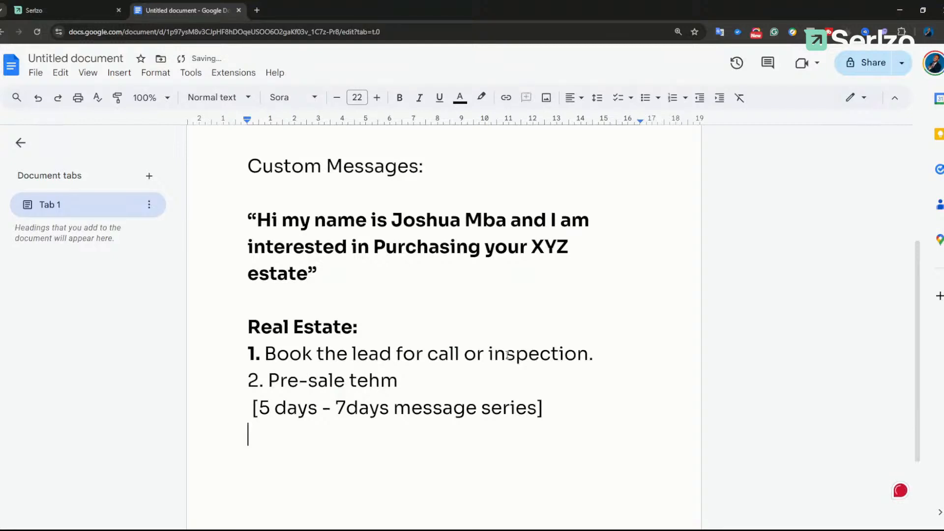
text(Day1: H)
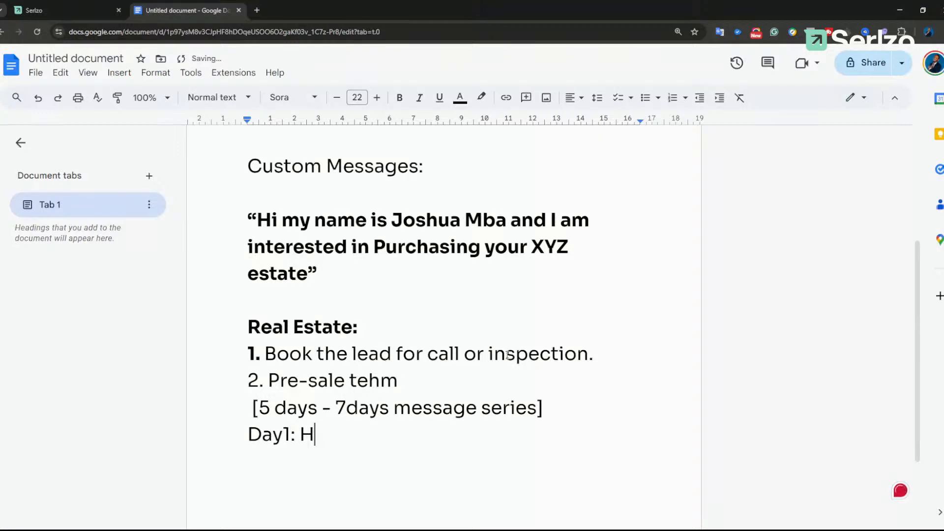
key(BackSpace)
text(About the t)
key(BackSpace)
text(soil tecture of the estate)
Step: Start a 'Day2:' line and correct 'tecture' to 'texture' on the Day1 line
key(Return)
text(Day2:)
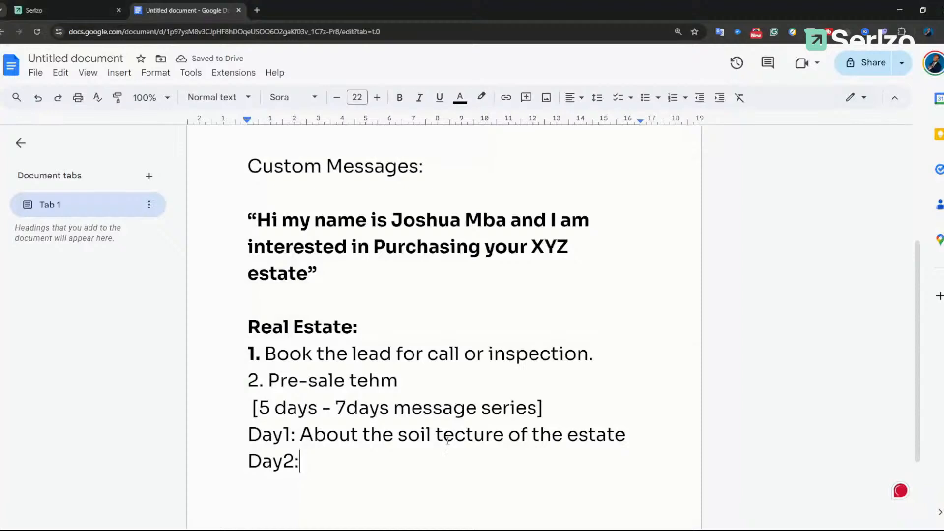
click(464, 435)
key(BackSpace)
text(x)
Step: Complete the Day2 line with a topic about development in that area
click(390, 453)
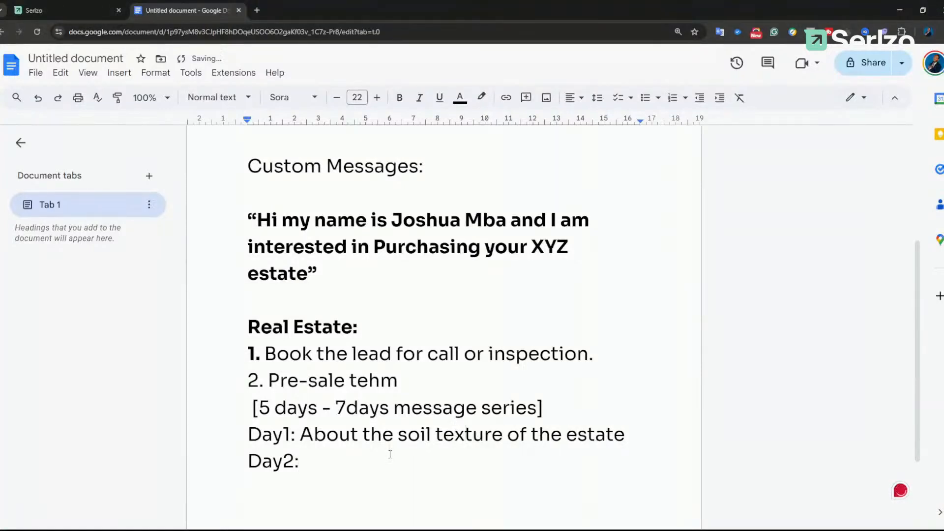
text(Developem)
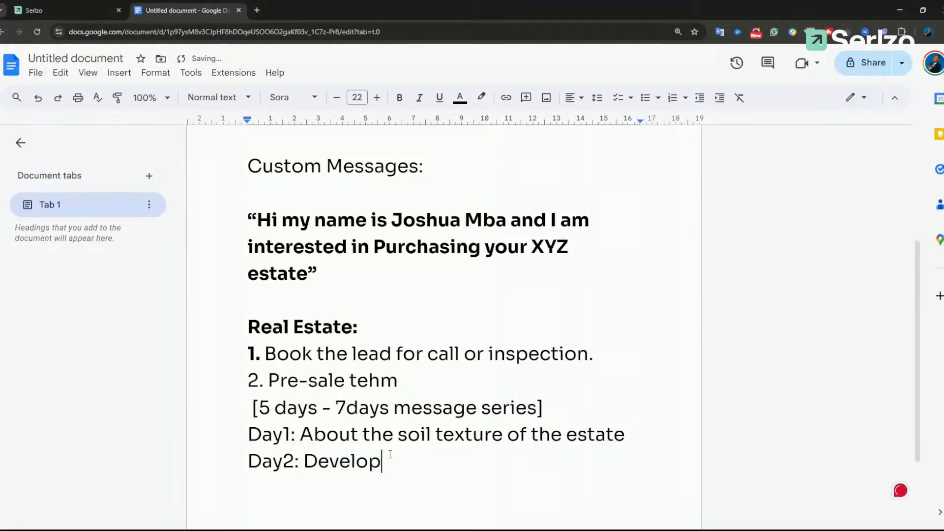
key(BackSpace)
key(BackSpace)
text(ment int a)
key(BackSpace)
key(BackSpace)
key(BackSpace)
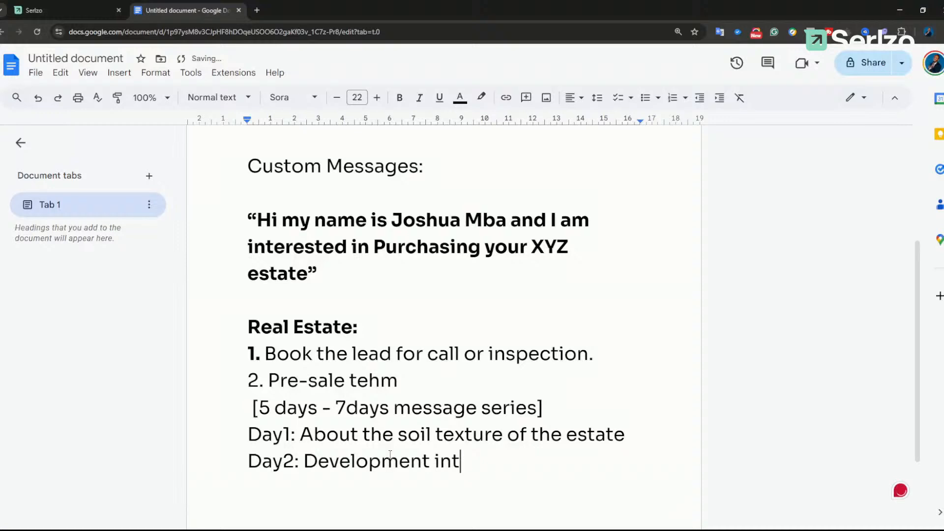
text(thgat)
key(BackSpace)
key(BackSpace)
key(BackSpace)
text(at are)
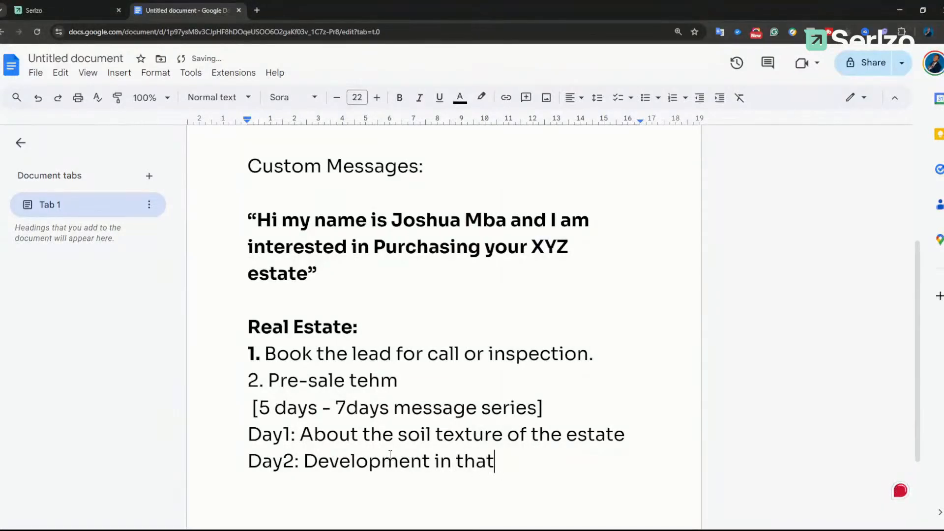
text(a)
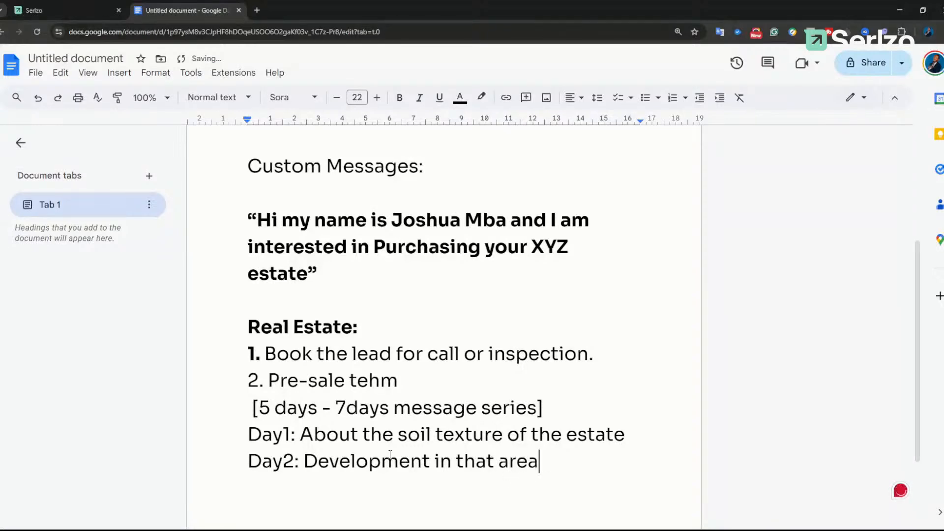
Step: Add 'Day3: Special offer for the estate', correct 'tehm' to 'them', then switch to Serlzo
key(Return)
text(Day)
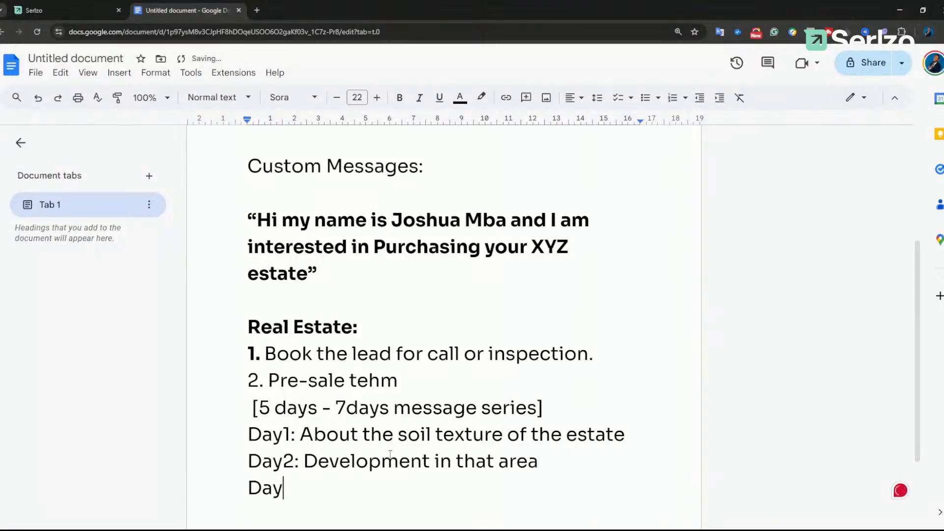
text(: Speci)
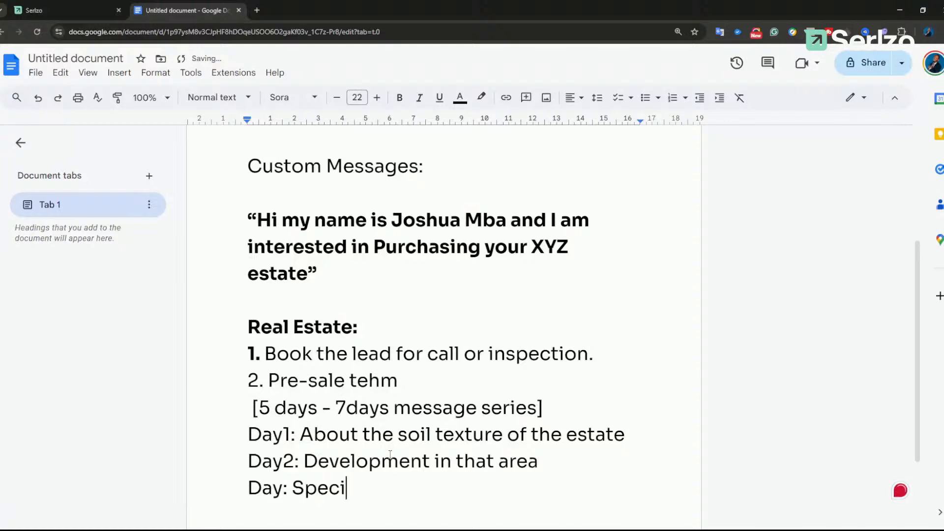
text(al offer for)
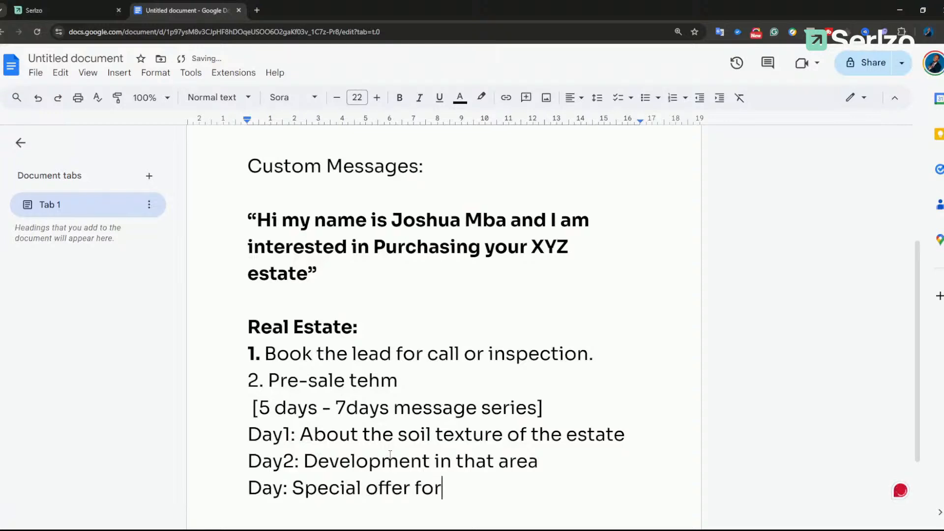
text( the estate)
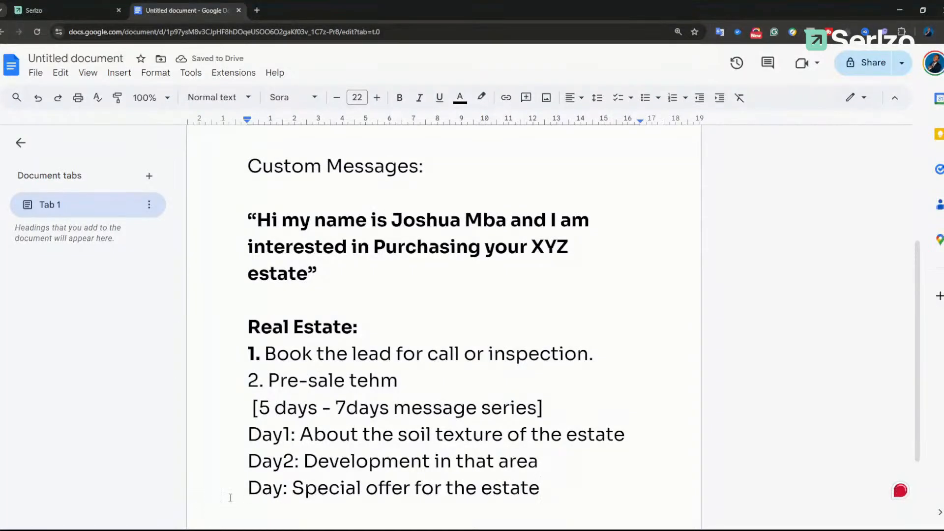
click(281, 489)
text(3)
scroll(363, 470, down, 1)
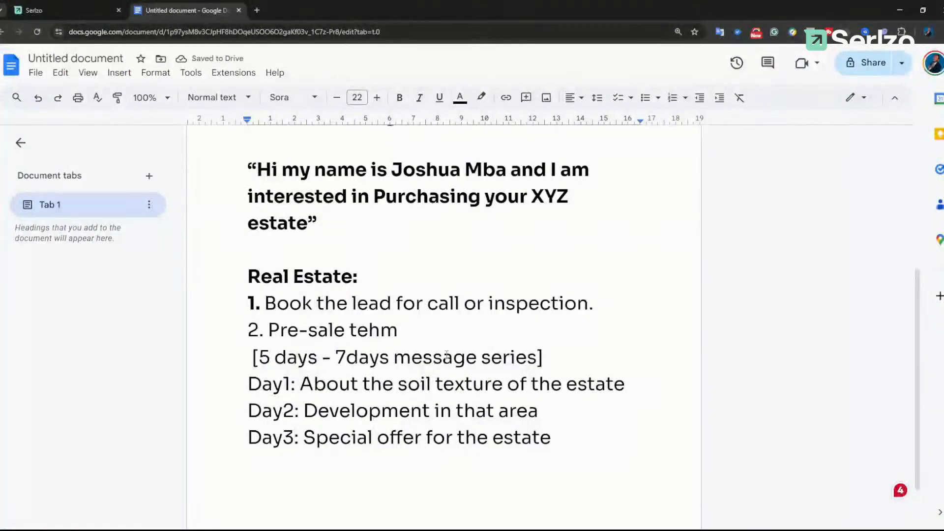
click(382, 333)
key(BackSpace)
key(BackSpace)
text(h)
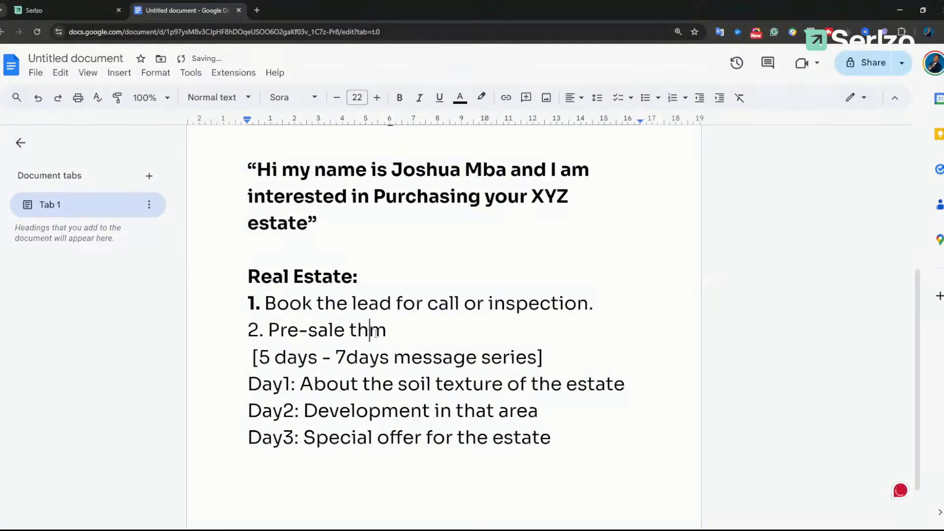
text(e)
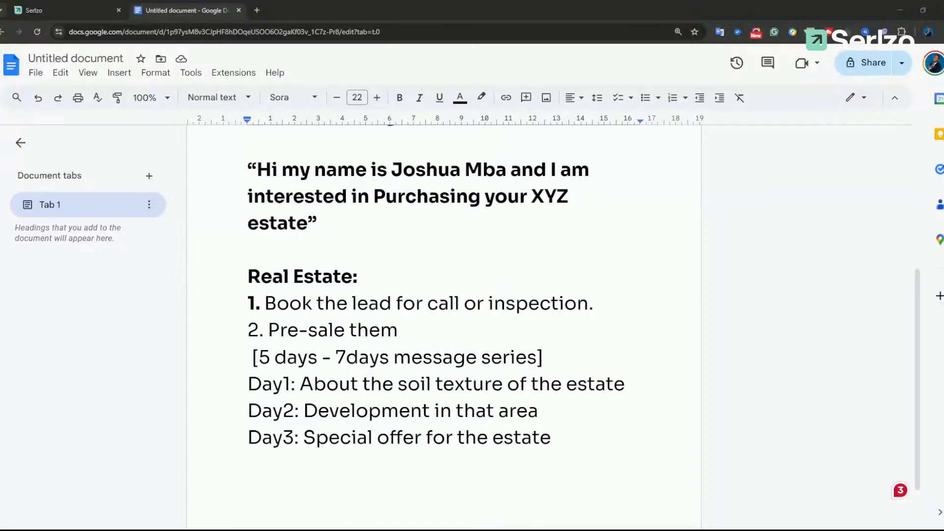
click(29, 10)
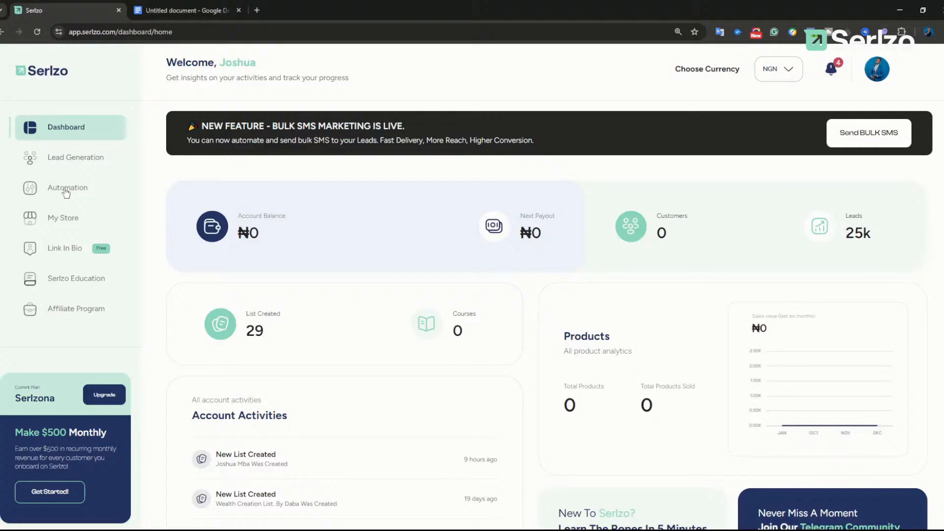
Step: Open Lead Generation from the sidebar and dismiss the tips popup to see all 35 lists
click(73, 162)
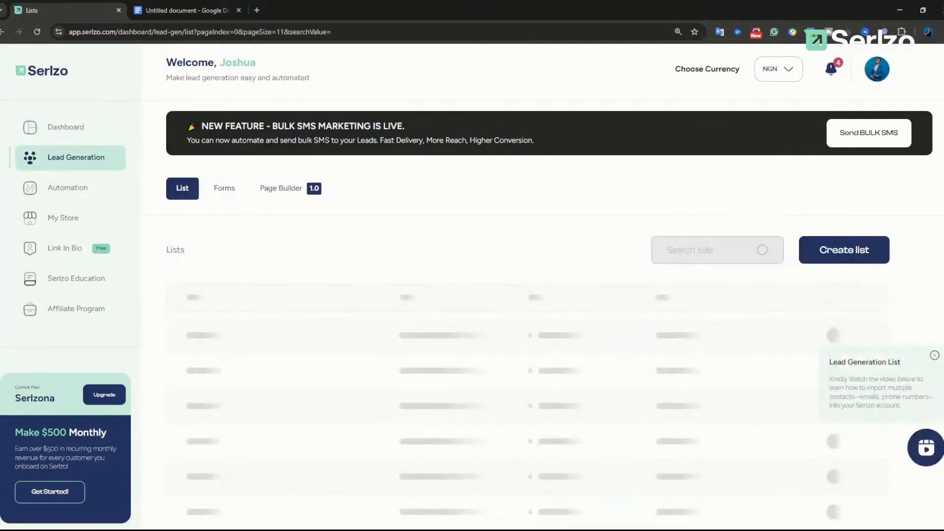
click(935, 356)
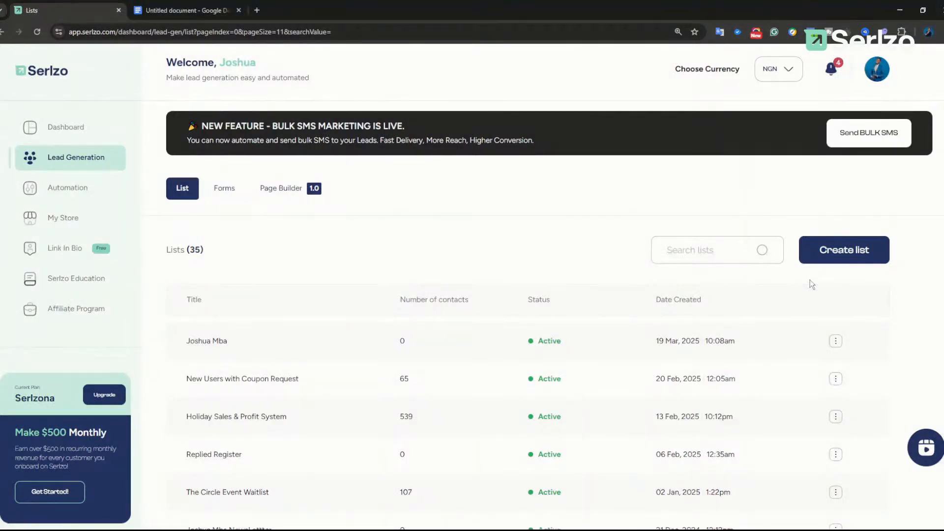
Step: Edit the newest list, set its title and description to 'Demo 123', save, then go to Automation
click(836, 341)
click(798, 360)
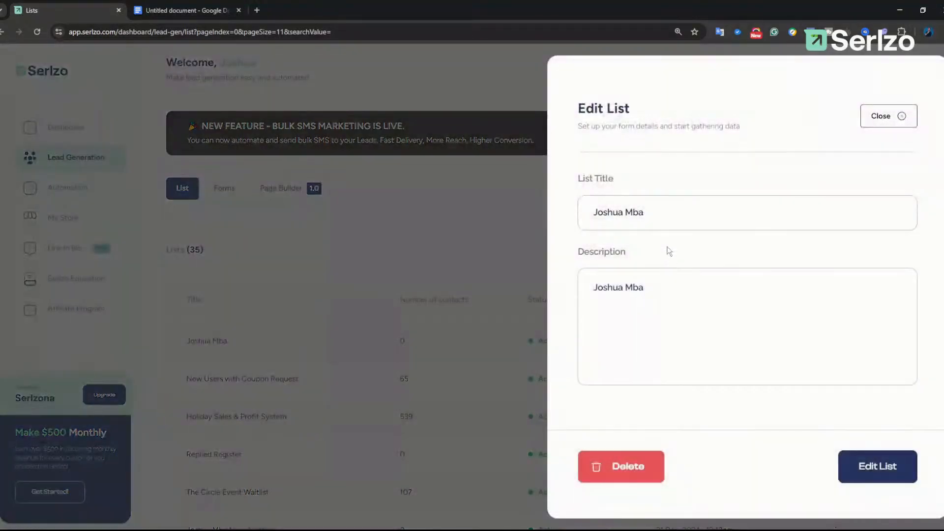
drag(663, 213, 509, 216)
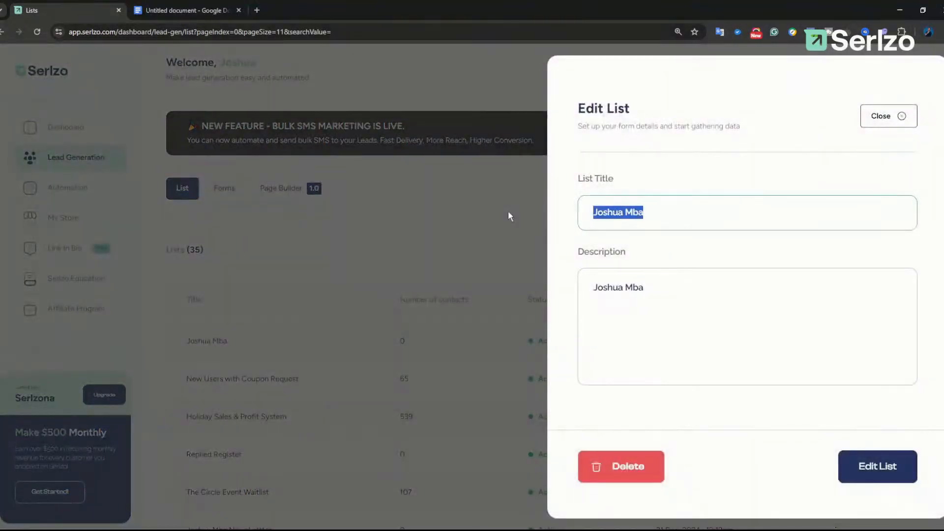
text(Reel re)
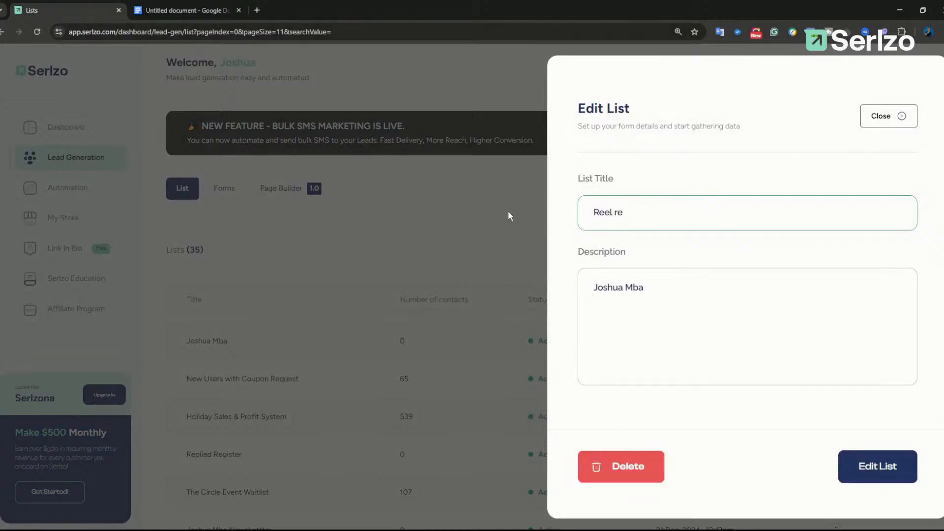
key(BackSpace)
key(BackSpace)
key(BackSpace)
key(BackSpace)
key(BackSpace)
key(BackSpace)
key(BackSpace)
text(Demo 123)
key(ctrl+a)
key(ctrl+c)
click(716, 299)
key(ctrl+a)
key(ctrl+v)
click(870, 459)
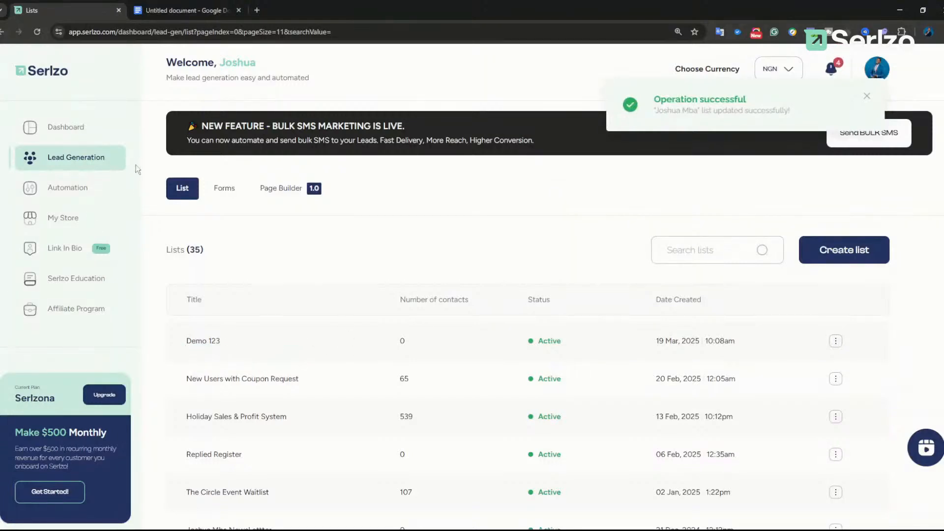
click(78, 194)
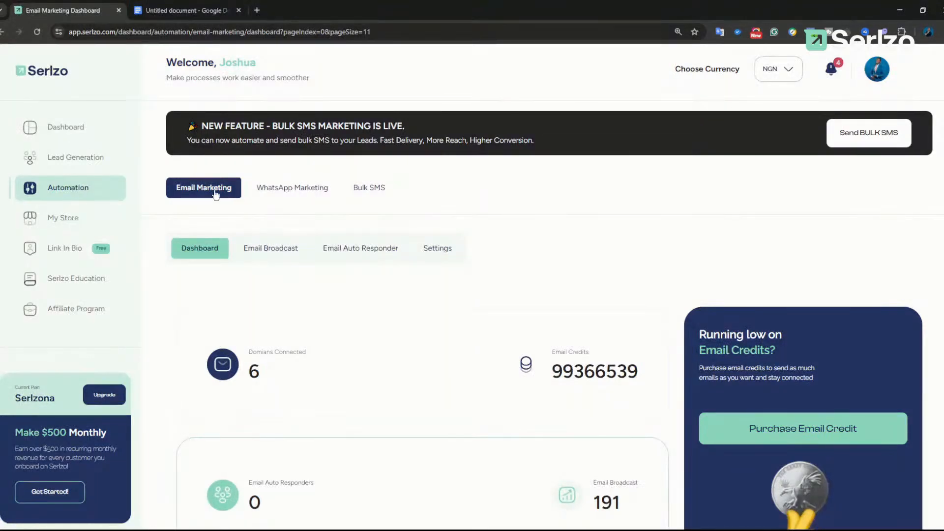
Step: Switch to WhatsApp Marketing under Automation and dismiss the chatbot help card
click(283, 193)
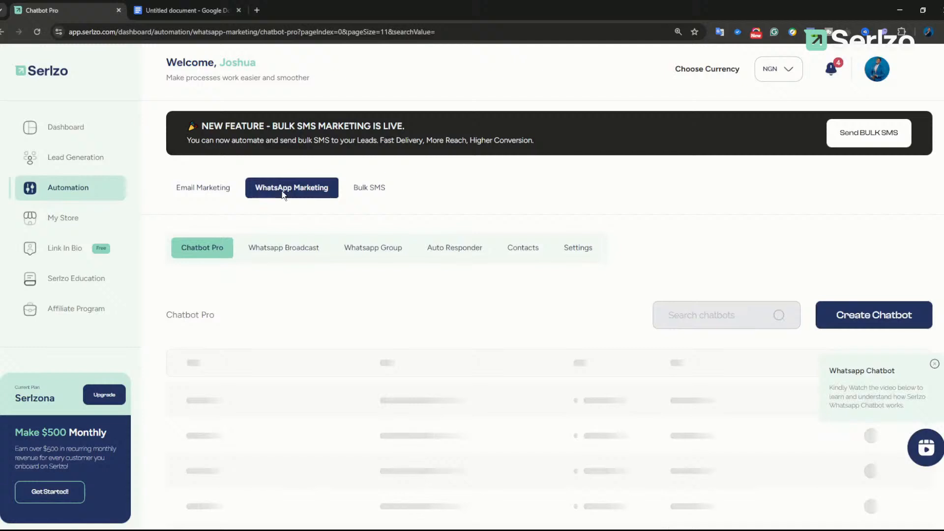
key(ctrl+plus)
key(ctrl+plus)
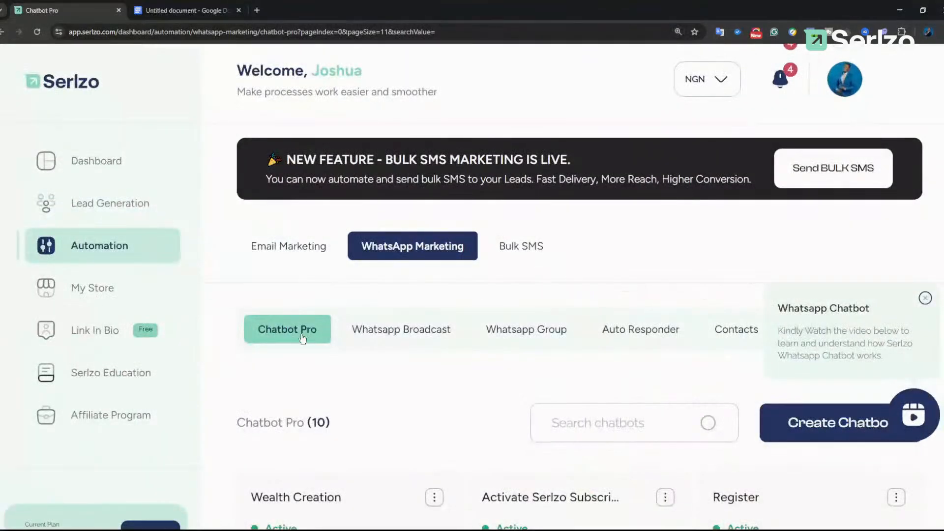
key(ctrl+minus)
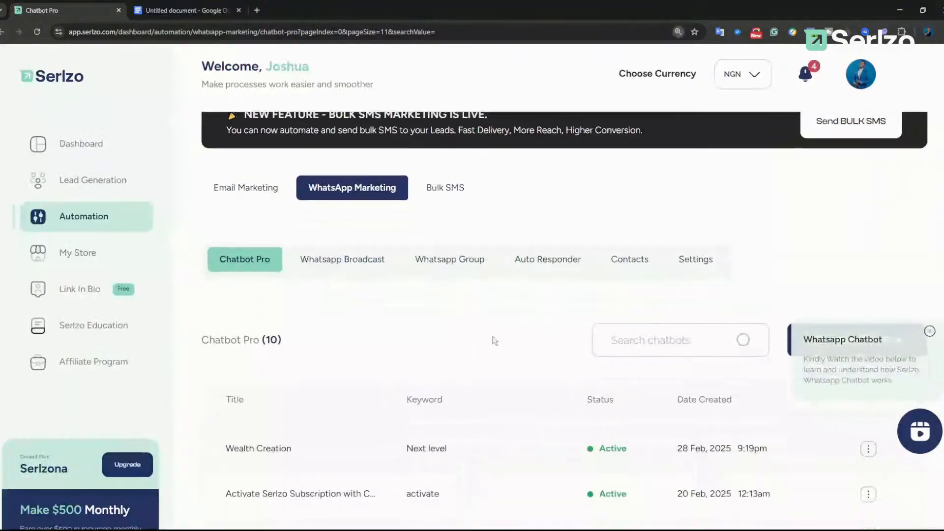
click(928, 330)
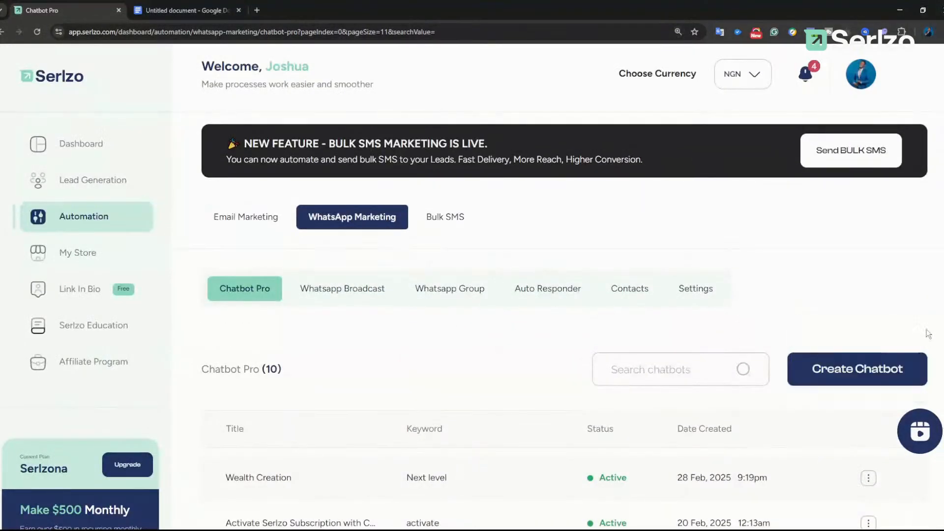
Step: Start and cancel a new chatbot form, then open and close the chatbot tutorial video
click(830, 369)
click(861, 134)
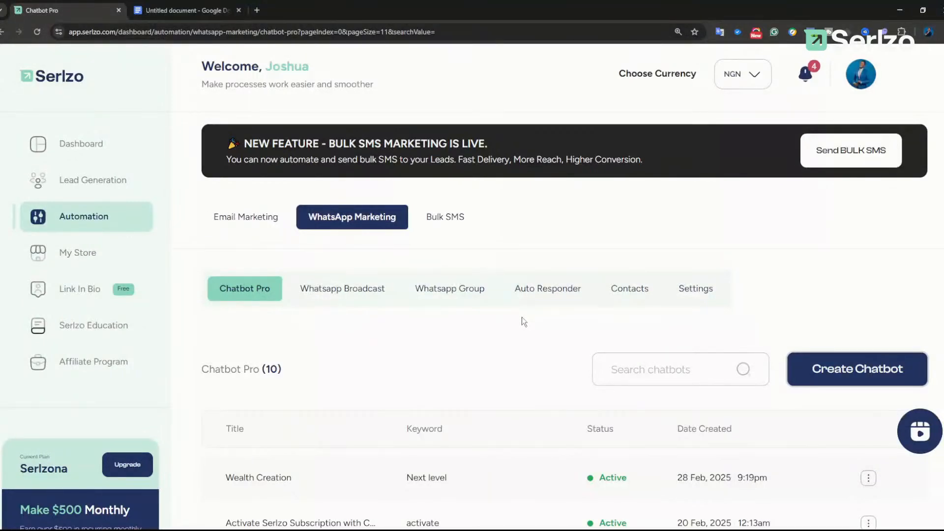
click(919, 432)
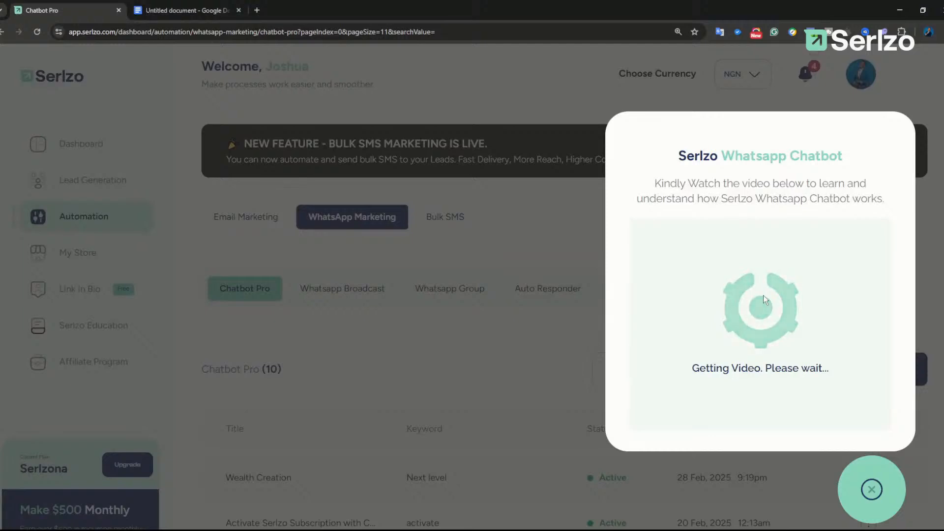
click(871, 489)
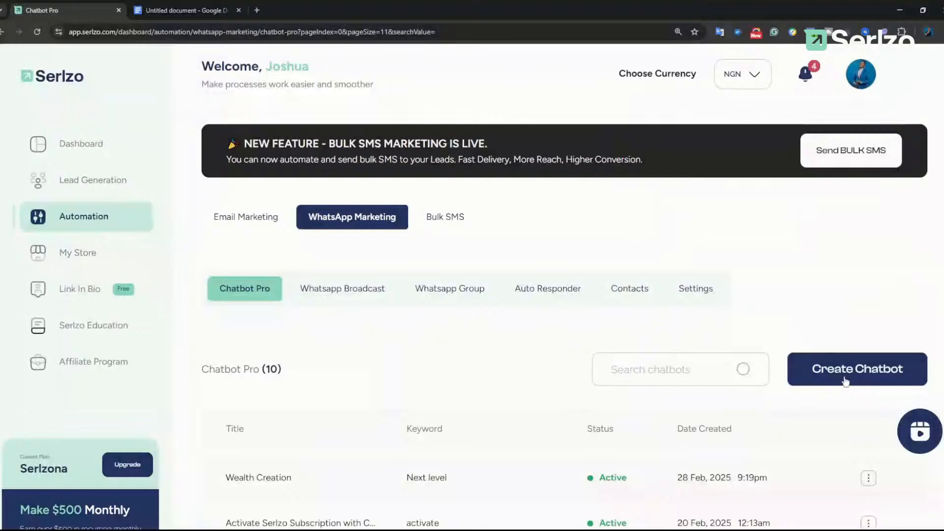
Step: Open a new chatbot form and enter 'Demo 123' as the Auto Reply Title
click(844, 377)
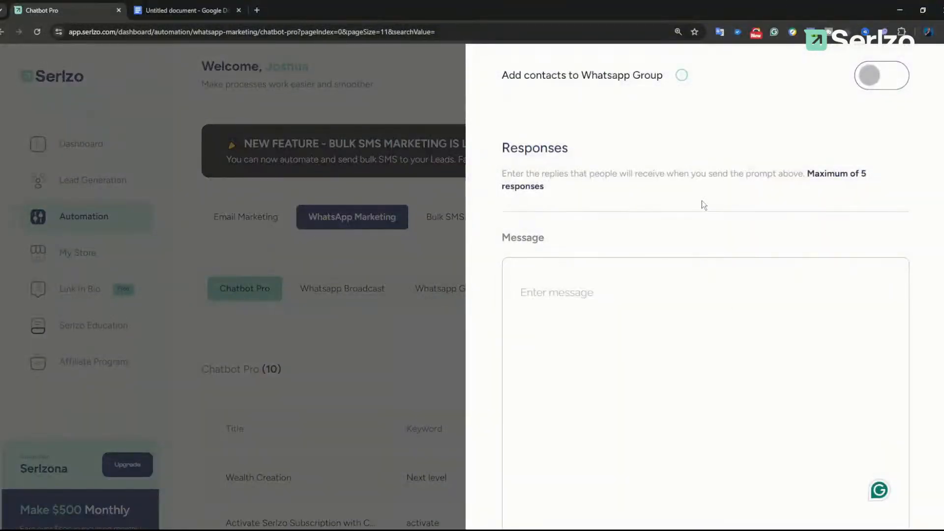
scroll(673, 277, down, 1)
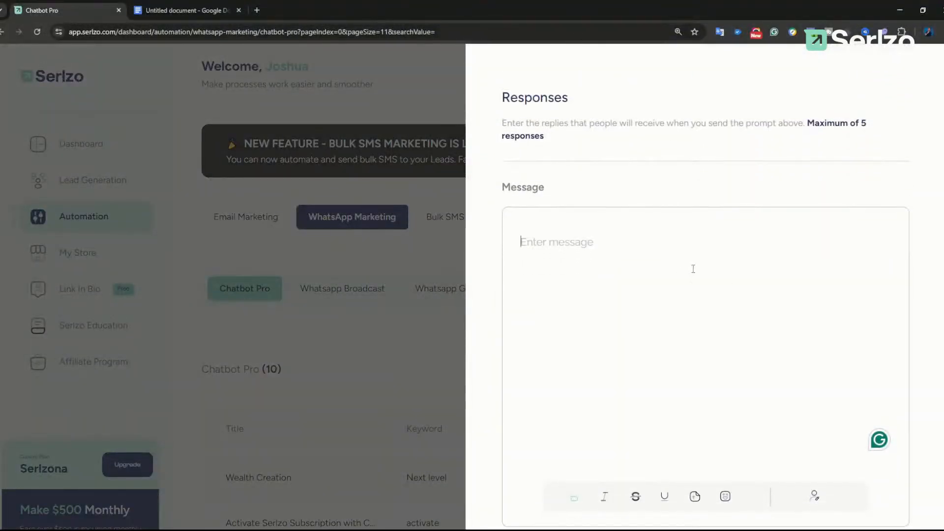
key(ctrl+minus)
key(ctrl+minus)
key(ctrl+minus)
scroll(725, 253, up, 6)
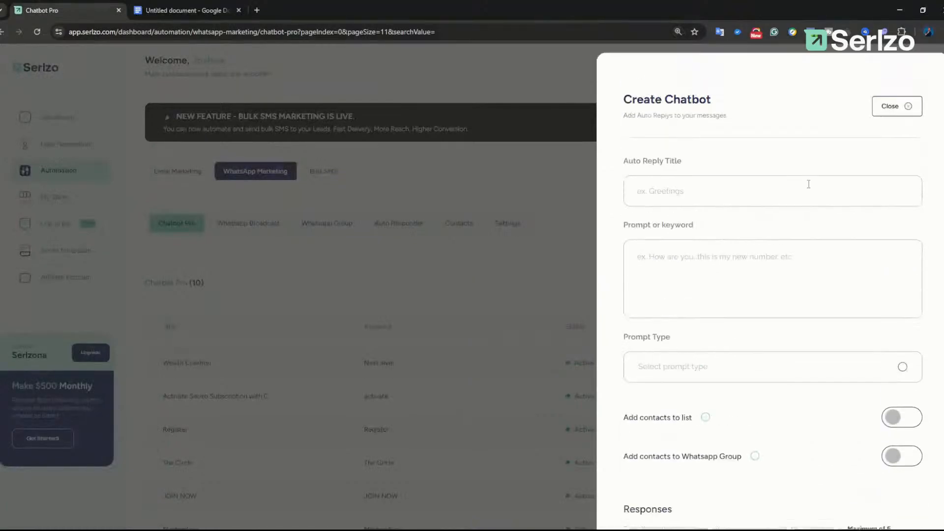
click(651, 183)
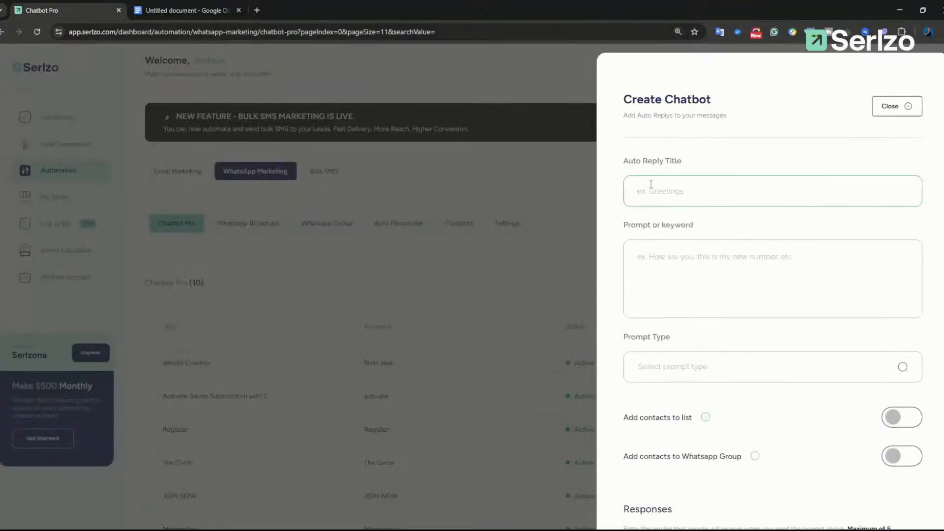
text(Demo 123)
click(675, 257)
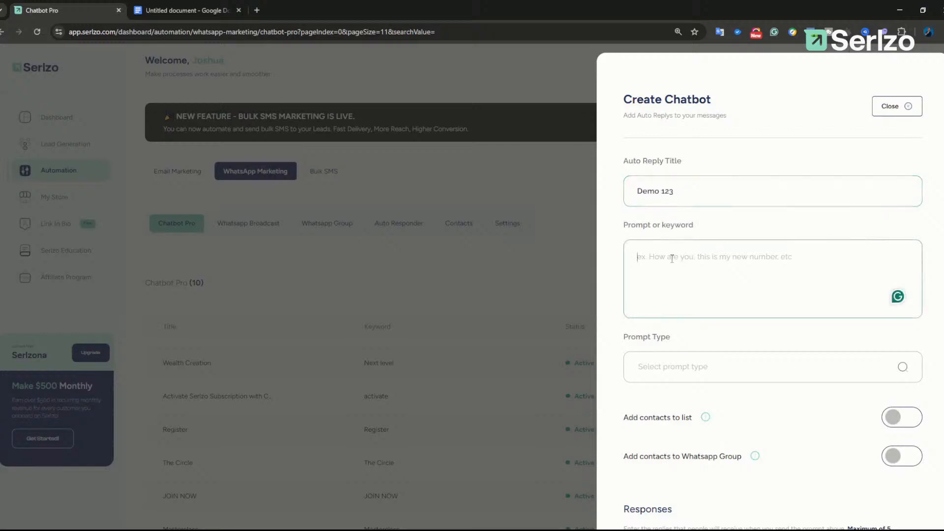
Step: Copy the sample XYZ estate purchase enquiry from the plan document's Custom Messages section
click(170, 12)
scroll(382, 331, up, 1)
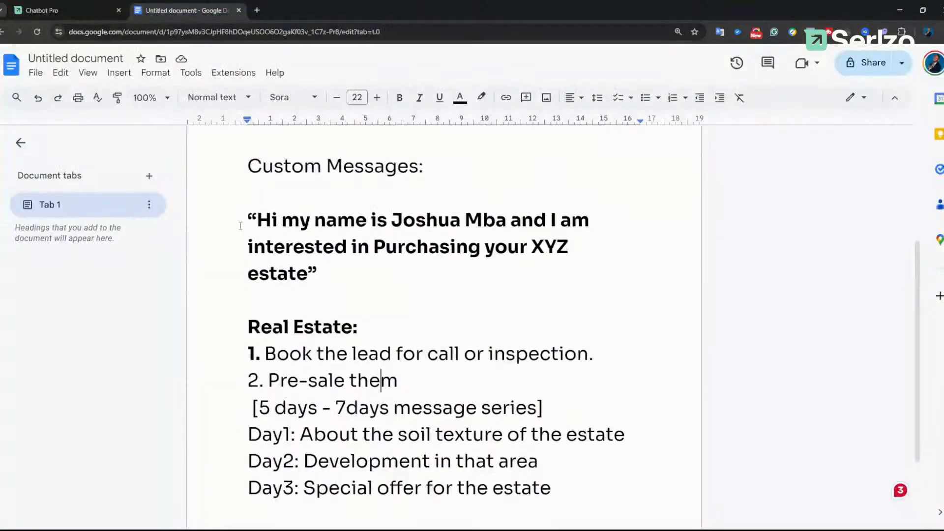
drag(256, 219, 307, 273)
key(ctrl+c)
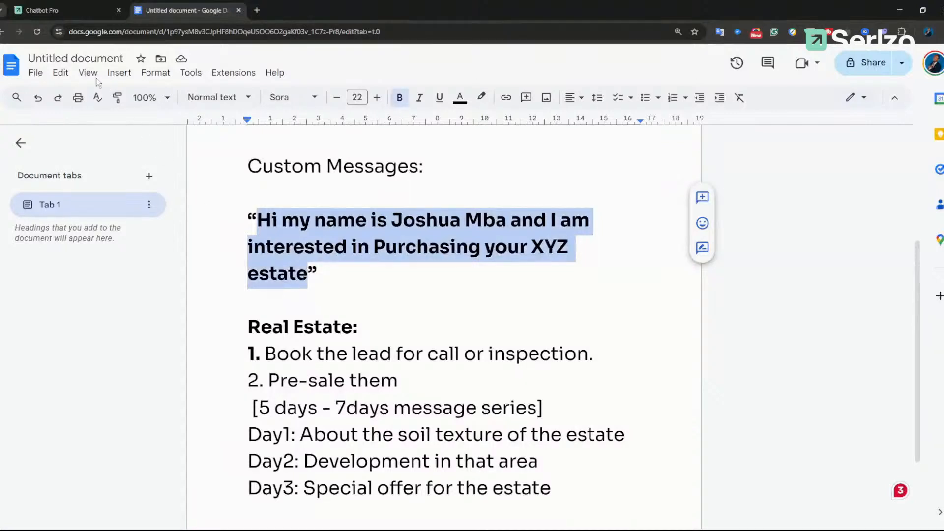
click(43, 11)
Step: Paste the enquiry as the prompt, removing the sender's name after 'Hi'
click(691, 270)
key(ctrl+v)
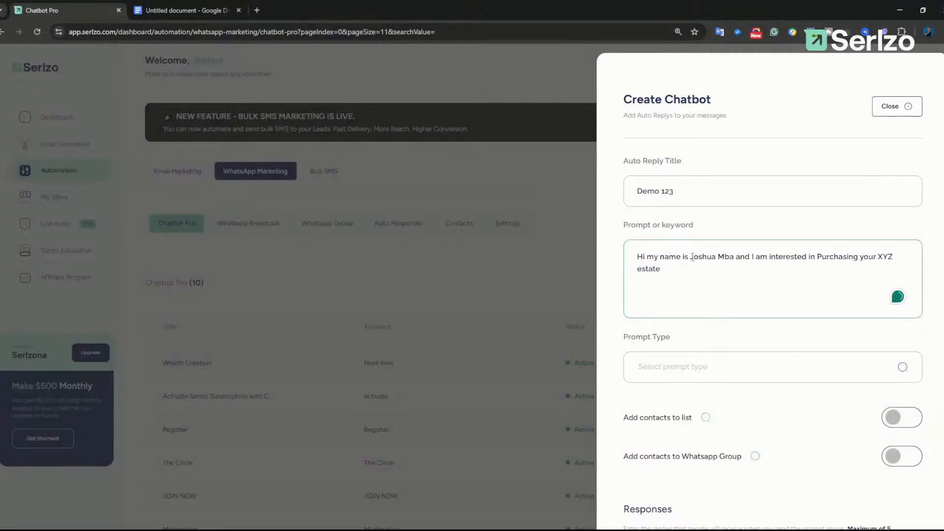
drag(689, 256, 734, 257)
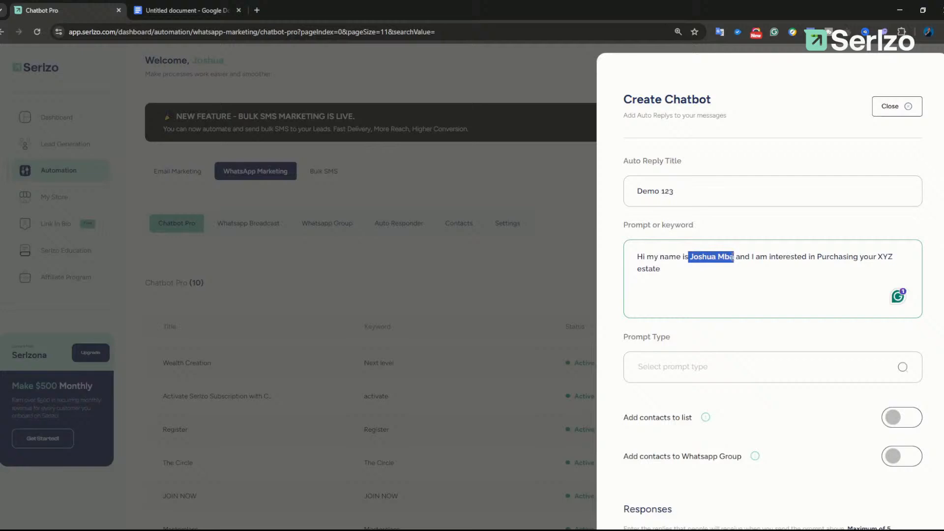
key(BackSpace)
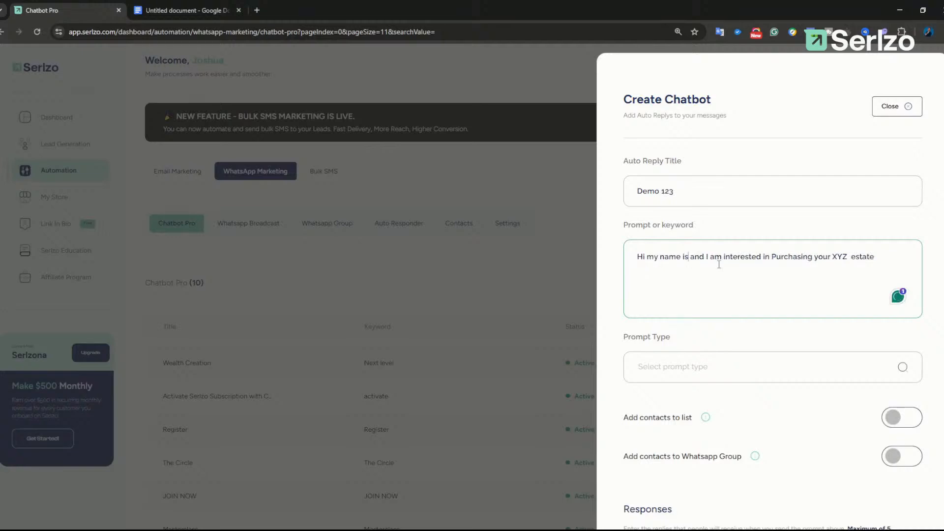
key(BackSpace)
key(BackSpace)
key(BackSpace)
key(BackSpace)
key(BackSpace)
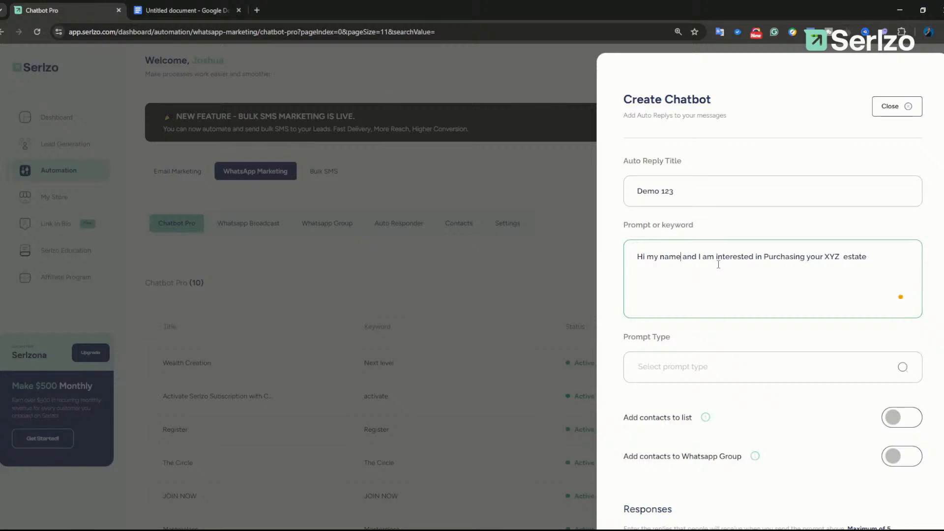
drag(685, 256, 648, 259)
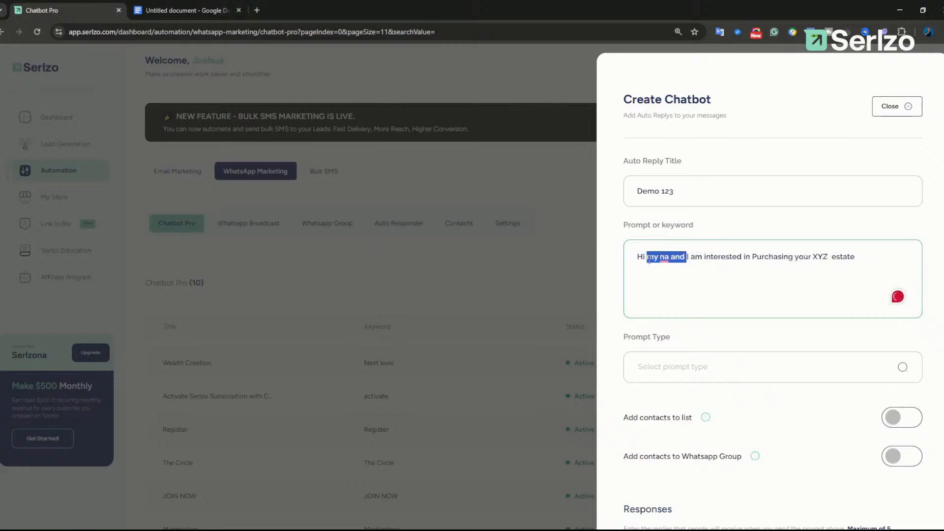
key(BackSpace)
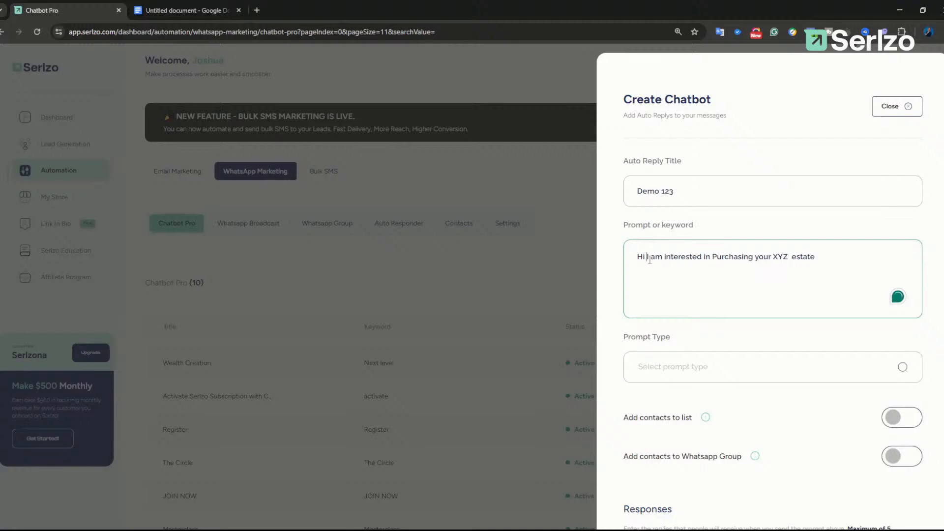
text(,)
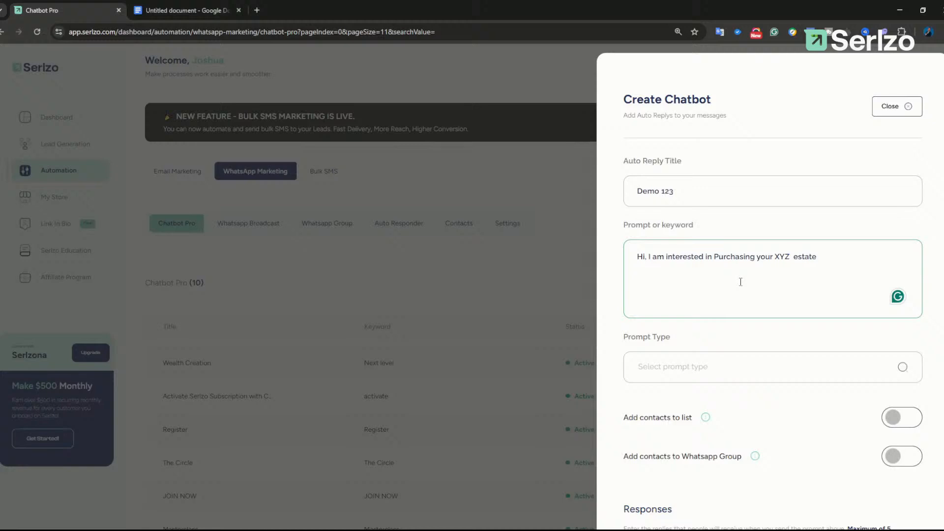
Step: Look through the prompt match type options without choosing one
click(701, 374)
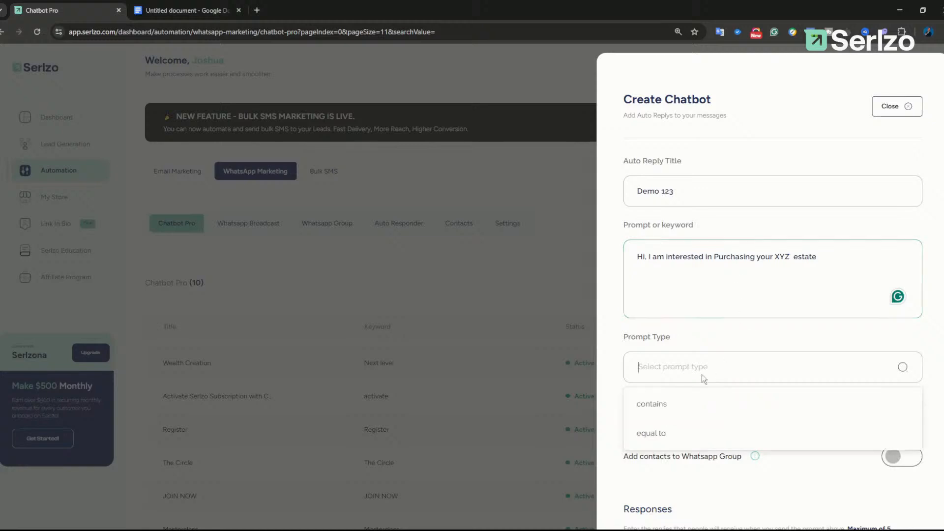
scroll(702, 354, down, 1)
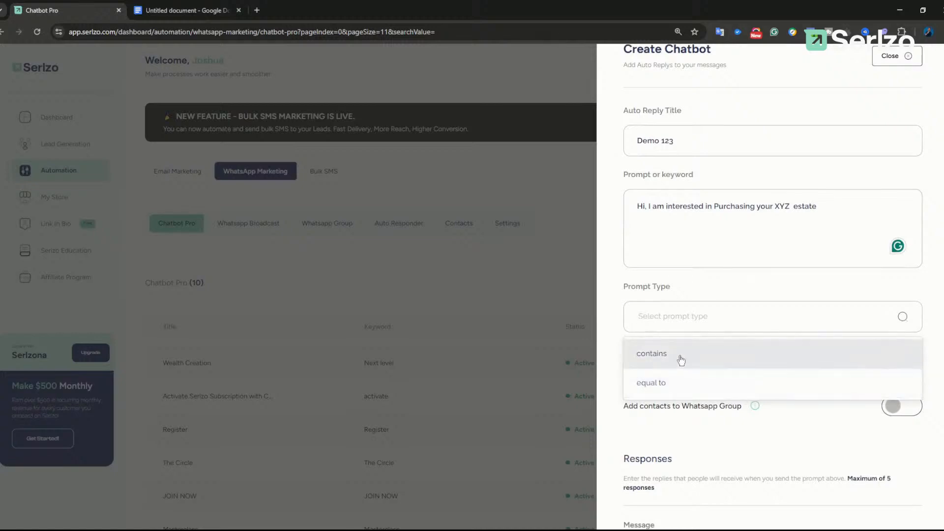
scroll(690, 275, up, 5)
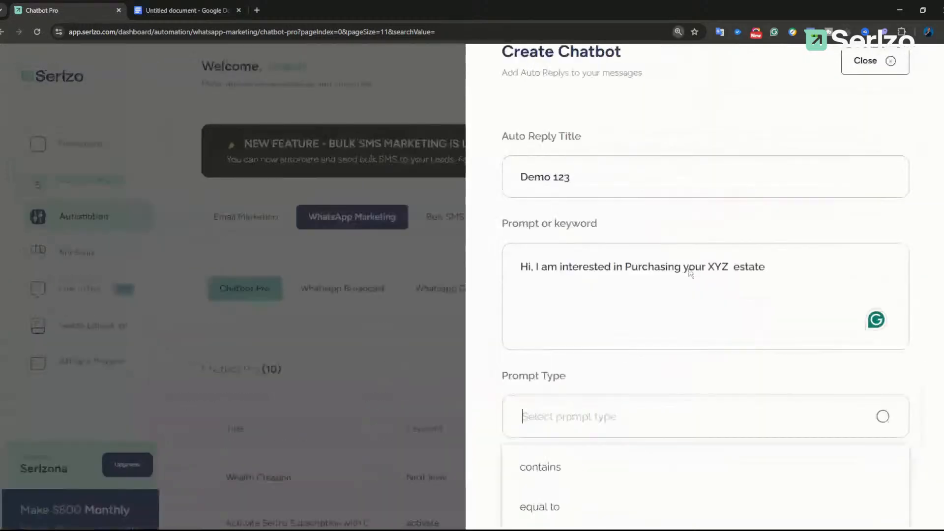
scroll(696, 335, down, 3)
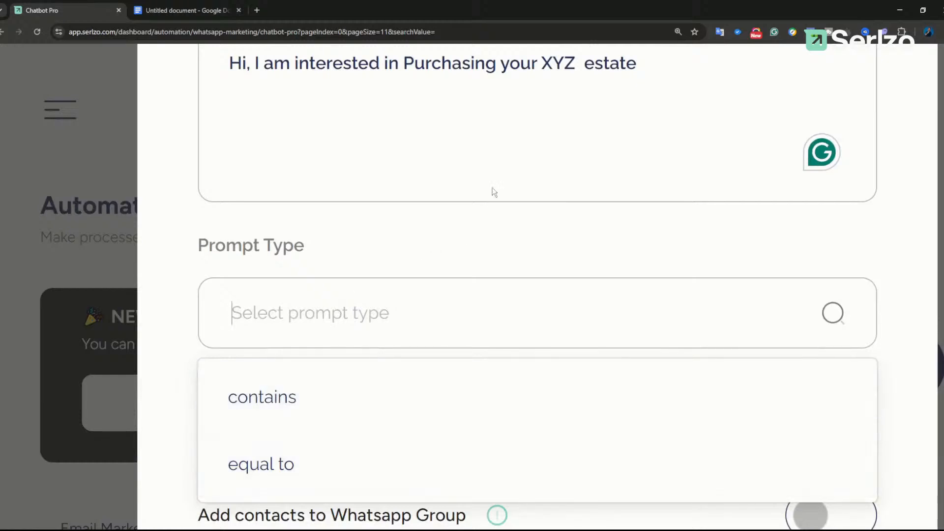
click(521, 131)
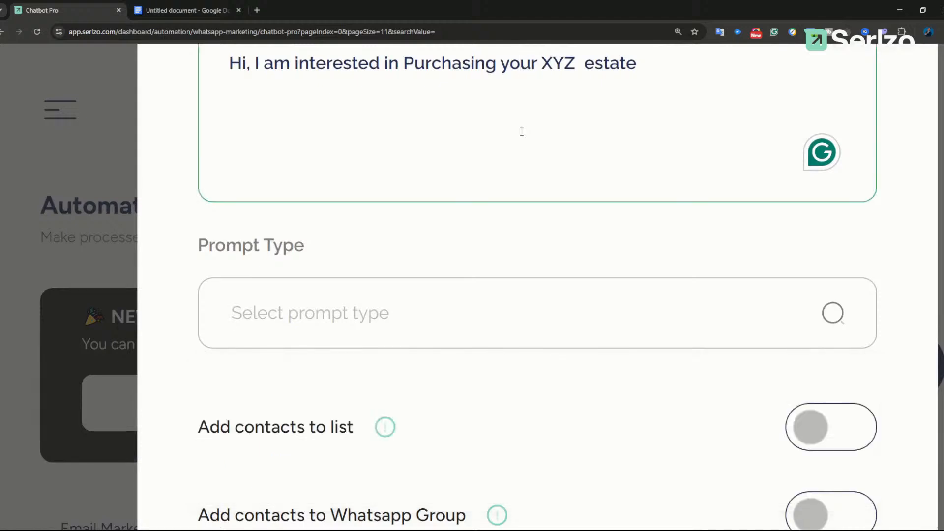
scroll(598, 103, up, 1)
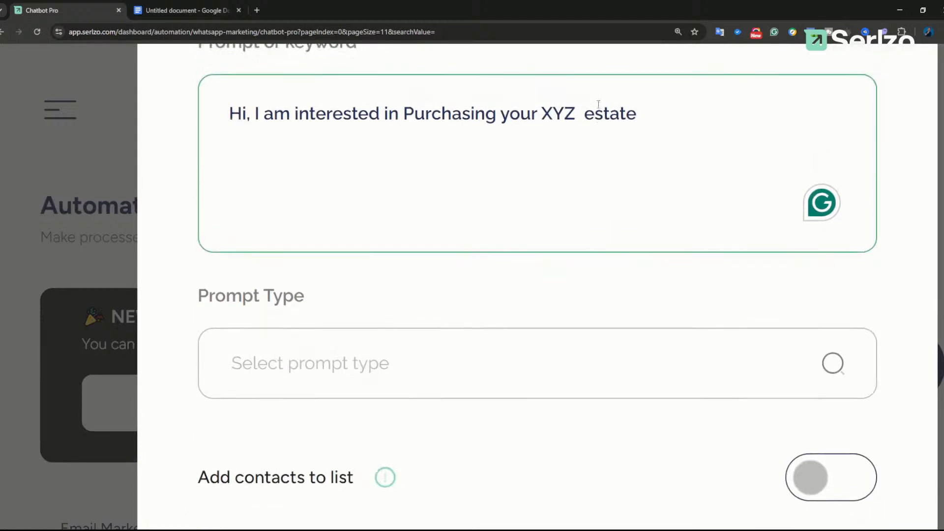
Step: End the prompt at 'estate' with no trailing comma, and set Prompt Type to contains
click(636, 117)
text(,)
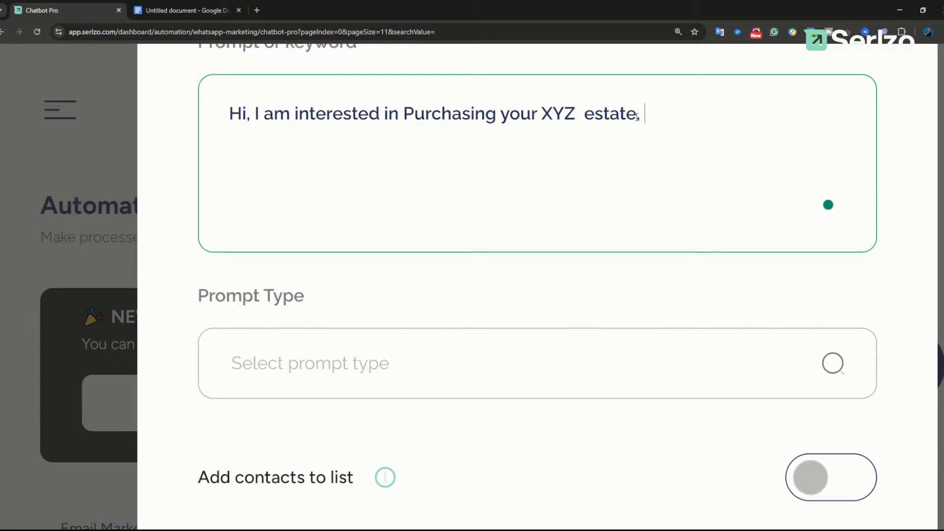
text( My na ne)
key(BackSpace)
key(BackSpace)
key(BackSpace)
key(BackSpace)
key(BackSpace)
key(BackSpace)
key(BackSpace)
key(BackSpace)
key(BackSpace)
drag(653, 105, 231, 102)
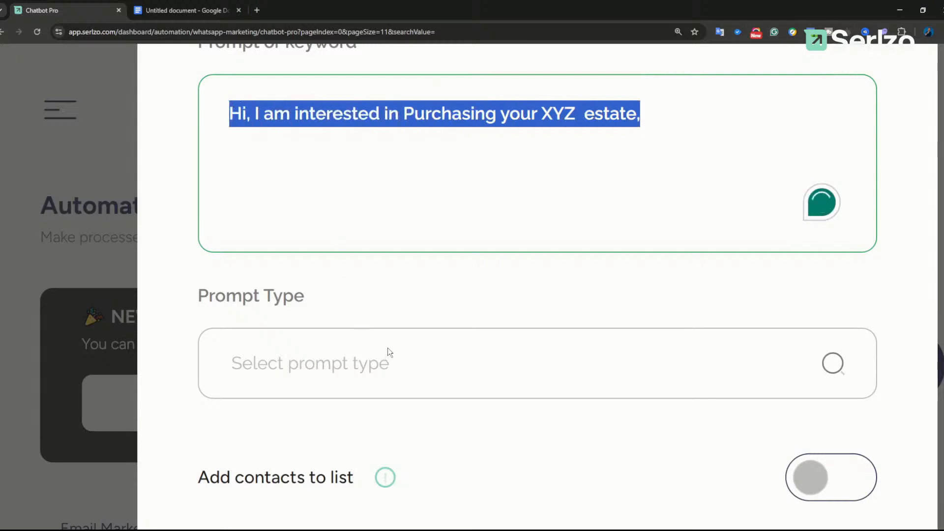
click(393, 363)
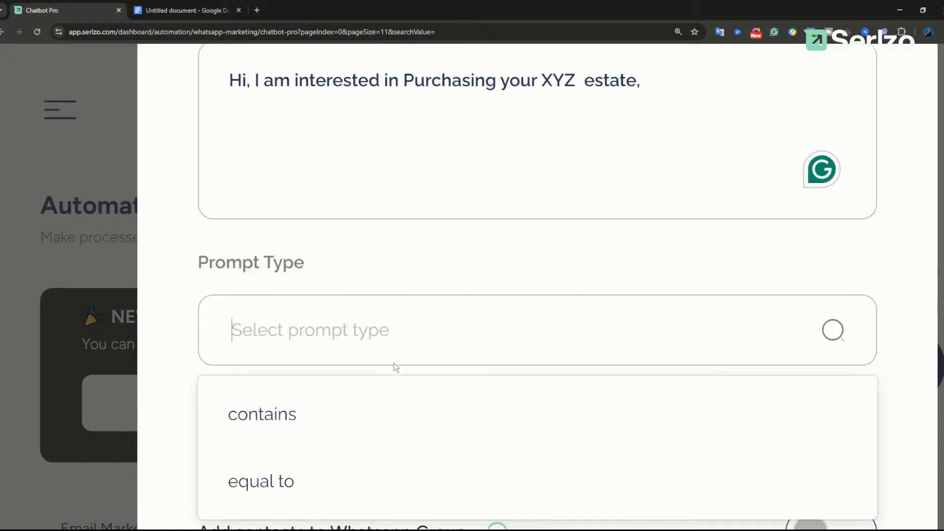
click(646, 88)
key(BackSpace)
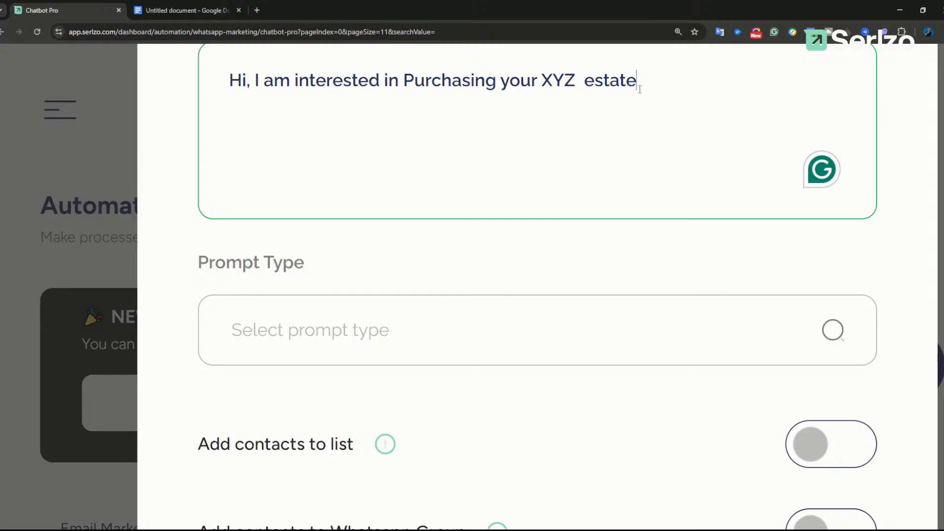
click(441, 329)
click(339, 412)
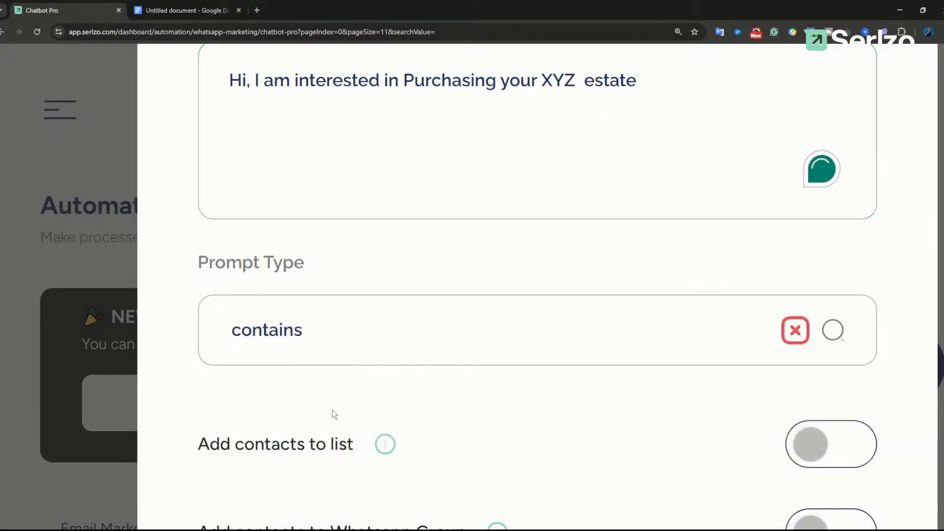
Step: Turn on Add contacts to list and choose Demo 123 as the list to save contacts
key(ctrl+minus)
key(ctrl+minus)
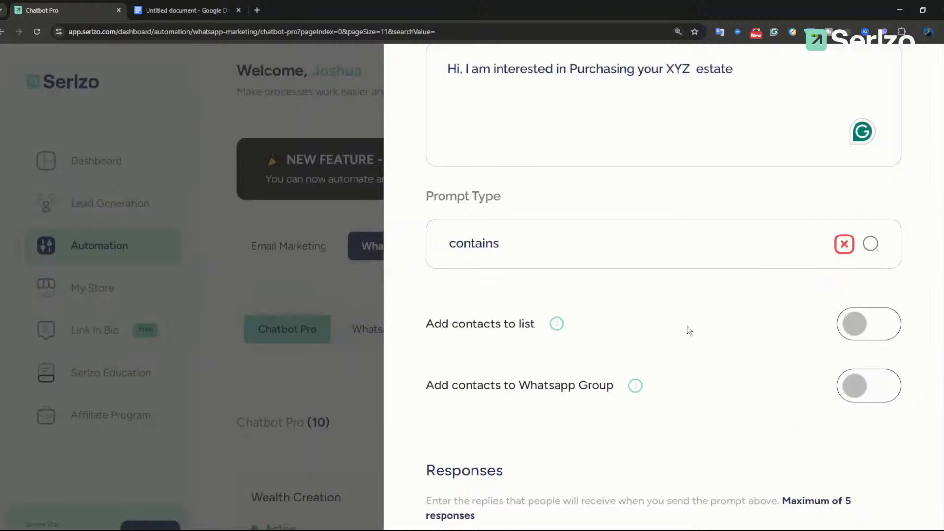
click(860, 328)
scroll(722, 329, down, 3)
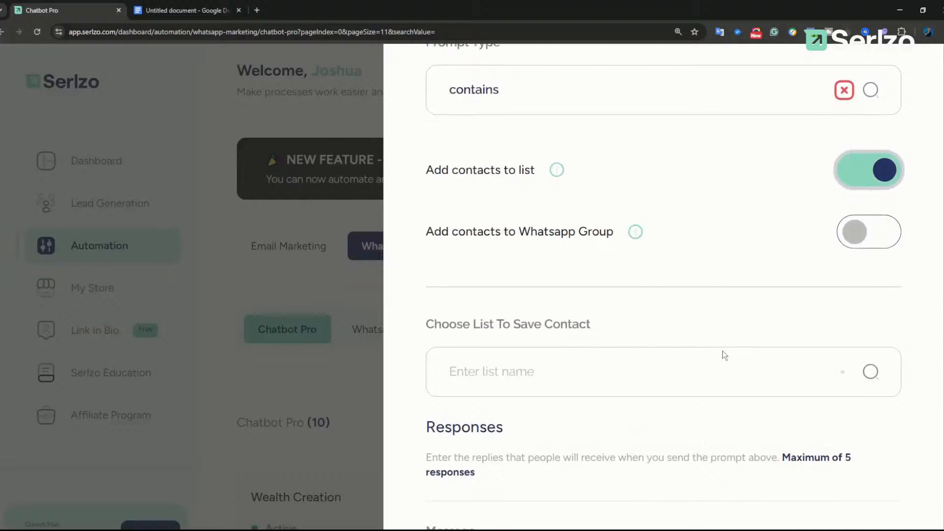
scroll(722, 353, down, 1)
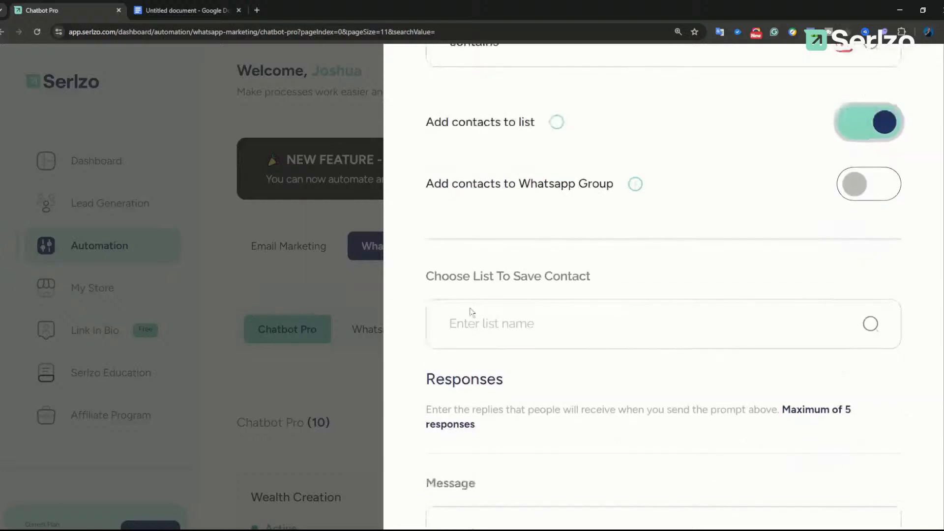
click(534, 328)
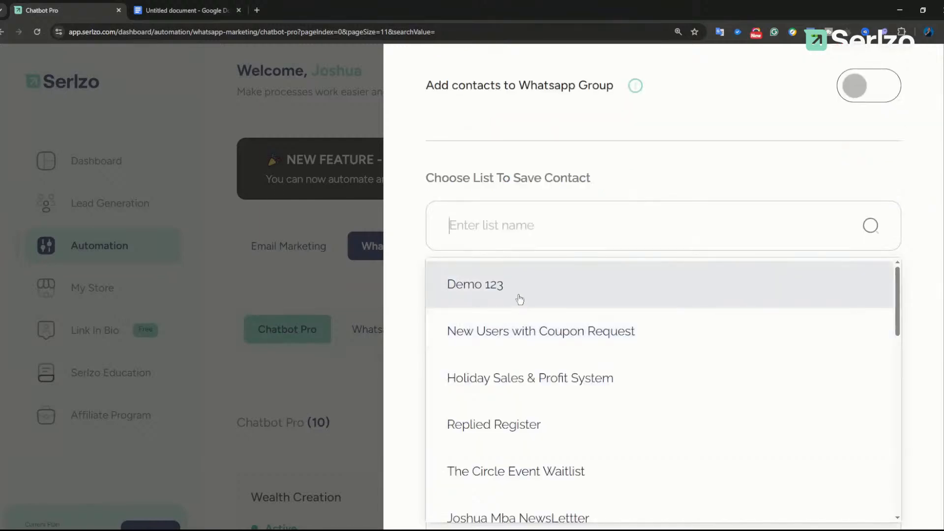
click(520, 294)
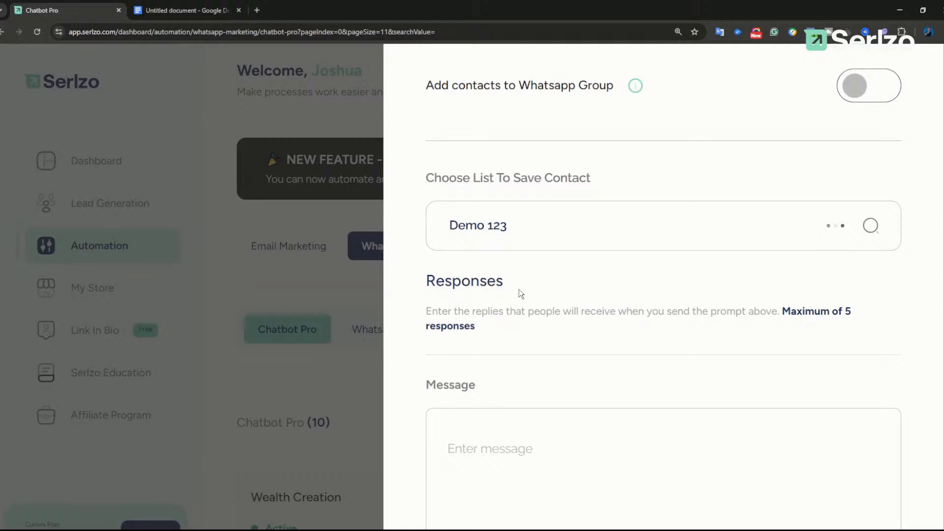
Step: Switch Add contacts to WhatsApp Group on, browse the groups, then turn it back off
scroll(585, 270, up, 1)
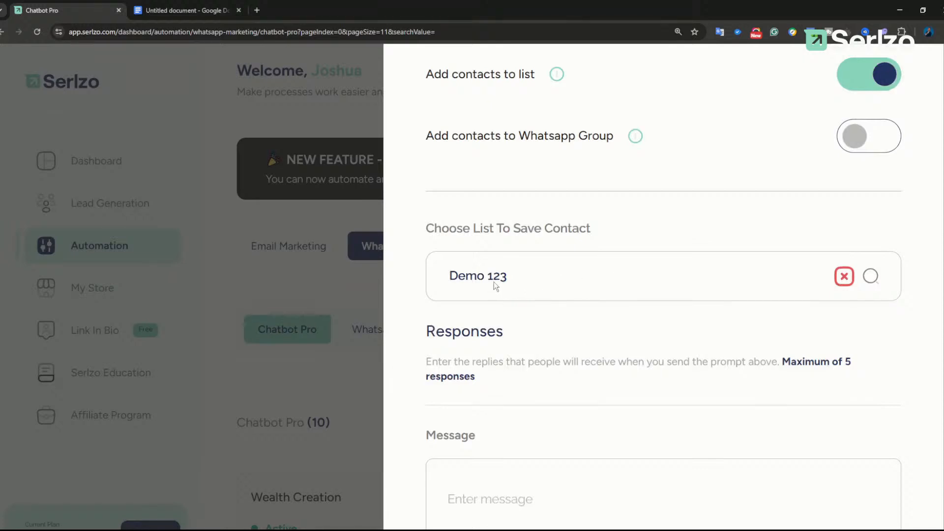
drag(428, 136, 617, 139)
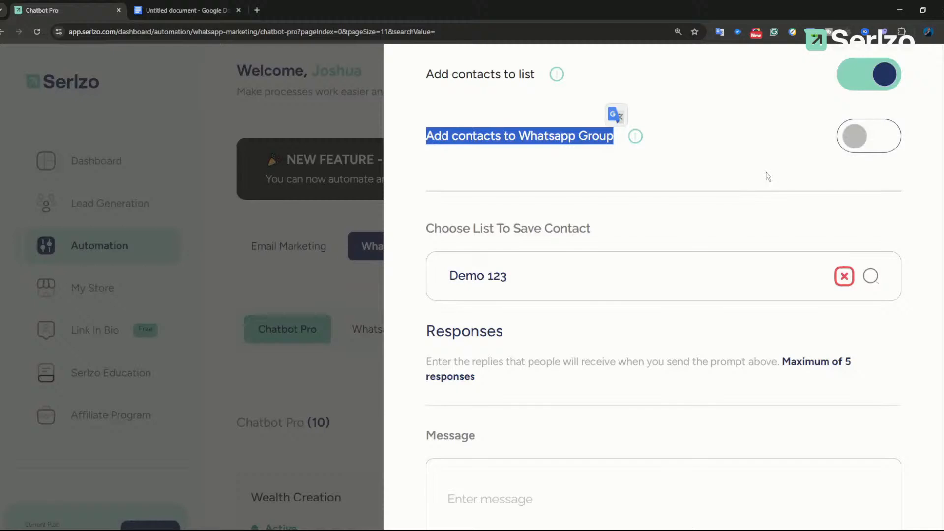
click(767, 177)
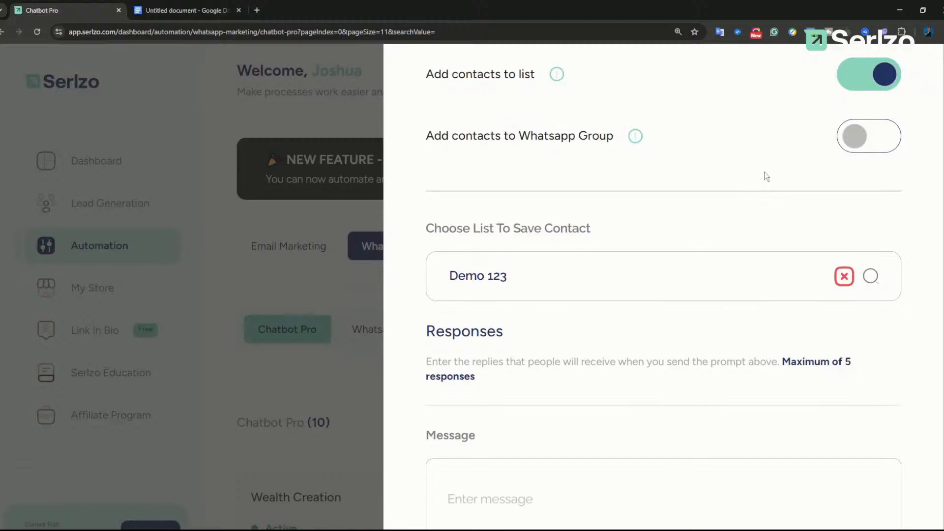
click(852, 143)
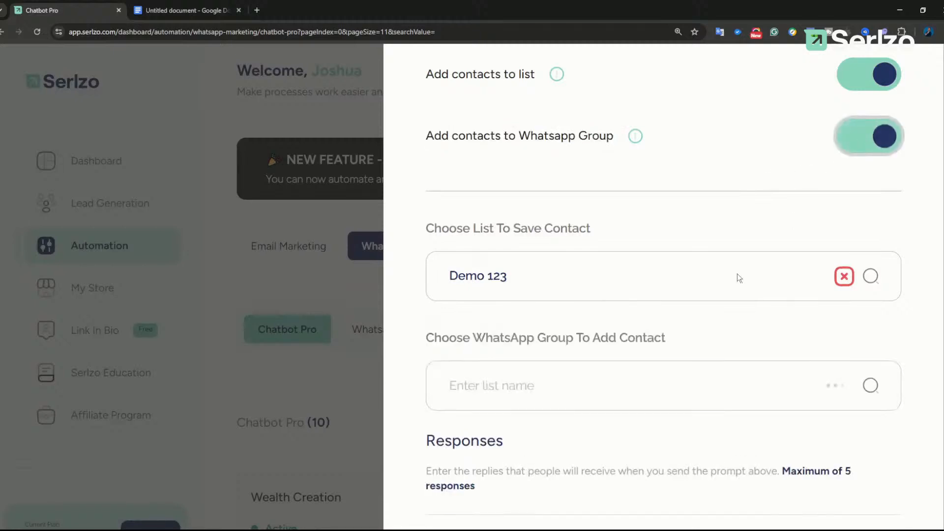
click(688, 385)
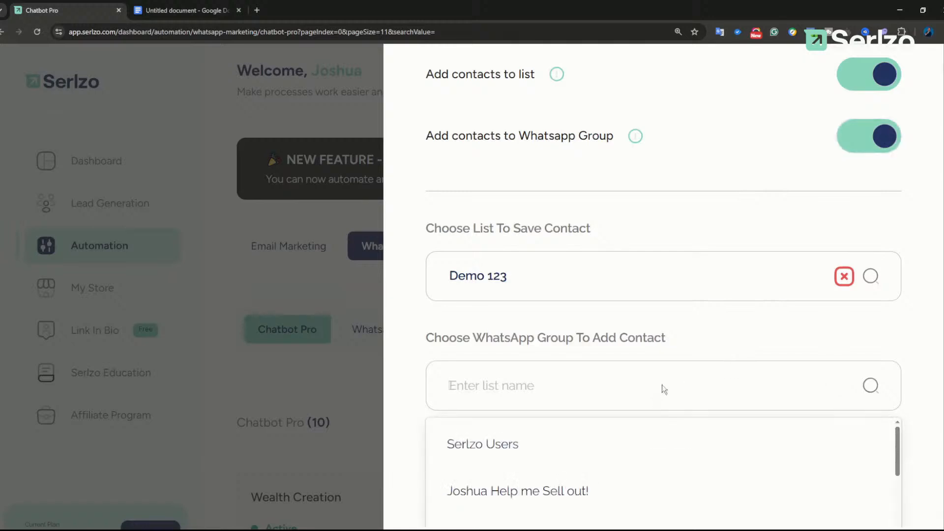
scroll(660, 387, down, 3)
scroll(590, 401, down, 6)
scroll(594, 354, up, 6)
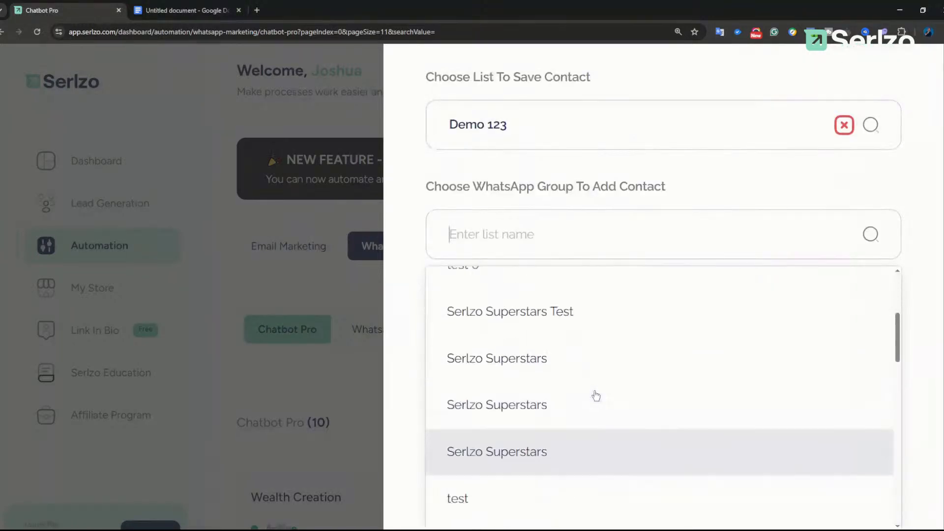
scroll(680, 69, up, 4)
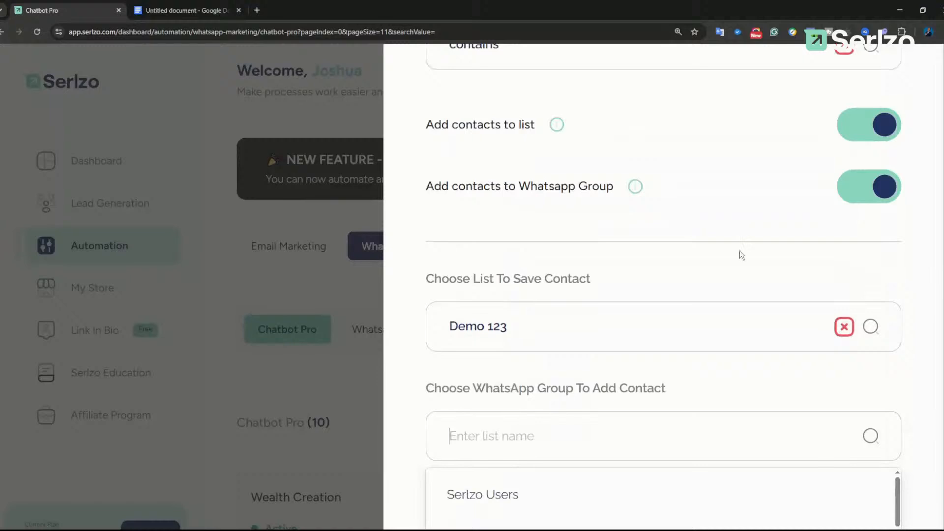
scroll(704, 340, down, 2)
scroll(811, 248, up, 3)
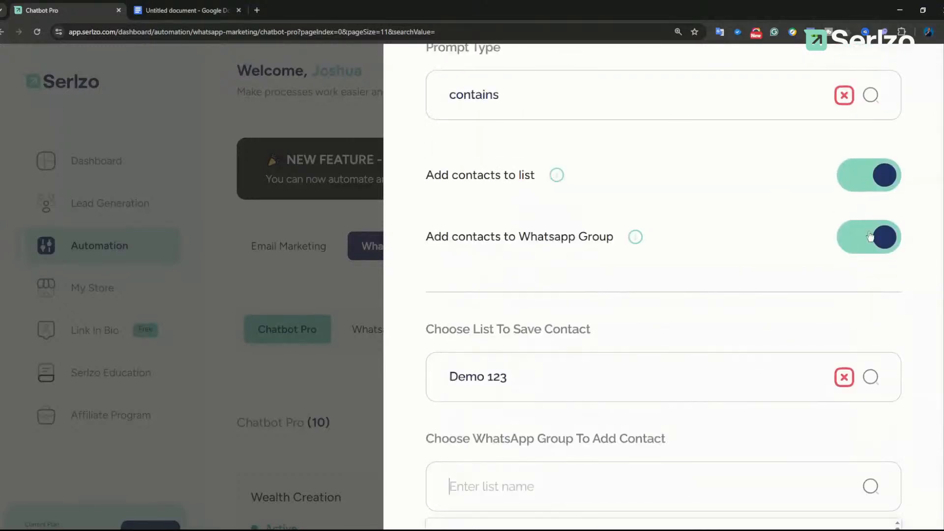
click(869, 237)
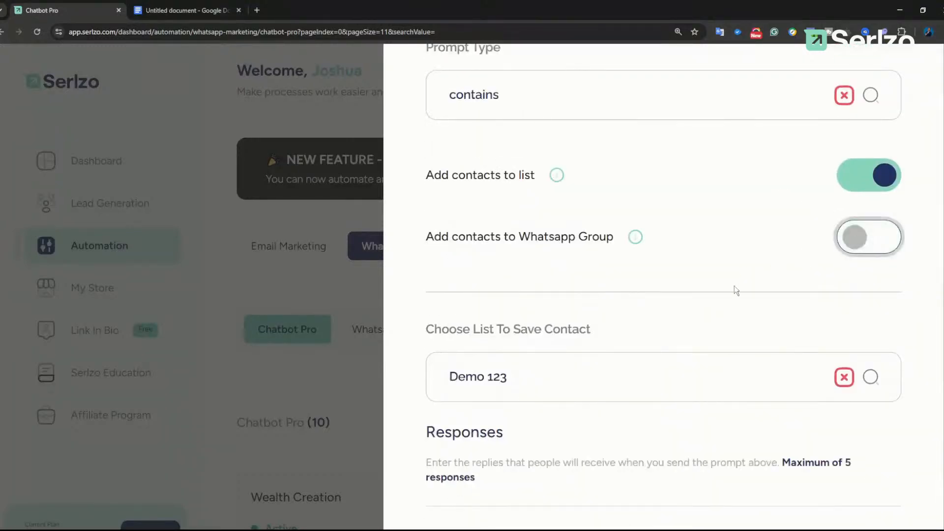
scroll(732, 295, down, 8)
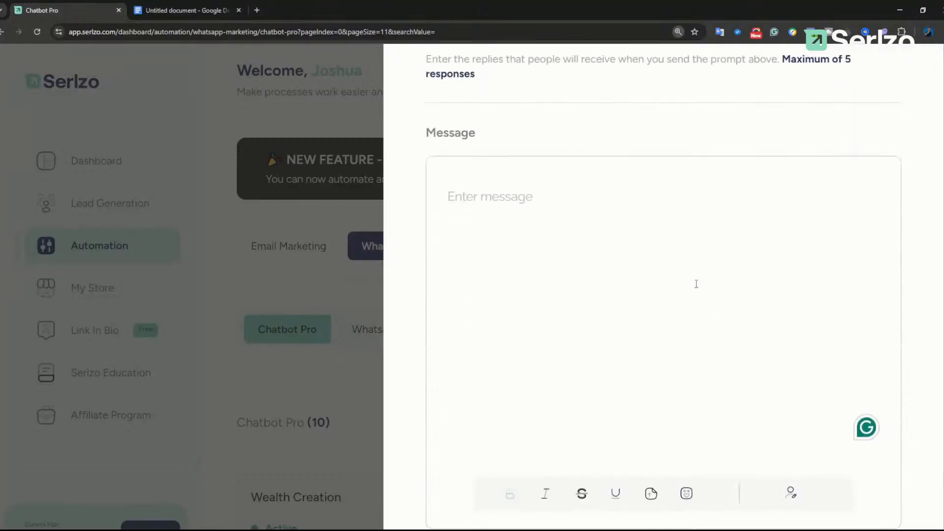
Step: Type 'Hi ' in the reply message and insert a name placeholder with Add Name
key(ctrl+minus)
key(ctrl+minus)
scroll(732, 193, up, 1)
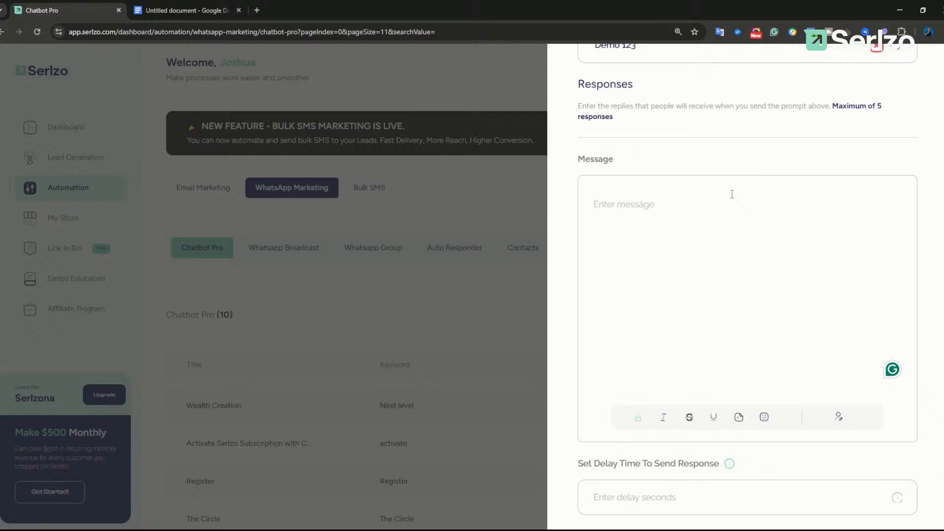
text(Hi [nam)
key(BackSpace)
key(BackSpace)
key(BackSpace)
scroll(839, 418, up, 5)
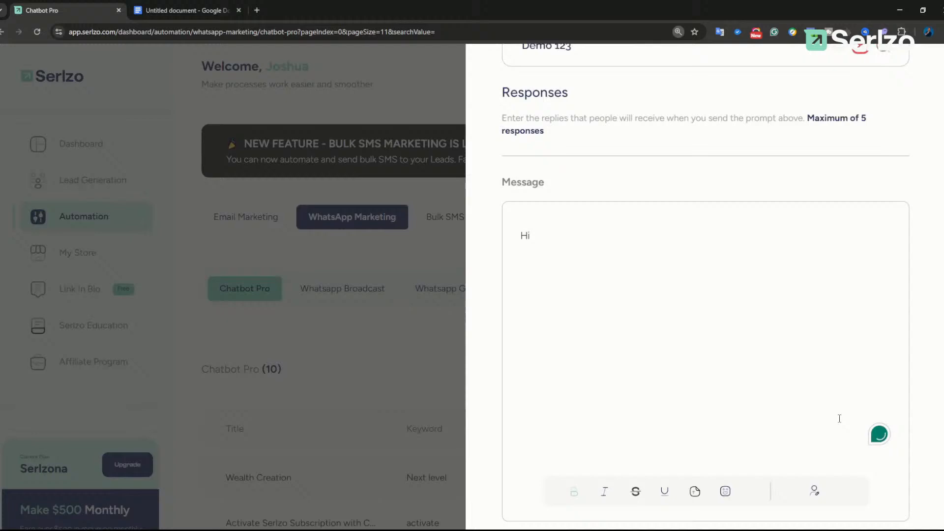
scroll(812, 445, down, 11)
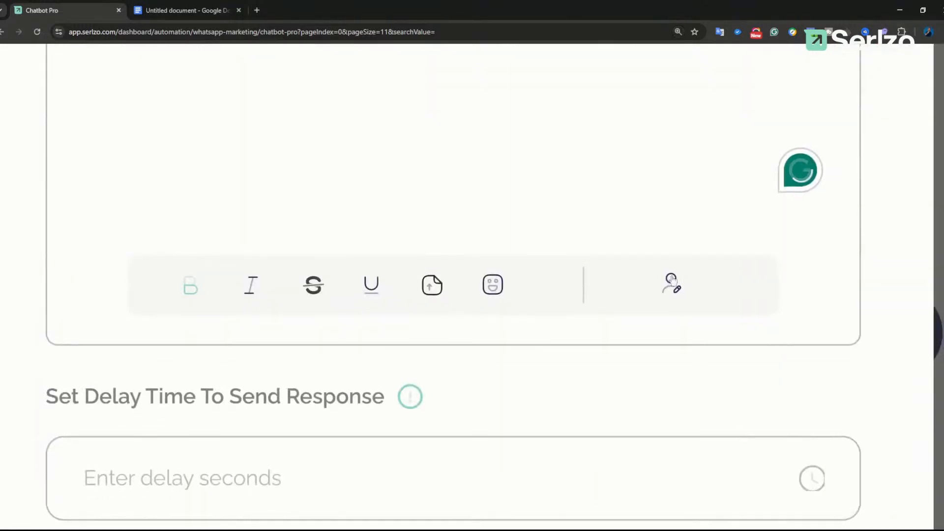
click(671, 289)
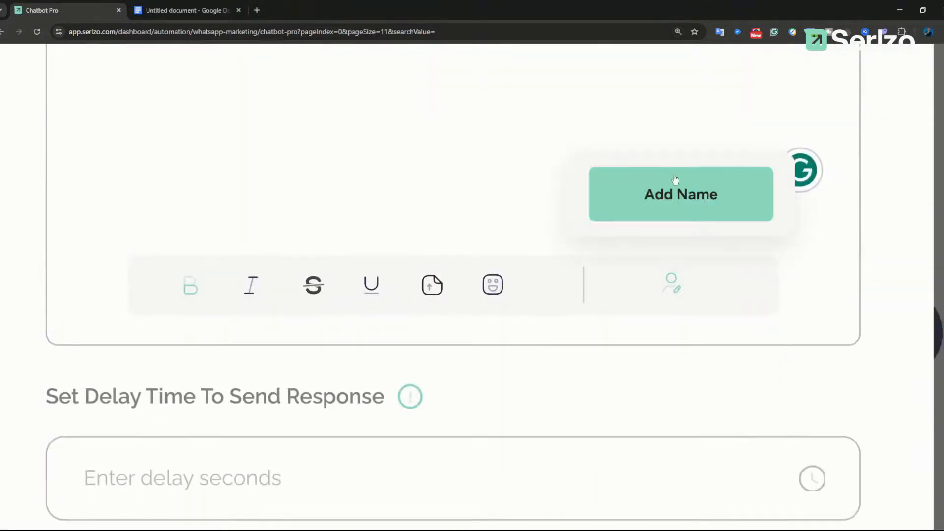
click(679, 199)
Step: Fix the inserted placeholder so the greeting reads 'Hi [name]'
scroll(531, 192, up, 5)
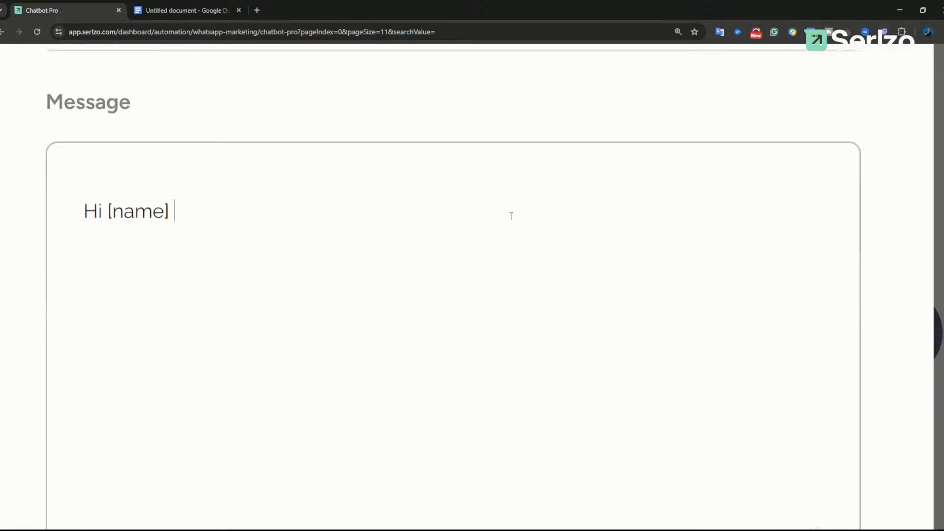
click(106, 228)
drag(106, 228, 172, 227)
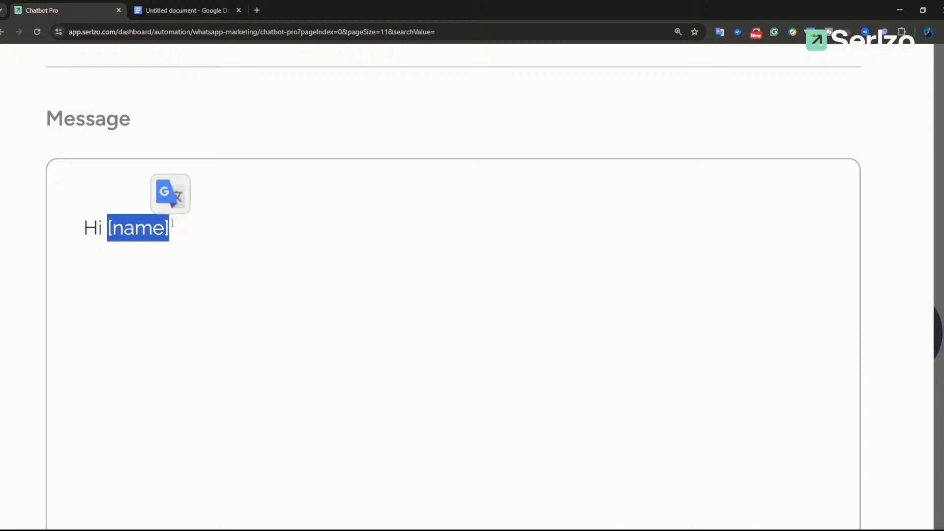
click(172, 226)
key(BackSpace)
key(BackSpace)
key(BackSpace)
key(BackSpace)
key(BackSpace)
key(BackSpace)
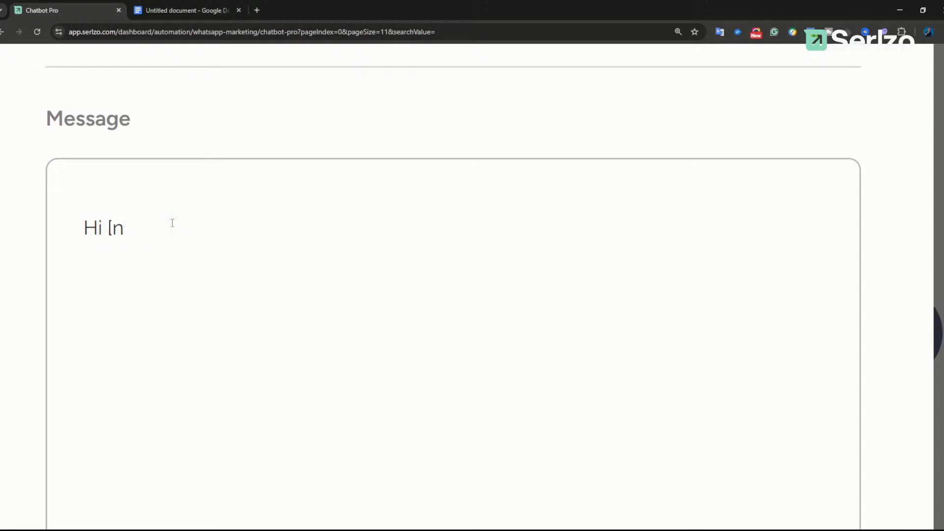
text([name])
scroll(182, 204, down, 4)
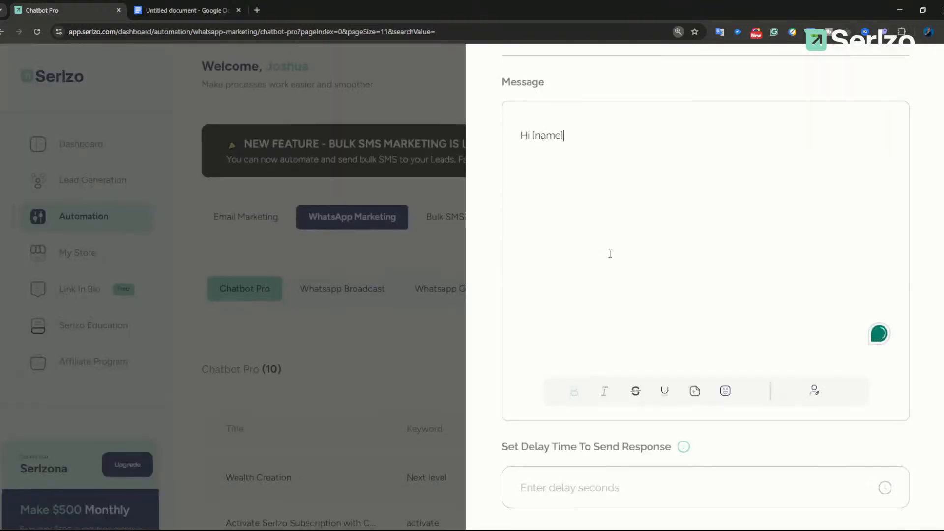
scroll(645, 273, down, 2)
scroll(568, 241, up, 3)
Step: Add a comma after the greeting and placeholder text 'yayayayayyayayayayayaya' on a new line
text(,)
key(Return)
key(Return)
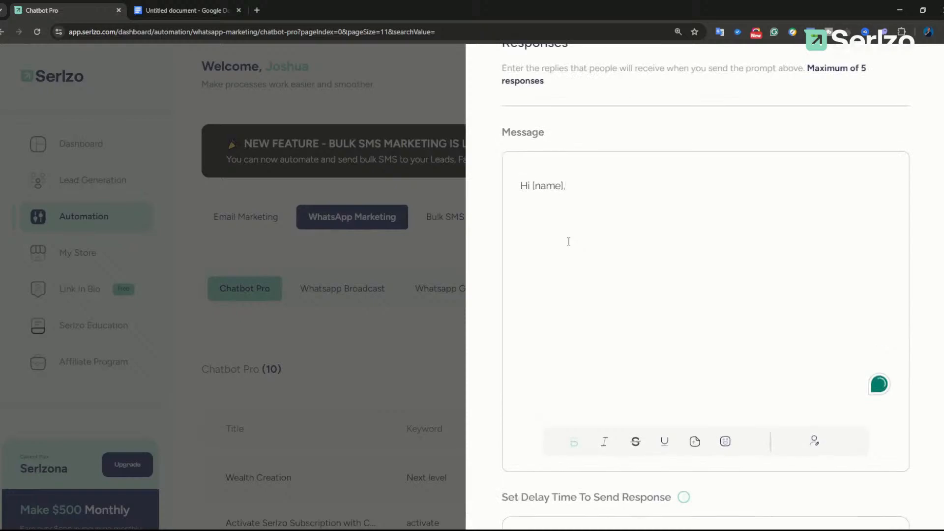
text(yayayayay)
text(yayayayayayaya)
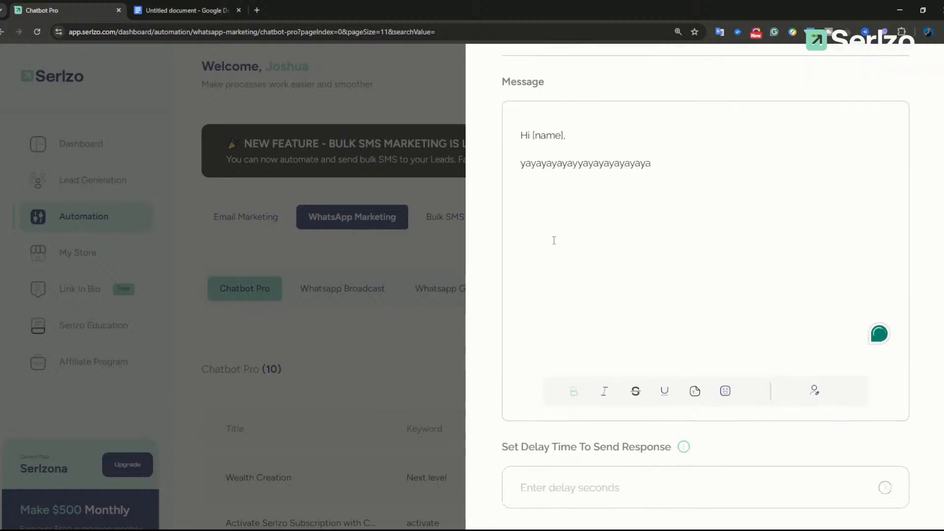
scroll(552, 240, down, 1)
scroll(612, 282, down, 2)
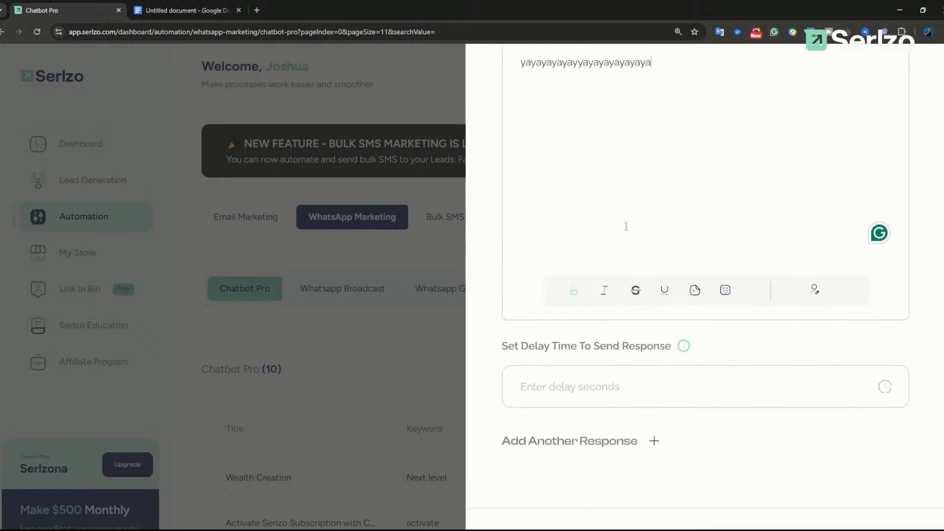
scroll(627, 235, up, 2)
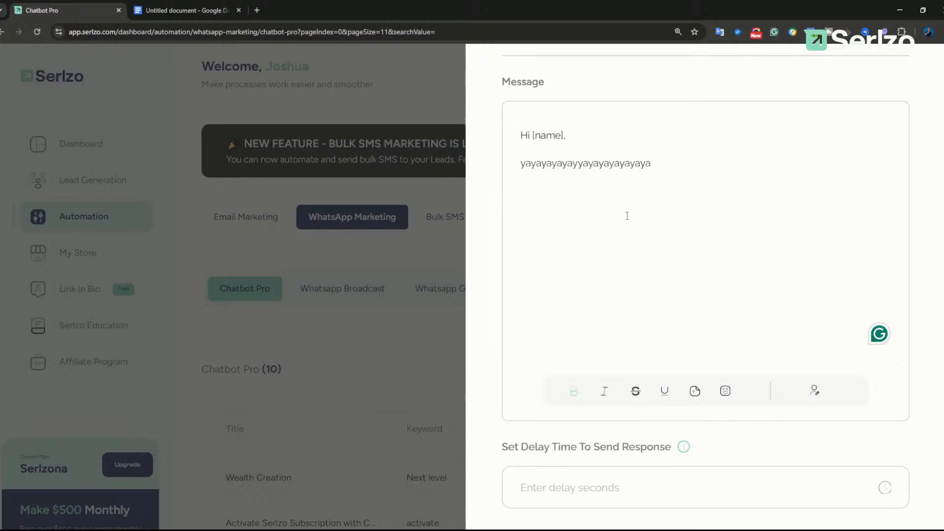
scroll(662, 293, down, 2)
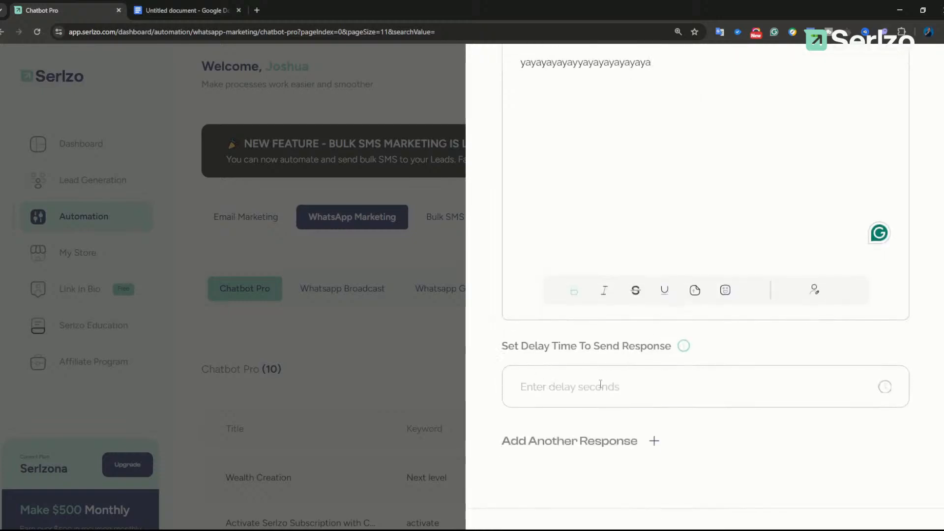
Step: Set the first response's send delay to 10 seconds
click(610, 396)
text(4)
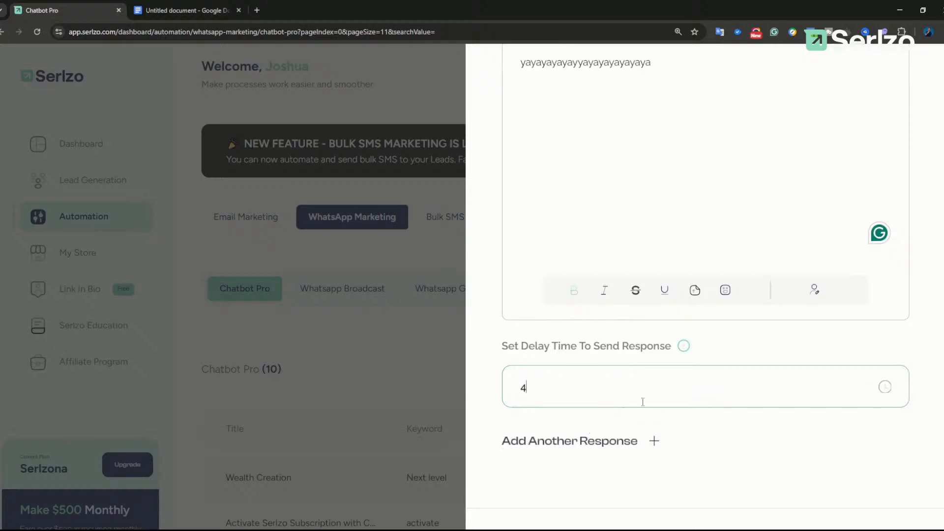
scroll(656, 219, up, 6)
scroll(656, 218, up, 7)
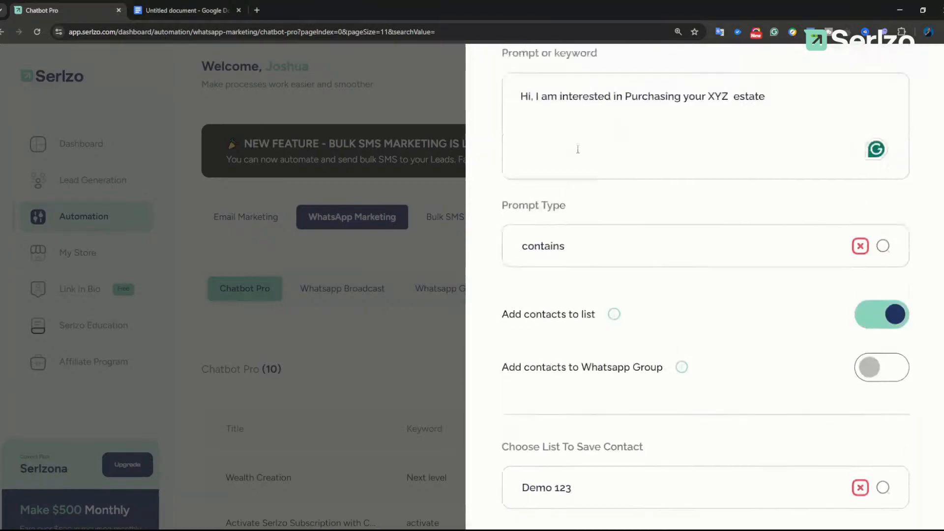
scroll(623, 414, down, 5)
scroll(623, 414, down, 5)
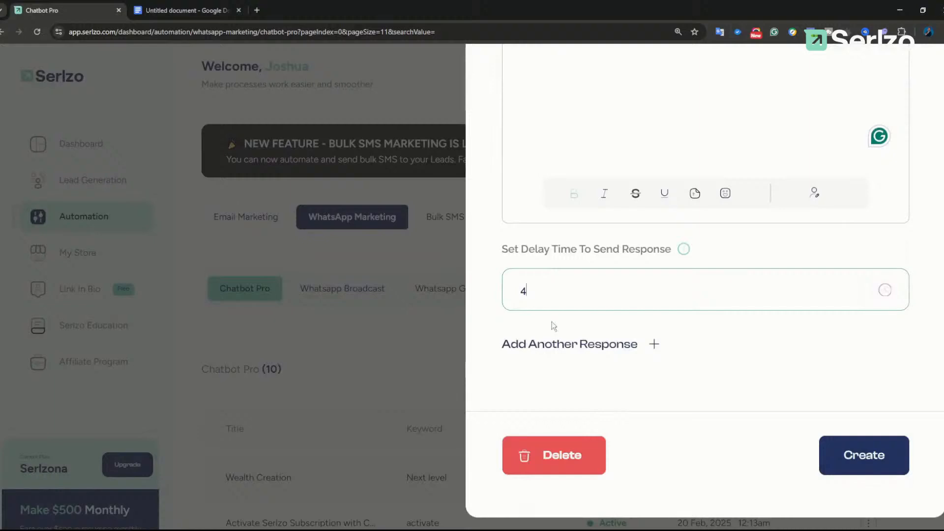
drag(543, 290, 520, 290)
text(10)
Step: Add a second response with the message 'Teeetetetettete15'
click(650, 345)
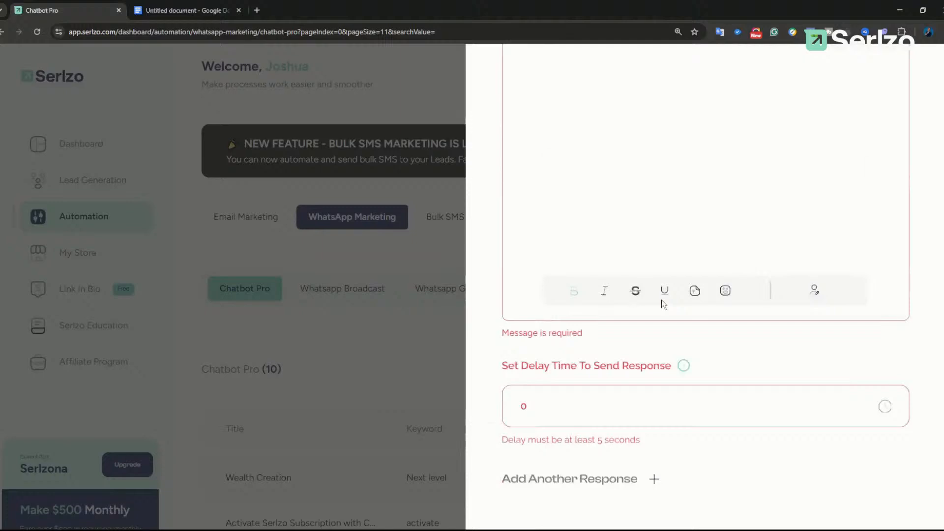
scroll(661, 300, up, 5)
scroll(644, 254, down, 9)
click(660, 320)
text(Teeetet)
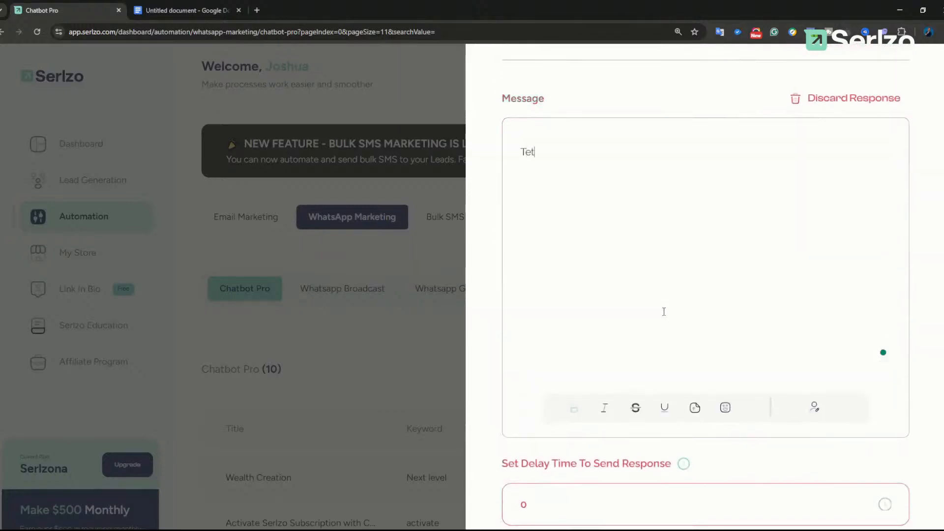
text(etettete)
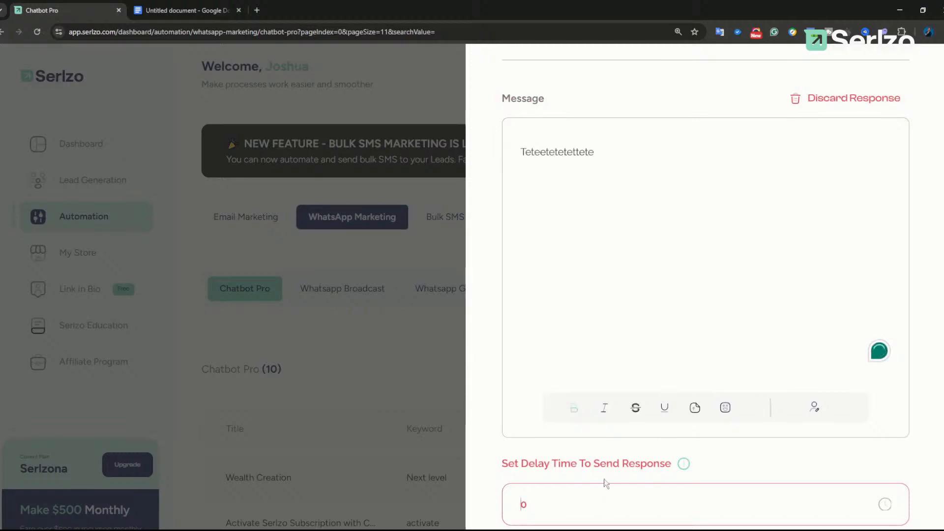
text(15)
Step: Zoom out to review the whole form and create the Demo 123 chatbot
scroll(614, 364, down, 2)
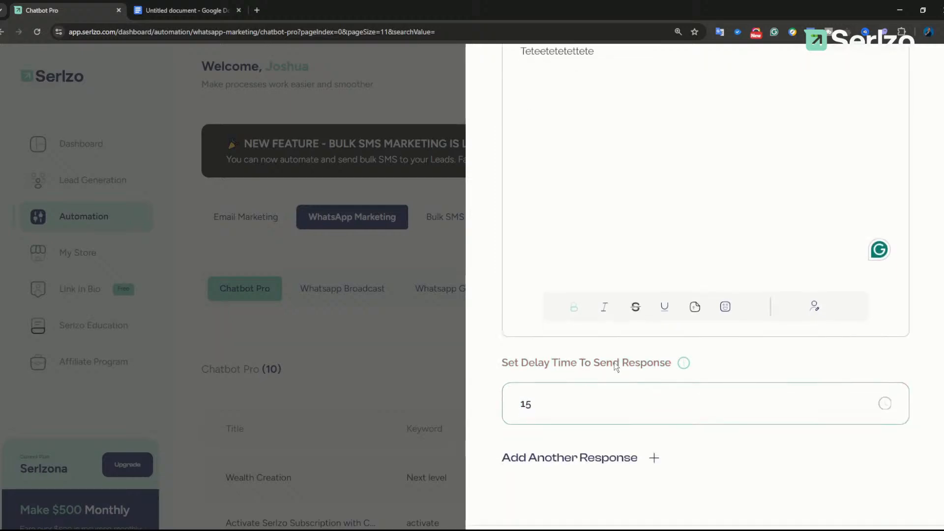
key(ctrl+minus)
key(ctrl+minus)
key(ctrl+minus)
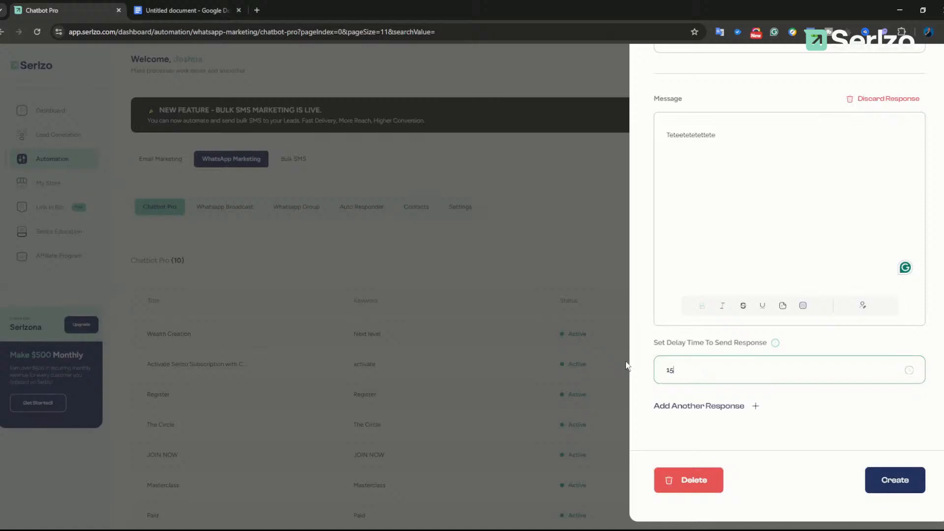
scroll(752, 263, up, 3)
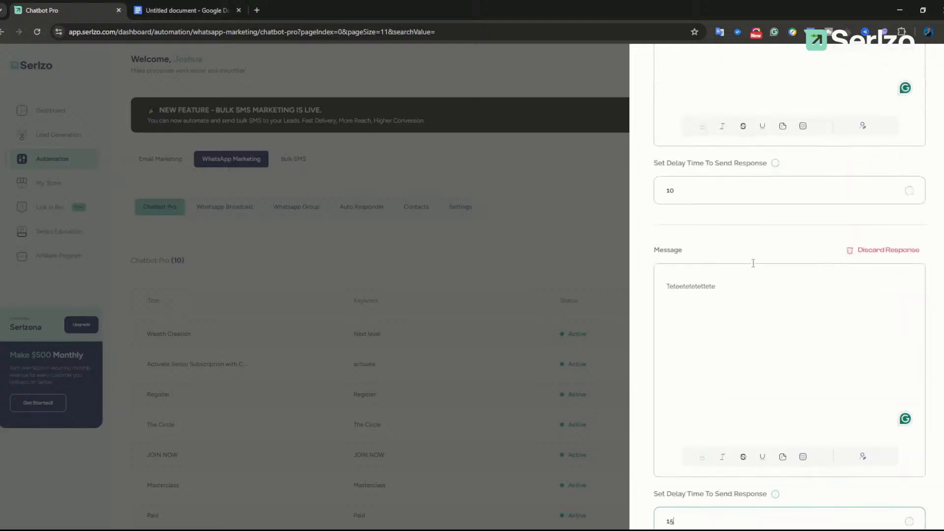
scroll(753, 264, up, 4)
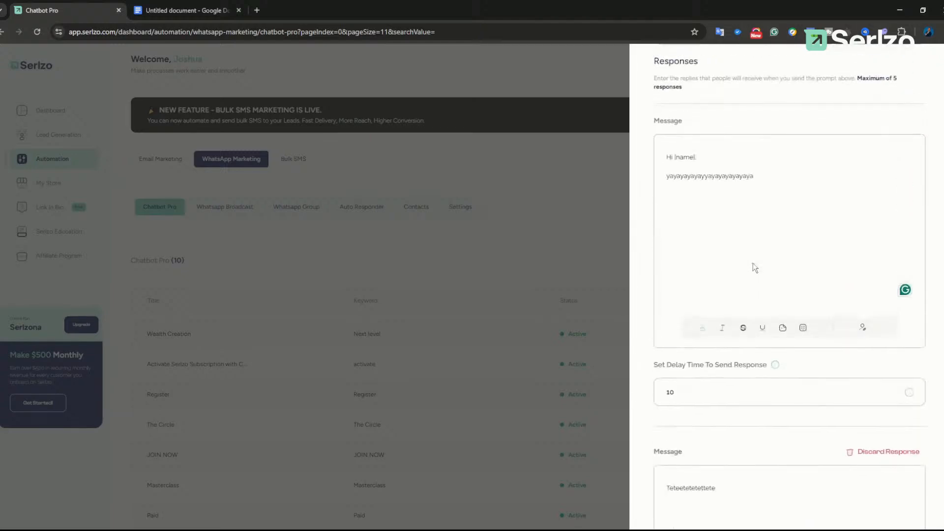
ctrl+scroll(753, 263, up, 1)
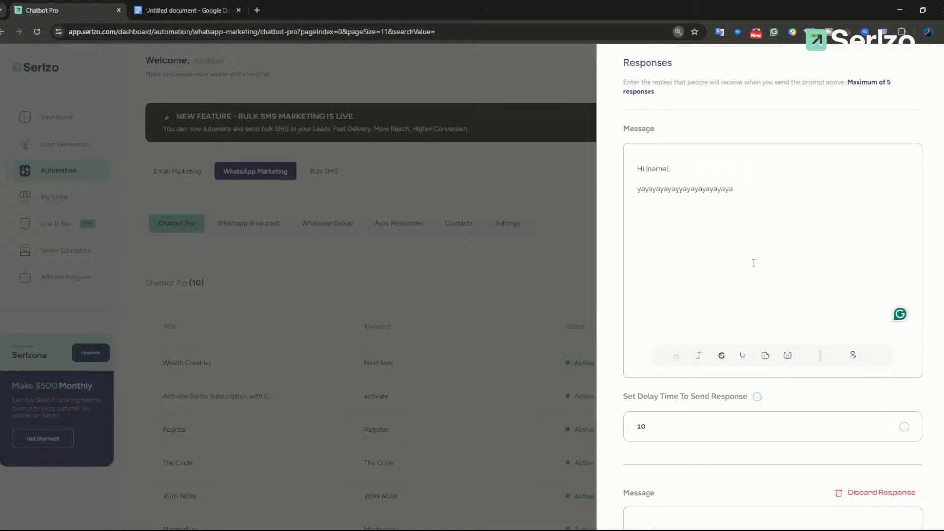
ctrl+scroll(753, 263, down, 1)
scroll(753, 263, down, 7)
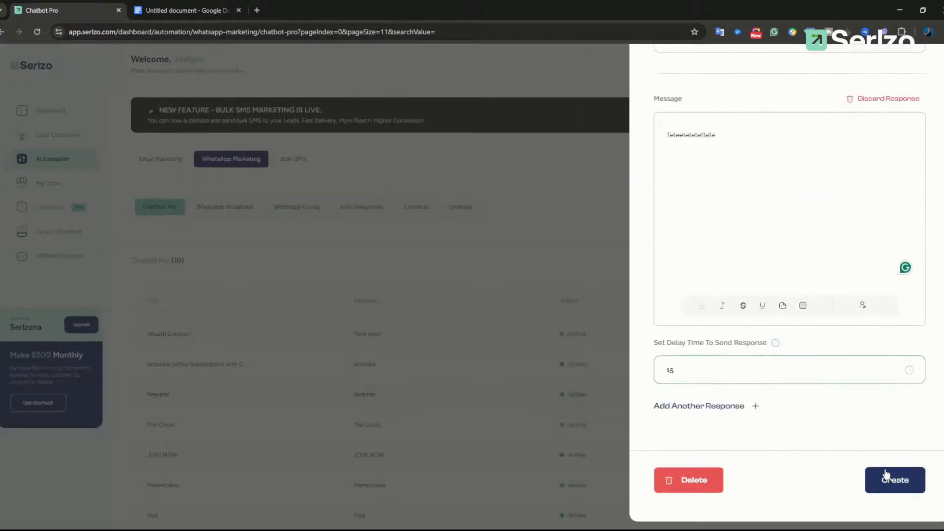
click(893, 478)
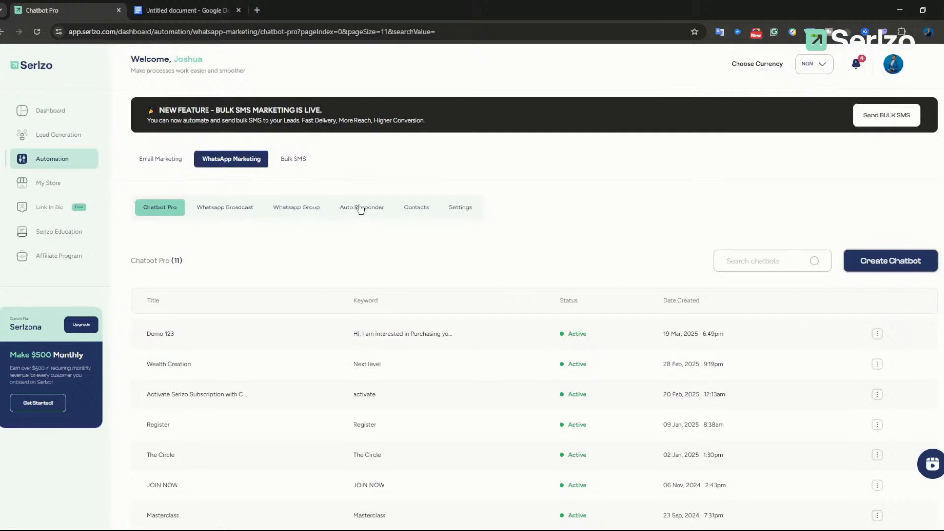
click(172, 10)
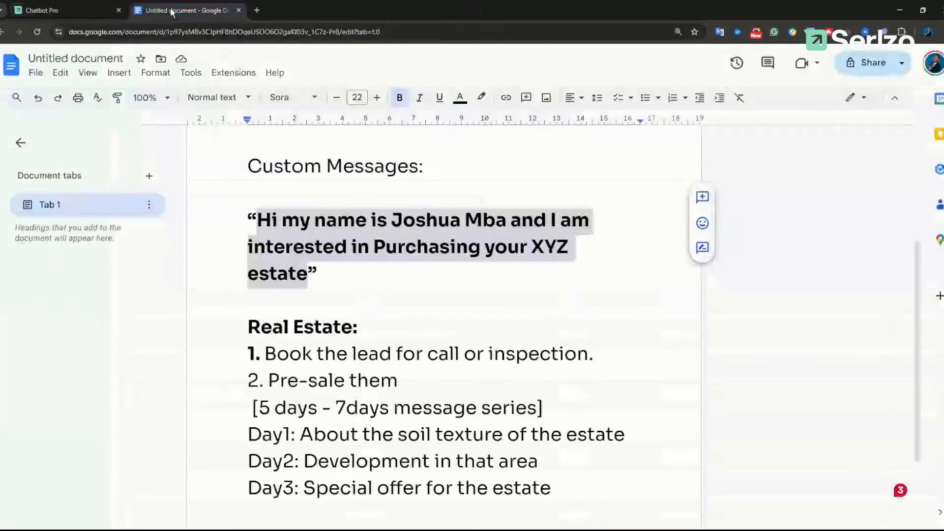
scroll(446, 255, down, 2)
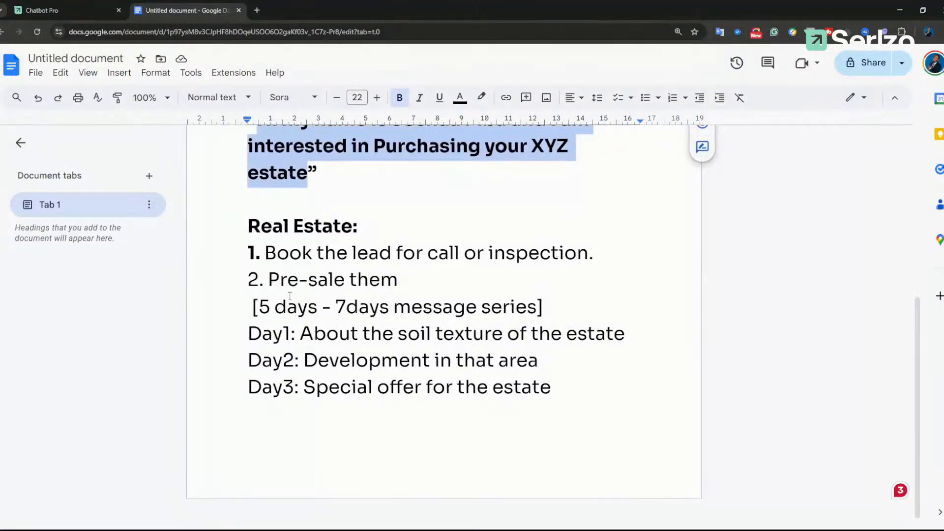
drag(249, 333, 393, 334)
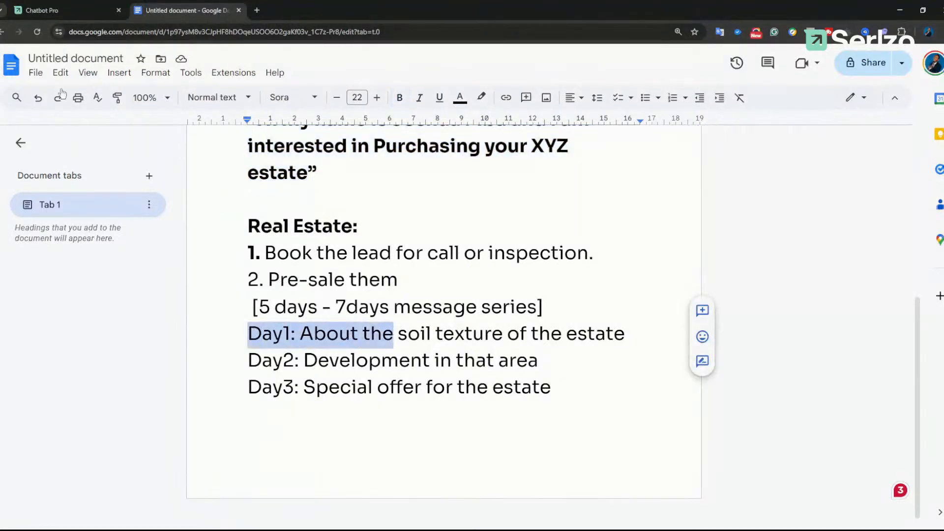
click(41, 11)
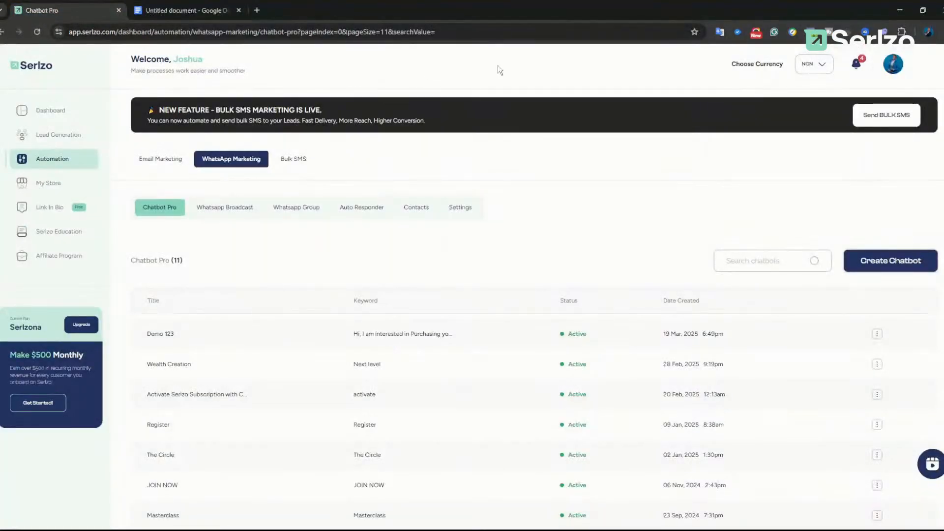
Step: Enlarge the page, dismiss a new chatbot form, and go to the Auto Responder section
key(ctrl+plus)
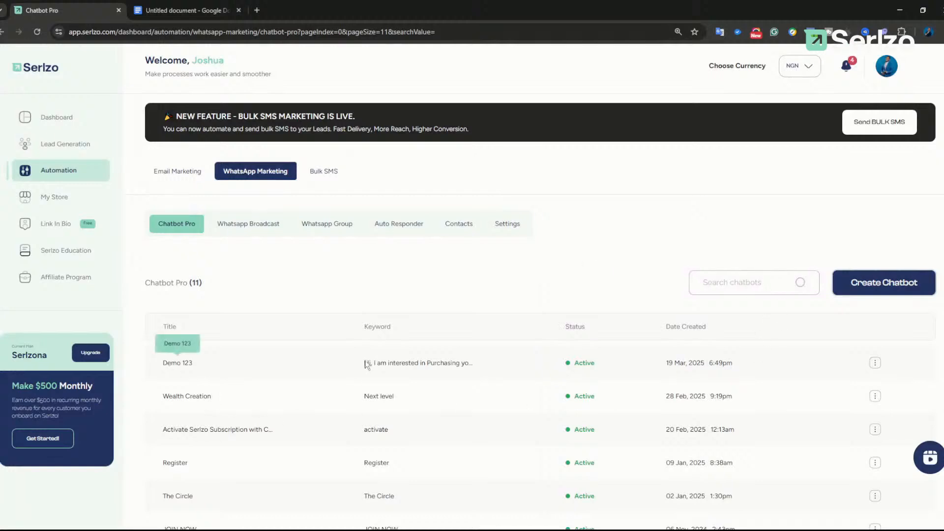
click(889, 283)
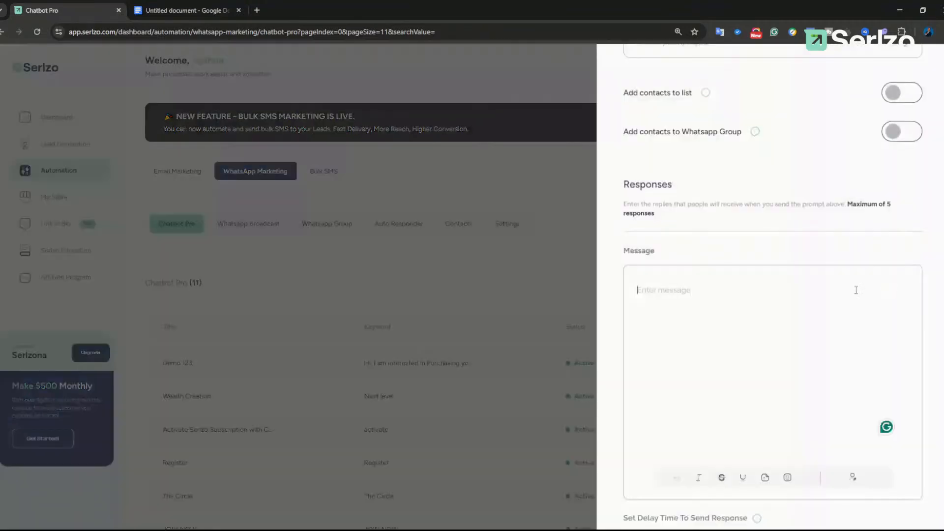
click(532, 238)
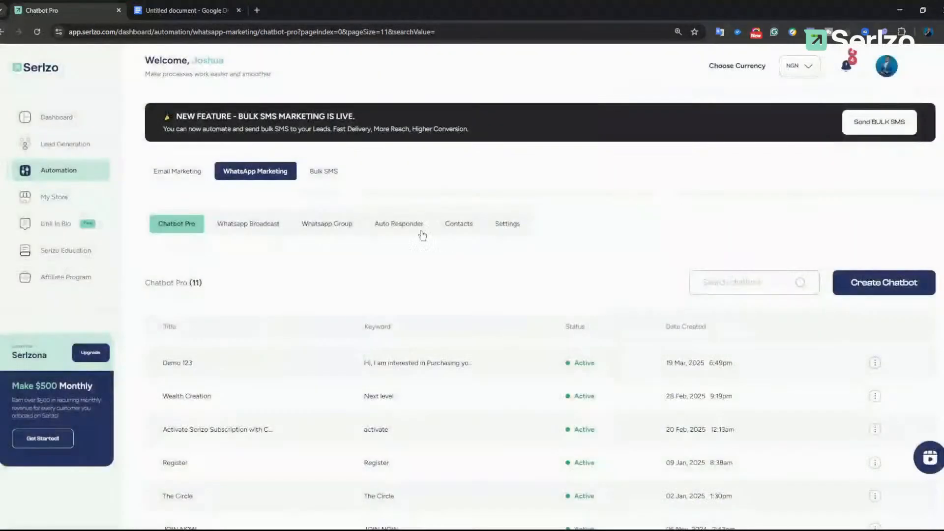
key(ctrl+plus)
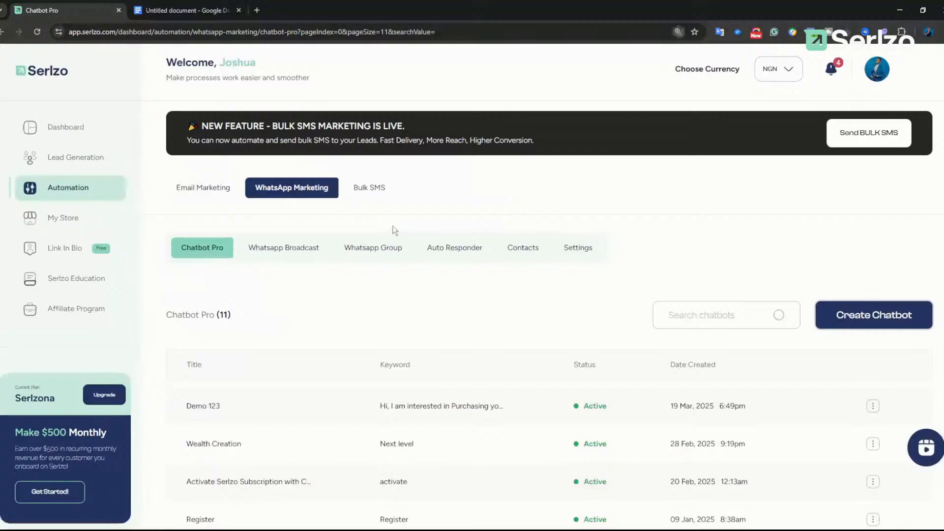
click(470, 252)
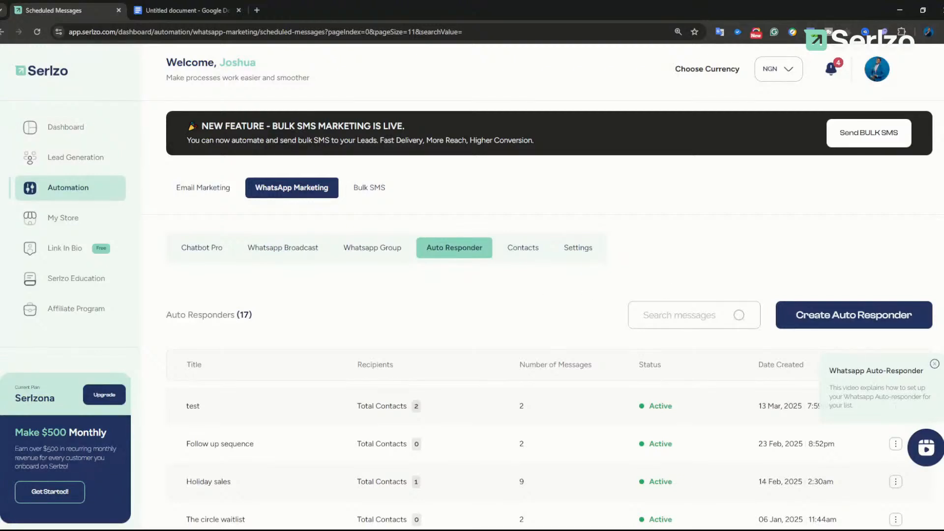
Step: Start a new auto responder titled Demo 123, reusing the title as its description
click(935, 363)
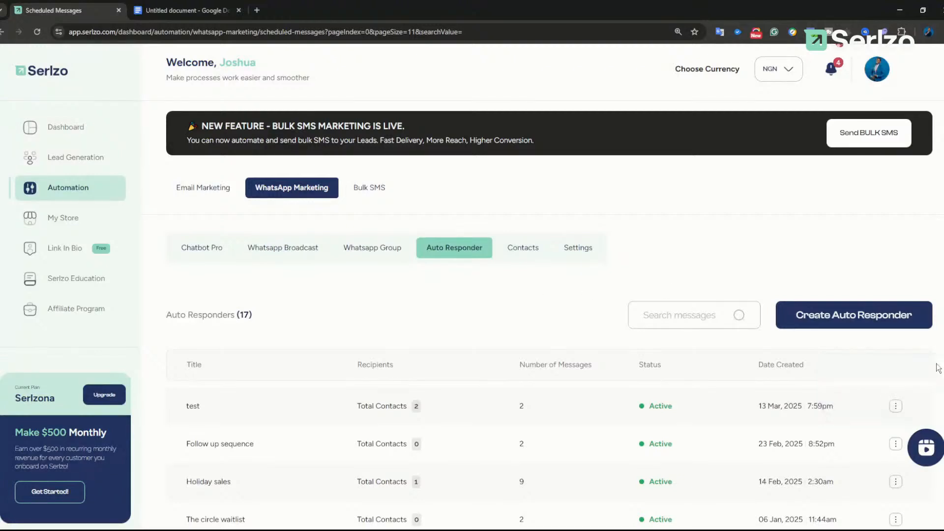
click(851, 315)
click(654, 280)
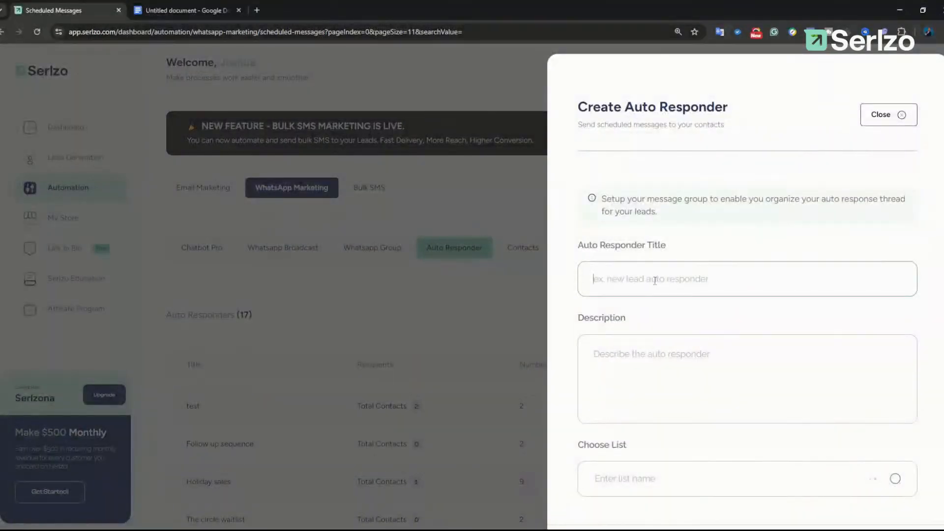
text(Demo 123)
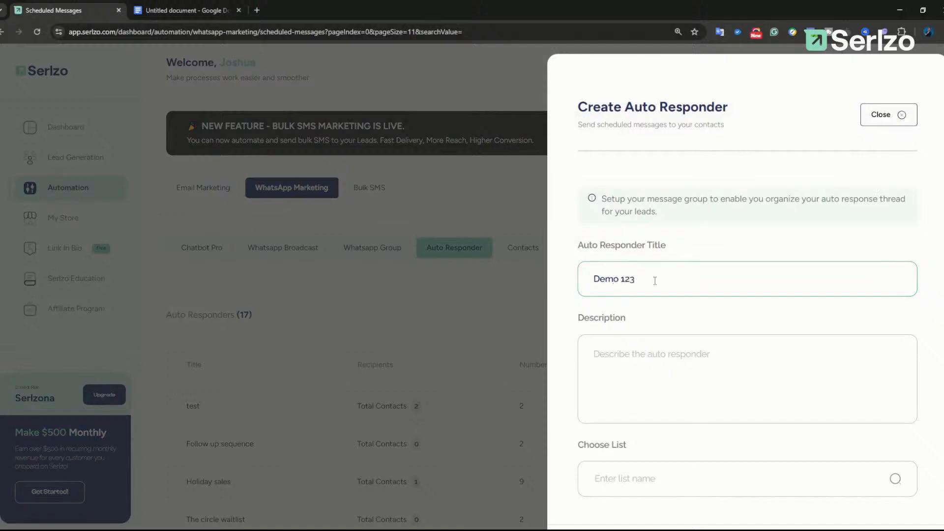
key(ctrl+a)
key(ctrl+c)
click(638, 349)
key(ctrl+v)
Step: Attach the Demo 123 contact list and create the auto-responder
scroll(659, 393, down, 2)
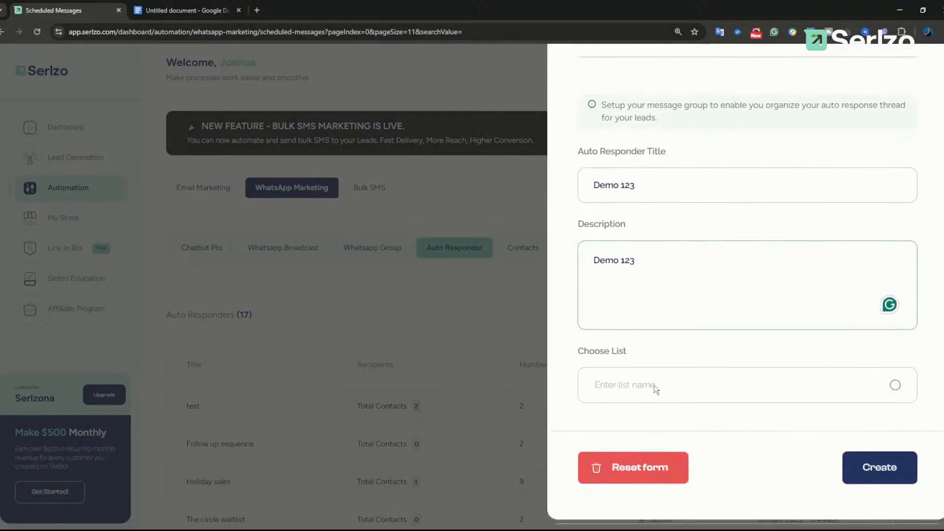
click(654, 385)
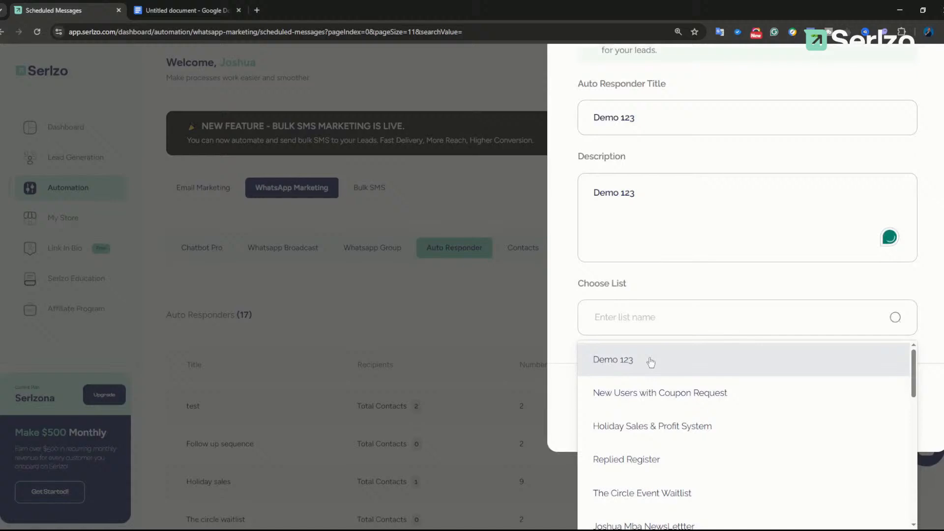
click(614, 362)
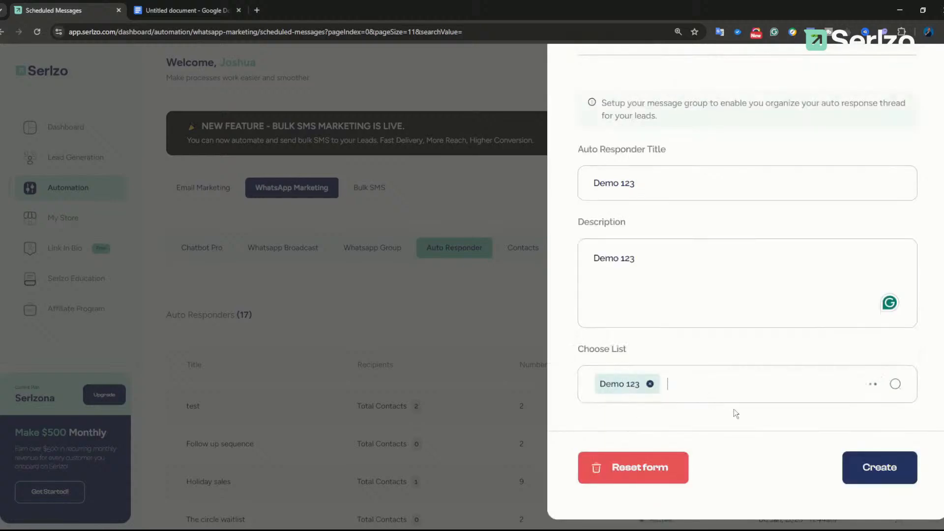
click(858, 466)
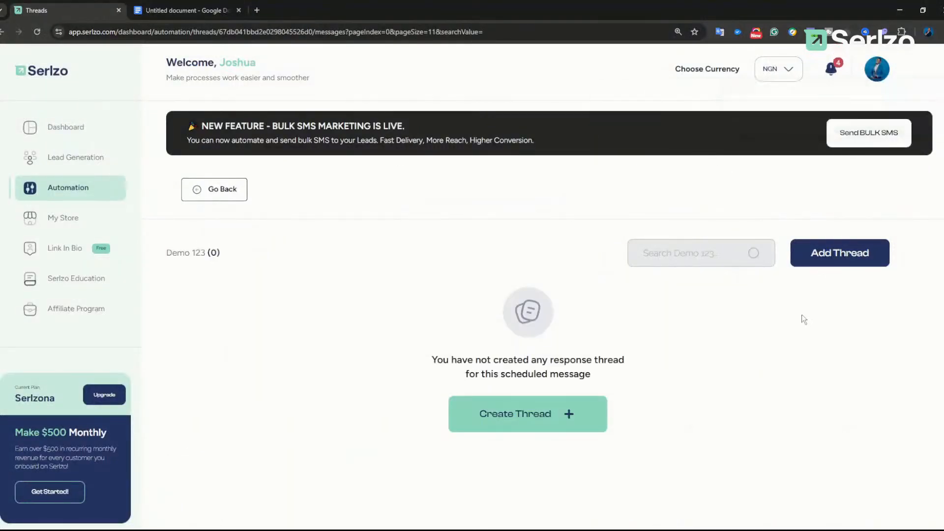
key(ctrl+plus)
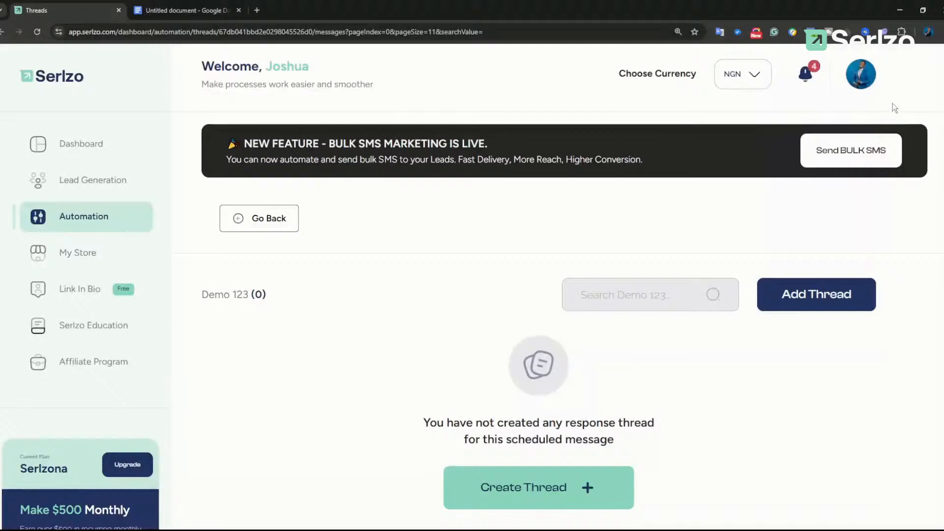
key(F11)
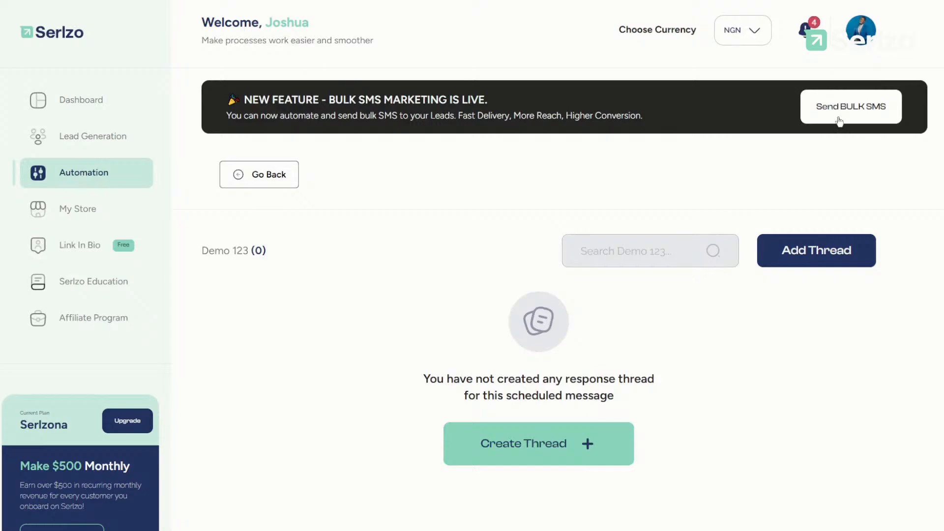
click(816, 251)
click(623, 212)
text(Dai)
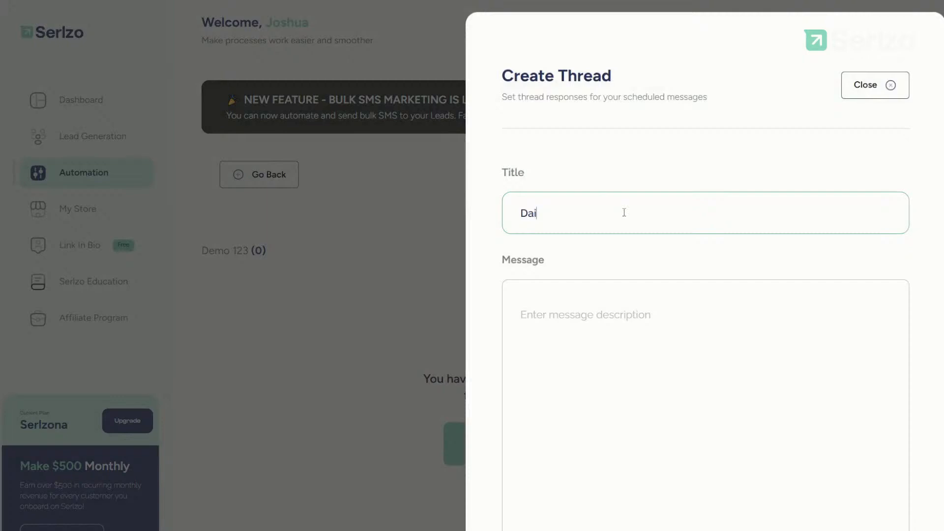
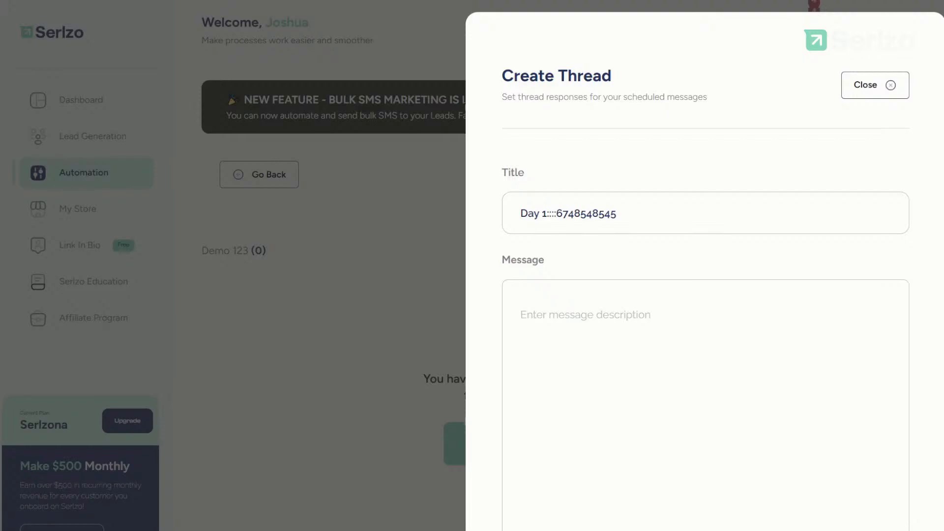
click(389, 48)
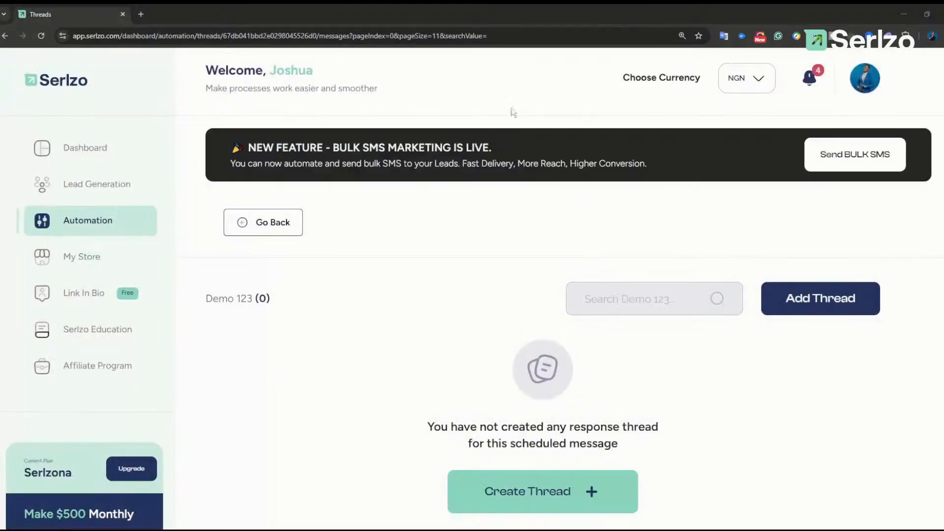
Step: Add a thread titled 'Day1: About the soil texture of the estate' with placeholder message text
click(829, 307)
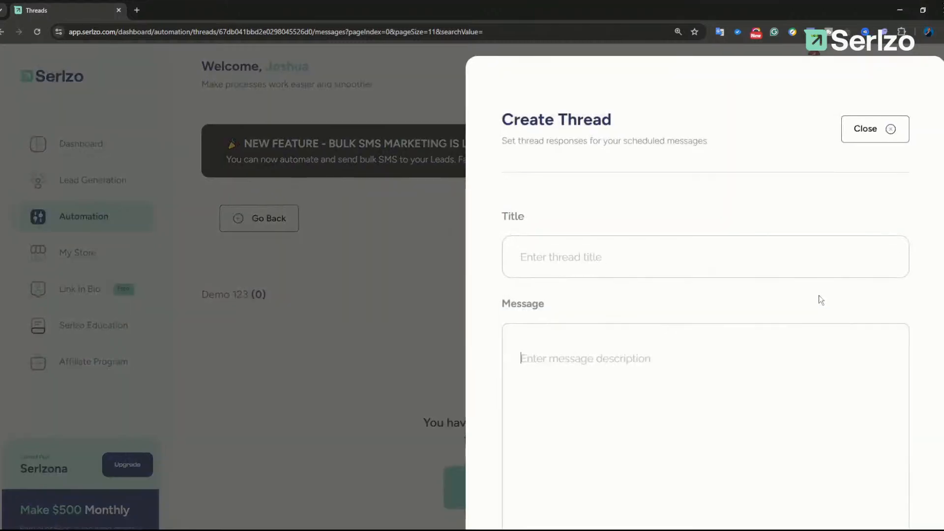
click(678, 221)
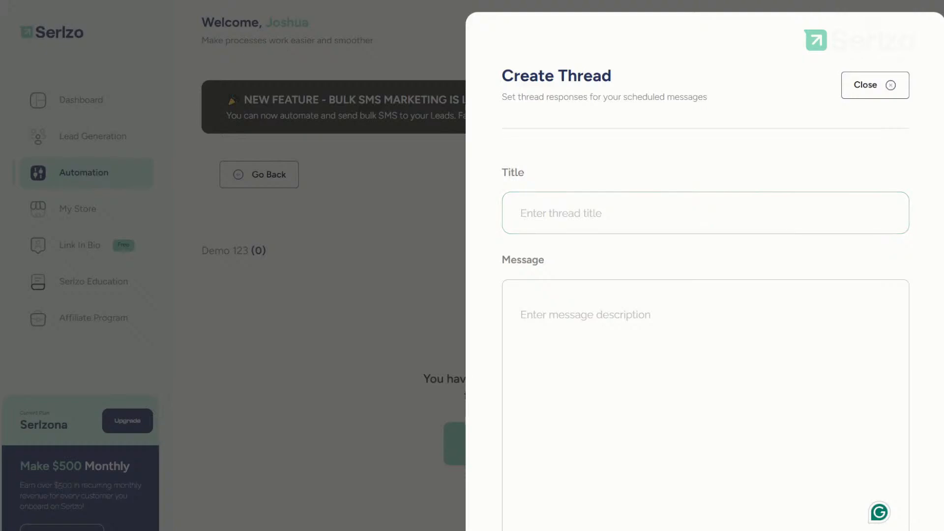
click(602, 217)
text(Day1: About the soil texture of the estate)
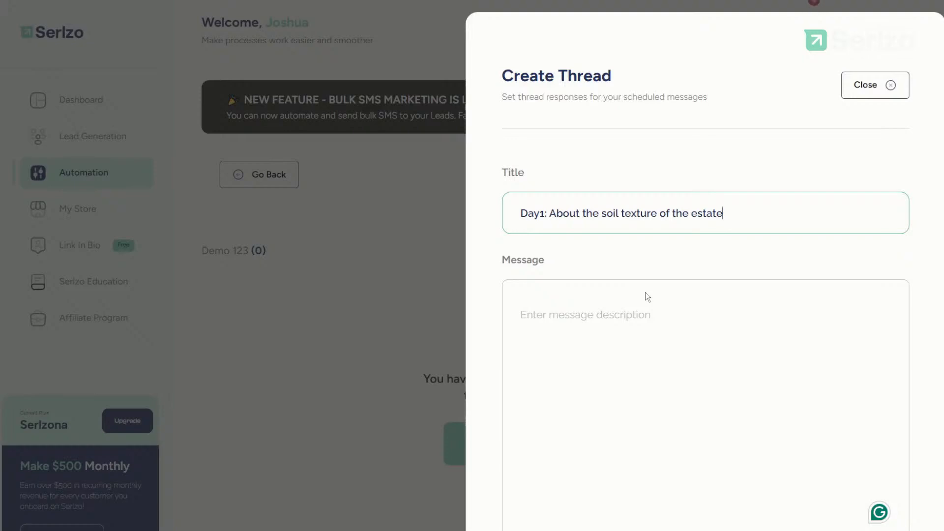
click(651, 341)
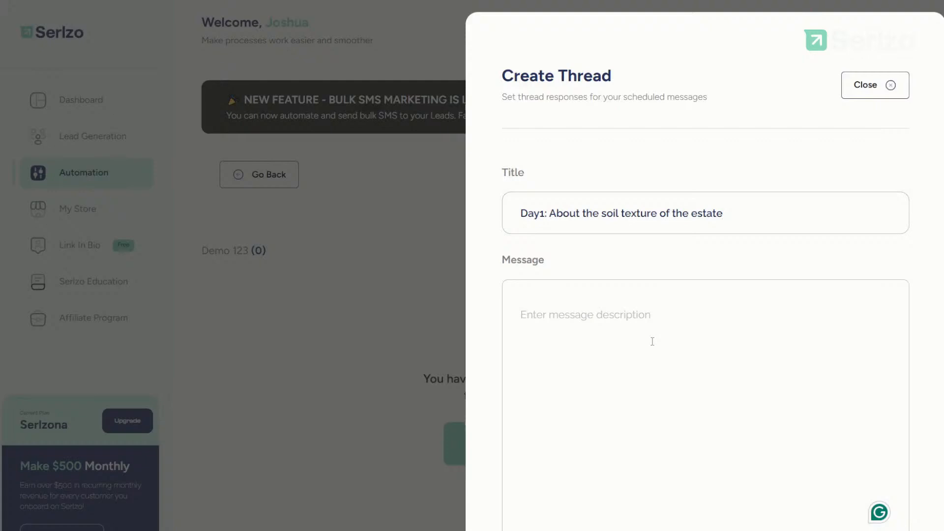
text(ergtrgrrgrgre)
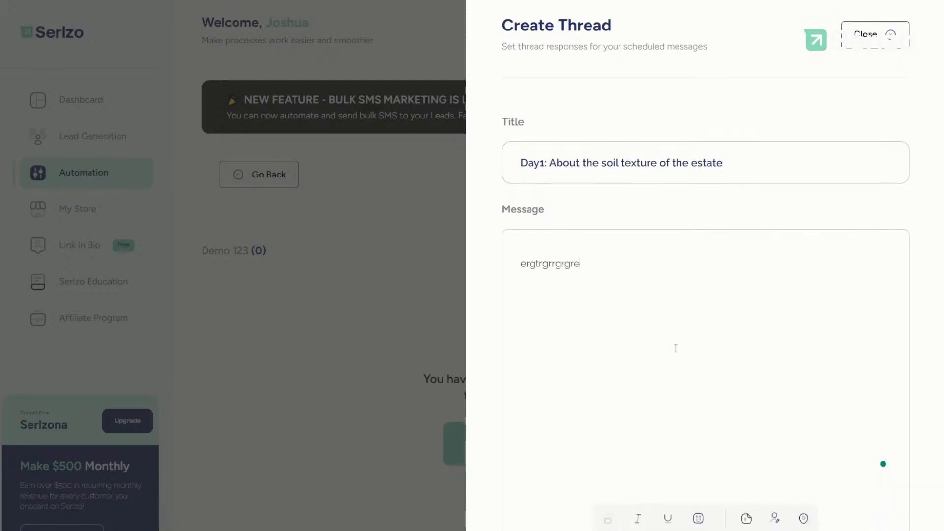
text(ggrgrgrggegrergregergr)
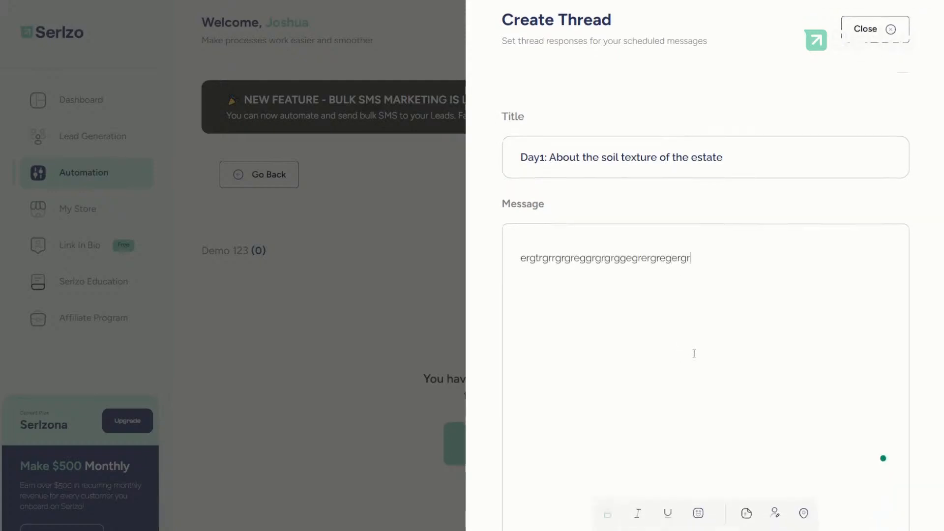
Step: Send the thread after a 1-day delay, save it, and begin another thread
scroll(688, 351, down, 5)
click(786, 371)
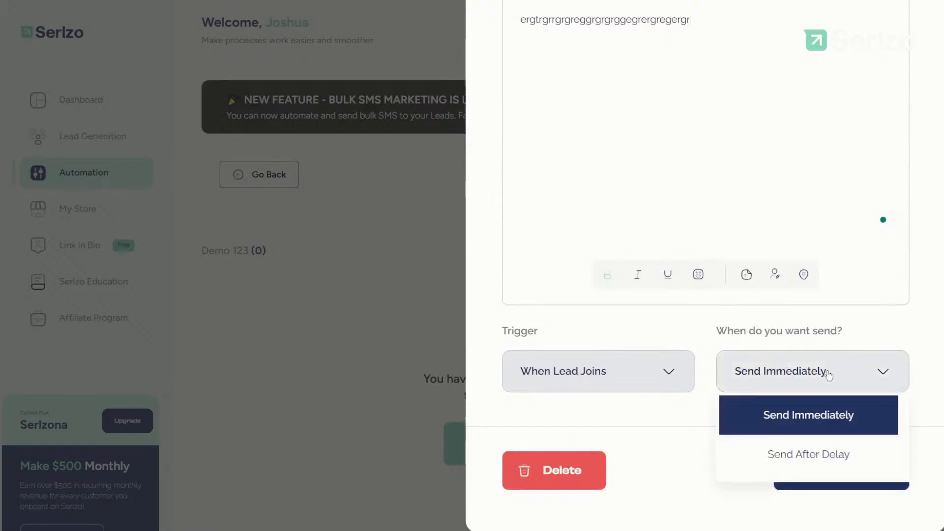
click(797, 445)
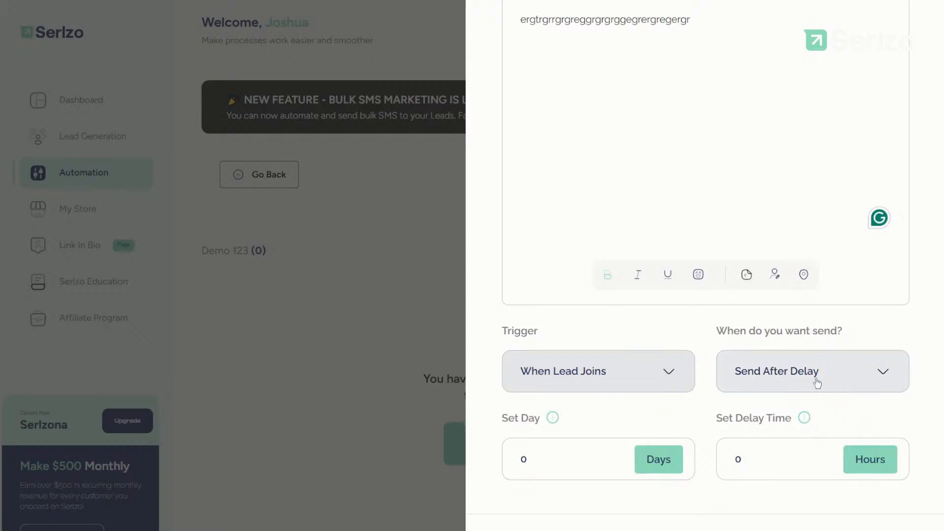
click(551, 457)
key(BackSpace)
text(1)
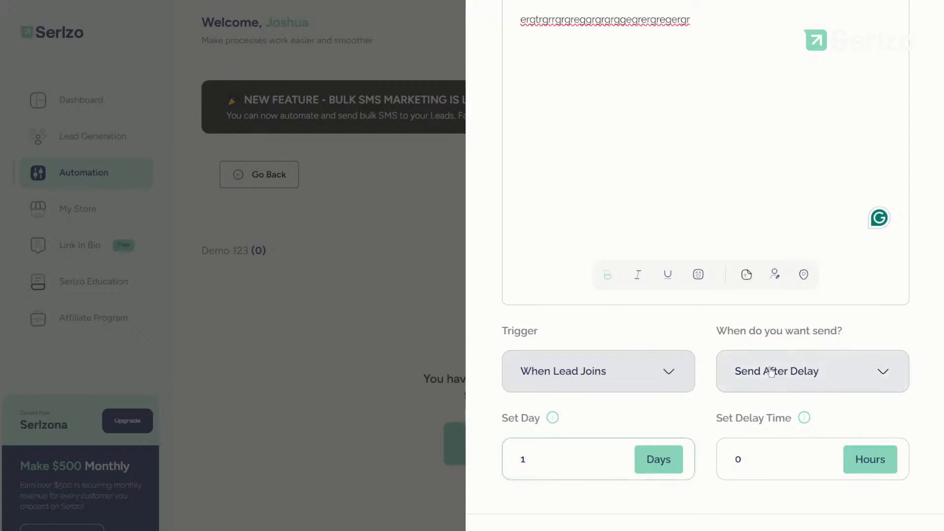
scroll(774, 418, down, 2)
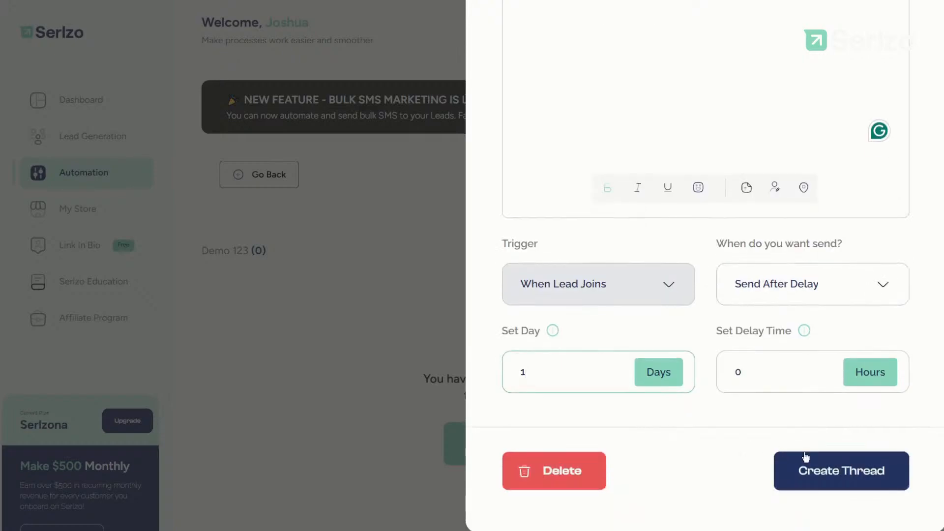
click(821, 474)
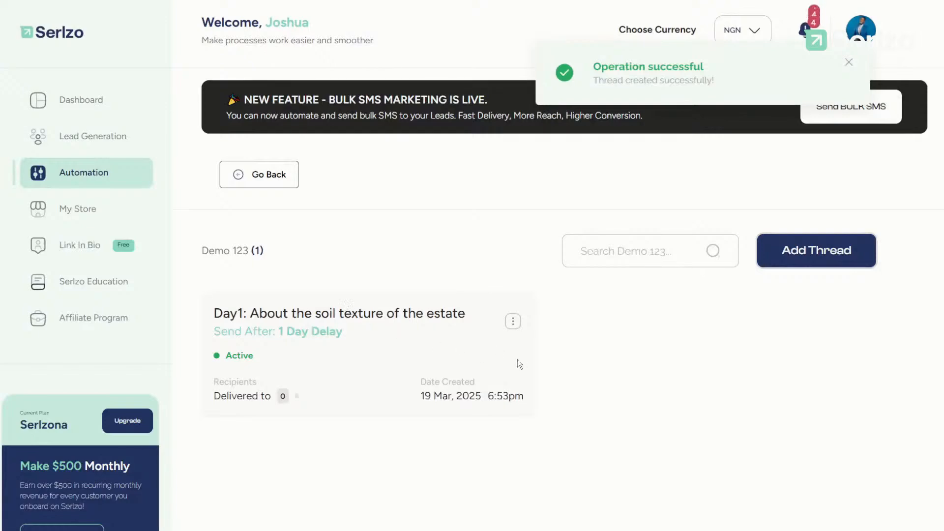
click(816, 250)
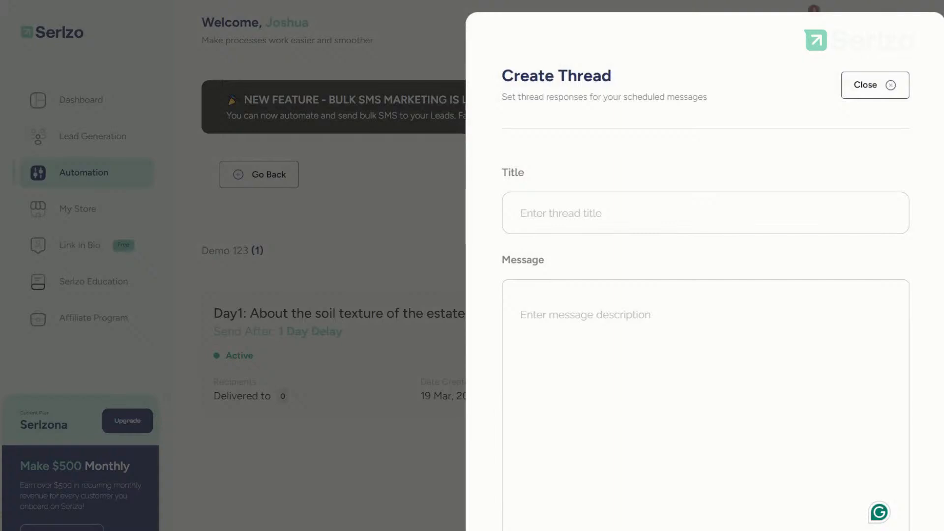
Step: Paste the 'Day2: Development in that area' title and type a placeholder message
click(686, 213)
text(Day2: Development in that area)
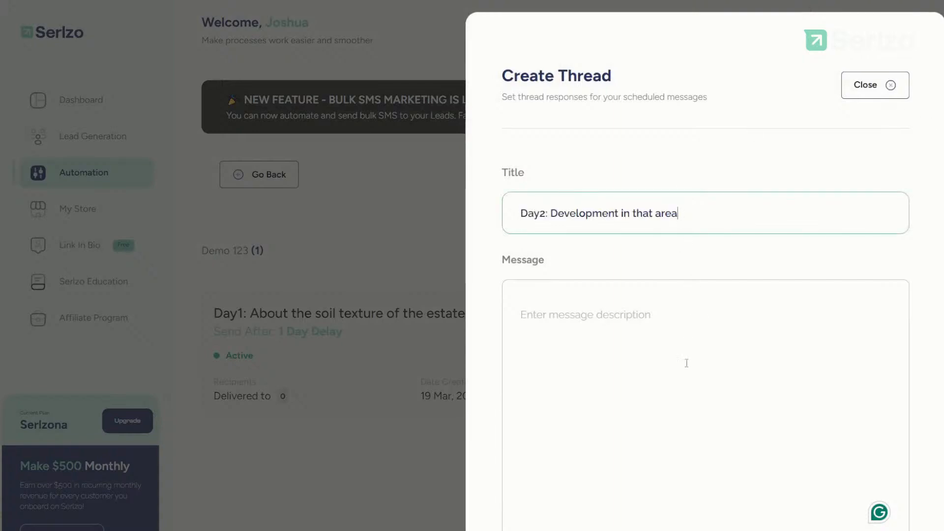
click(687, 341)
text(dewrfgefefrerfreffrrfrffr)
Step: Set the thread delay to 1 day and 0.5 hours
scroll(692, 393, down, 3)
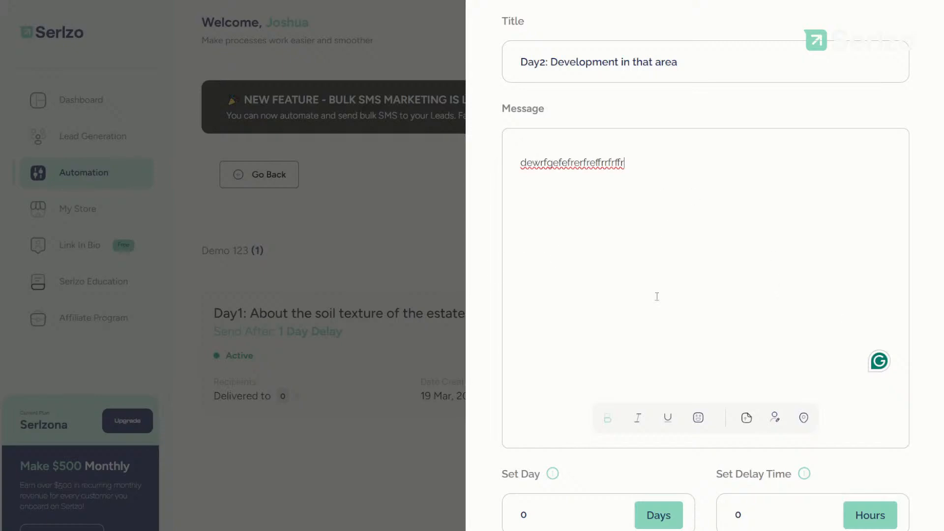
scroll(656, 296, down, 4)
drag(549, 316, 510, 316)
text(1)
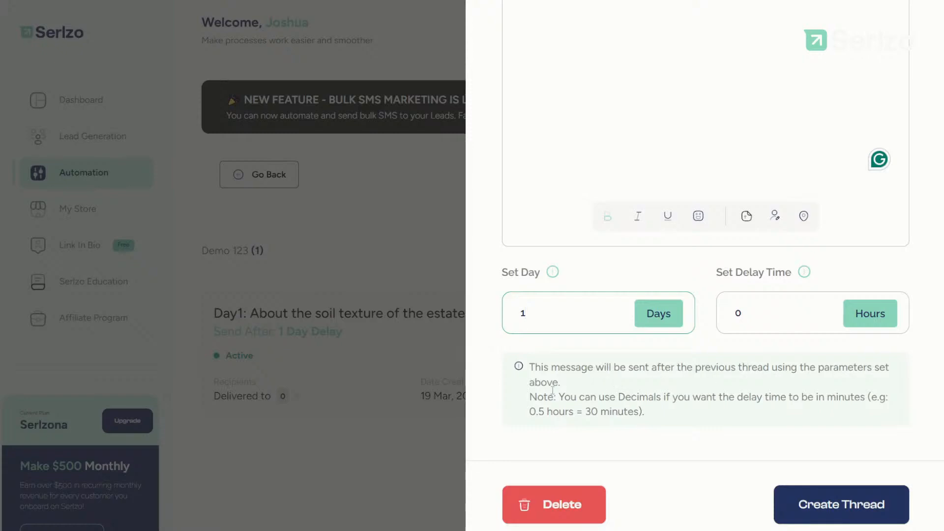
drag(563, 397, 677, 397)
click(701, 414)
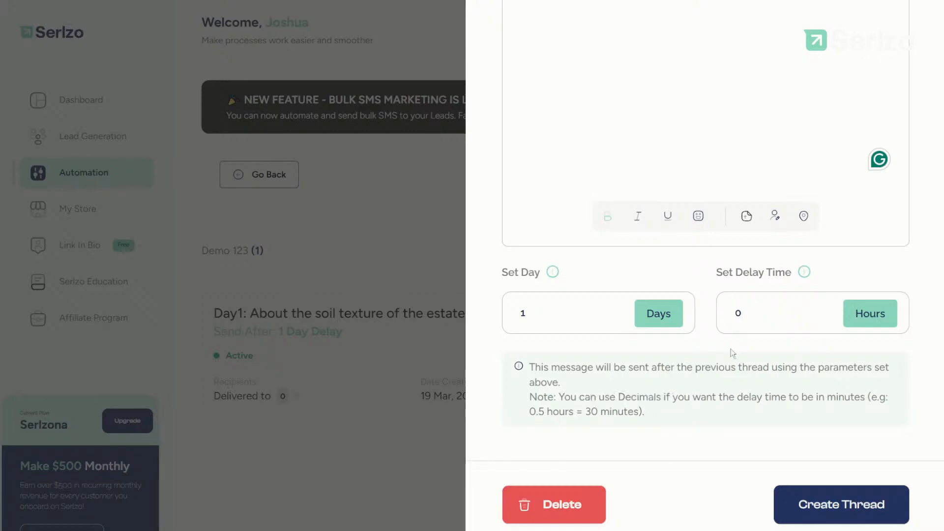
click(747, 311)
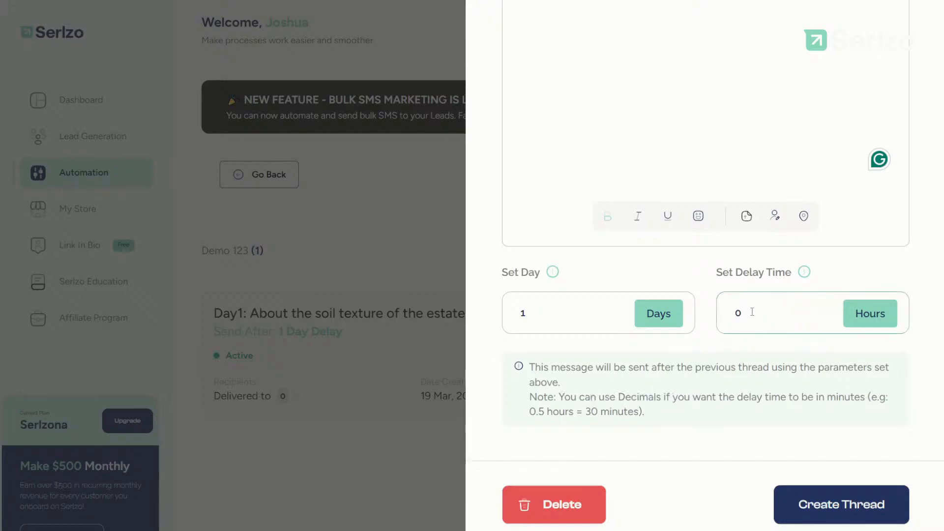
text(.5)
Step: Correct the days value back to 1 and create the Day2 thread
click(580, 315)
double_click(522, 313)
text(0)
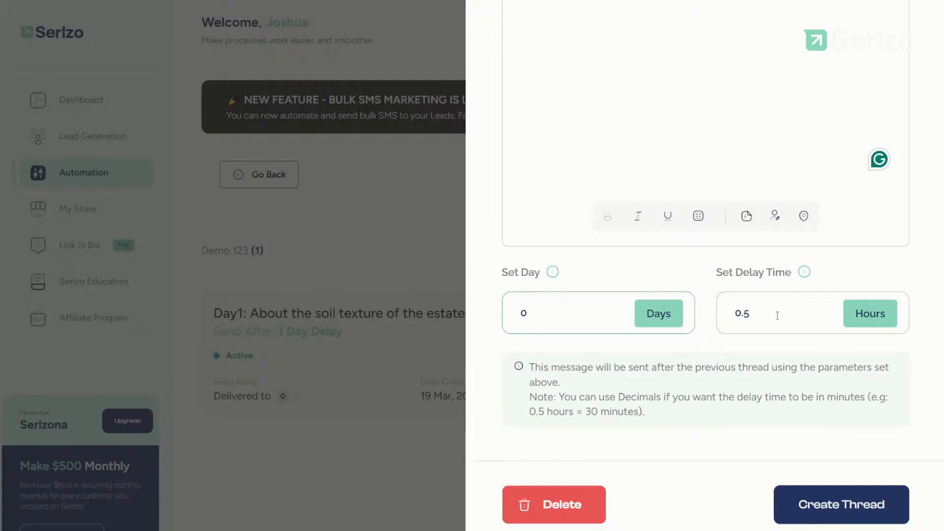
scroll(713, 344, up, 2)
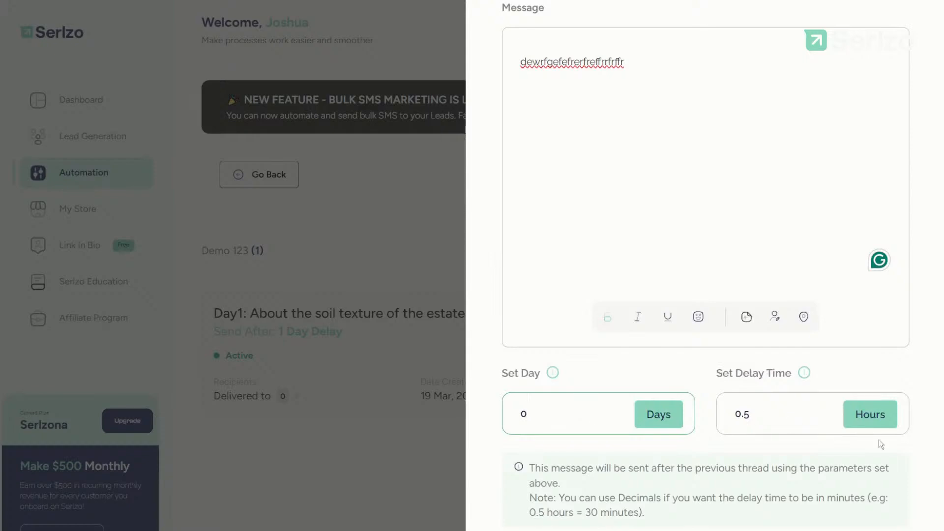
key(BackSpace)
text(1)
scroll(811, 427, down, 3)
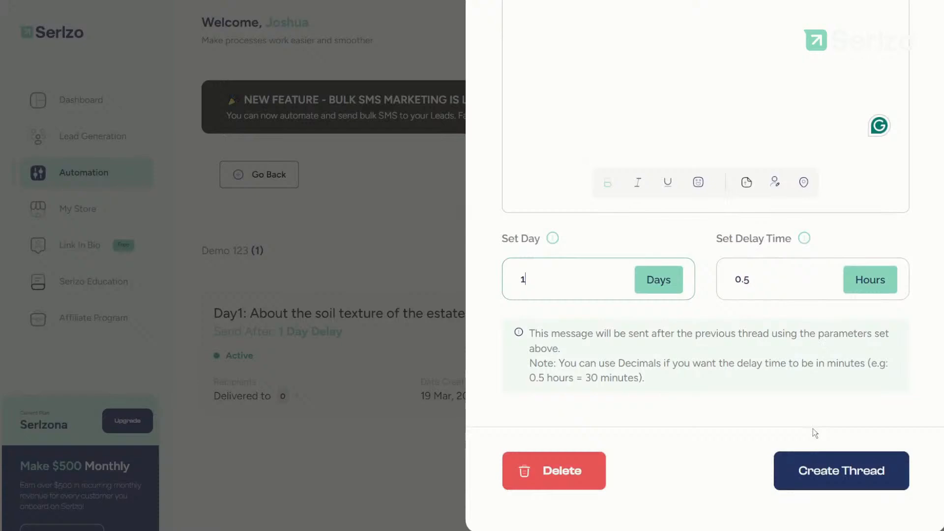
click(852, 477)
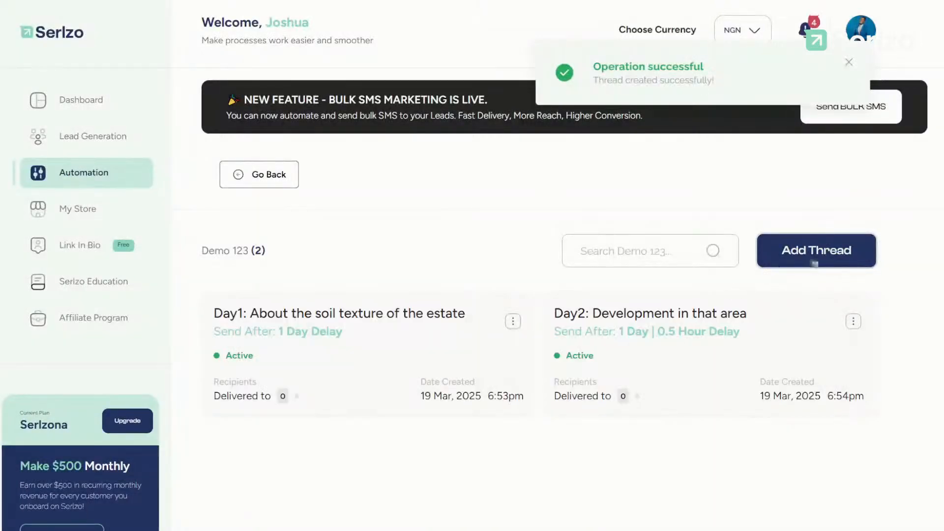
click(789, 260)
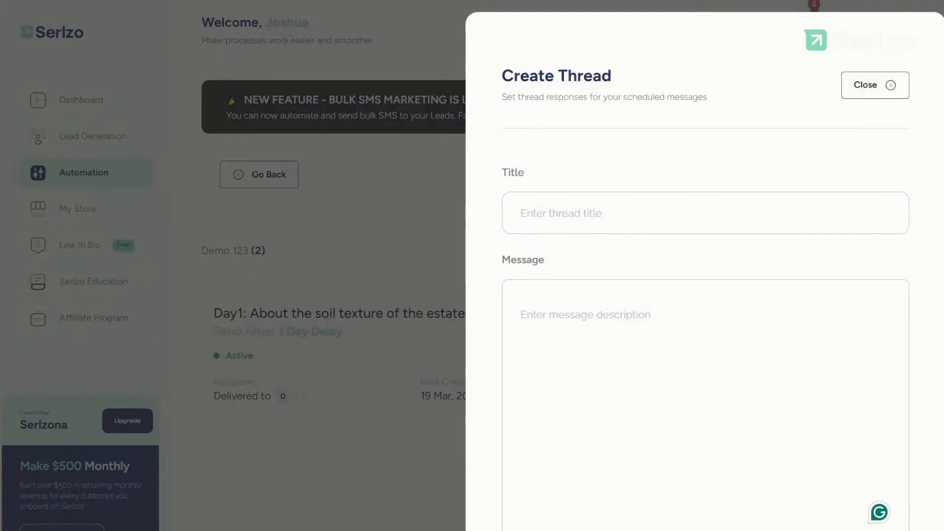
Step: Paste the 'Day3: Special offer for the estate' title and type placeholder message text
click(650, 214)
text(Day3: Special offer for the estate)
click(633, 373)
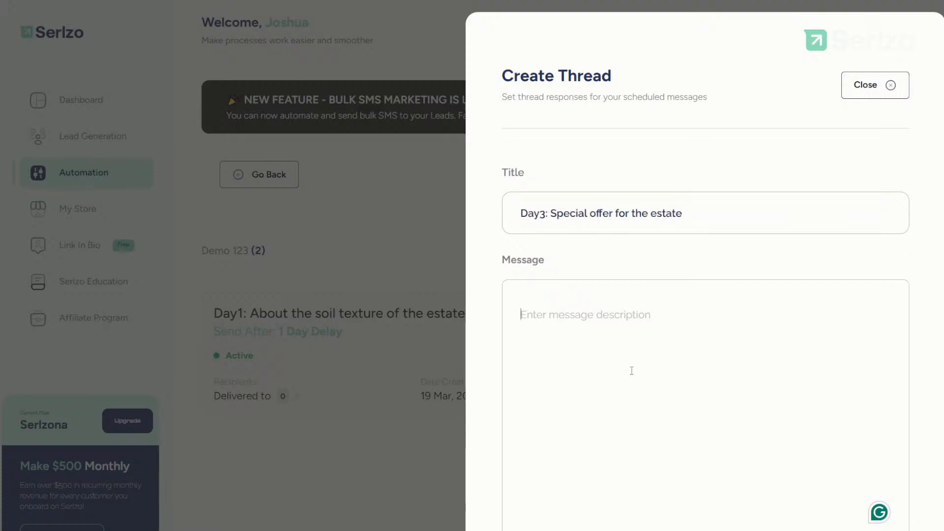
text(trgrdfgfdbfvbvbvcbvcxb)
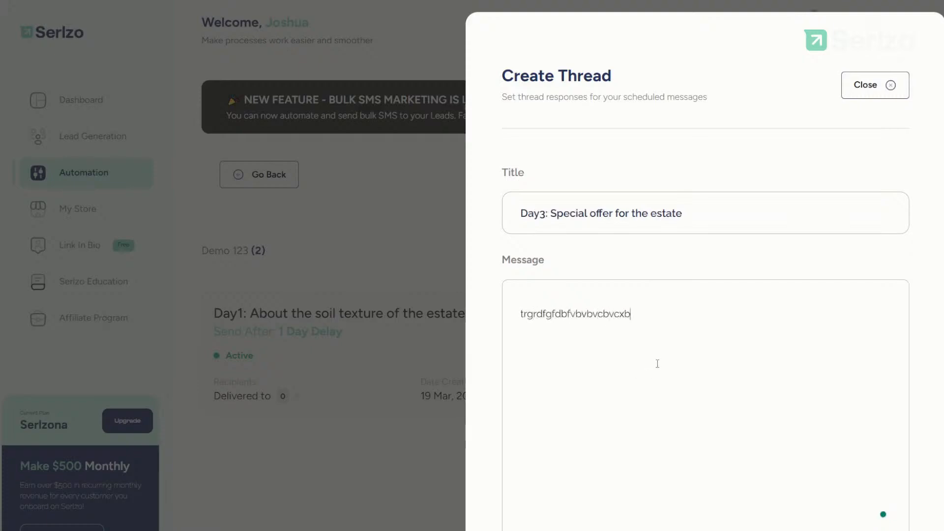
scroll(657, 364, down, 4)
text(cvbvcbvcbvcbvcbbvcbvc)
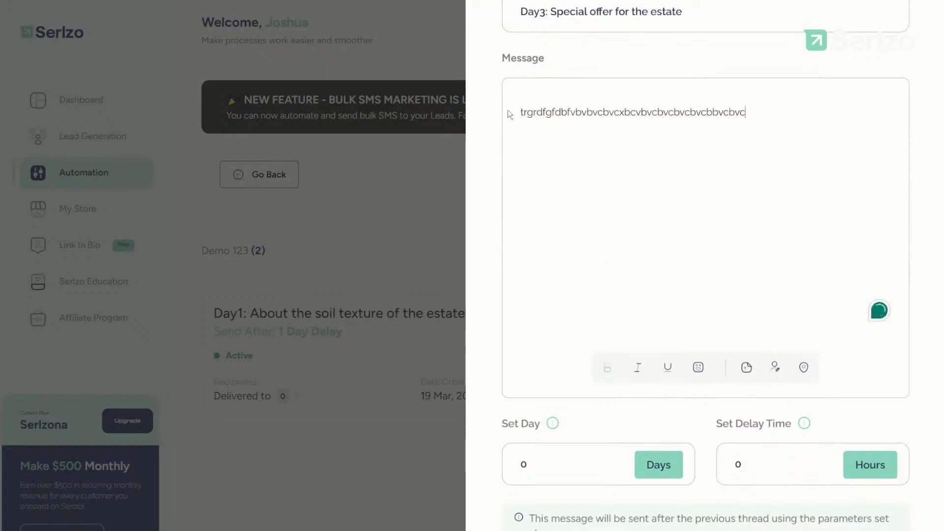
Step: Replace the message with 'hi' plus the lead's first name, followed by filler text
drag(528, 161, 532, 162)
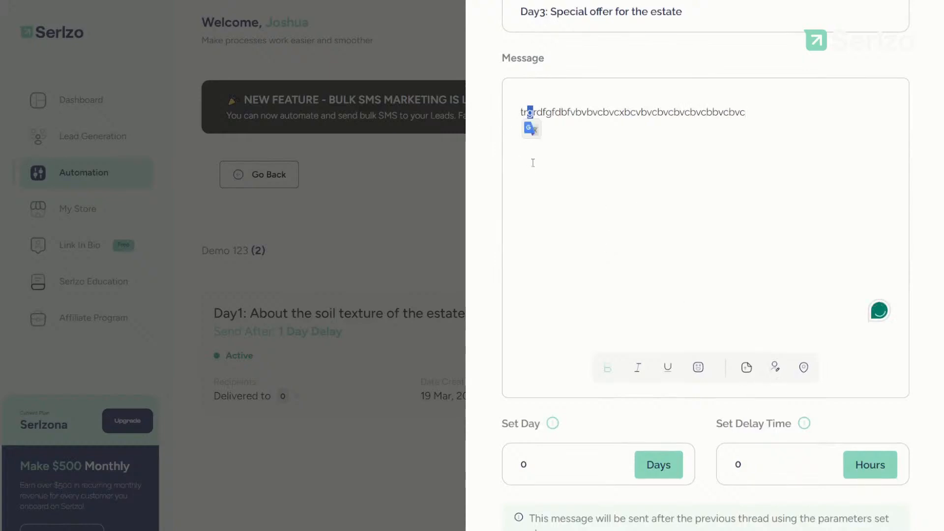
key(ctrl+a)
text(hi)
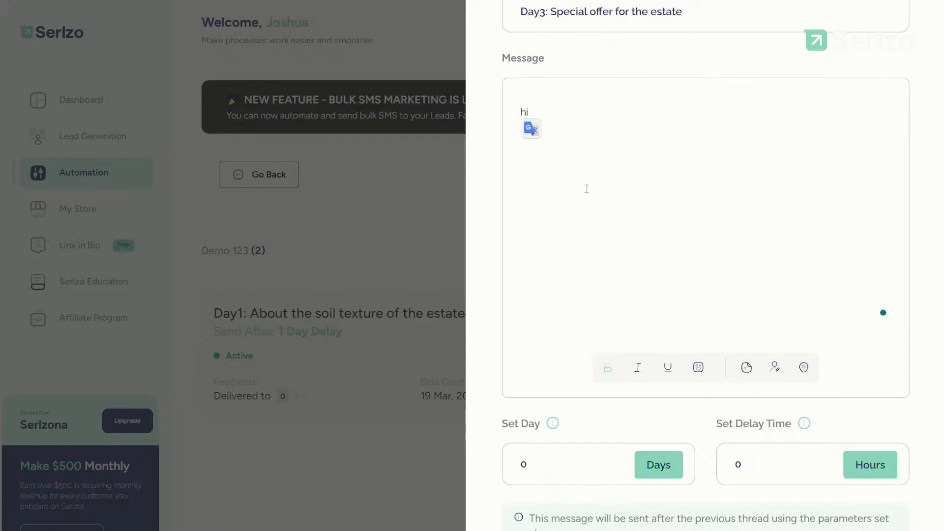
click(774, 367)
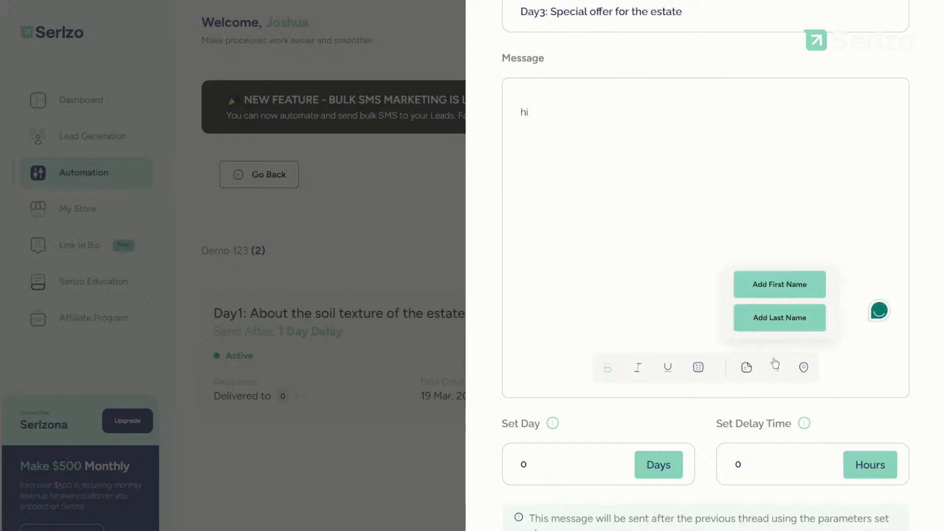
click(776, 284)
text(defsdfsfdfsfd)
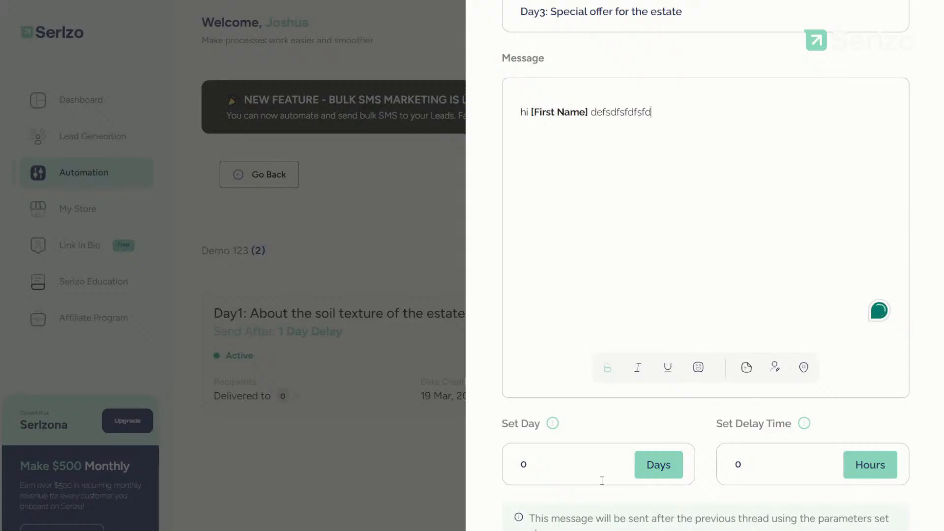
Step: Set the delay to 1 day and create the Day3 thread
click(569, 445)
key(BackSpace)
text(1)
scroll(622, 415, down, 4)
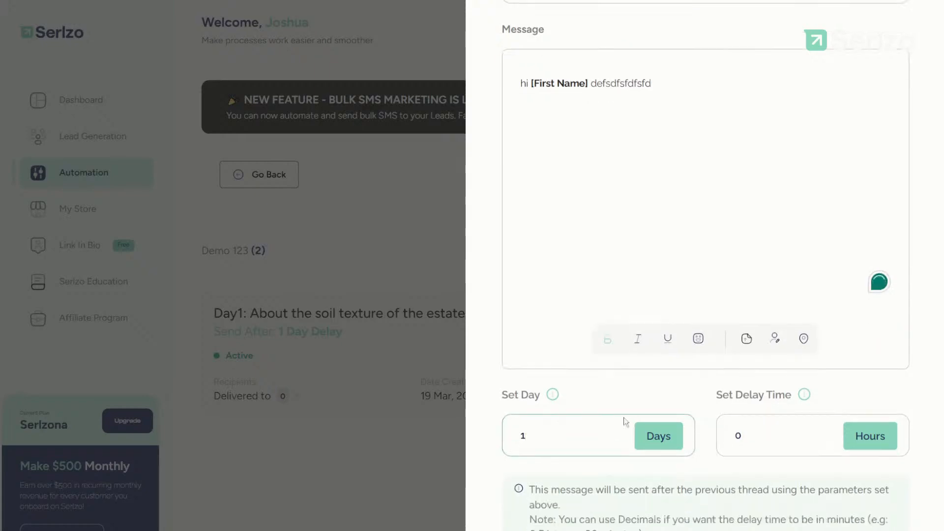
click(831, 472)
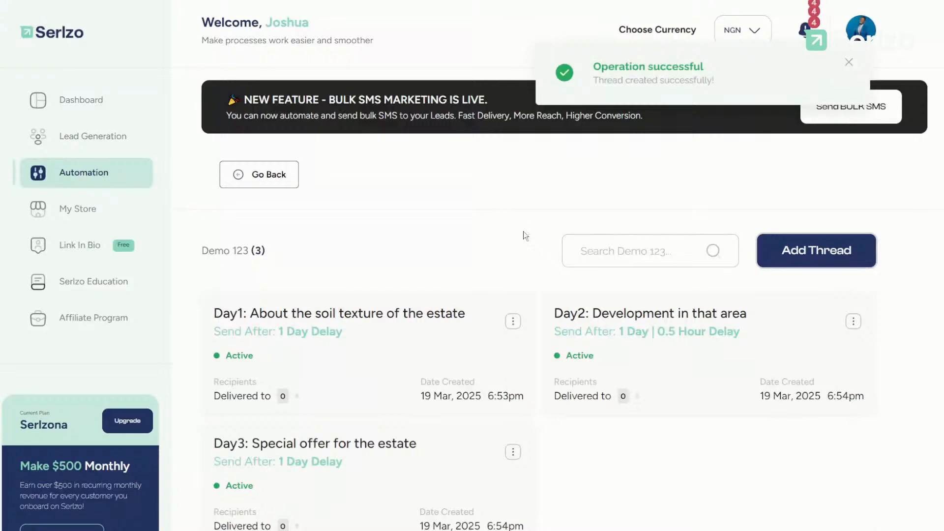
key(ctrl+minus)
key(ctrl+minus)
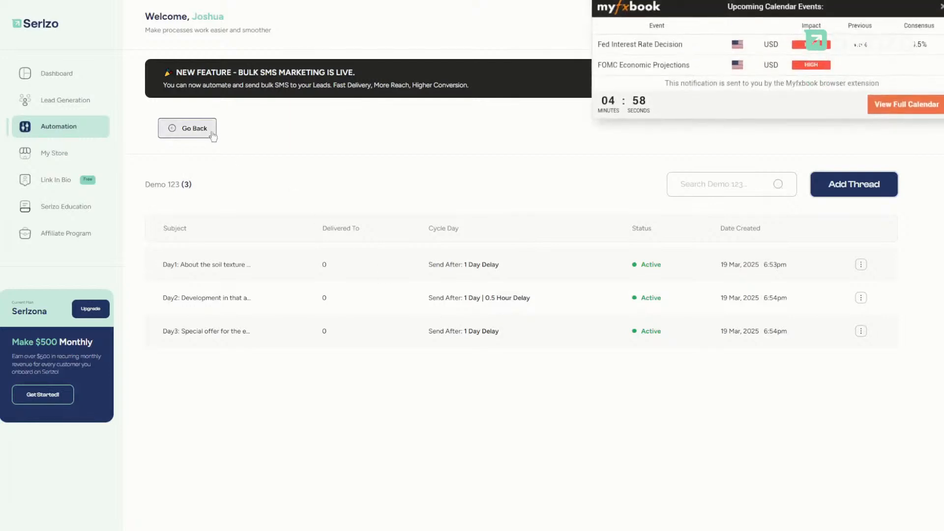
Step: Dismiss the calendar notification pop-up covering the zoomed-out threads table
click(940, 19)
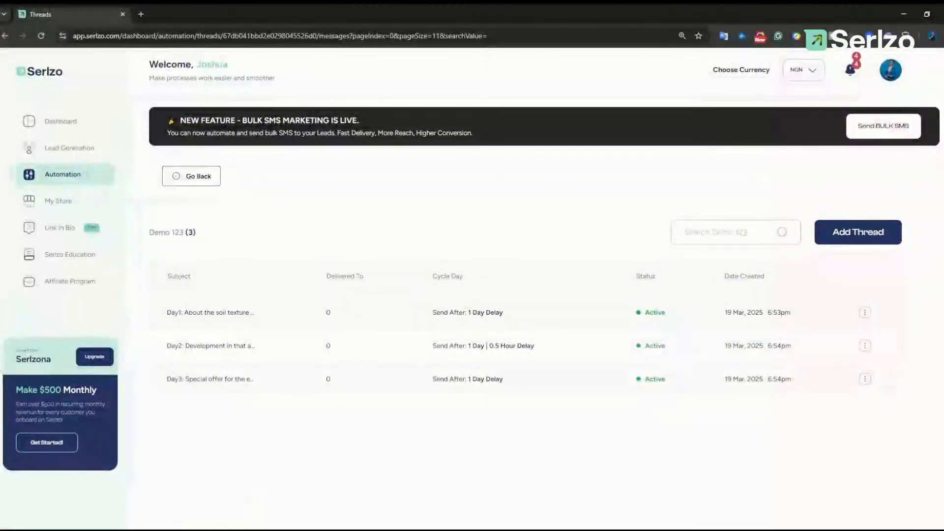
Step: Review the Google Docs plan, highlighting the 'Book the lead for call or inspection' and 'Pre-sale them' steps
click(246, 17)
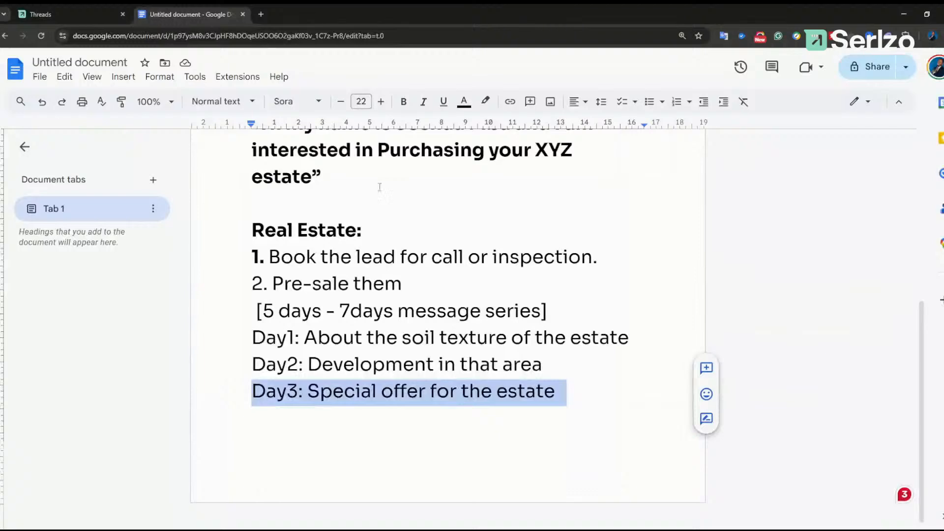
click(321, 256)
scroll(324, 270, up, 2)
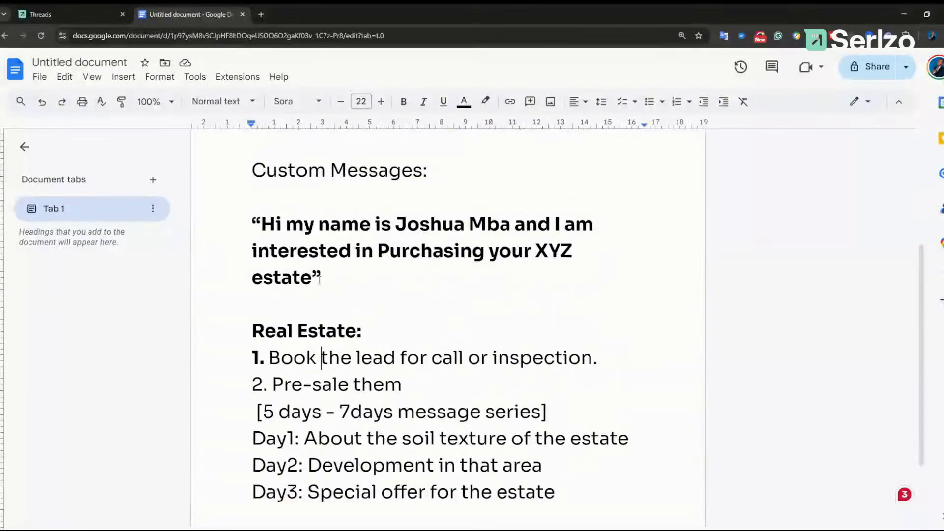
scroll(325, 273, down, 1)
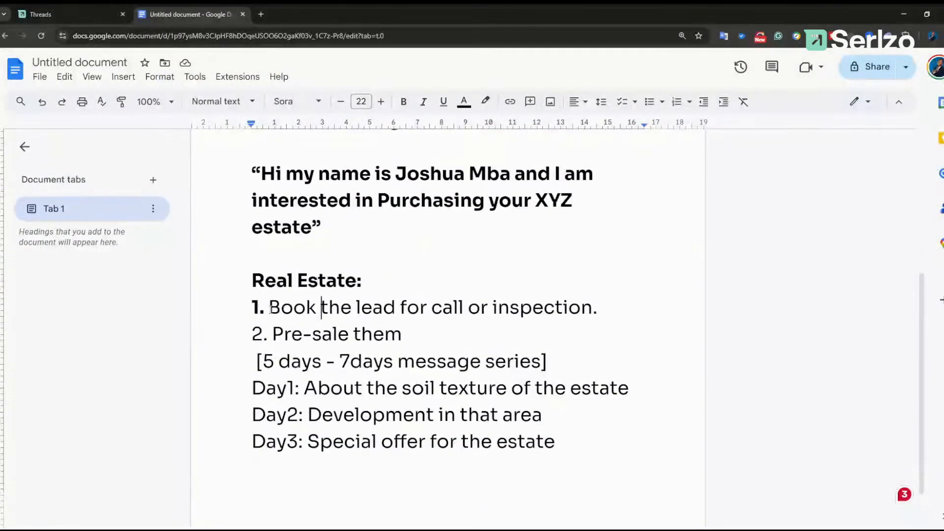
drag(270, 307, 612, 308)
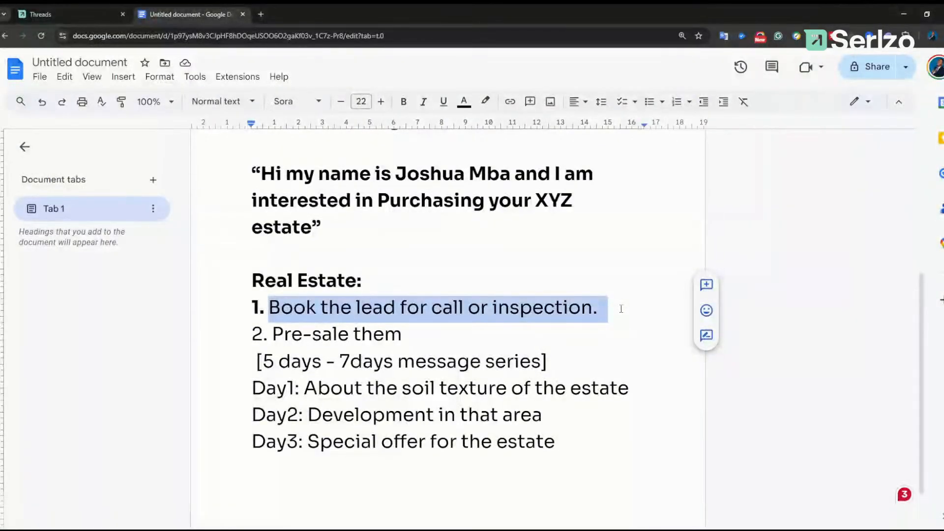
drag(252, 334, 409, 337)
scroll(468, 404, down, 1)
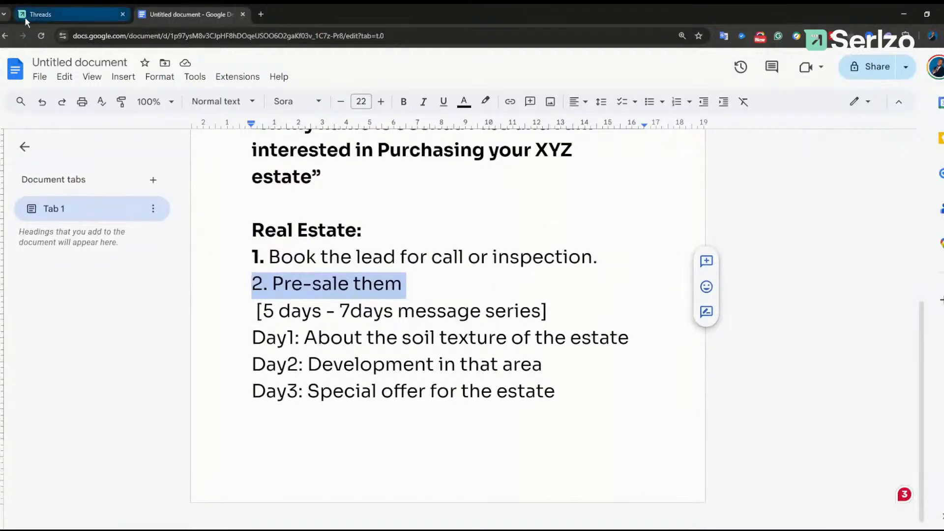
click(45, 18)
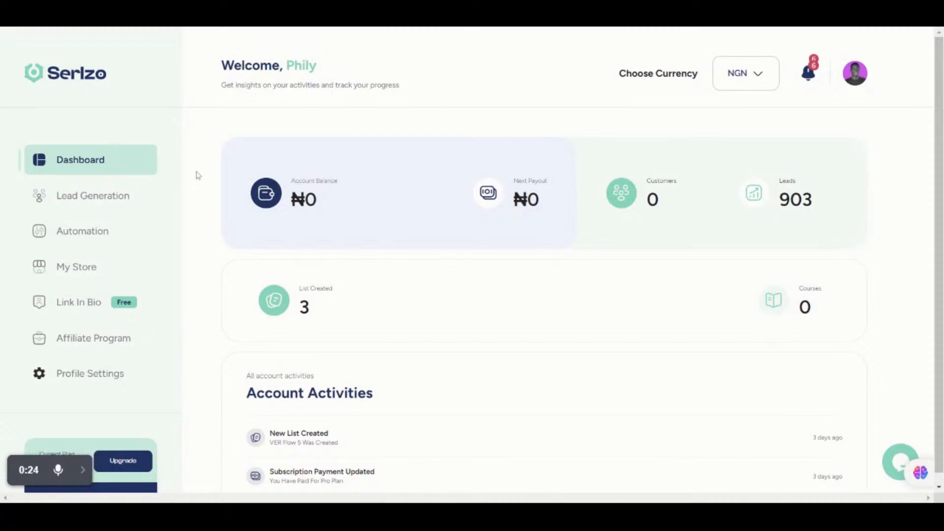
Step: Go to Automation > WhatsApp Marketing > Auto Responder to list the '7 days must buy' responder
click(79, 238)
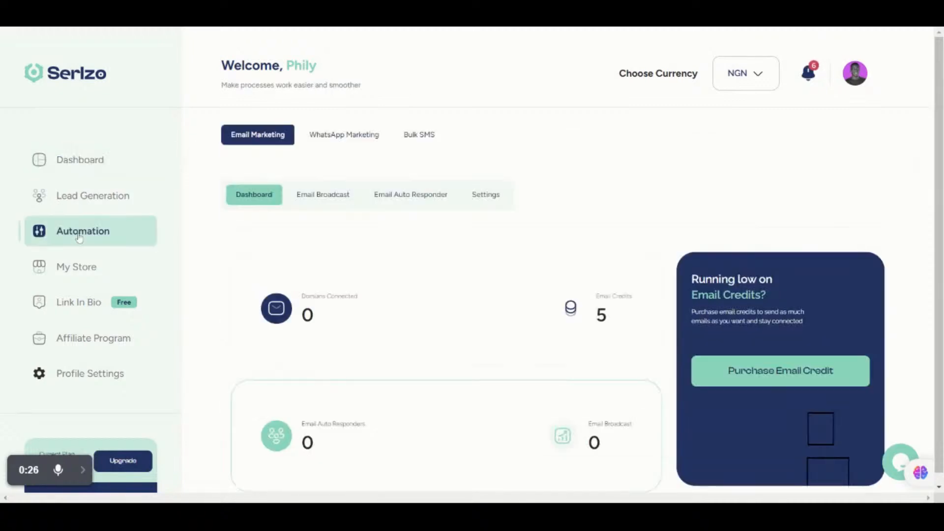
click(347, 135)
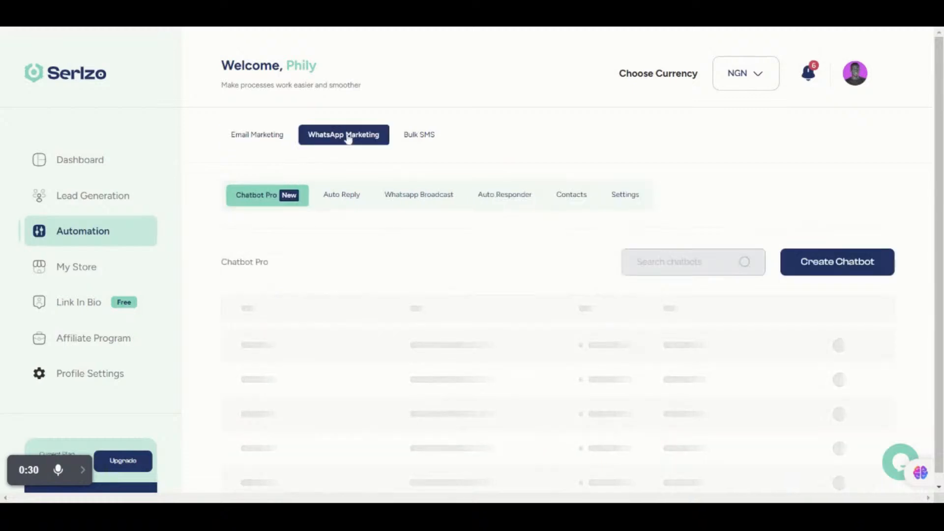
click(82, 471)
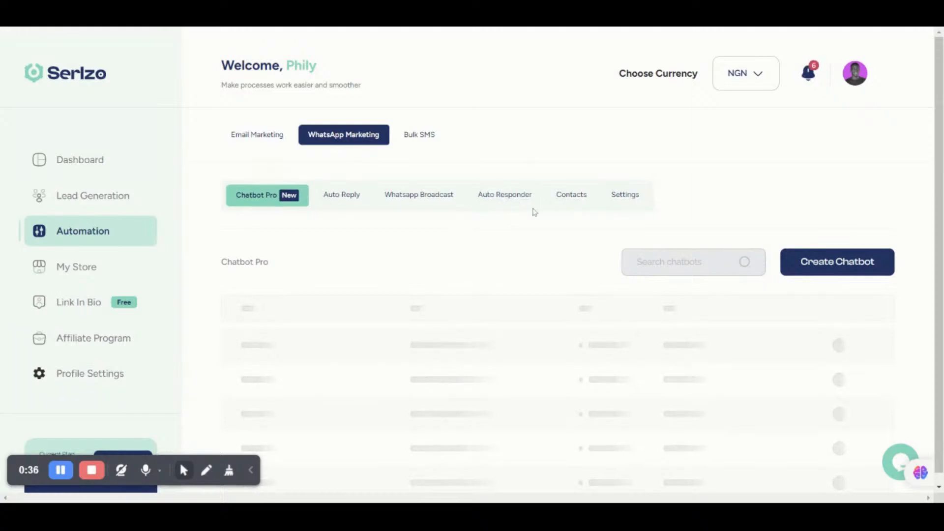
click(498, 199)
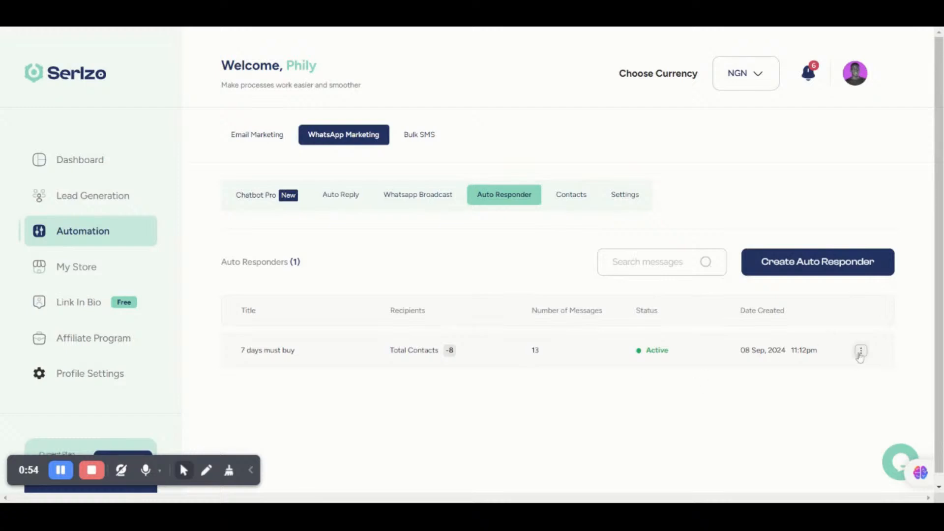
Step: View the '7 days must buy' threads and inspect thread M1's settings without changing them
click(860, 352)
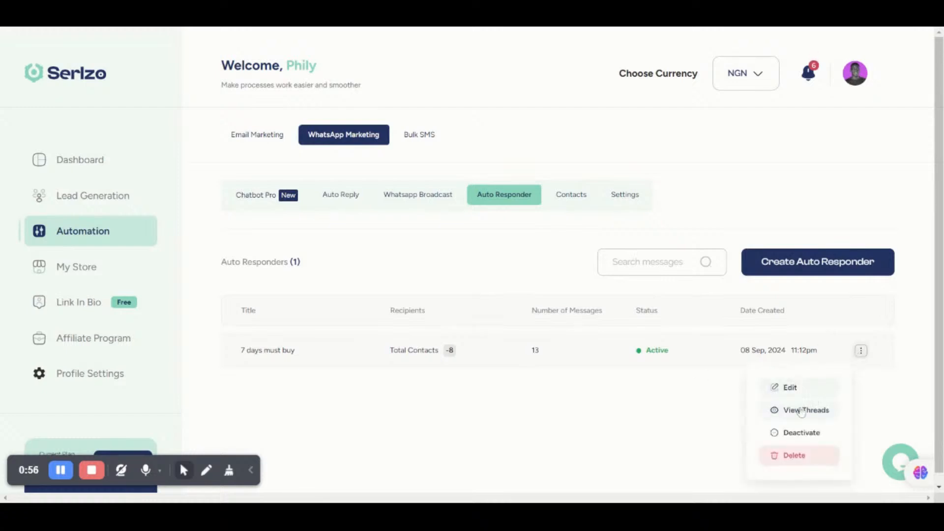
click(801, 411)
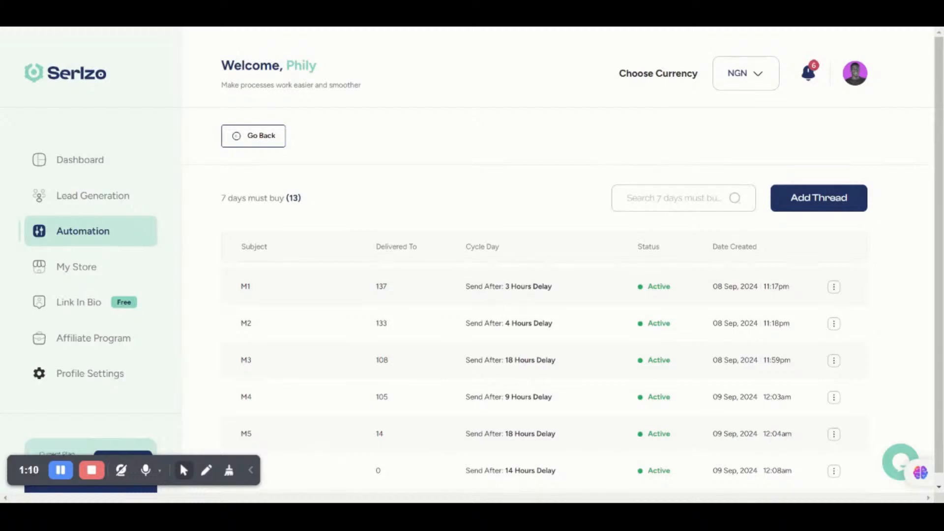
click(834, 287)
click(775, 325)
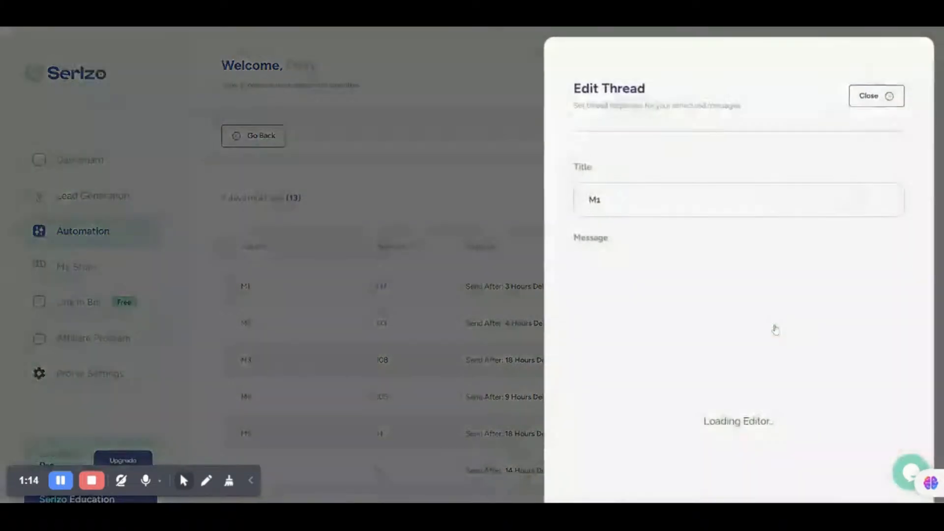
scroll(773, 327, down, 6)
scroll(716, 349, down, 3)
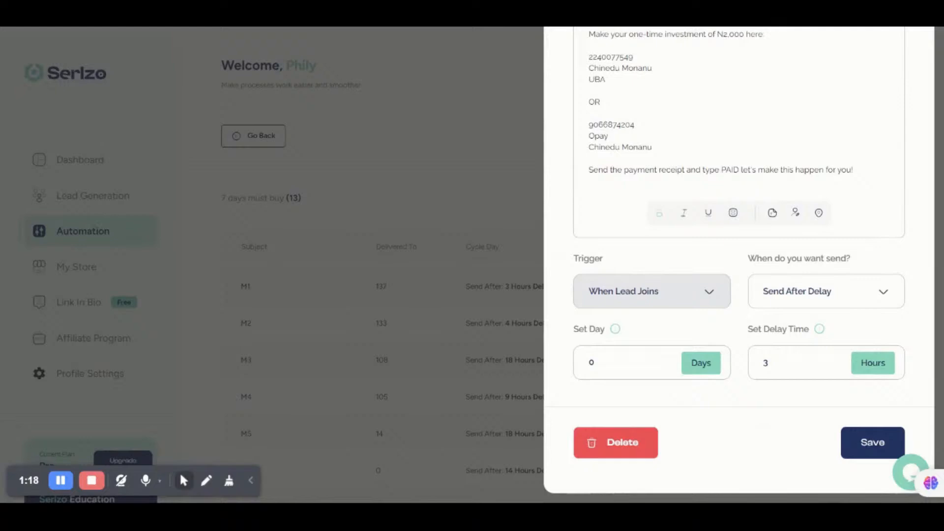
click(442, 300)
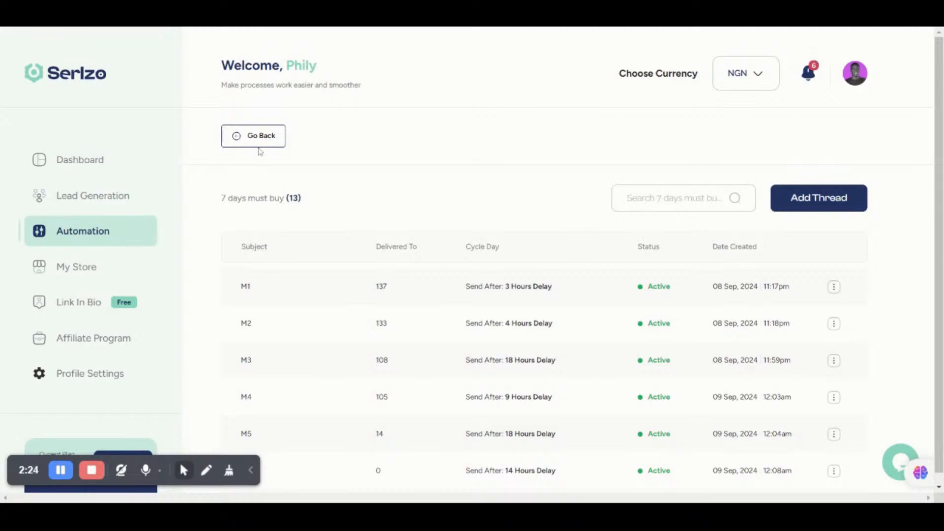
Step: Go back from the '7 days must buy' threads to the Auto Responder list
click(256, 138)
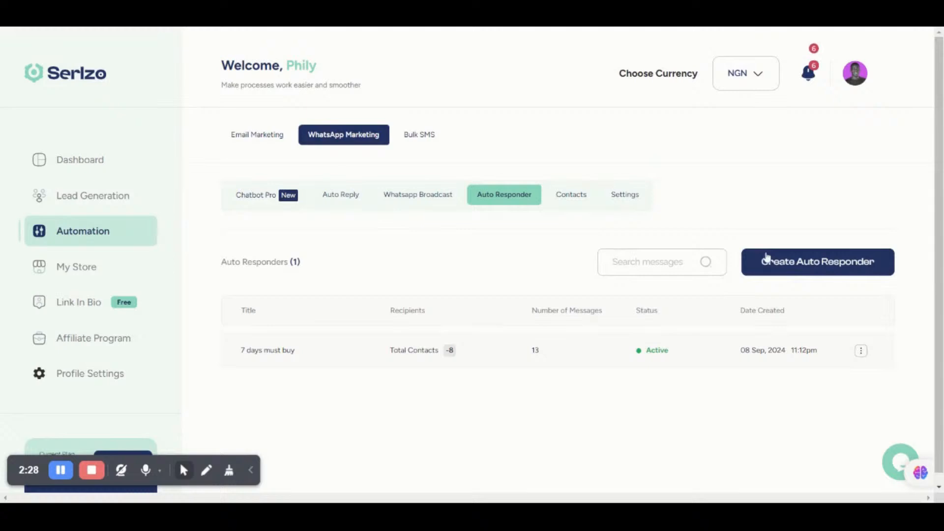
Step: Start an auto responder titled '7 days followup', described 'The followup sequence for my digital course'
click(777, 259)
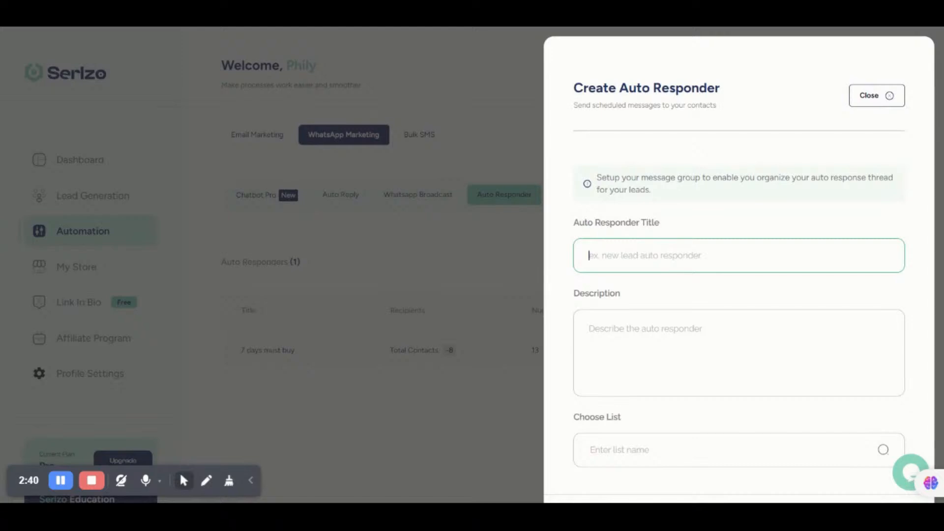
text(7)
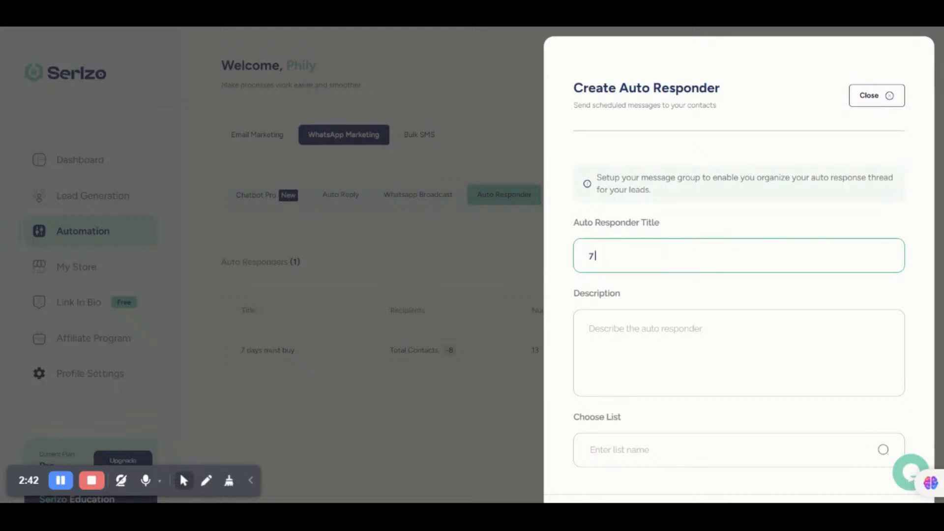
text( days followup)
click(881, 377)
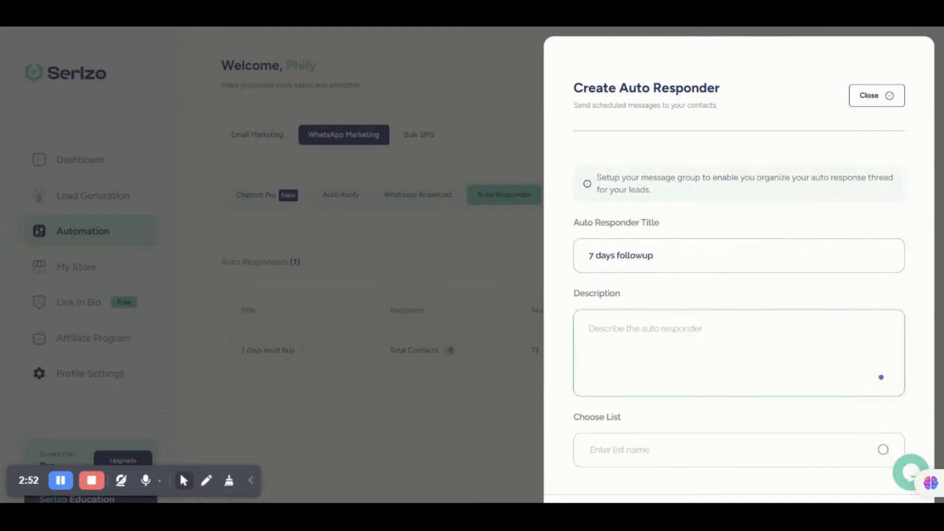
text(The)
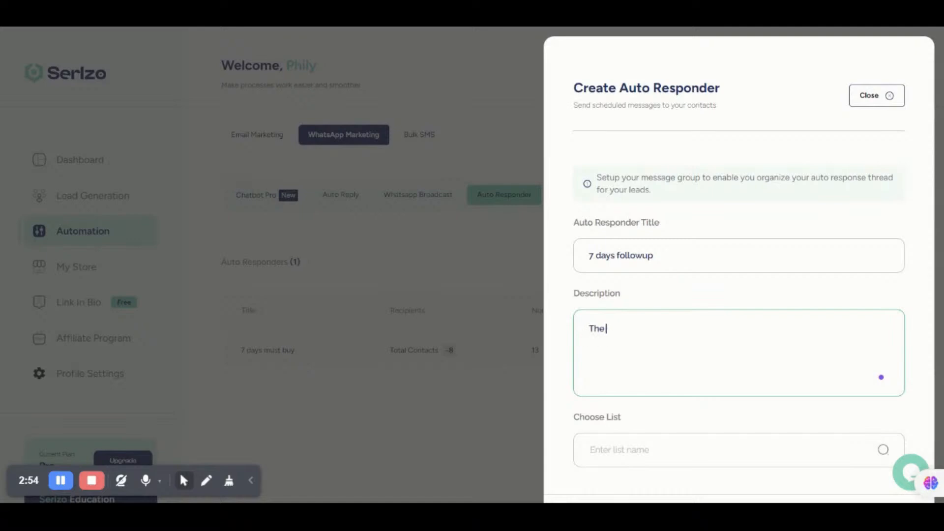
text( followup sequence )
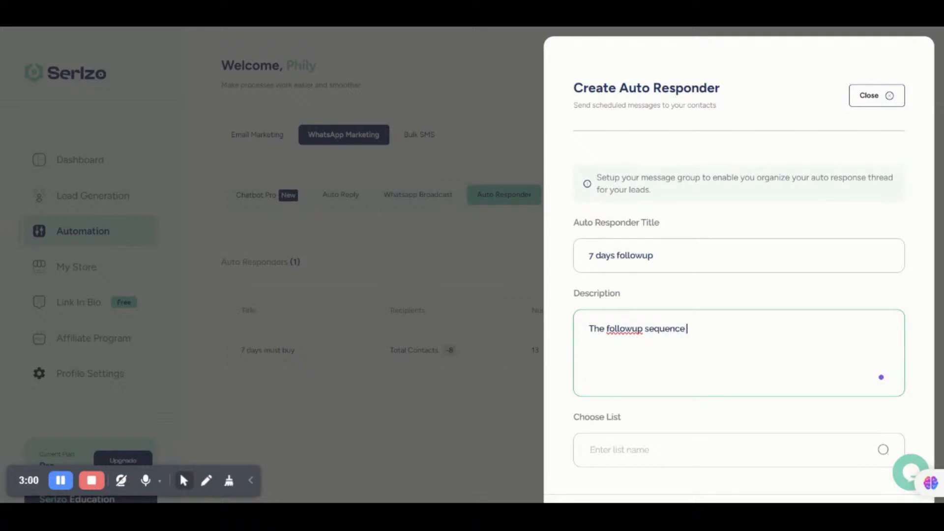
text(for my digital course)
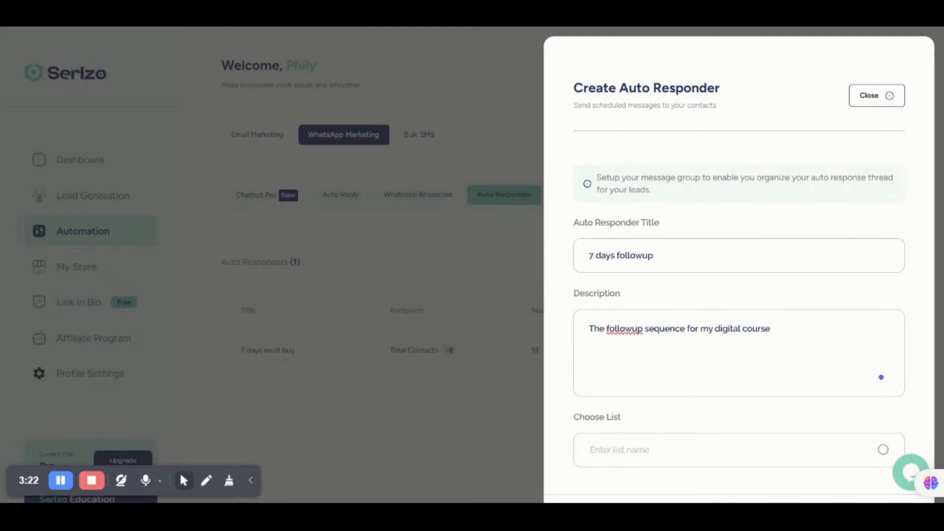
scroll(582, 346, down, 2)
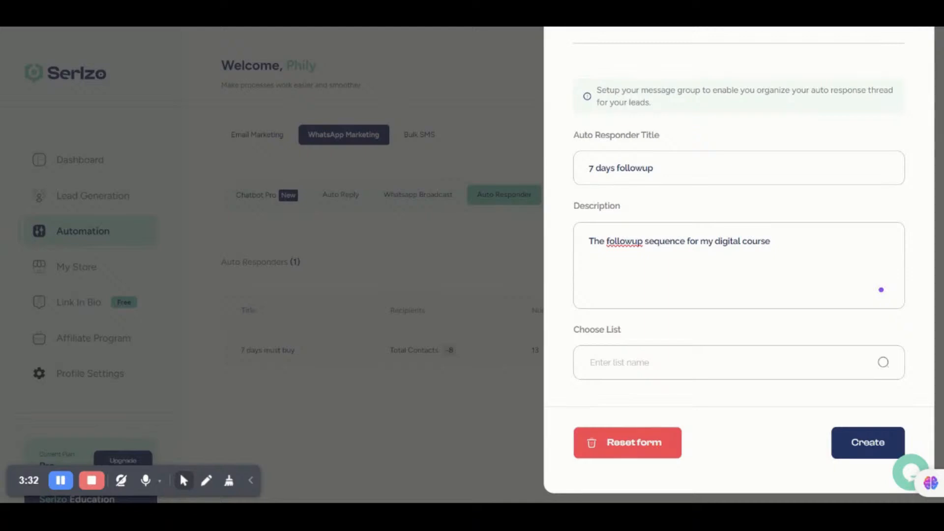
Step: Assign VER Flow 3 instead of VER flow 5 and create the '7 days followup' responder
click(729, 370)
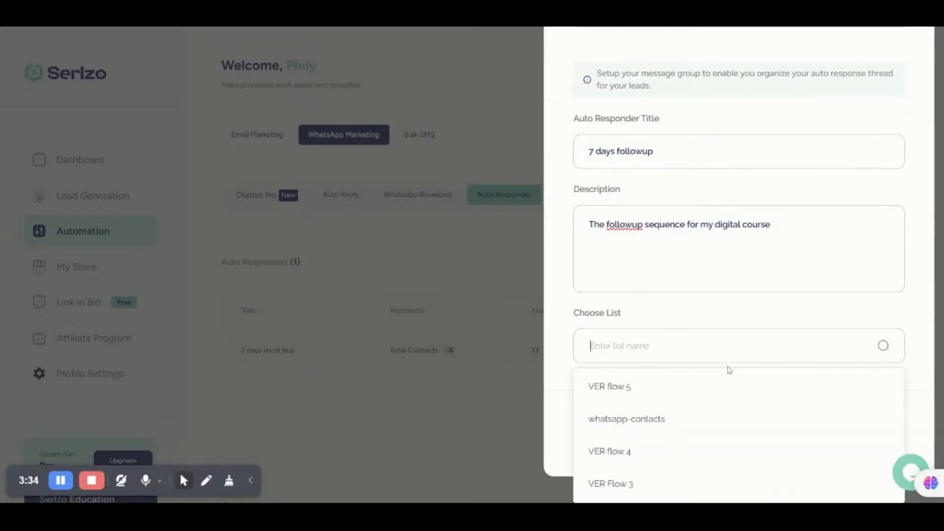
click(654, 388)
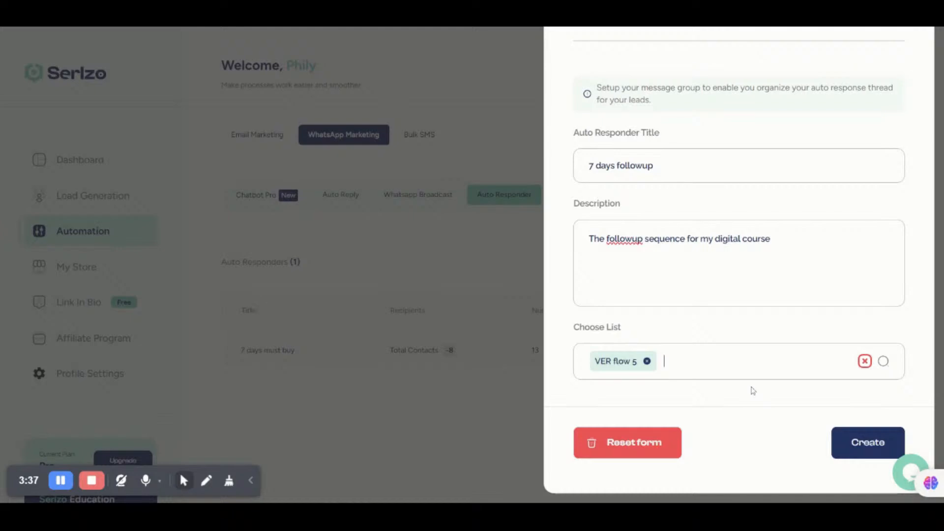
click(648, 364)
click(646, 365)
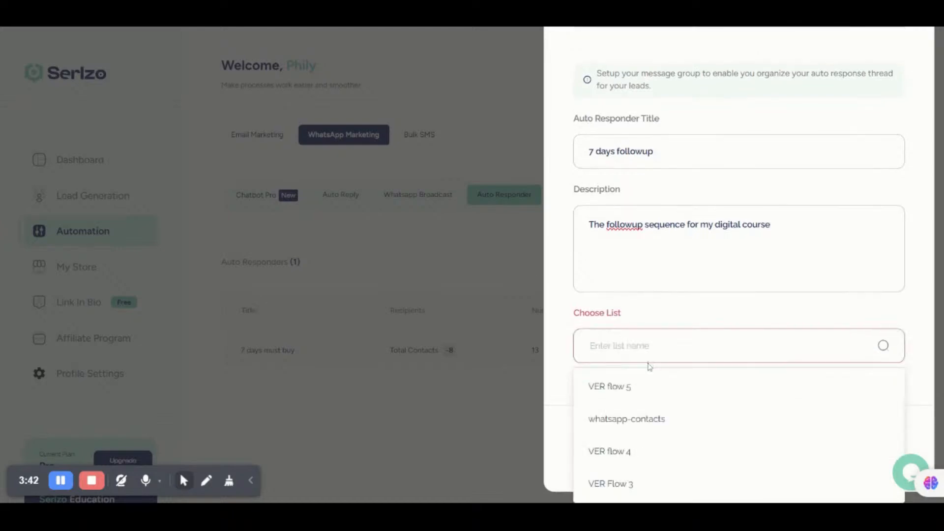
click(668, 491)
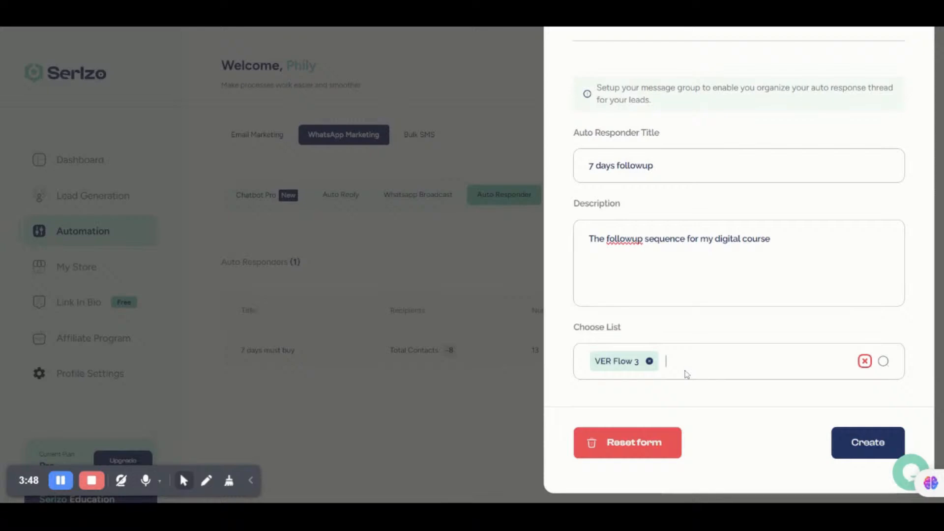
click(851, 444)
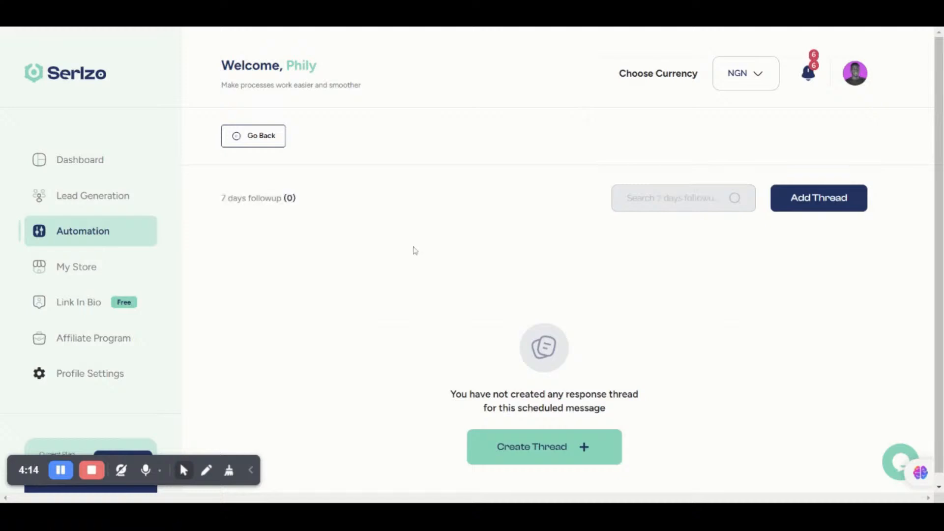
click(257, 139)
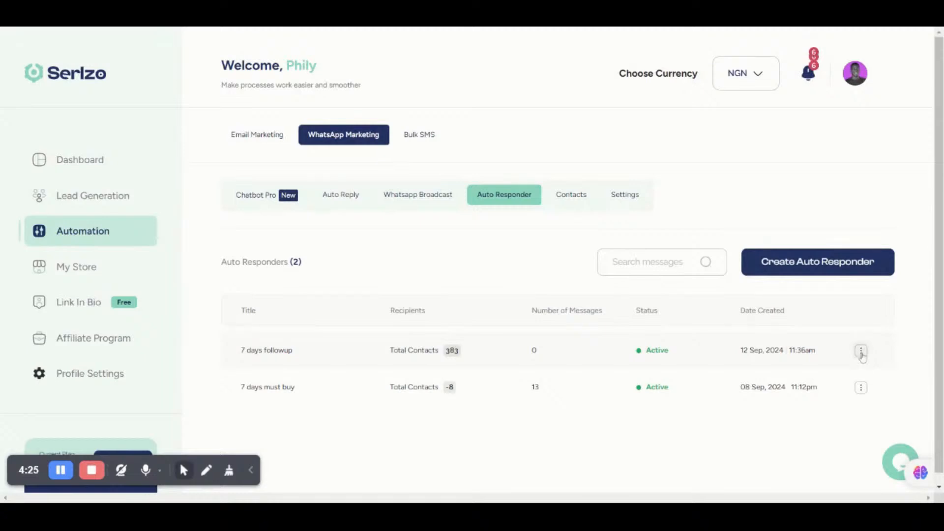
click(860, 352)
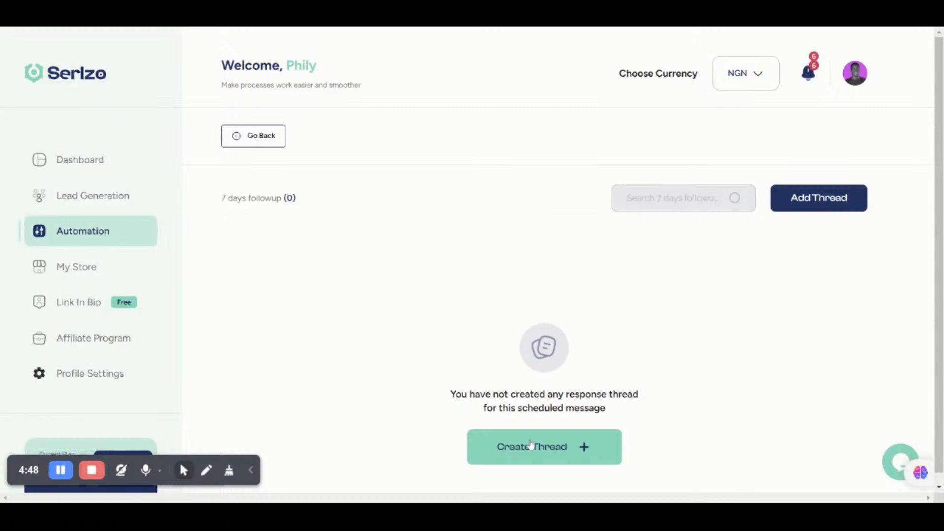
Step: Begin a new response thread titled 'M1'
click(531, 444)
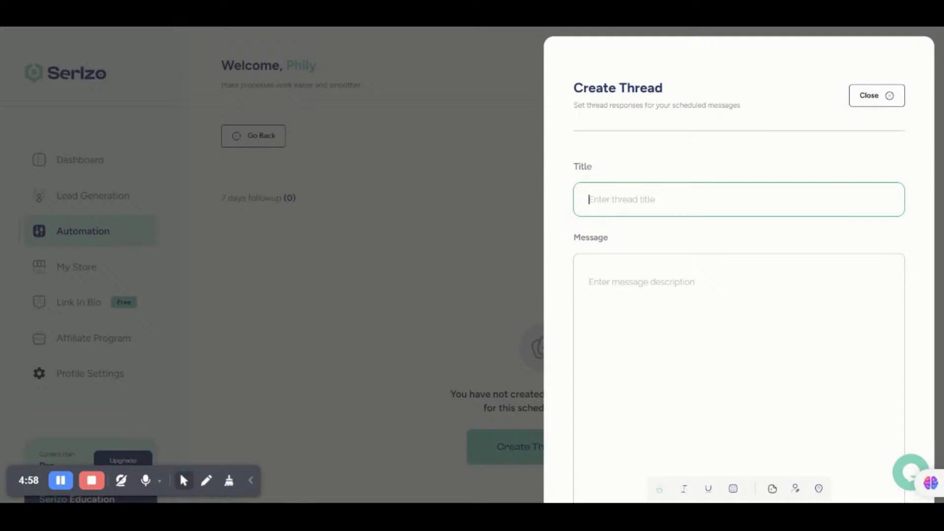
text(M)
text(e1)
key(BackSpace)
key(BackSpace)
text(1)
Step: Write the thread message 'Hi I noticed you have not taken up on the offer'
click(880, 450)
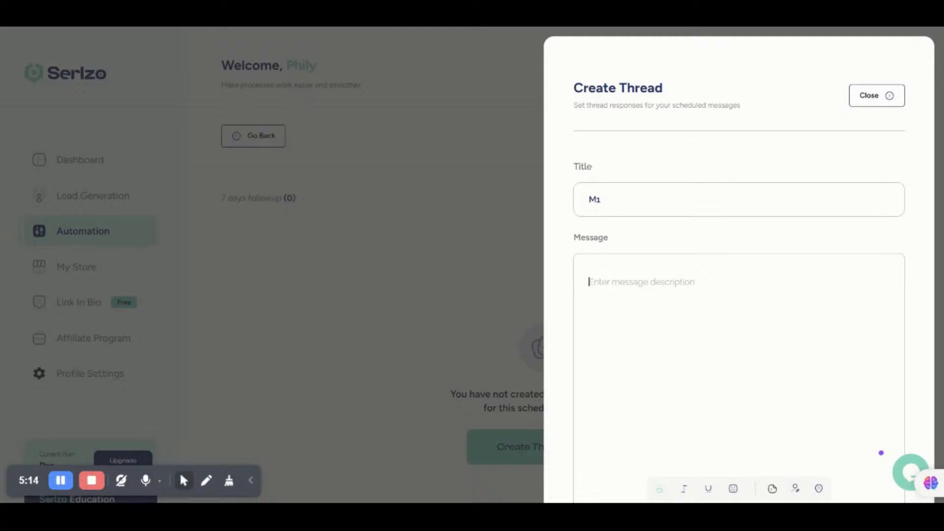
text(Hi)
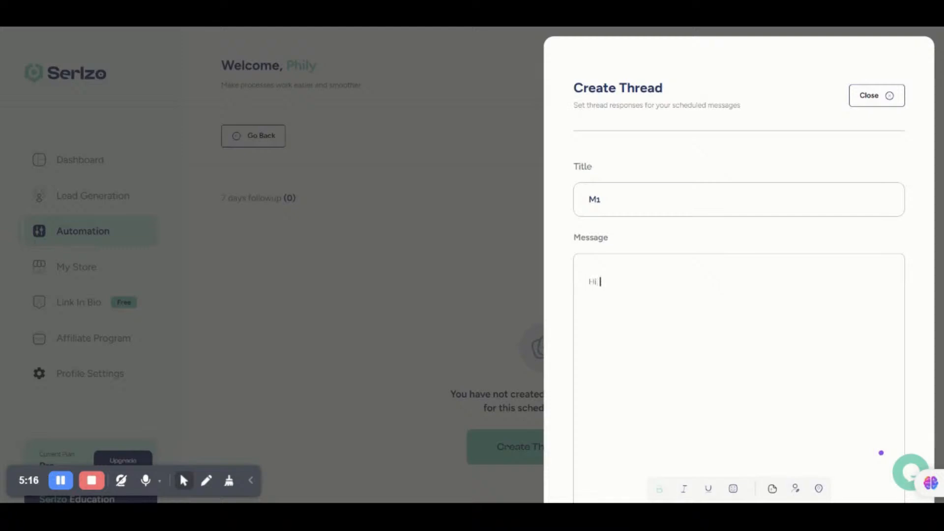
text( I noticed you haveny)
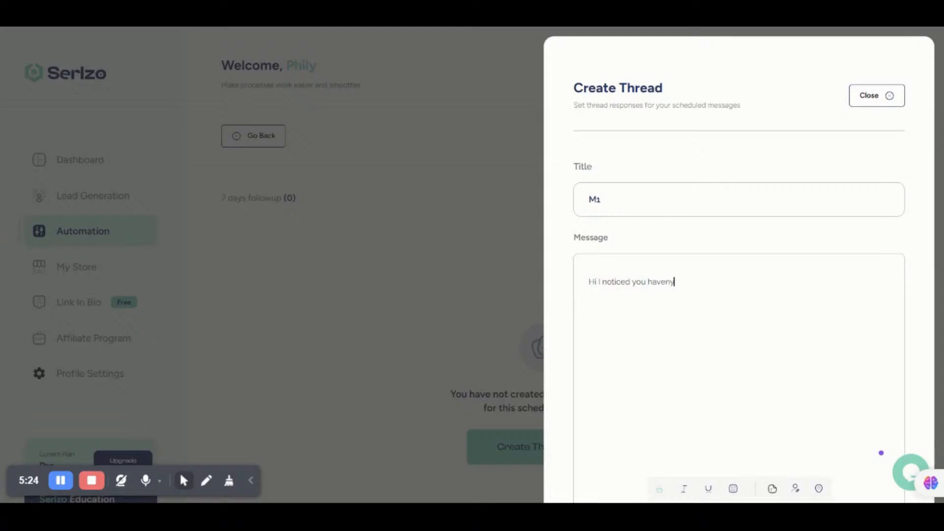
key(BackSpace)
key(BackSpace)
text(n)
text(')
key(BackSpace)
text(.)
key(BackSpace)
text(not taken up on the offer)
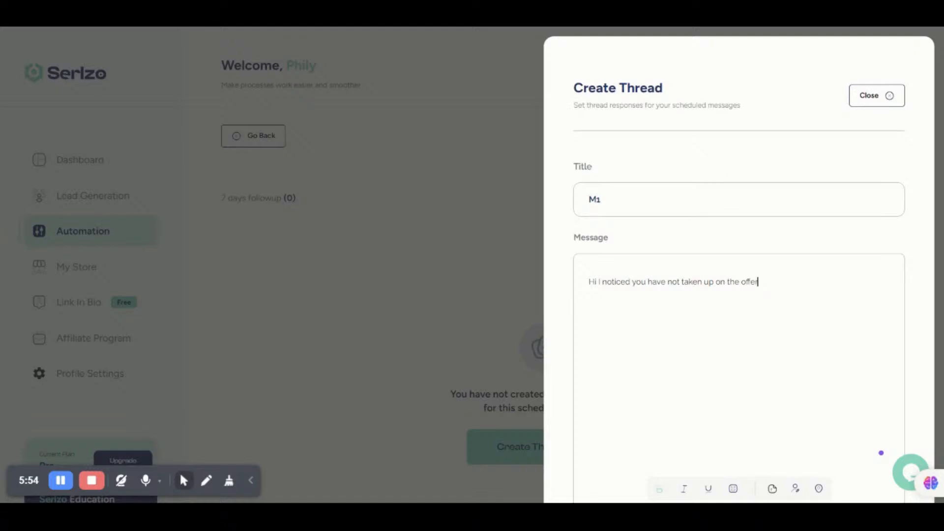
scroll(738, 270, down, 3)
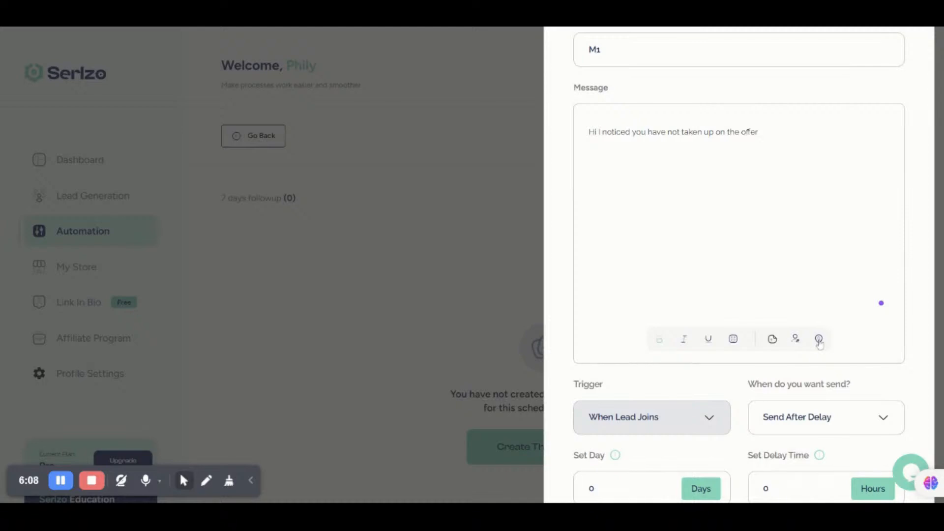
Step: Set the M1 thread to Send After Delay with a 3-hour delay
scroll(819, 343, down, 3)
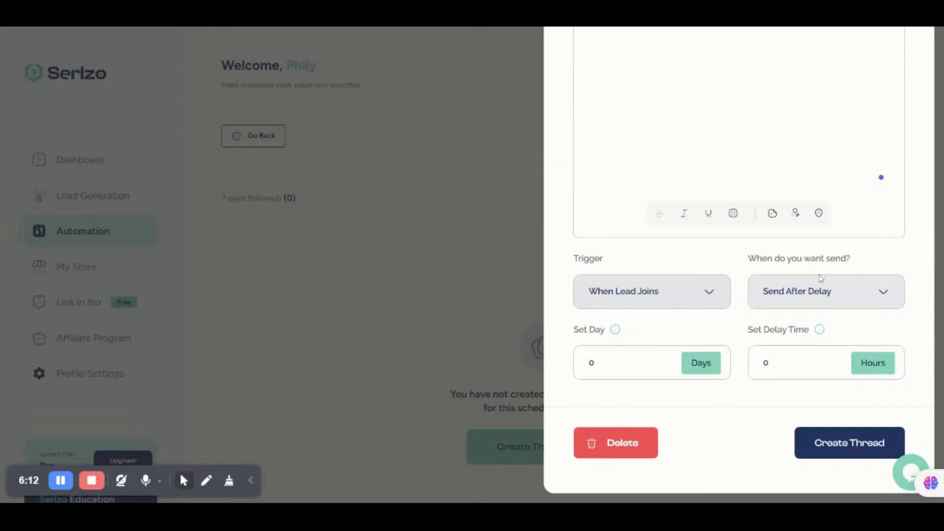
click(818, 281)
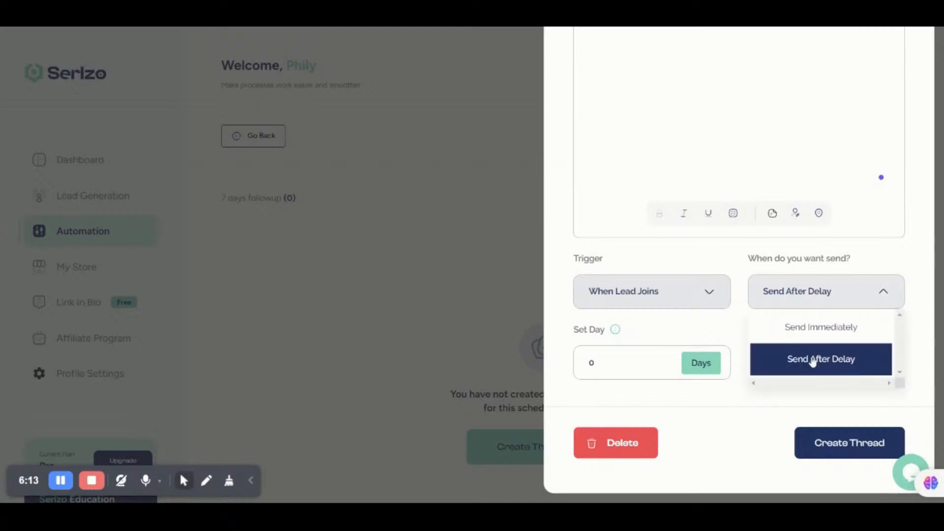
click(812, 360)
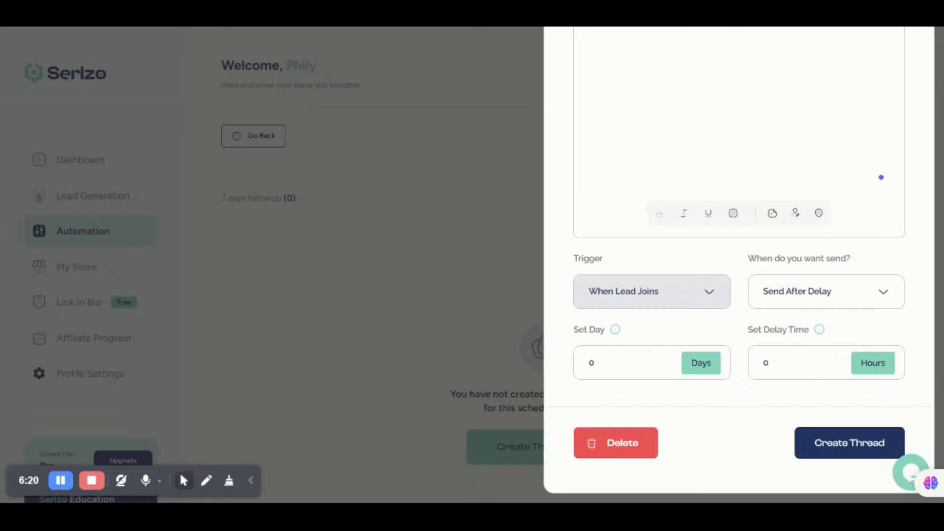
click(814, 371)
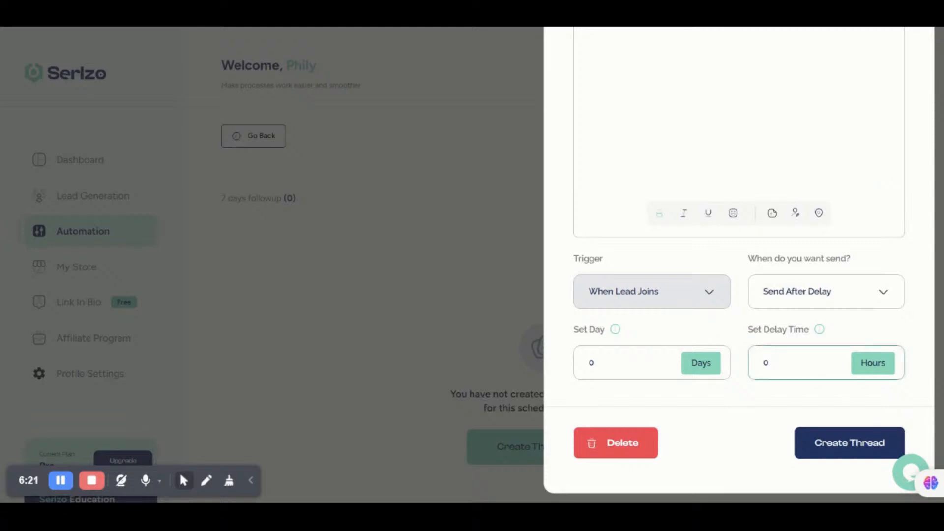
key(BackSpace)
text(3)
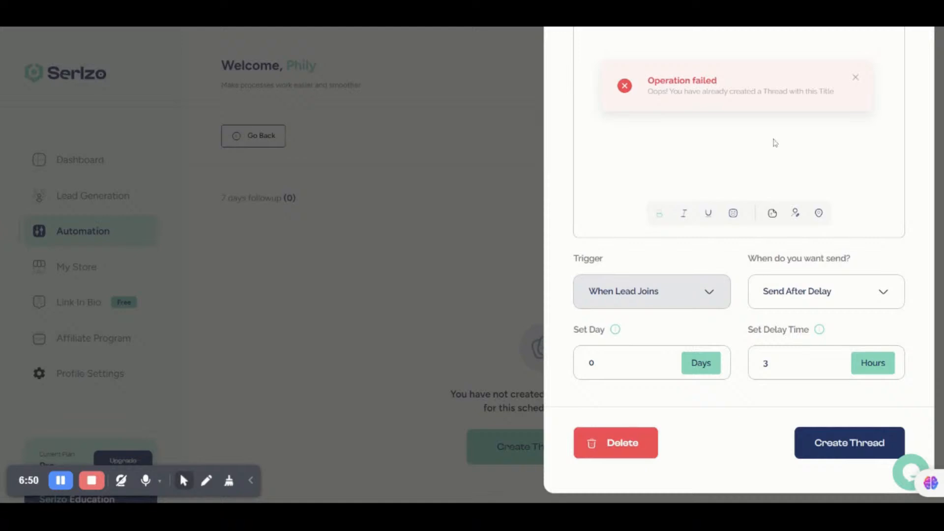
scroll(775, 142, up, 2)
Step: Rename the duplicate-titled thread to 'Follow 1' and save it with its 3-hour delay
scroll(774, 143, up, 4)
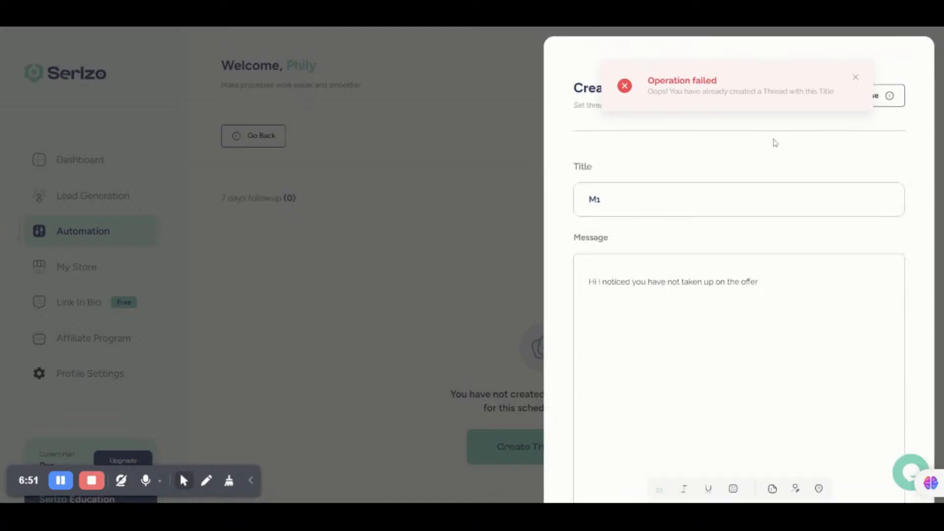
click(766, 199)
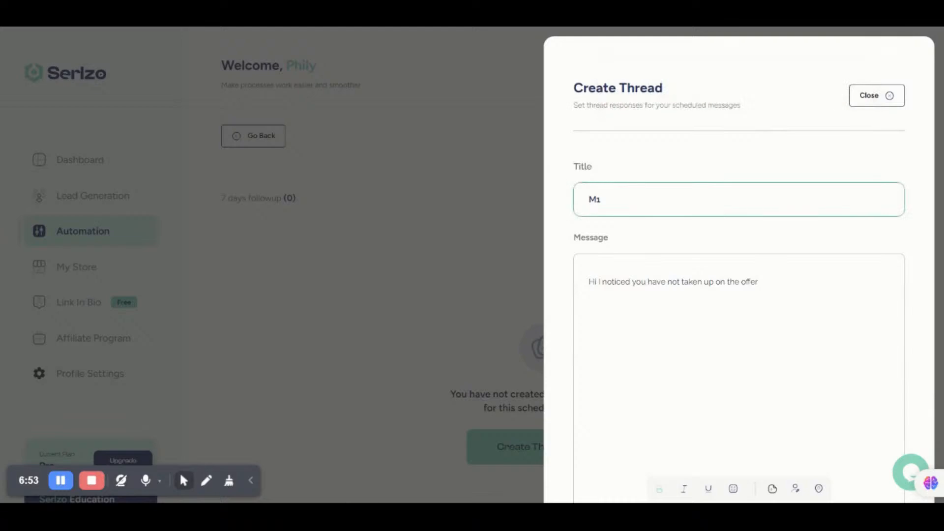
key(BackSpace)
text(ess)
key(BackSpace)
text(age 1)
scroll(678, 224, down, 5)
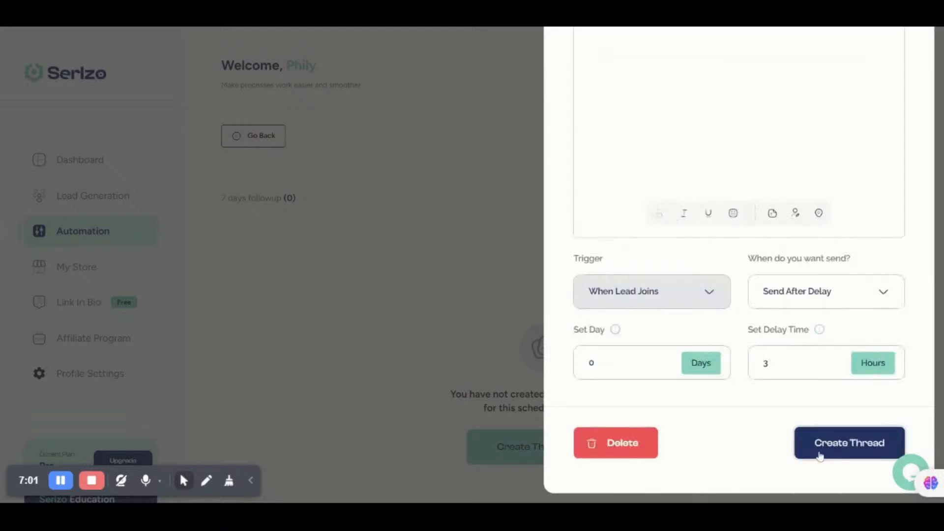
click(819, 456)
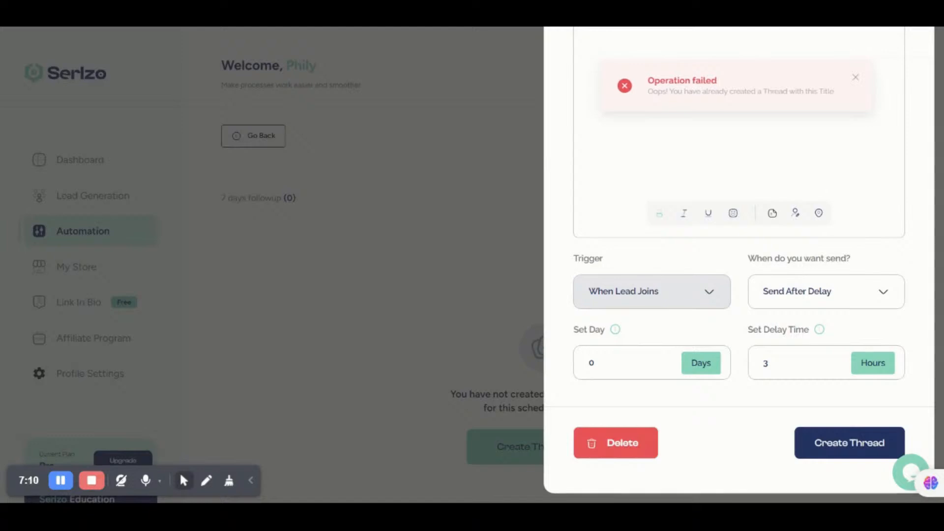
scroll(739, 304, up, 1)
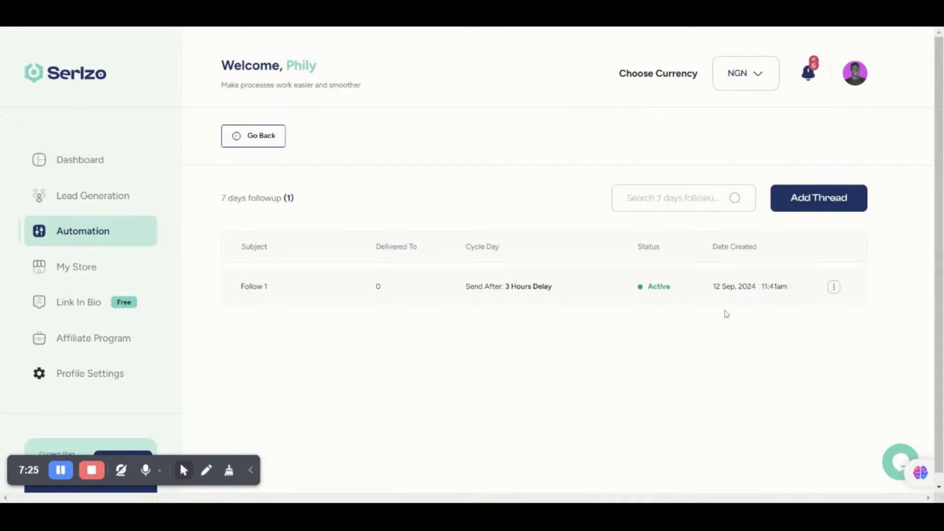
Step: Add a thread titled 'Follow 2' with the message 'Hi! Its me again. you still'
click(827, 199)
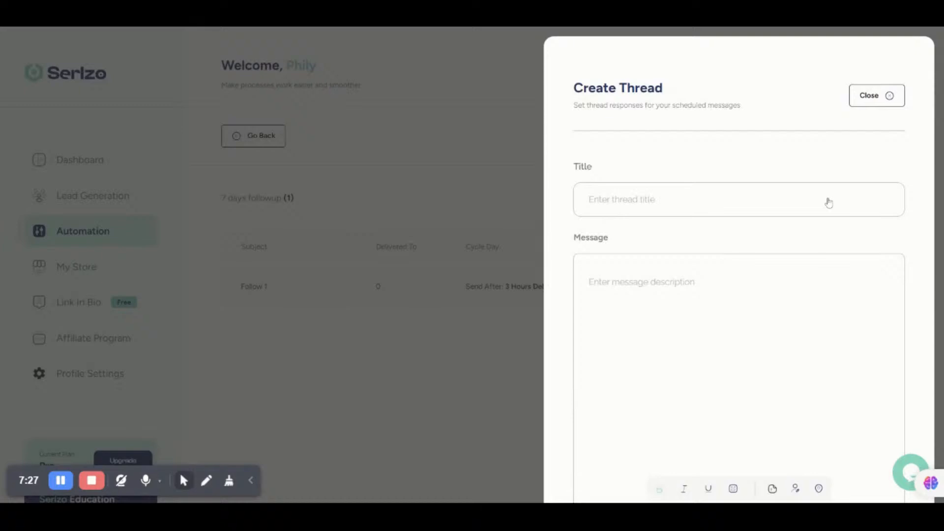
click(828, 201)
text(F)
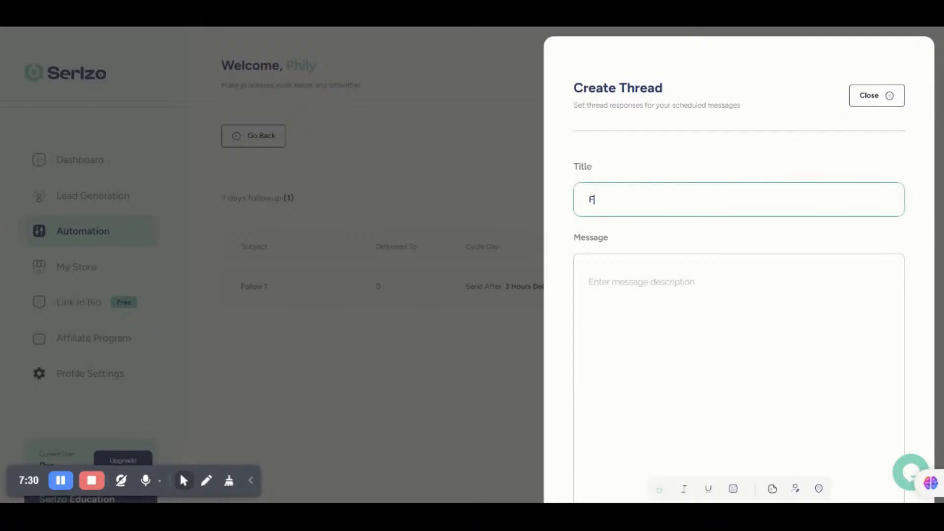
text(ollow 2)
click(614, 296)
text(Hi)
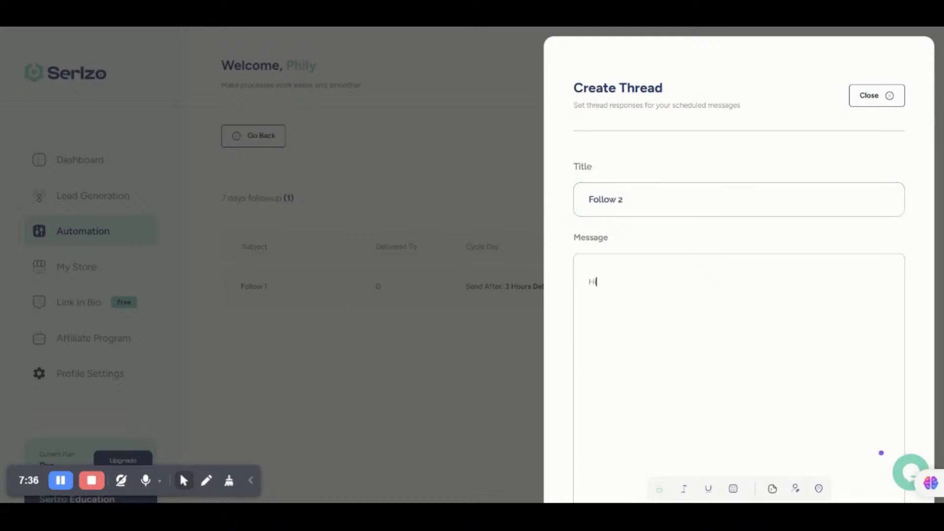
text(! Its me again. you still)
Step: Set the Follow 2 delay to 4 hours
scroll(738, 275, down, 5)
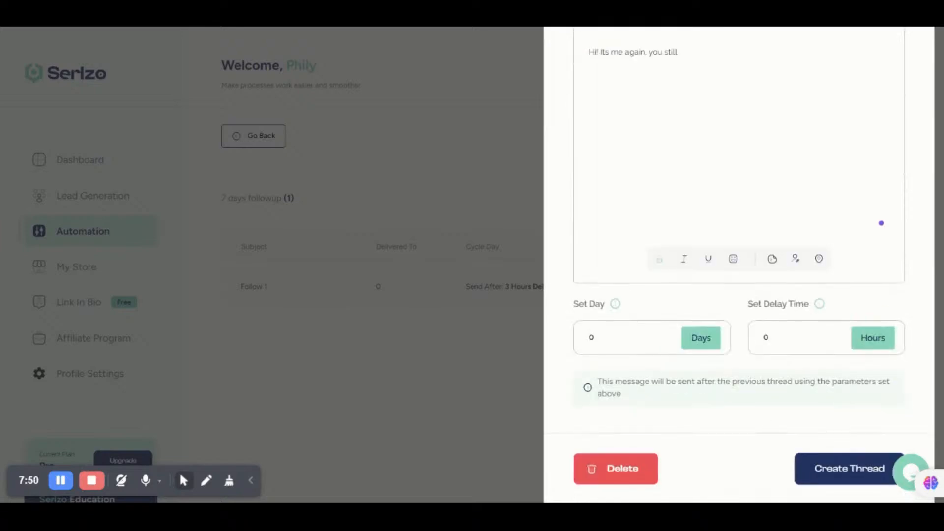
click(770, 337)
key(BackSpace)
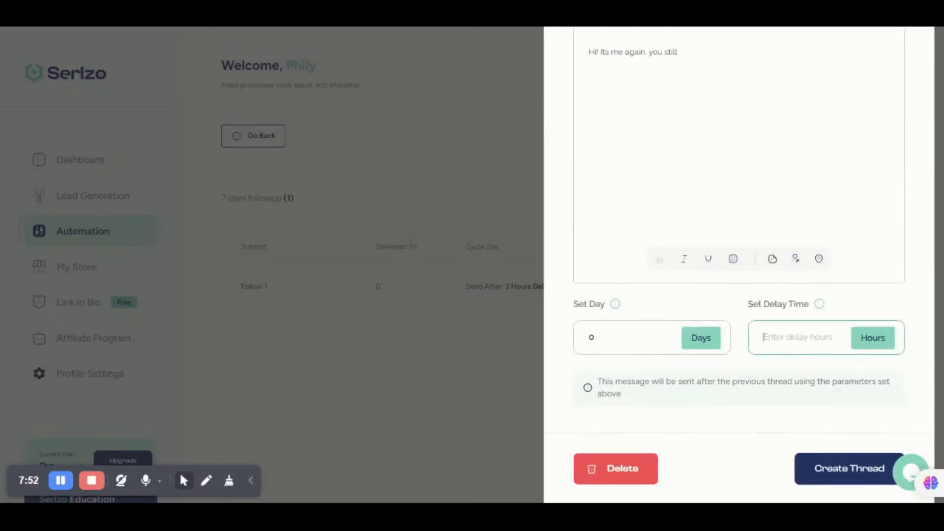
text(4)
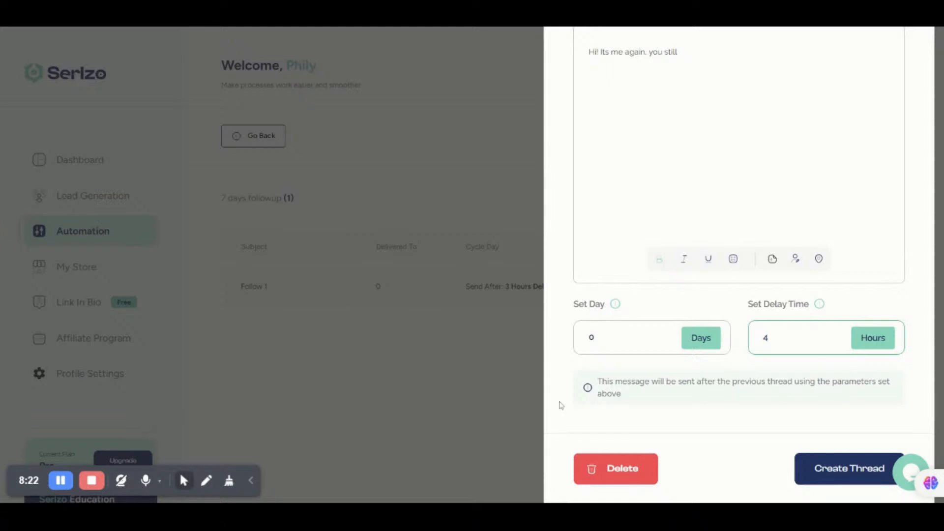
Step: Set the day delay to 0 and create the Follow 2 thread
click(605, 338)
key(BackSpace)
text(1)
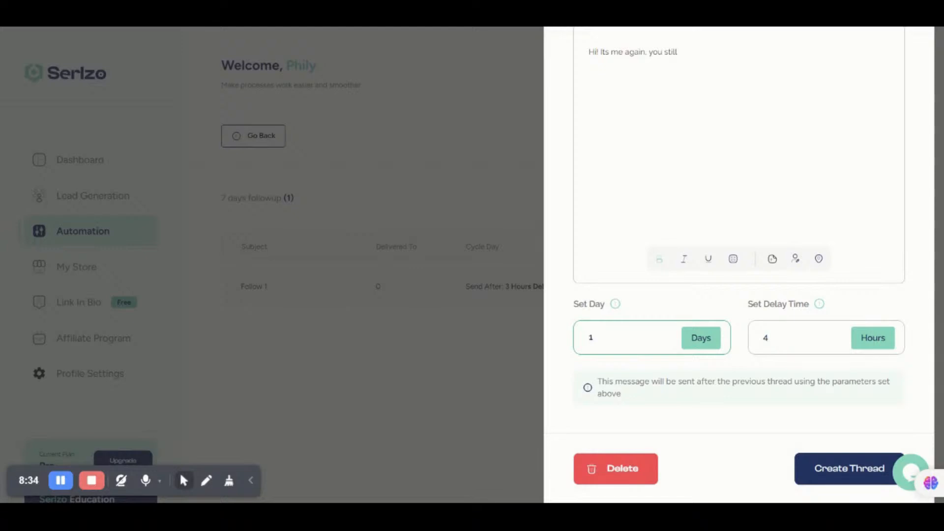
key(ctrl+a)
key(BackSpace)
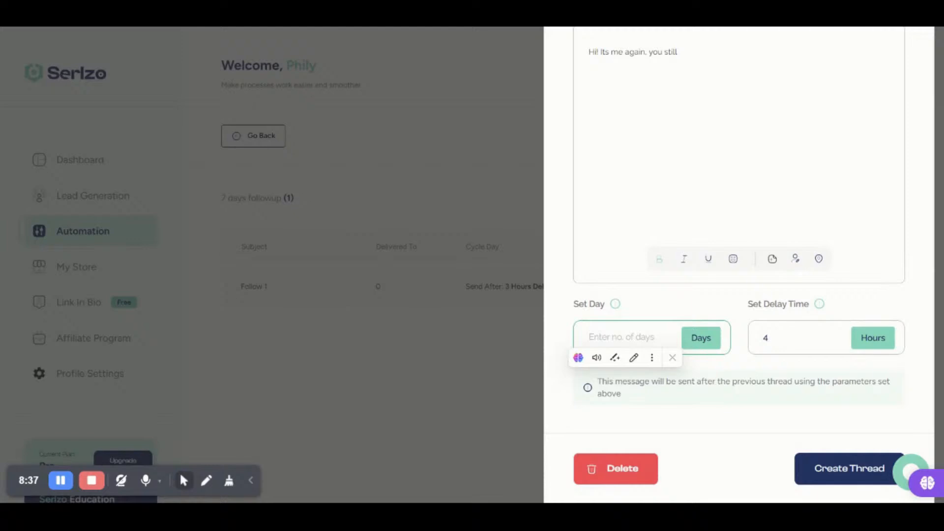
click(881, 223)
scroll(738, 246, up, 2)
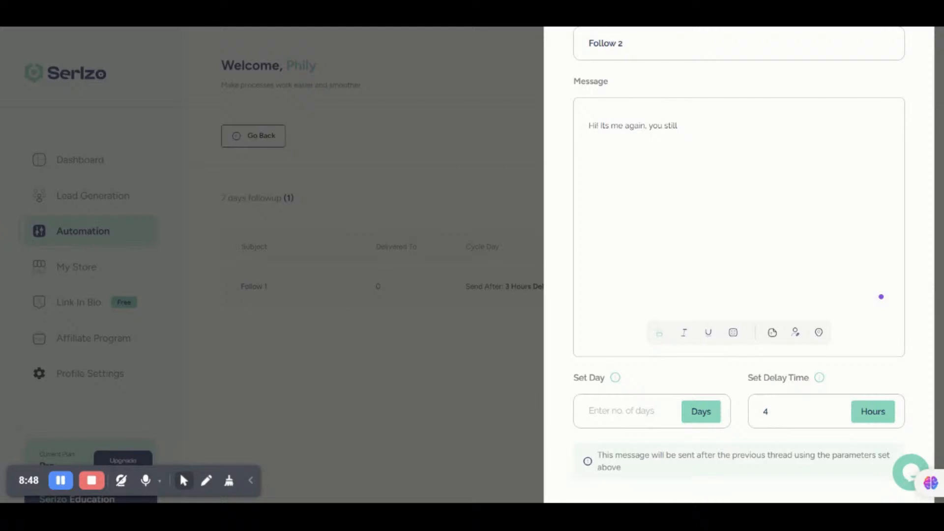
scroll(737, 246, down, 2)
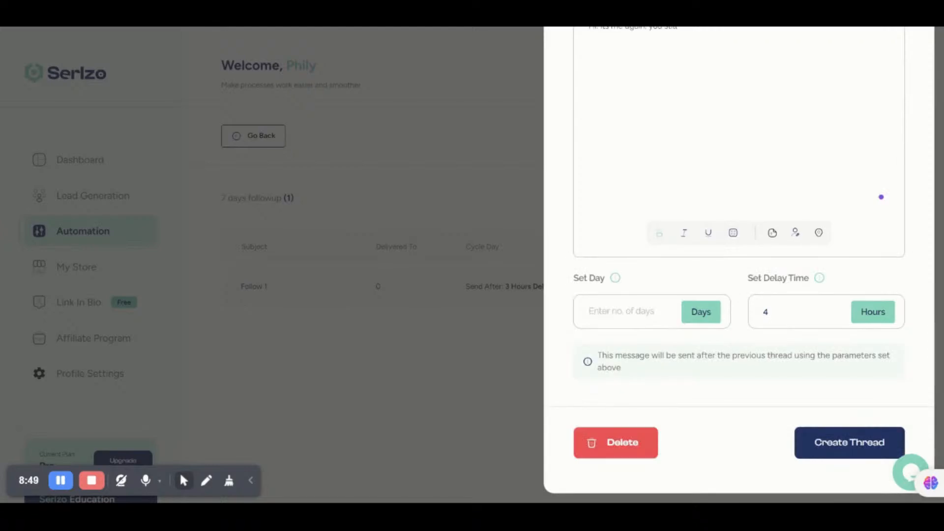
click(835, 449)
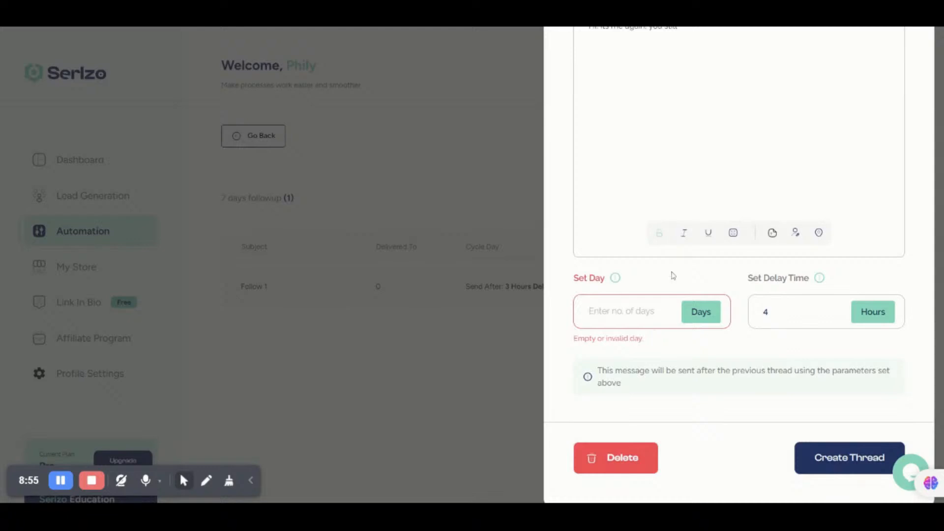
double_click(644, 311)
text(0)
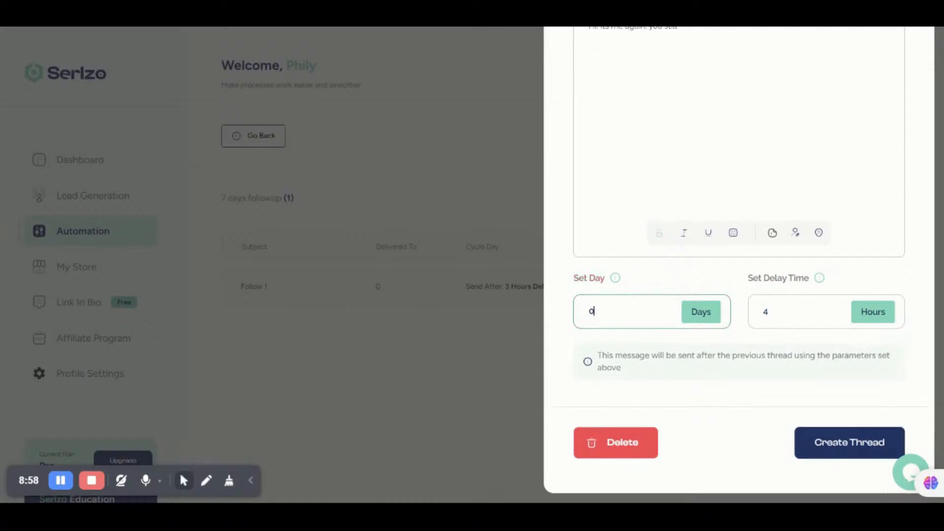
click(840, 438)
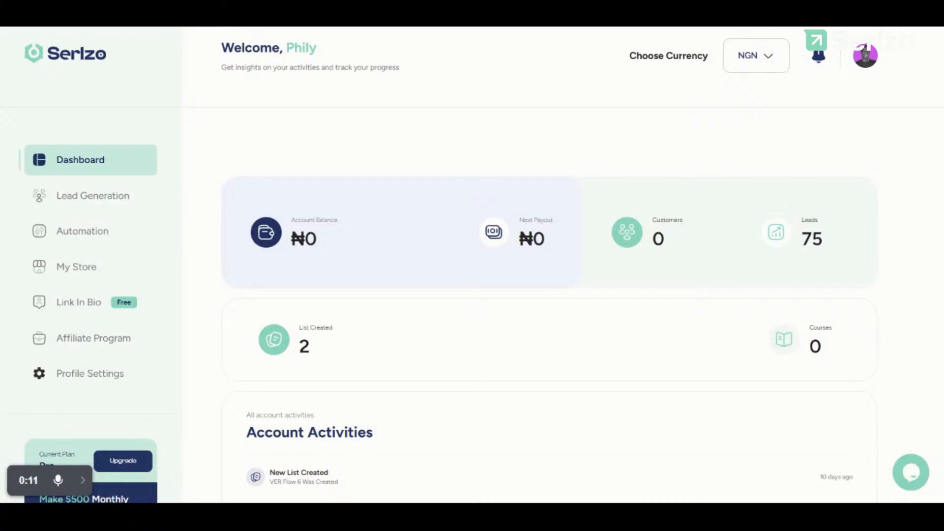
scroll(505, 269, down, 1)
scroll(505, 269, up, 1)
scroll(547, 323, down, 4)
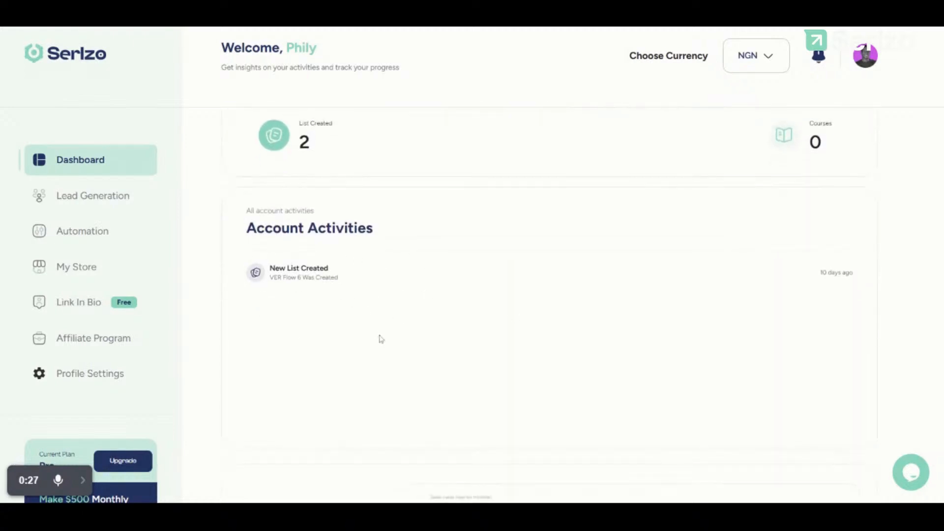
scroll(429, 317, down, 7)
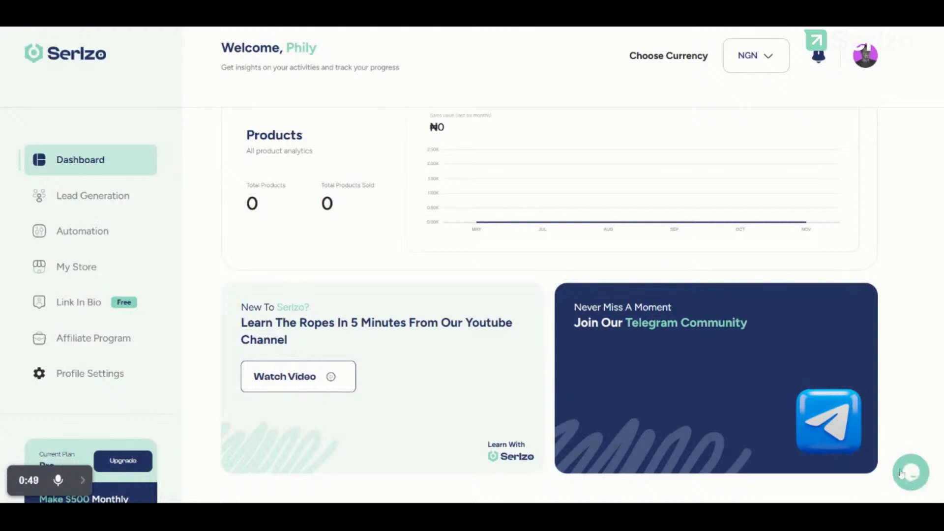
click(916, 471)
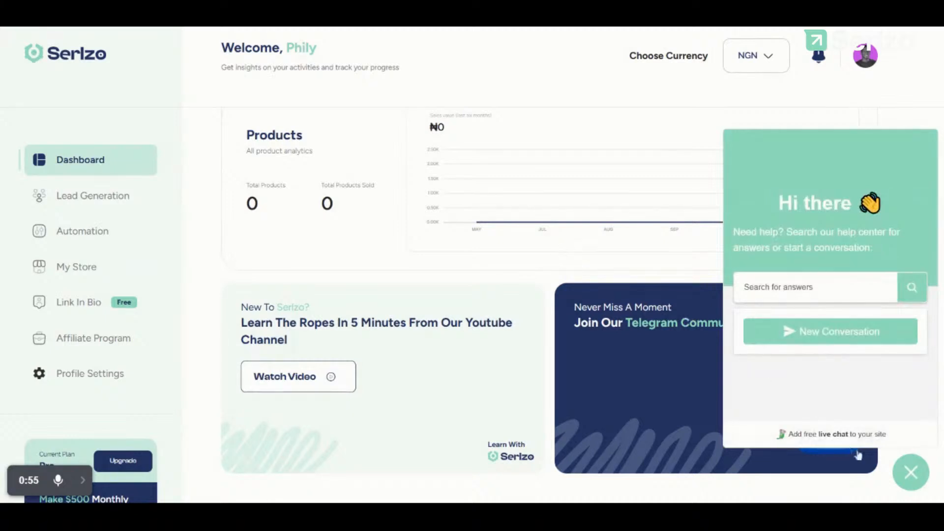
click(913, 482)
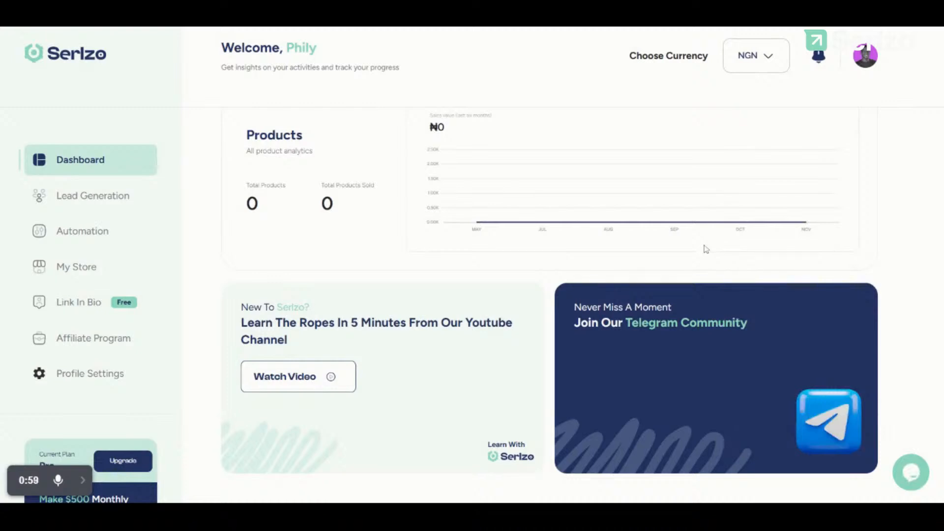
scroll(549, 305, up, 8)
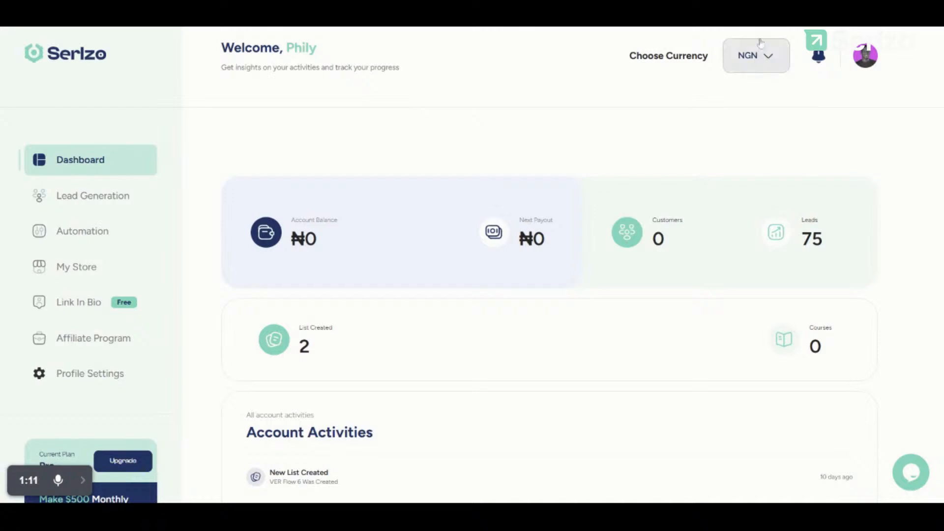
click(761, 66)
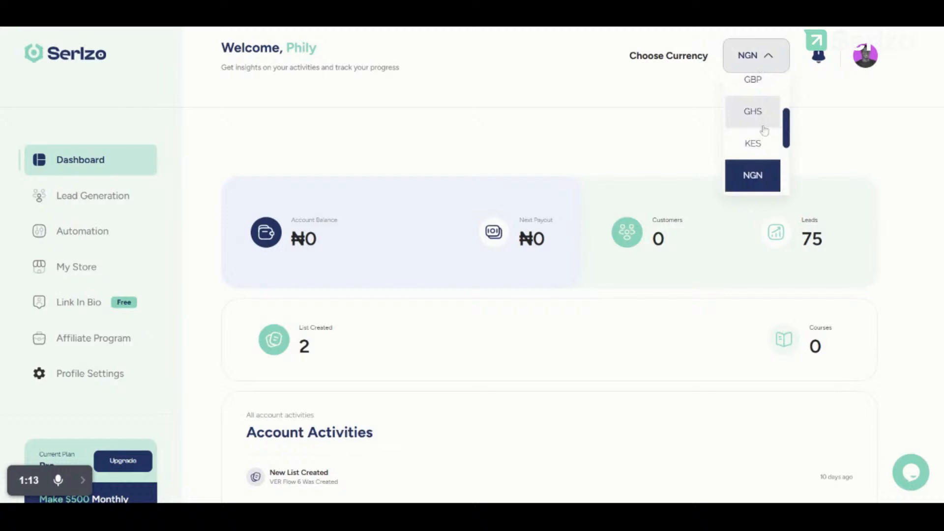
scroll(762, 129, up, 3)
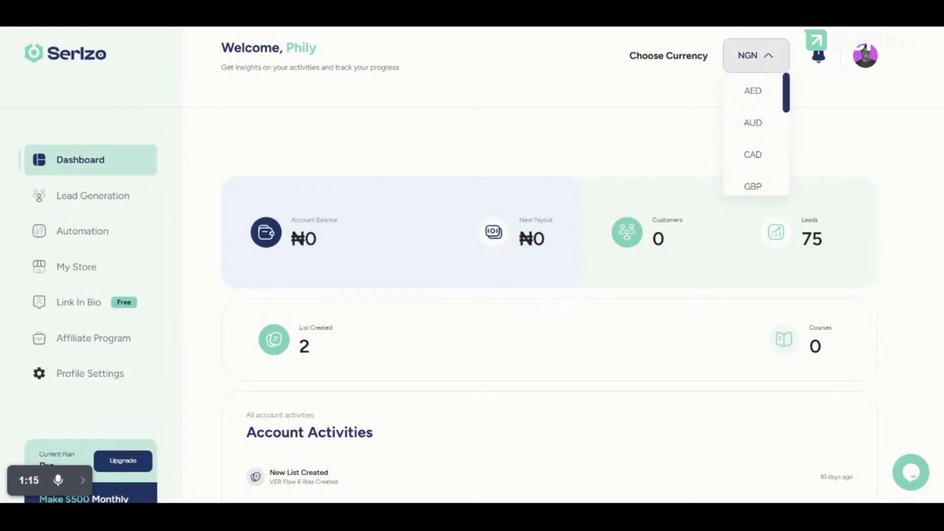
scroll(763, 130, down, 5)
scroll(757, 118, up, 2)
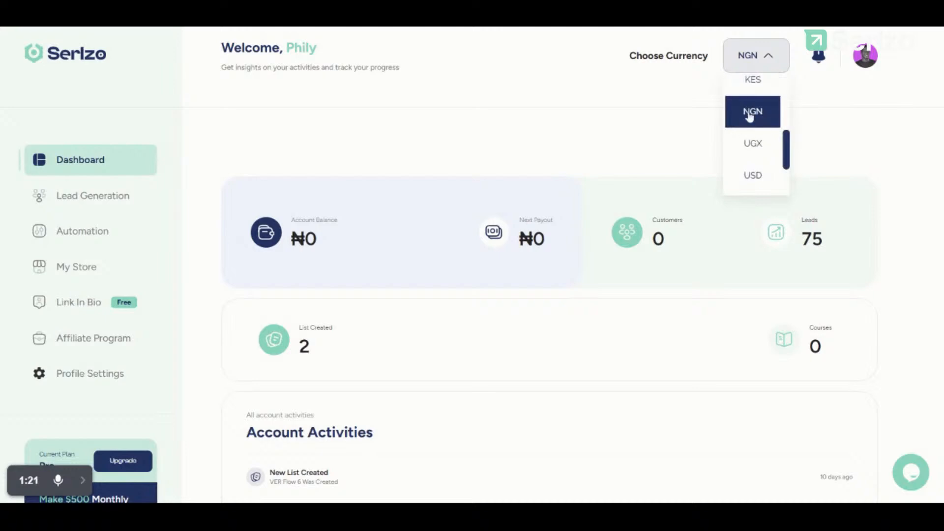
scroll(749, 117, down, 1)
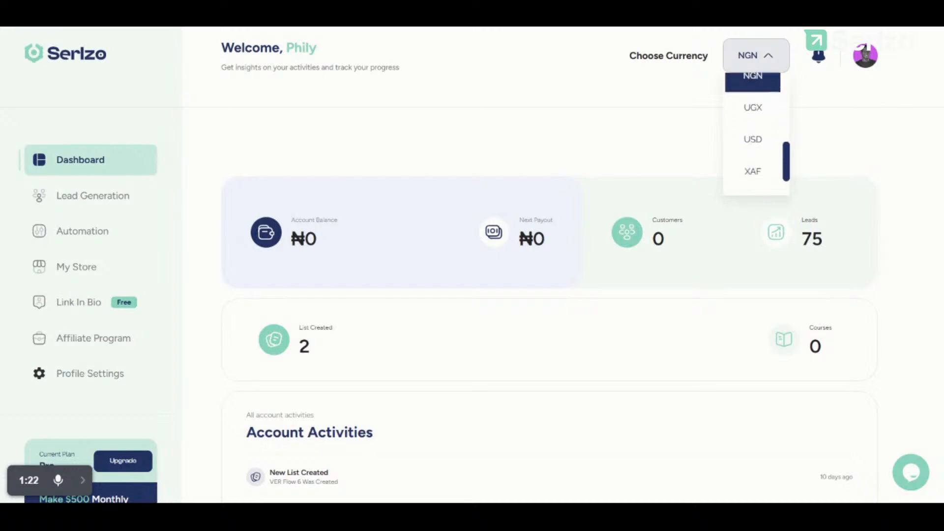
click(754, 130)
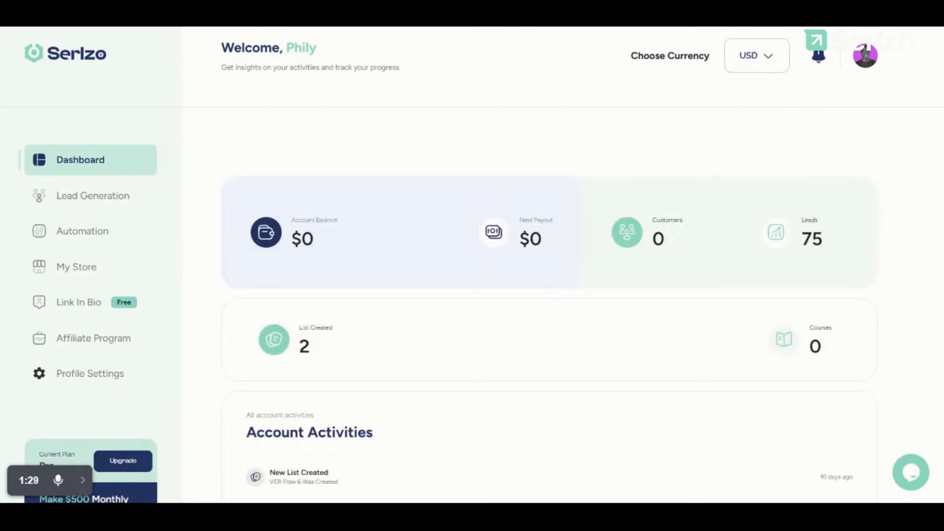
click(754, 62)
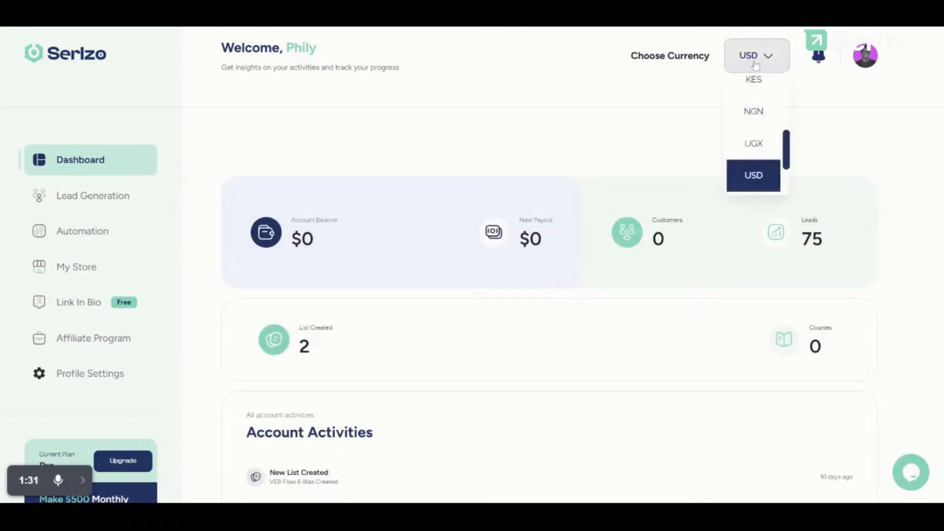
click(753, 111)
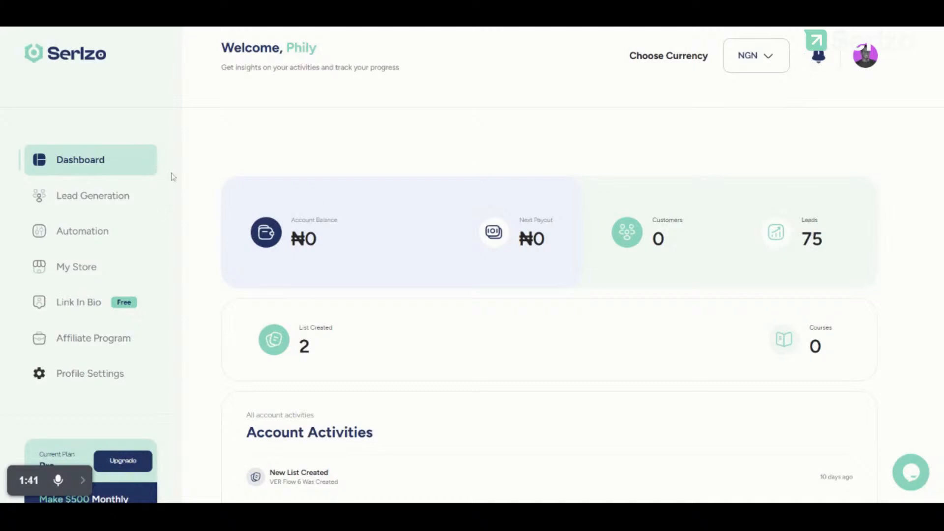
Step: Open Lead Generation, view the VER flow 4 list's contacts, then return to the lists table
click(73, 207)
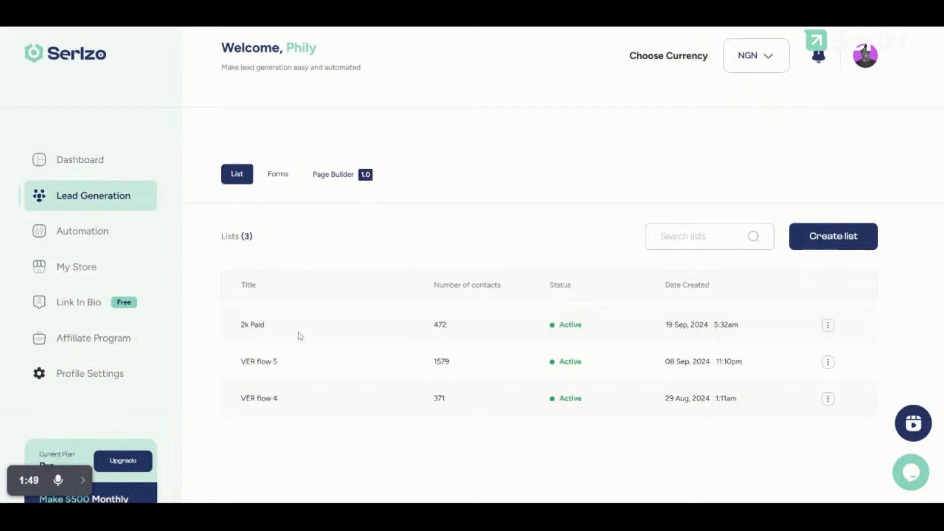
scroll(321, 362, down, 1)
scroll(321, 362, up, 1)
click(828, 399)
click(784, 436)
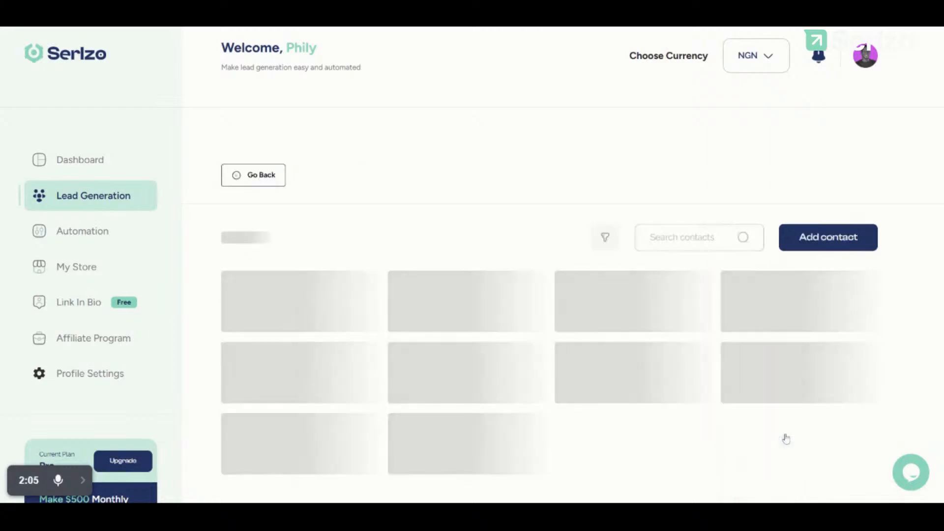
click(254, 178)
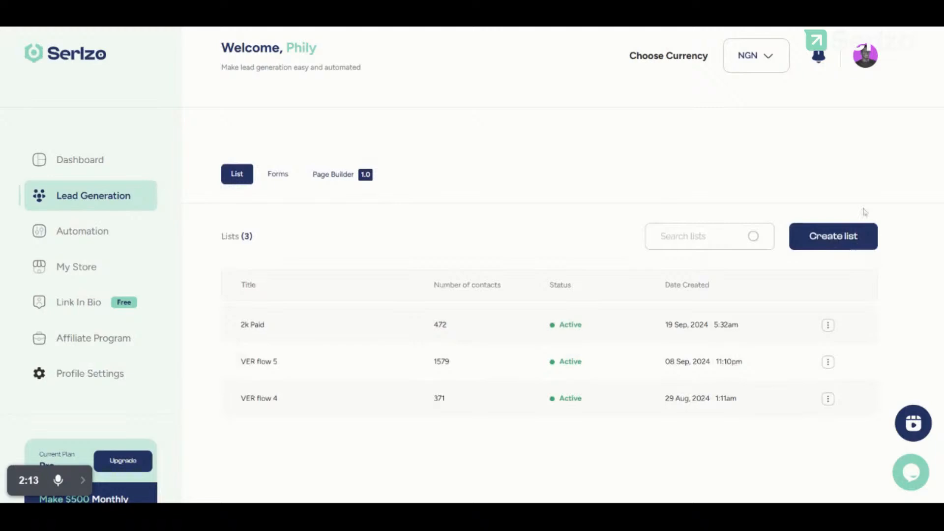
Step: Create the list 'List 5' with description 'Facebook ad campaign', correcting the misspelling
click(814, 233)
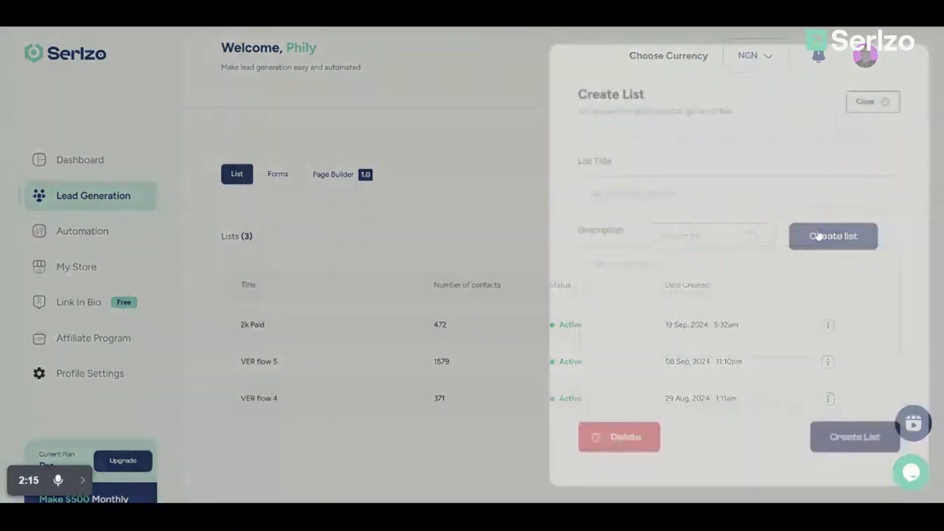
click(738, 191)
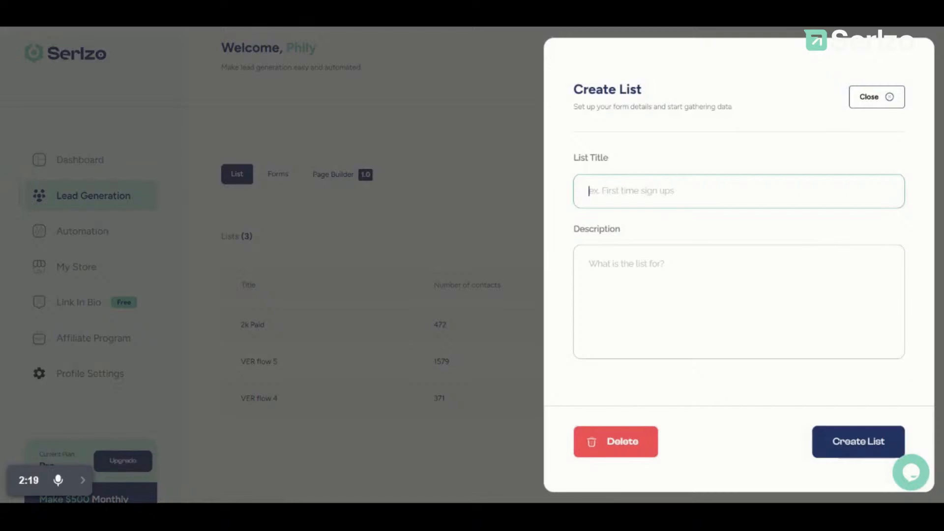
text(List)
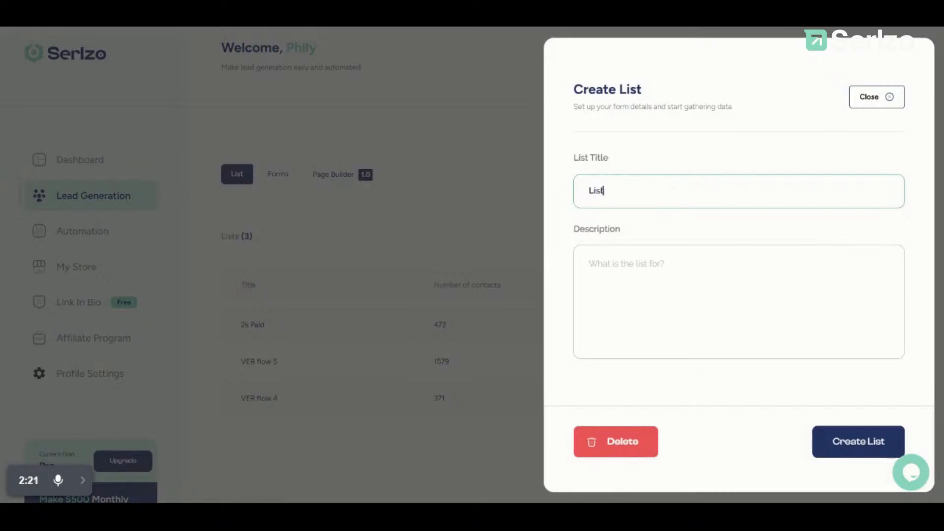
text( 5)
click(877, 335)
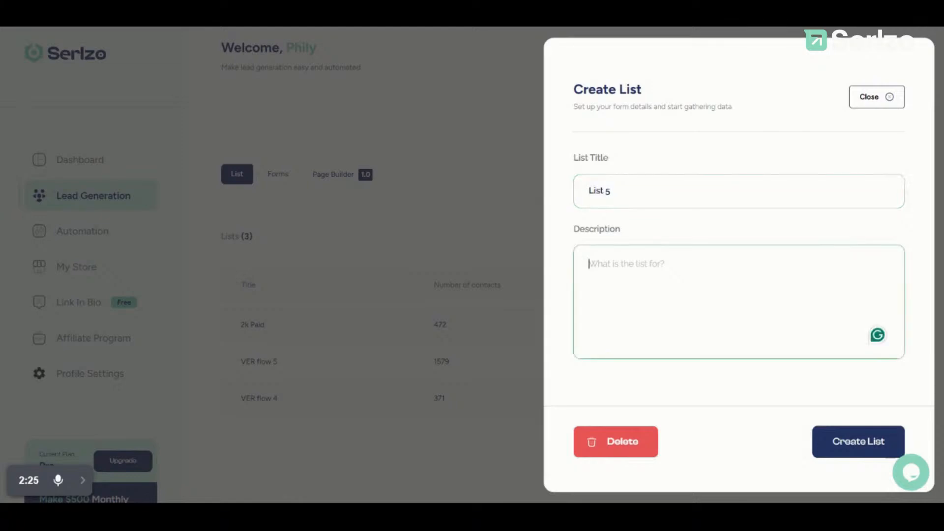
text(Face)
text(cebook a)
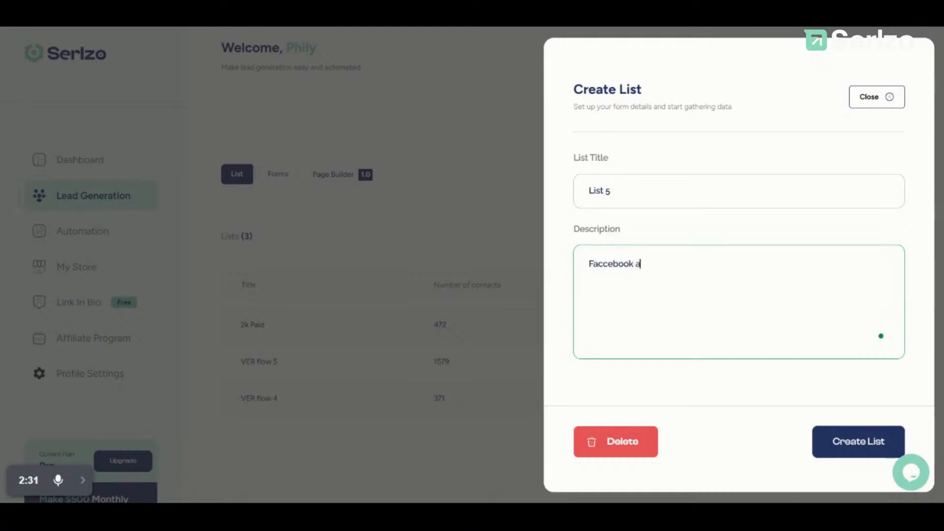
text(d campaign)
click(612, 263)
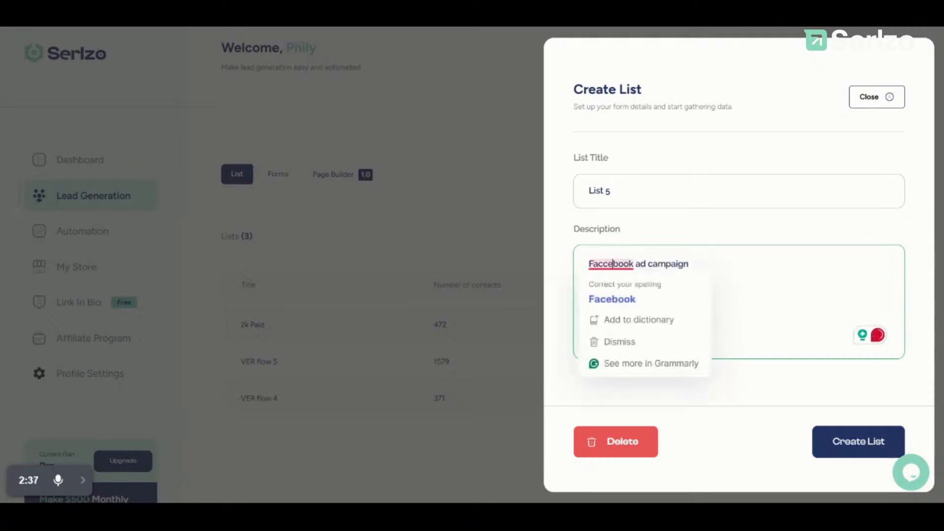
click(612, 299)
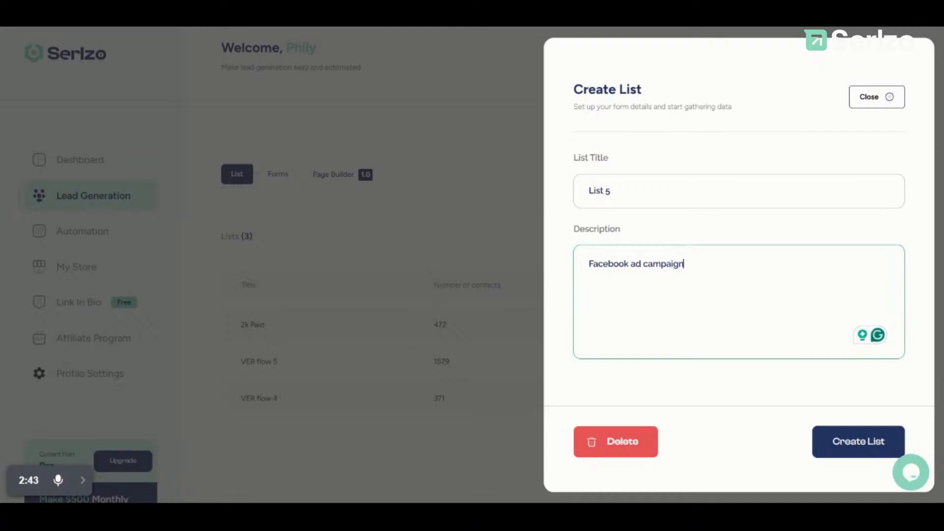
click(845, 448)
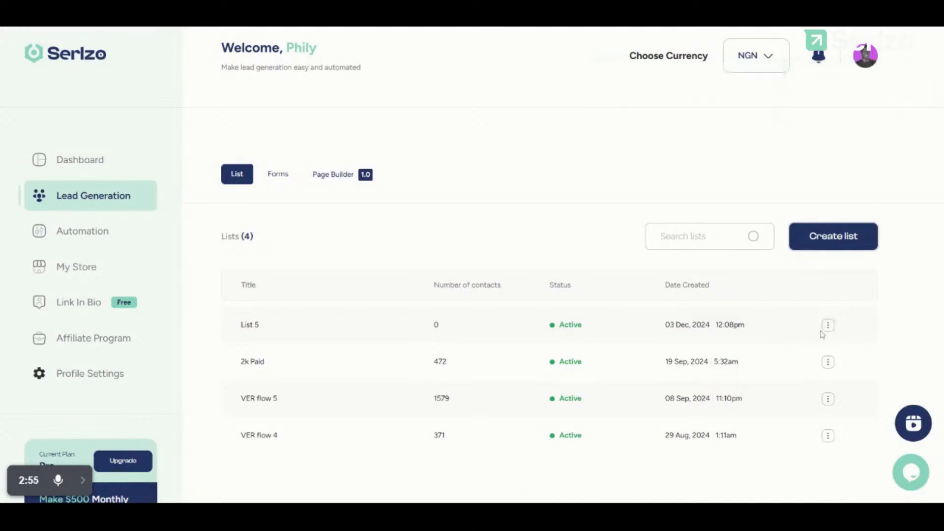
Step: View List 5's contacts page, which shows Contacts (0)
click(827, 326)
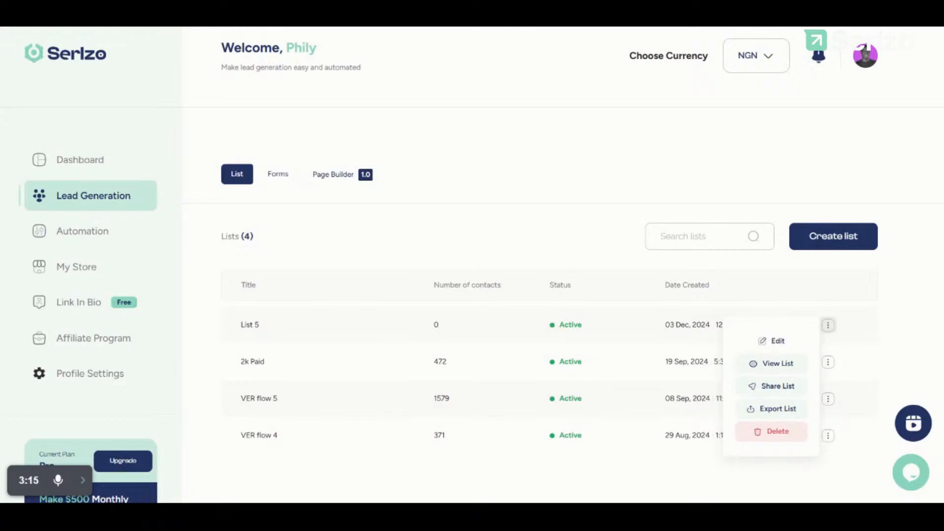
click(777, 363)
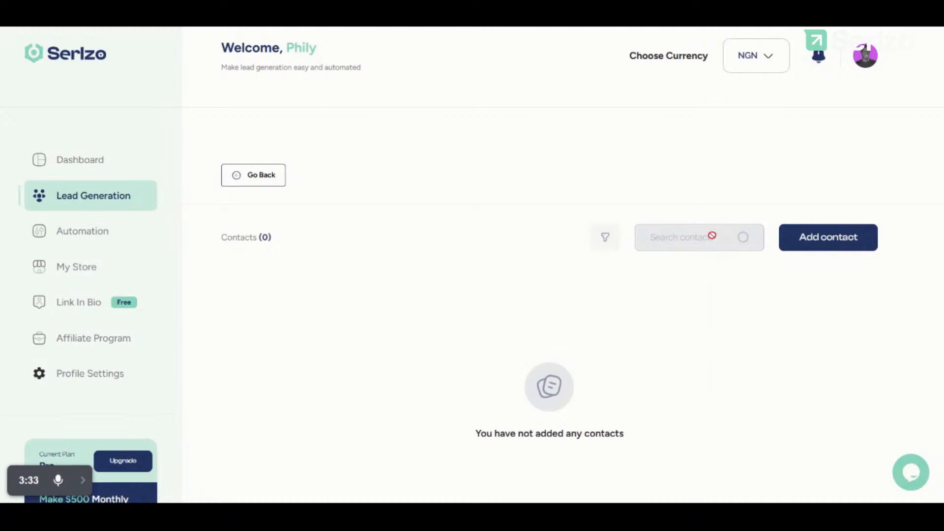
Step: Add one contact to List 5 with the contact's full name, pasted e-mail address and phone number
click(817, 233)
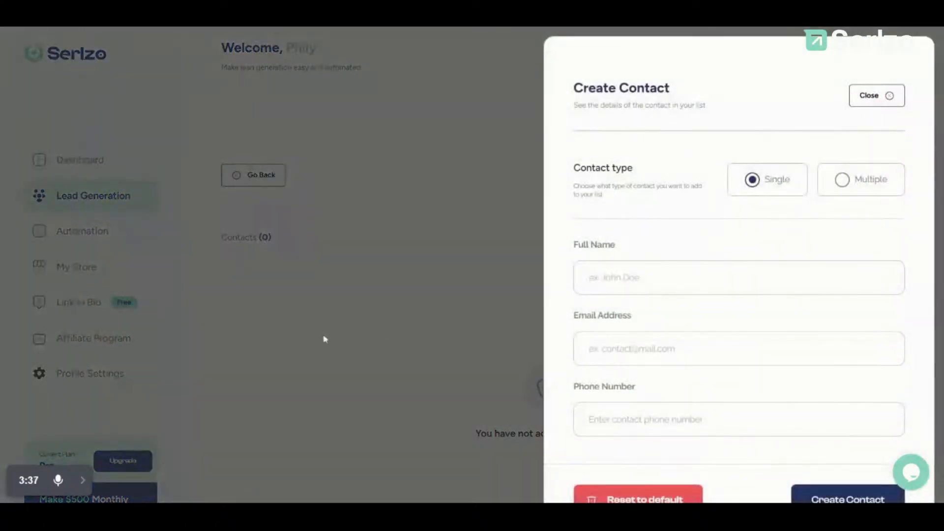
click(324, 338)
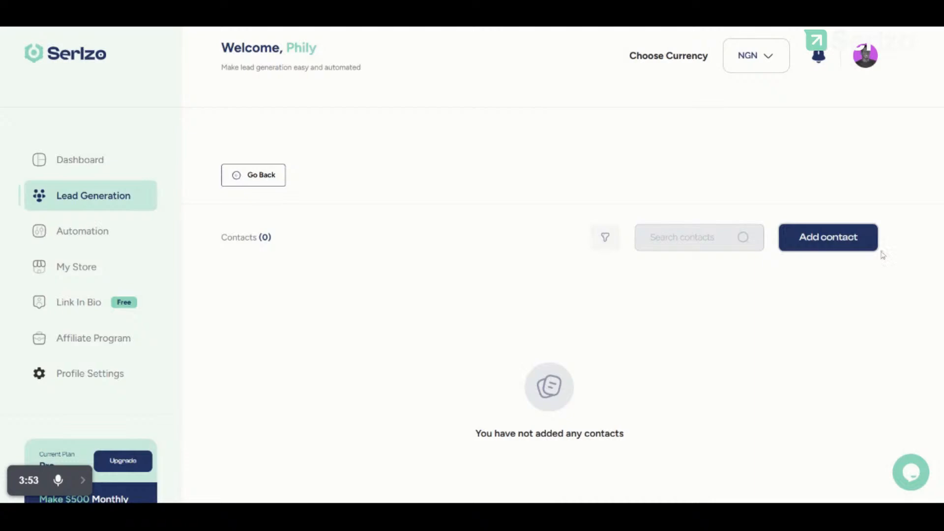
click(843, 243)
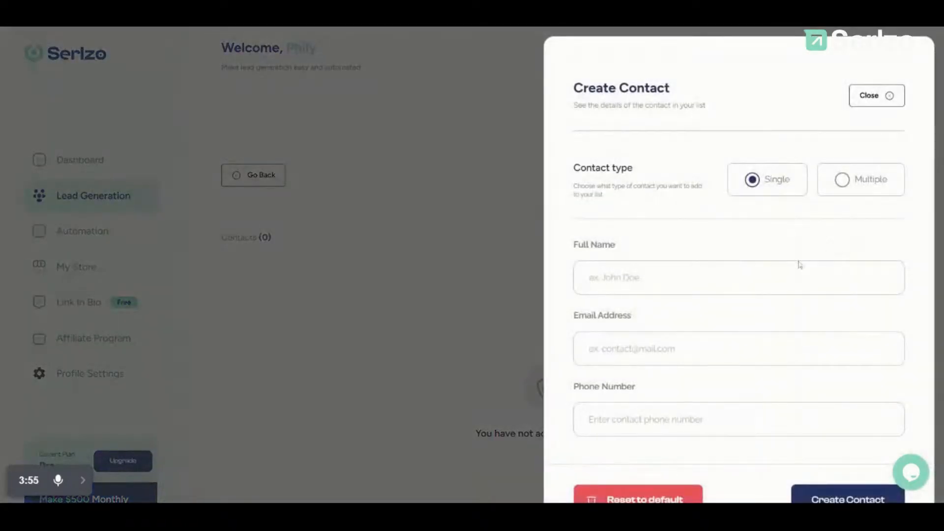
click(688, 278)
text(P)
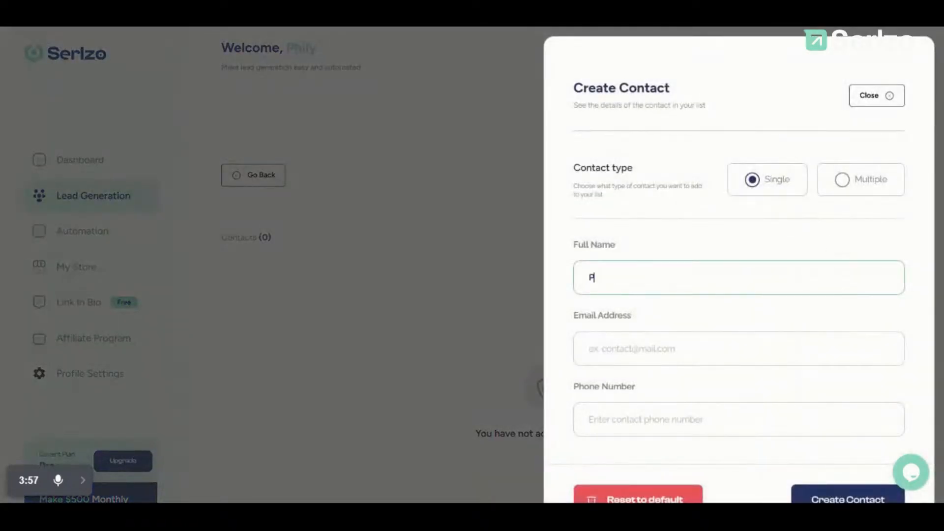
text(hilip)
click(620, 348)
key(ctrl+v)
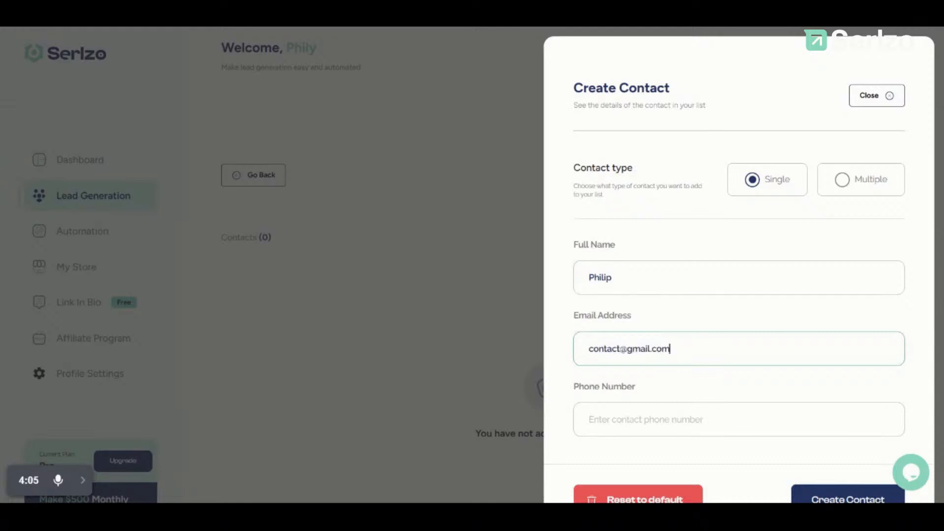
click(688, 419)
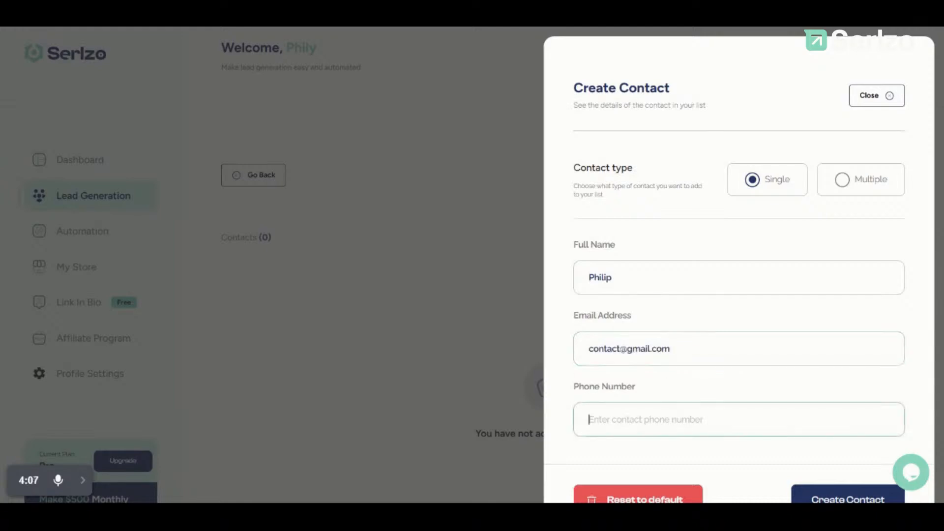
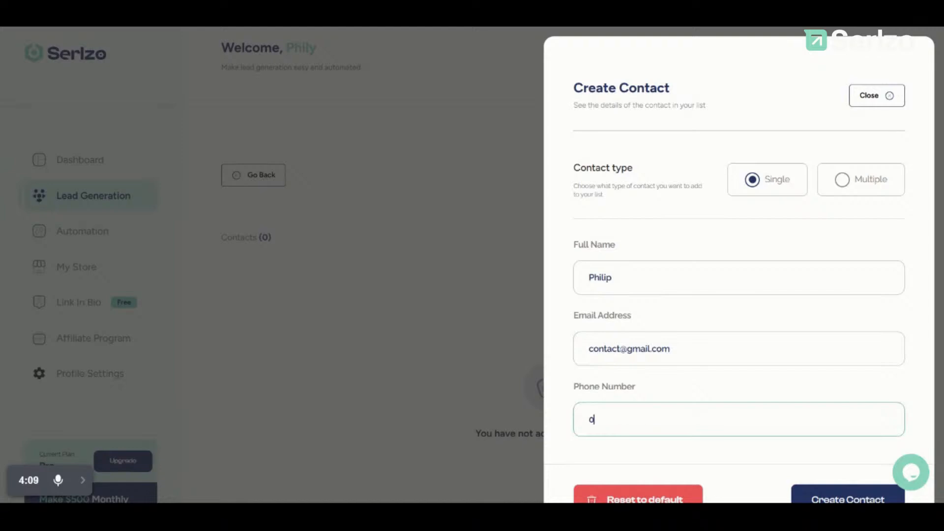
scroll(628, 394, down, 2)
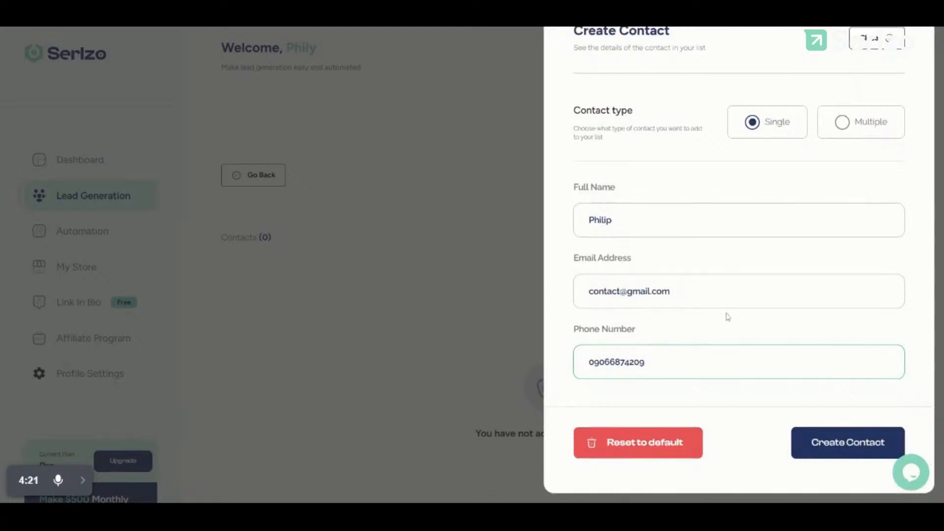
click(814, 442)
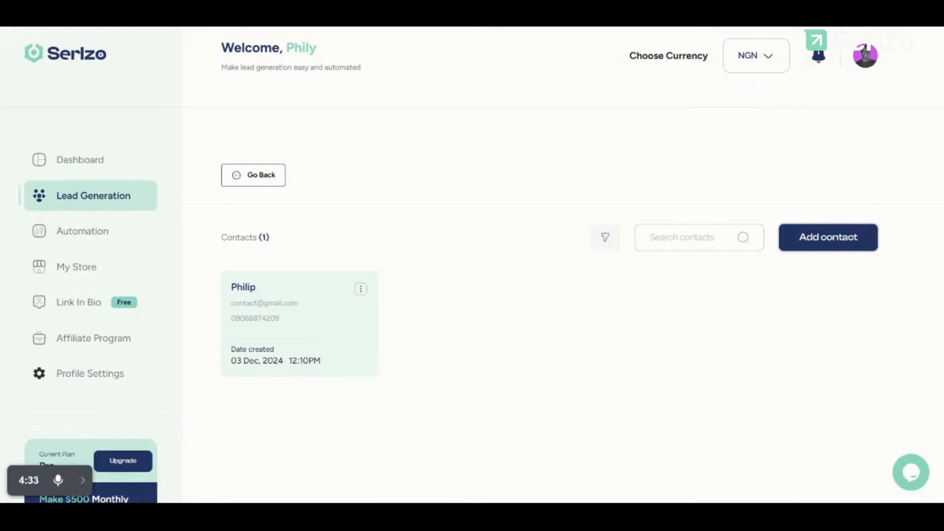
click(270, 178)
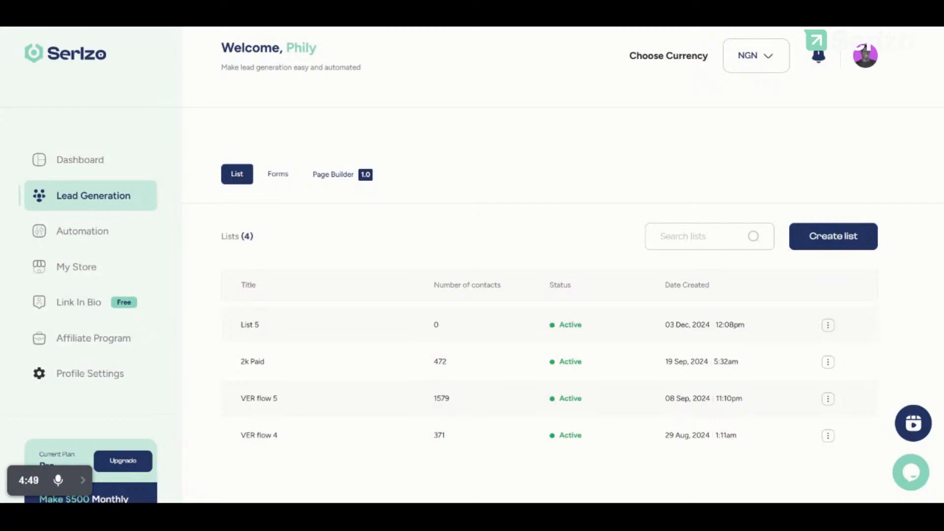
click(828, 324)
click(768, 367)
Step: Search List 5's contacts by the contact's name, then by phone digits, clear the search, and go back to the lists
click(654, 238)
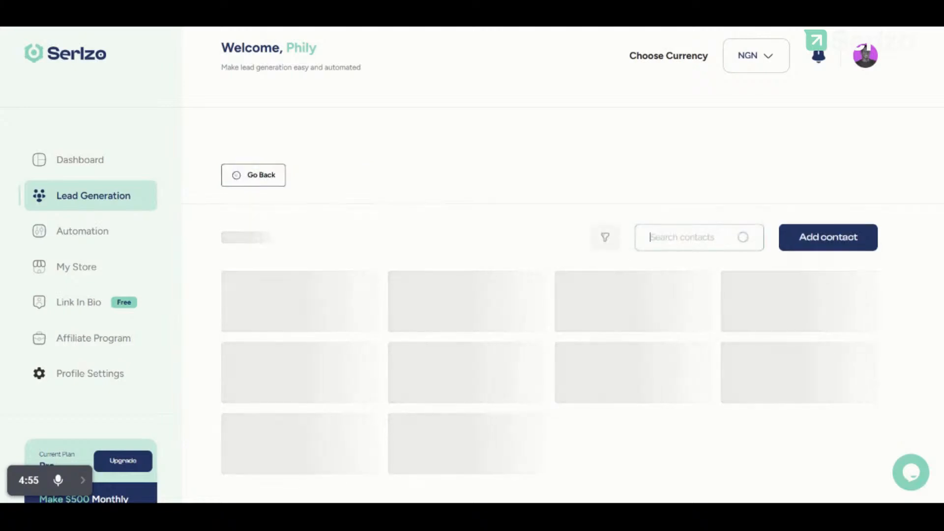
text(philip)
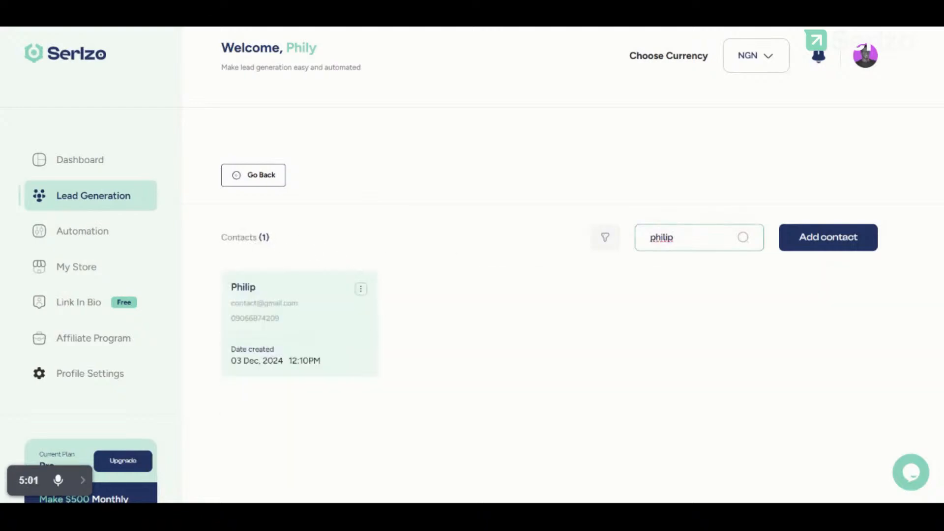
key(ctrl+a)
text(4209)
key(ctrl+a)
key(BackSpace)
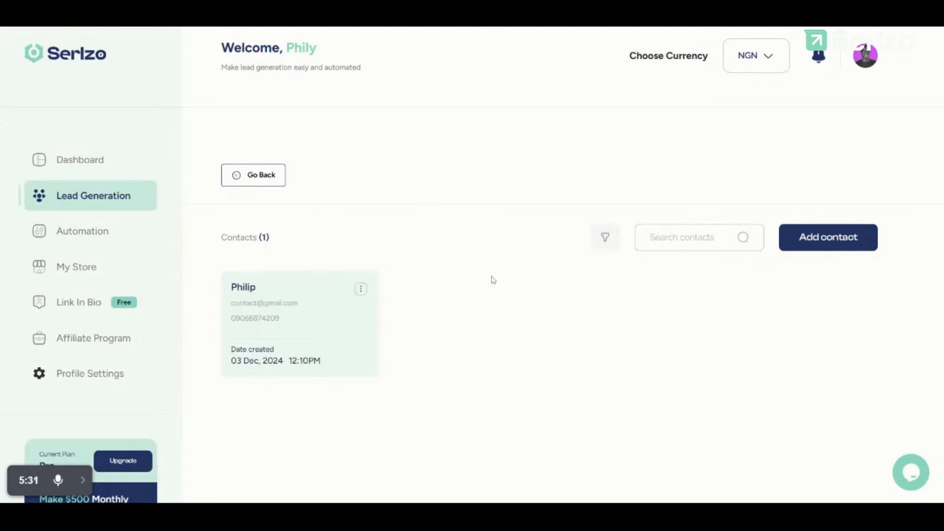
click(249, 183)
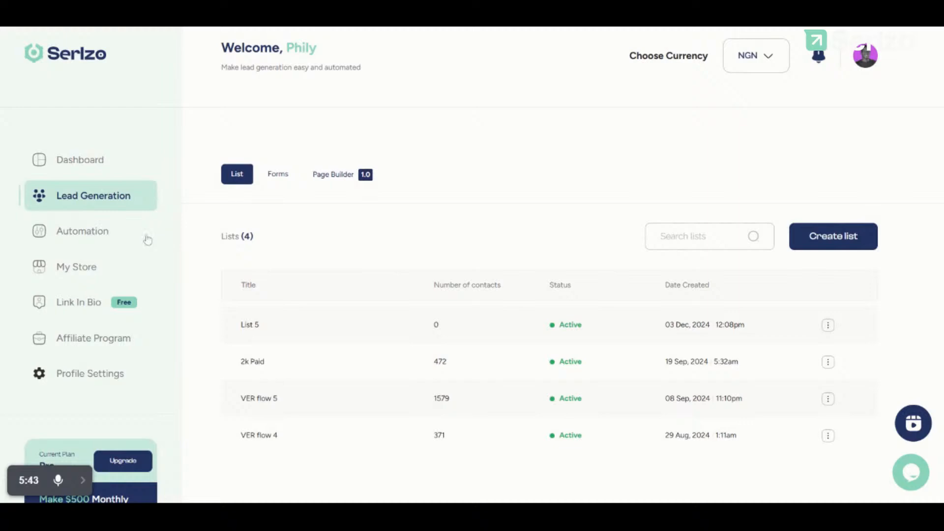
Step: Open WhatsApp Marketing under Automation, dismiss the QR code prompt, and start a new chatbot
click(95, 237)
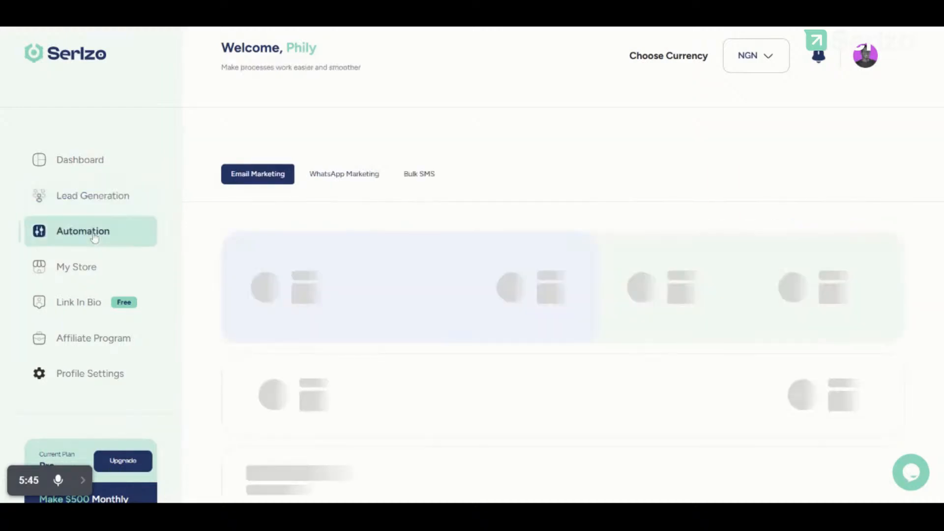
click(344, 176)
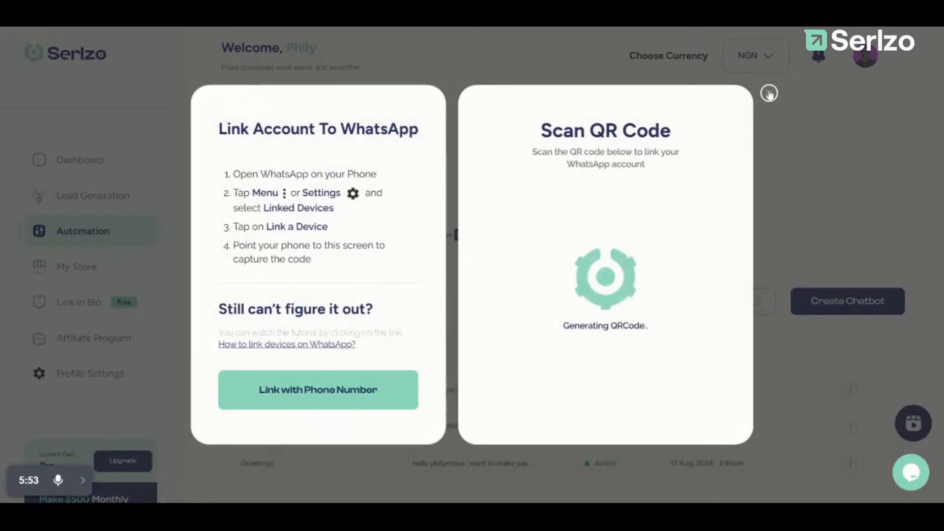
click(769, 93)
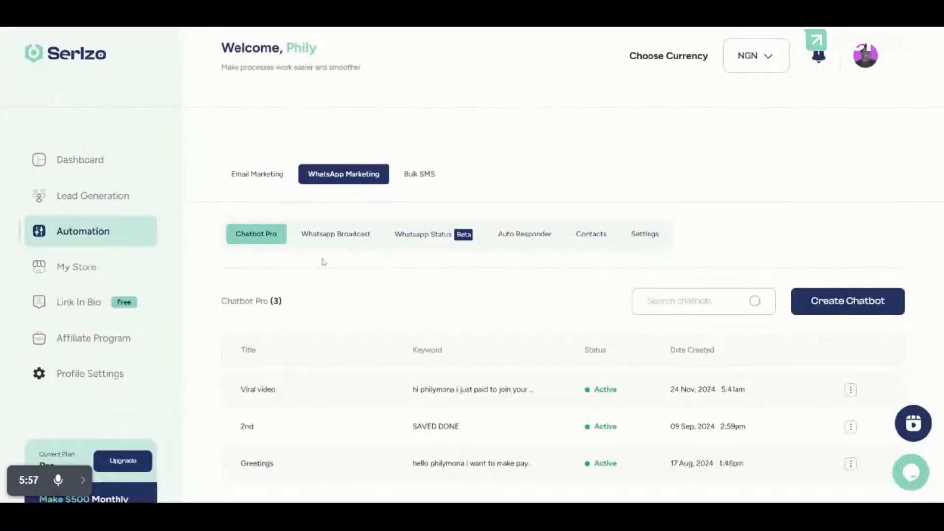
scroll(317, 352, down, 2)
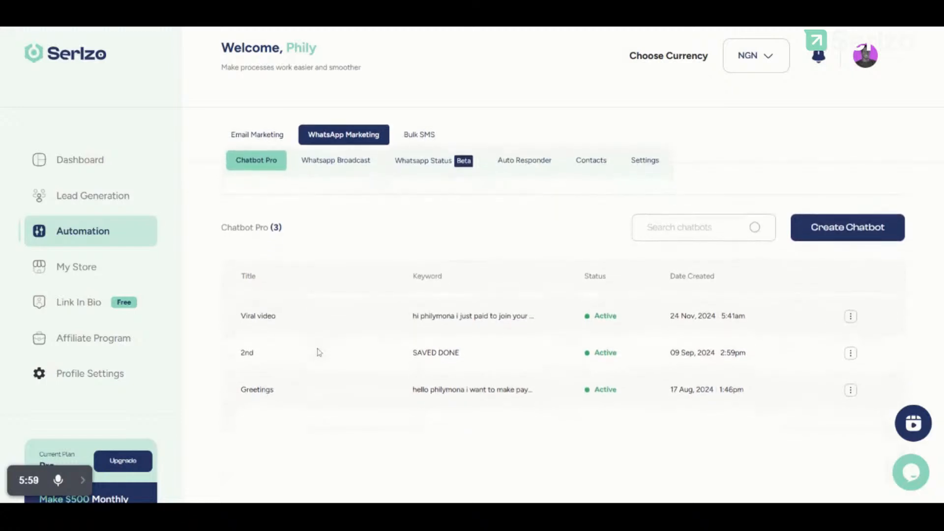
scroll(317, 352, up, 2)
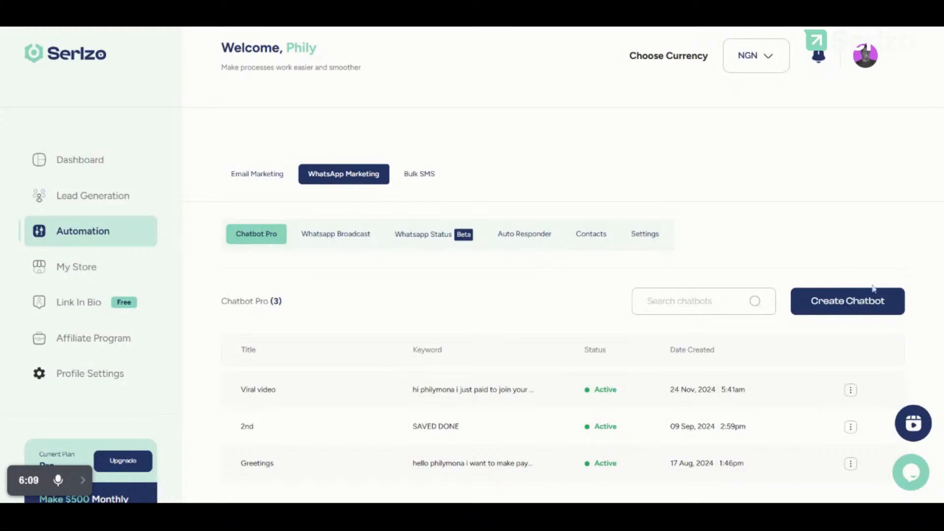
click(873, 302)
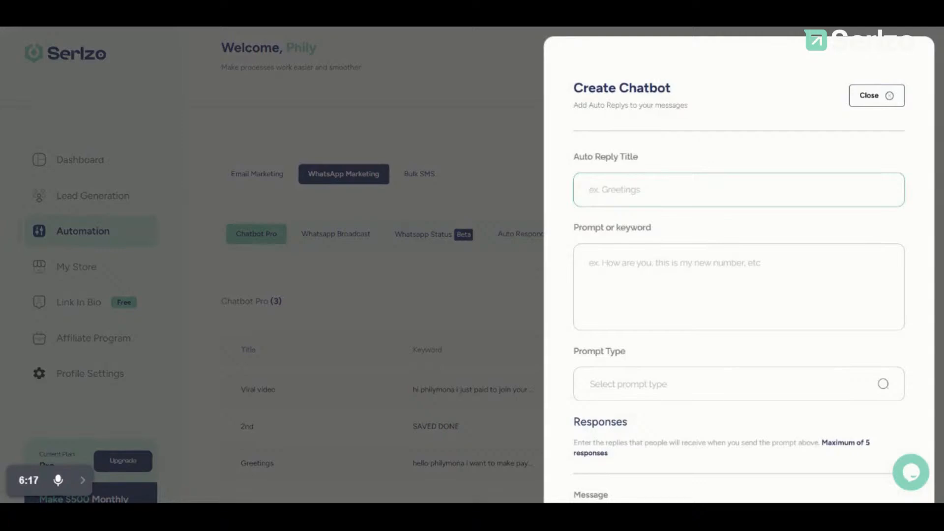
Step: Title the chatbot 'Facebook ads' with a greeting prompt ending 'i want to pay now'
text(Facebook ads)
click(610, 259)
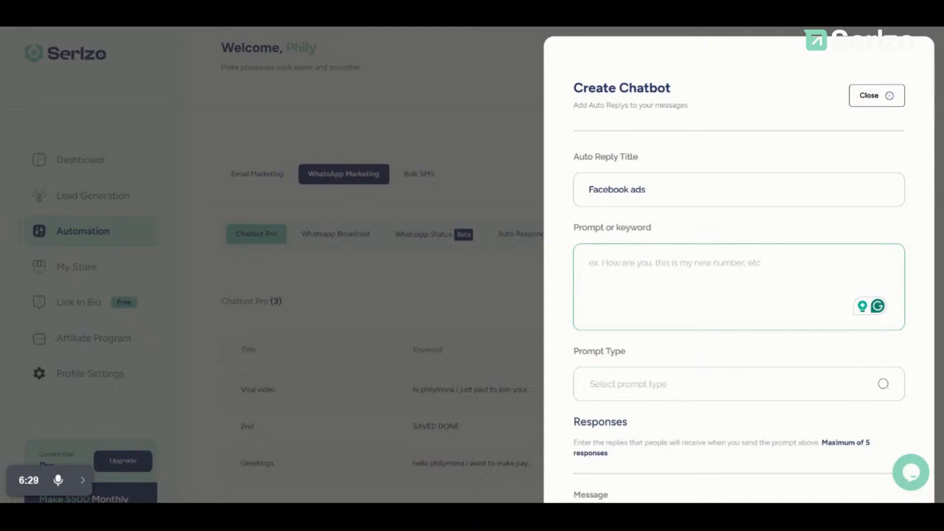
text(i phily, i)
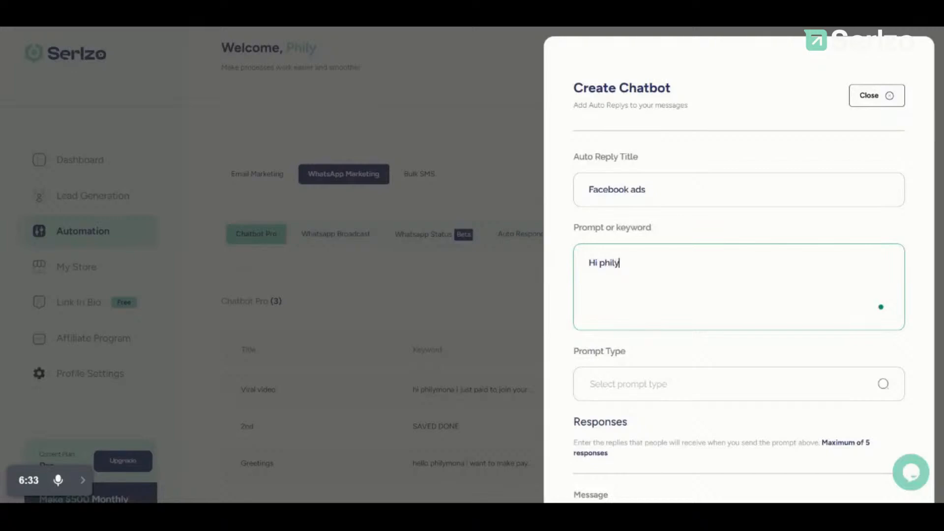
key(BackSpace)
key(BackSpace)
key(BackSpace)
text(y i want to pay now)
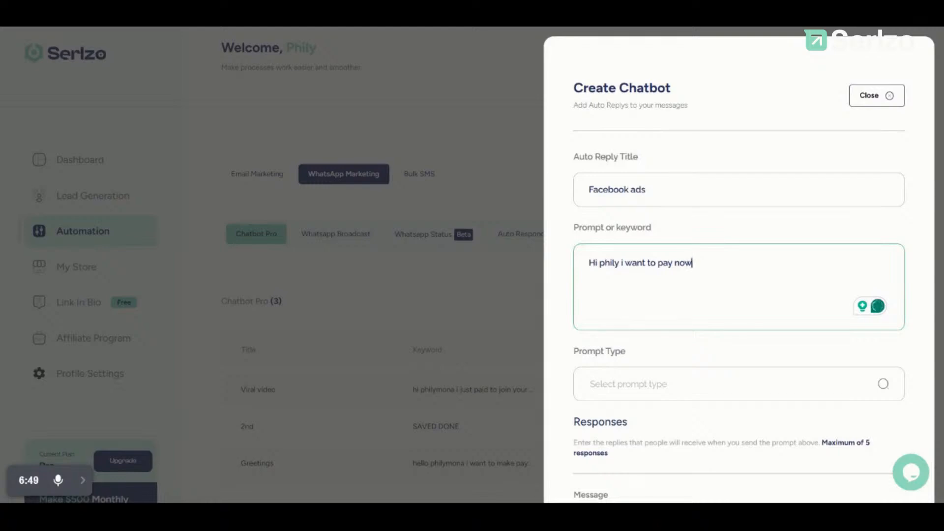
click(656, 387)
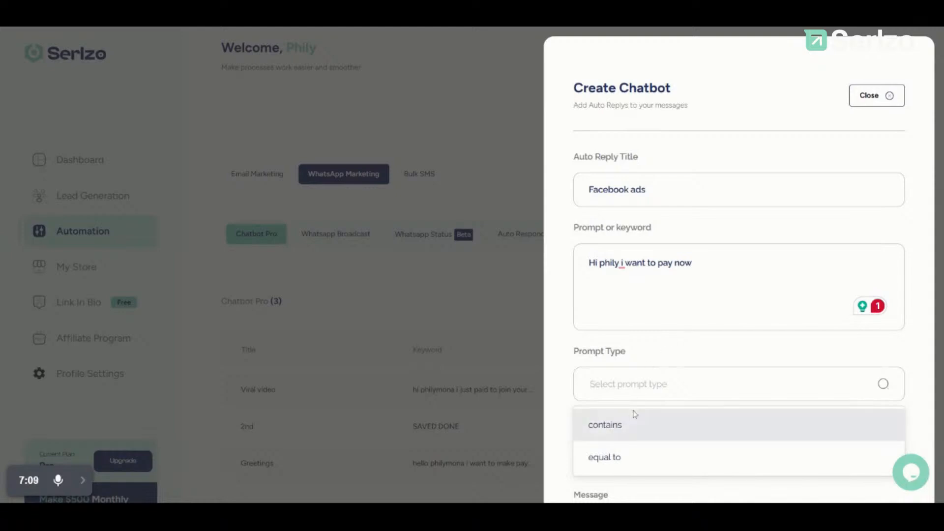
Step: Set the prompt type to 'contains' and move to the reply message box
click(627, 439)
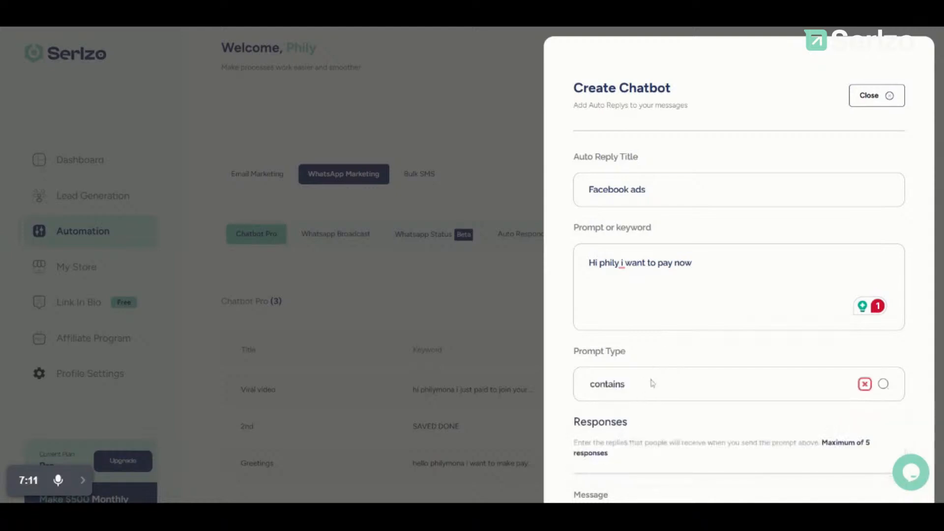
scroll(649, 383, down, 2)
scroll(652, 383, down, 5)
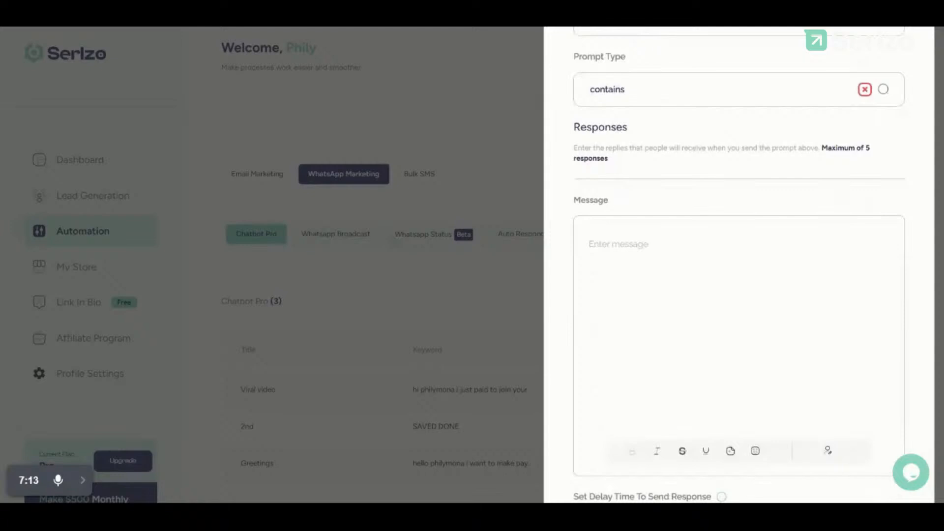
click(588, 244)
scroll(738, 266, down, 5)
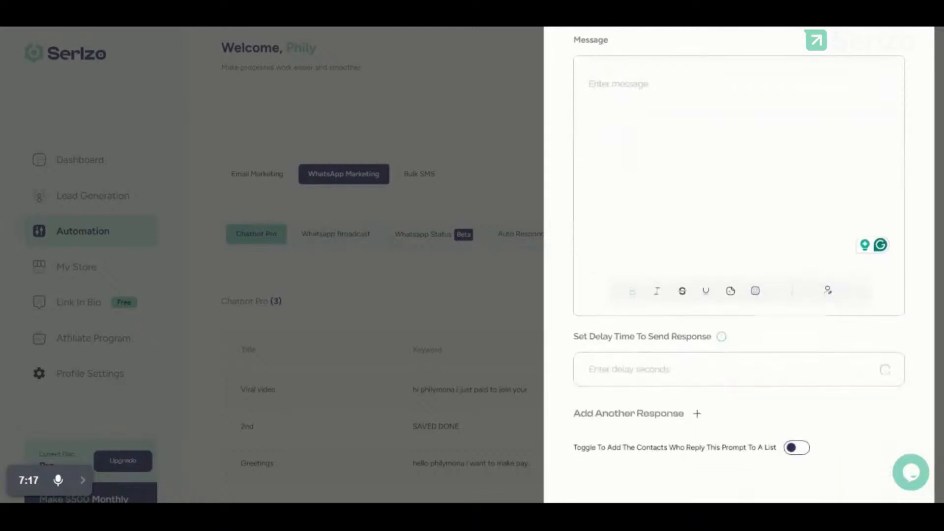
scroll(739, 265, up, 8)
scroll(739, 266, up, 1)
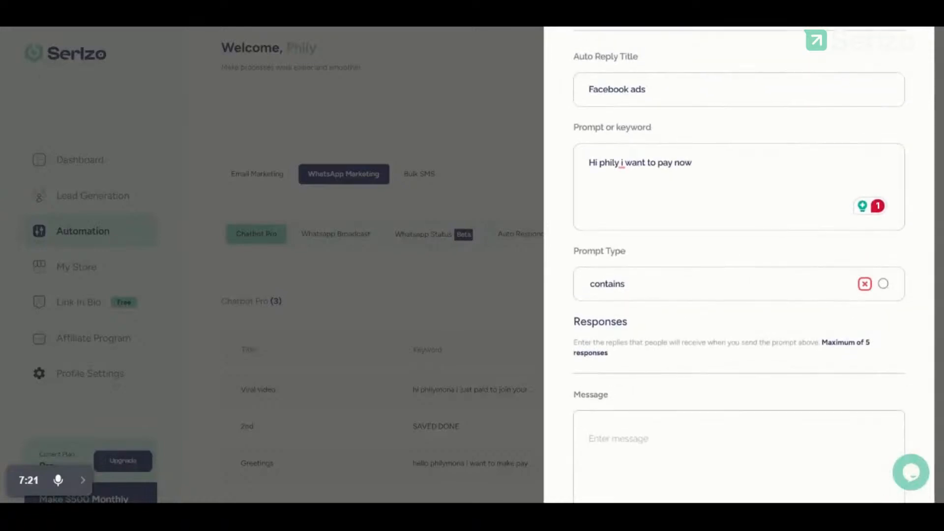
scroll(739, 266, down, 7)
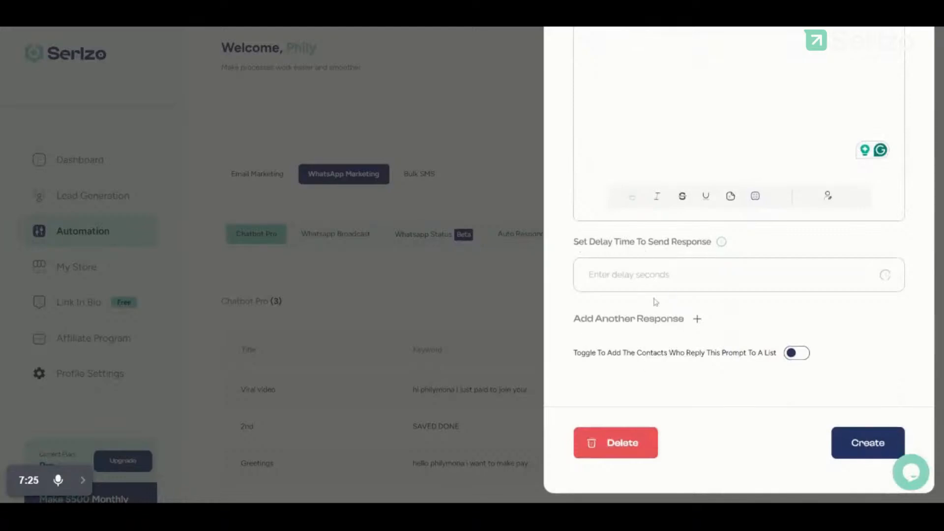
Step: Turn on adding repliers to List 5 and enter 'ufufufu' as the reply text
click(787, 357)
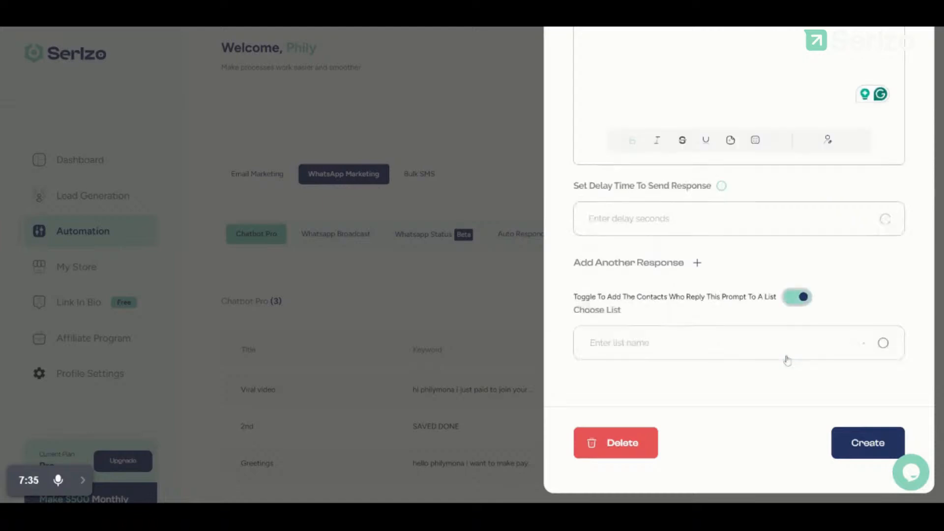
click(654, 345)
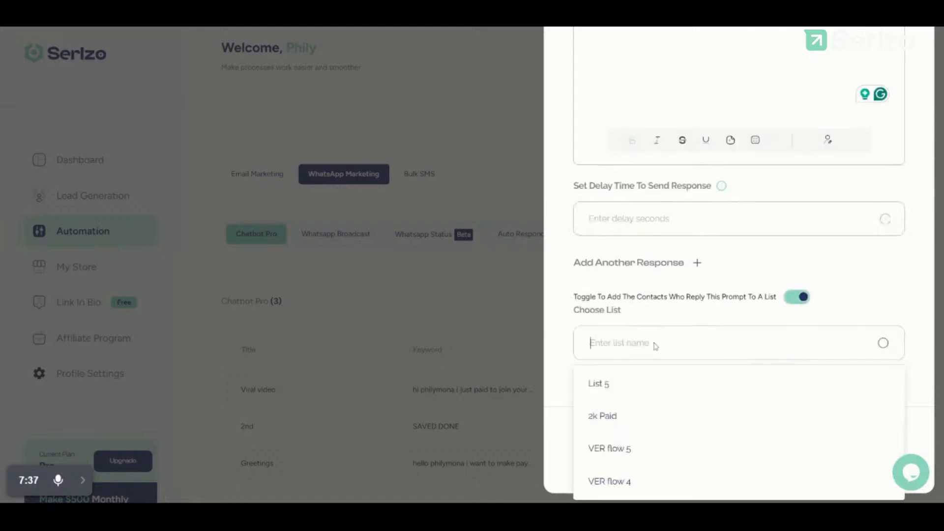
click(618, 388)
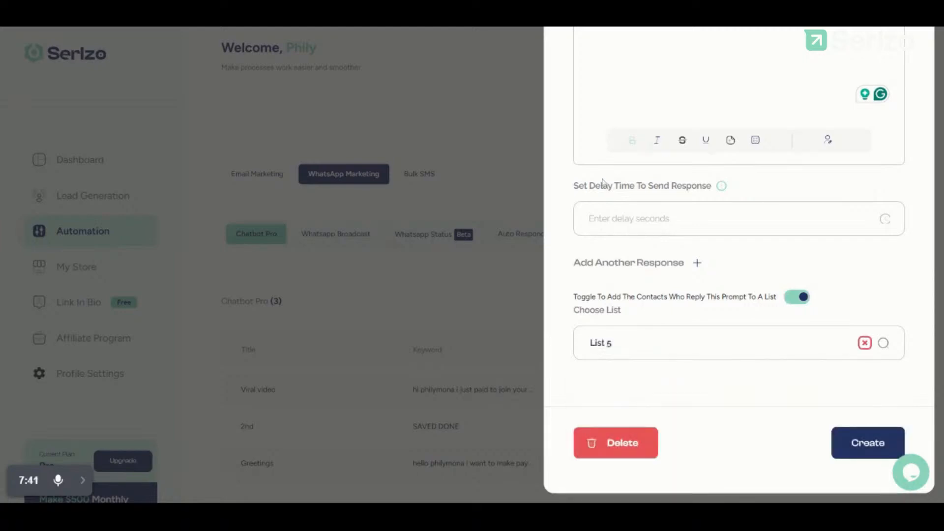
scroll(603, 183, up, 4)
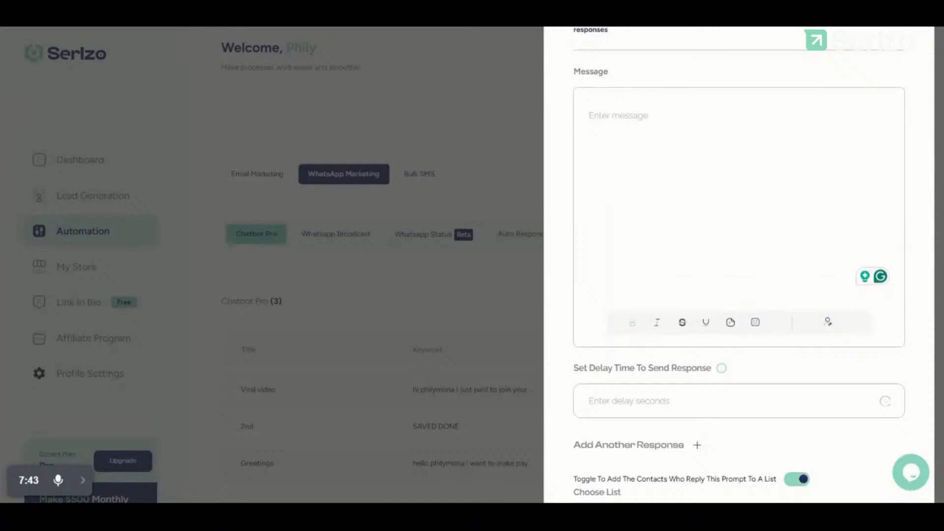
text(ufufufu)
scroll(691, 370, down, 4)
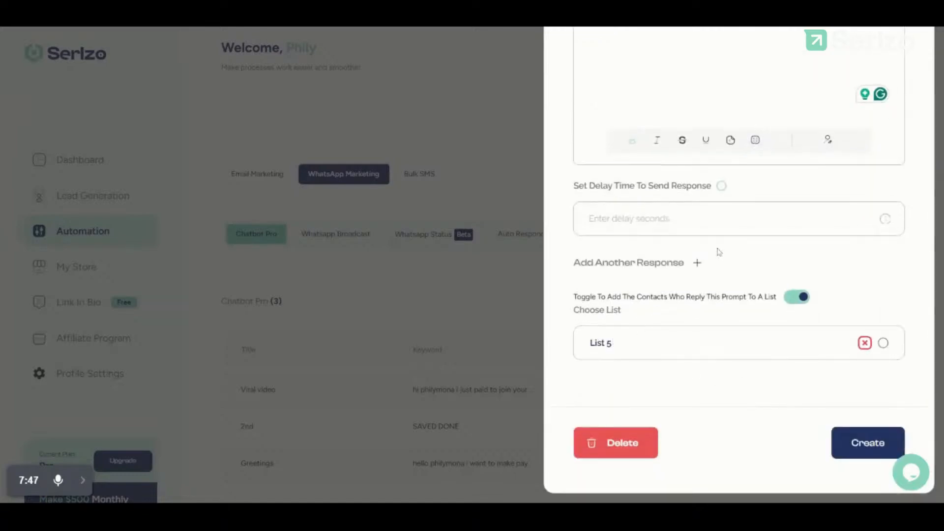
scroll(719, 250, up, 10)
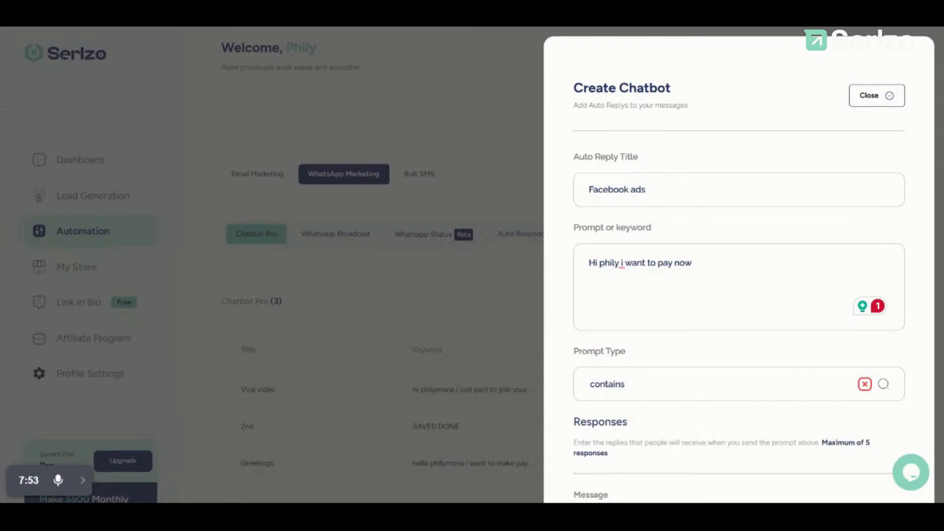
scroll(662, 336, down, 10)
Step: Set a 5-second reply delay and create the chatbot
click(664, 219)
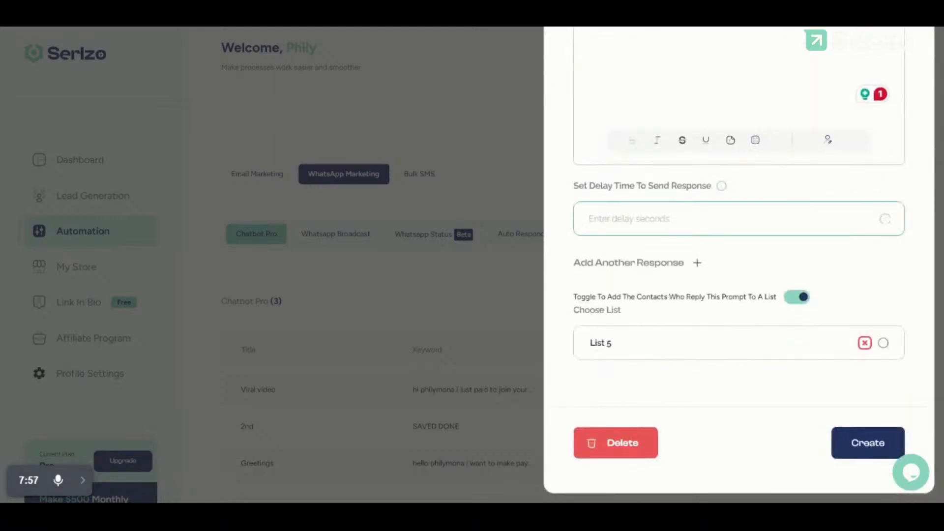
text(5)
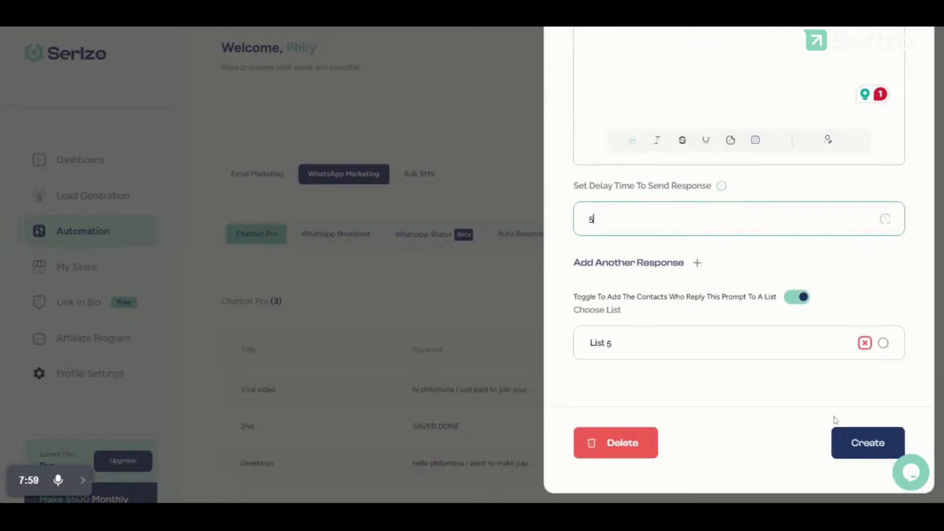
click(843, 435)
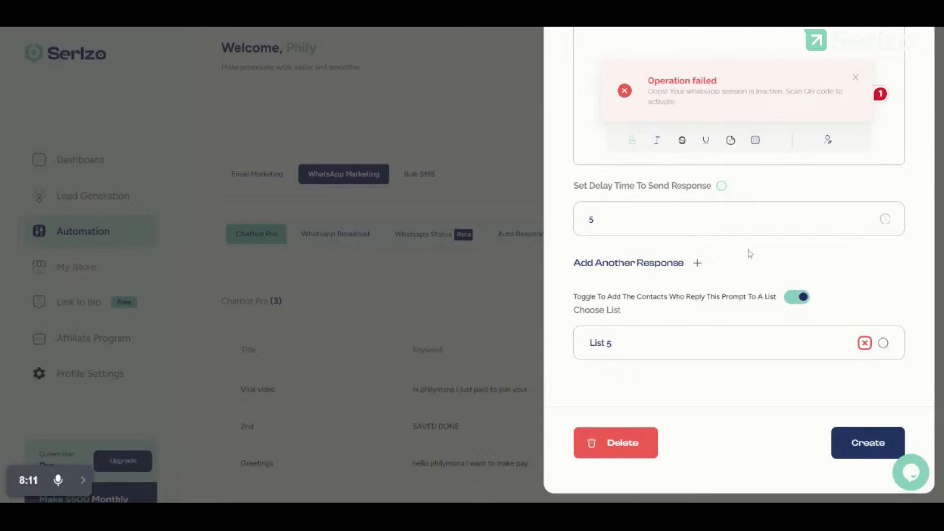
Step: Close the Create Chatbot panel after the failed creation, returning to the Chatbot Pro list
scroll(752, 252, up, 1)
scroll(755, 253, up, 8)
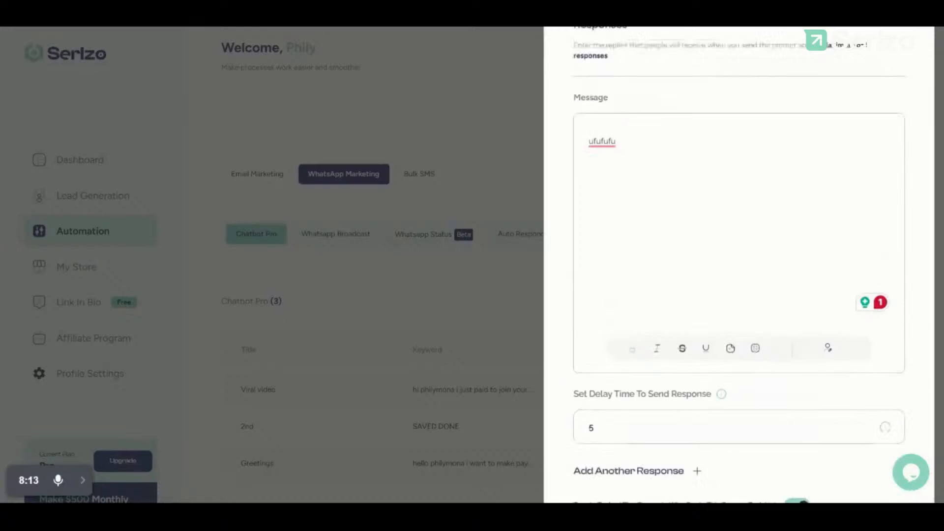
click(885, 97)
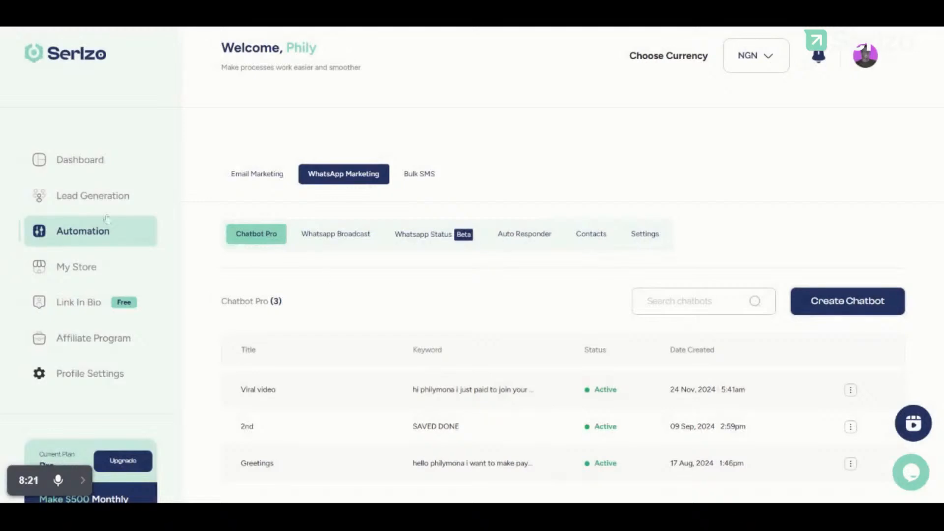
Step: Open Lead Generation's Forms tab, begin a new form, and place the cursor in Form Title
click(76, 199)
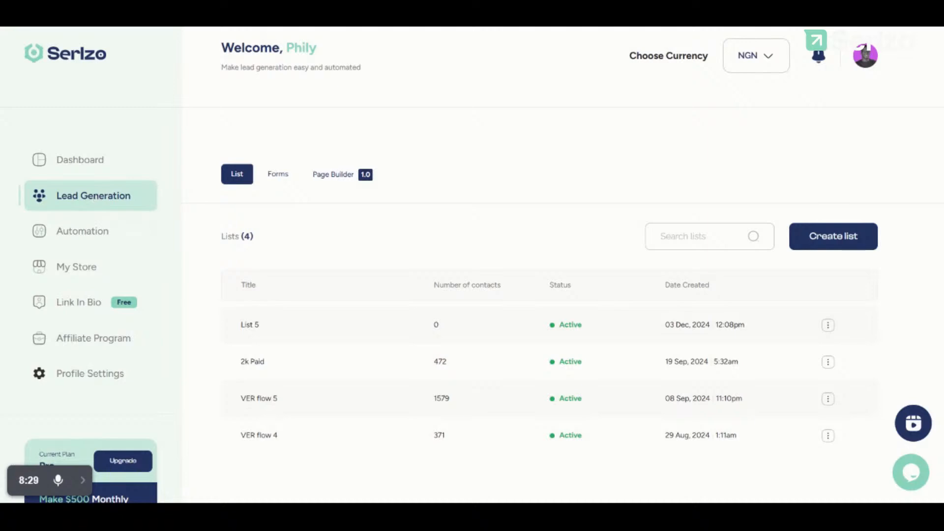
click(277, 182)
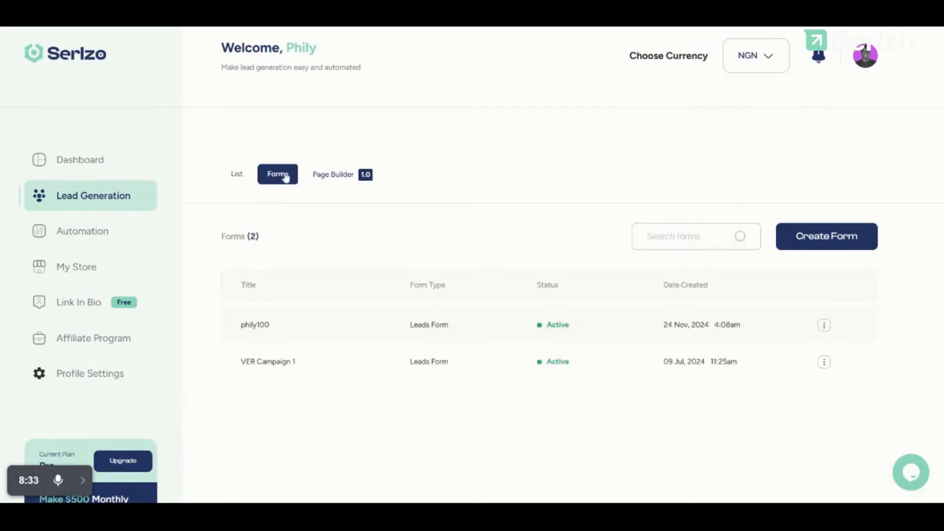
click(812, 252)
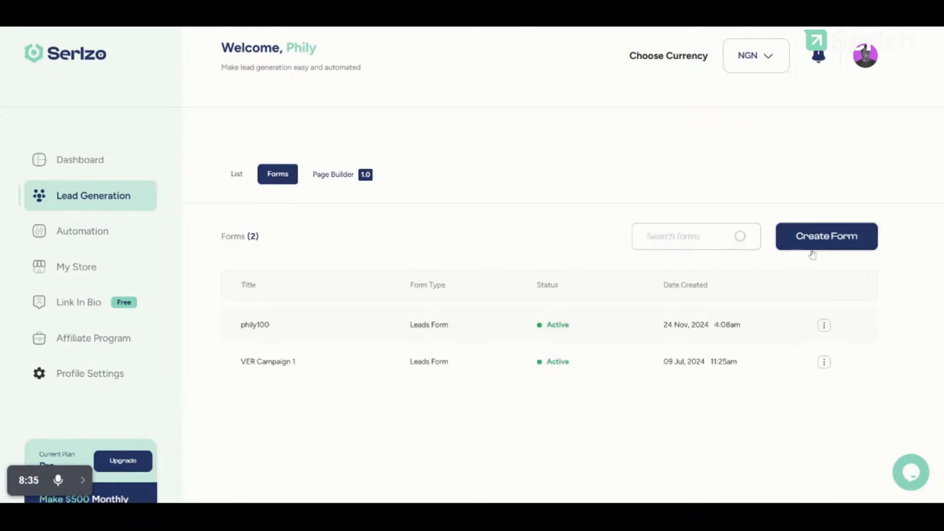
click(631, 190)
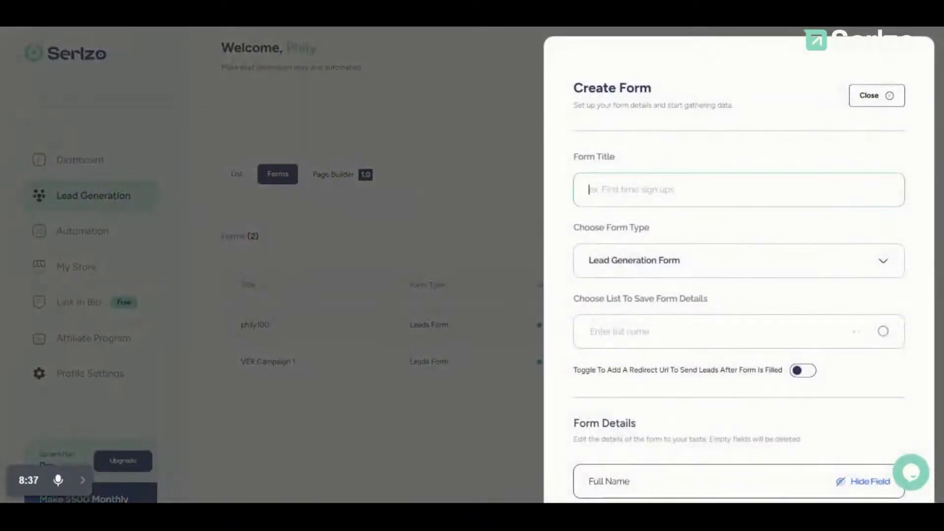
Step: Title the form 'fb ads campaign' and keep Lead Generation Form as its type
text(fb ads campaignh)
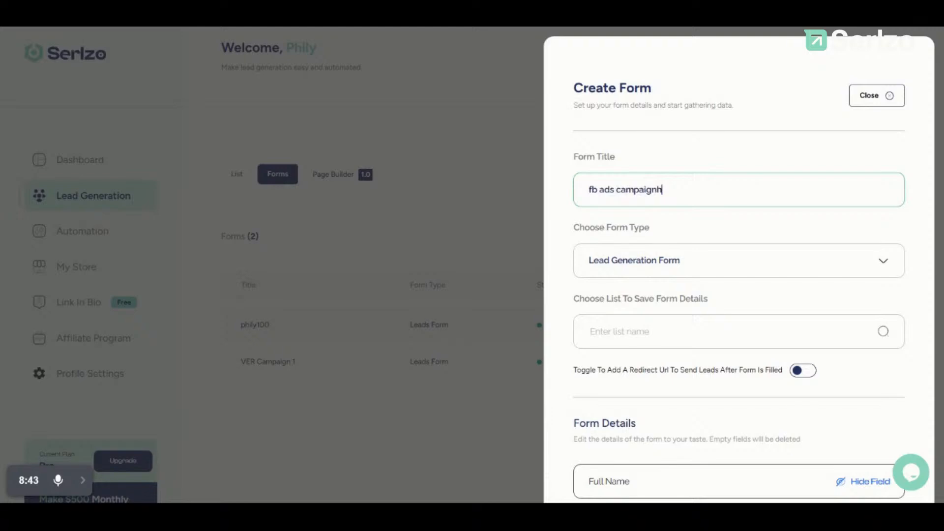
key(BackSpace)
click(708, 272)
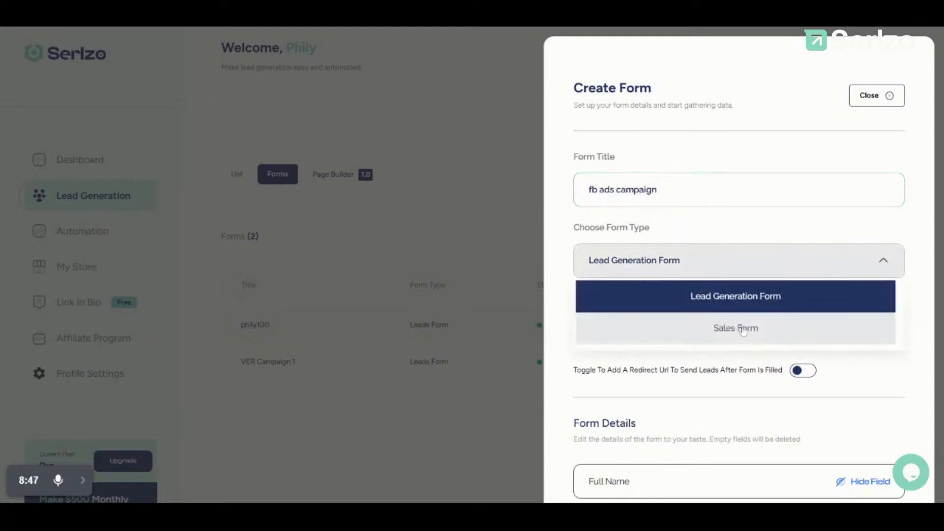
click(759, 296)
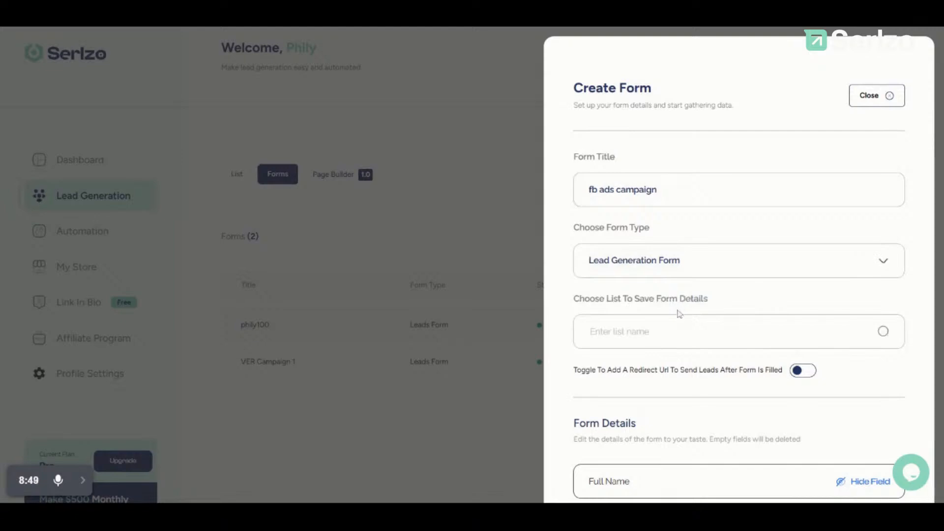
Step: Choose List 5 for form submissions, then discard the half-filled form panel
scroll(694, 293, down, 2)
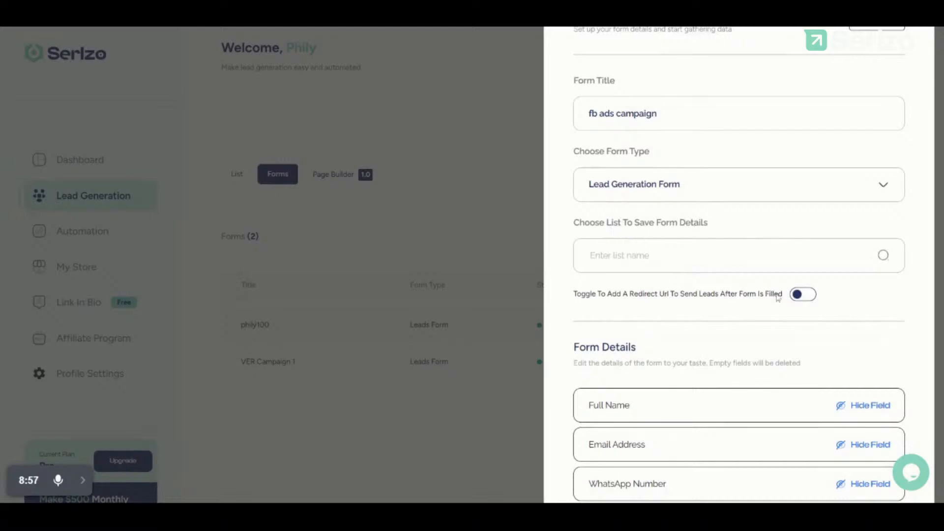
click(767, 270)
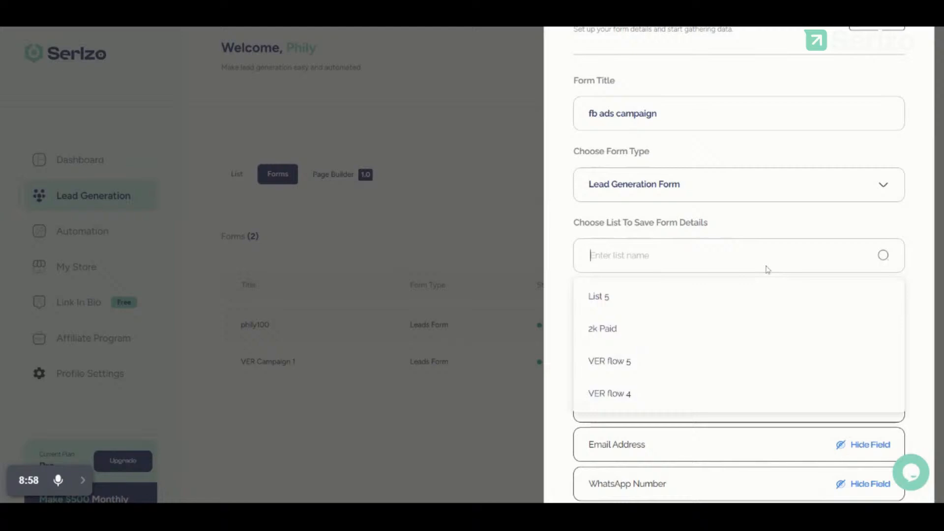
click(660, 307)
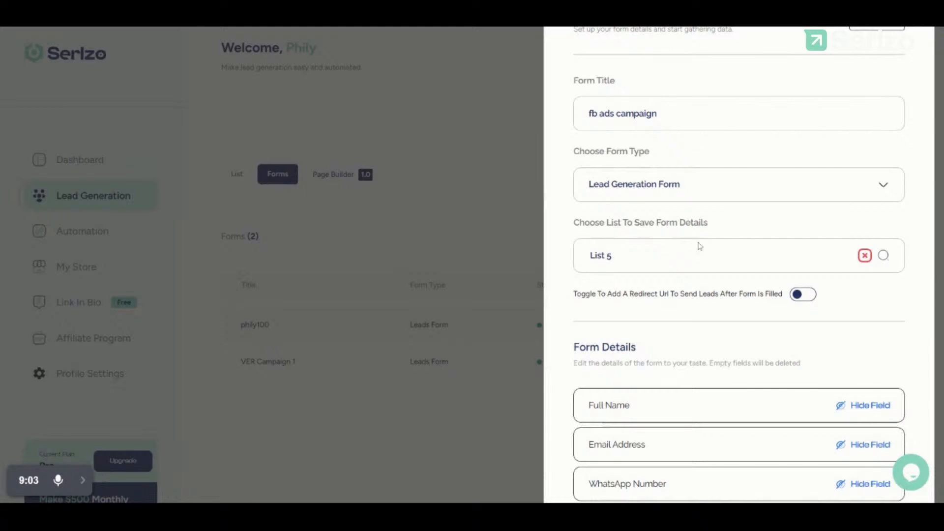
scroll(699, 246, up, 2)
scroll(699, 245, down, 5)
scroll(801, 418, down, 2)
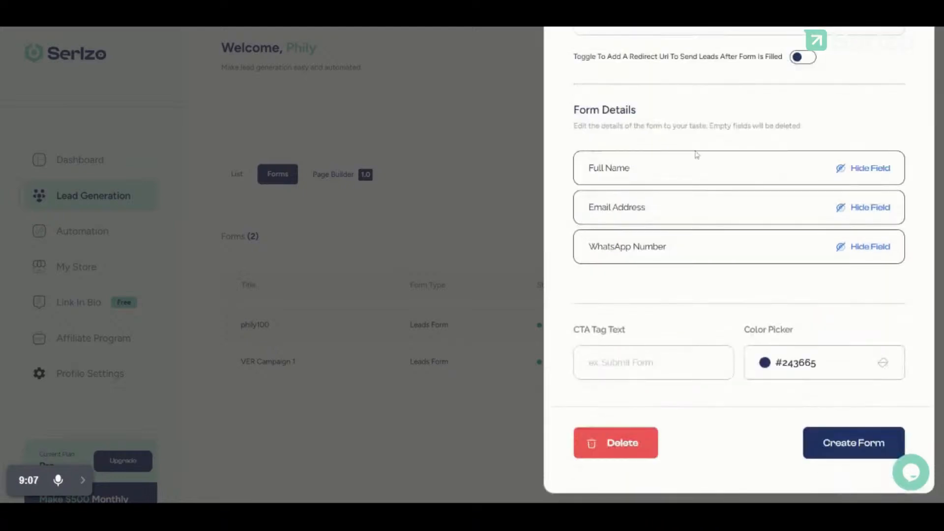
scroll(696, 155, up, 7)
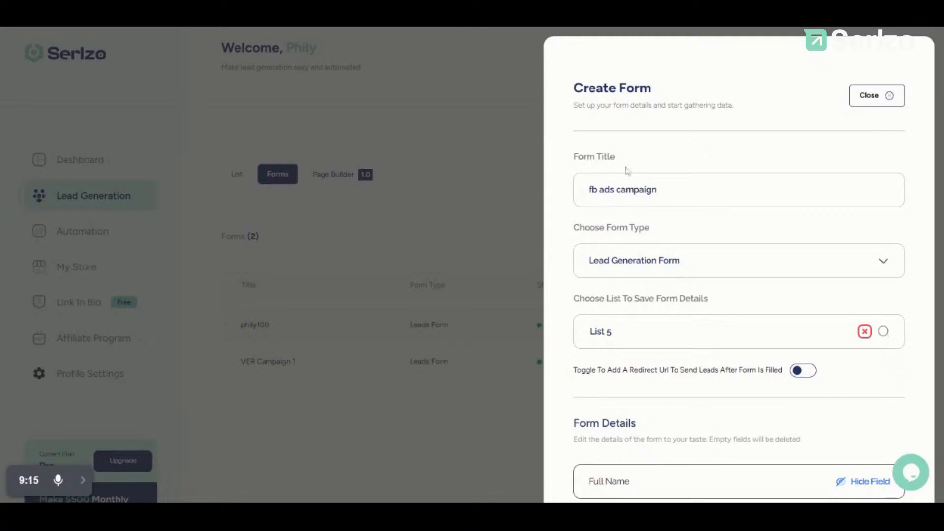
click(477, 251)
Step: Start a fresh form titled 'fb ads campaign' with type Lead Generation Form
click(843, 236)
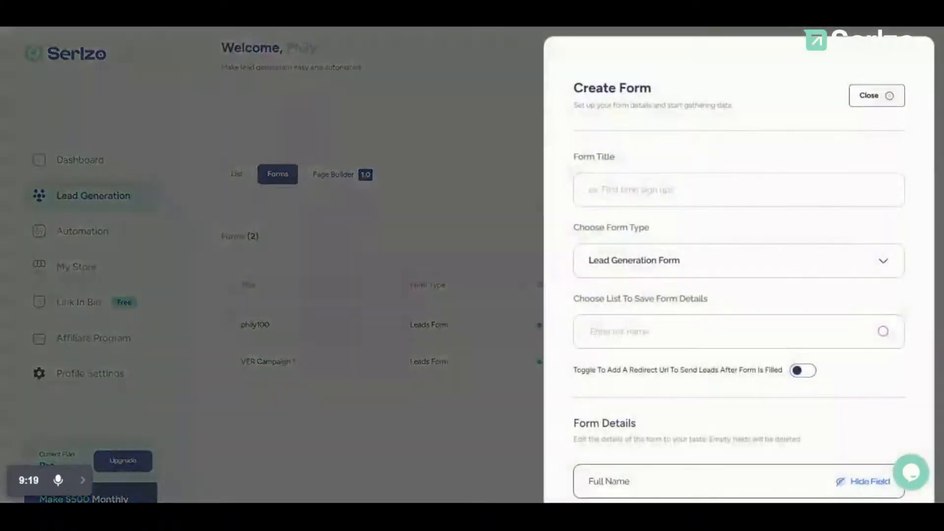
click(686, 196)
text(fb a)
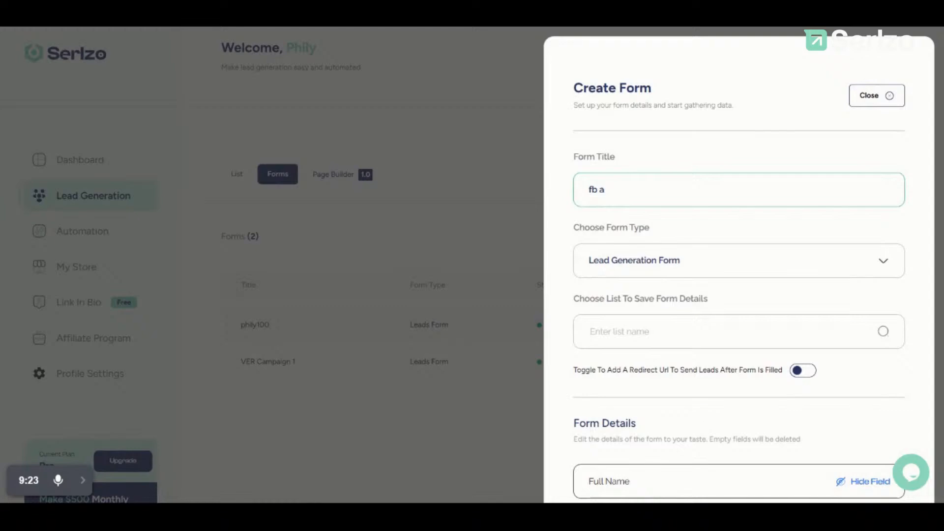
text(ds campaign)
scroll(739, 265, down, 1)
click(686, 213)
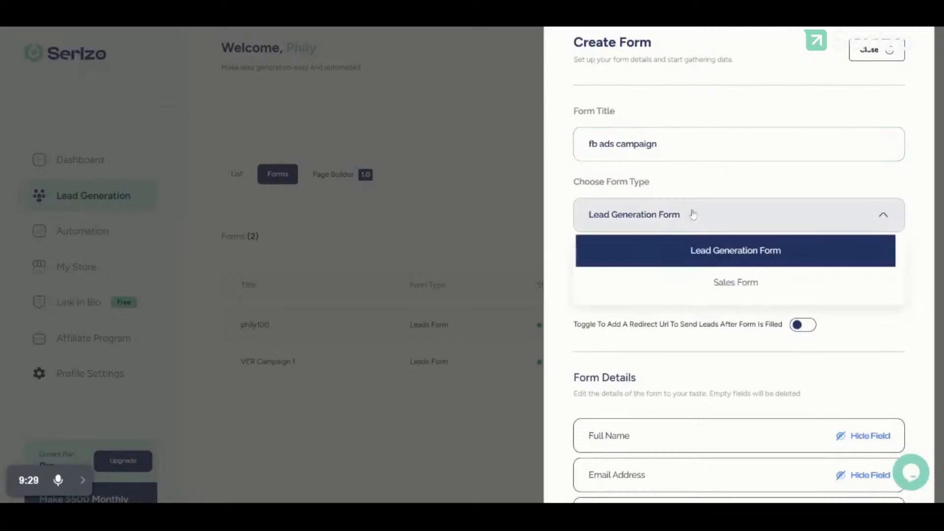
click(684, 250)
scroll(685, 252, down, 1)
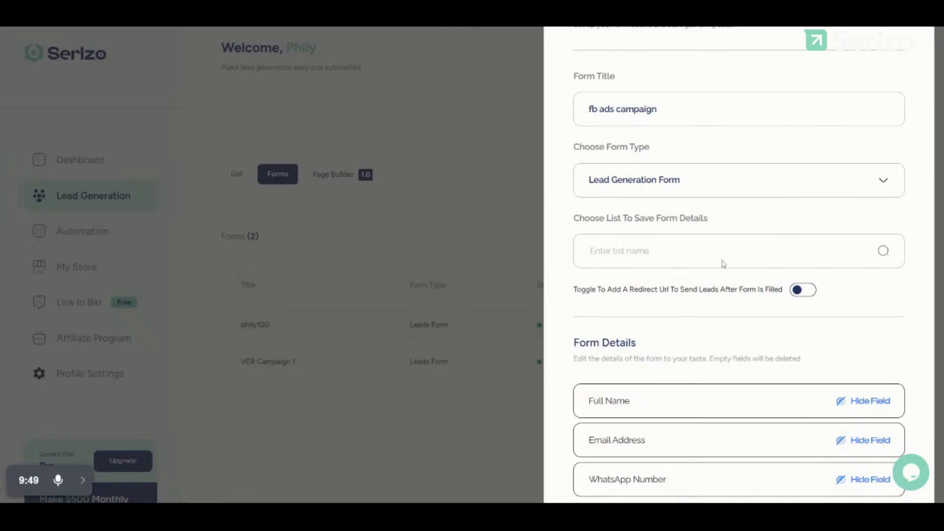
Step: Send the form's leads to List 5 and hide then re-show the Full Name field
click(680, 292)
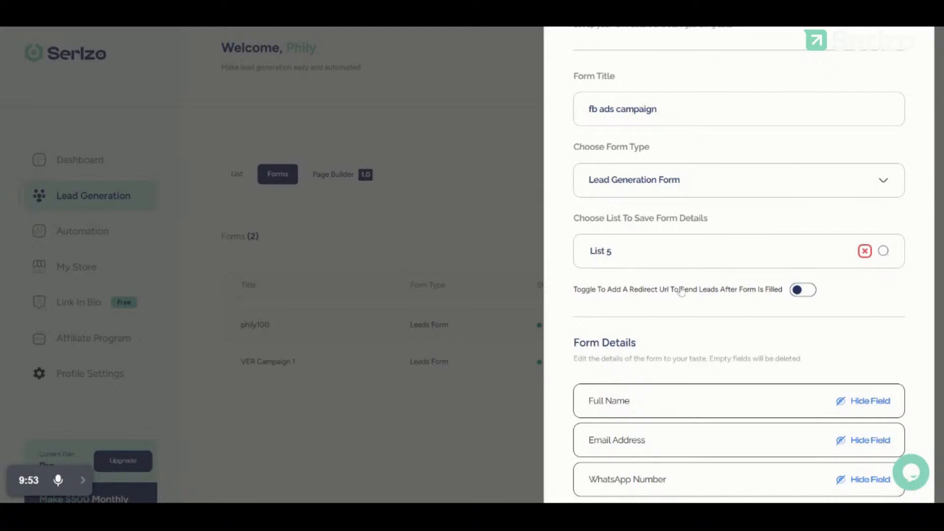
scroll(681, 291, down, 4)
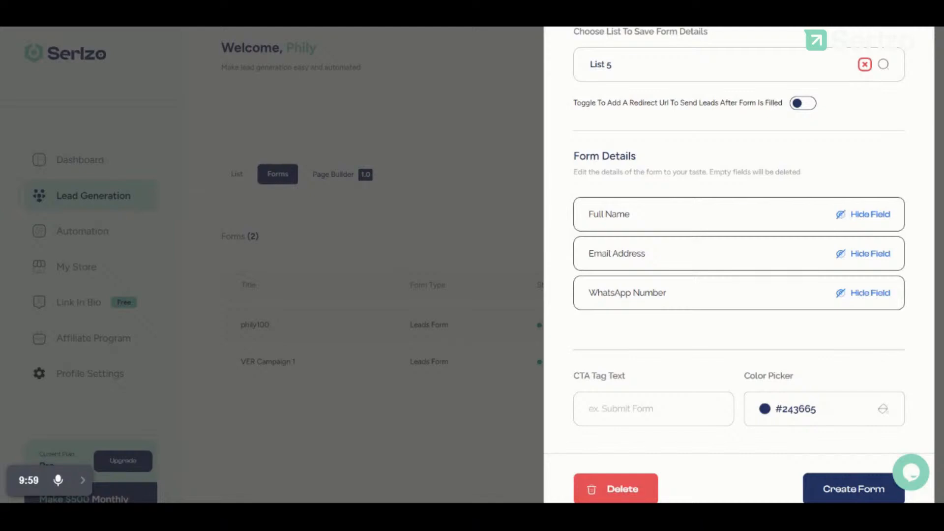
click(845, 215)
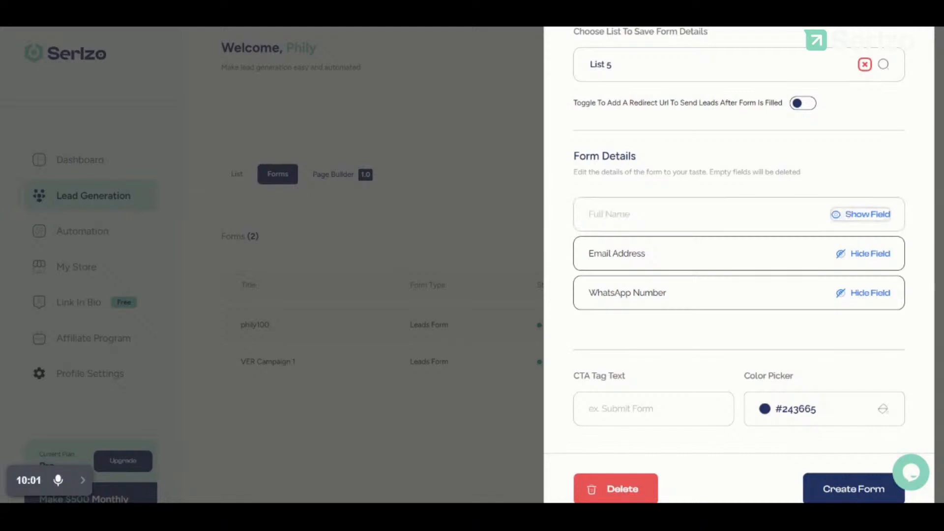
click(835, 216)
scroll(721, 141, up, 1)
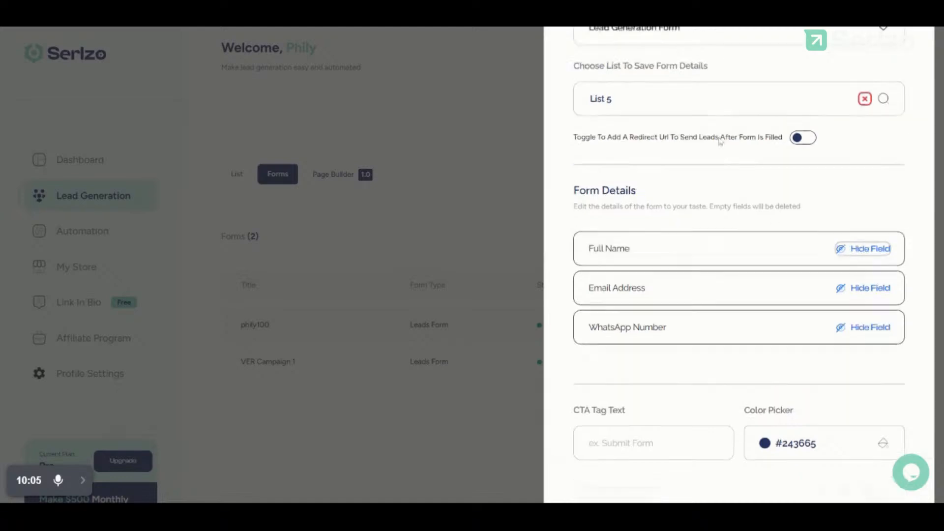
scroll(620, 350, down, 2)
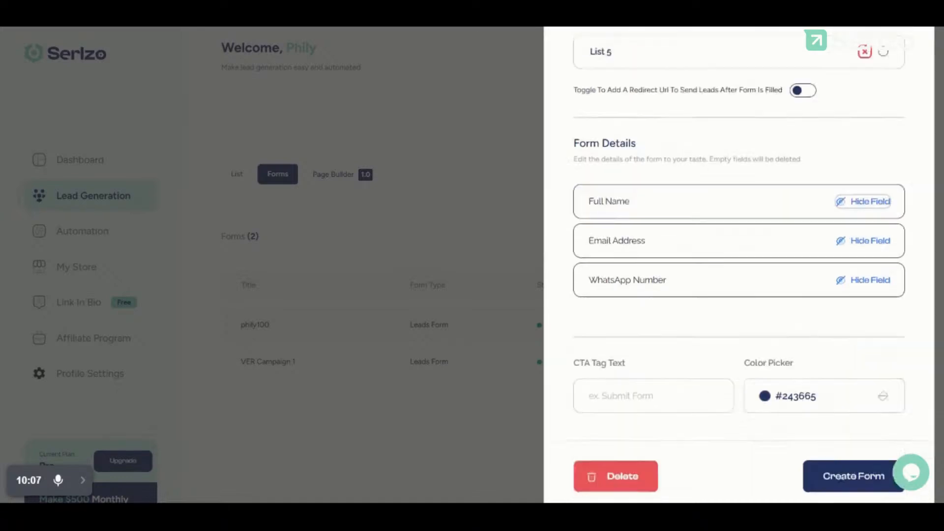
Step: Enter 'Submit' as the form's CTA Tag Text, correcting typos along the way
click(622, 362)
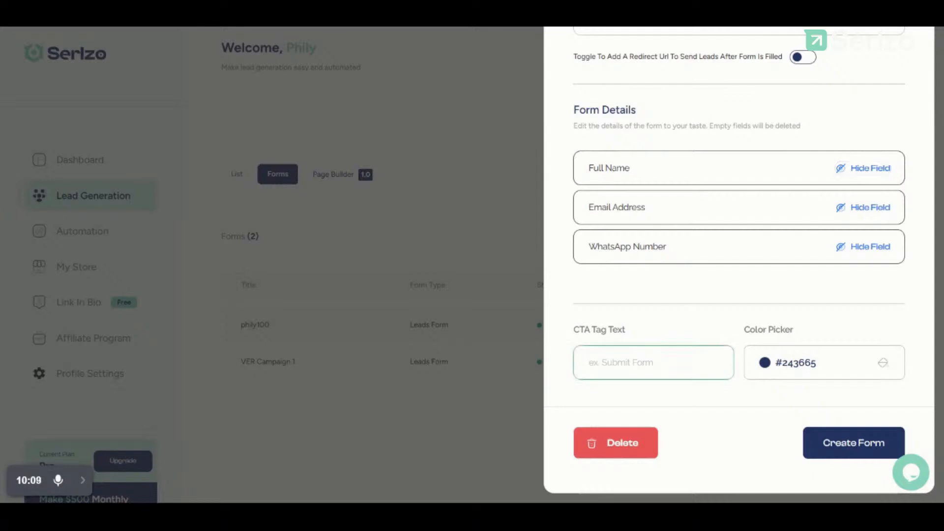
text(Sun)
key(BackSpace)
text(bmiy)
key(BackSpace)
key(BackSpace)
key(BackSpace)
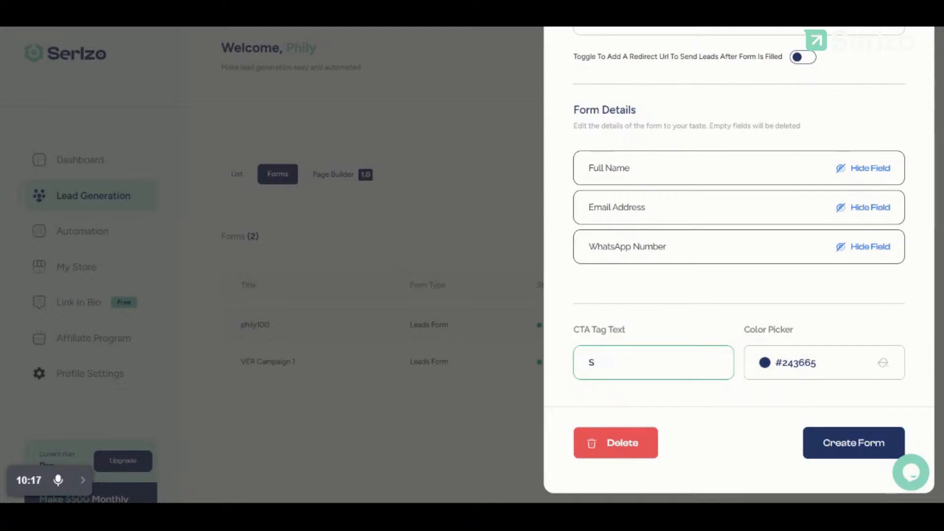
text(ubmit)
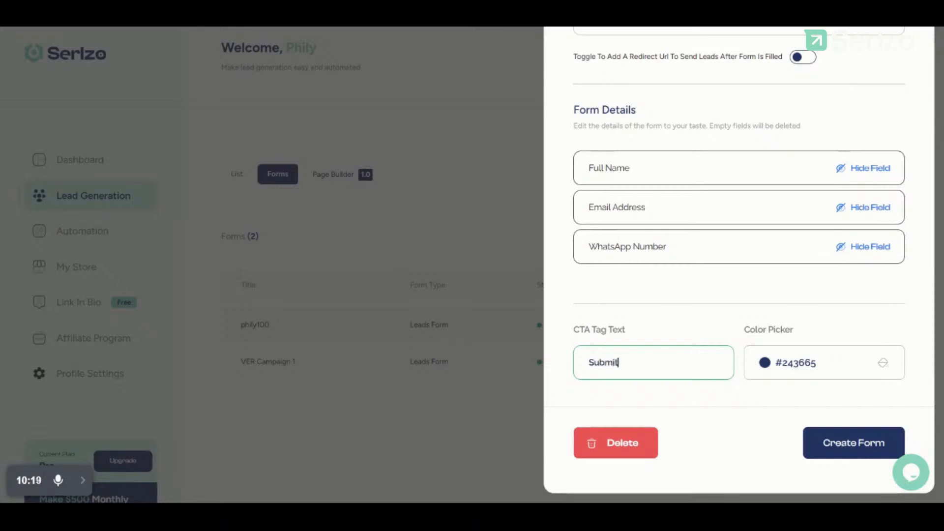
click(674, 320)
scroll(697, 192, up, 2)
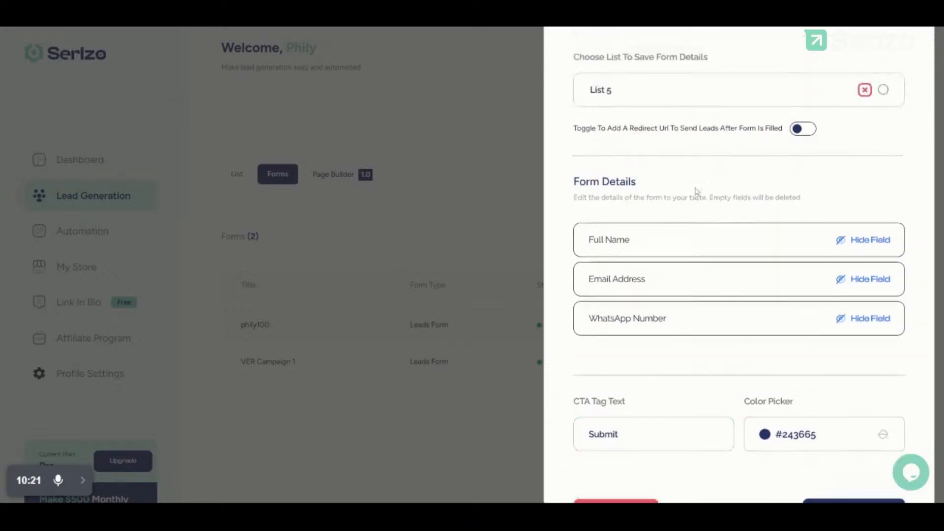
scroll(696, 191, up, 1)
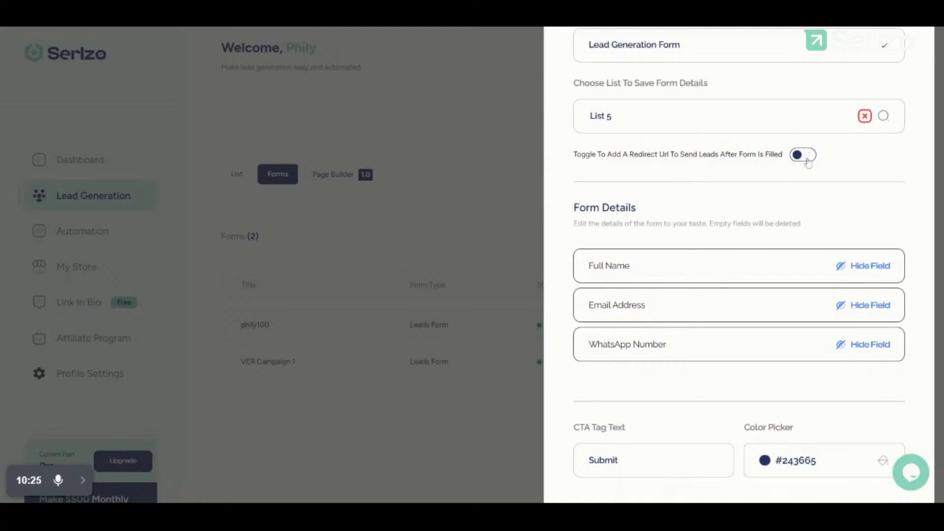
click(806, 160)
click(759, 145)
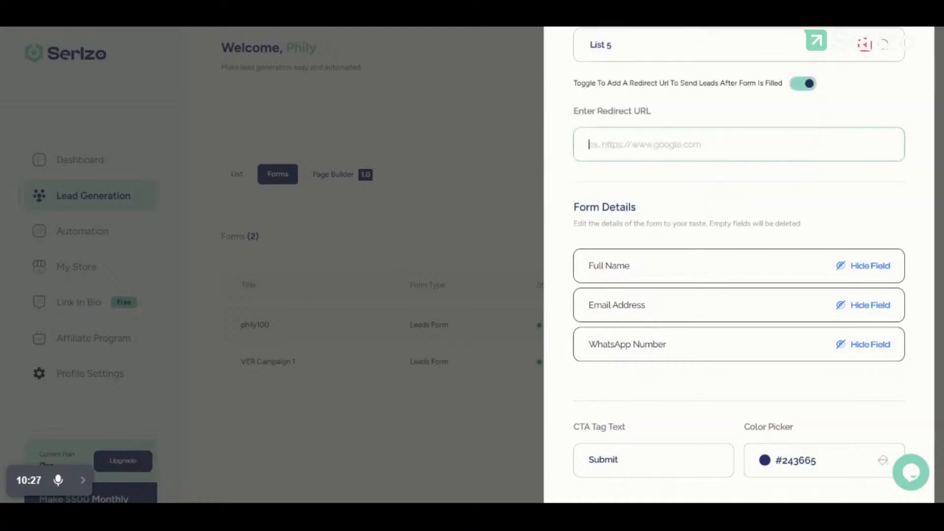
click(723, 116)
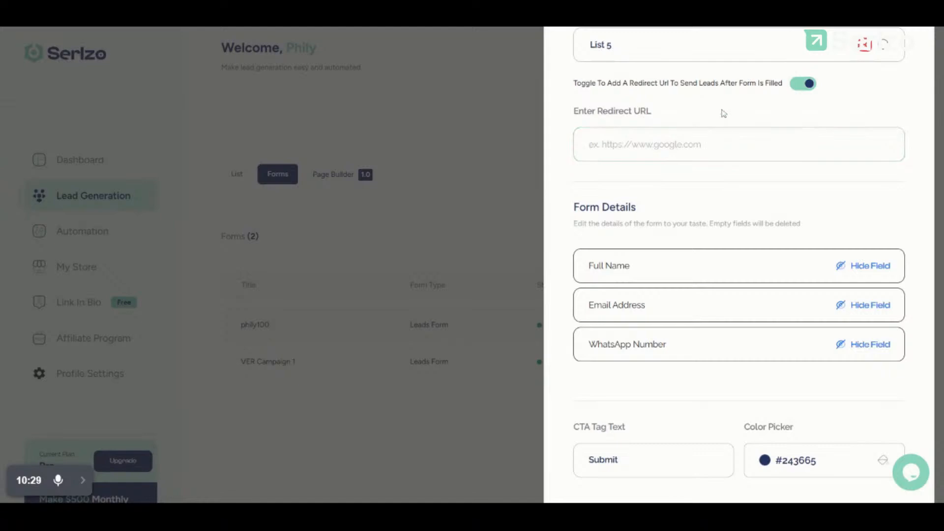
scroll(721, 113, up, 1)
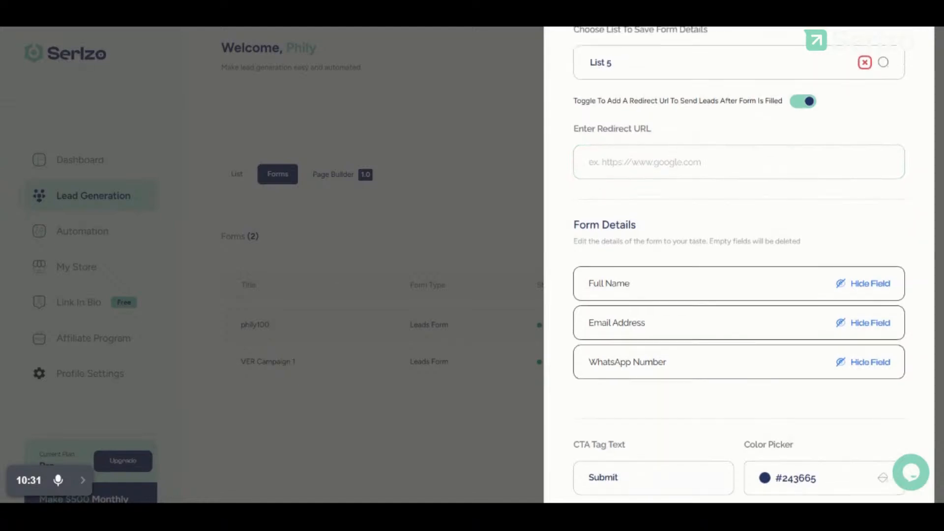
scroll(621, 394, down, 3)
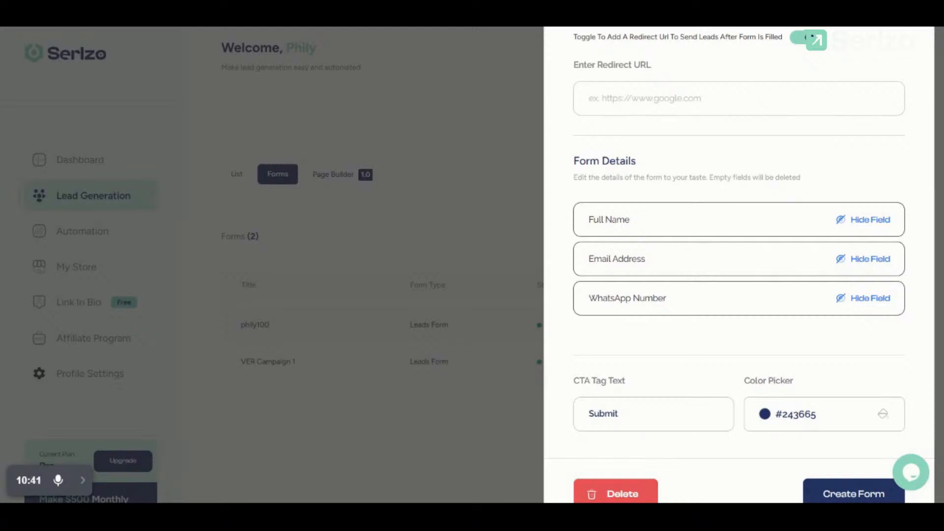
scroll(708, 352, up, 2)
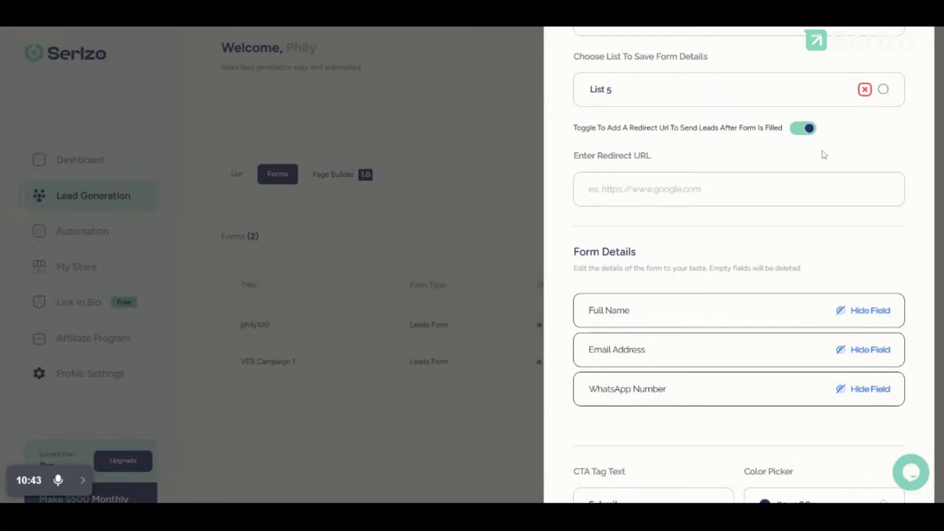
scroll(824, 155, down, 3)
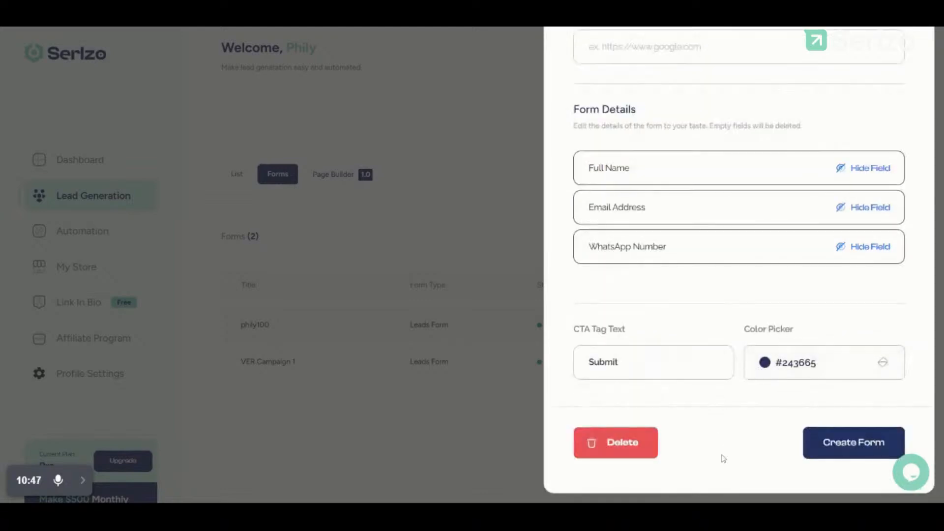
scroll(775, 297, up, 1)
scroll(775, 298, up, 6)
scroll(774, 297, down, 7)
click(808, 446)
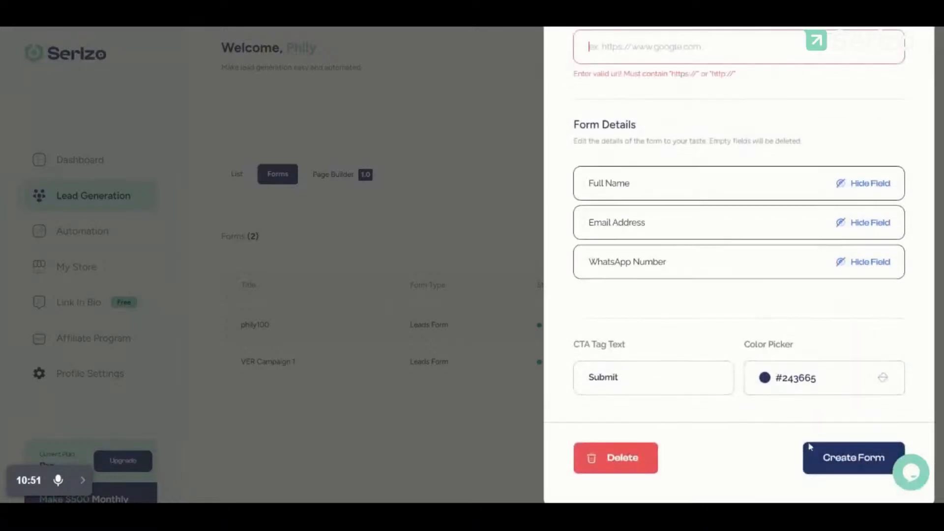
scroll(631, 103, up, 4)
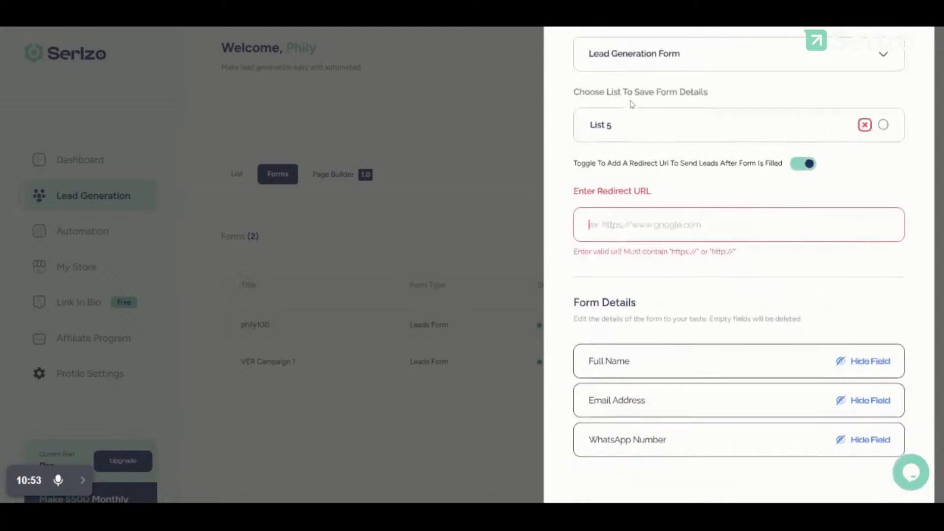
click(796, 173)
scroll(795, 177, down, 3)
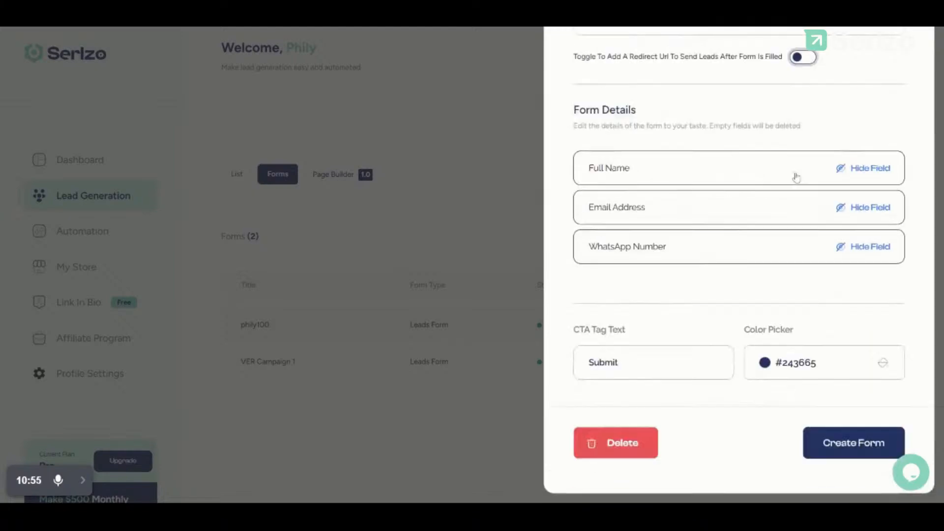
click(826, 444)
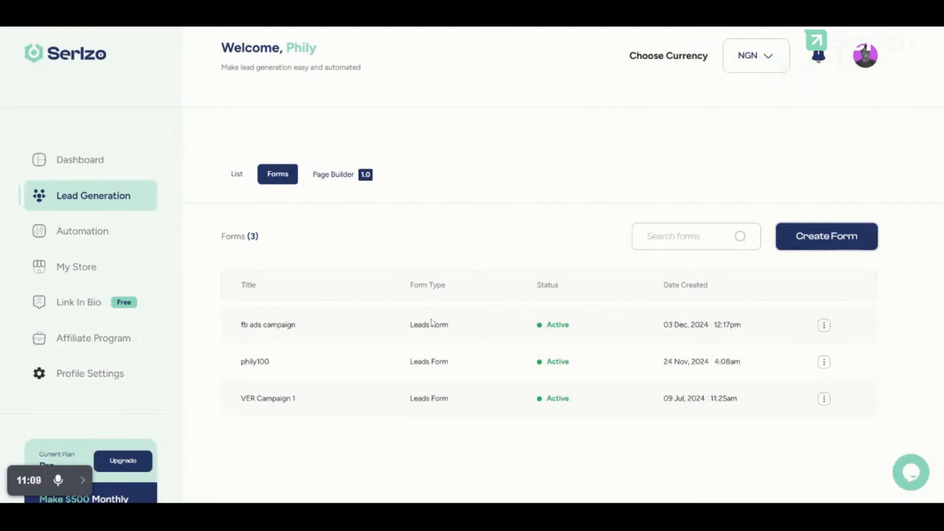
Step: Open the row options menu for the saved fb ads campaign form
click(823, 325)
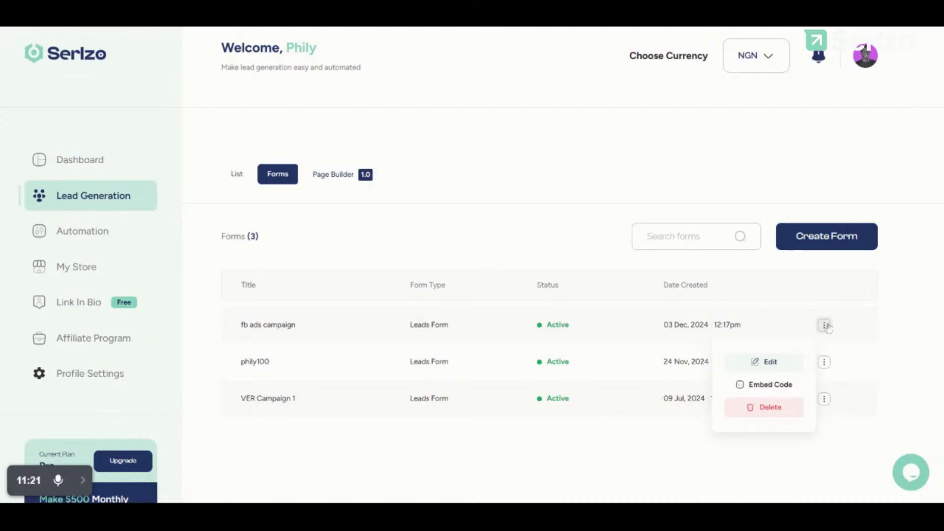
Step: Copy the fb ads campaign form's HTML embed code and close the embed window
click(762, 389)
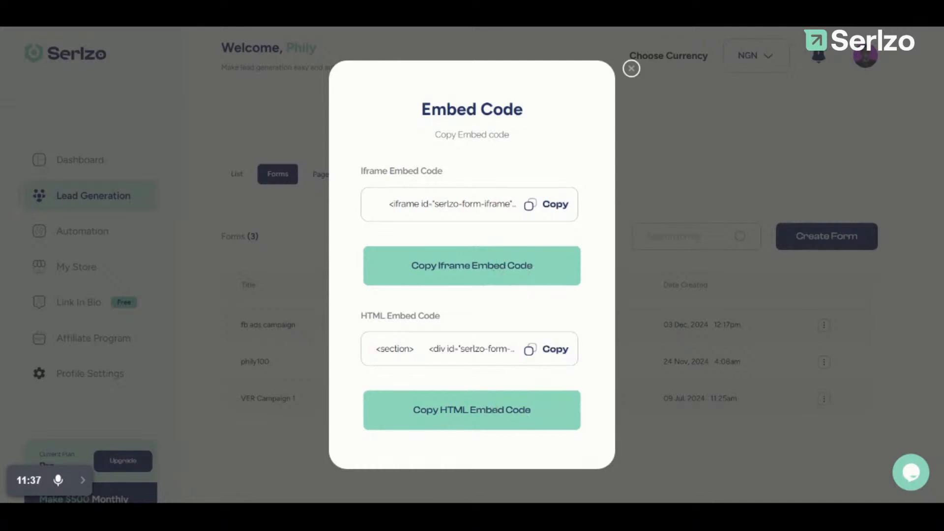
click(536, 352)
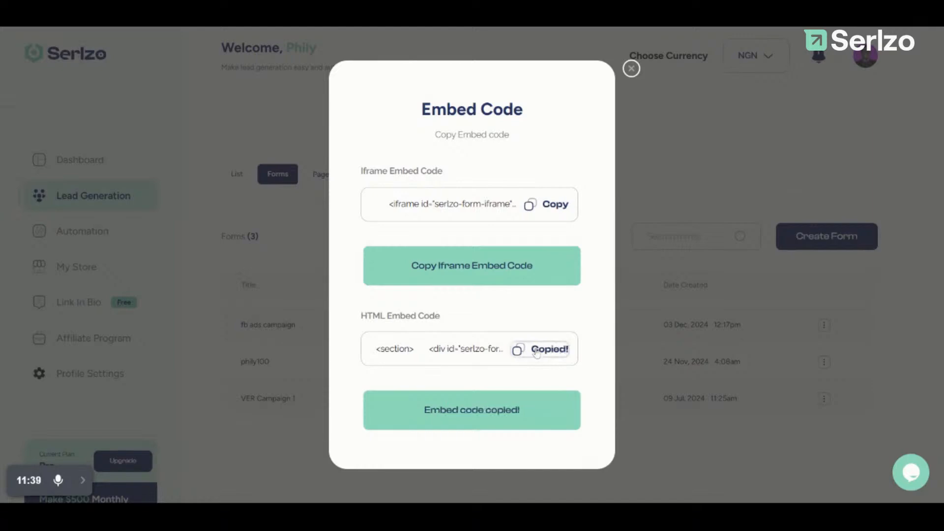
drag(673, 143, 625, 148)
click(625, 148)
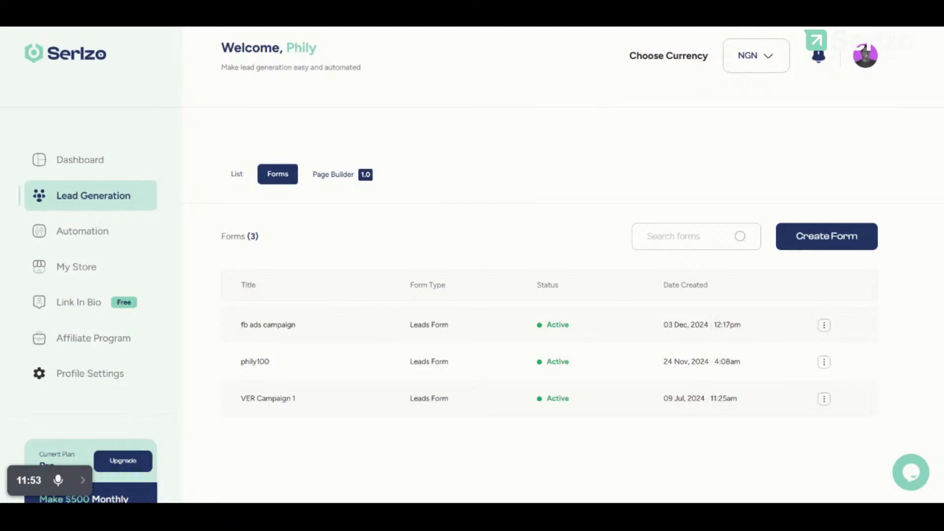
Step: Browse the Forms and Page Builder tabs, opening then closing the Create DFY Page panel
click(341, 181)
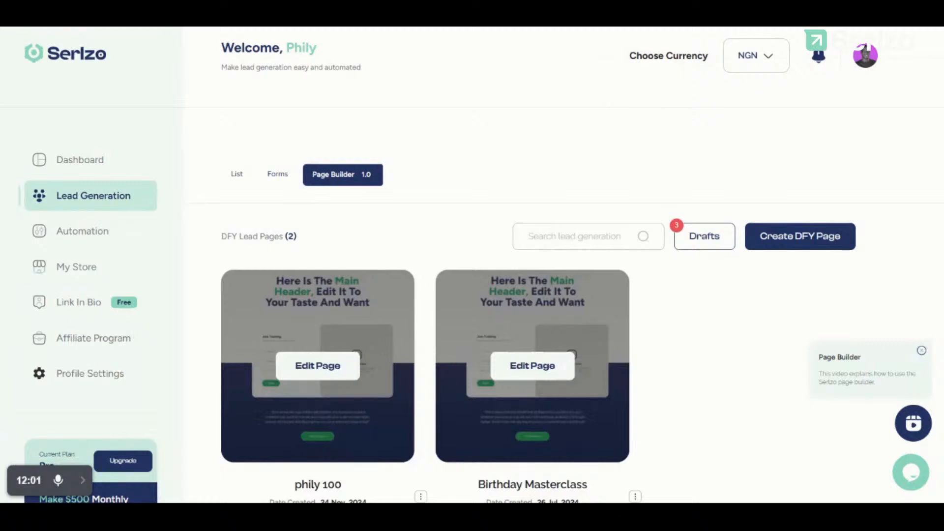
click(274, 177)
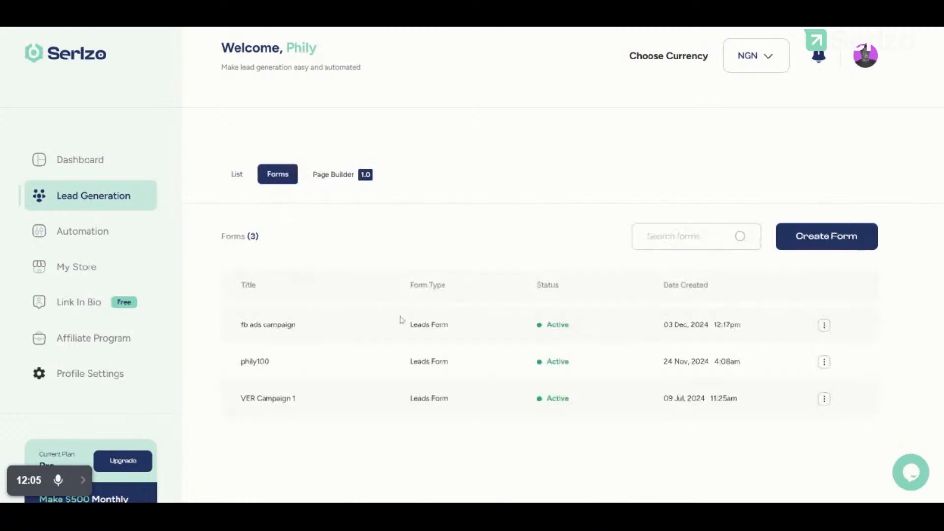
click(327, 175)
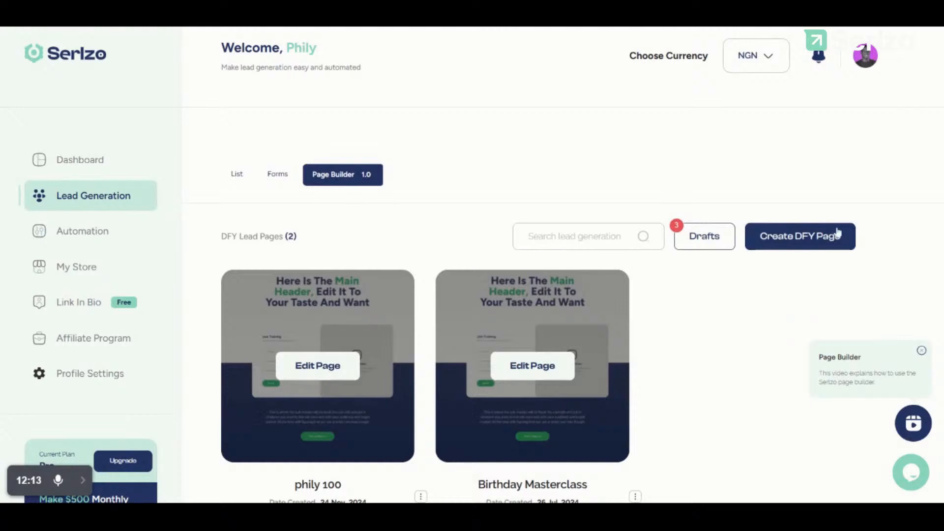
click(805, 238)
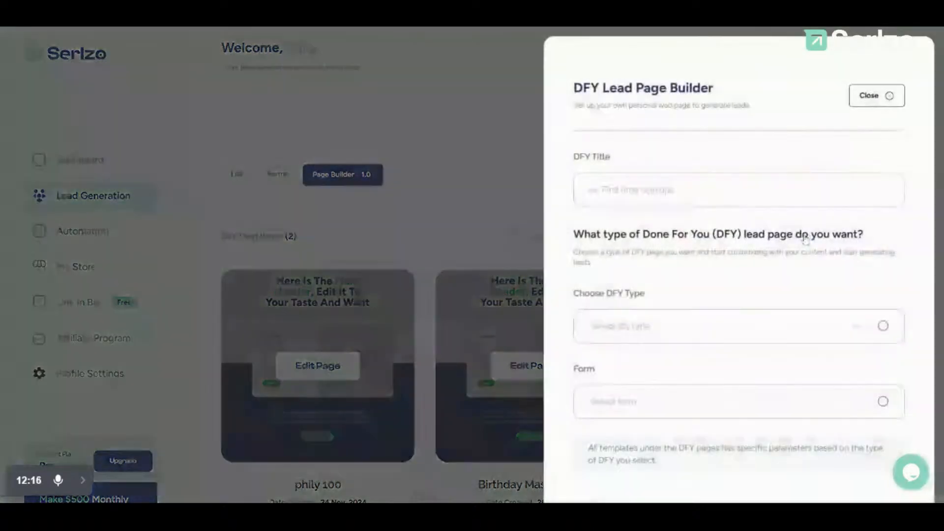
click(487, 190)
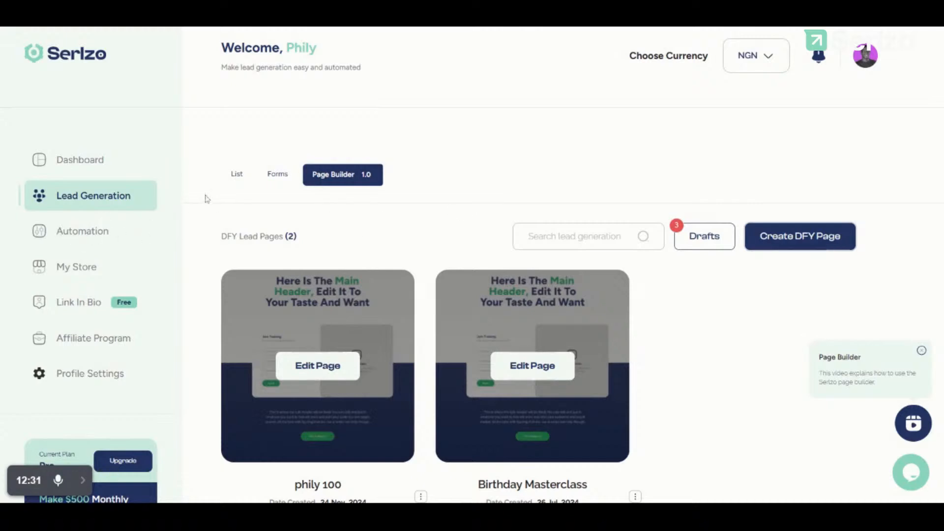
Step: Cycle through the List, Forms and Page Builder tabs, then go to Automation
click(238, 177)
click(268, 178)
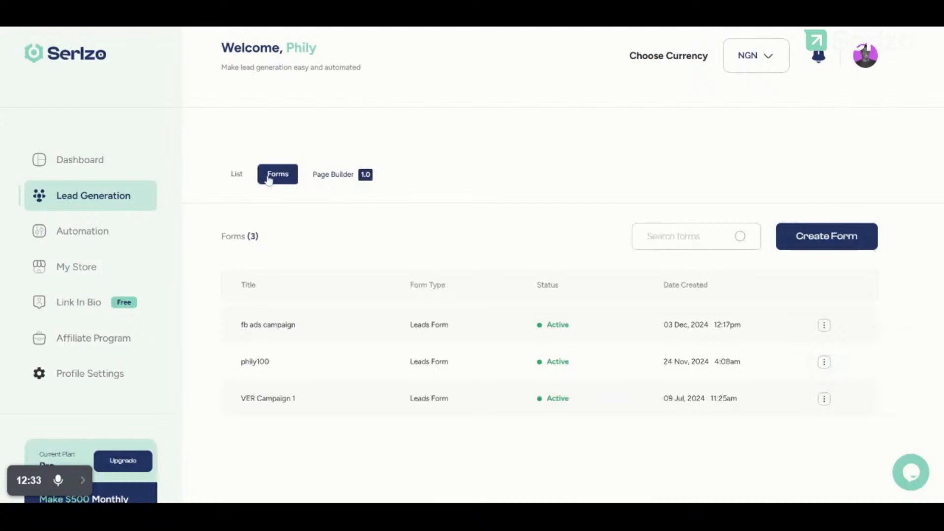
click(333, 177)
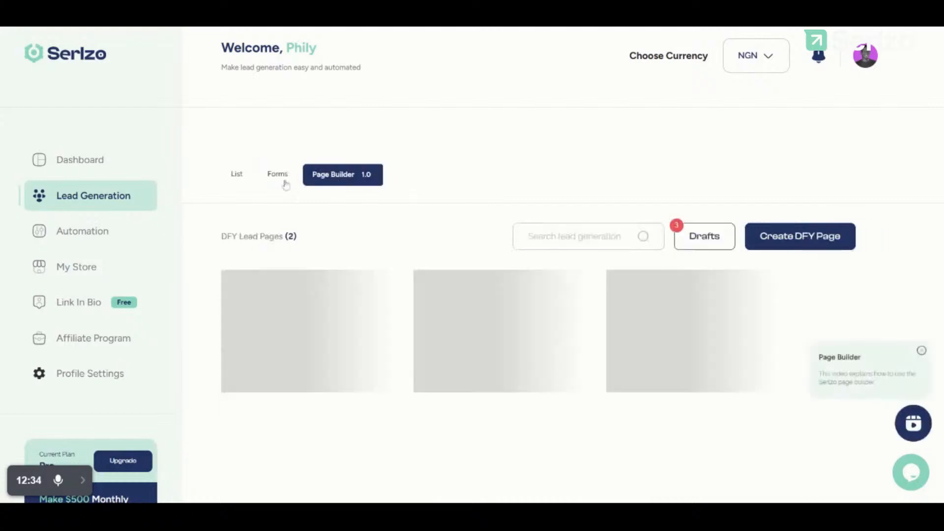
click(92, 237)
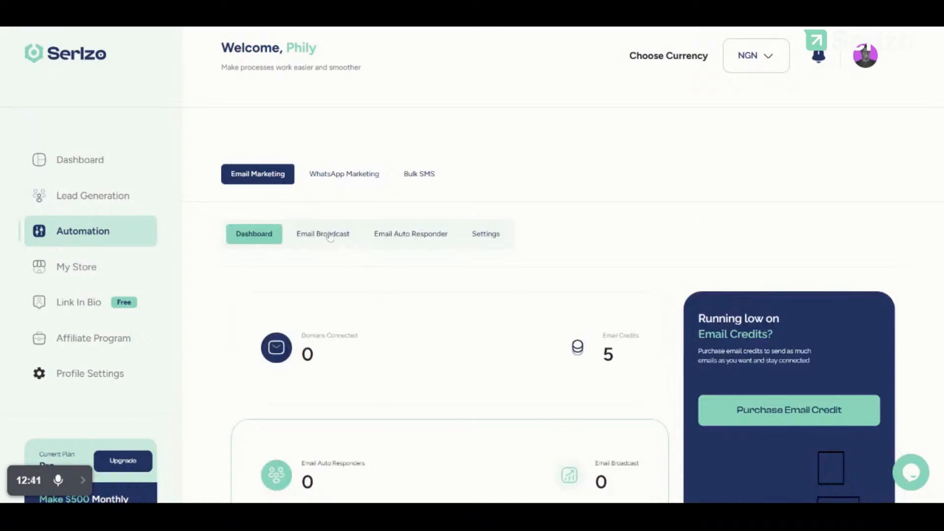
Step: Scroll through the Email Marketing stat cards: domains, email credits, auto responders and broadcasts
scroll(437, 341, down, 3)
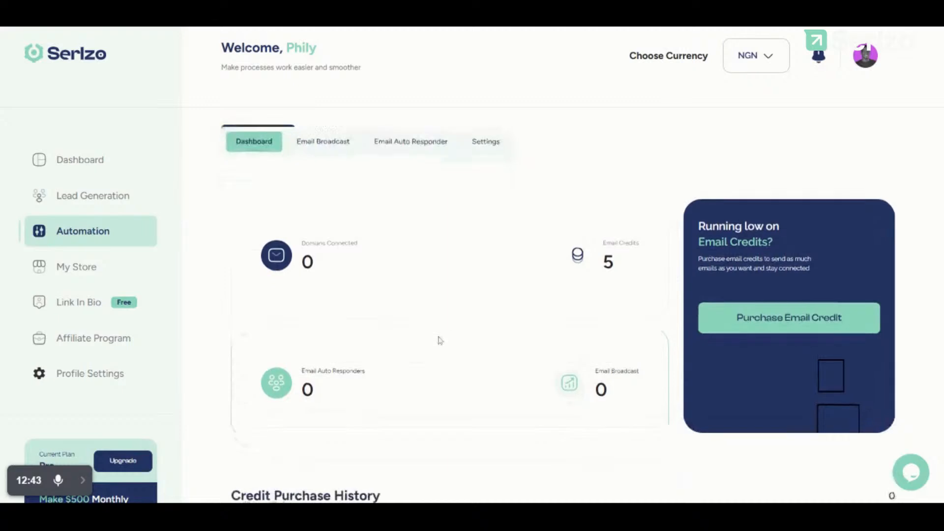
scroll(440, 340, down, 2)
scroll(440, 341, up, 3)
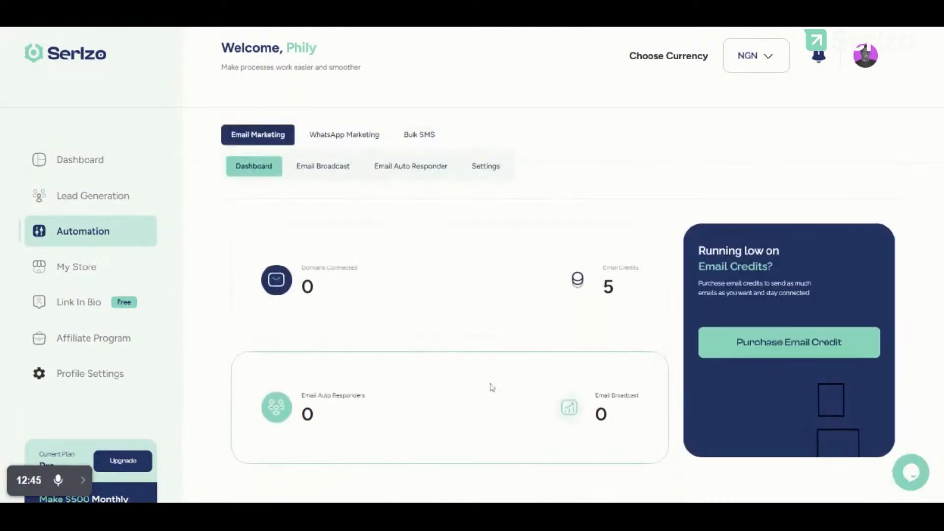
scroll(492, 390, down, 3)
scroll(492, 390, down, 1)
Step: Switch to the Email Broadcast sub-tab and start a new email with Create Email
scroll(490, 390, up, 3)
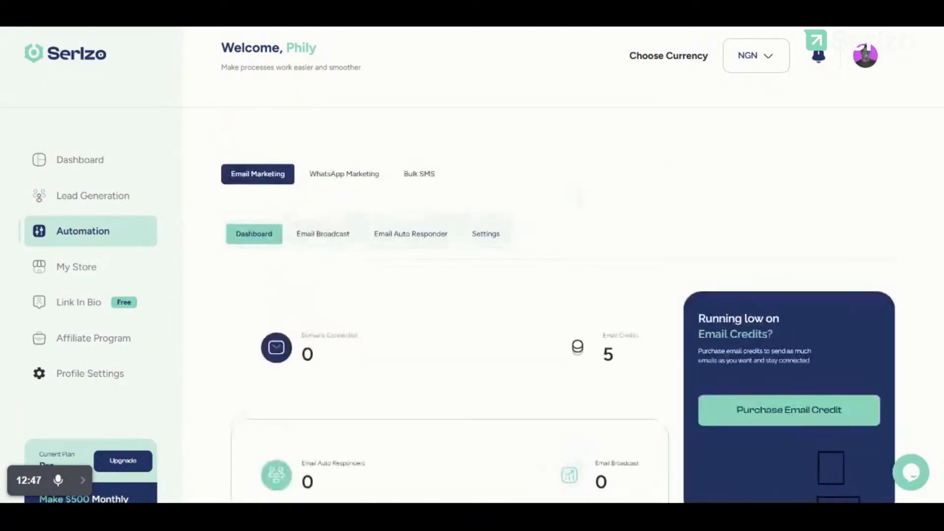
click(333, 238)
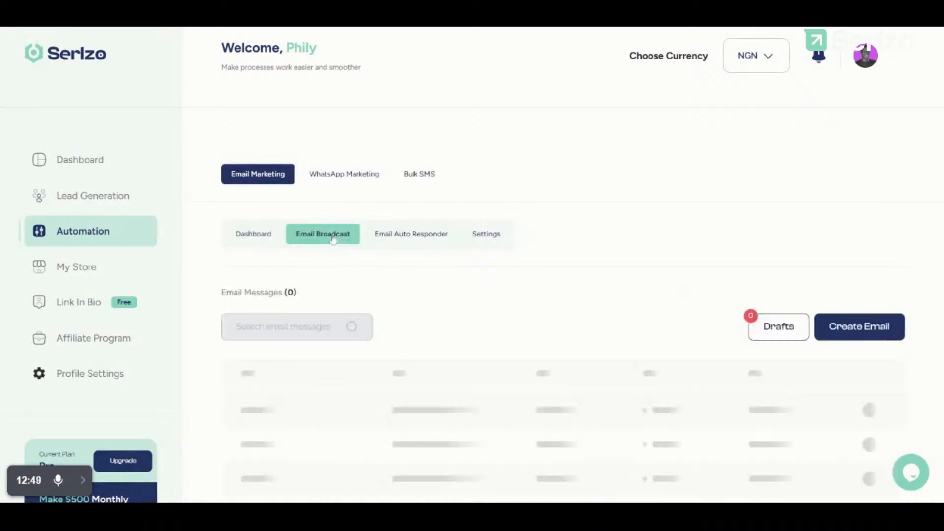
scroll(466, 318, down, 2)
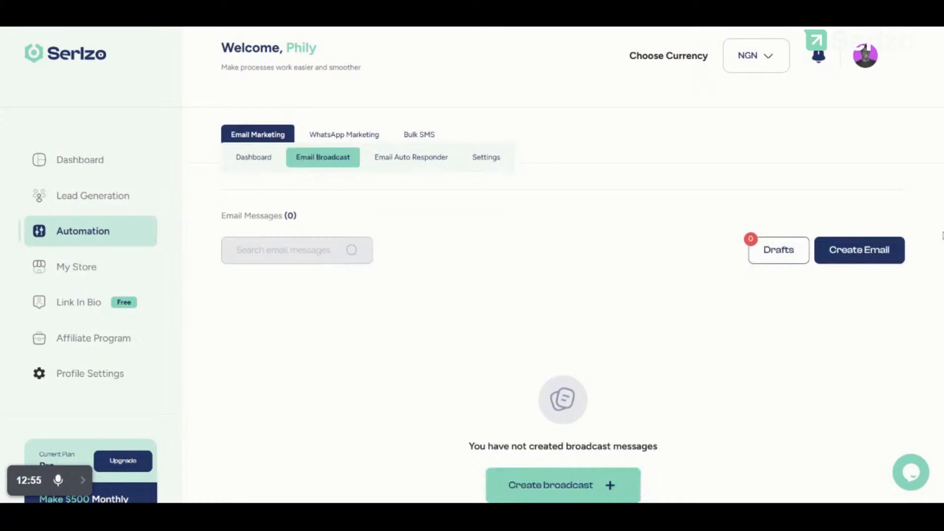
click(855, 248)
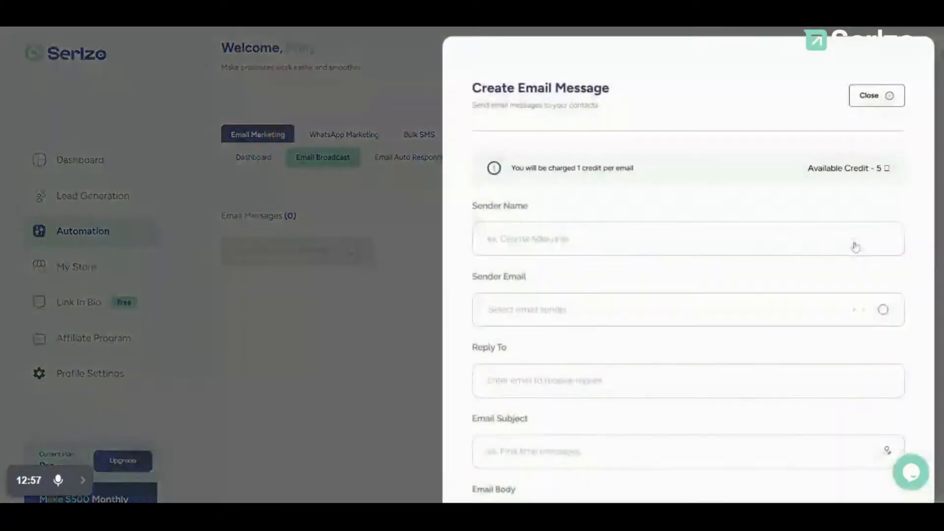
Step: Try Sender Name and the Sender Email dropdown, find no sender email, and scroll the form
click(688, 239)
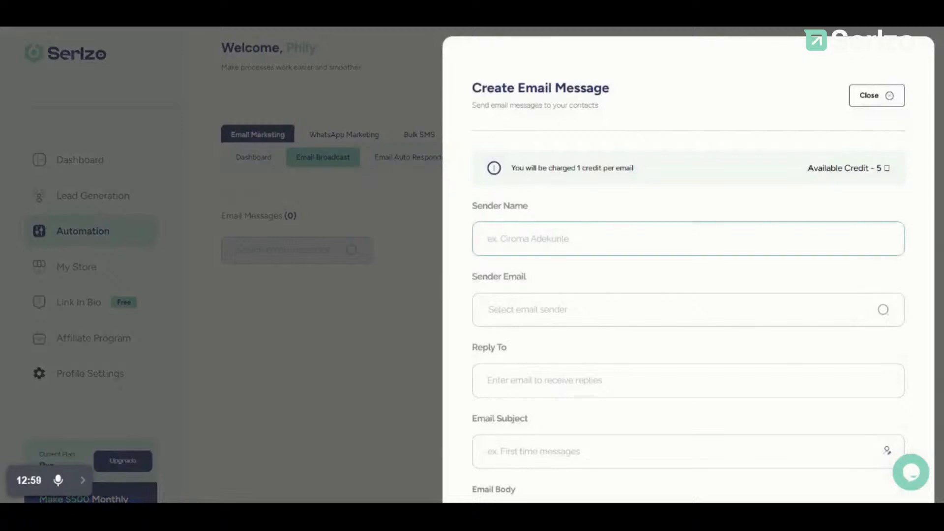
click(758, 312)
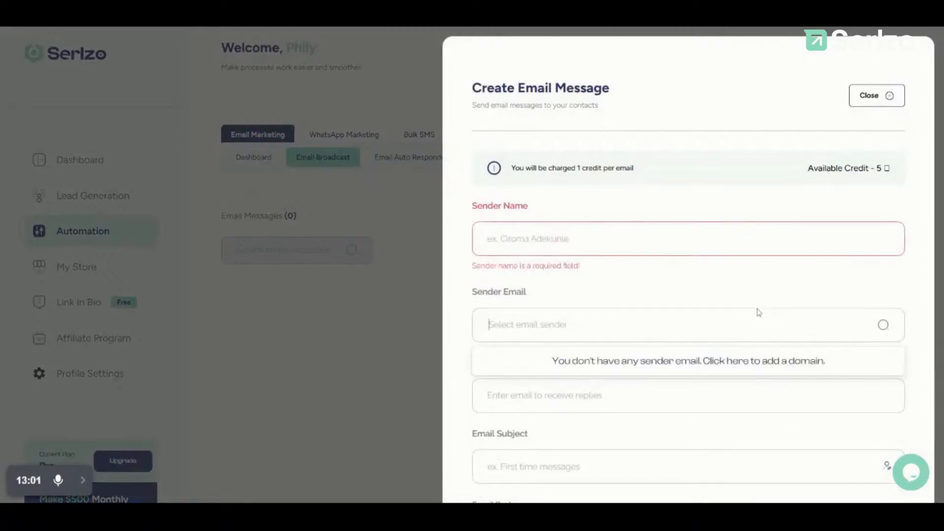
scroll(758, 312, down, 2)
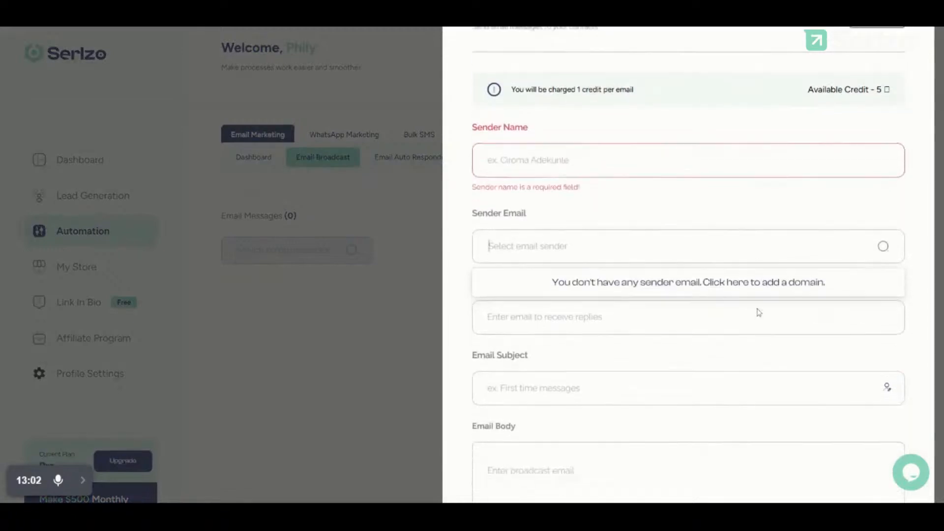
click(652, 200)
scroll(528, 275, down, 10)
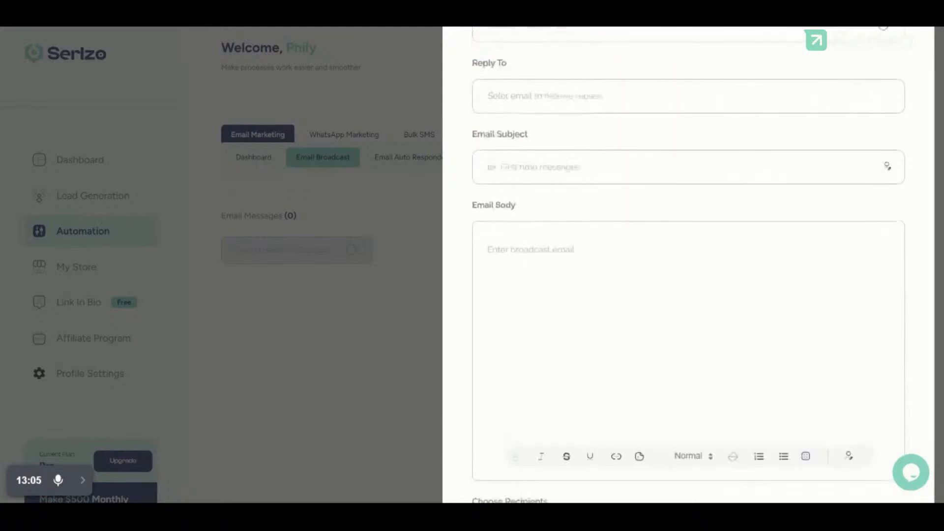
scroll(688, 265, down, 1)
scroll(689, 265, up, 10)
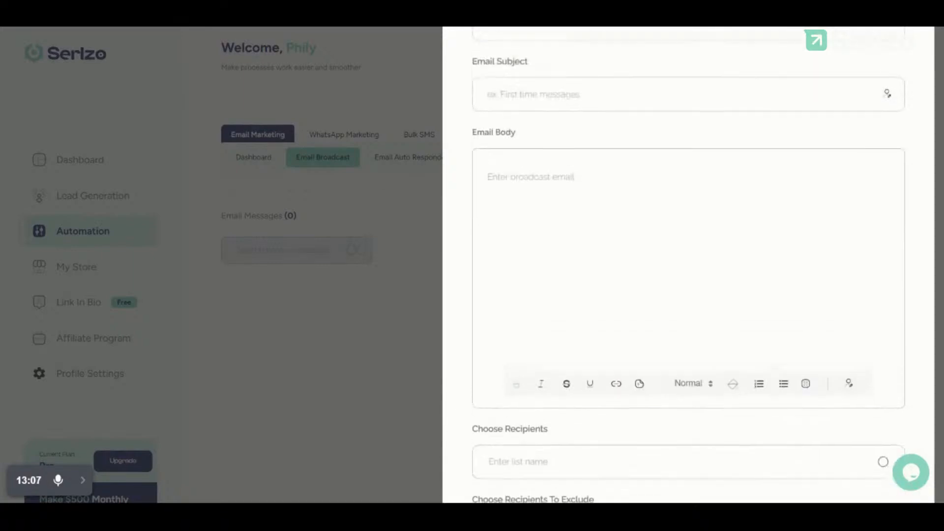
scroll(688, 265, up, 1)
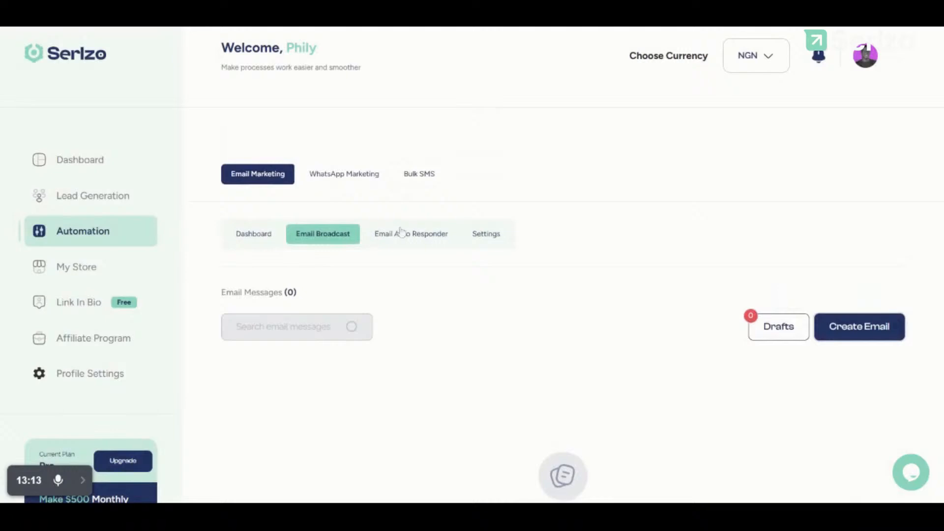
Step: Tour the Auto Responder, Broadcast, Dashboard and Settings email sub-tabs, then switch to WhatsApp Marketing
click(396, 239)
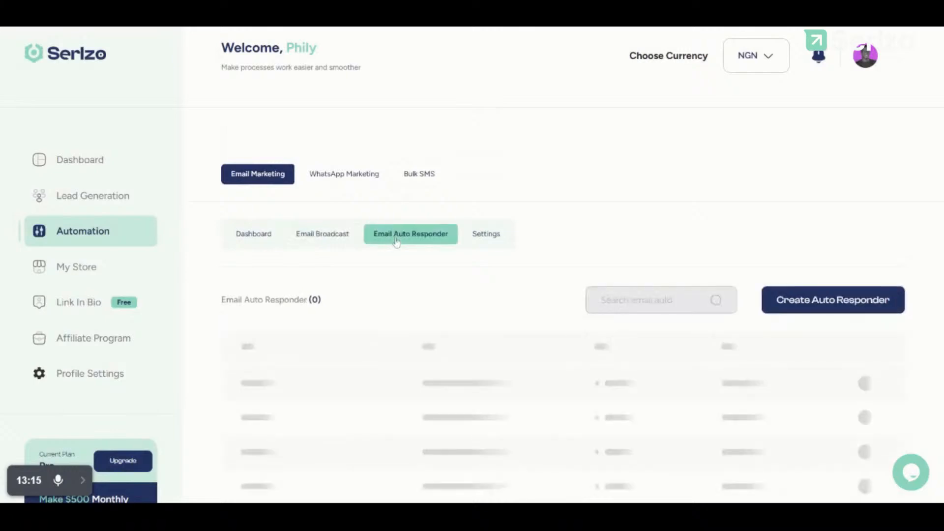
click(321, 240)
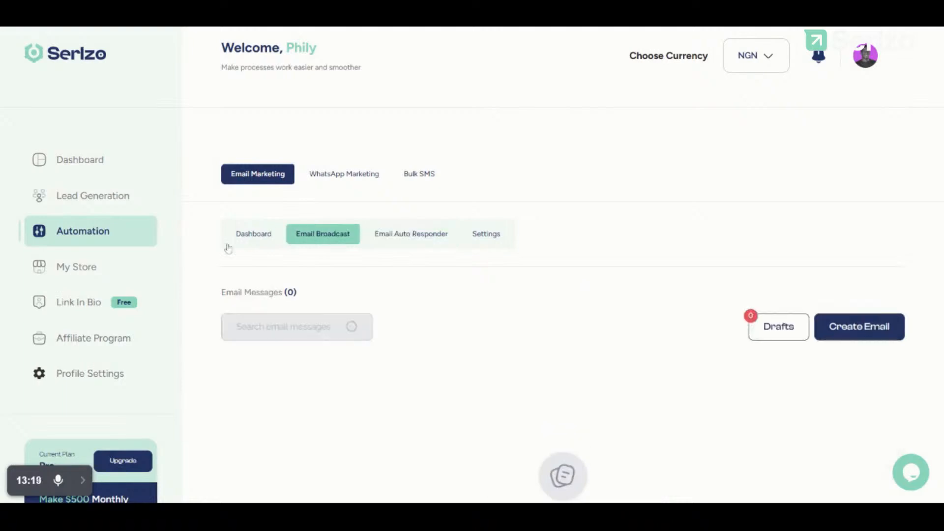
click(261, 244)
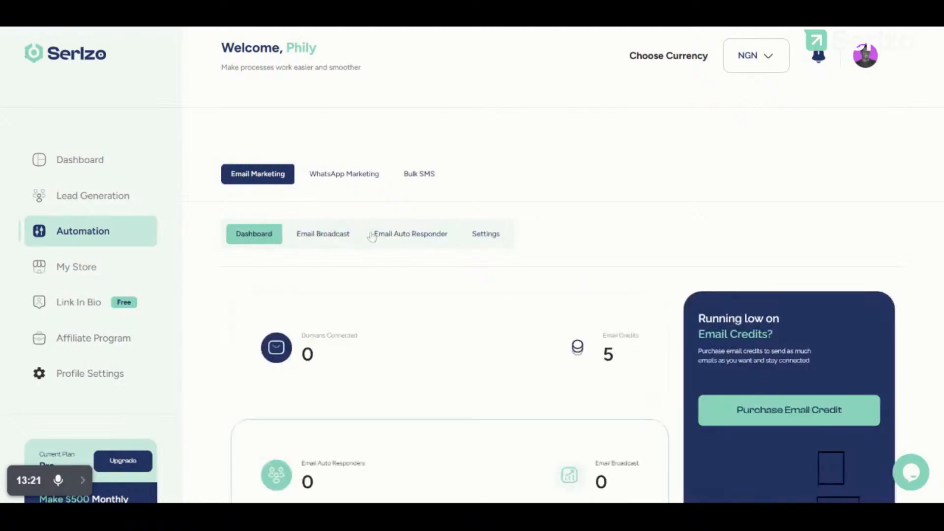
click(423, 236)
click(494, 238)
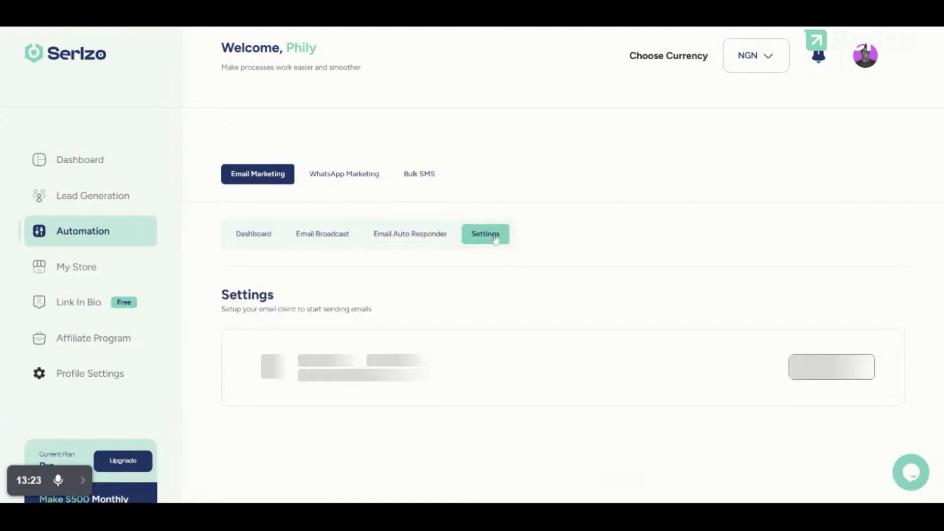
click(307, 240)
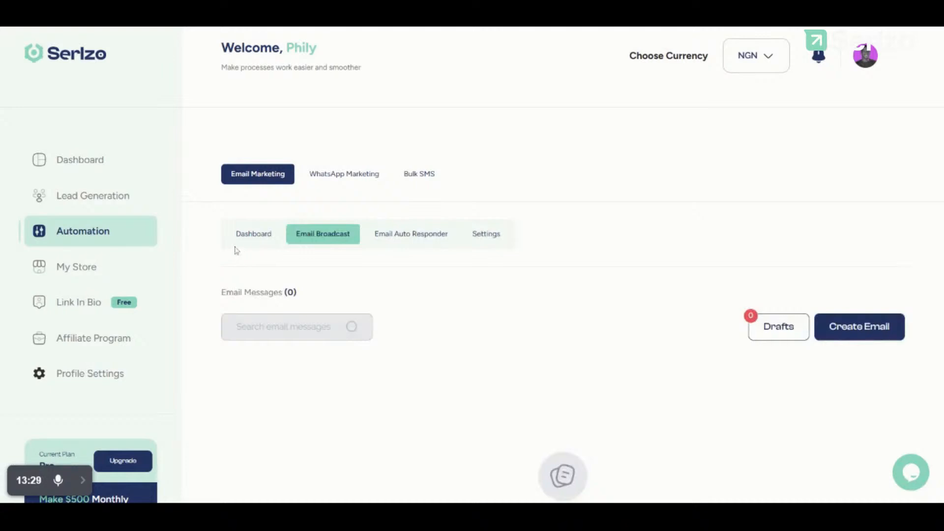
click(249, 236)
click(344, 175)
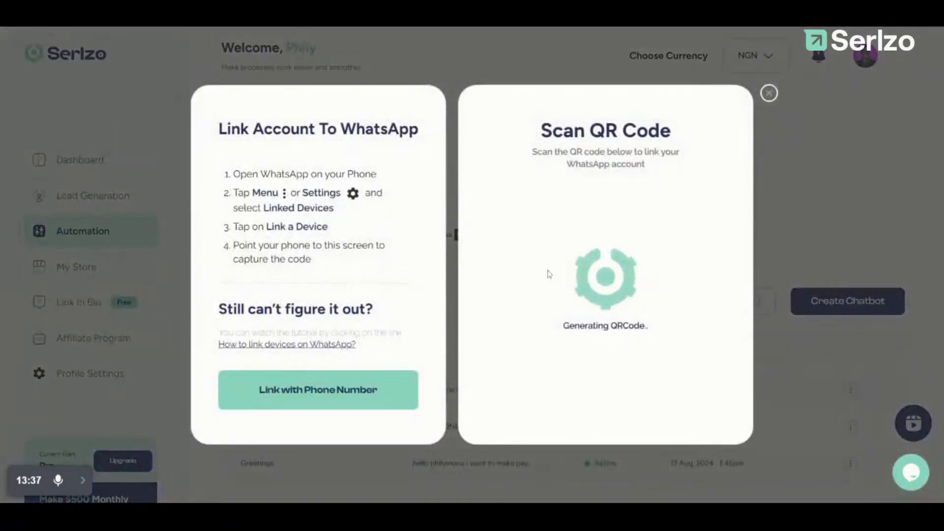
Step: Dismiss the WhatsApp linking prompt and show the Whatsapp Broadcast list of 30 delivered broadcasts
click(769, 93)
scroll(384, 344, down, 2)
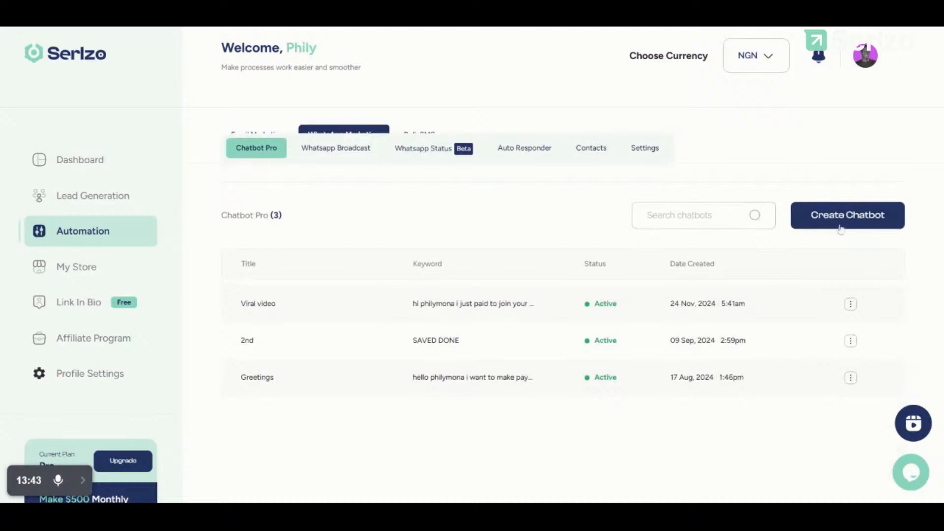
click(330, 150)
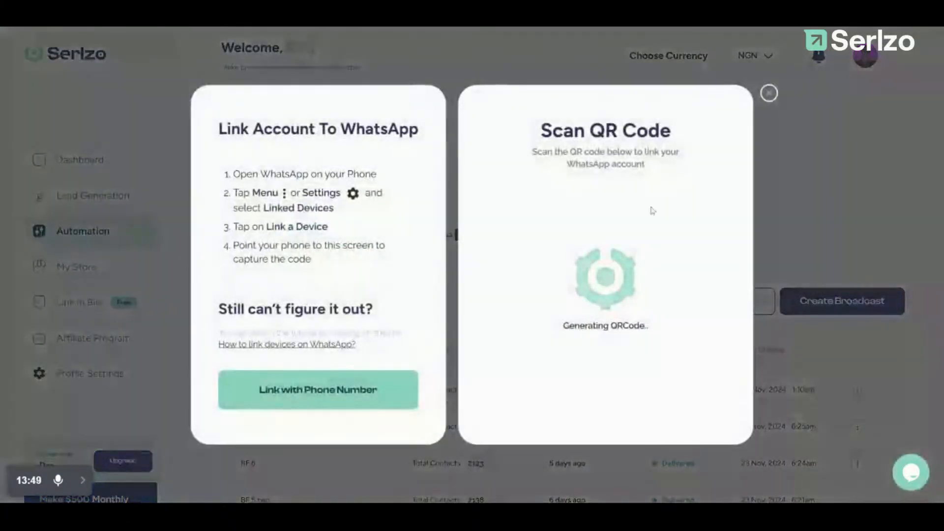
click(768, 93)
scroll(408, 299, down, 2)
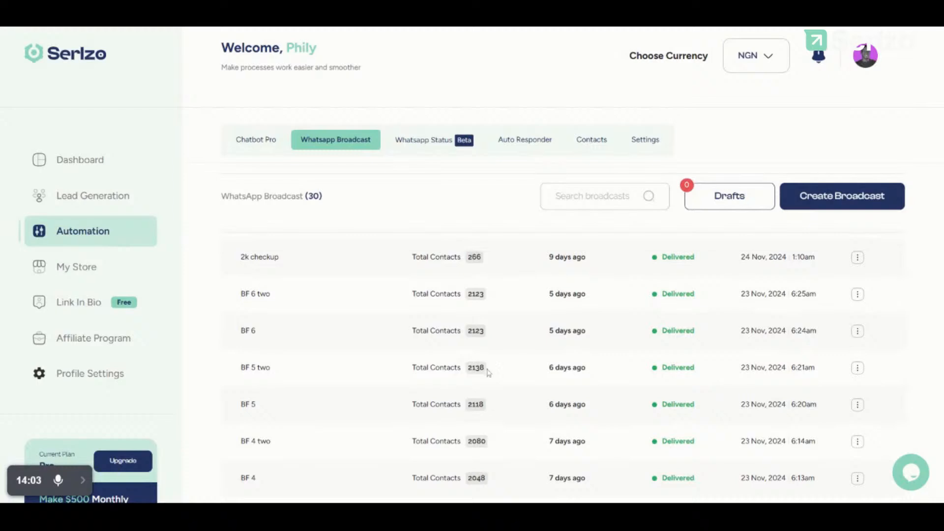
Step: Scroll through the 30 delivered WhatsApp broadcasts, then start a new one with Create Broadcast
scroll(471, 361, down, 1)
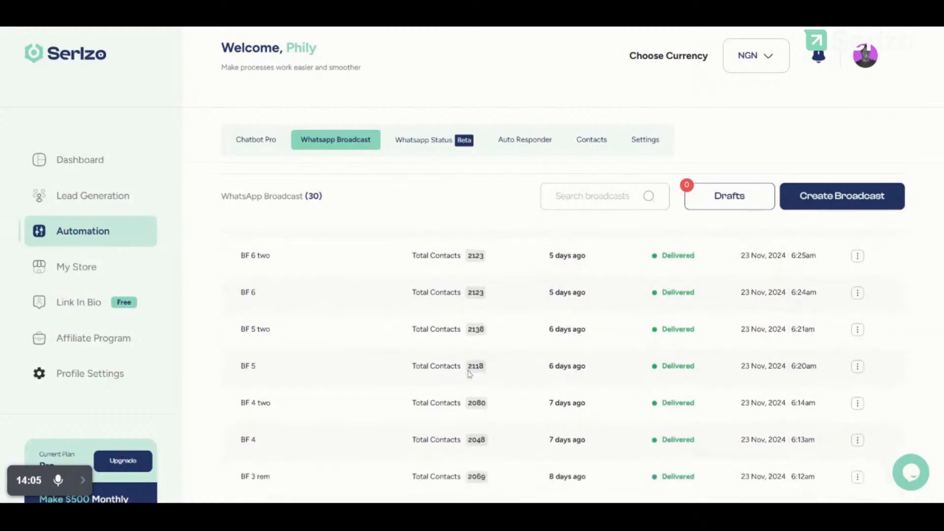
scroll(469, 374, down, 2)
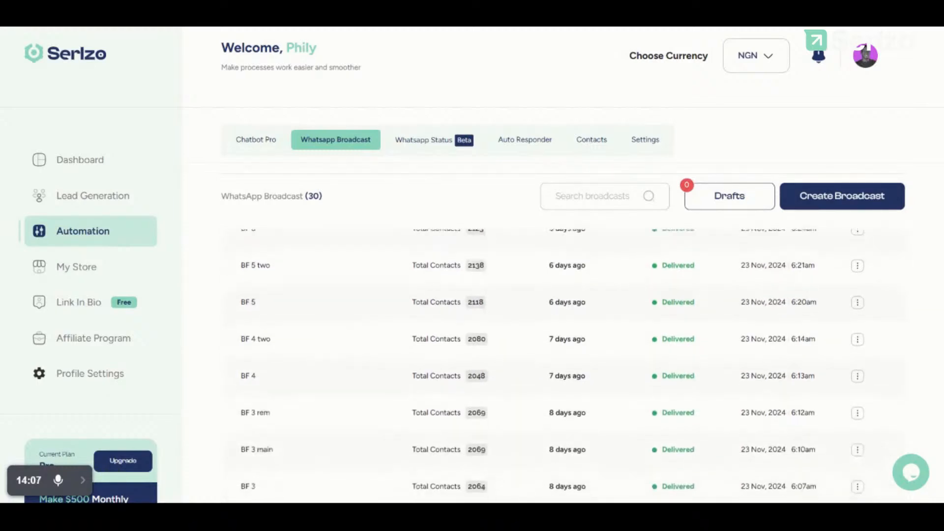
scroll(551, 359, down, 3)
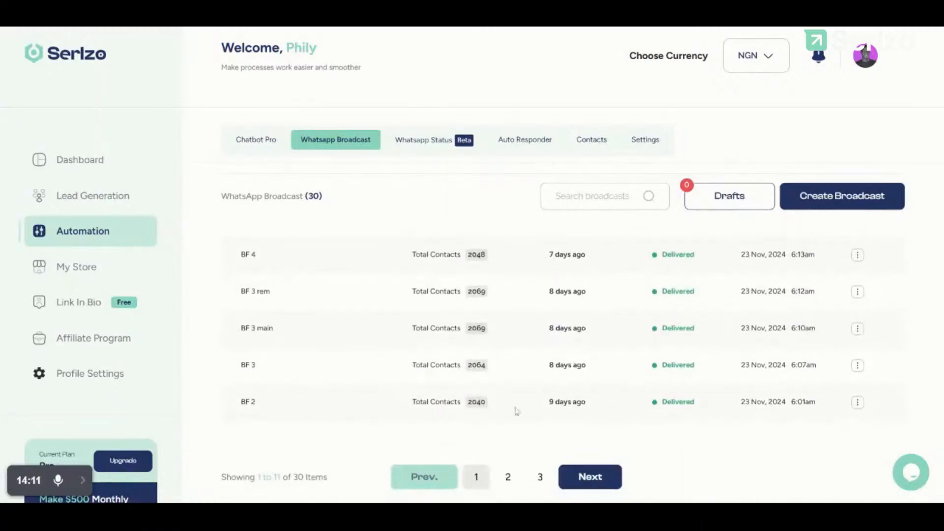
scroll(455, 414, up, 3)
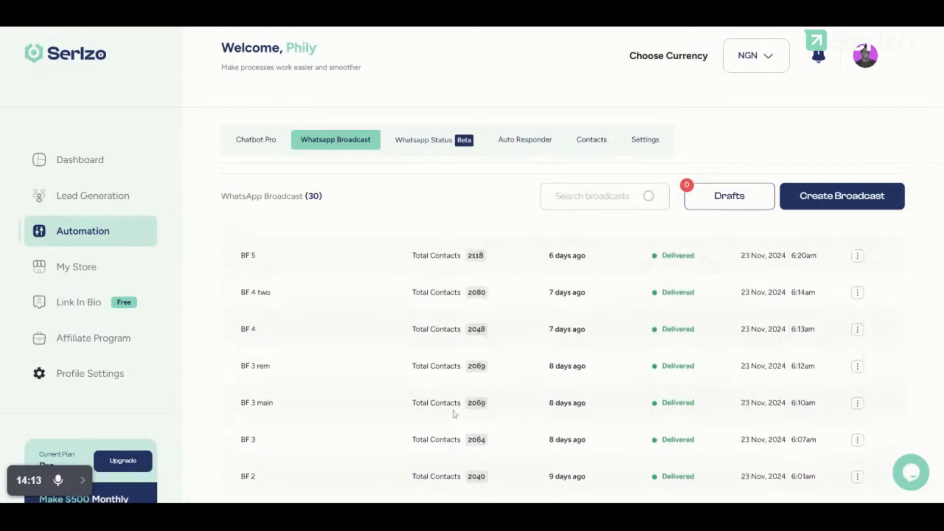
scroll(563, 367, up, 1)
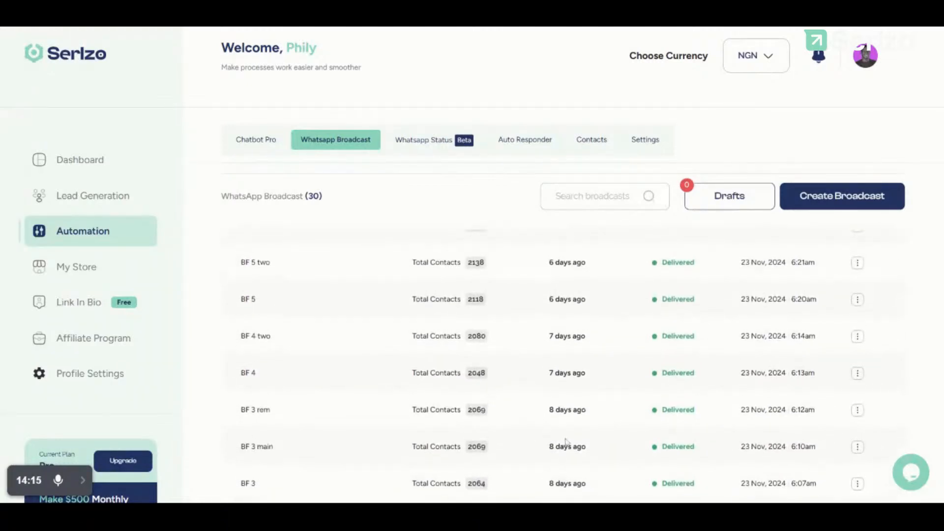
scroll(565, 441, down, 3)
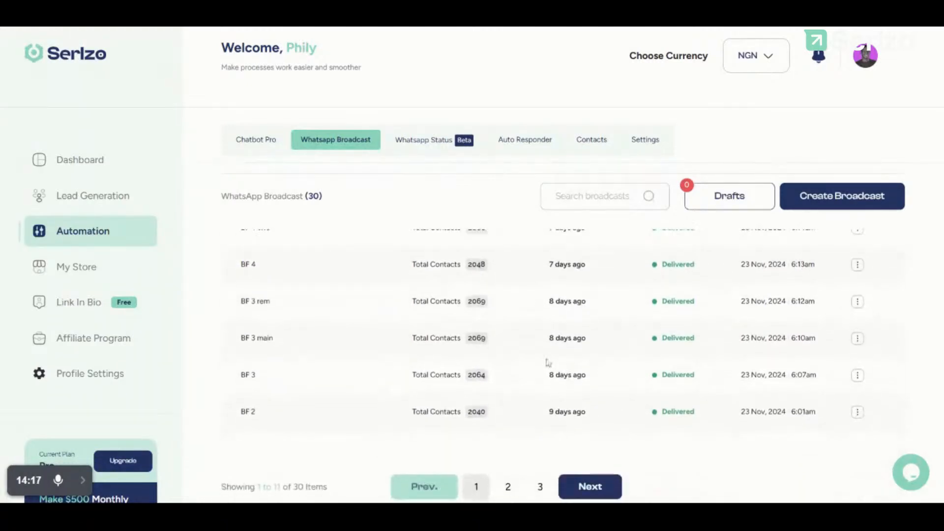
scroll(548, 363, up, 1)
scroll(541, 363, up, 2)
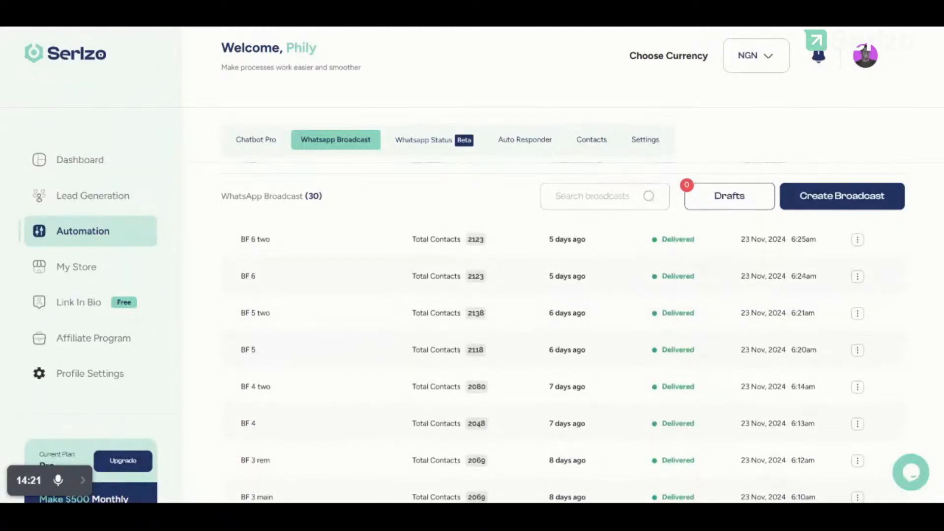
scroll(541, 344, up, 3)
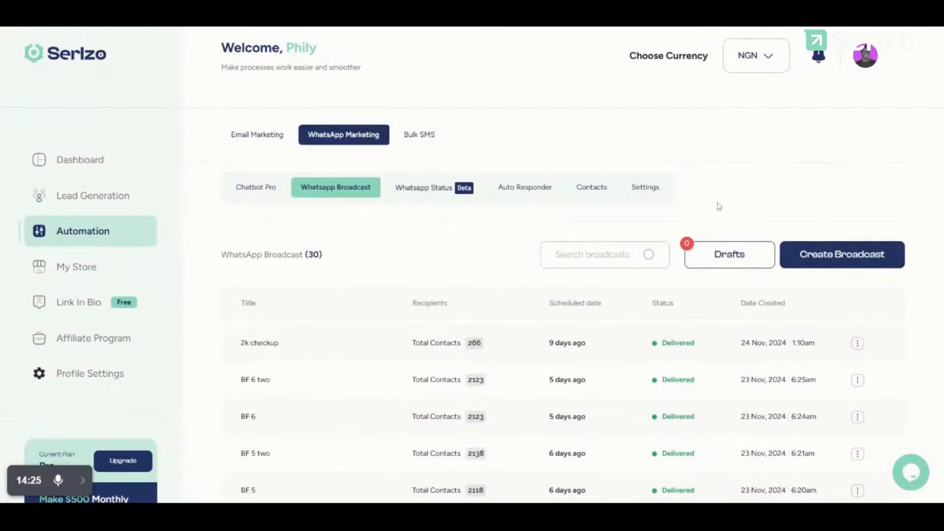
click(846, 261)
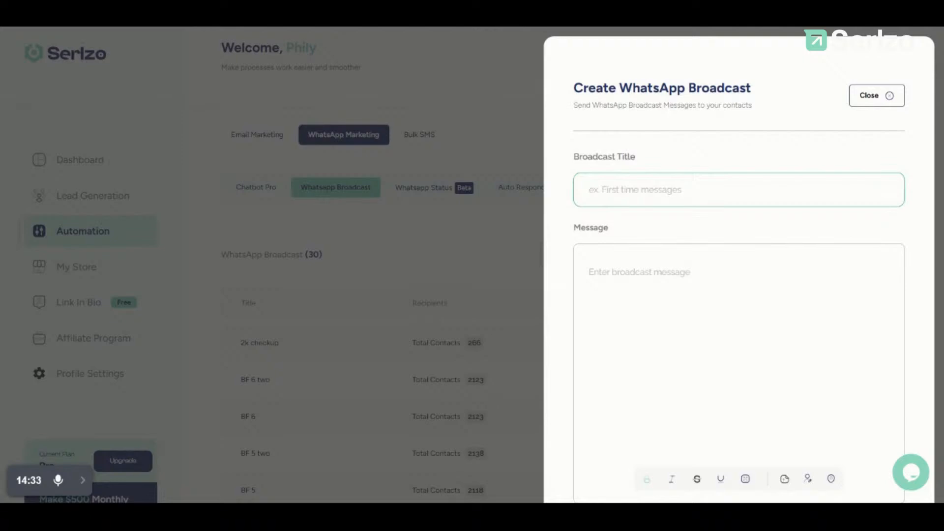
Step: Title the broadcast 'Fb ads campaign' and begin its message with 'hi'
text(Fb ads campaign)
click(639, 272)
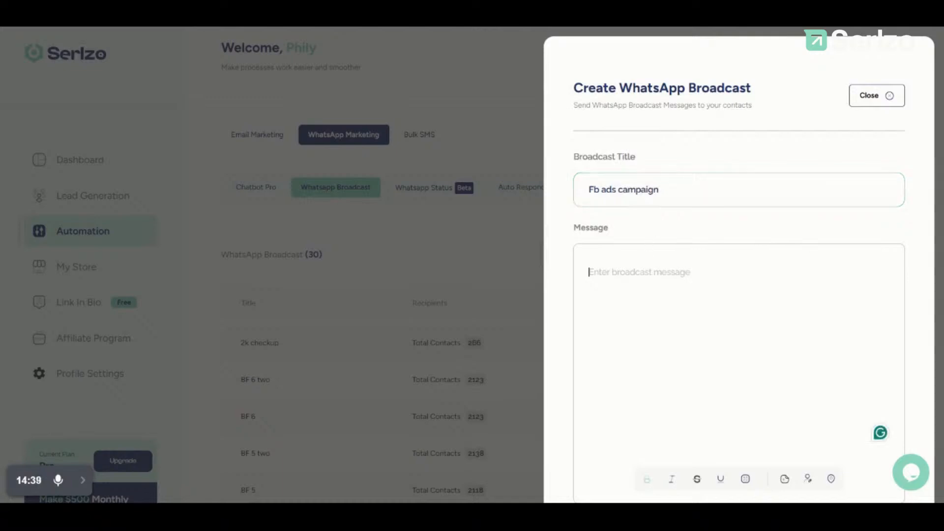
scroll(739, 344, down, 3)
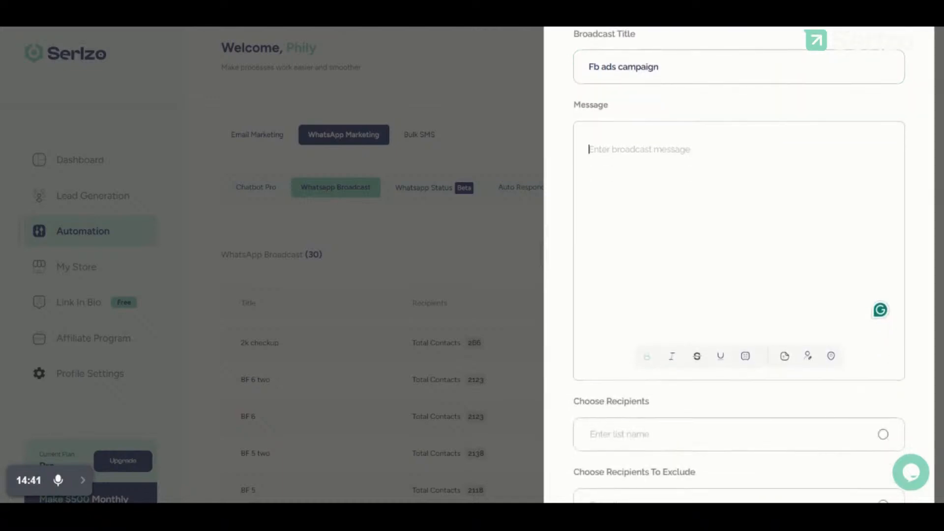
text(yfhusa)
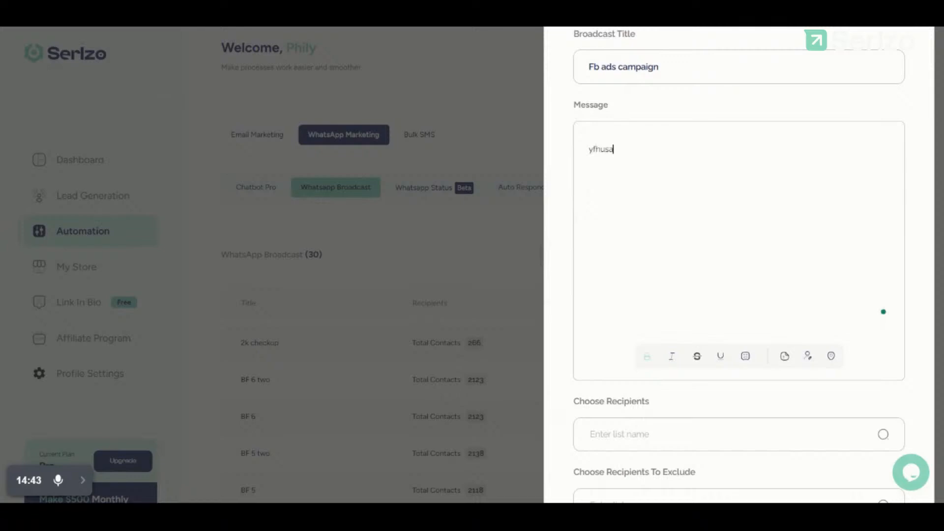
key(BackSpace)
key(BackSpace)
text(H)
Step: Insert the First Name placeholder, then add a new line of placeholder text
click(807, 357)
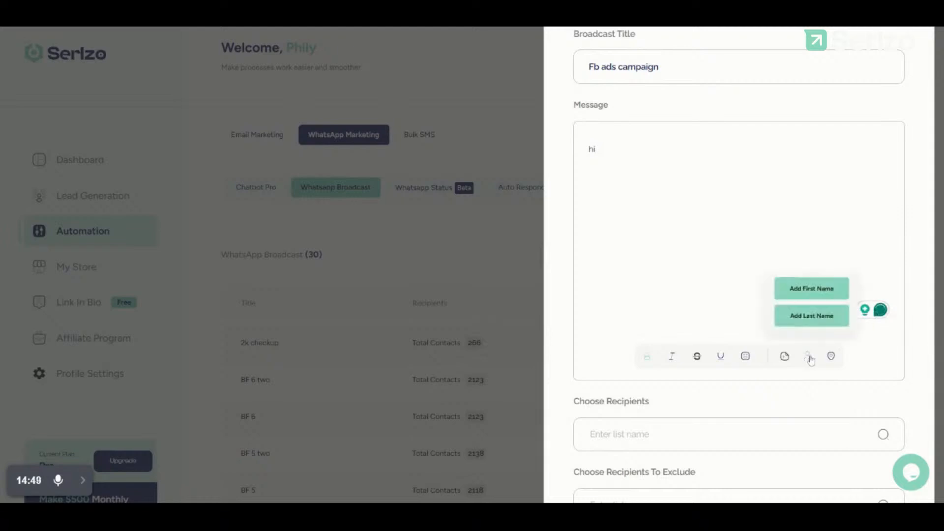
click(822, 288)
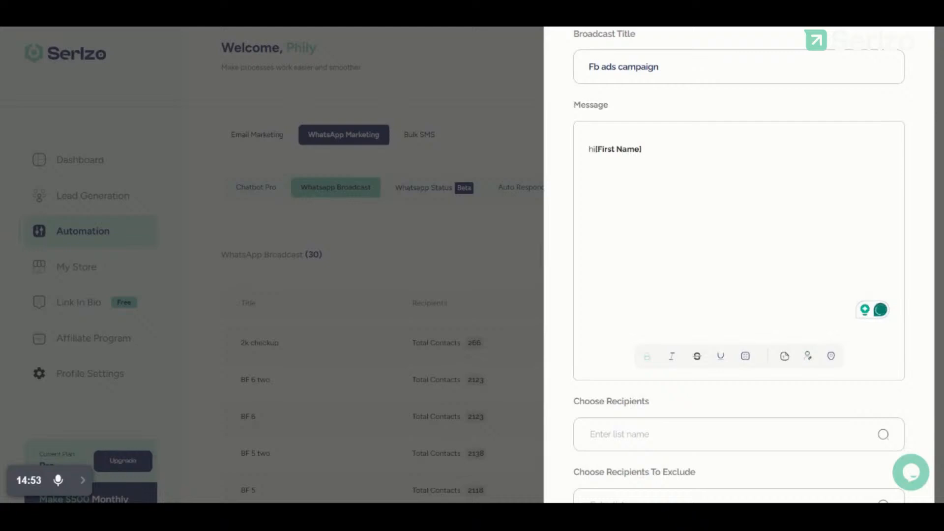
key(Return)
text(ecgcbdCUWEVCYSUICWIEUCBSUCIBEDS)
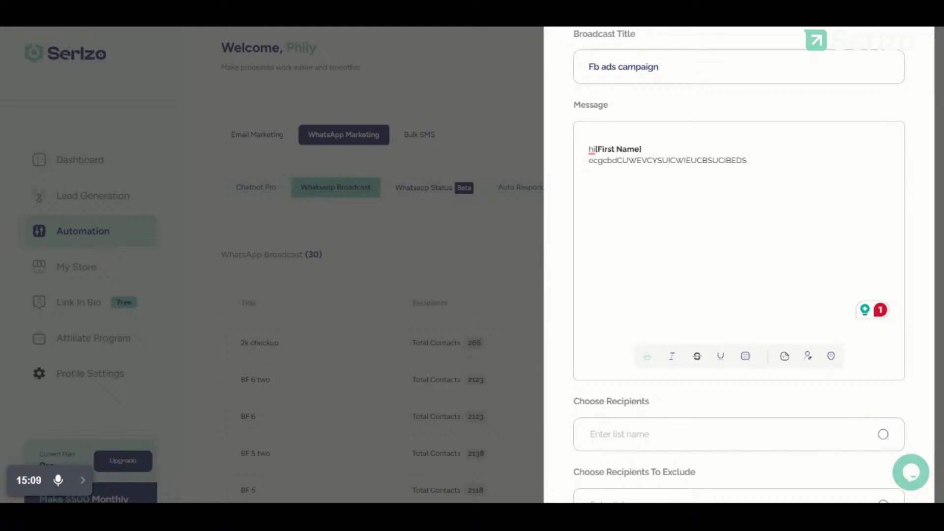
scroll(739, 264, down, 5)
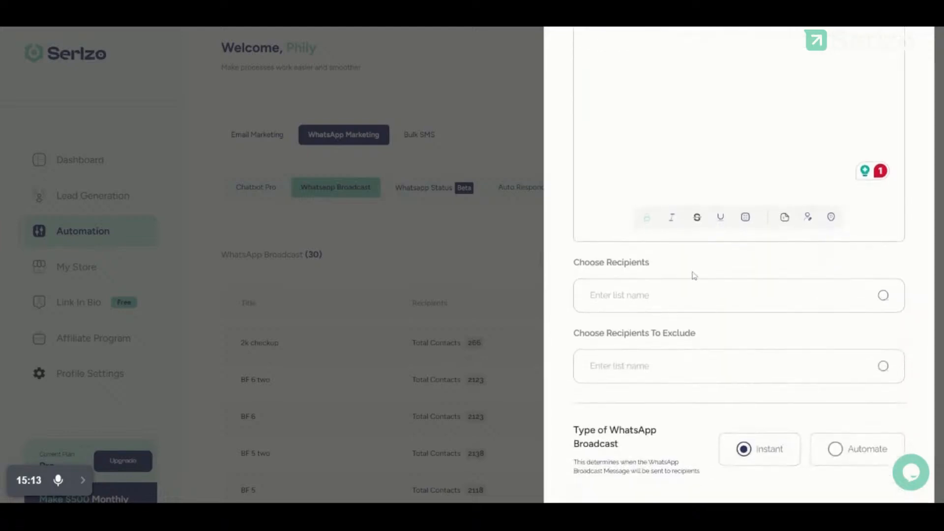
Step: Add List 5, 2k Paid, VER flow 5 and VER flow 4 as broadcast recipients
click(670, 295)
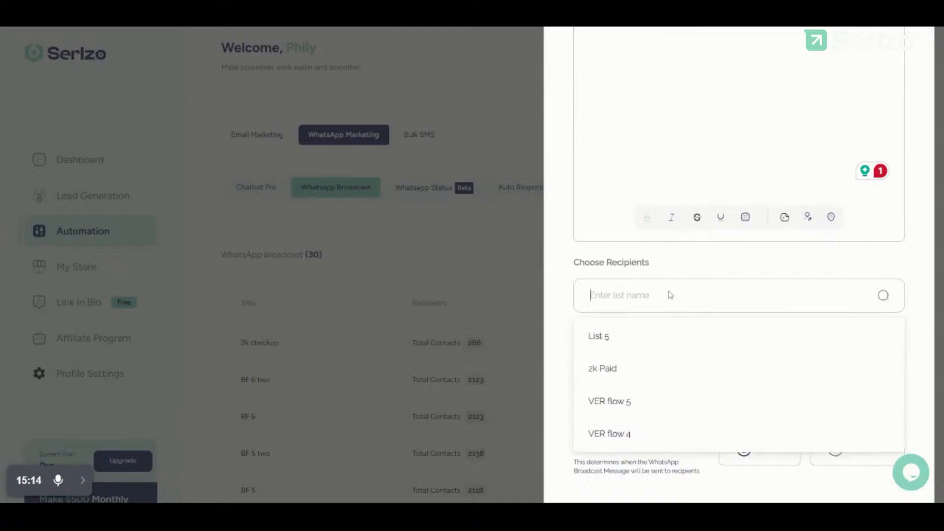
click(612, 344)
click(718, 308)
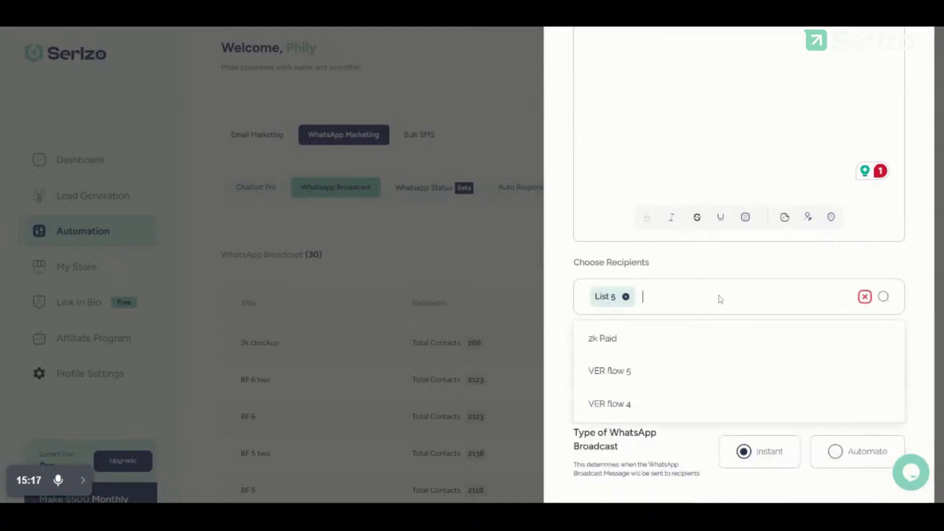
click(649, 344)
click(721, 312)
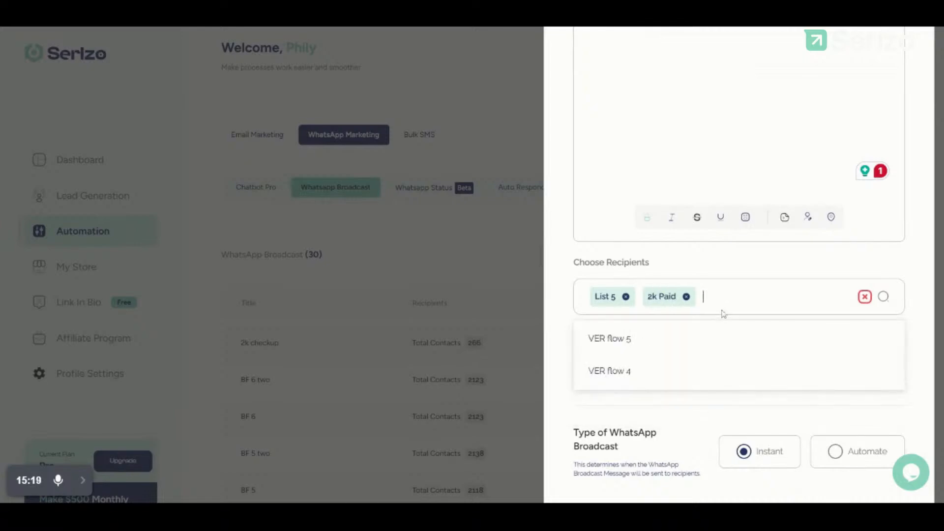
click(685, 351)
click(790, 301)
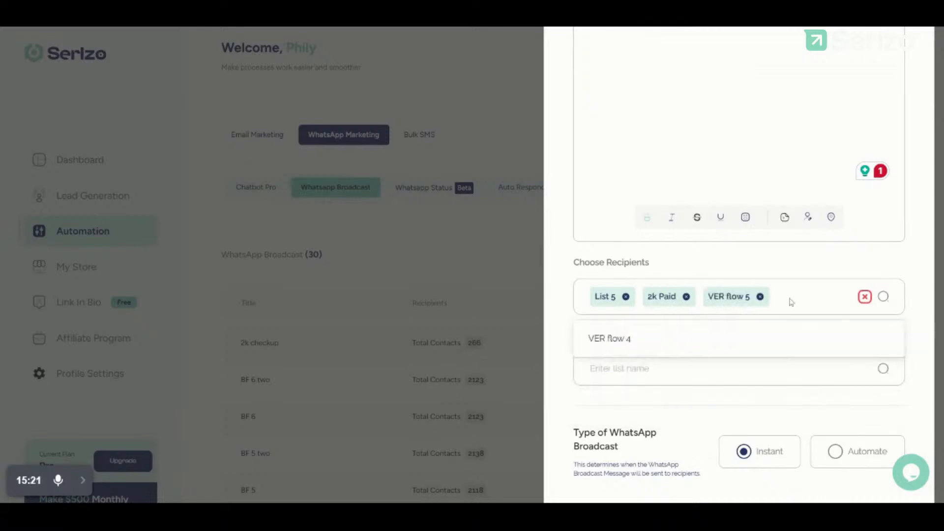
click(718, 351)
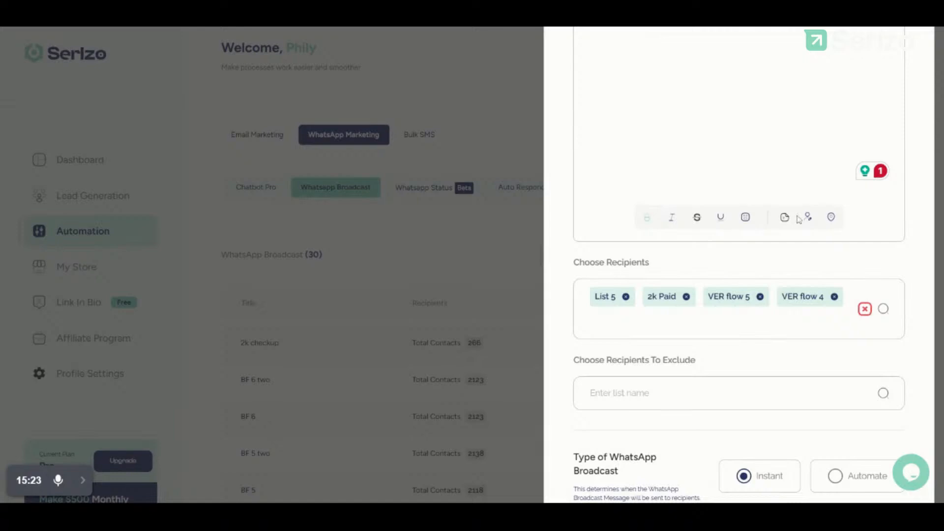
Step: Remove VER flow 4, VER flow 5 and 2k Paid, keeping only List 5, with no excluded lists
click(834, 297)
click(759, 297)
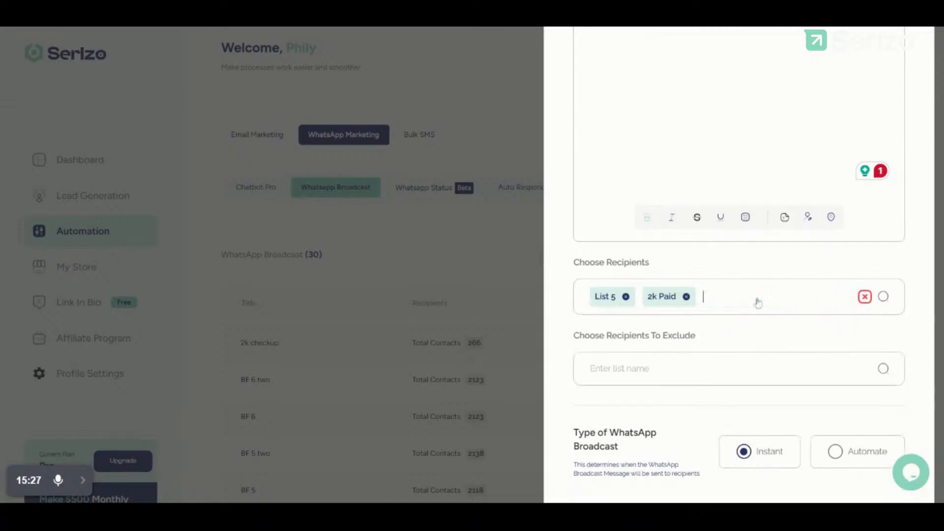
click(685, 297)
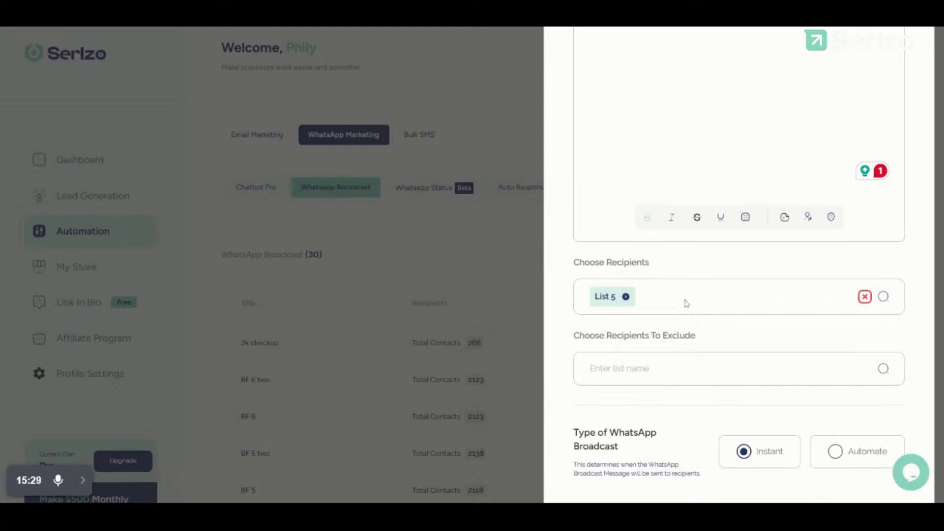
click(662, 369)
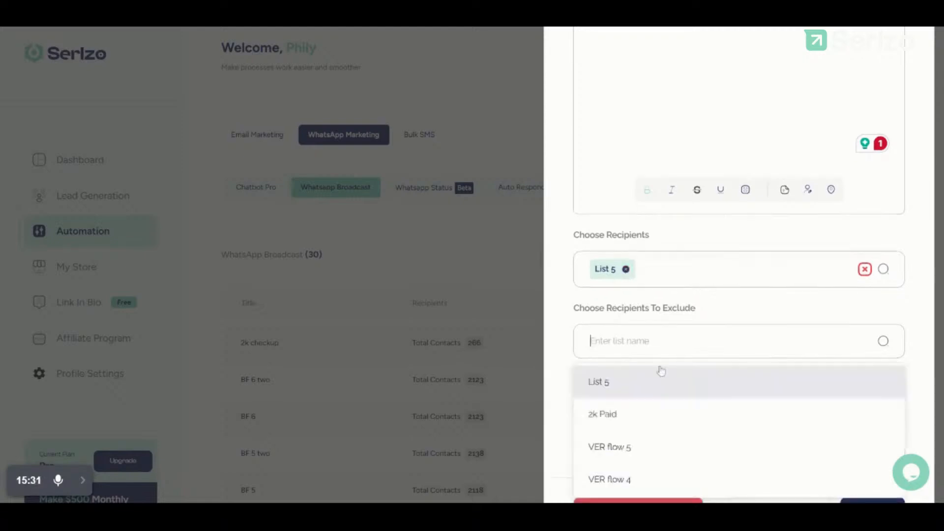
click(716, 304)
scroll(717, 305, down, 2)
Step: Set the broadcast to Automate scheduling, leaving the send date and time empty
click(854, 347)
scroll(696, 394, down, 2)
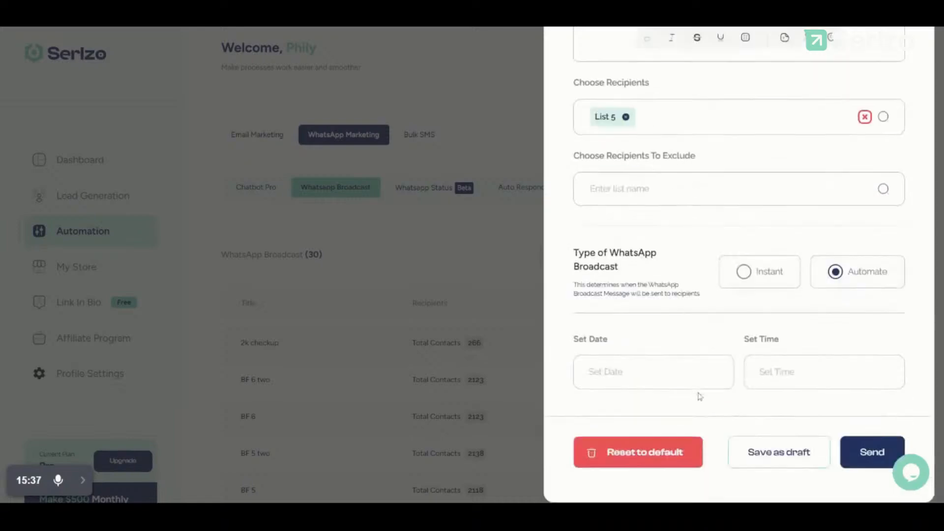
click(683, 369)
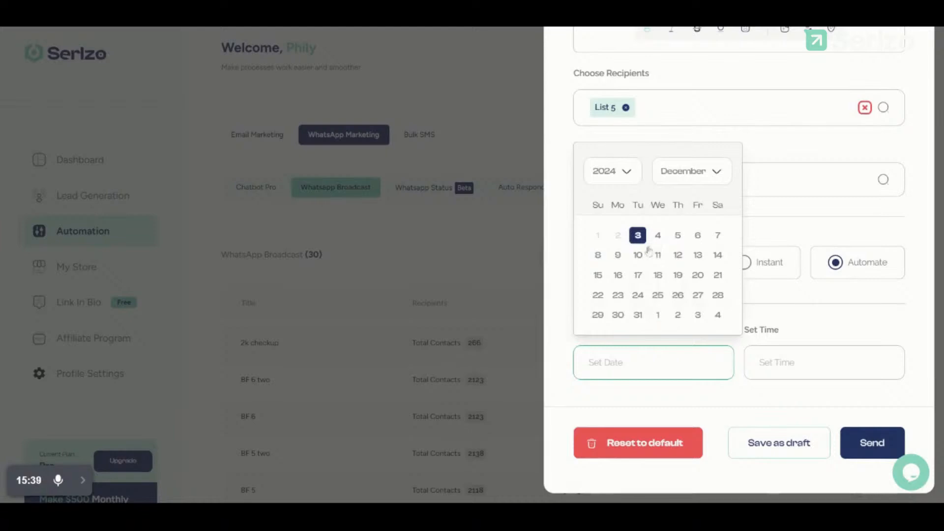
click(797, 324)
click(816, 362)
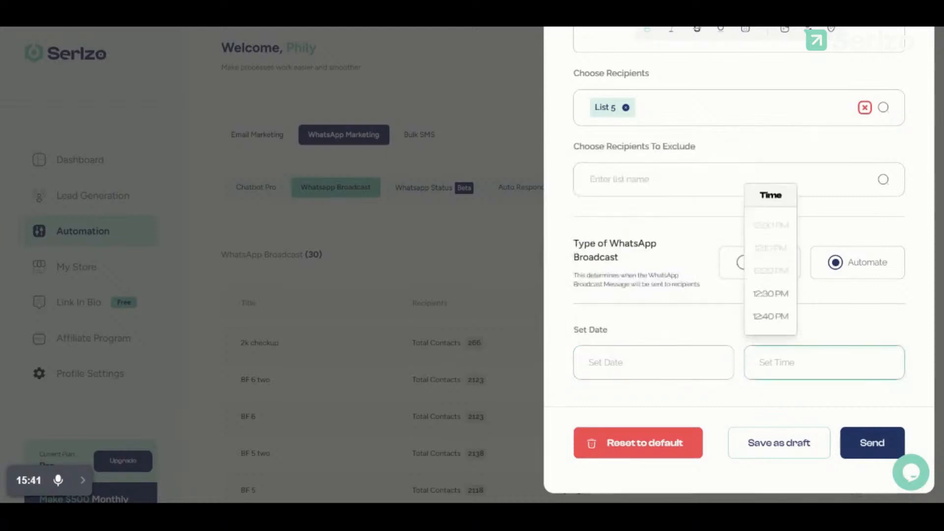
click(827, 304)
Step: Close the Create WhatsApp Broadcast panel, returning to the list of 30 broadcasts
scroll(780, 137, up, 3)
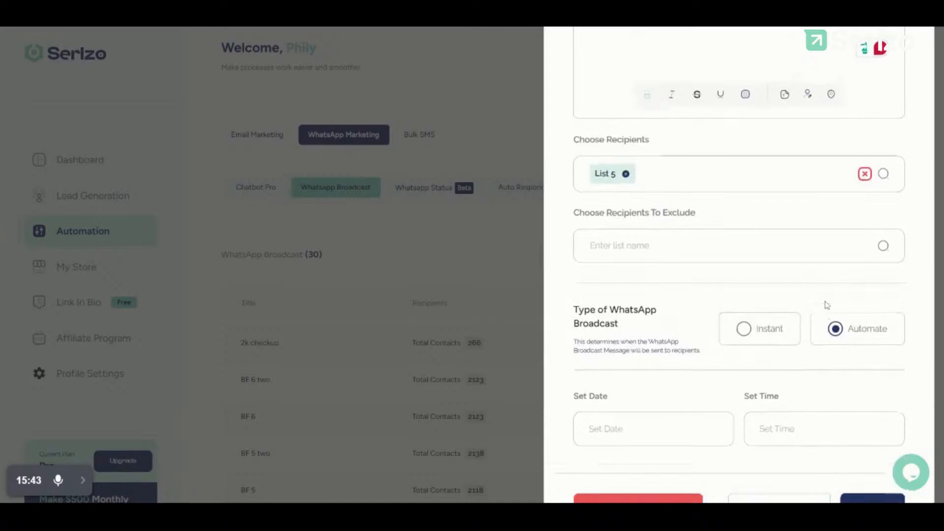
scroll(828, 279, down, 3)
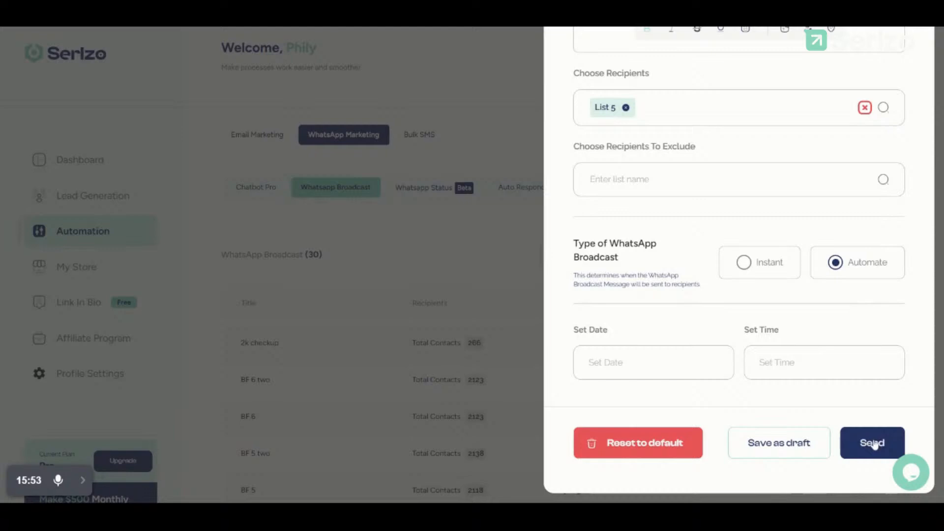
scroll(738, 266, up, 10)
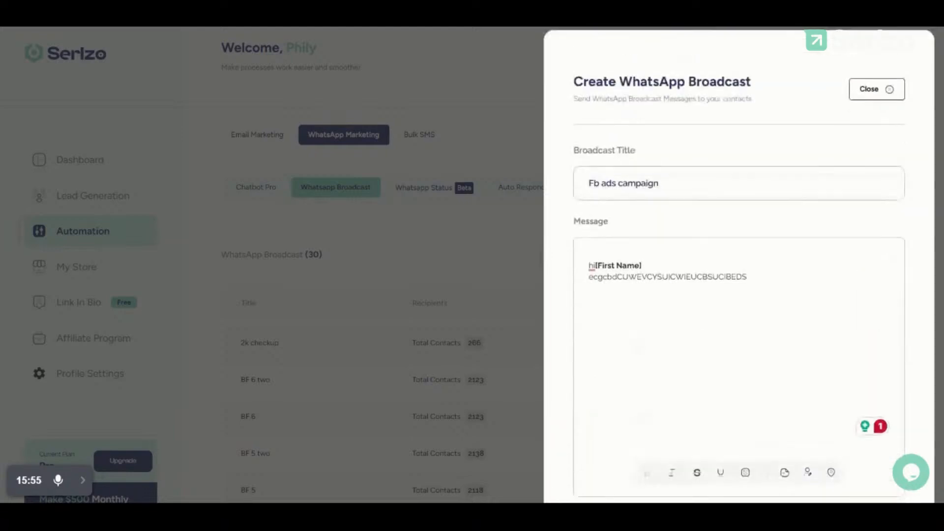
click(498, 275)
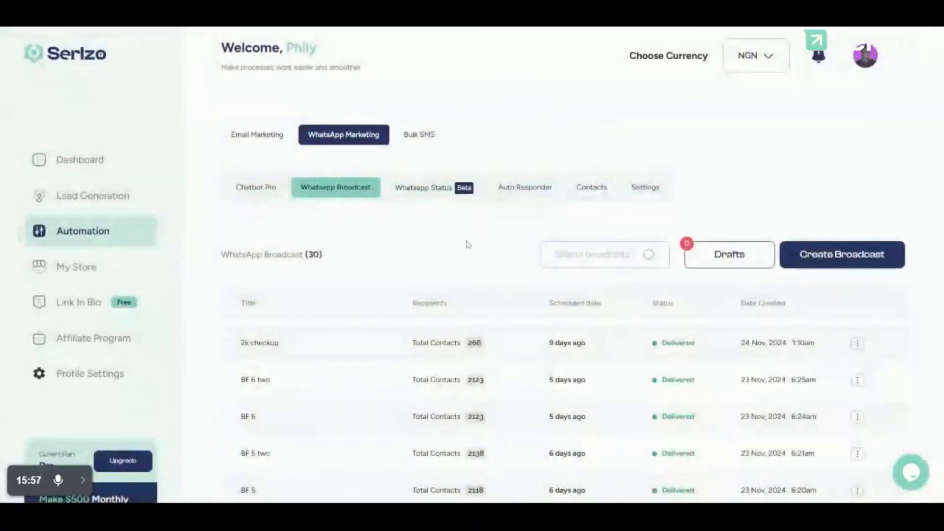
Step: Open WhatsApp Status, dismissing the Scan QR Code prompt and automation tip, to show Announce and First
click(433, 199)
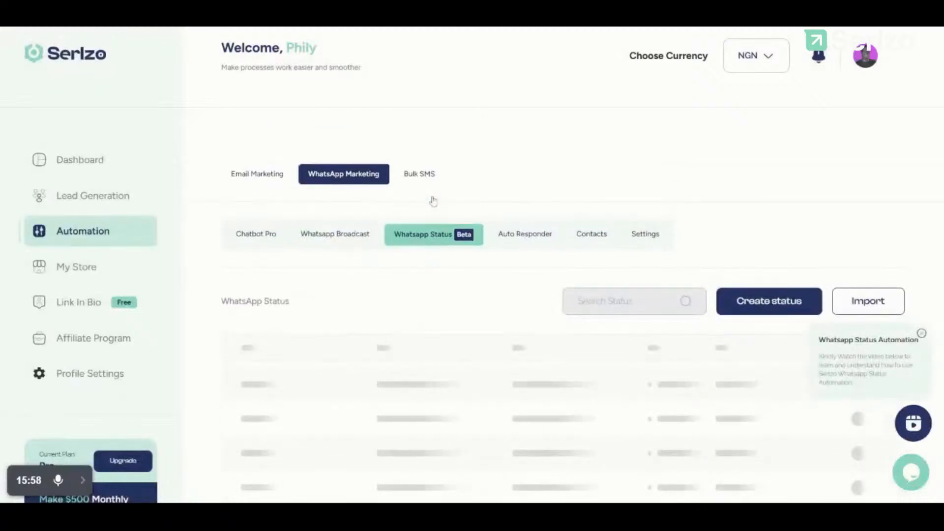
click(777, 313)
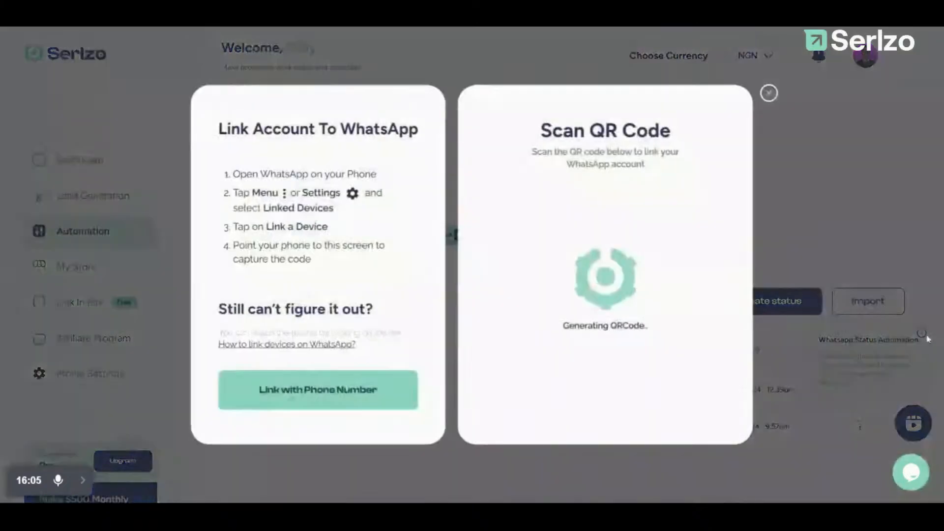
click(769, 93)
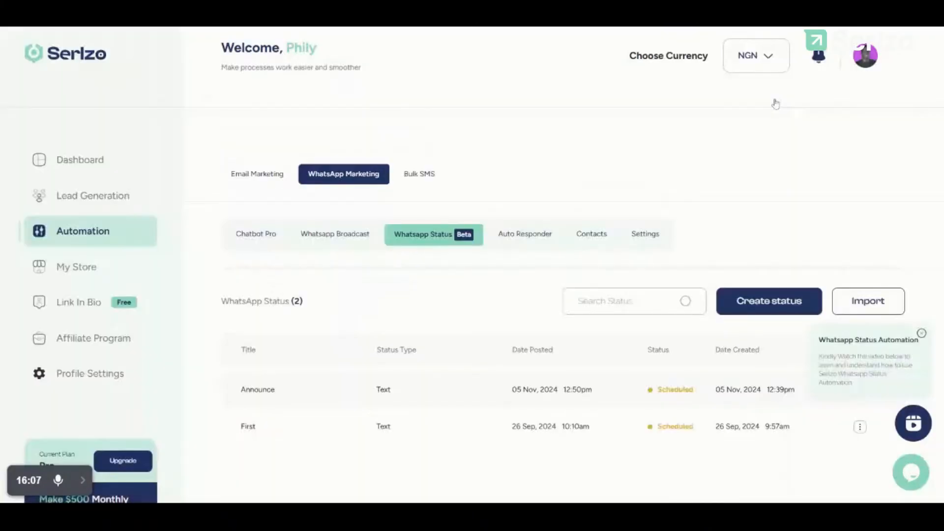
click(921, 330)
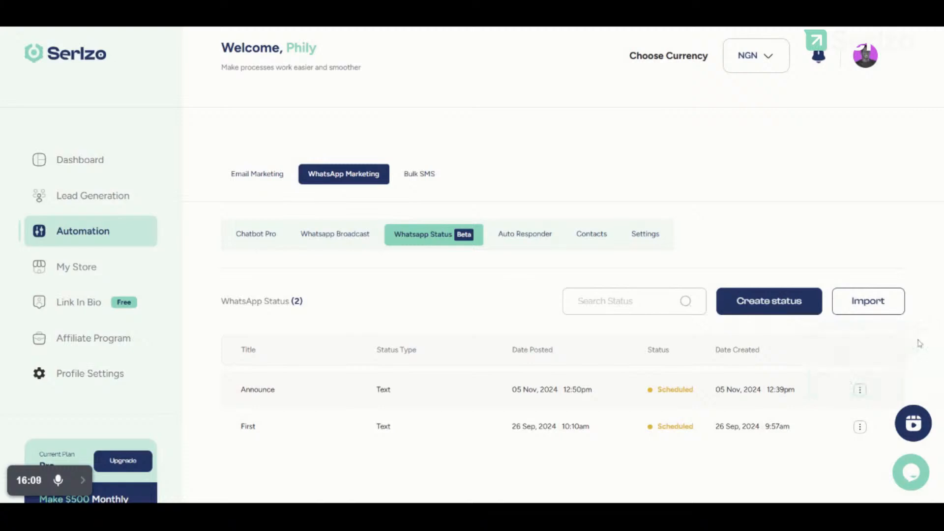
click(751, 308)
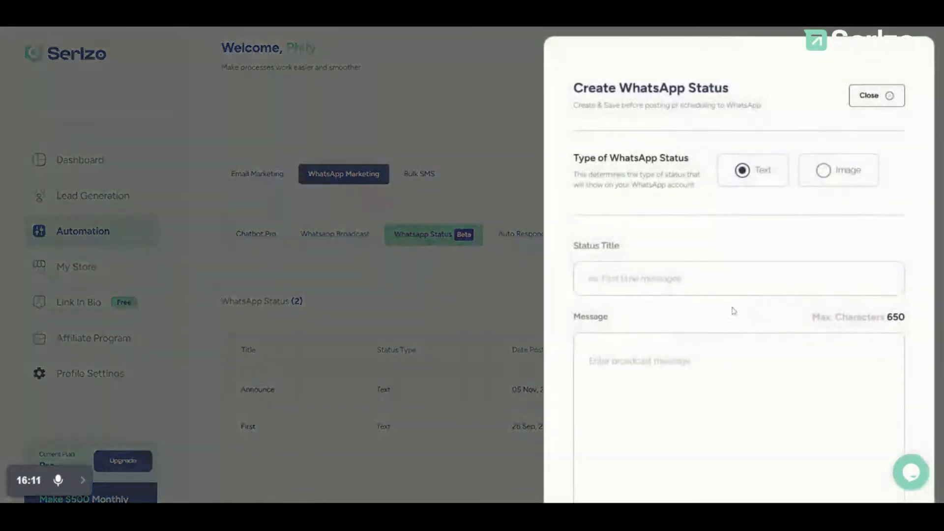
scroll(671, 244, down, 5)
scroll(672, 245, up, 5)
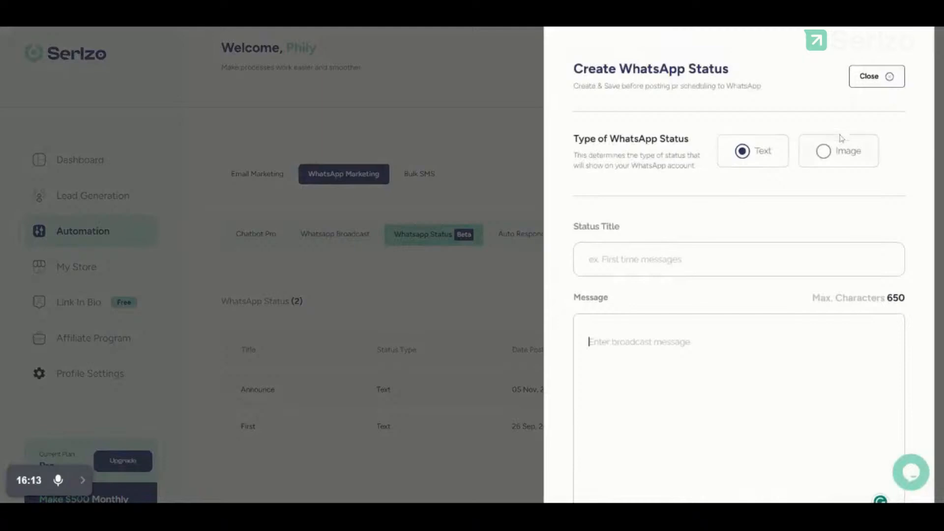
click(842, 158)
click(730, 259)
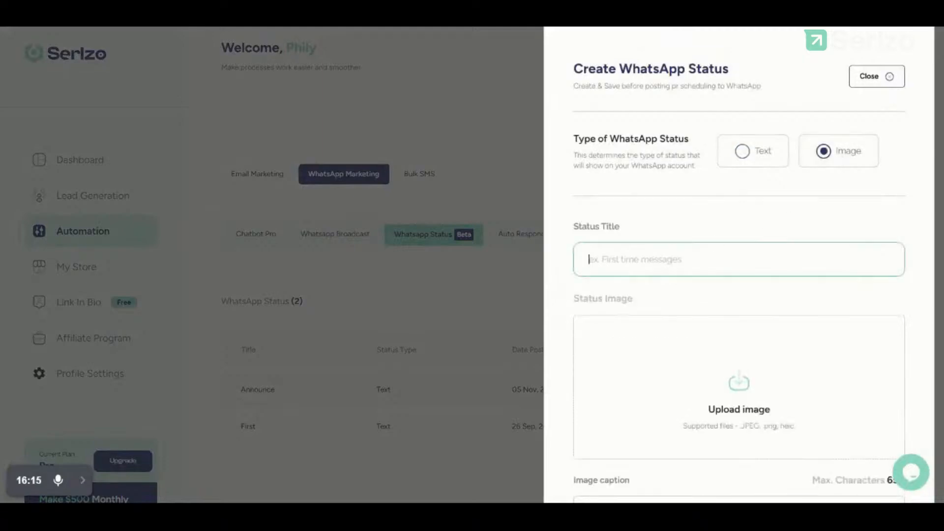
scroll(737, 245, down, 2)
click(760, 84)
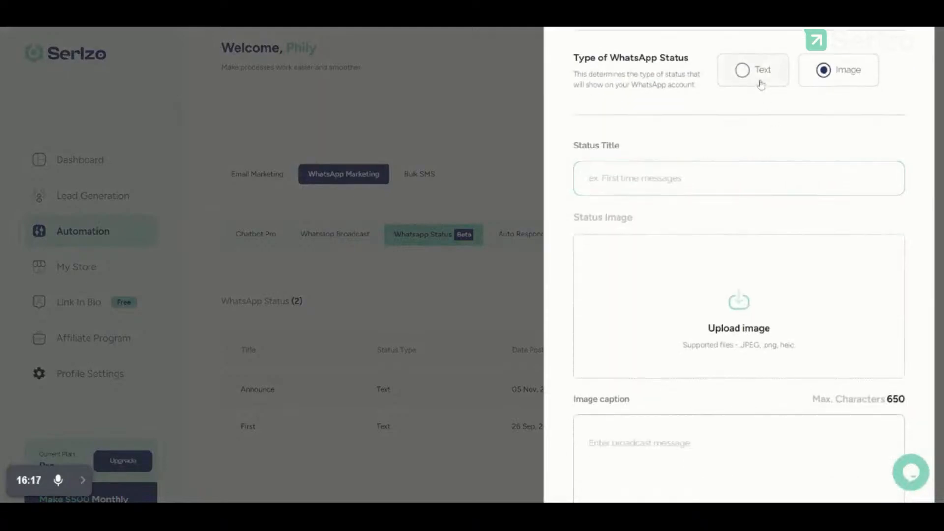
text(OJDC)
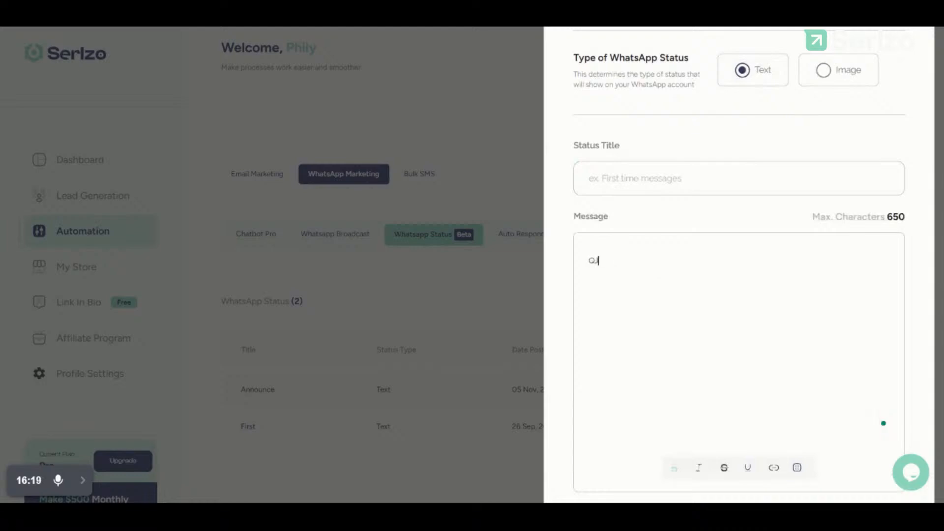
scroll(737, 266, down, 3)
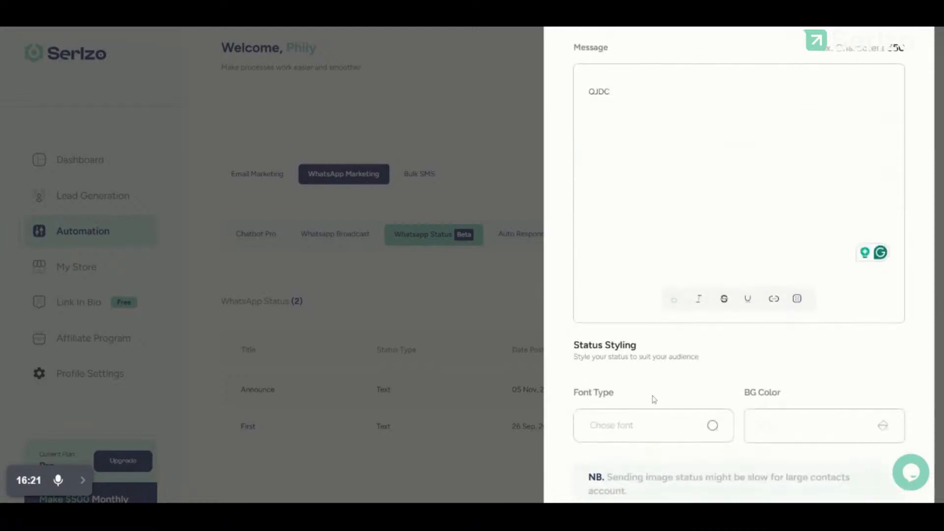
click(650, 425)
click(800, 294)
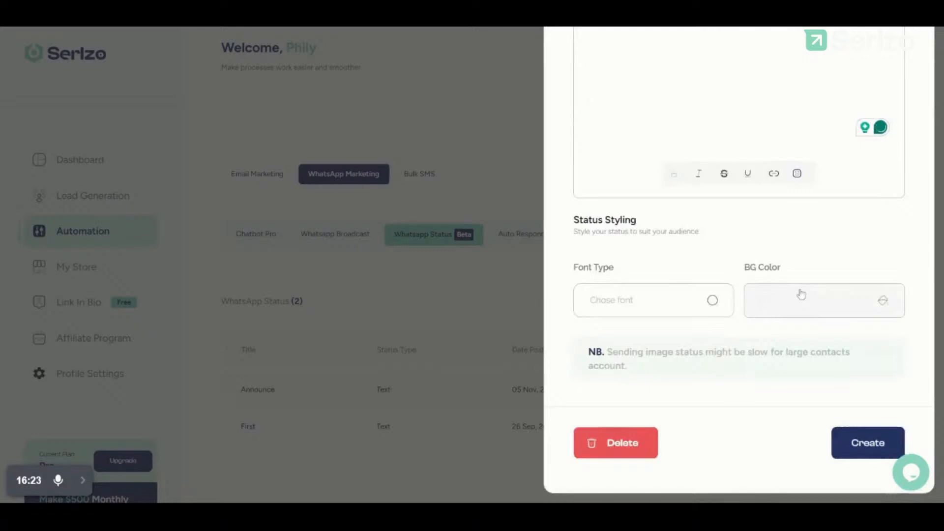
click(801, 294)
click(662, 247)
scroll(738, 265, up, 8)
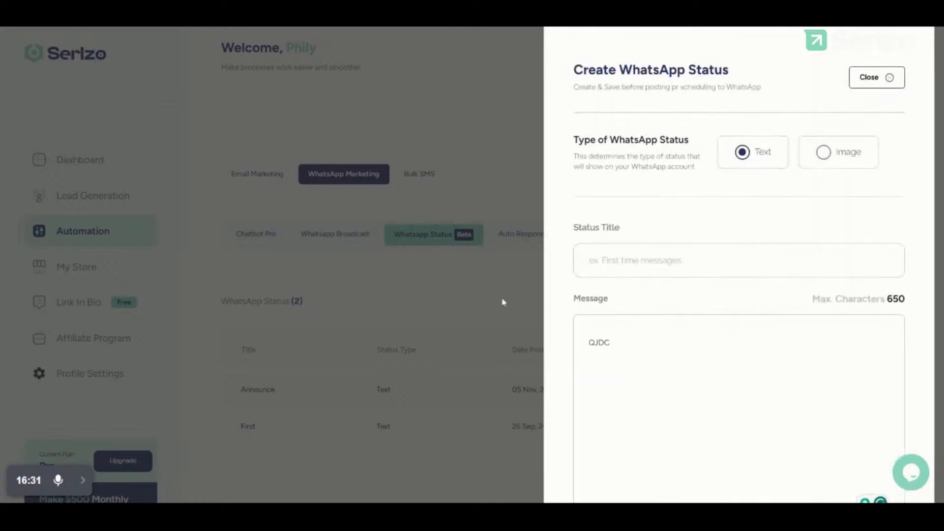
scroll(733, 310, down, 7)
scroll(734, 311, up, 3)
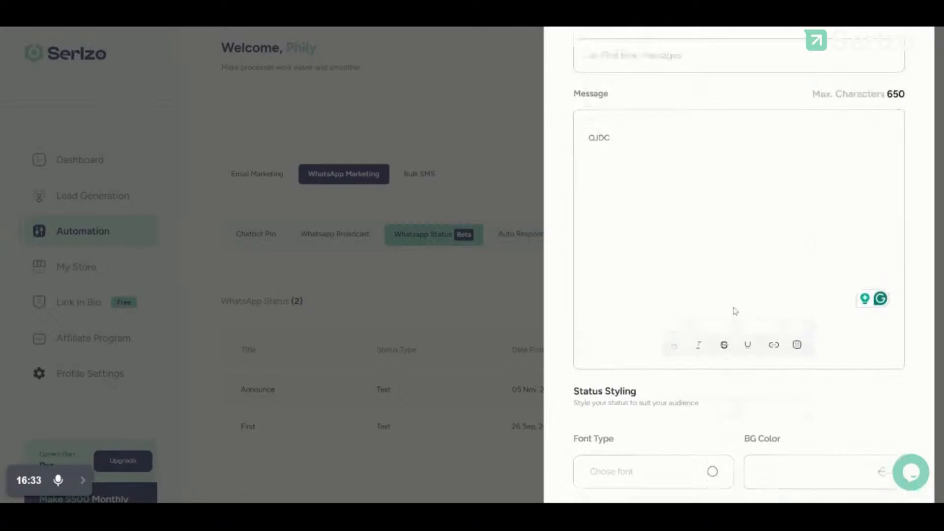
scroll(735, 310, up, 2)
click(663, 156)
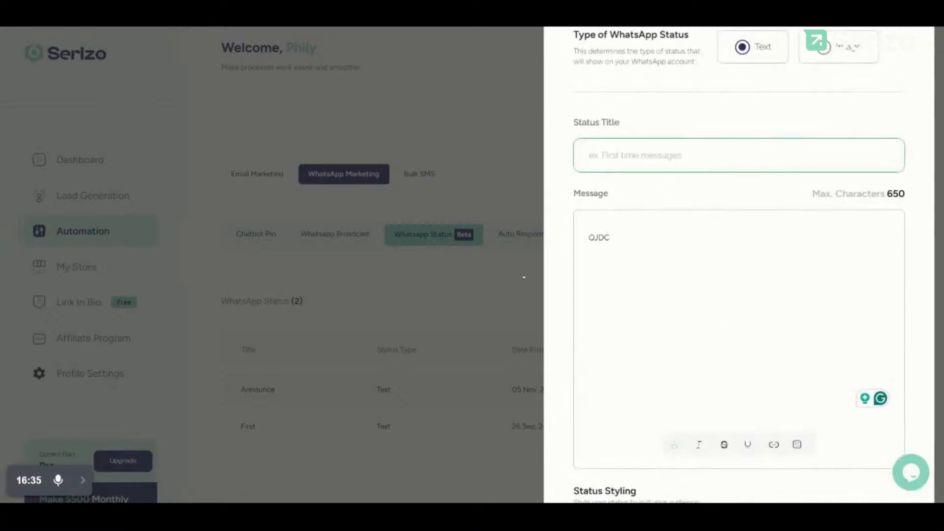
text(IHFHF3)
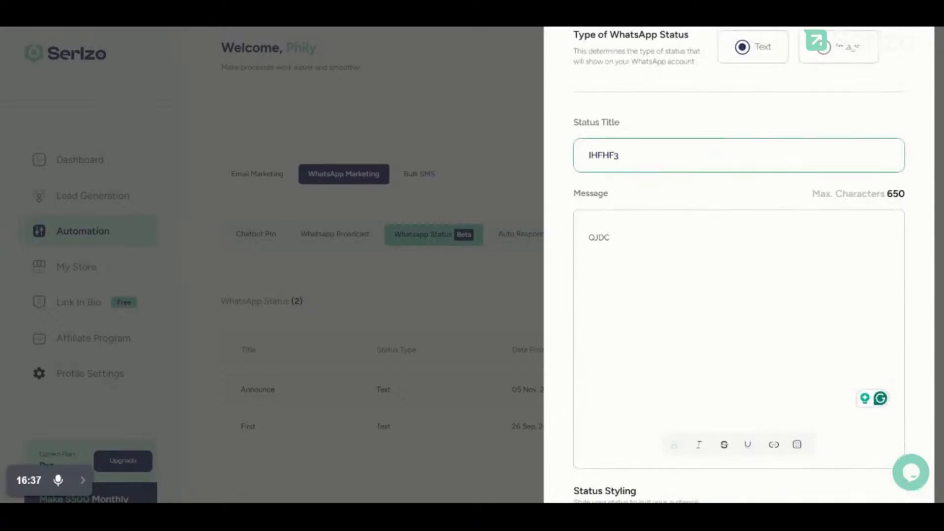
scroll(684, 261, down, 5)
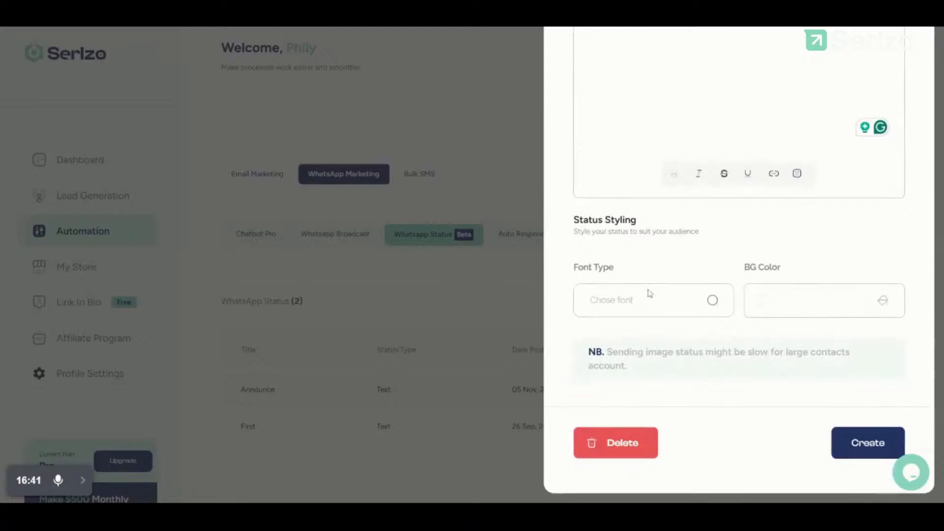
click(506, 305)
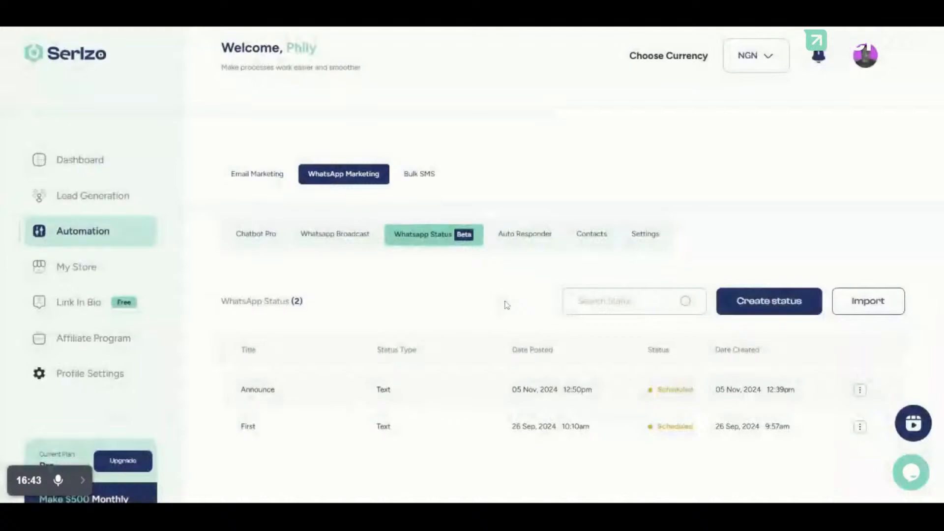
Step: Go to the Auto Responder section and dismiss the WhatsApp linking prompt
click(519, 235)
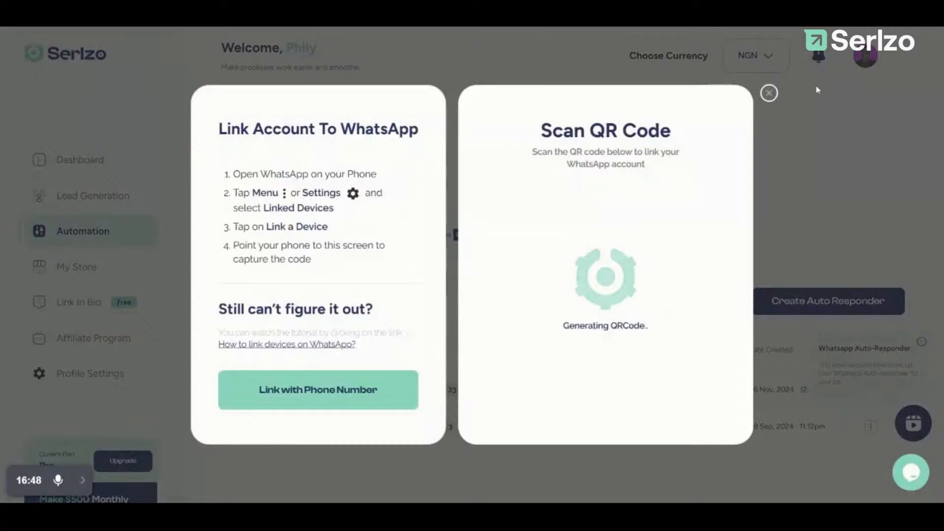
click(768, 92)
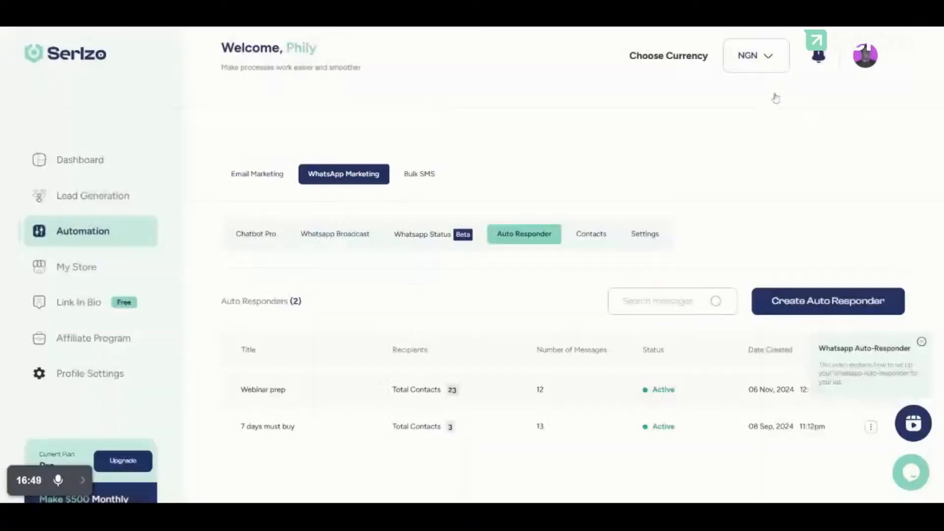
scroll(634, 239, down, 2)
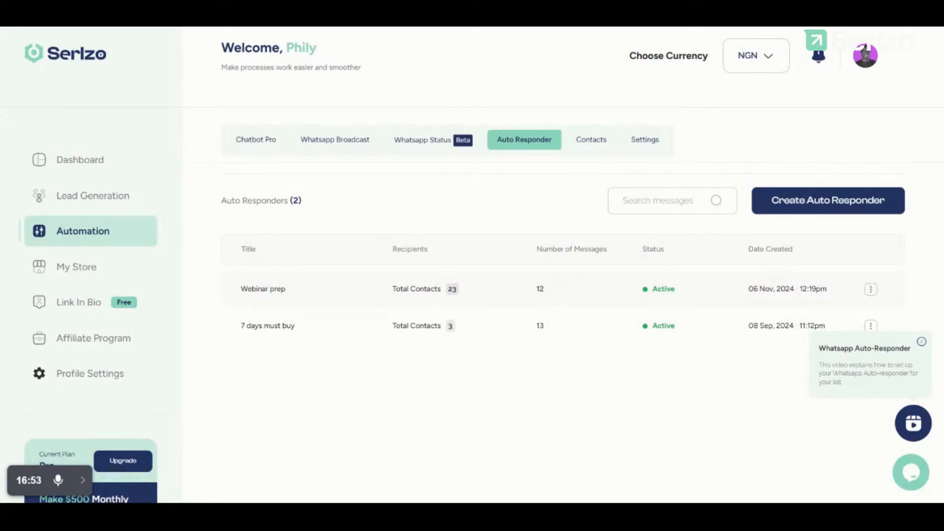
scroll(781, 273, down, 1)
scroll(550, 271, up, 1)
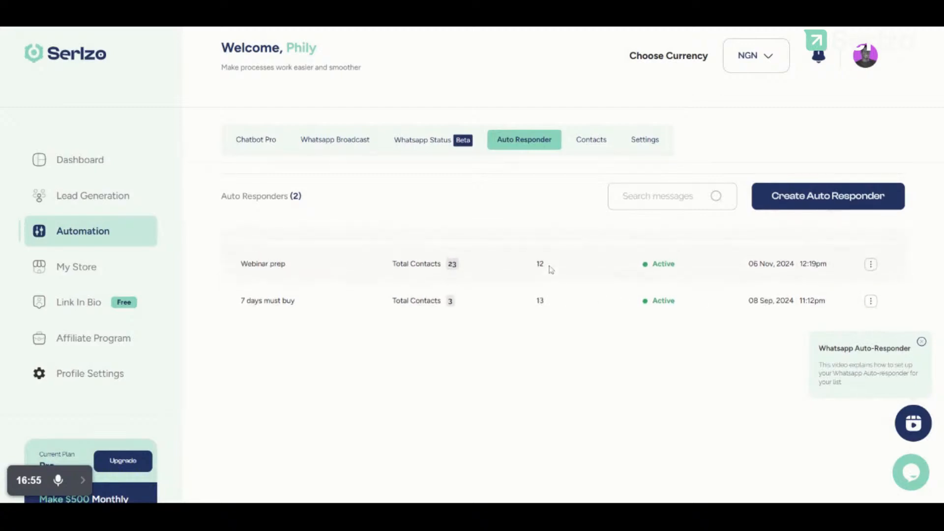
Step: View the Webinar prep auto-responder's threads, such as Web 1 to Web 4 and Livee
click(868, 264)
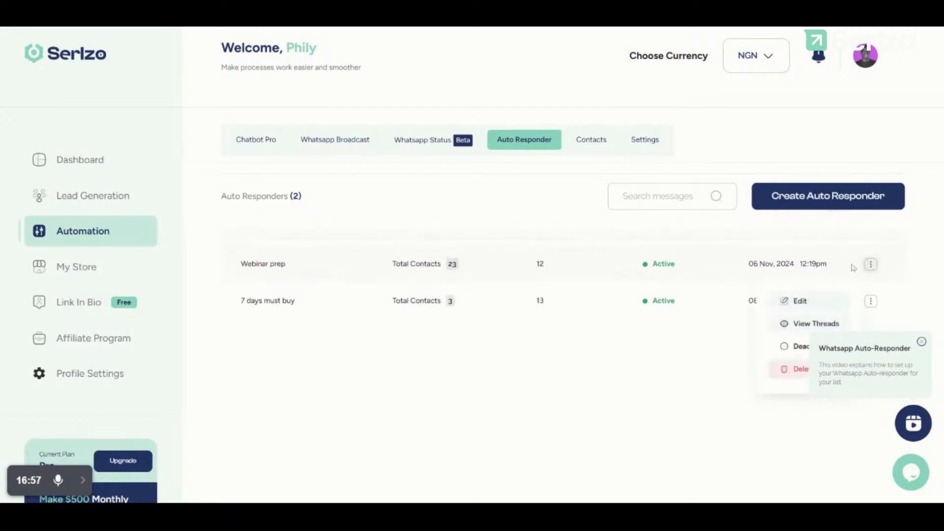
click(782, 330)
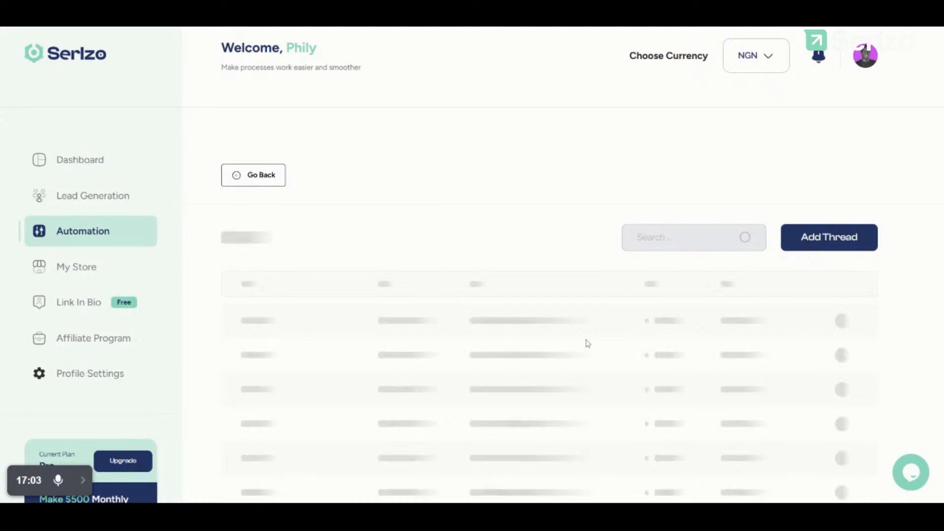
scroll(585, 341, down, 5)
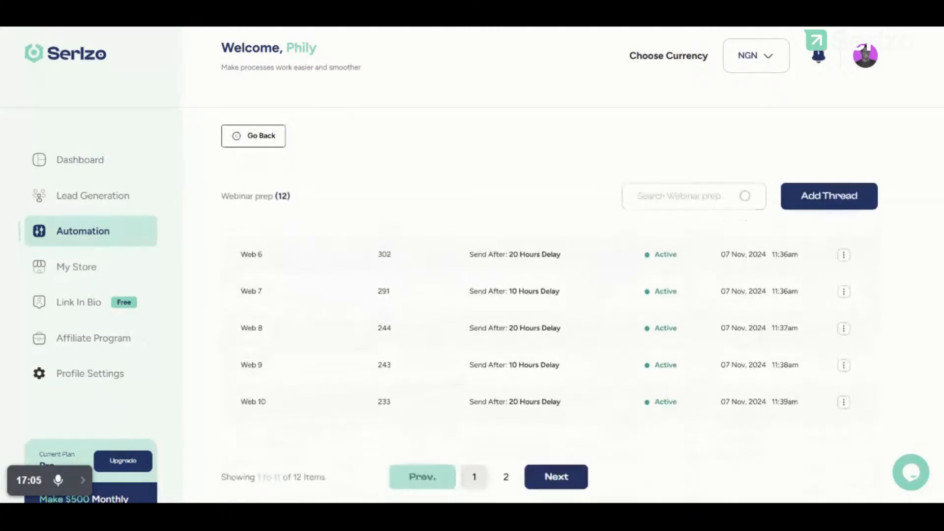
scroll(549, 344, up, 5)
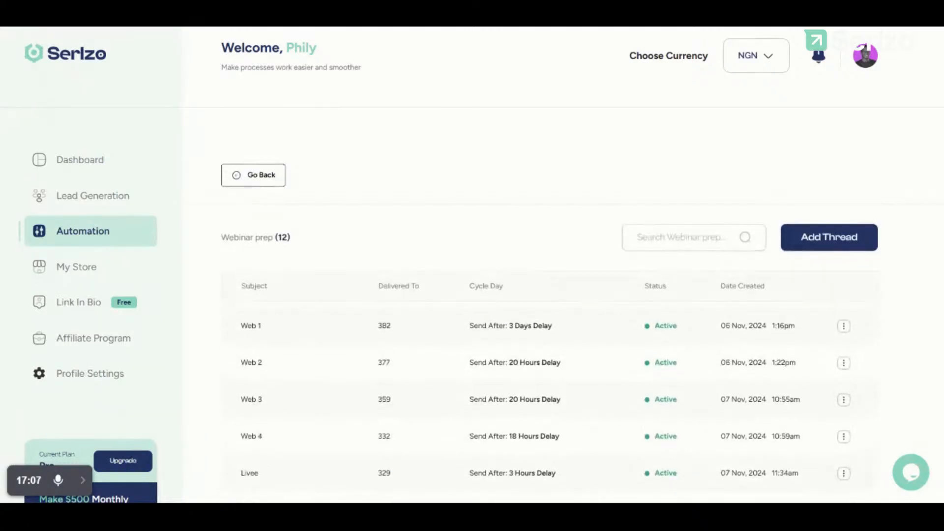
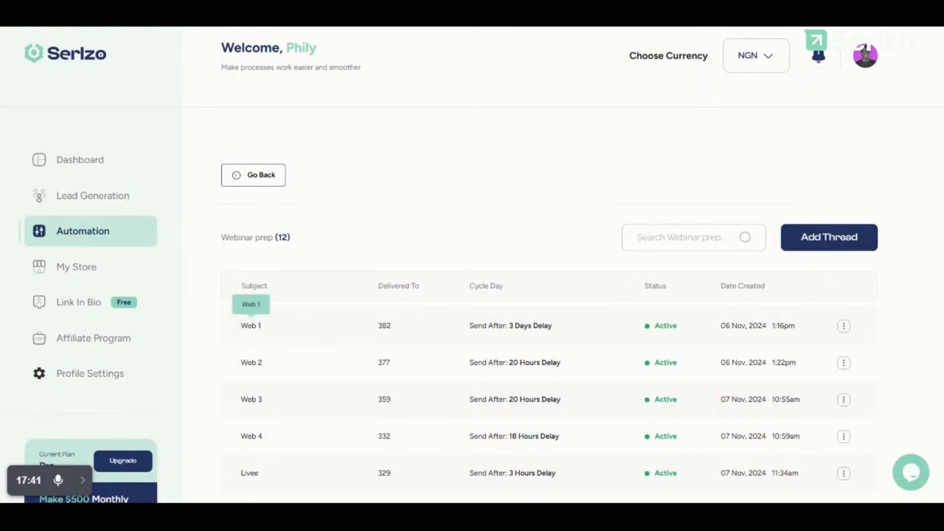
Step: Review the Webinar prep threads, Web 1 to Web 4, then go back to the Auto Responder list
scroll(457, 349, down, 2)
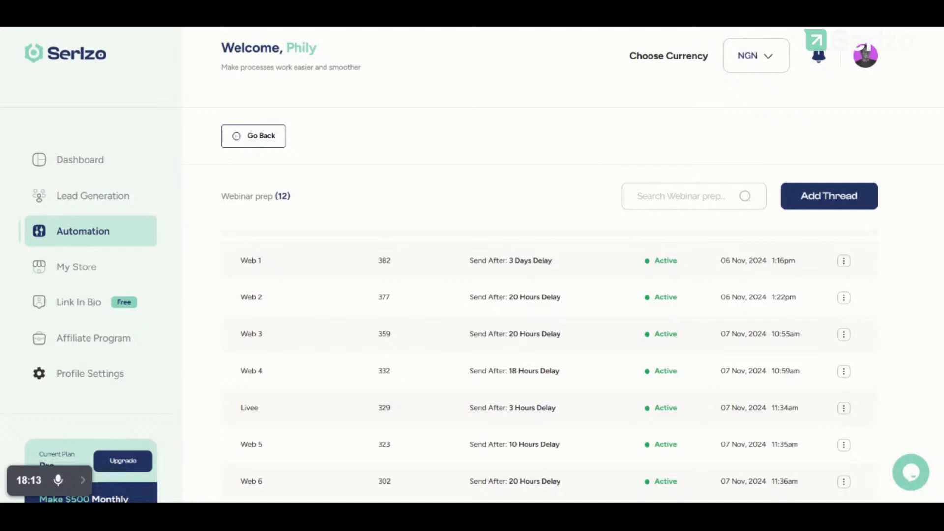
scroll(372, 348, up, 1)
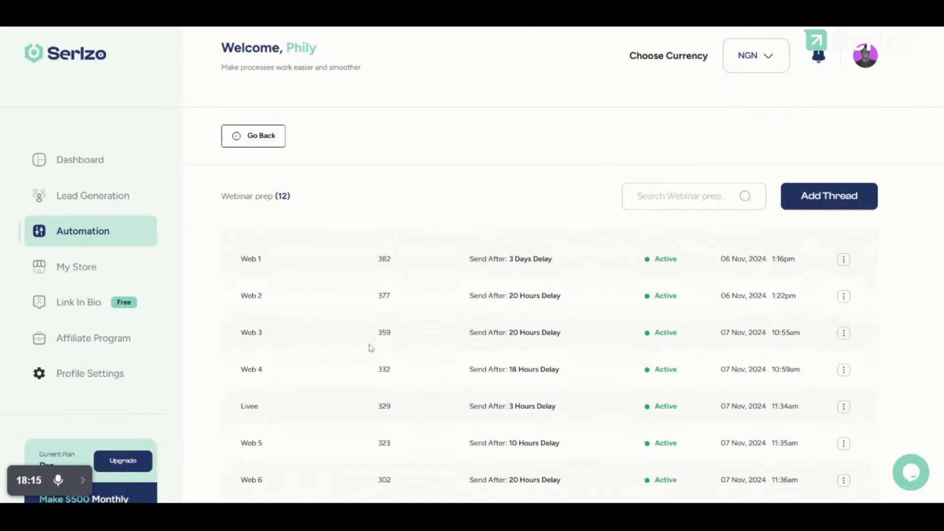
scroll(371, 348, down, 1)
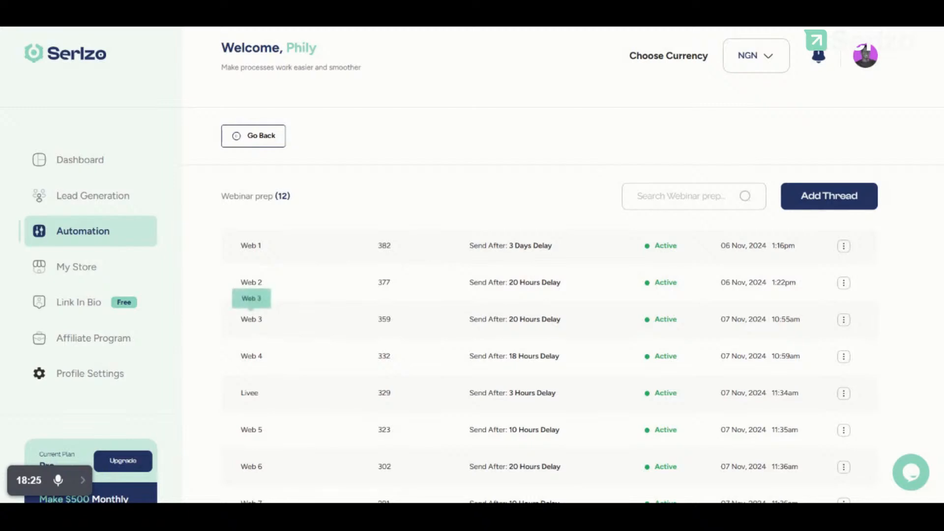
drag(251, 318, 278, 328)
click(277, 329)
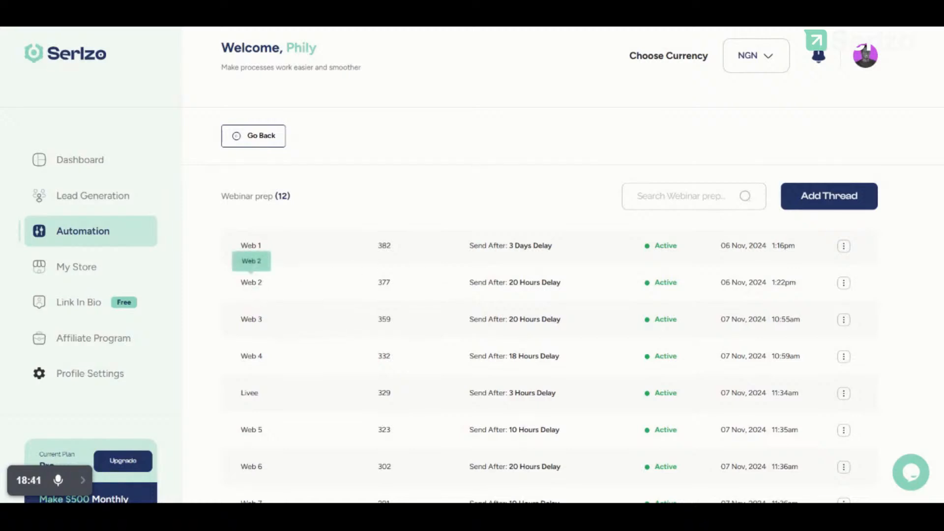
click(262, 134)
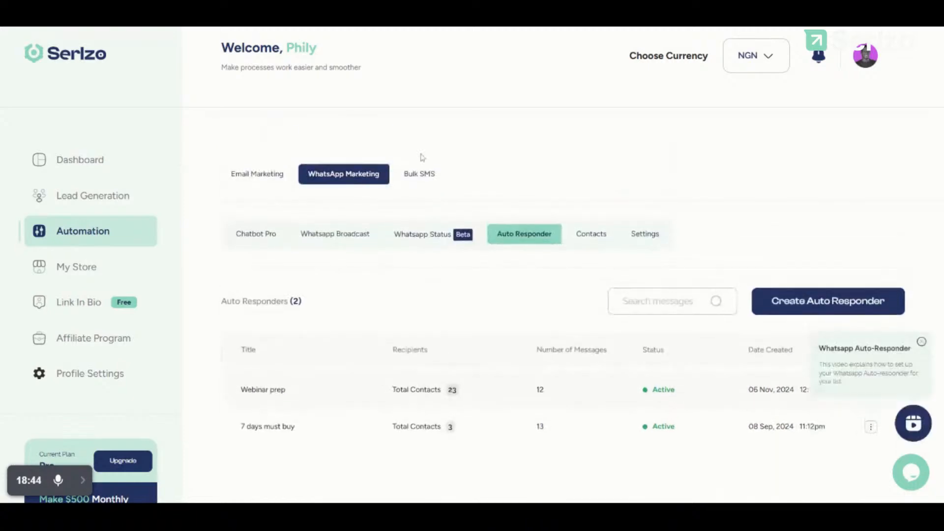
click(797, 299)
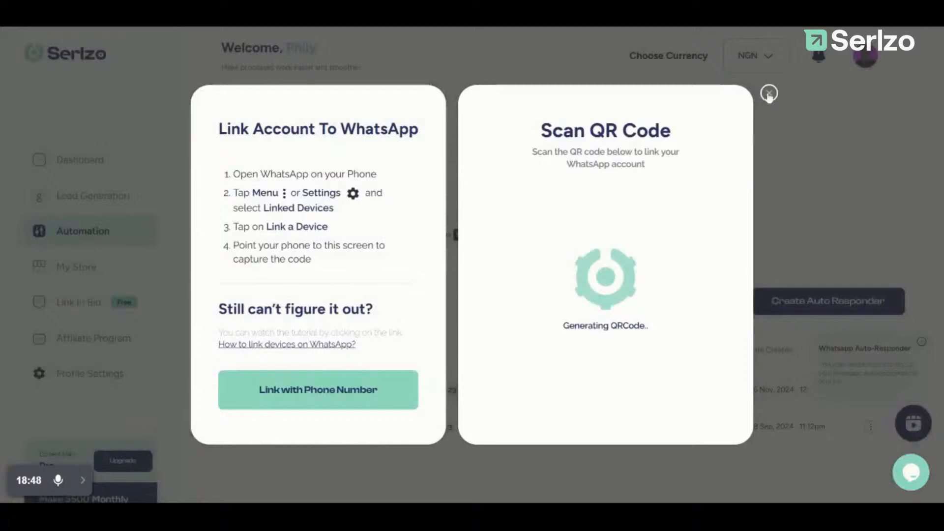
click(769, 92)
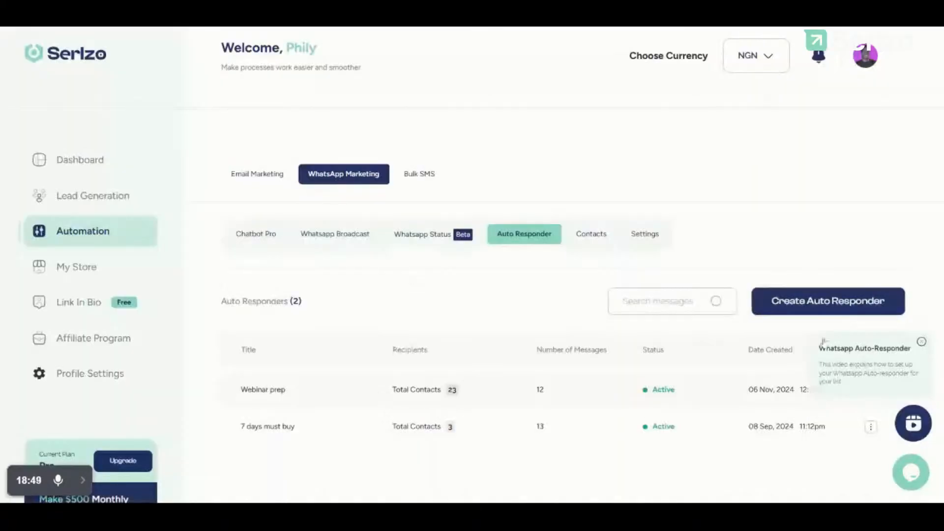
click(791, 309)
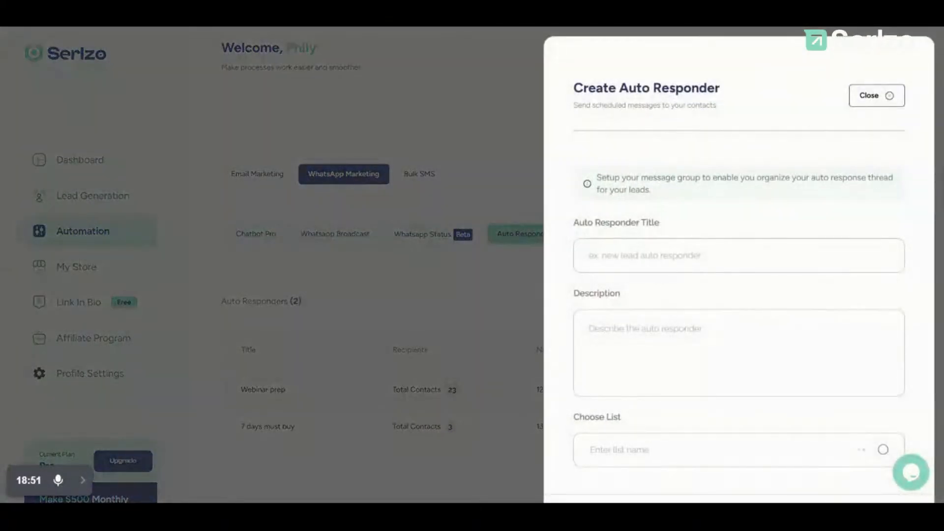
scroll(674, 362, down, 2)
click(673, 361)
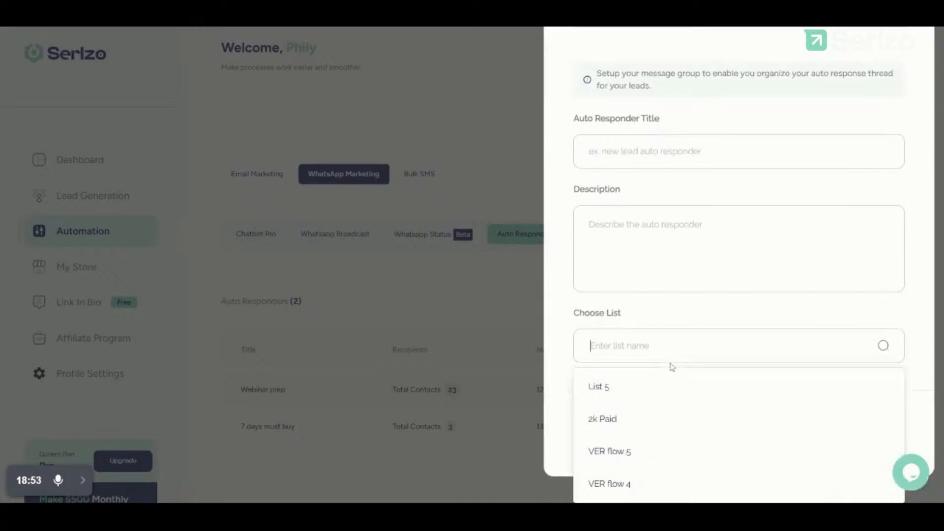
click(634, 388)
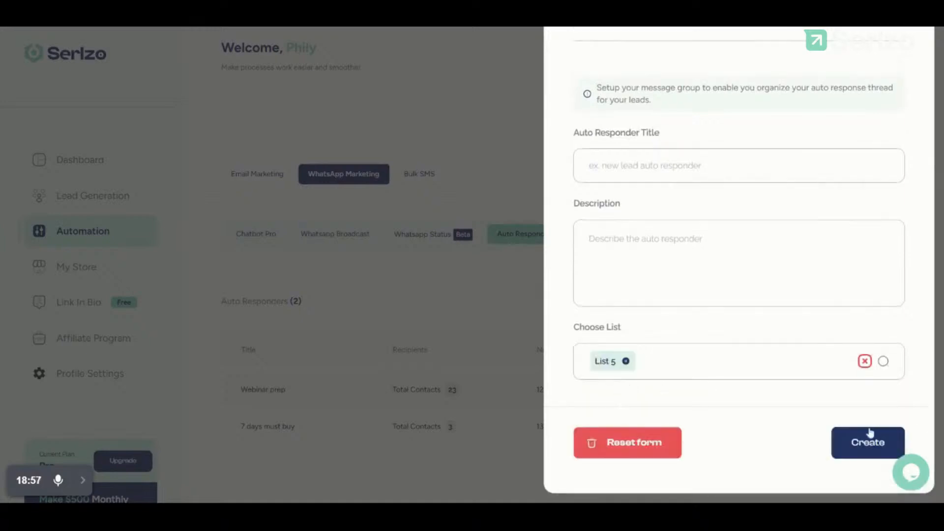
click(451, 386)
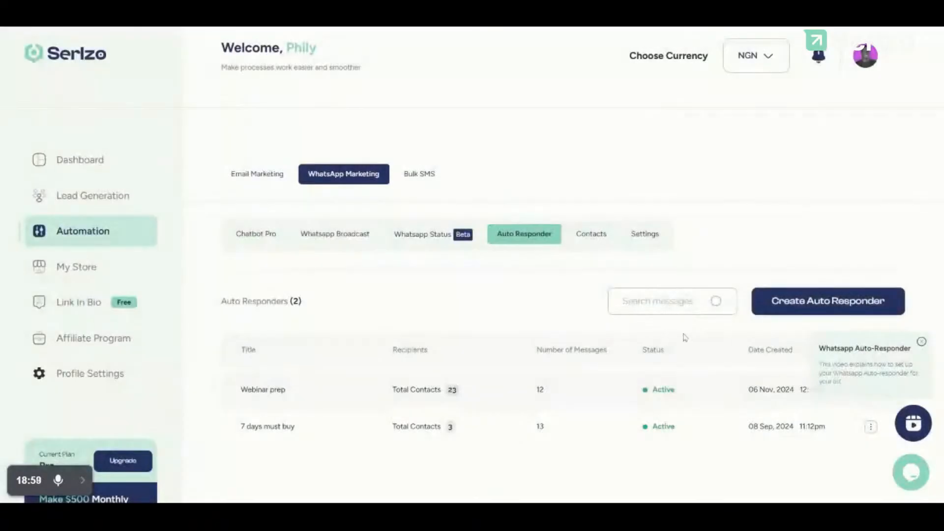
click(792, 304)
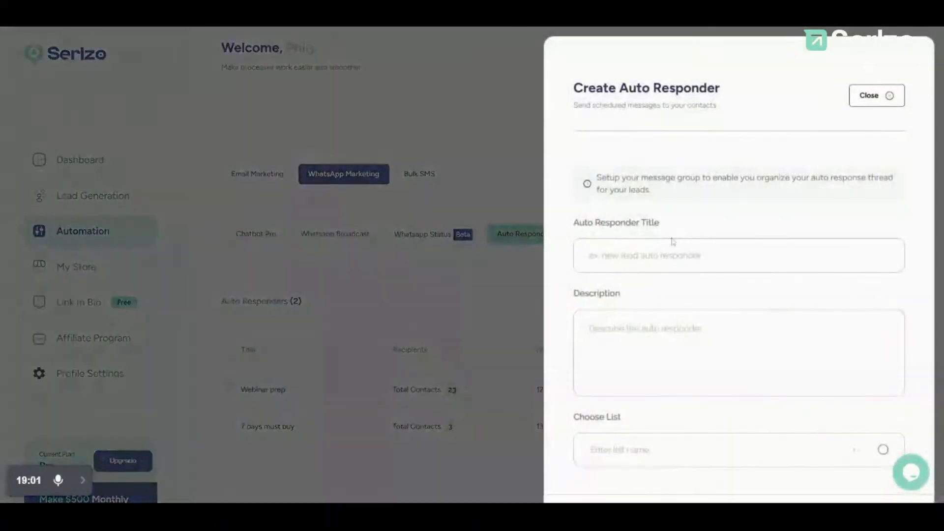
text(URUFH)
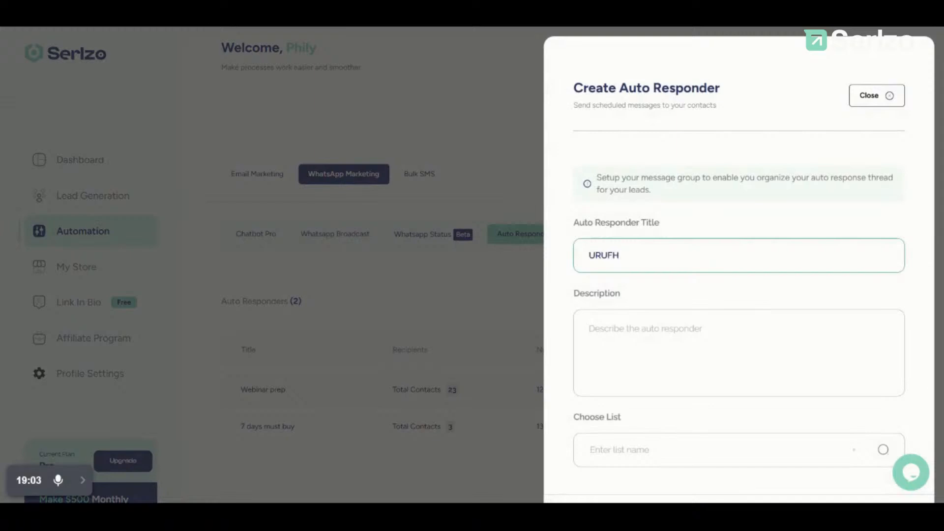
key(Tab)
text(HDFHH)
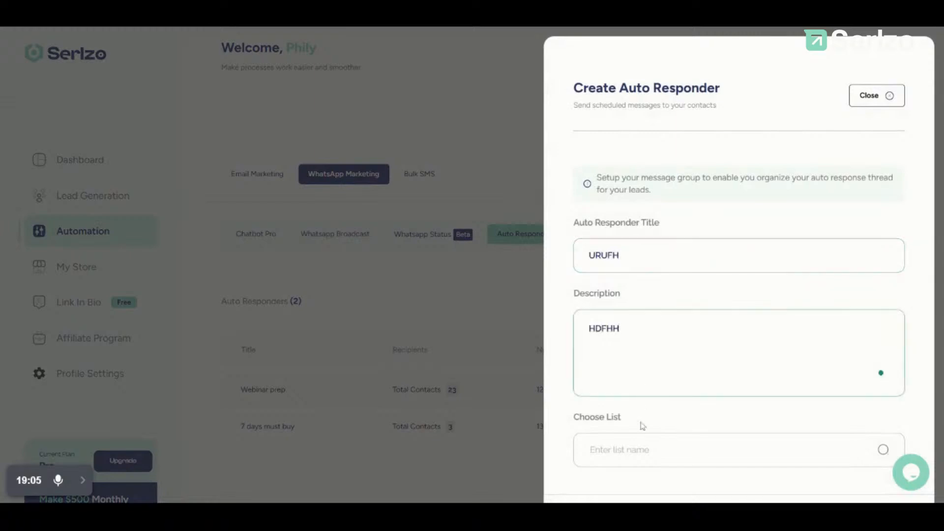
click(634, 449)
click(636, 391)
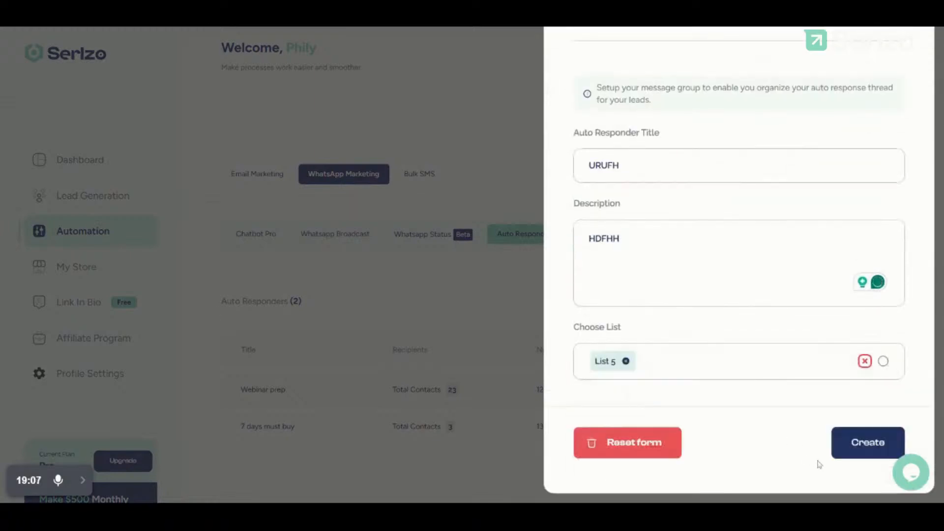
click(851, 449)
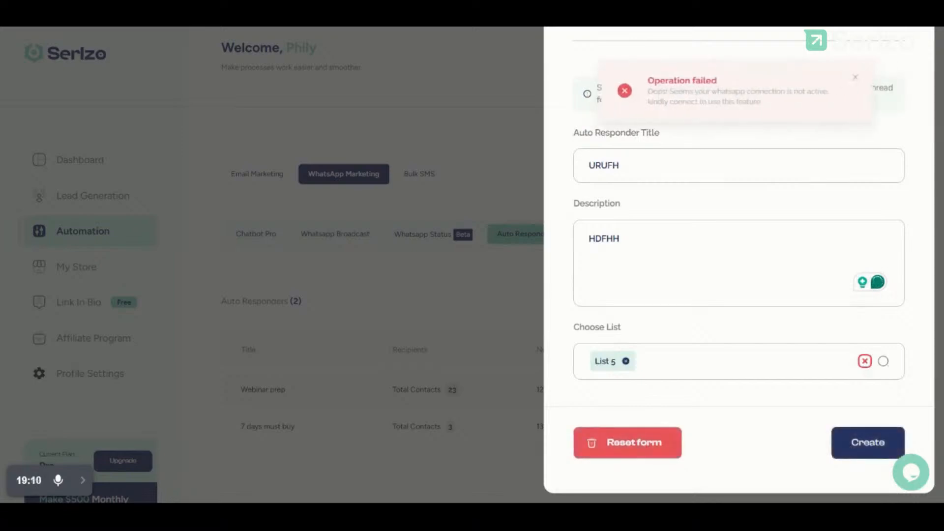
click(856, 77)
scroll(737, 266, up, 4)
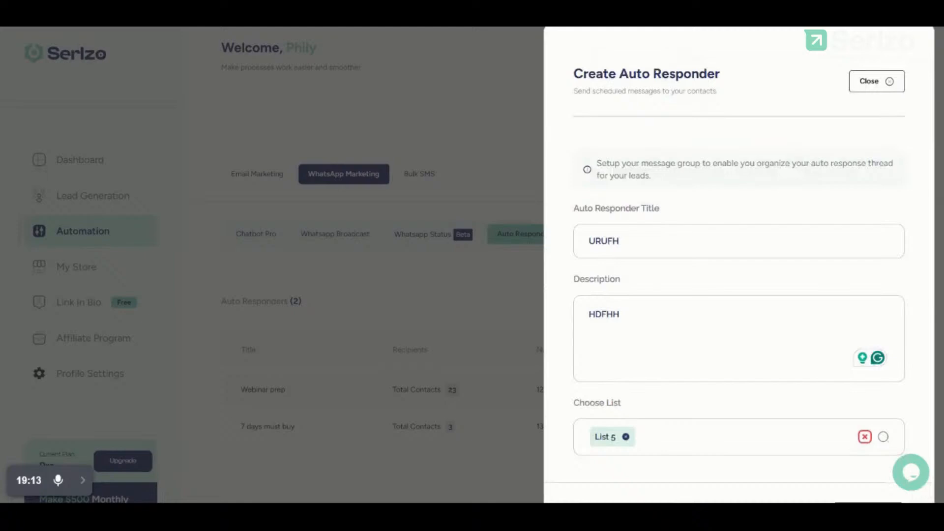
click(874, 94)
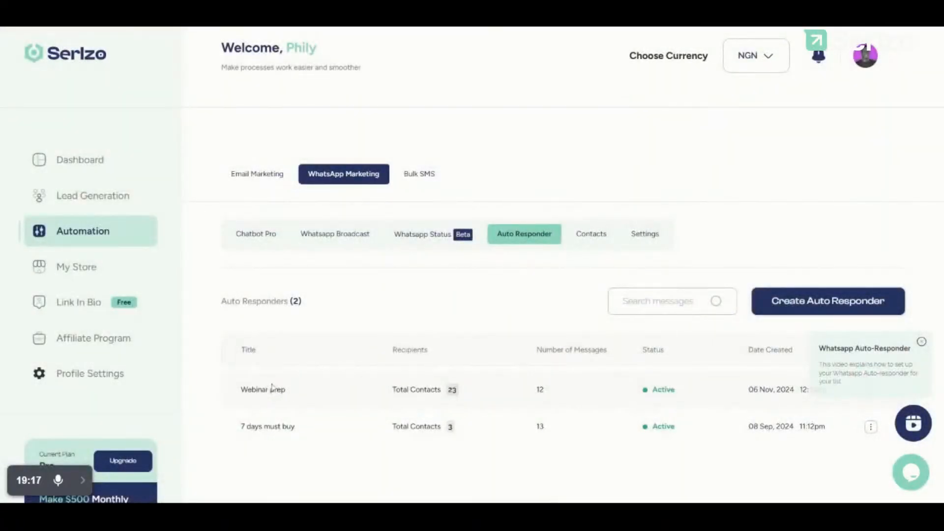
Step: Open the WhatsApp Contacts page, dismissing the fetch error and account linking prompts
scroll(302, 396, down, 2)
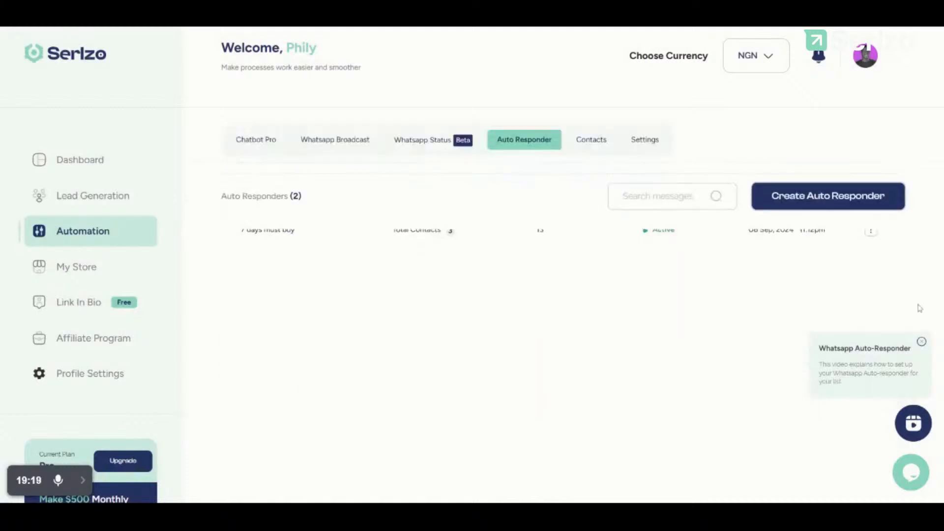
click(871, 240)
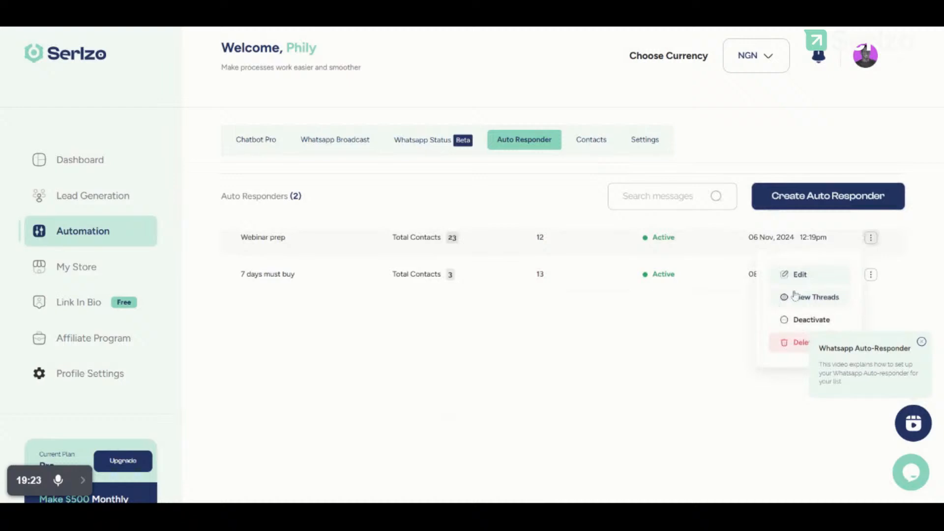
click(590, 353)
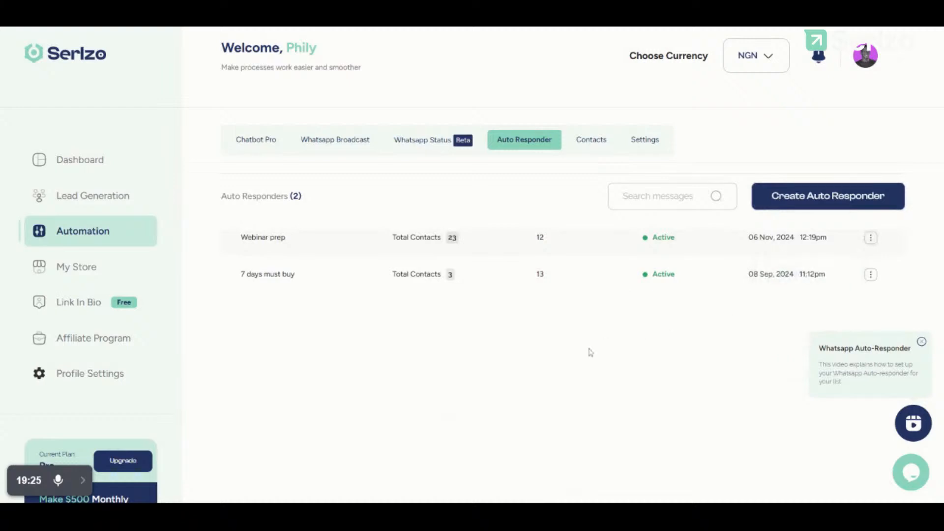
double_click(588, 129)
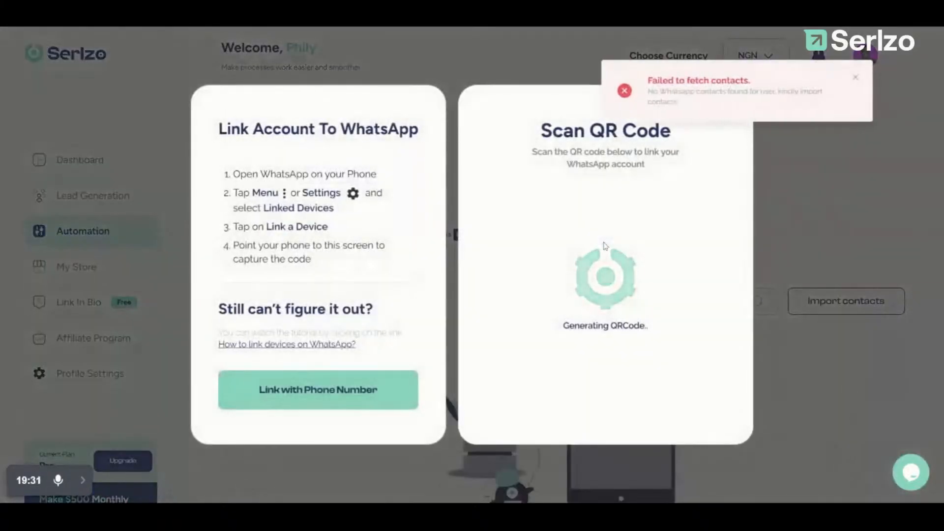
click(855, 78)
click(853, 77)
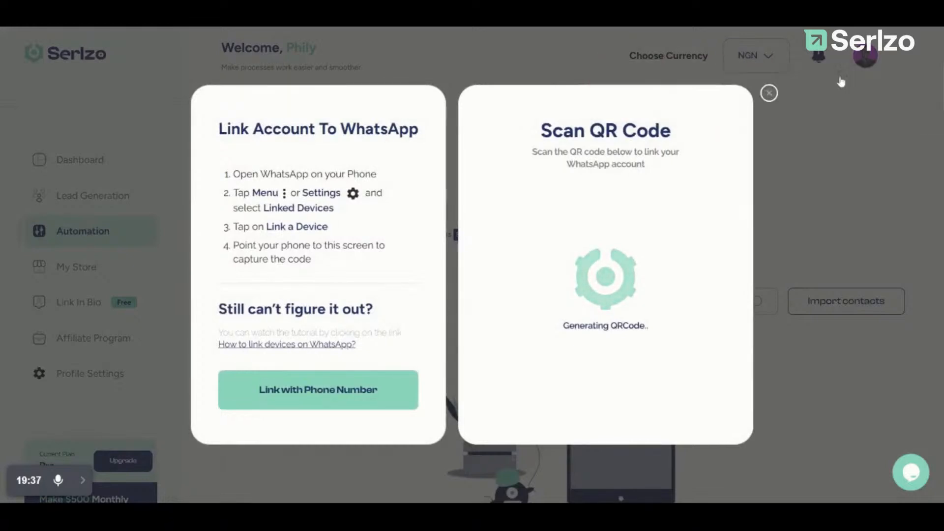
click(766, 95)
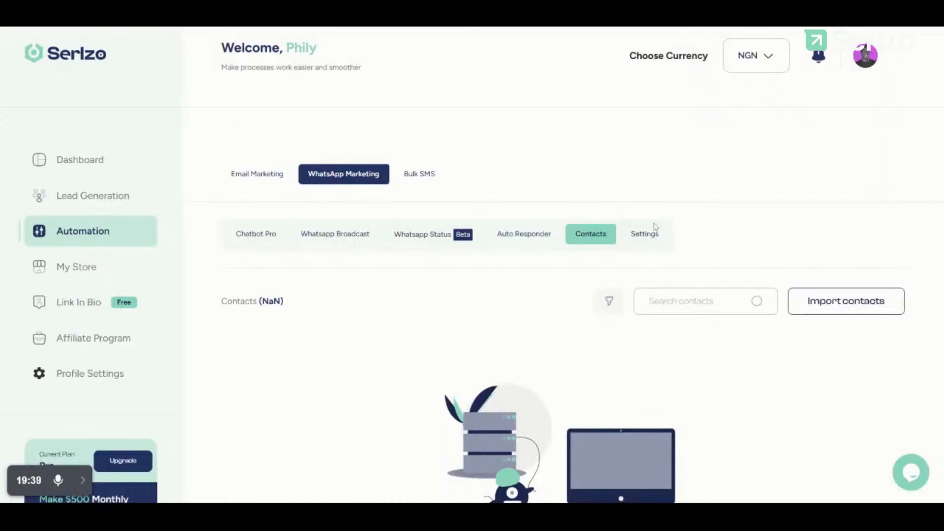
Step: Check the linked WhatsApp number's connection status in Settings, then go to My Store
click(645, 236)
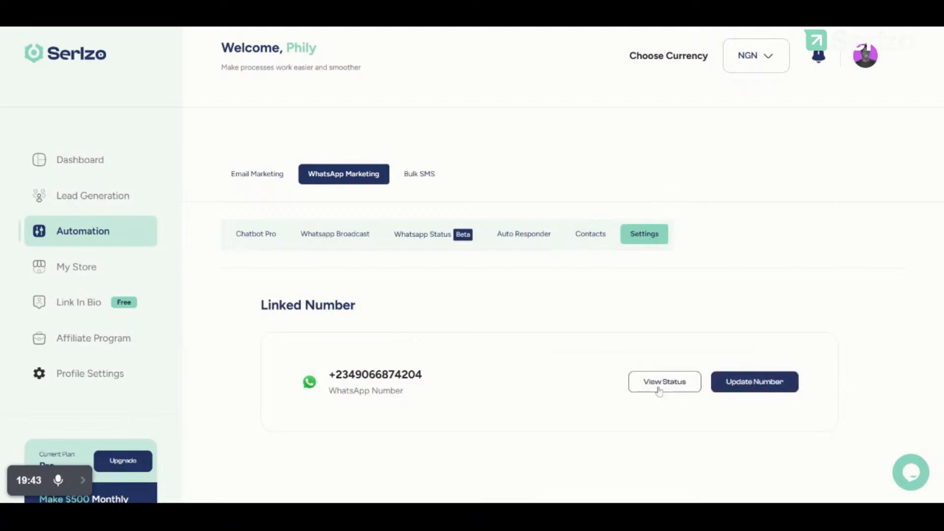
click(660, 376)
click(44, 267)
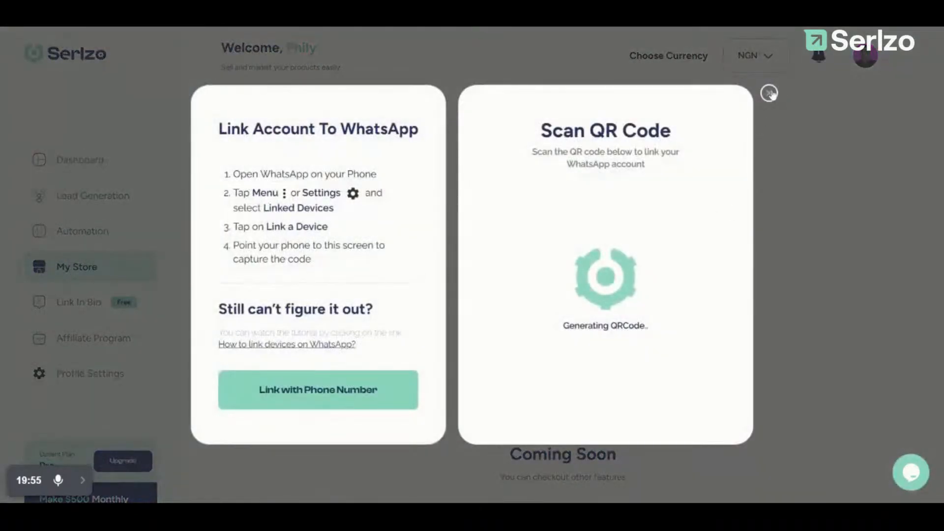
click(769, 93)
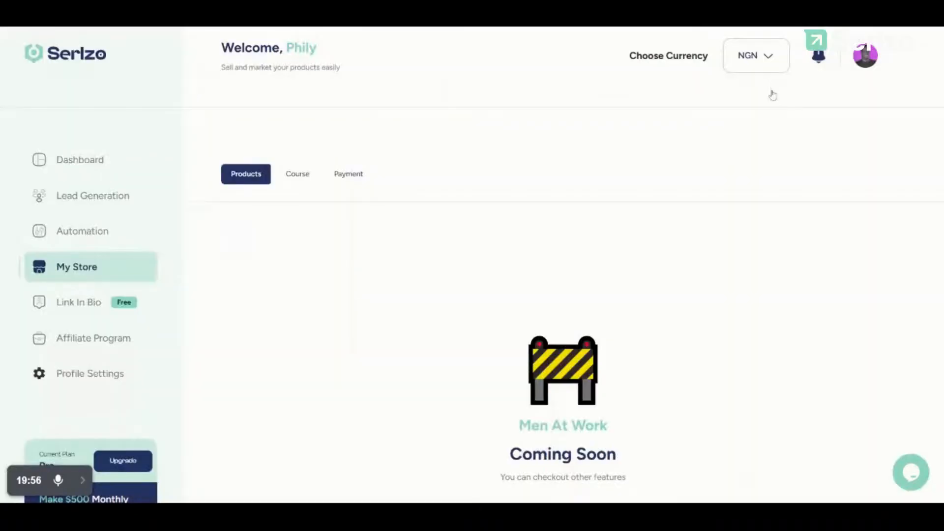
Step: Browse the store's Products, Course and Payment sections
click(298, 172)
click(236, 173)
click(290, 176)
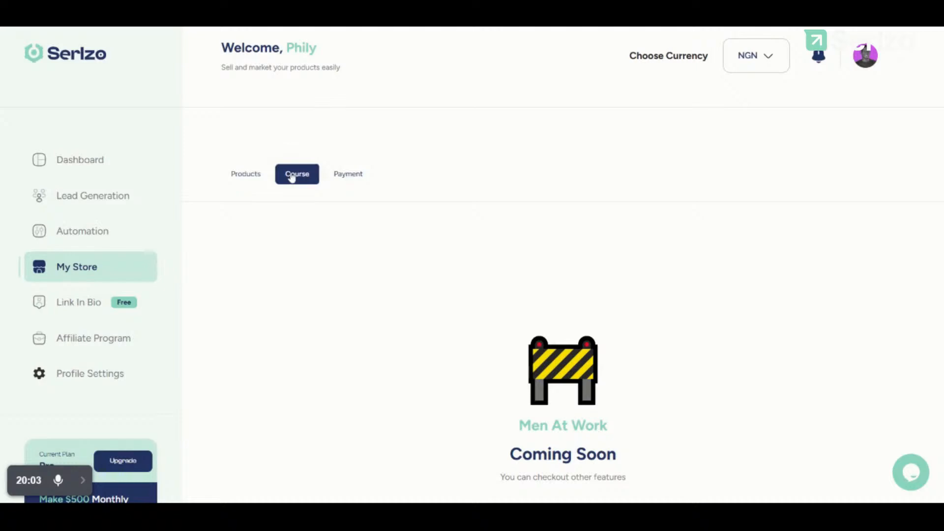
click(342, 178)
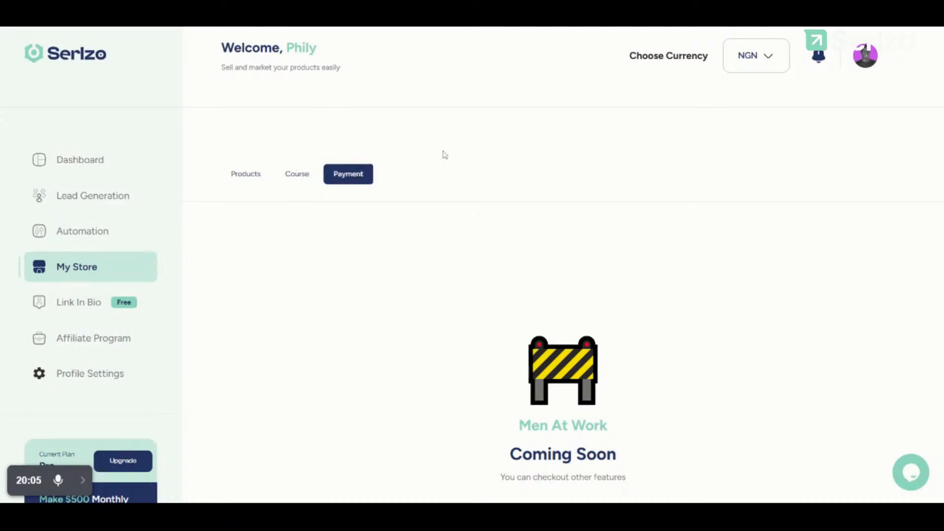
Step: Look through the Link In Bio page
click(78, 315)
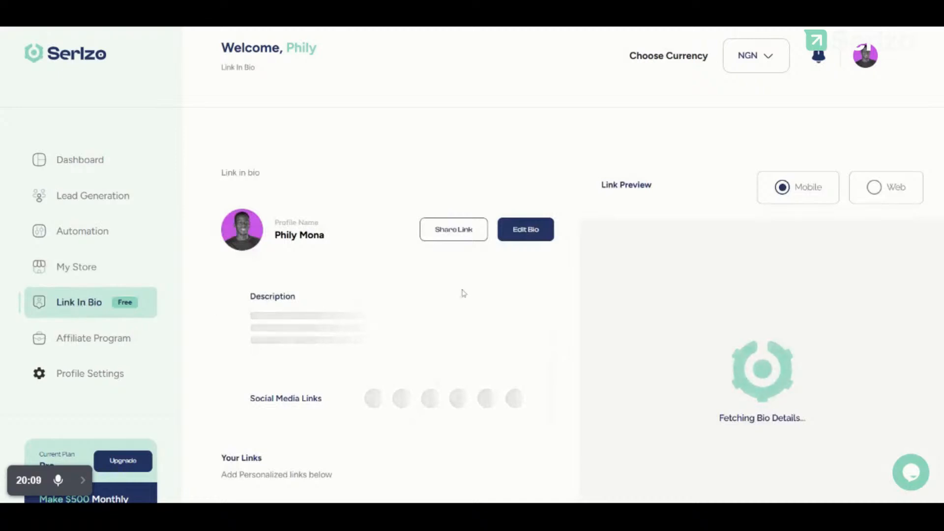
scroll(464, 293, down, 1)
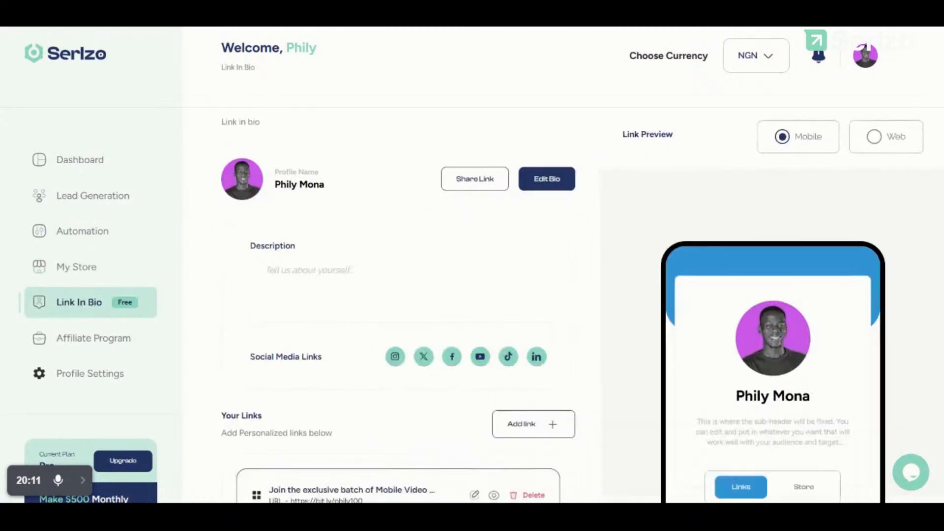
scroll(462, 293, down, 4)
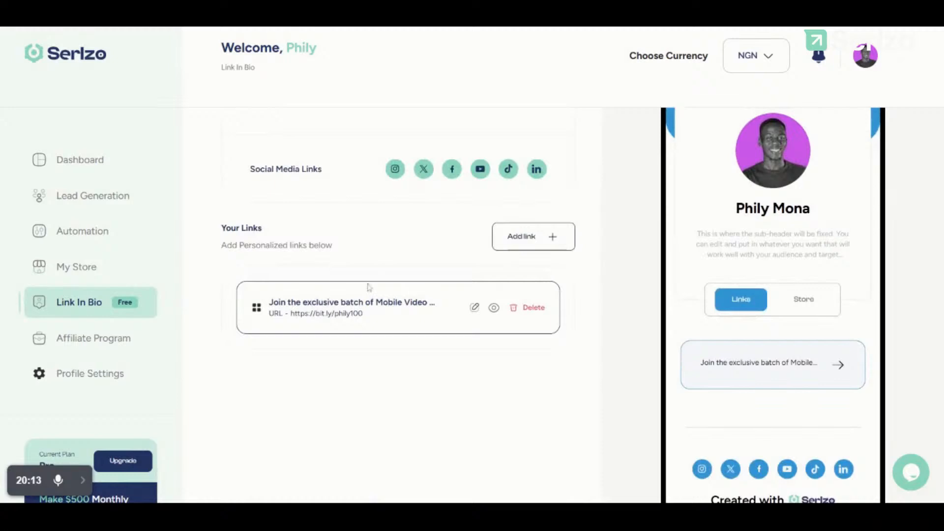
scroll(569, 202, up, 4)
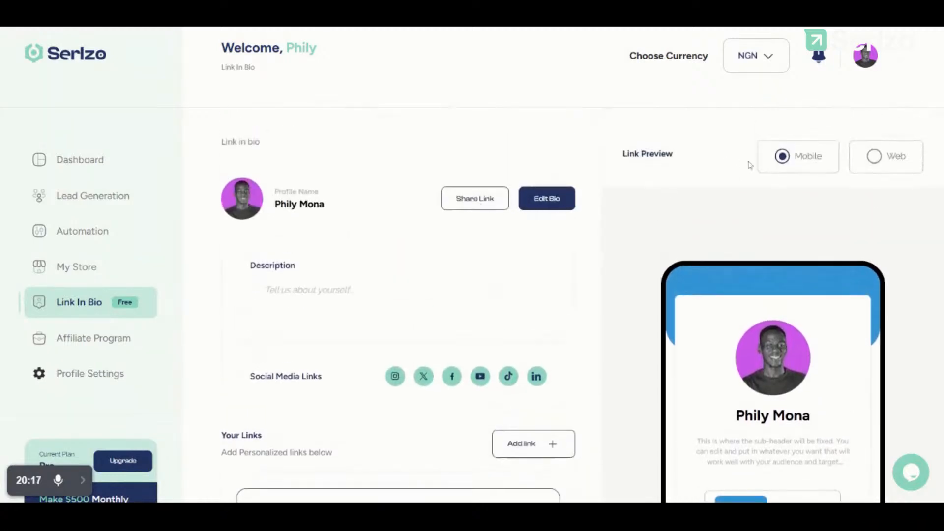
scroll(752, 163, down, 4)
scroll(752, 164, down, 3)
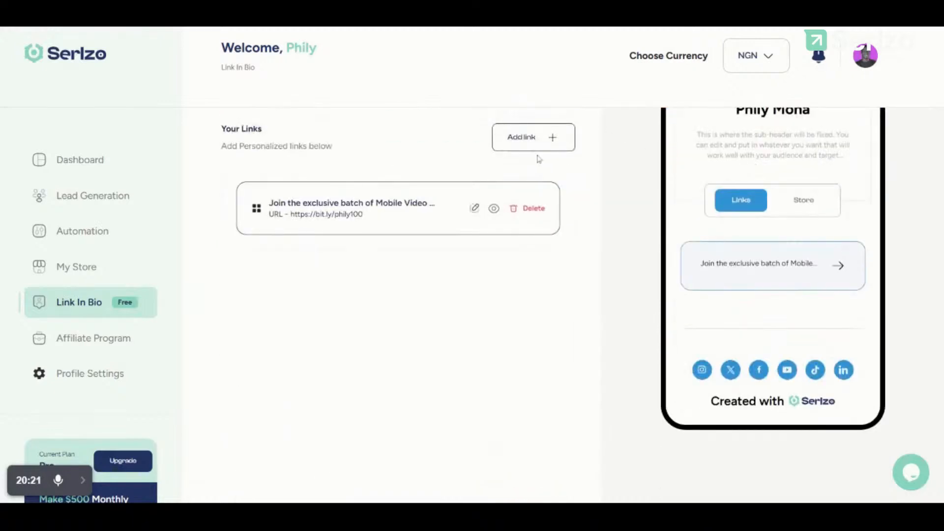
scroll(489, 284, up, 4)
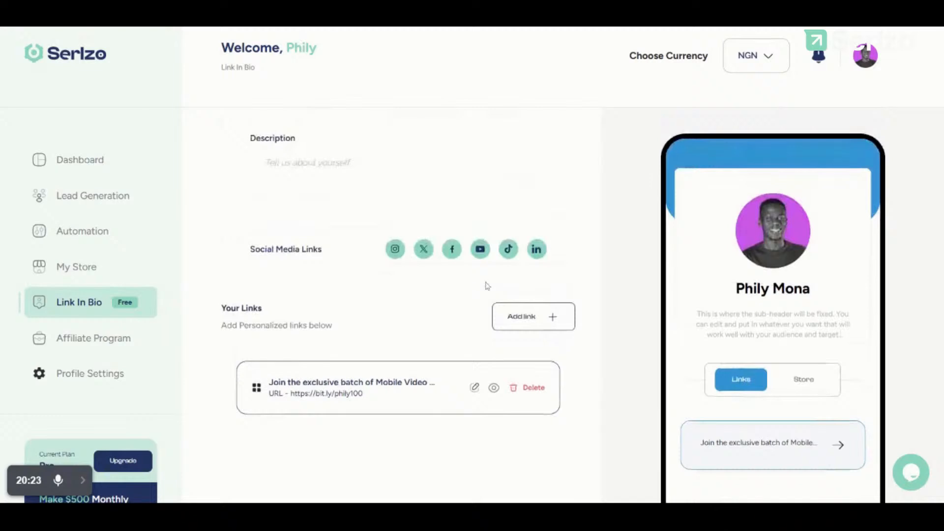
scroll(796, 431, down, 3)
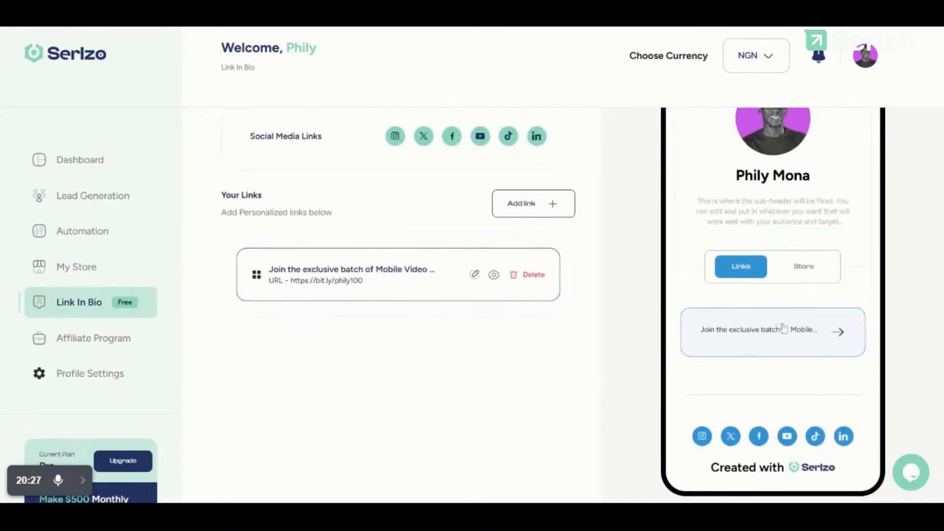
scroll(756, 288, up, 4)
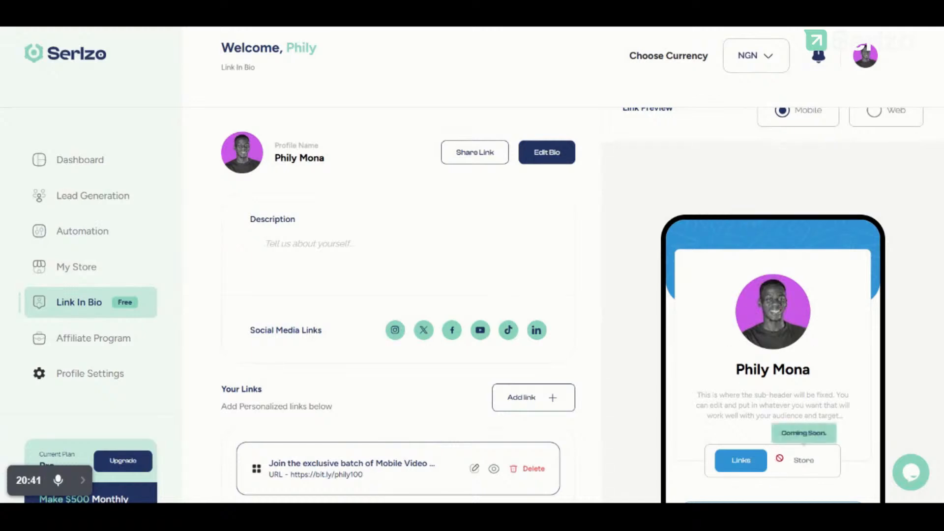
Step: Show the Affiliate Program dashboard with 13 referrals and 5% commission, closing its info card
click(106, 339)
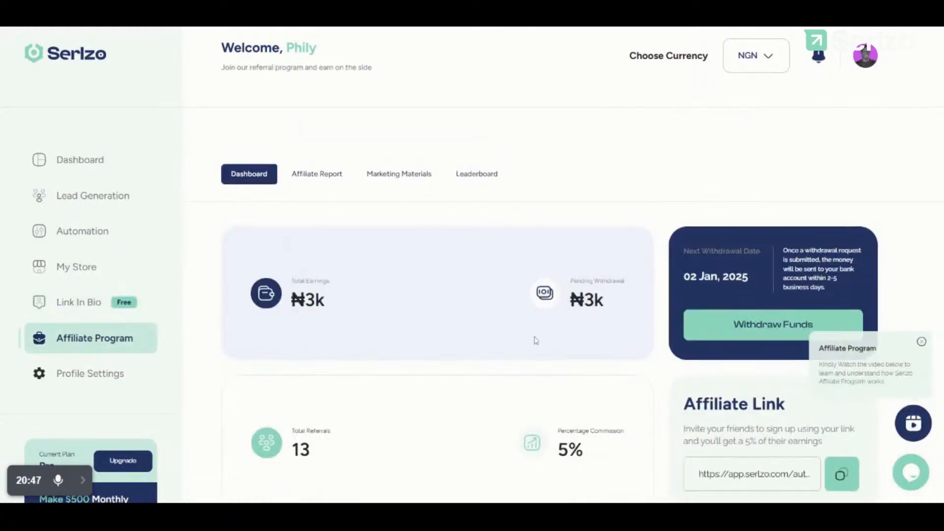
scroll(536, 340, down, 1)
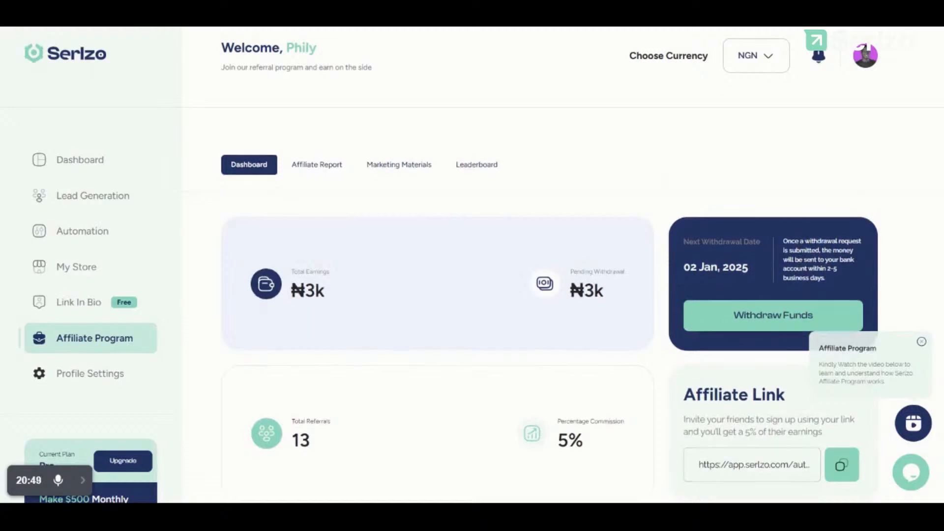
scroll(550, 319, down, 3)
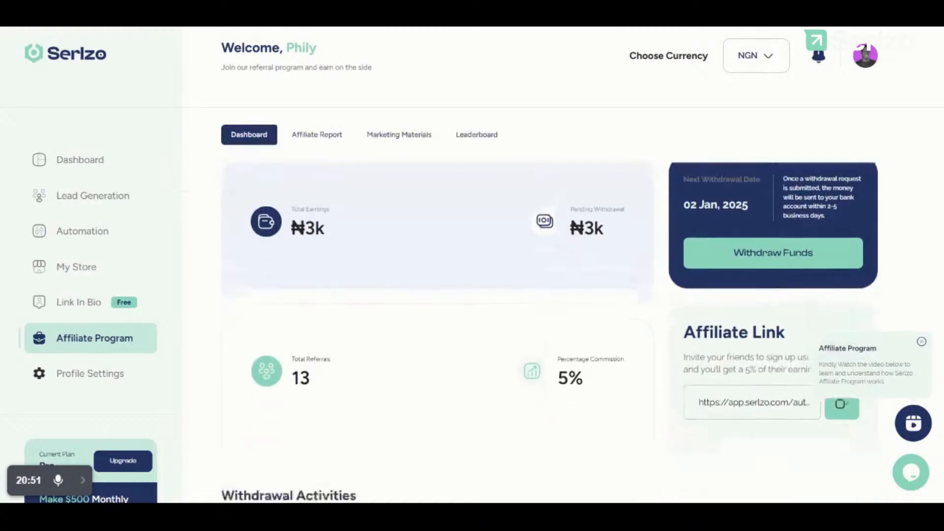
scroll(840, 283, down, 3)
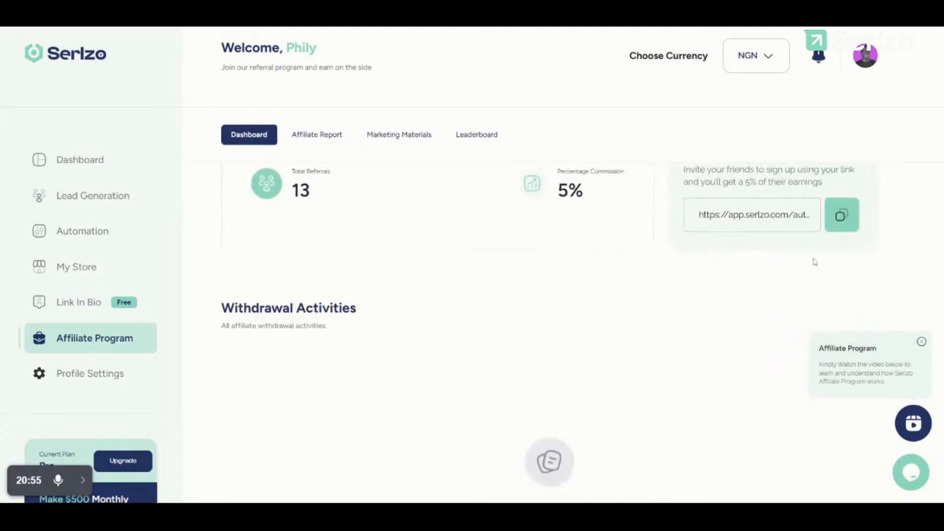
click(921, 342)
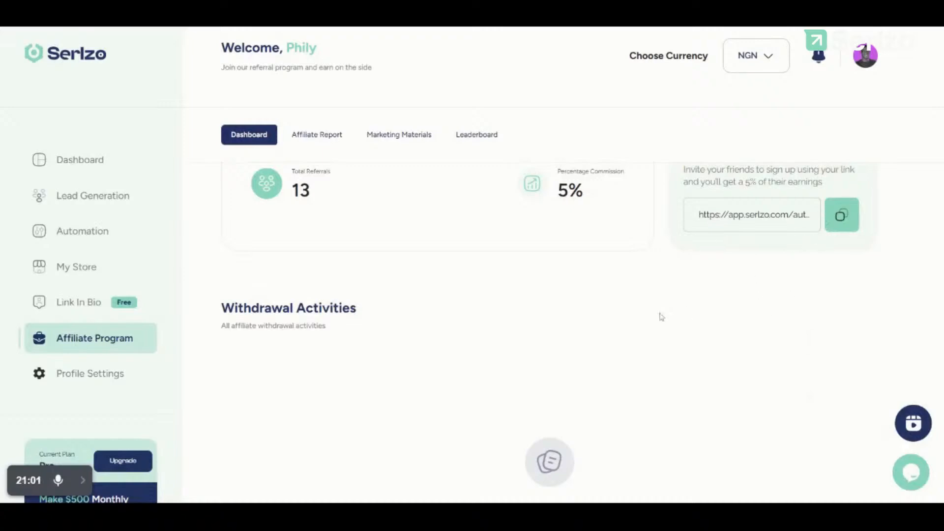
scroll(659, 316, up, 1)
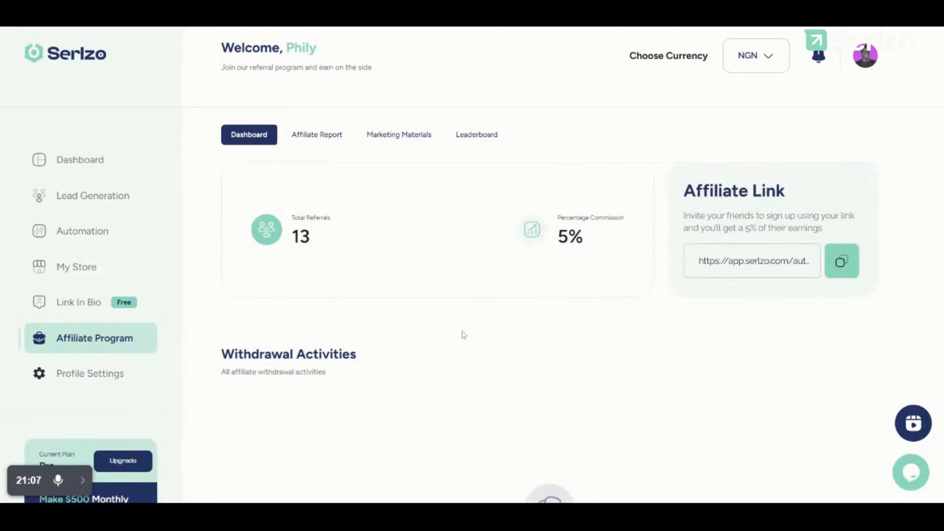
scroll(601, 263, up, 3)
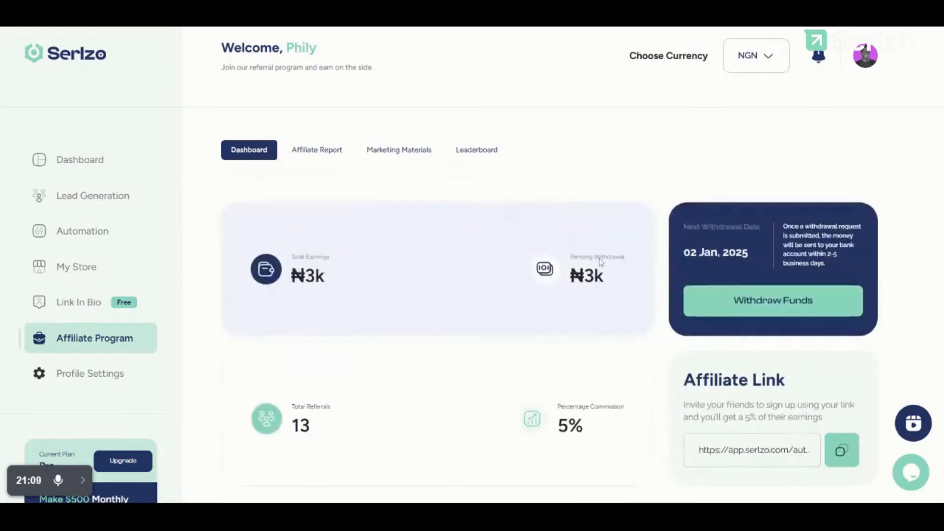
scroll(601, 262, down, 2)
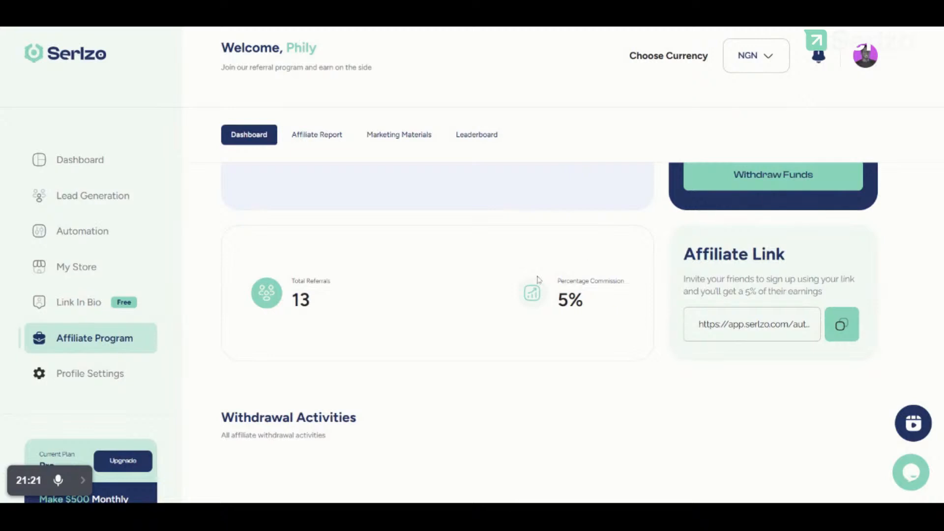
Step: Go through the KYC, Bank Details, Security, Linked Number and Subscription profile tabs, then return to Dashboard
click(100, 385)
scroll(512, 249, up, 3)
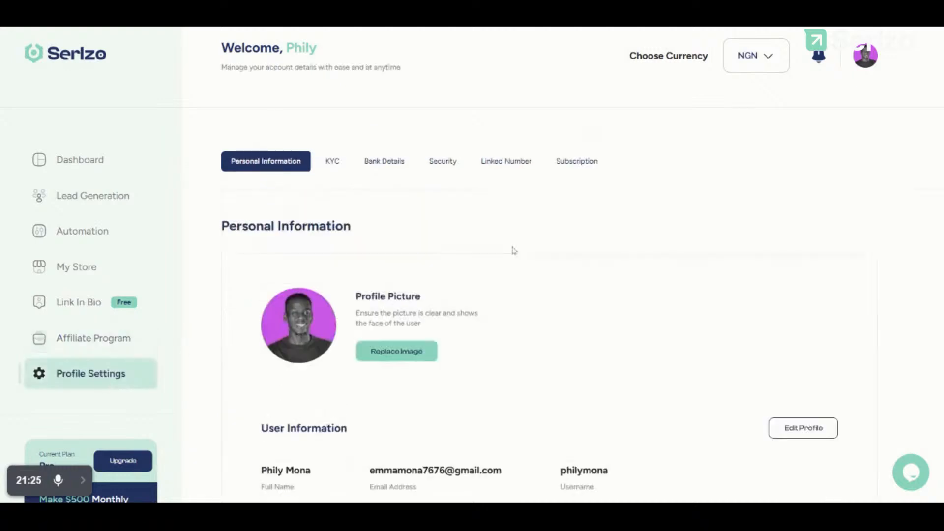
scroll(512, 248, down, 5)
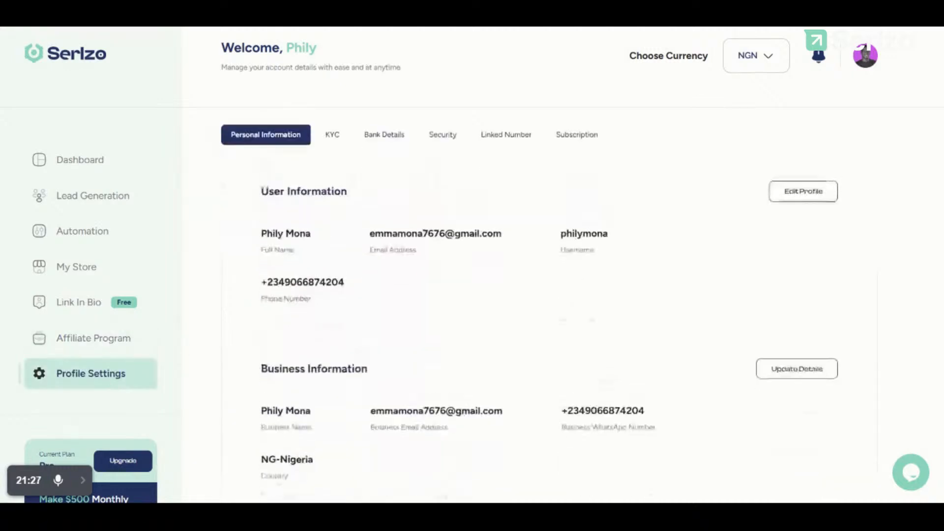
click(329, 134)
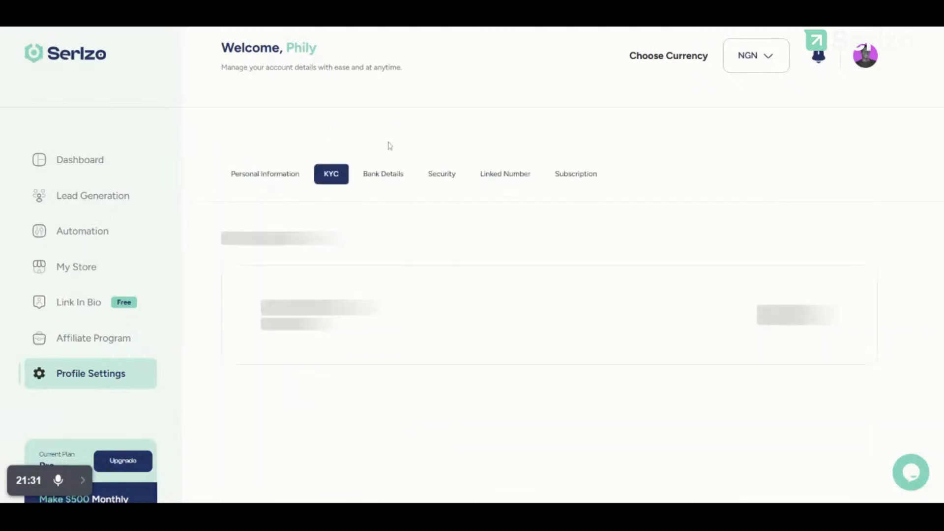
click(382, 174)
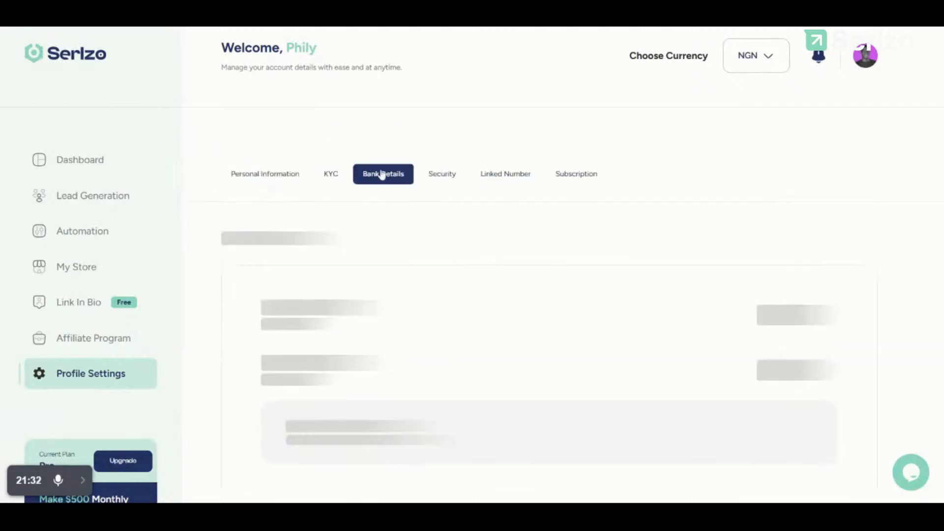
click(447, 174)
click(524, 181)
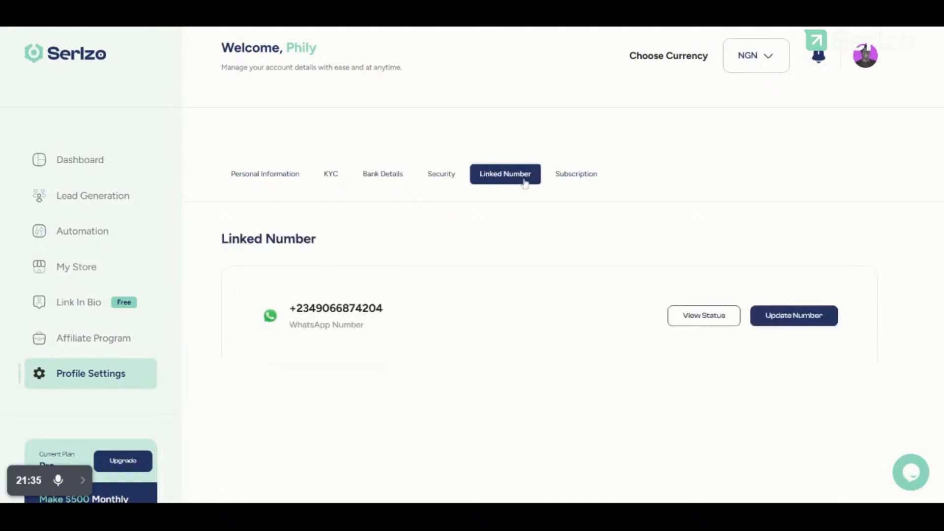
click(576, 178)
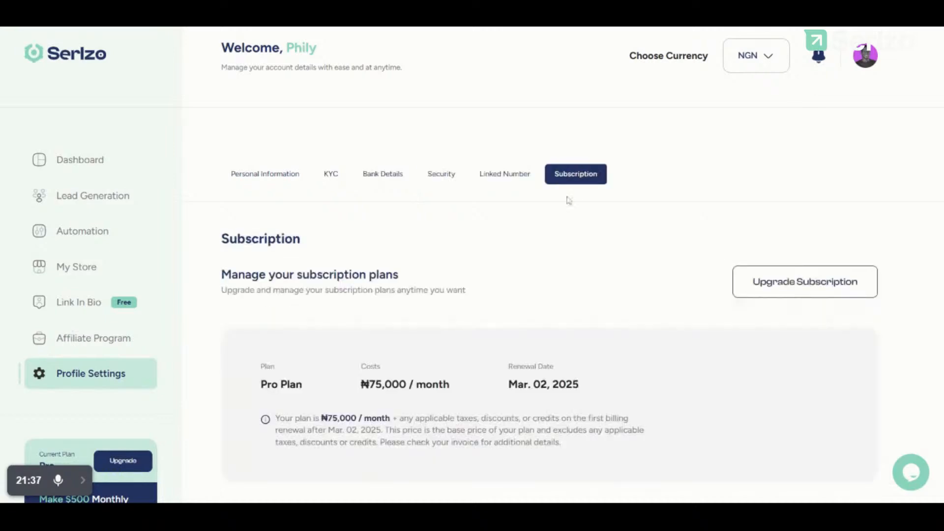
scroll(529, 329, down, 10)
scroll(528, 331, up, 8)
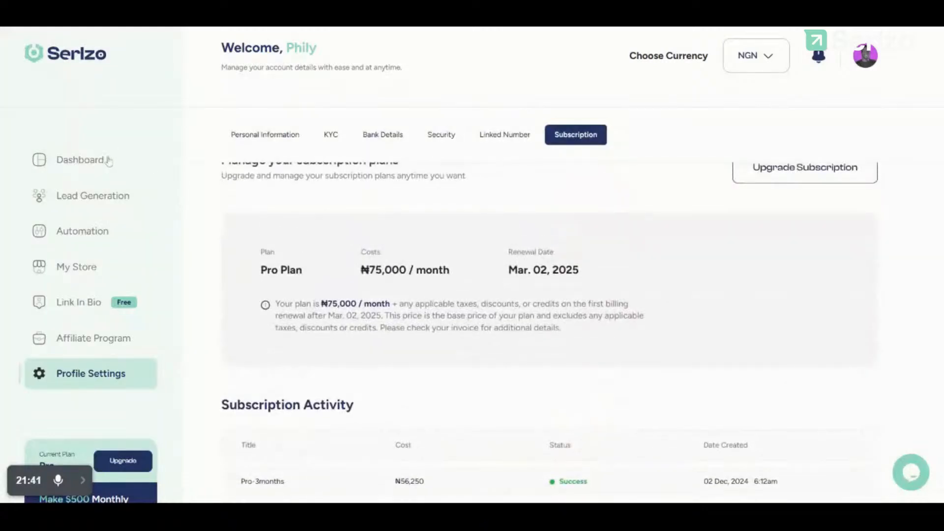
click(108, 161)
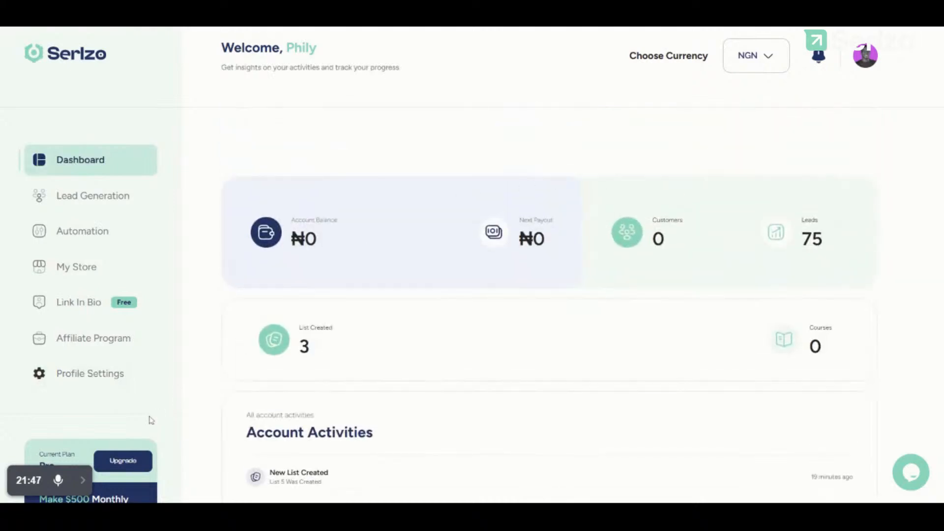
click(82, 480)
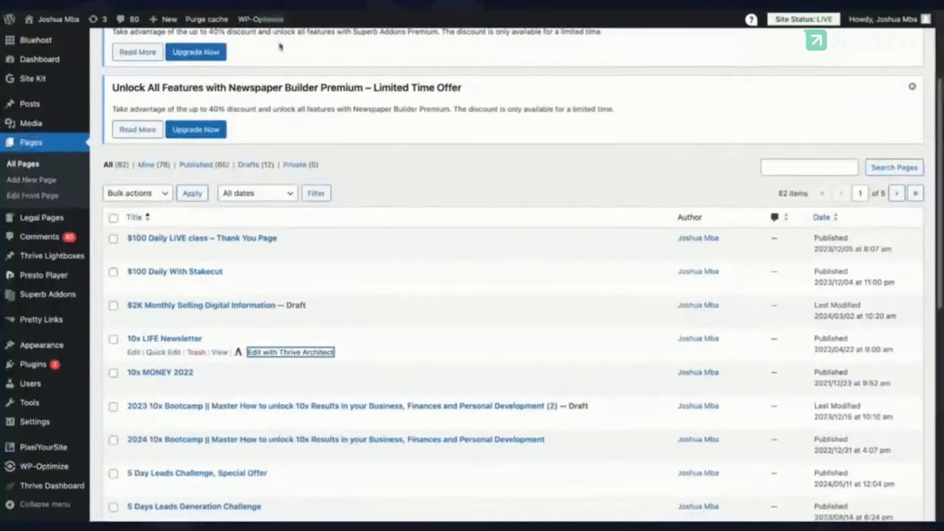
Step: Edit the 10x LIFE Newsletter page in Thrive Architect and scroll the editor canvas
click(472, 12)
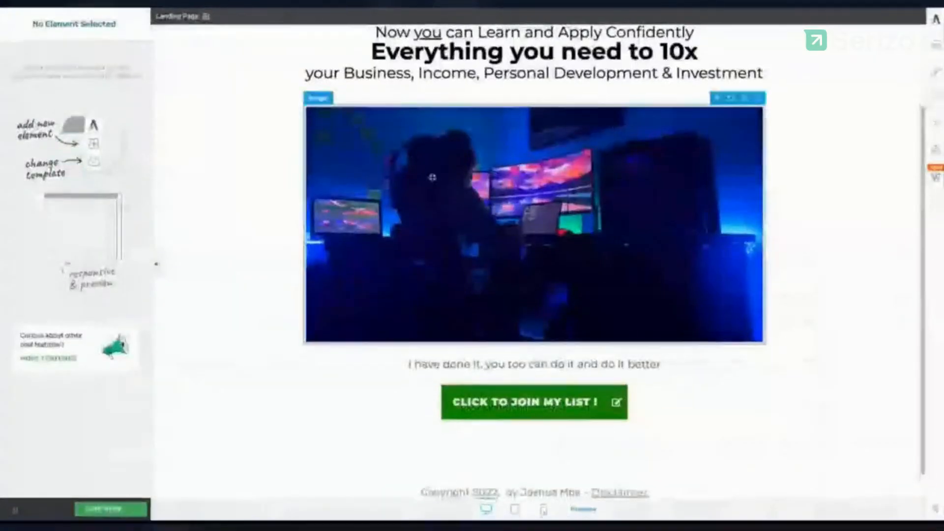
scroll(480, 227, up, 2)
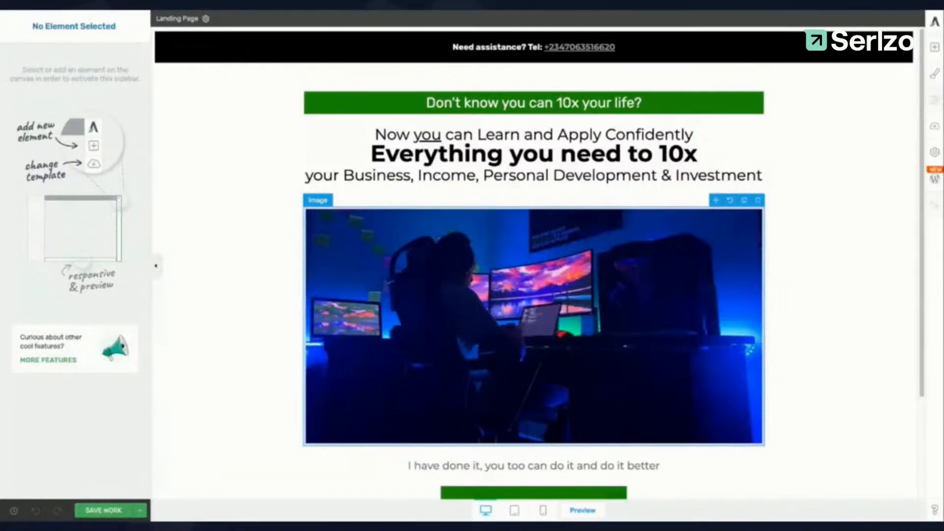
scroll(534, 275, down, 3)
scroll(533, 275, up, 2)
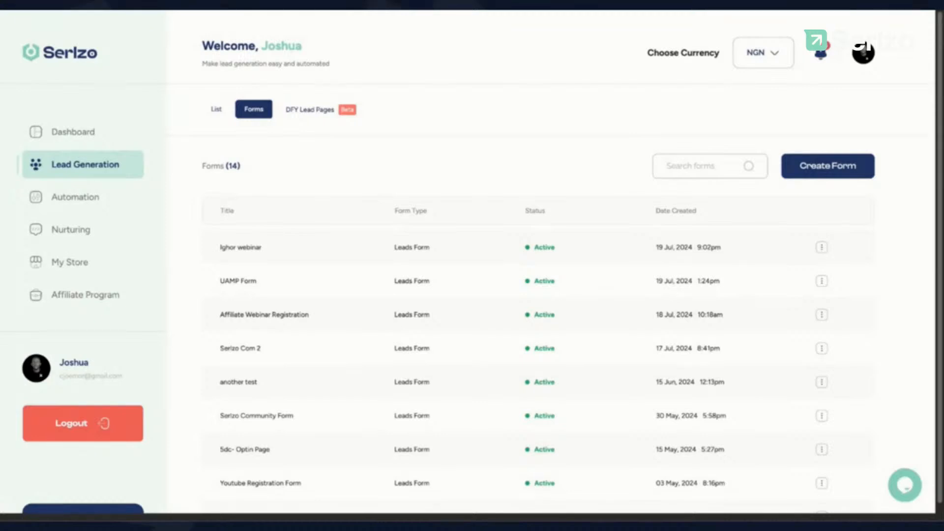
Step: Begin a new form titled 'My customers Form' and view the available form types
click(828, 166)
click(782, 159)
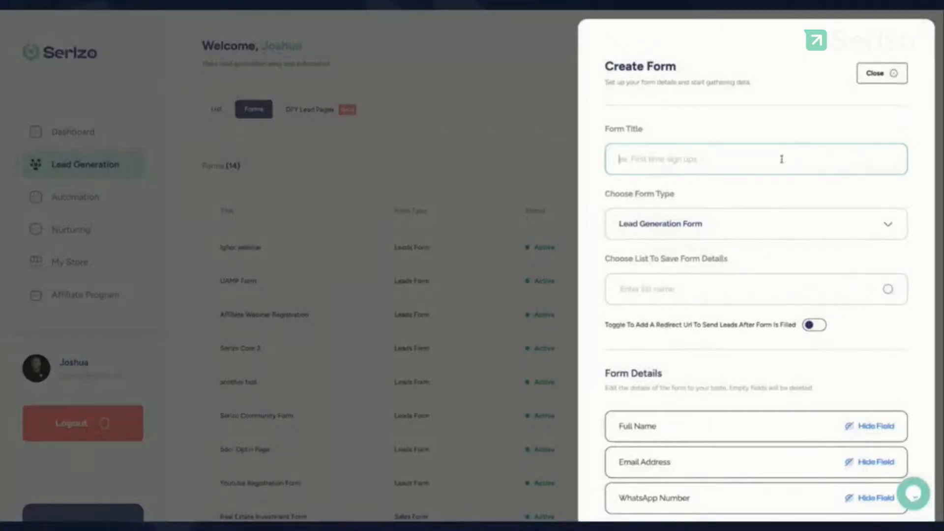
text(My customers Form)
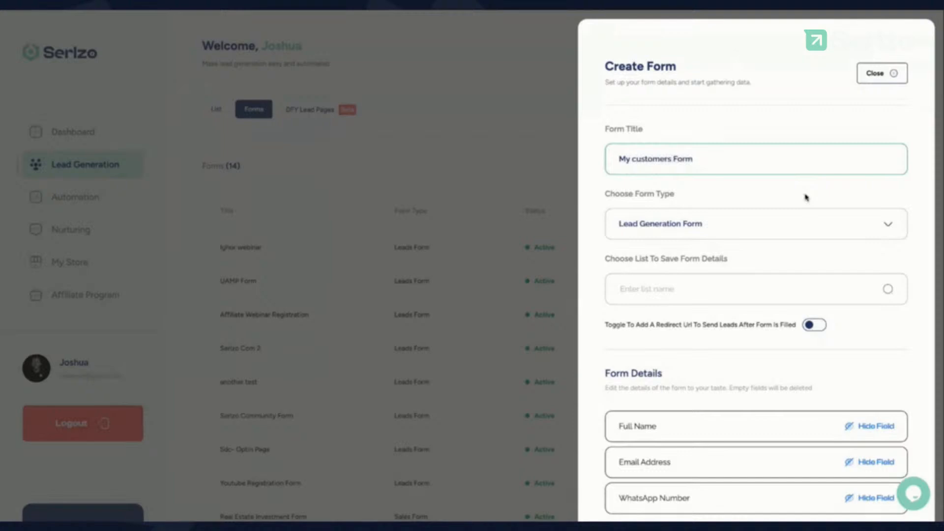
scroll(802, 213, down, 1)
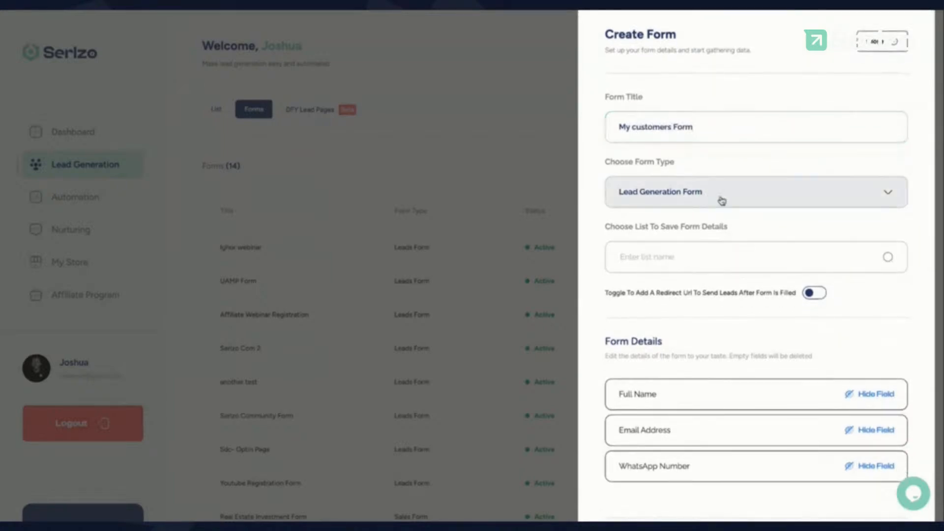
click(721, 200)
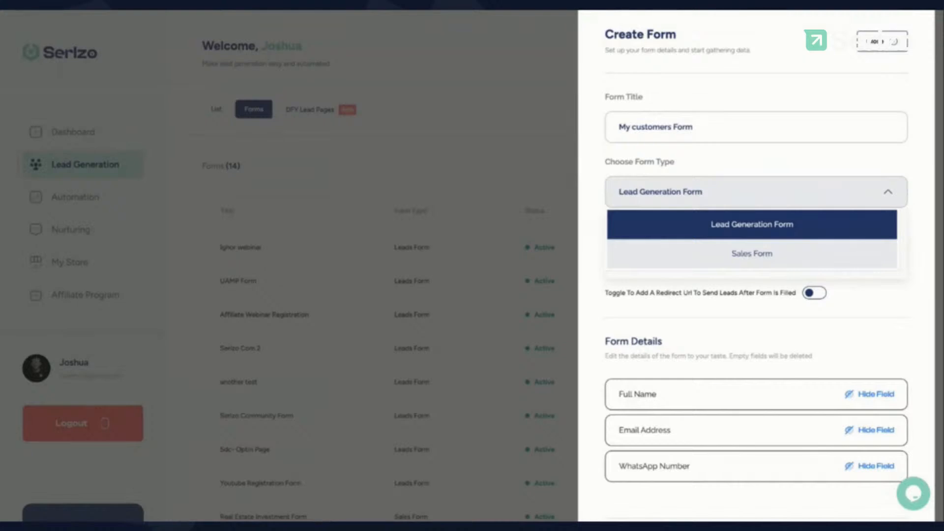
click(752, 253)
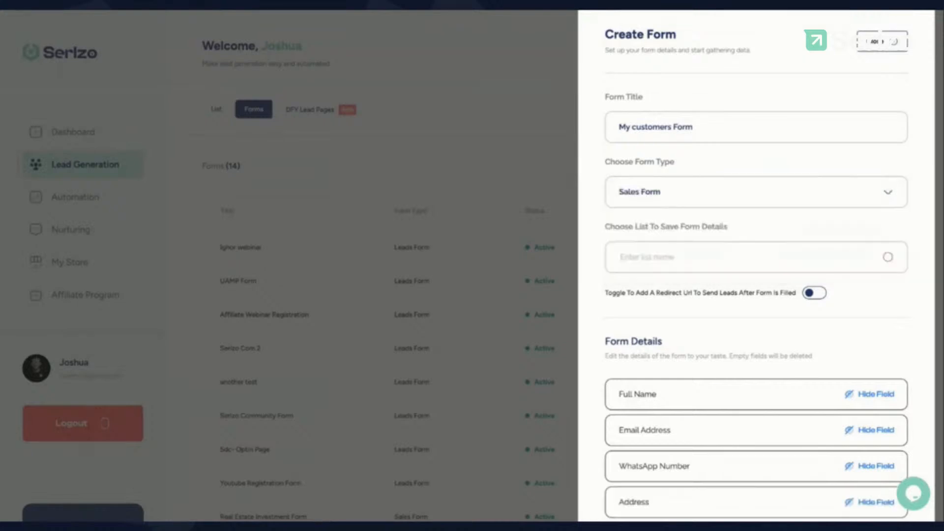
scroll(747, 283, down, 3)
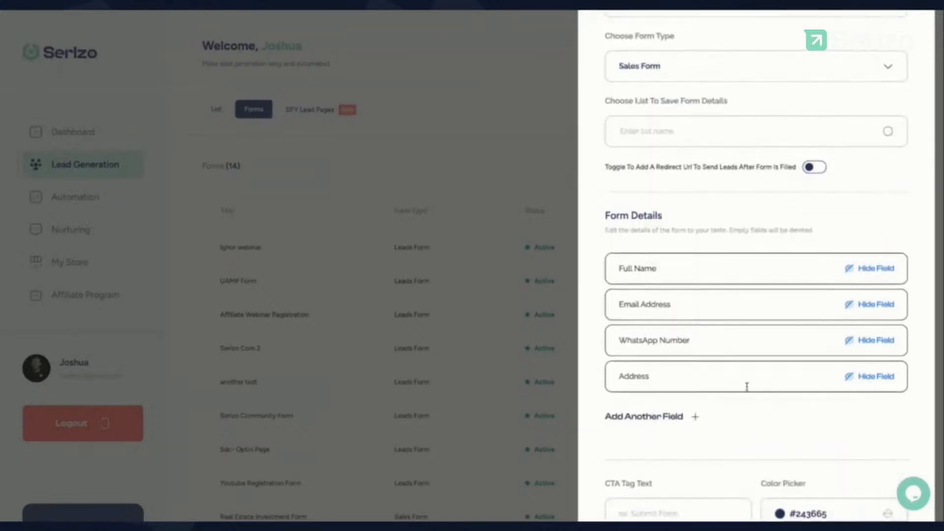
click(638, 418)
scroll(639, 421, down, 3)
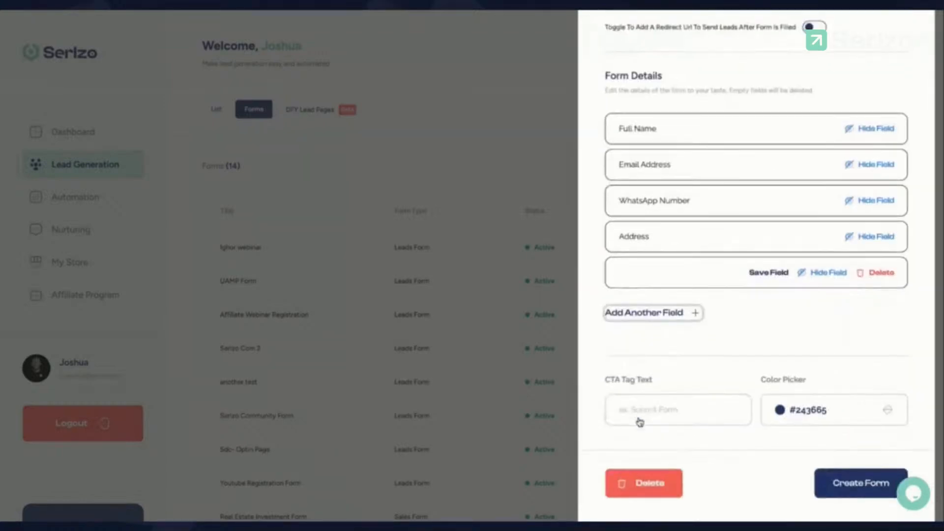
click(660, 320)
click(661, 351)
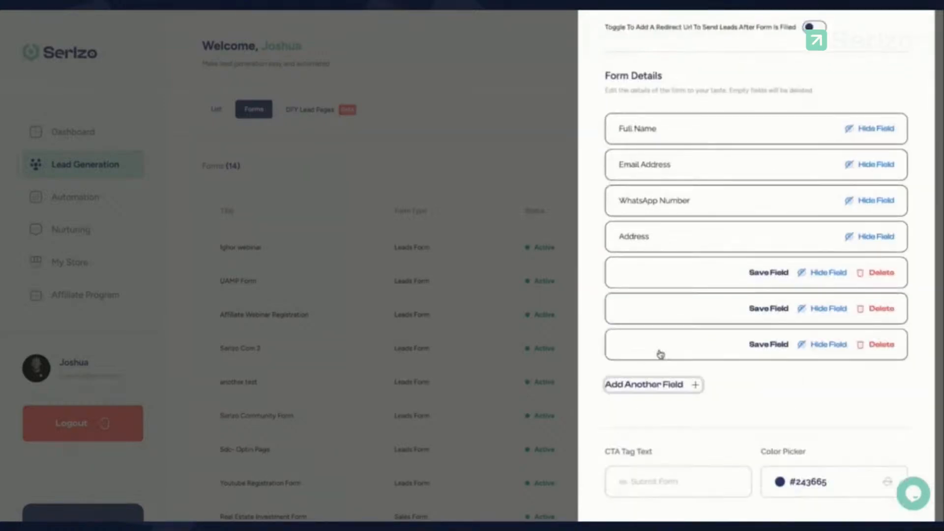
click(666, 385)
click(881, 276)
click(882, 277)
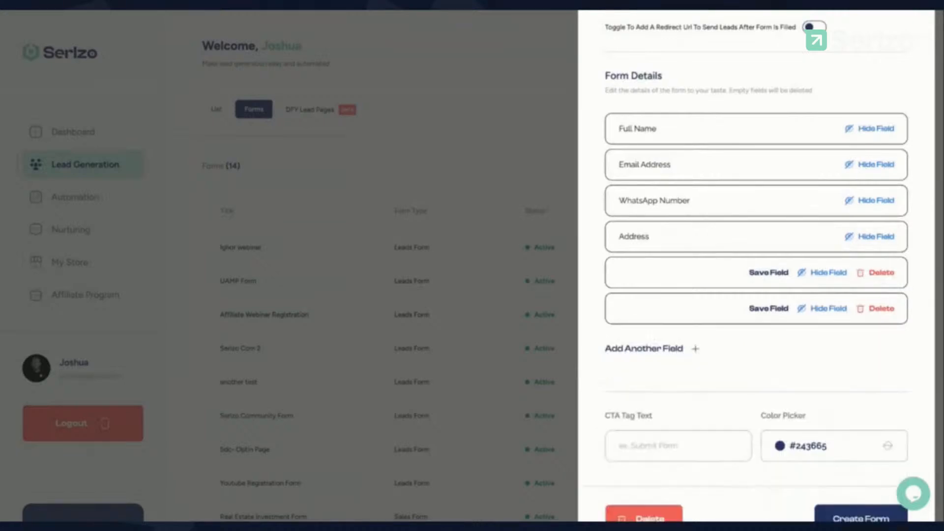
click(881, 276)
click(882, 274)
scroll(840, 243, up, 3)
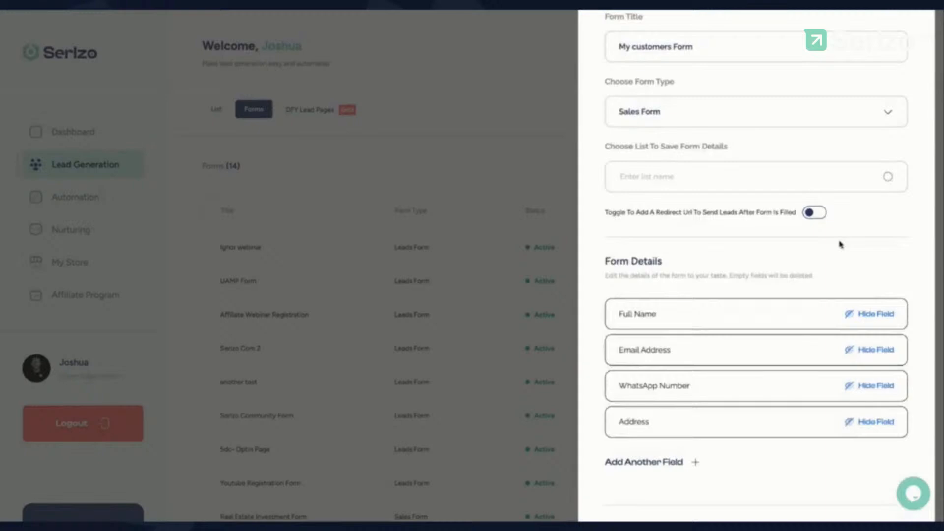
click(791, 112)
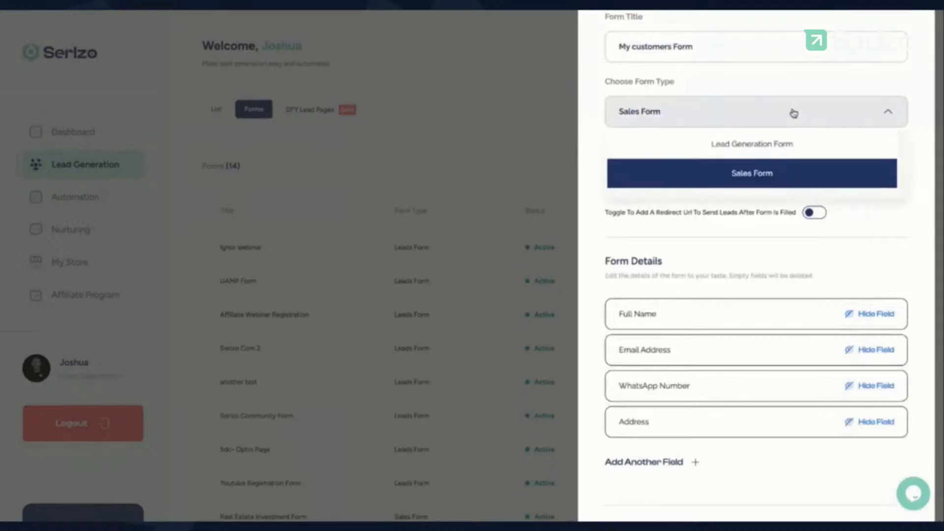
click(777, 145)
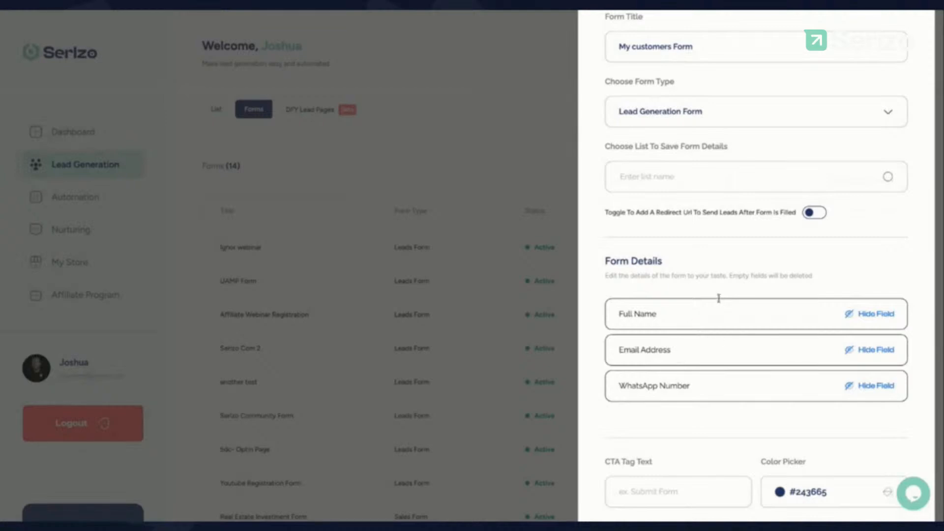
click(851, 351)
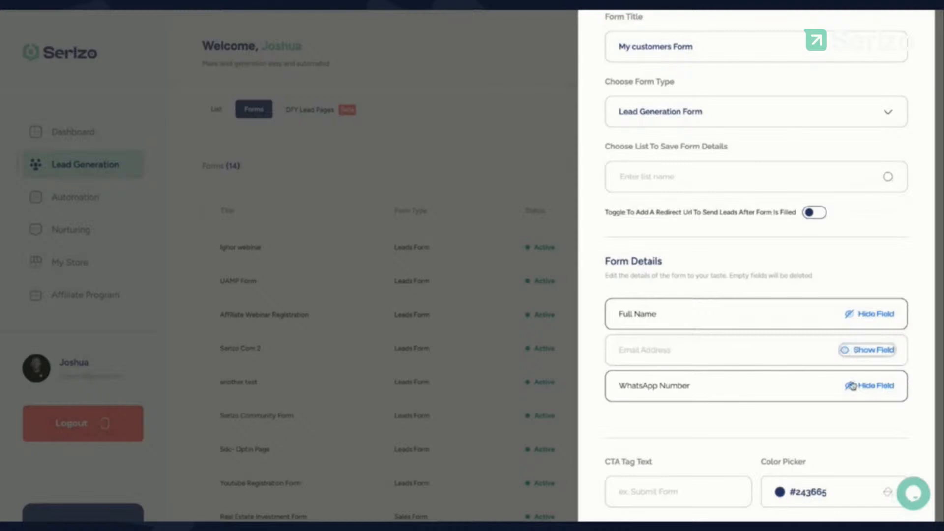
click(850, 386)
click(846, 350)
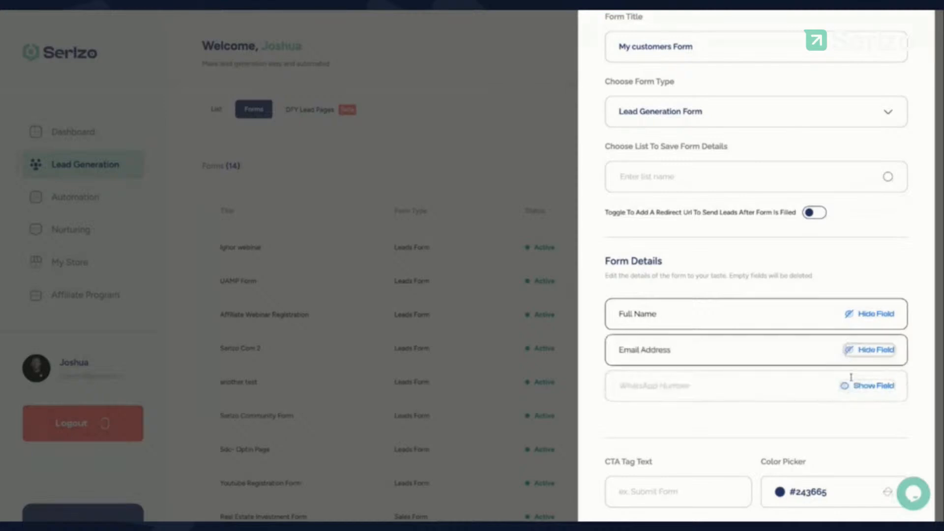
click(848, 386)
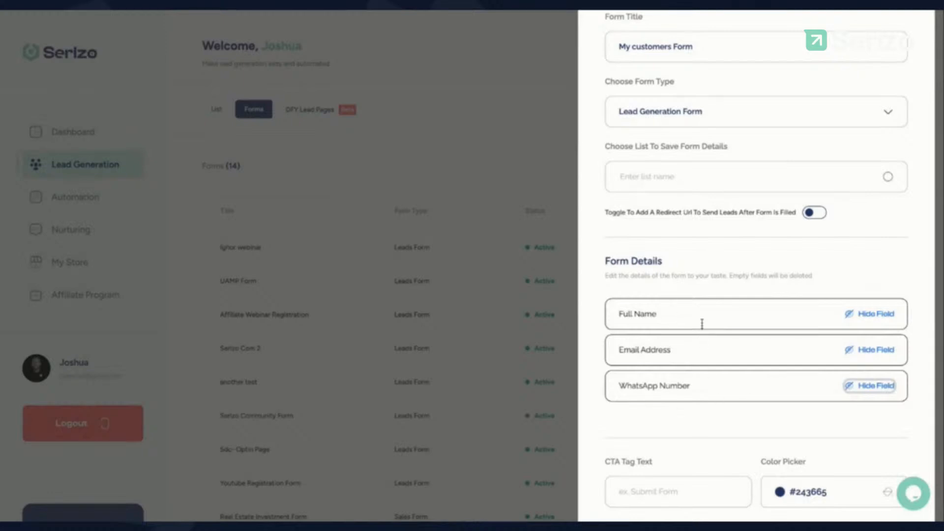
scroll(677, 204, up, 1)
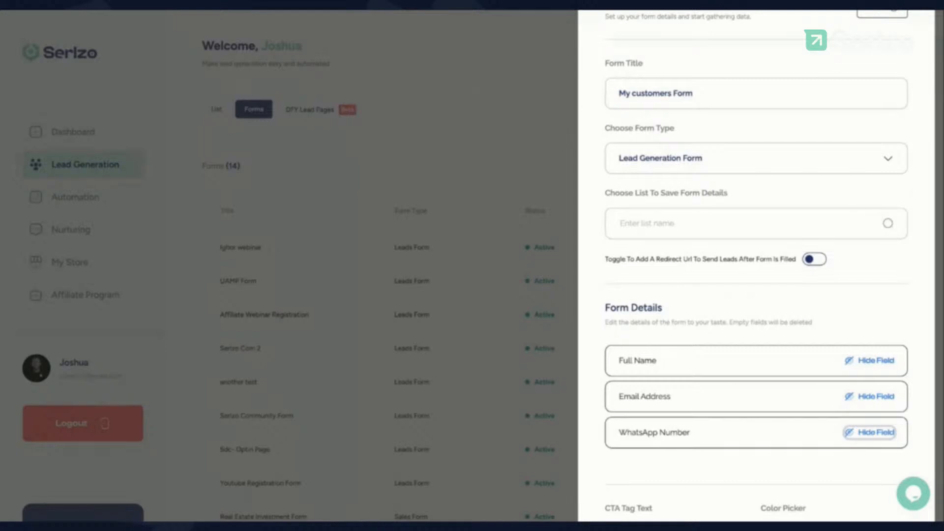
Step: Send the form's leads to the my customers list and set the CTA text to 'Complete Registration'
click(639, 224)
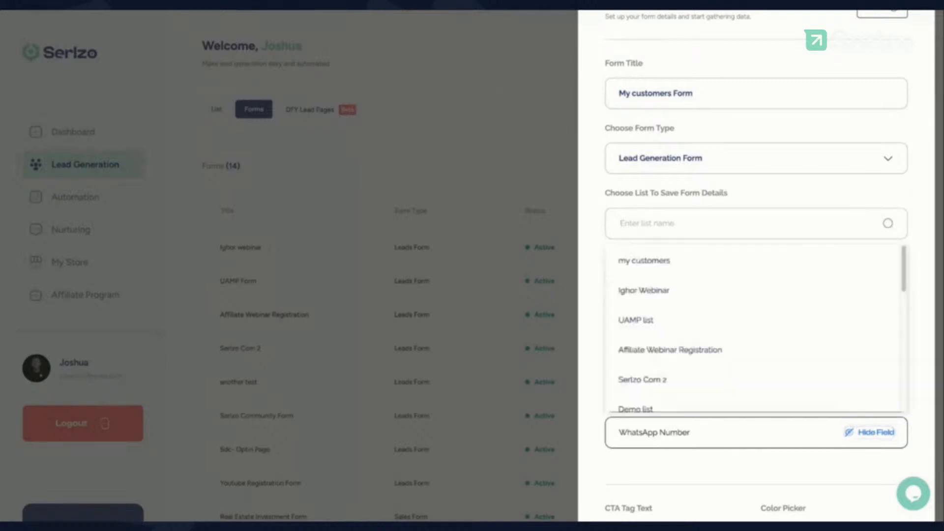
click(649, 266)
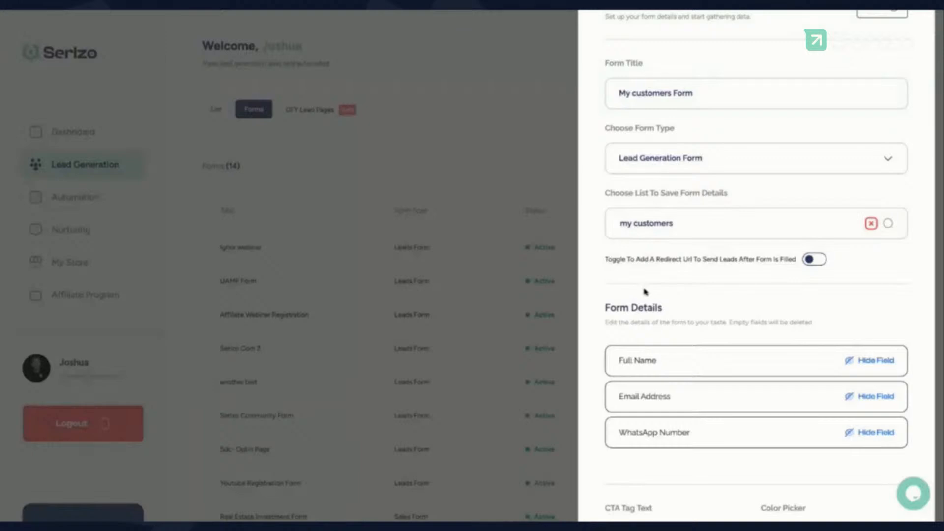
scroll(645, 291, down, 3)
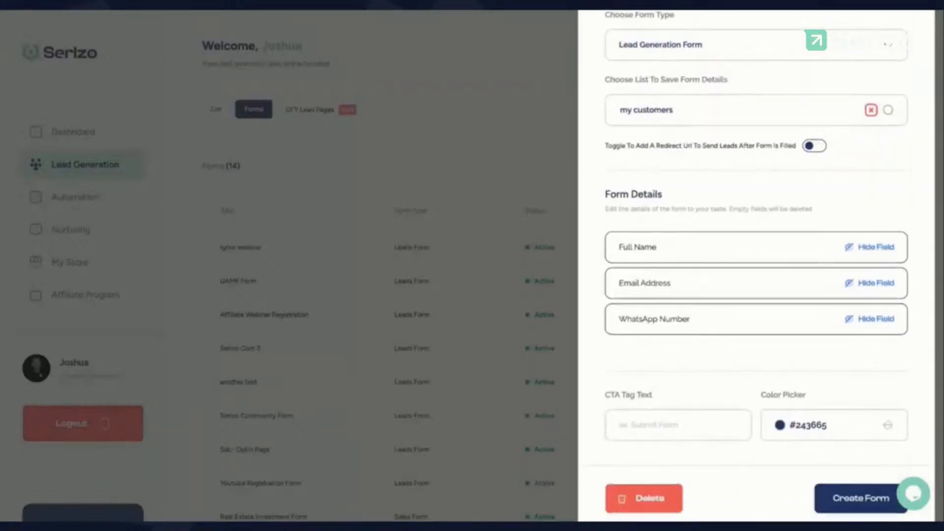
click(664, 396)
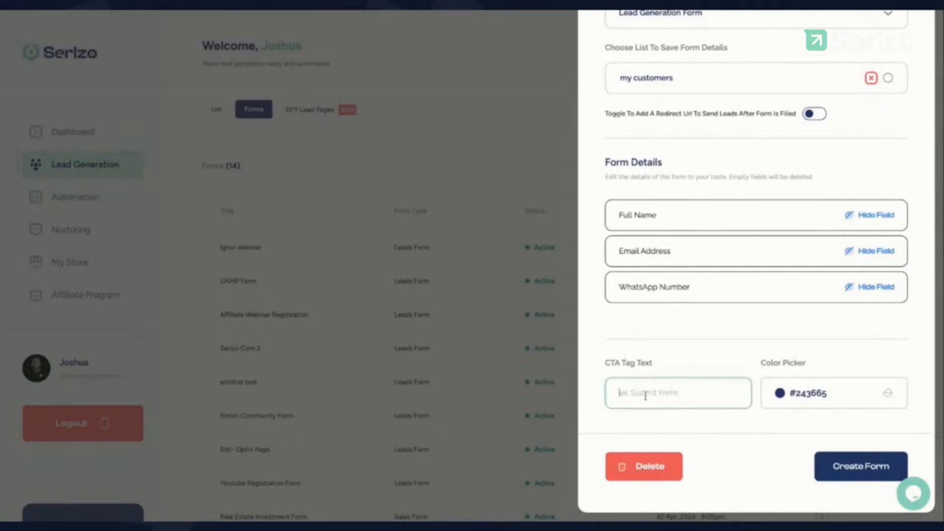
text(Sign up as Affiliate)
text(Complete Registration)
Step: Make the call-to-action colour bright red and create the form
click(800, 394)
click(813, 304)
click(885, 273)
click(902, 362)
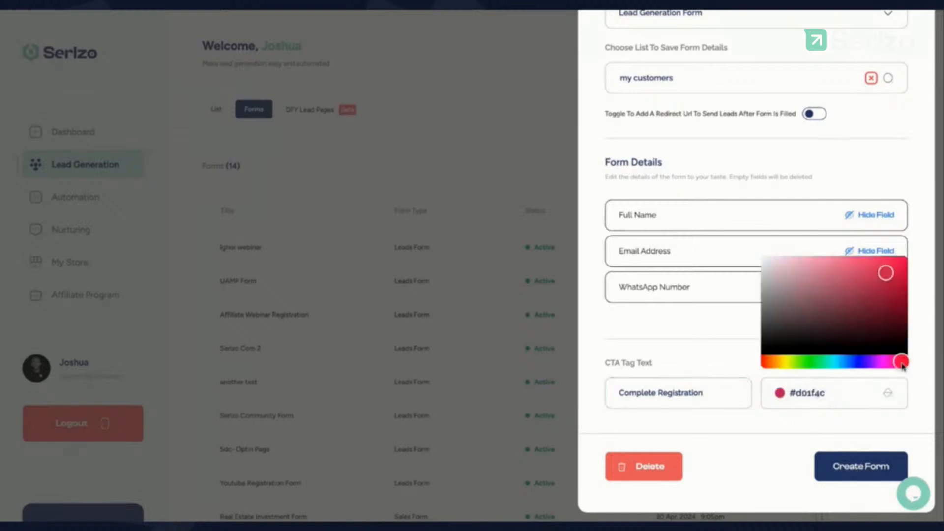
click(818, 363)
click(812, 364)
click(880, 305)
click(897, 305)
click(897, 298)
click(895, 294)
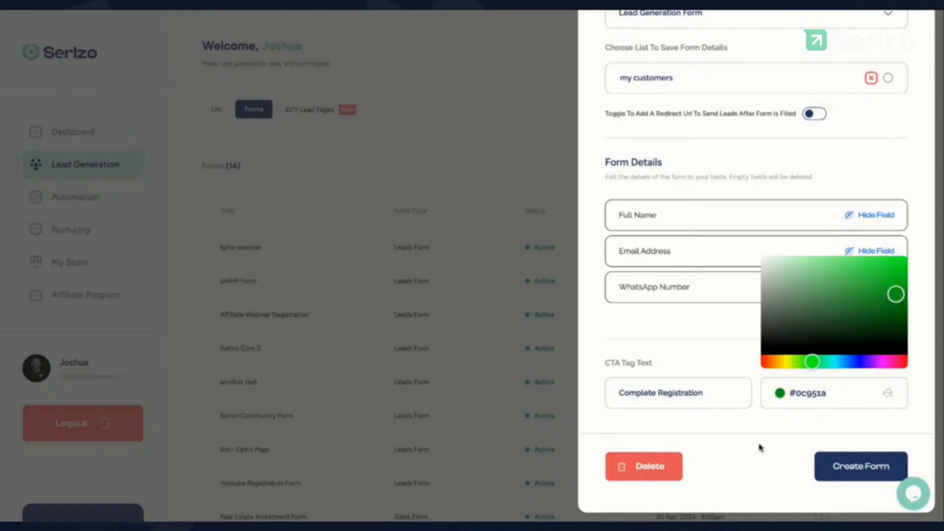
drag(771, 363, 757, 366)
drag(899, 281, 897, 270)
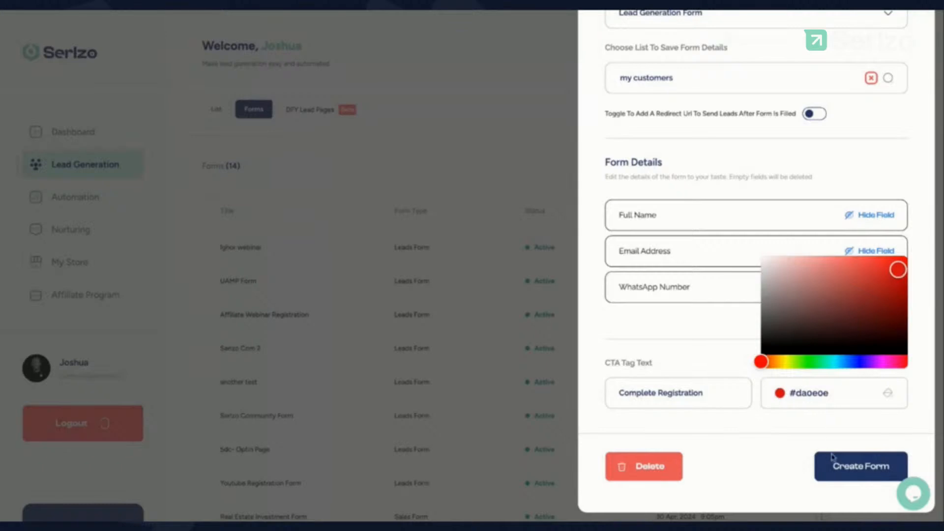
click(842, 464)
click(846, 469)
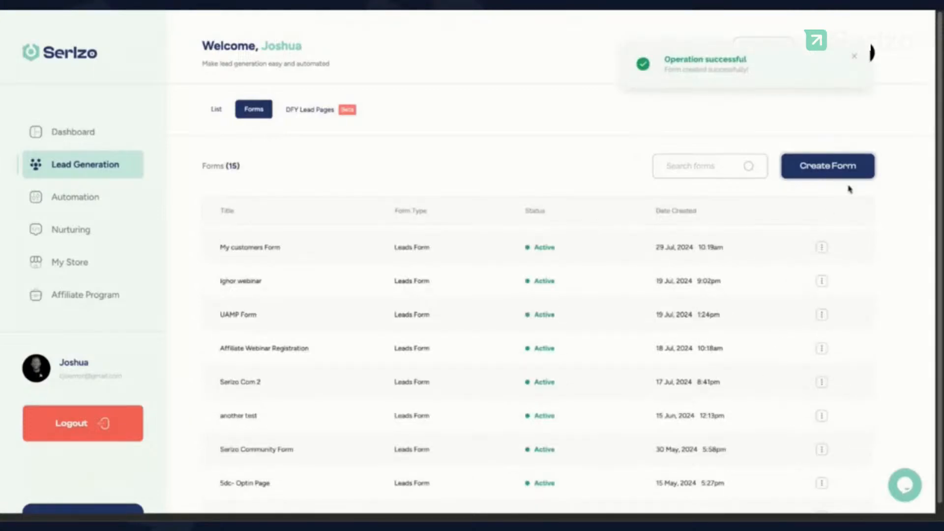
Step: Open My customers Form for editing
drag(219, 247, 279, 247)
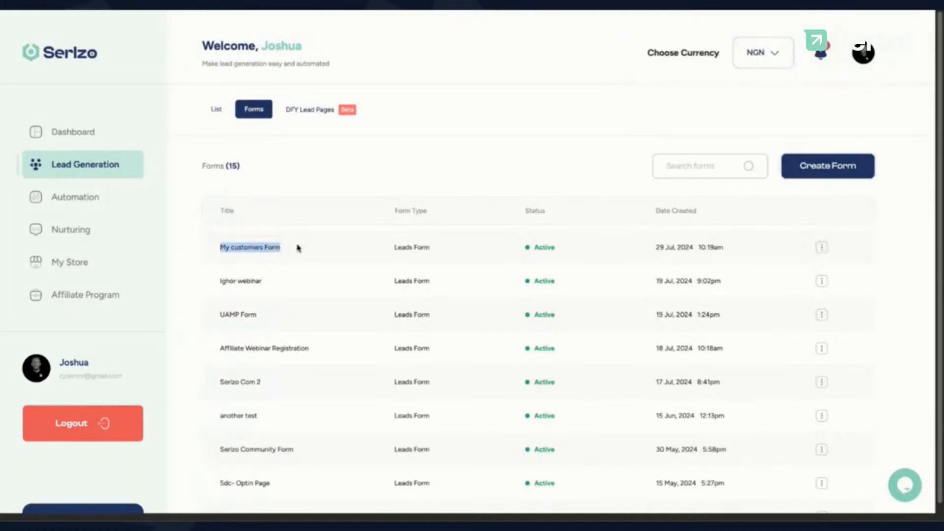
click(821, 248)
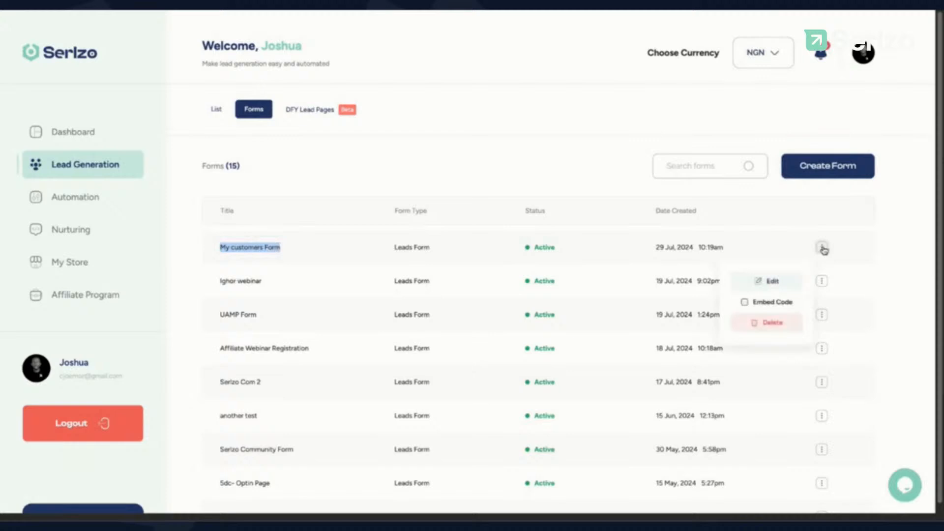
click(772, 282)
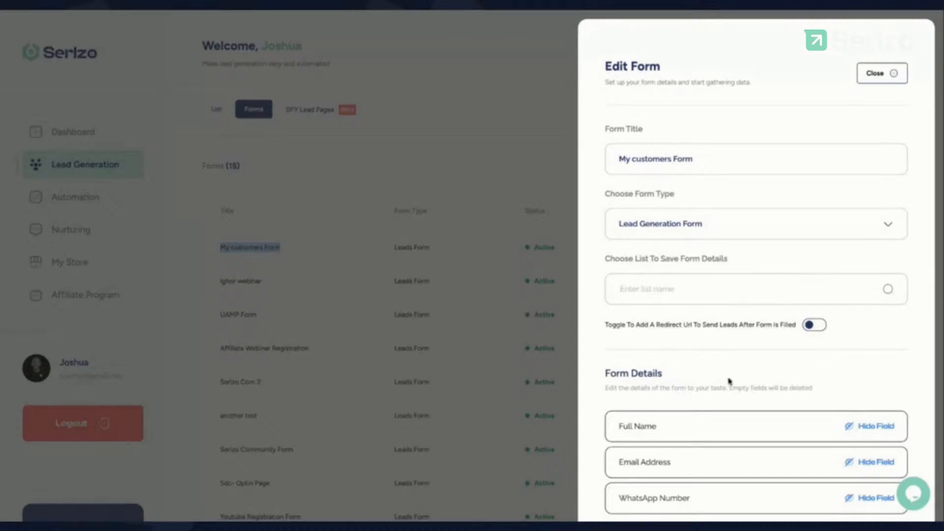
scroll(729, 381, down, 1)
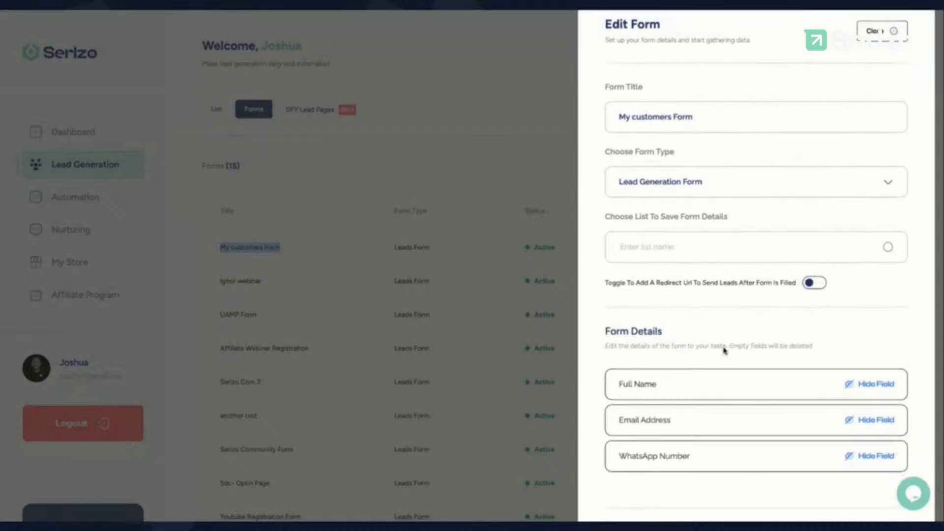
scroll(723, 344, down, 1)
drag(605, 267, 796, 268)
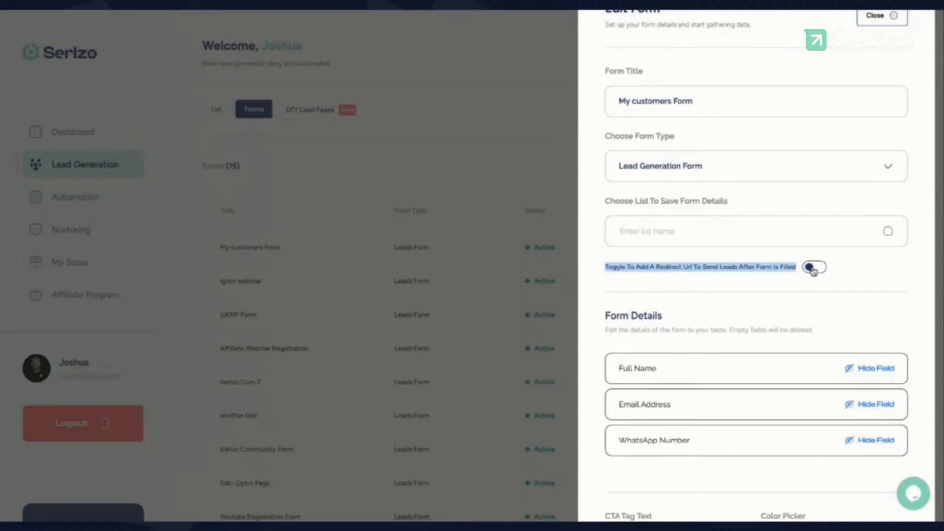
click(812, 268)
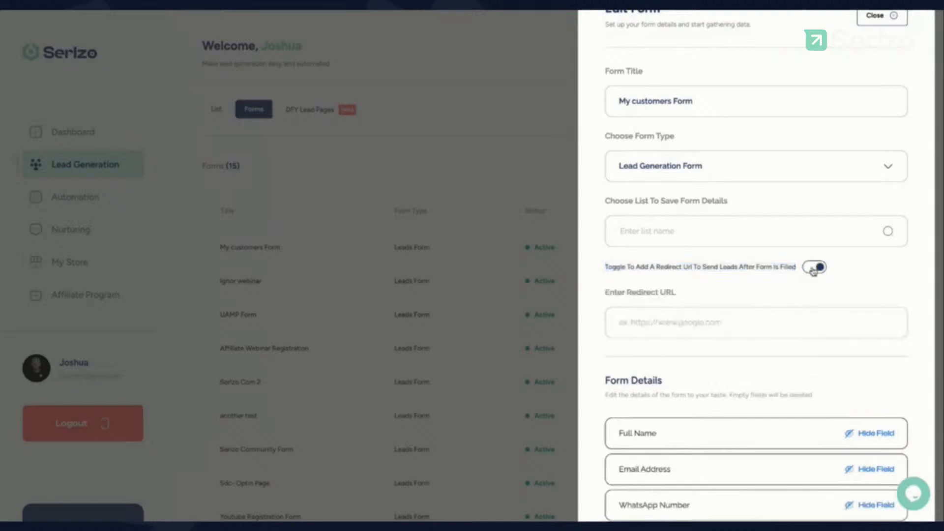
click(671, 325)
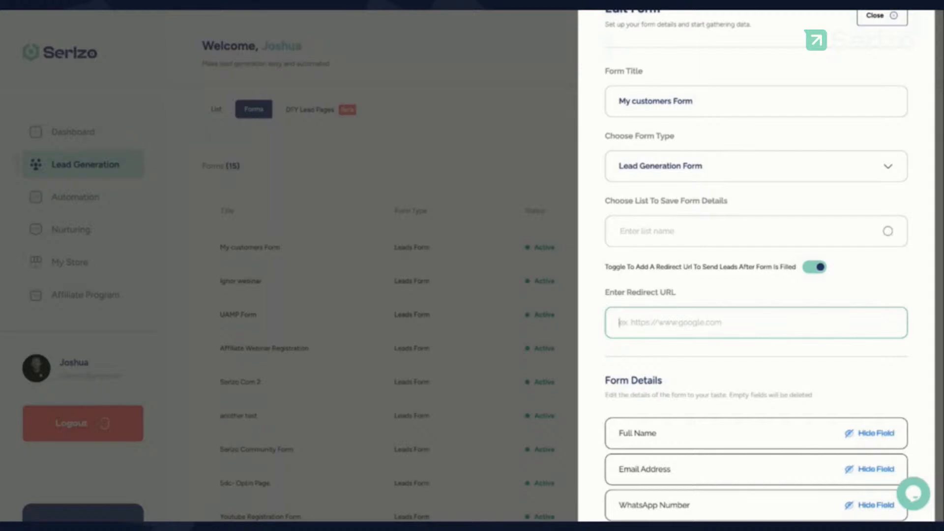
text(https://s)
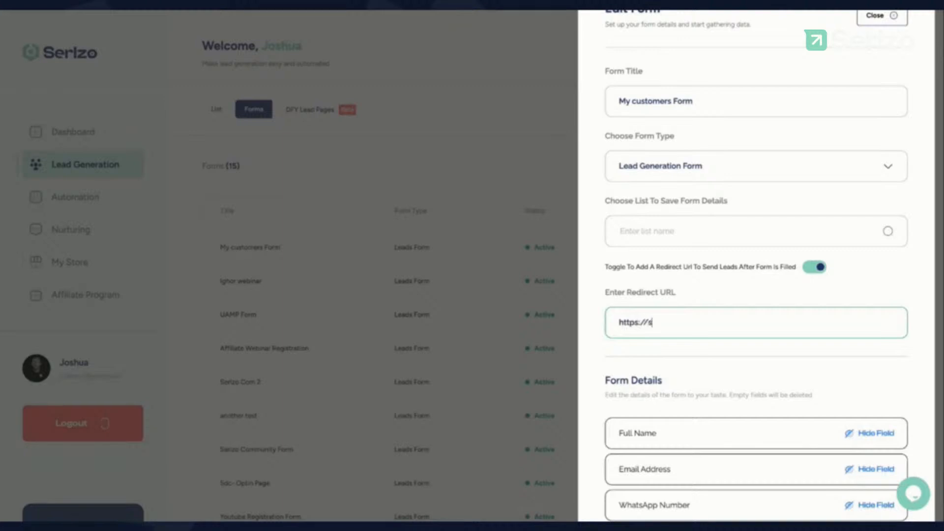
text(erlzo.com)
click(695, 231)
click(681, 269)
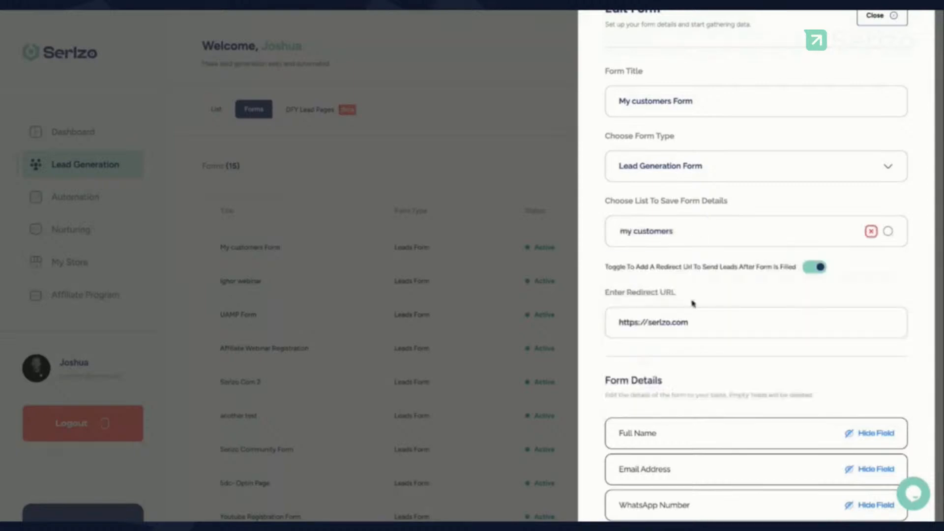
scroll(703, 375, down, 3)
scroll(704, 375, down, 3)
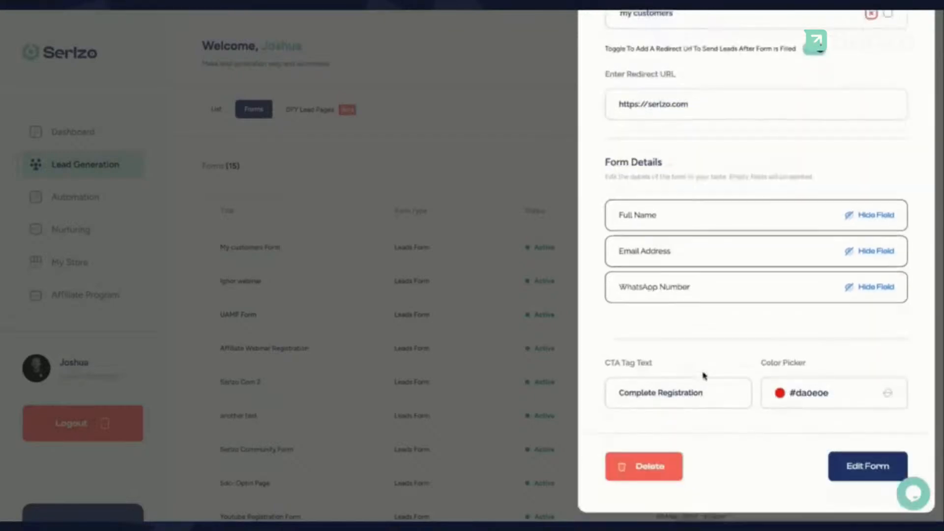
click(857, 467)
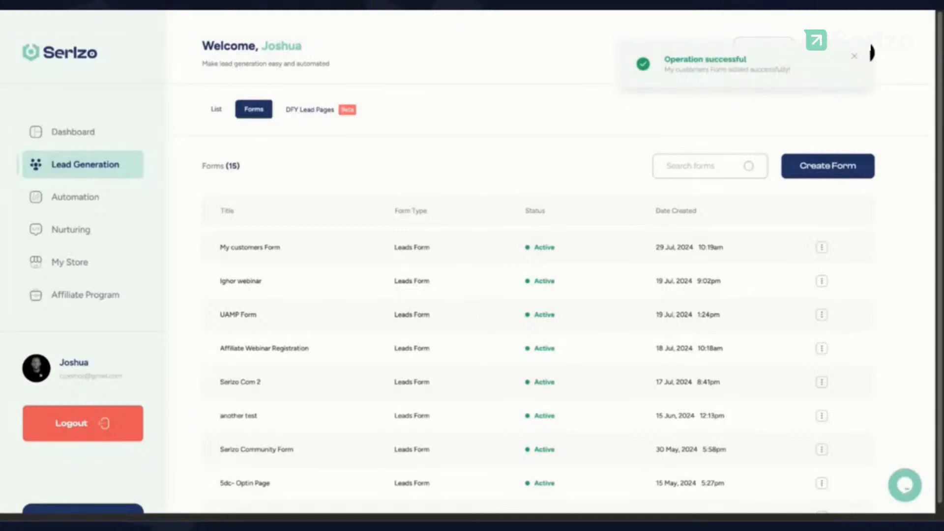
Step: Copy the My customers Form embed code from the row's menu
click(821, 248)
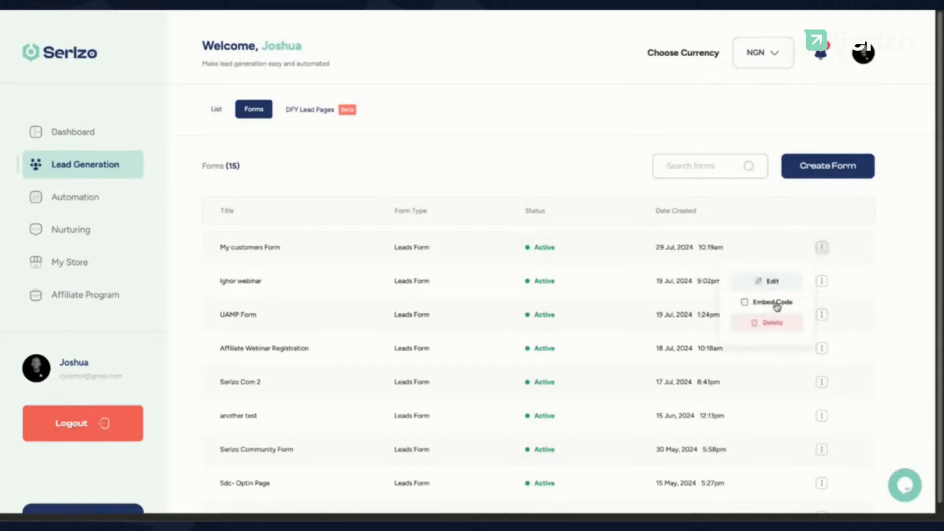
click(776, 307)
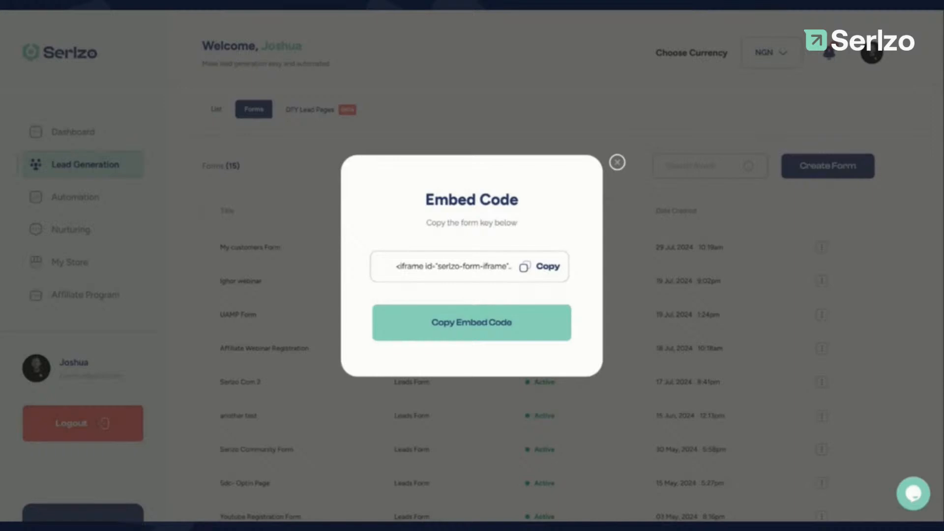
click(546, 269)
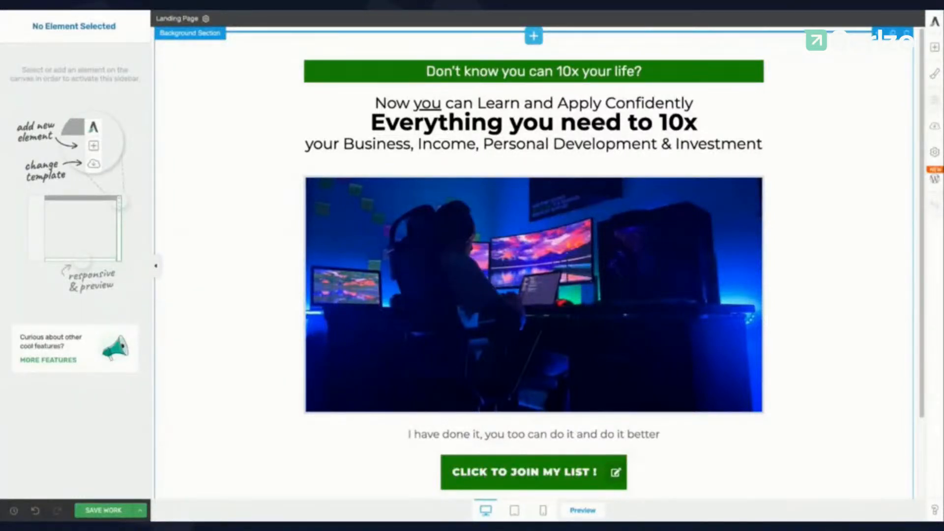
Step: Open the element list and search it for 'cus'
scroll(379, 243, down, 3)
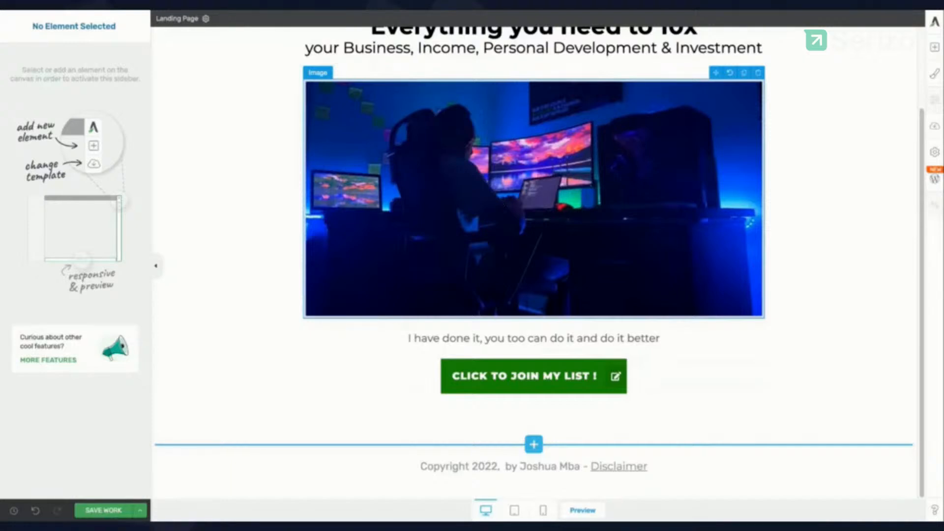
click(935, 48)
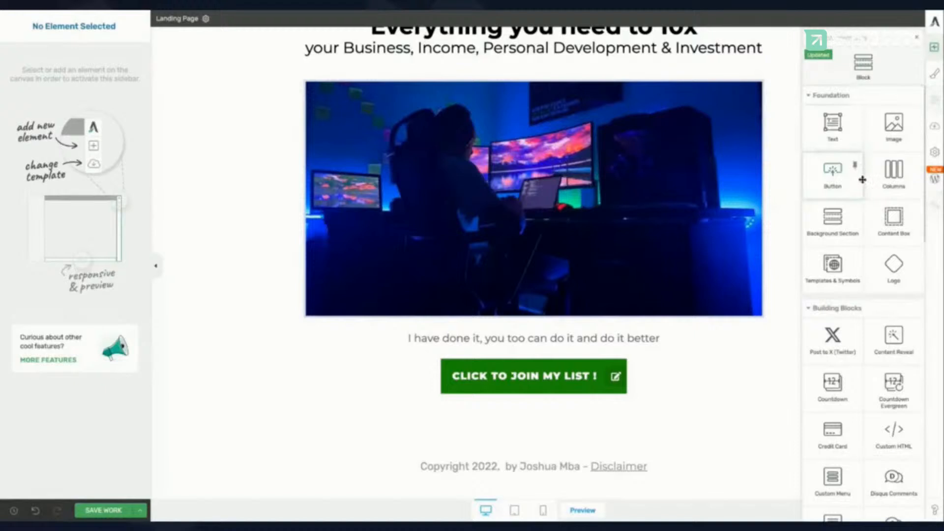
scroll(855, 288, down, 2)
scroll(858, 292, down, 2)
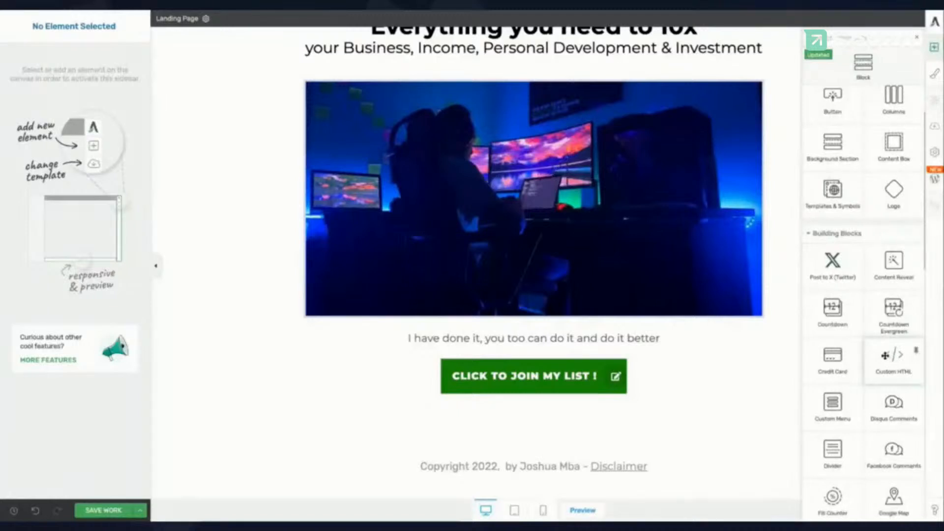
click(855, 43)
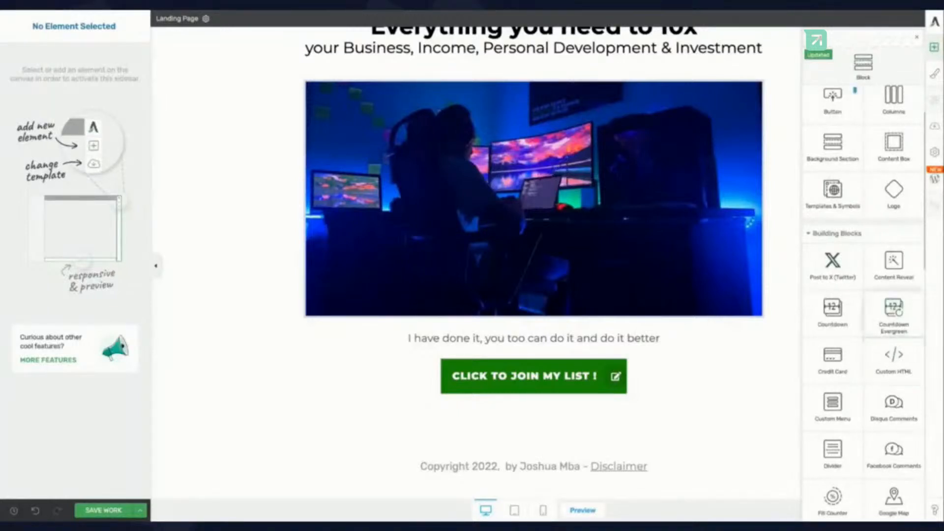
text(cus)
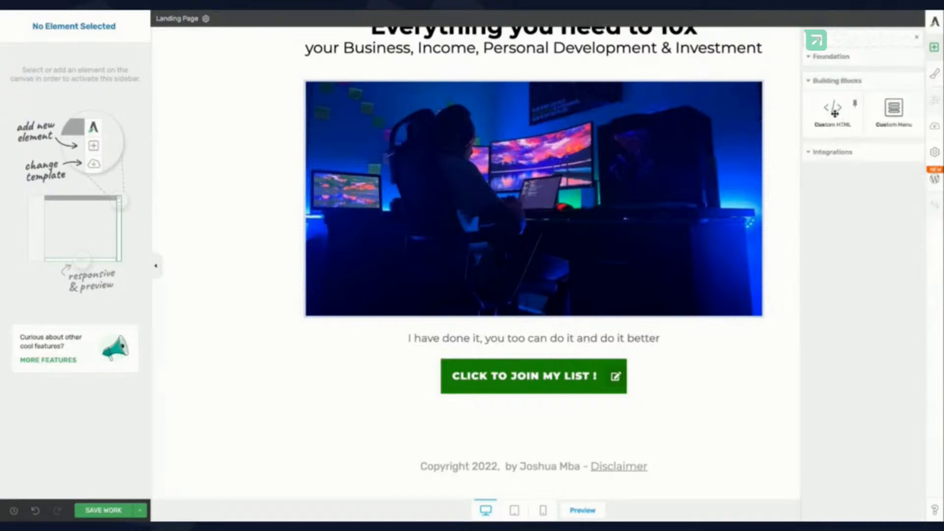
Step: Drop a Custom HTML element above the join button, paste the Serlzo embed code and save
drag(834, 113, 819, 126)
drag(533, 338, 534, 376)
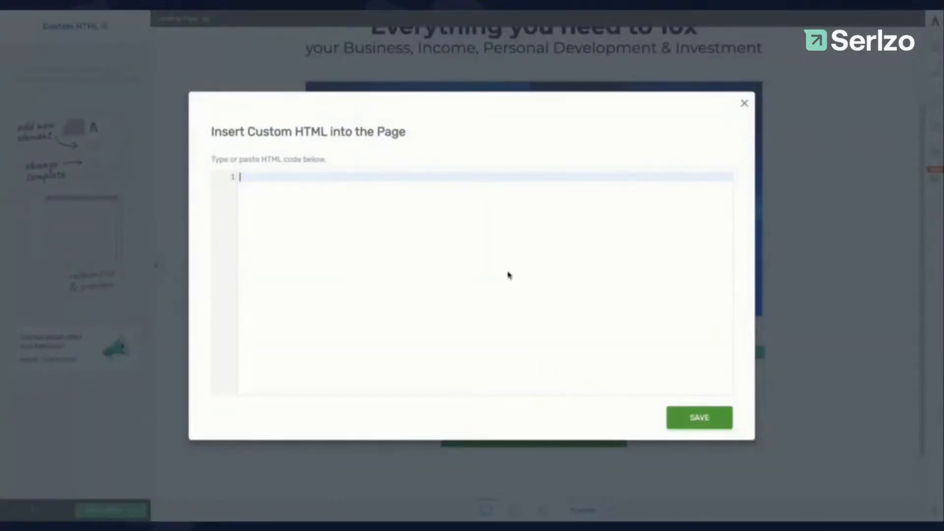
key(ctrl+v)
click(698, 421)
scroll(687, 408, down, 2)
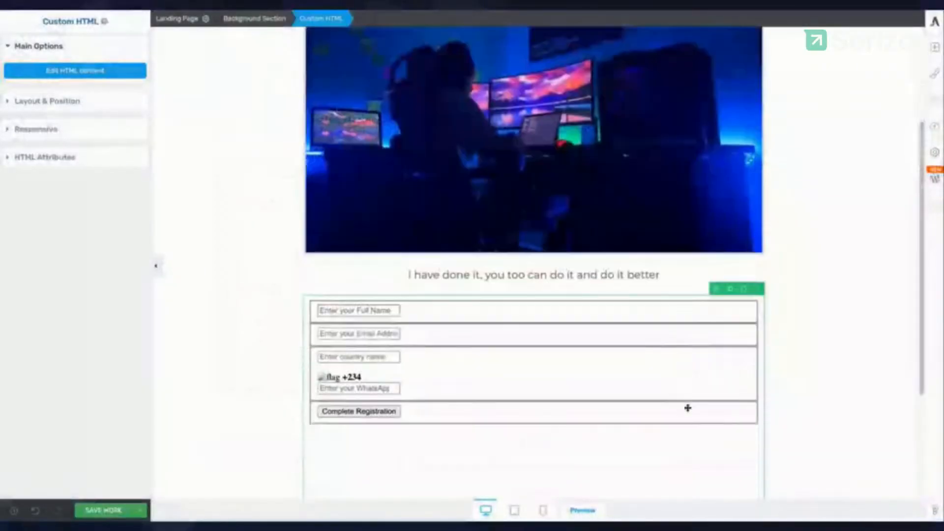
scroll(589, 402, down, 1)
scroll(589, 402, up, 1)
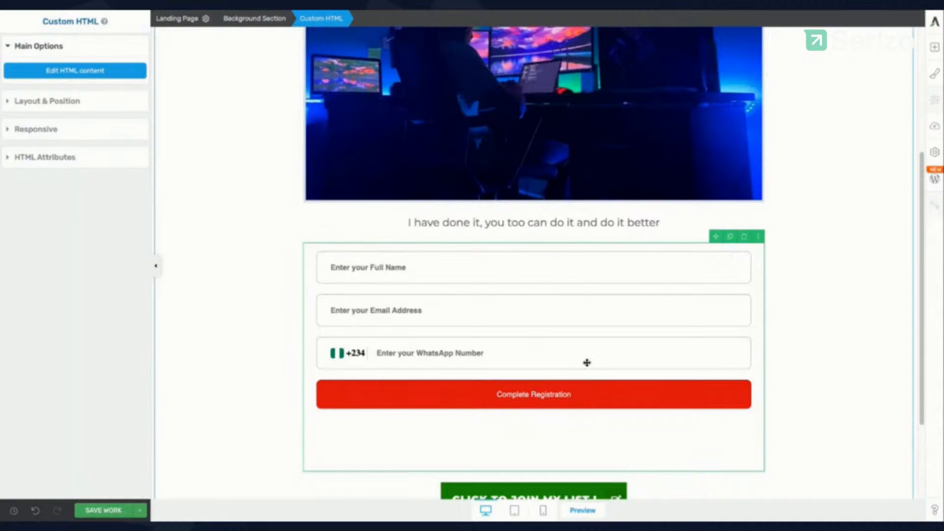
scroll(511, 374, down, 2)
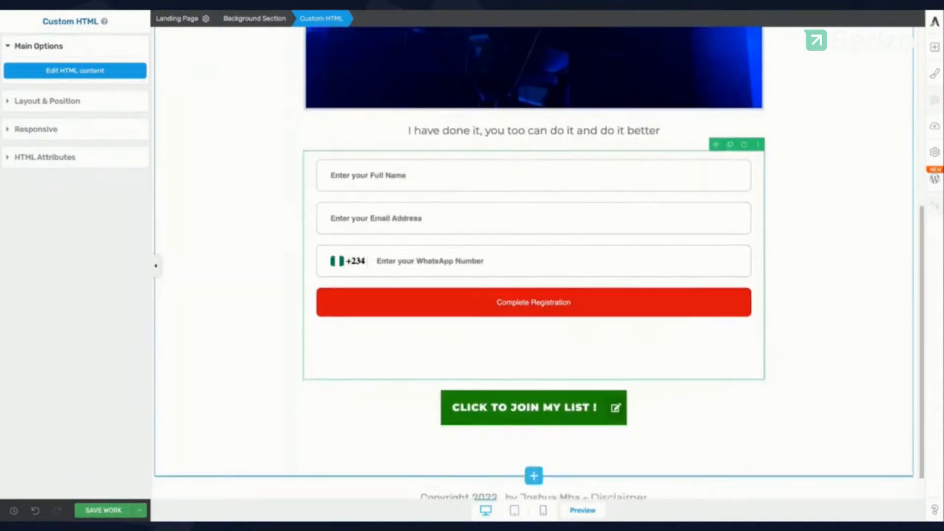
Step: Delete the Custom HTML form, then edit the join button's lightbox action to open Fix form(Imported)
click(744, 148)
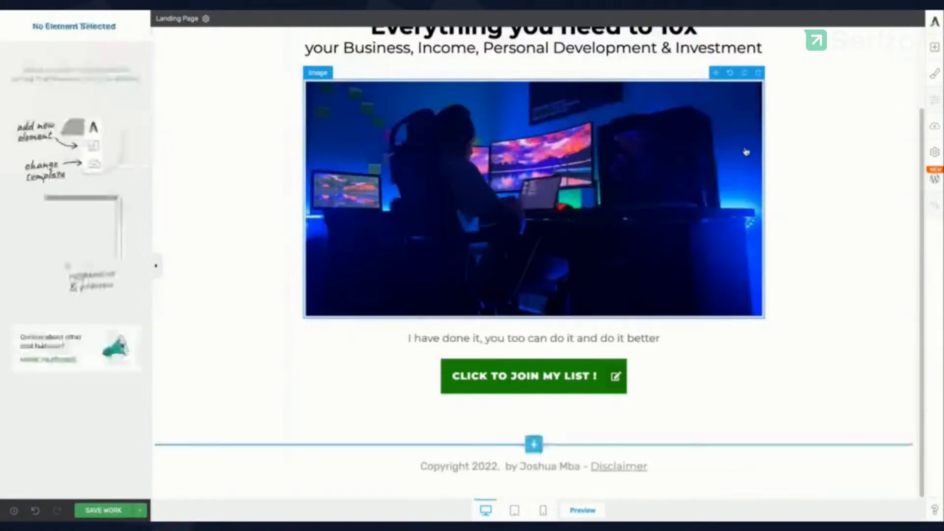
click(542, 363)
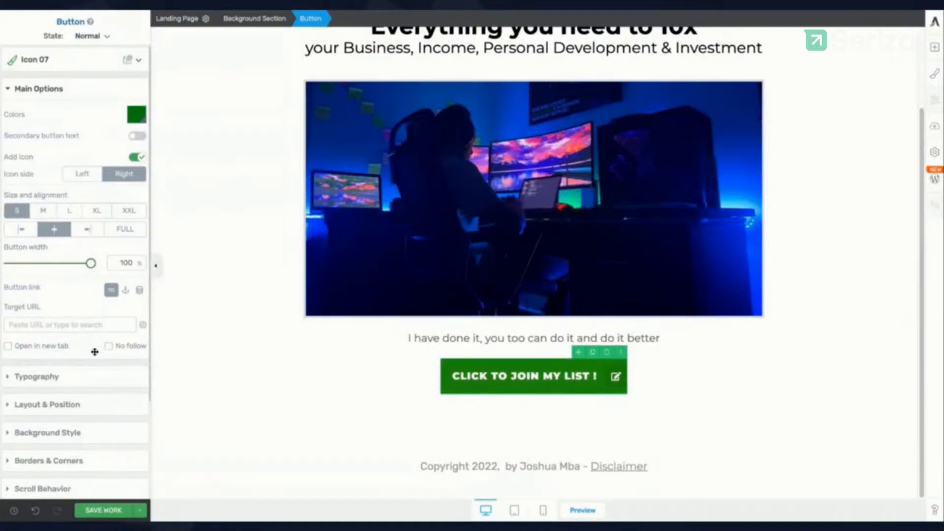
scroll(94, 351, down, 1)
scroll(84, 388, down, 2)
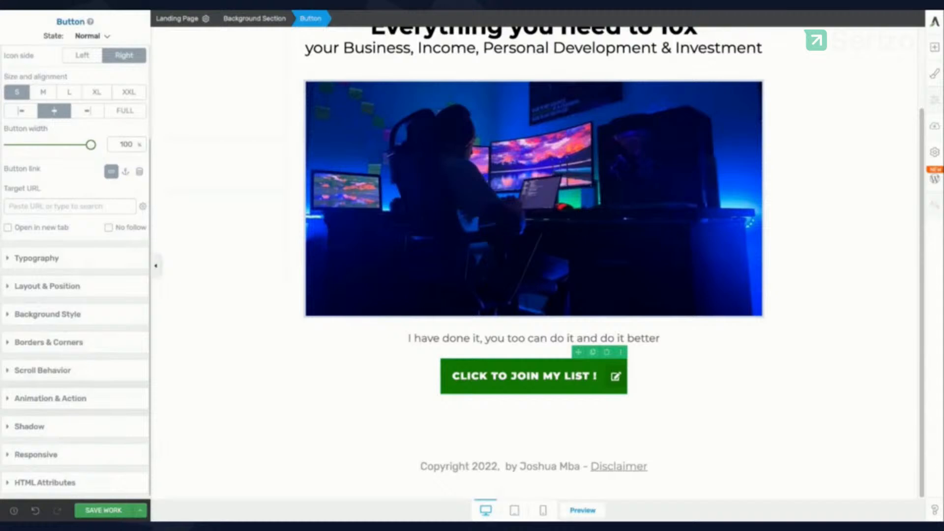
click(50, 398)
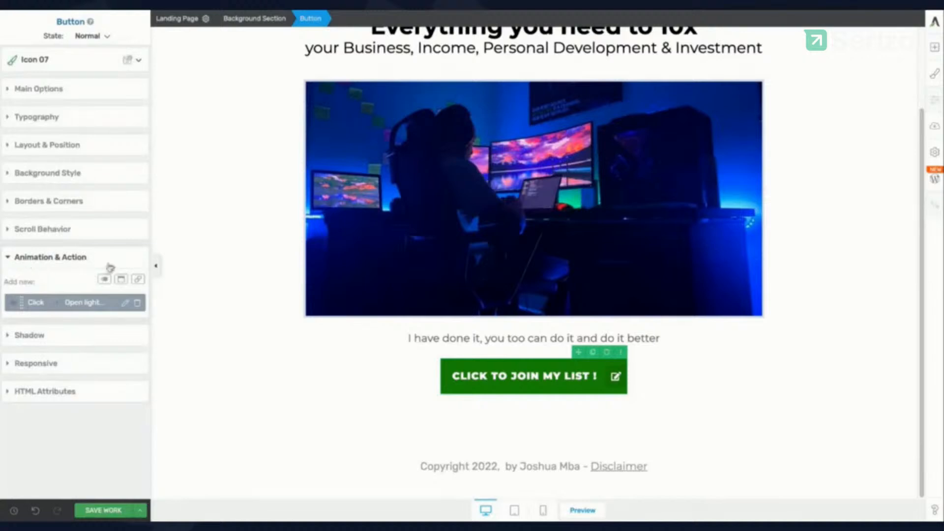
click(126, 303)
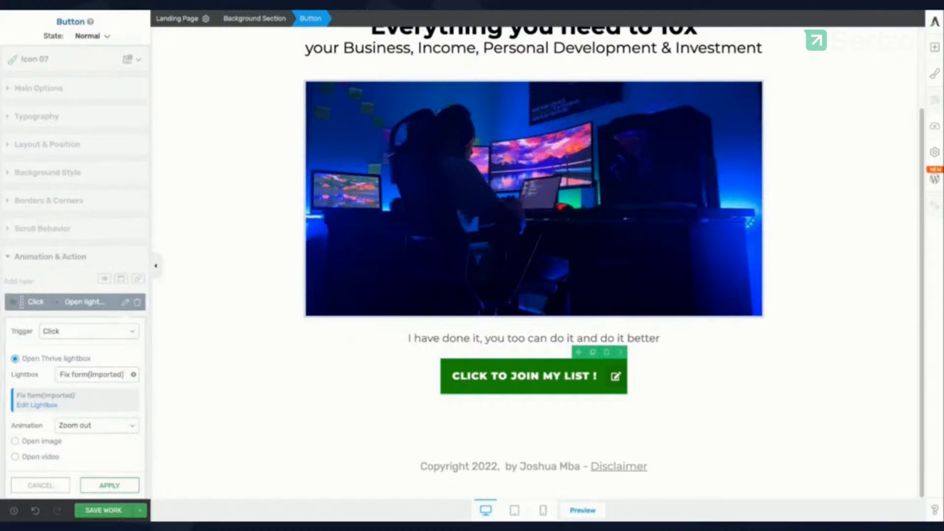
click(37, 405)
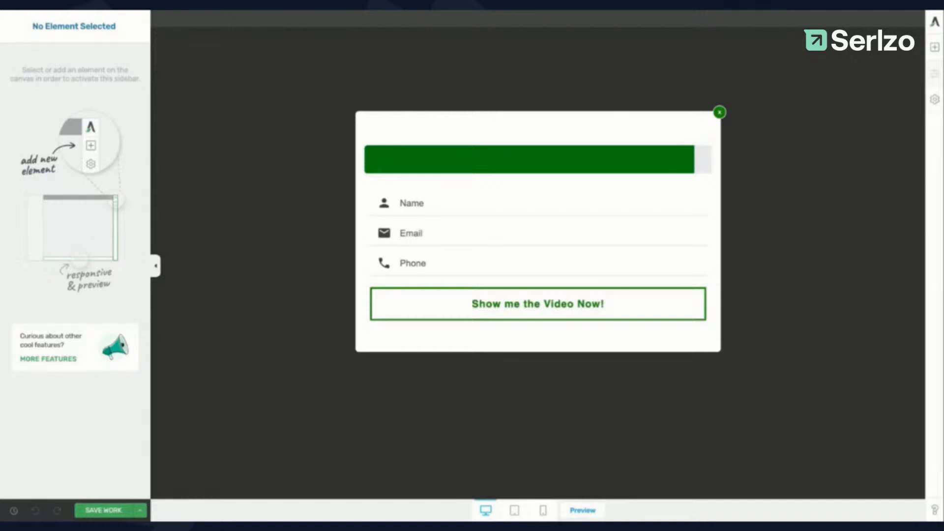
Step: Insert a Custom HTML block holding the pasted Serlzo registration form above the old lightbox form
click(519, 213)
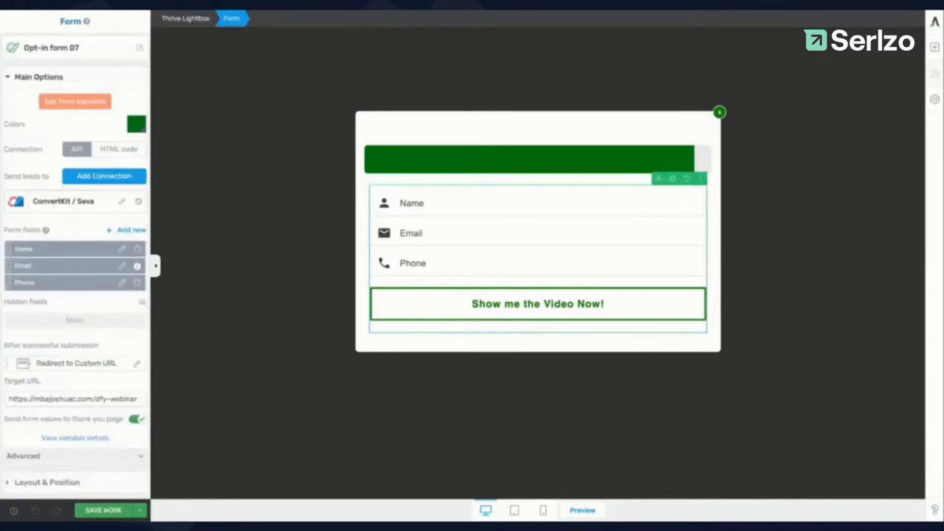
triple_click(124, 399)
click(124, 399)
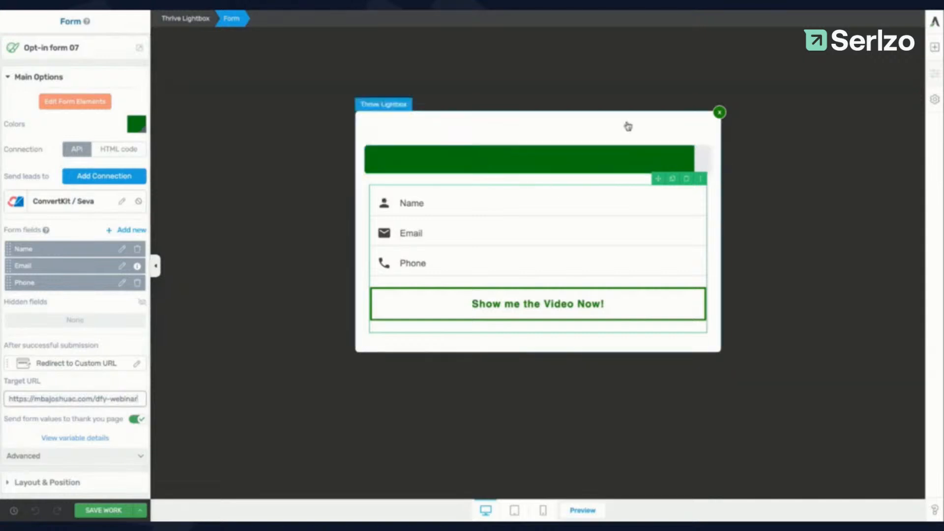
click(934, 47)
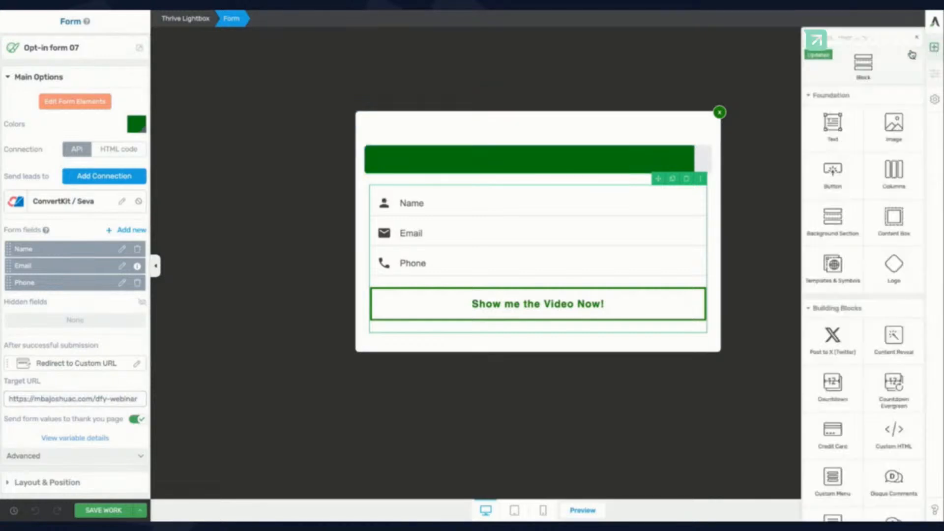
text(cusom)
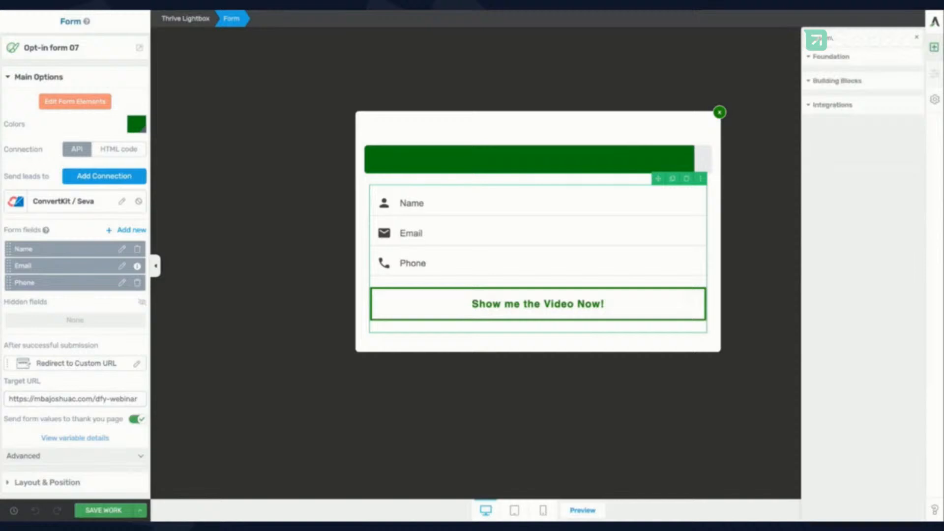
key(BackSpace)
key(BackSpace)
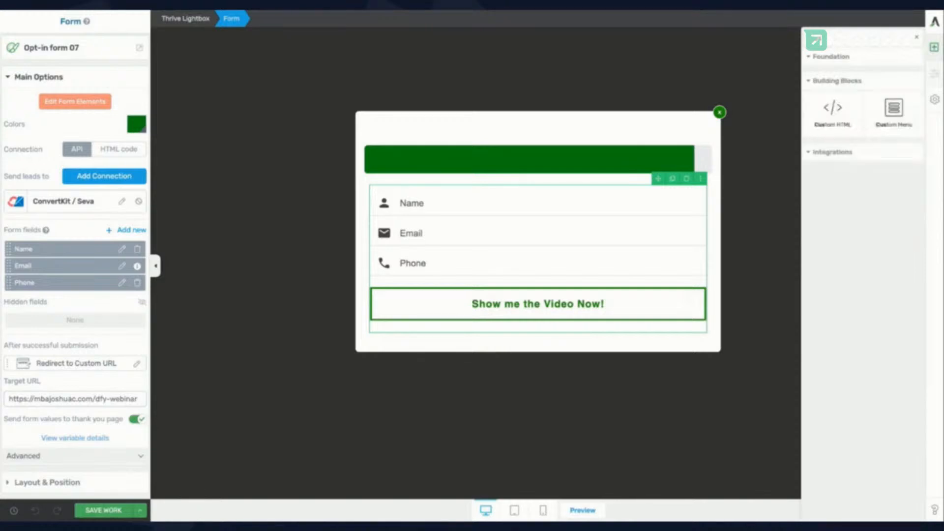
drag(841, 106, 633, 191)
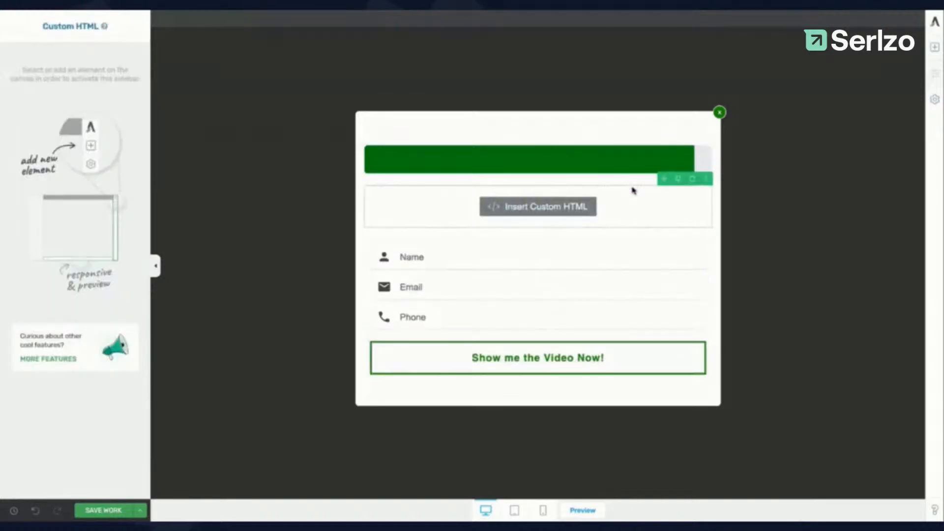
key(ctrl+v)
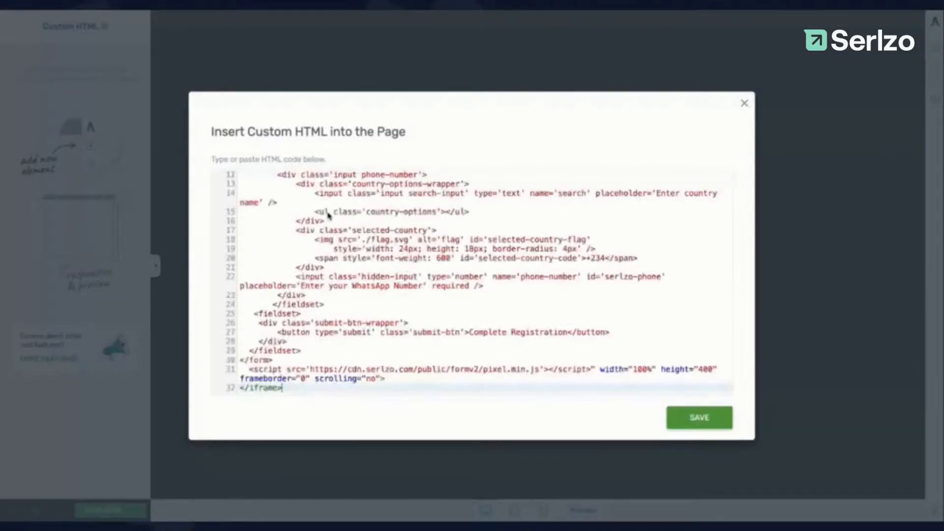
click(700, 418)
Step: Delete the old Name/Email/Phone form and save the lightbox
scroll(578, 353, down, 3)
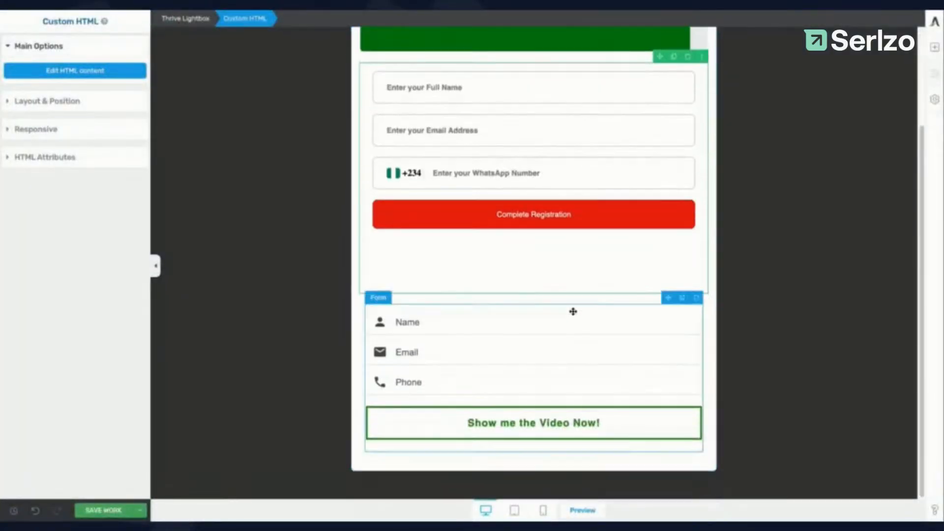
click(697, 300)
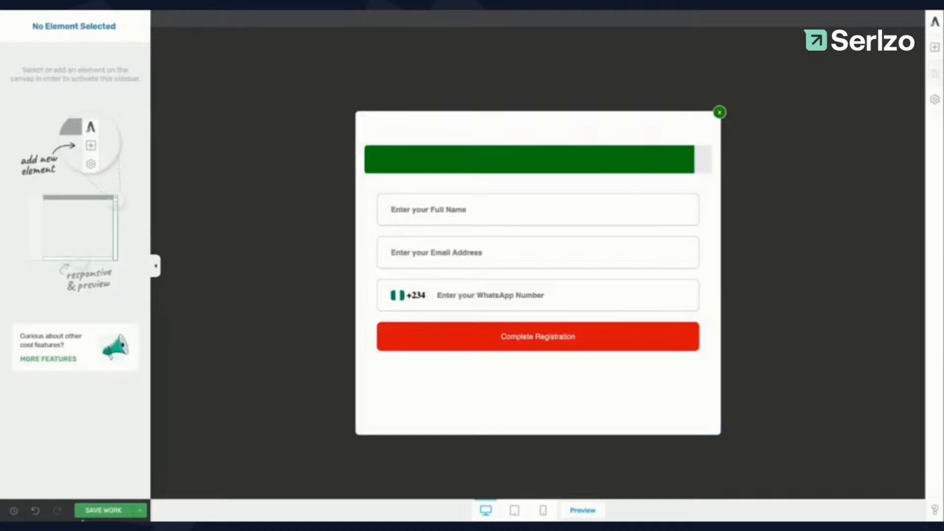
click(103, 512)
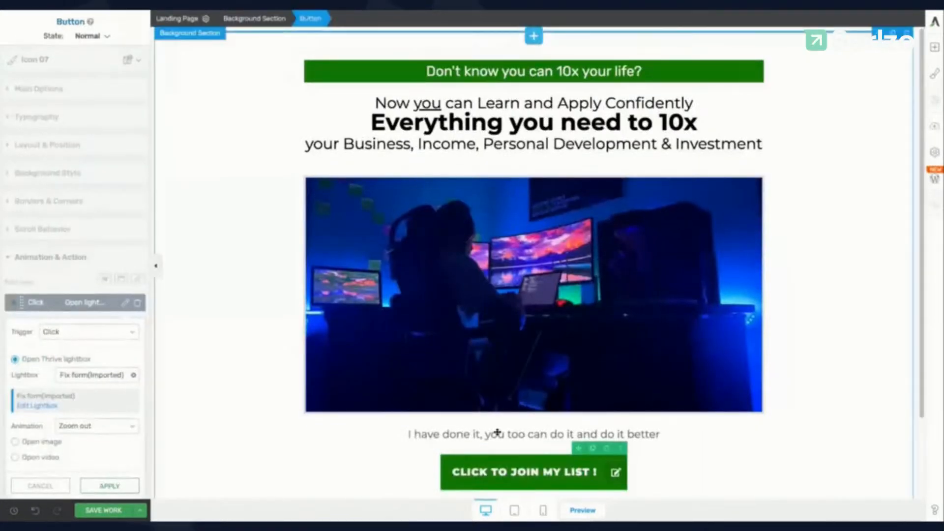
Step: Apply the Click > Open Thrive lightbox action on the CLICK TO JOIN MY LIST ! button
scroll(493, 430, down, 2)
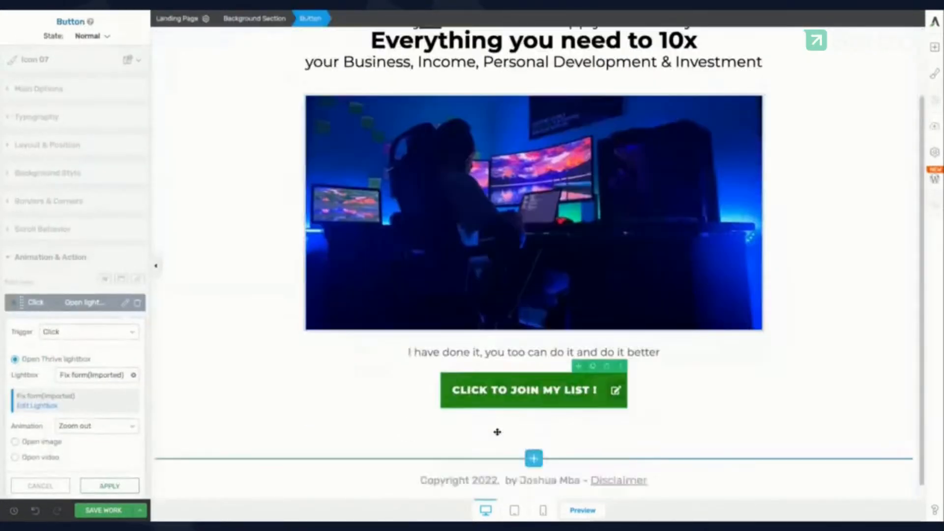
click(104, 488)
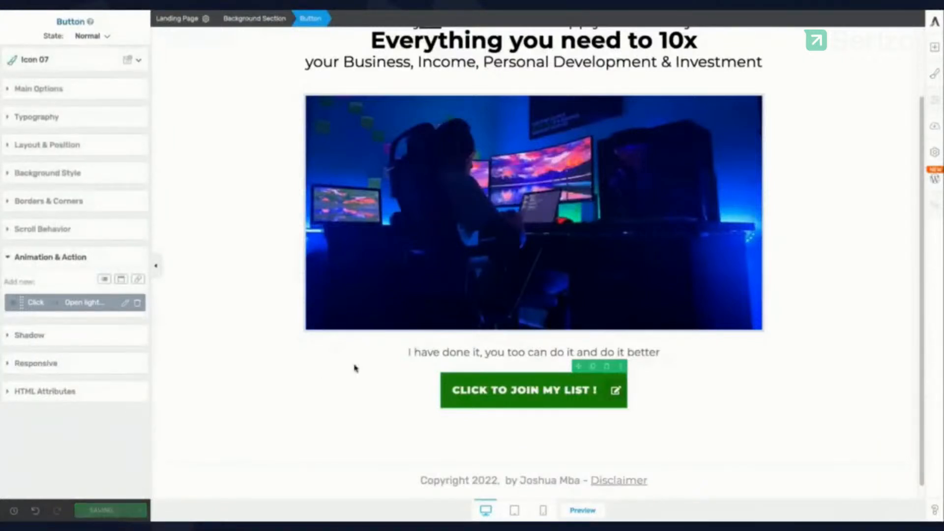
scroll(354, 369, up, 2)
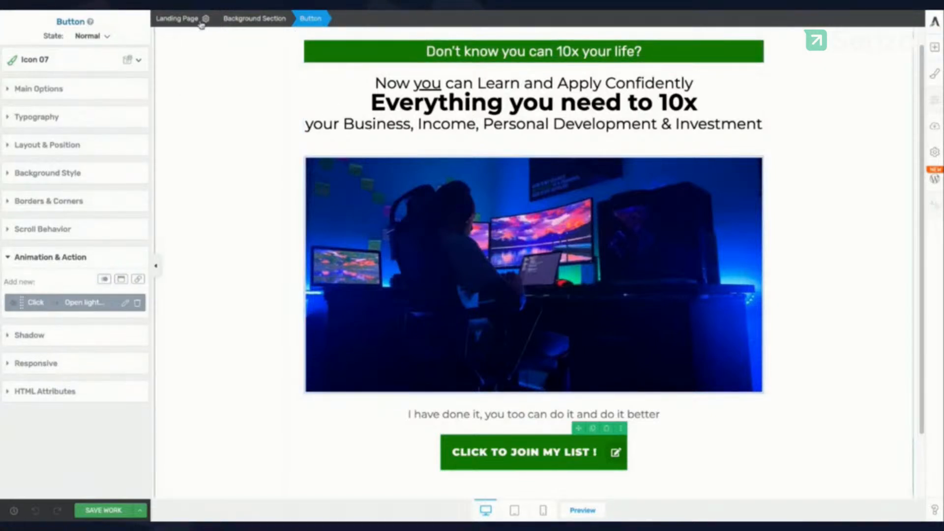
click(140, 510)
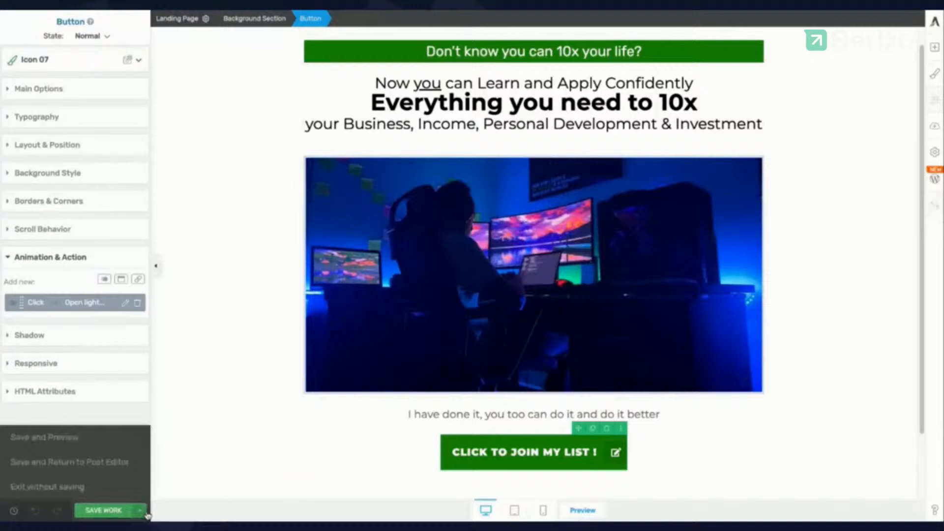
Step: Choose Save and Preview, then look over the live 10x landing page
click(76, 438)
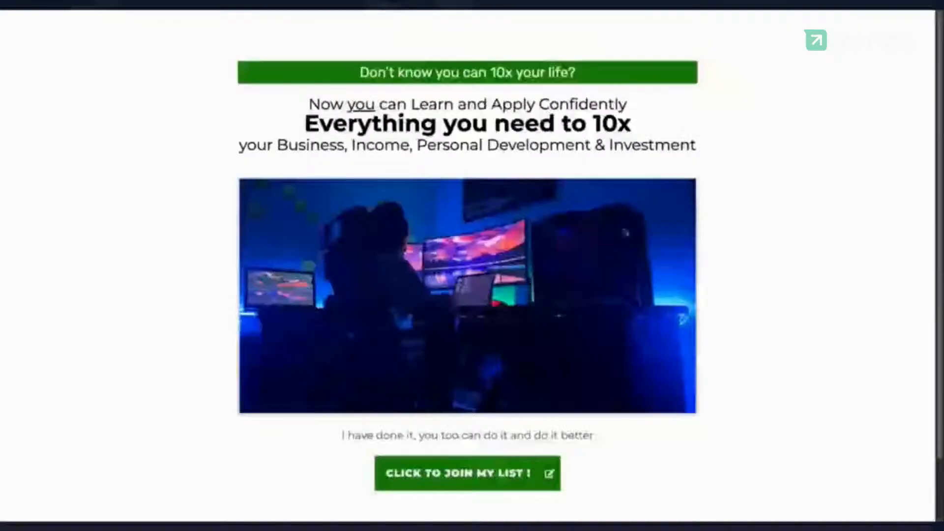
scroll(606, 249, down, 2)
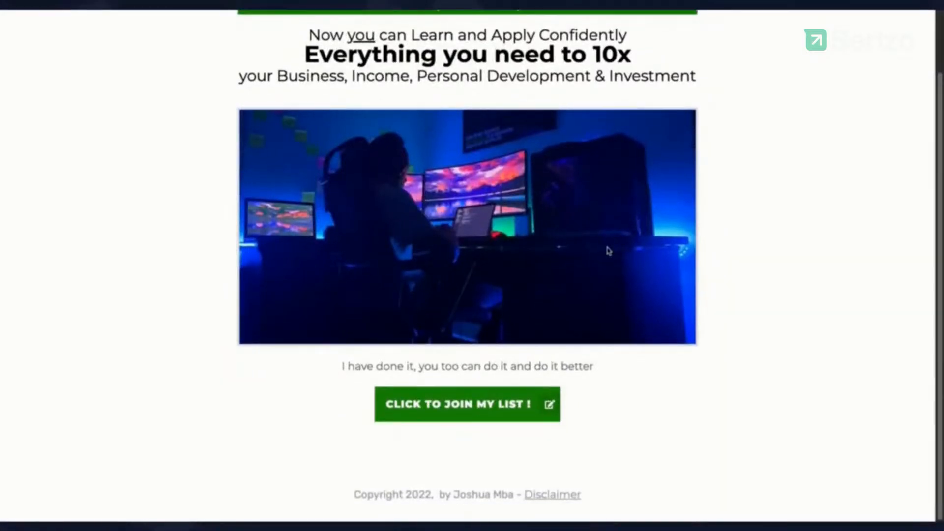
scroll(529, 378, up, 1)
scroll(528, 378, down, 1)
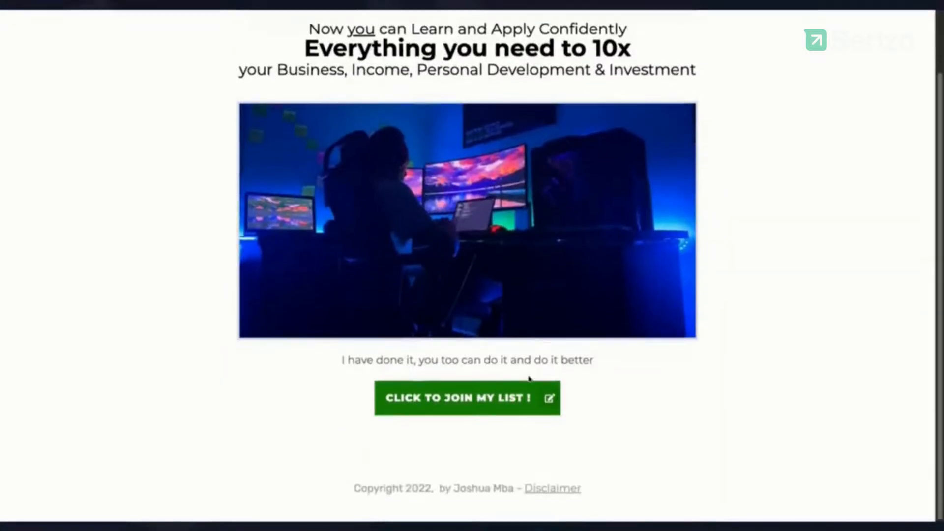
drag(431, 495, 415, 491)
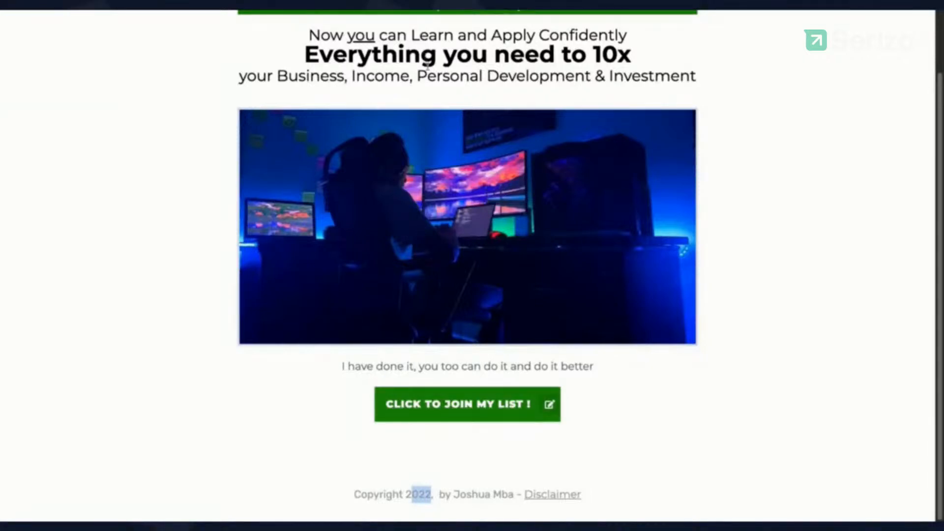
scroll(426, 120, up, 2)
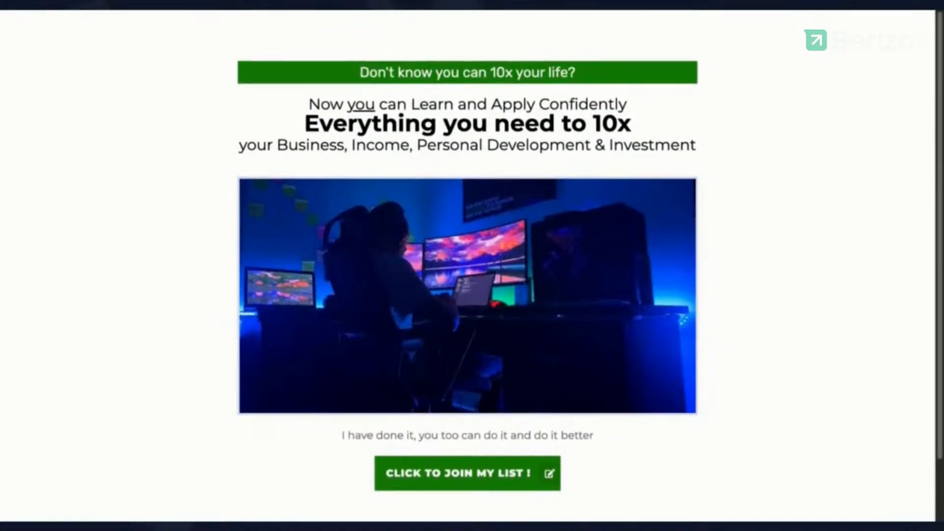
scroll(467, 275, down, 1)
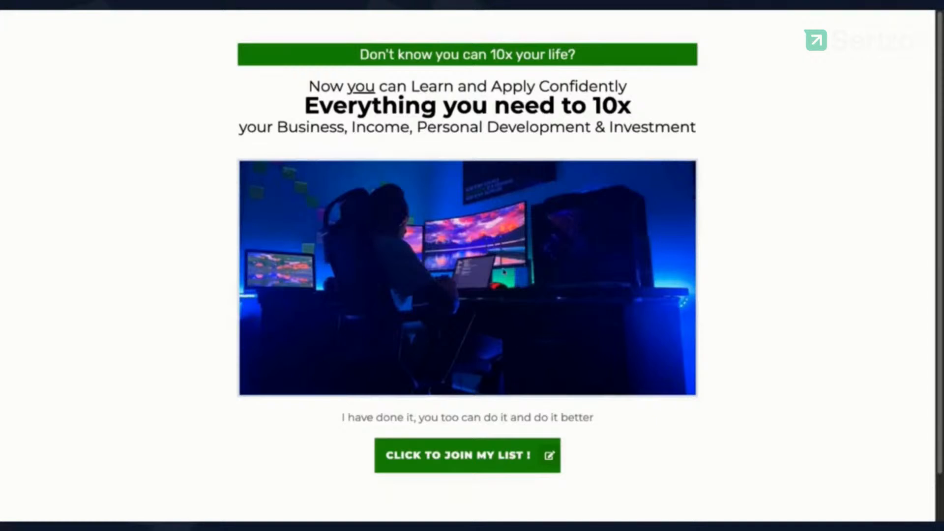
Step: Open the registration popup from the live join button and click into its Full Name field
click(460, 466)
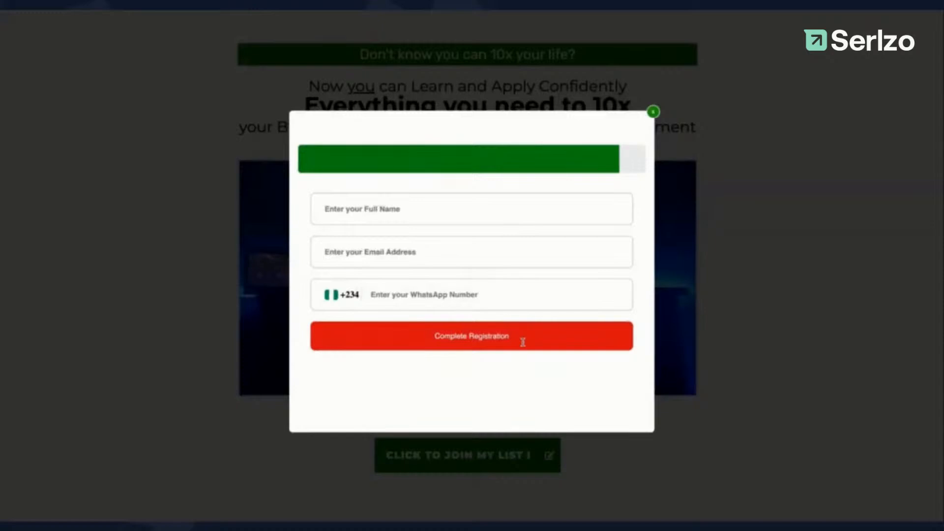
click(481, 206)
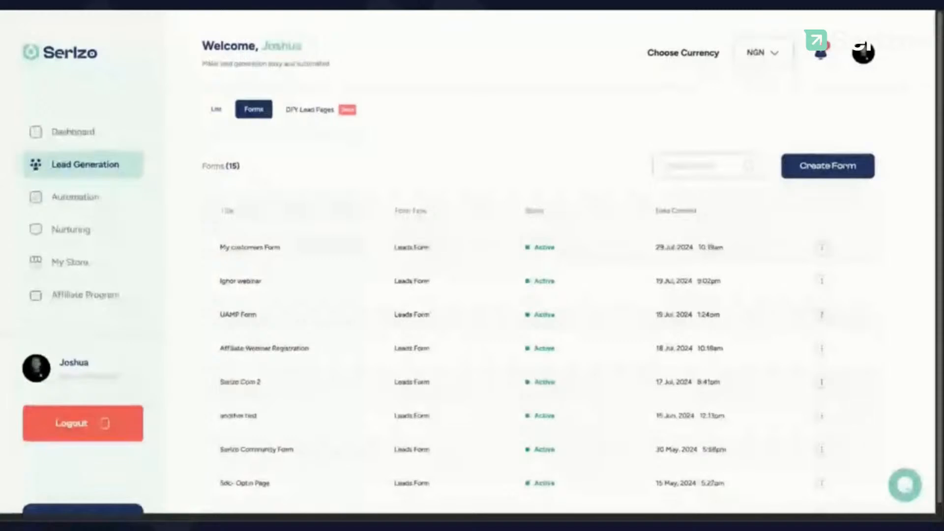
Step: From the List tab, choose View List for the my customers list
click(217, 109)
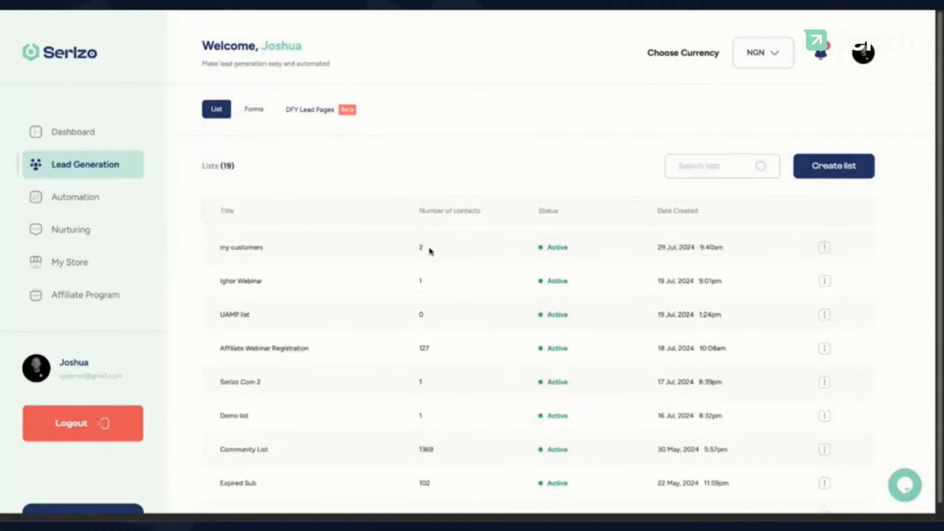
triple_click(254, 252)
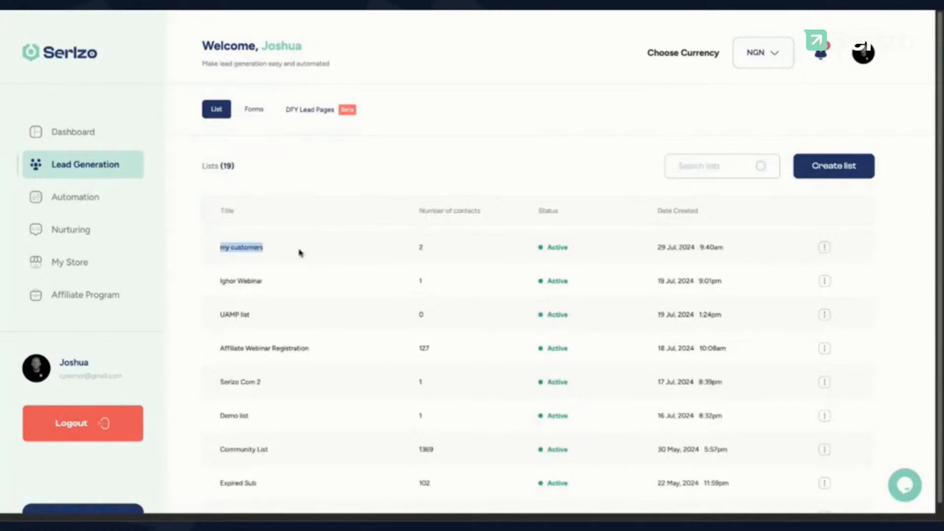
click(824, 249)
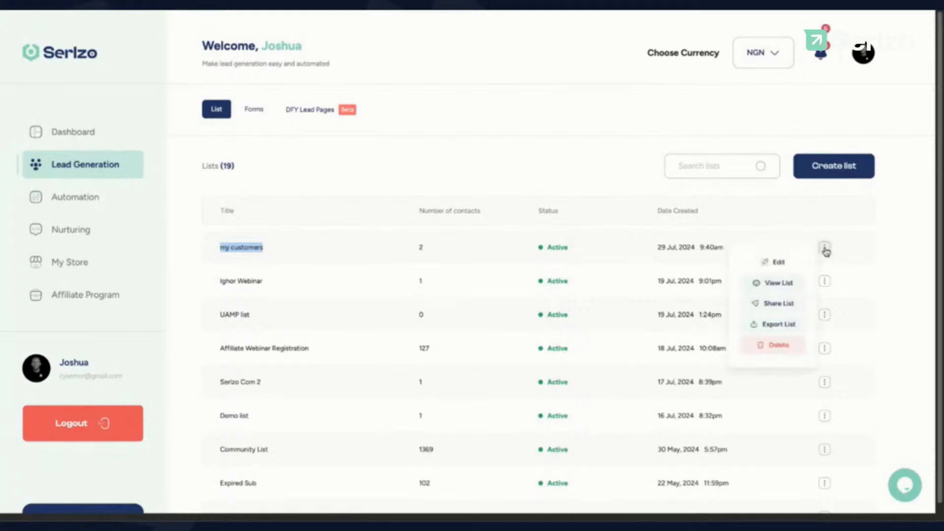
click(790, 284)
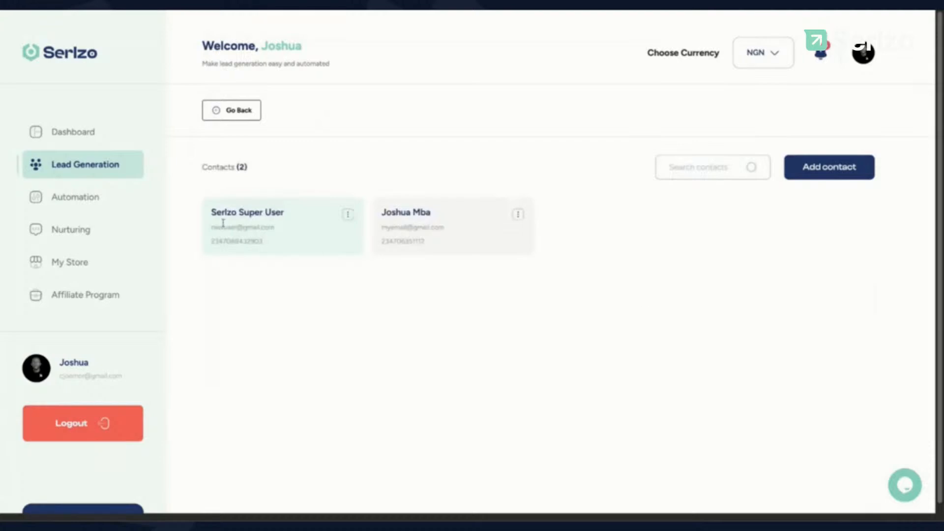
Step: Highlight the newly registered contact in the my customers list
mouse_move(211, 213)
mouse_down()
mouse_move(286, 213)
mouse_move(219, 227)
mouse_up()
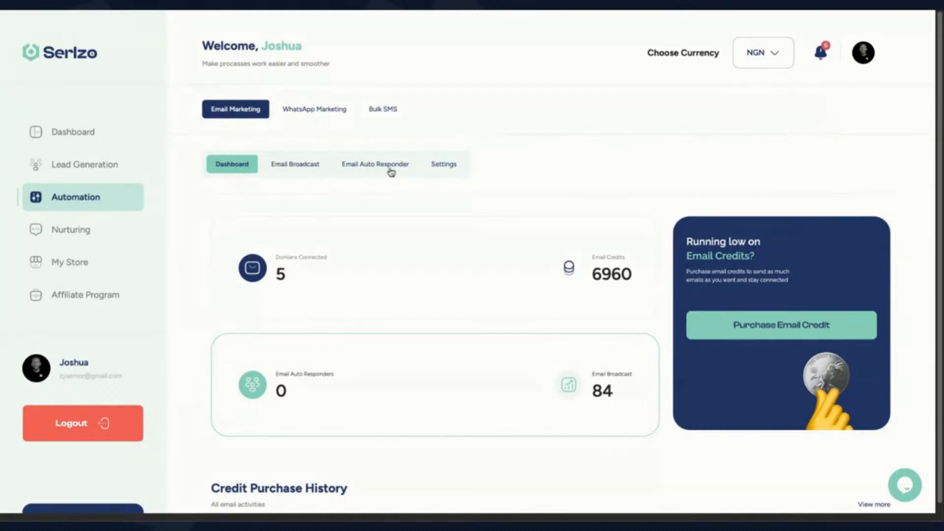
Step: Open email marketing Settings and view the domains connected to Serlzo Mail Service
click(447, 171)
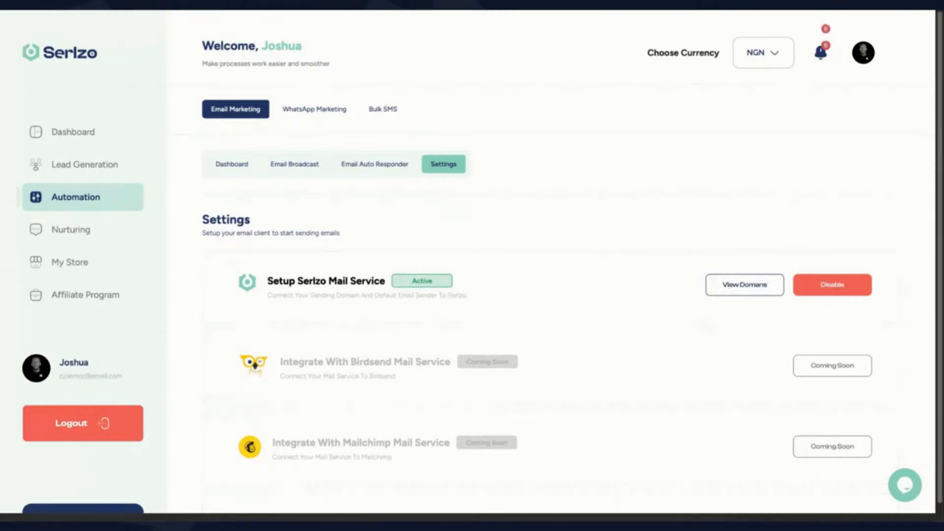
click(747, 294)
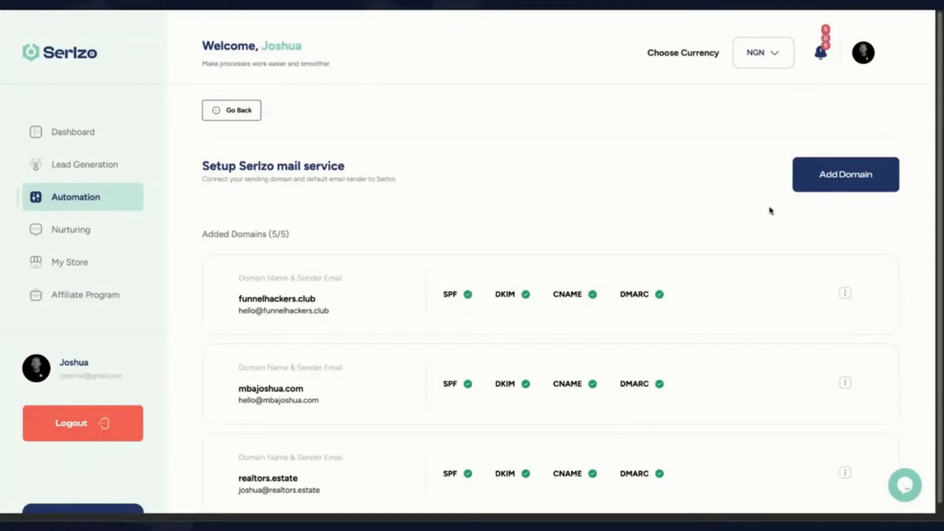
click(833, 178)
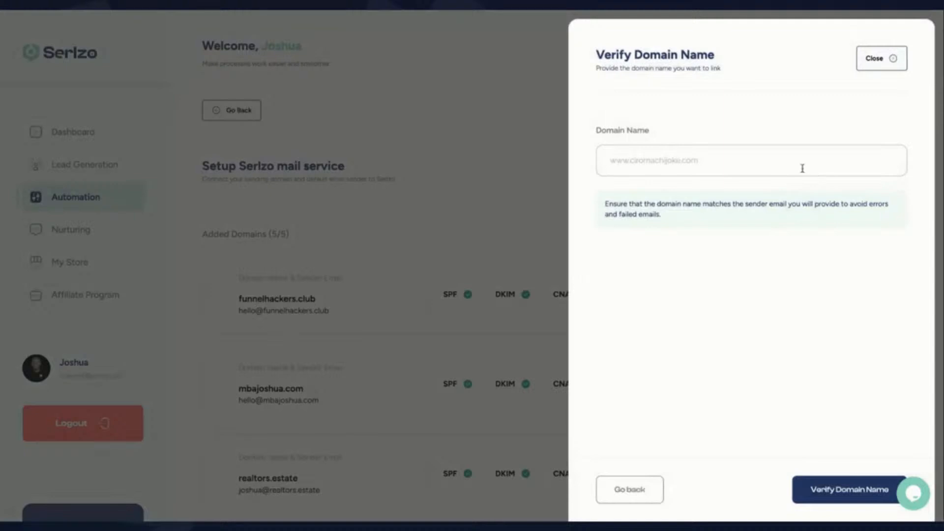
click(798, 167)
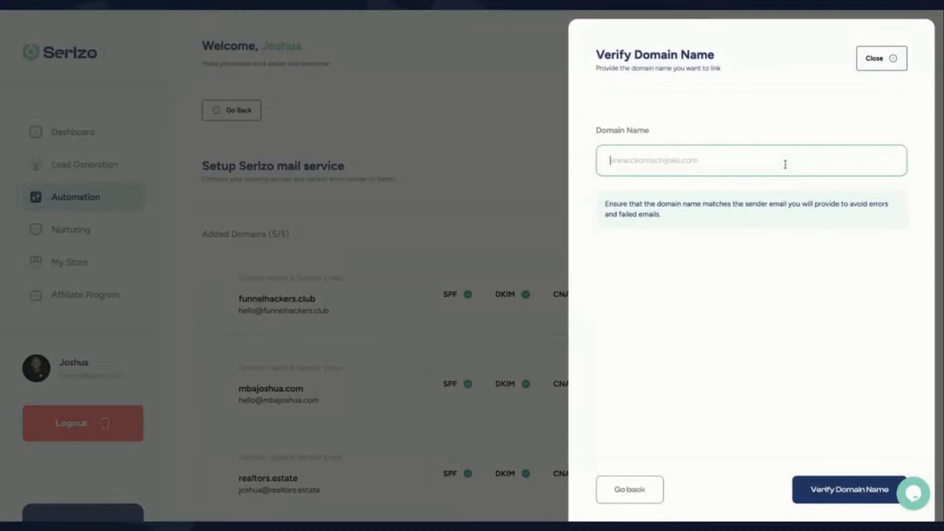
text(www)
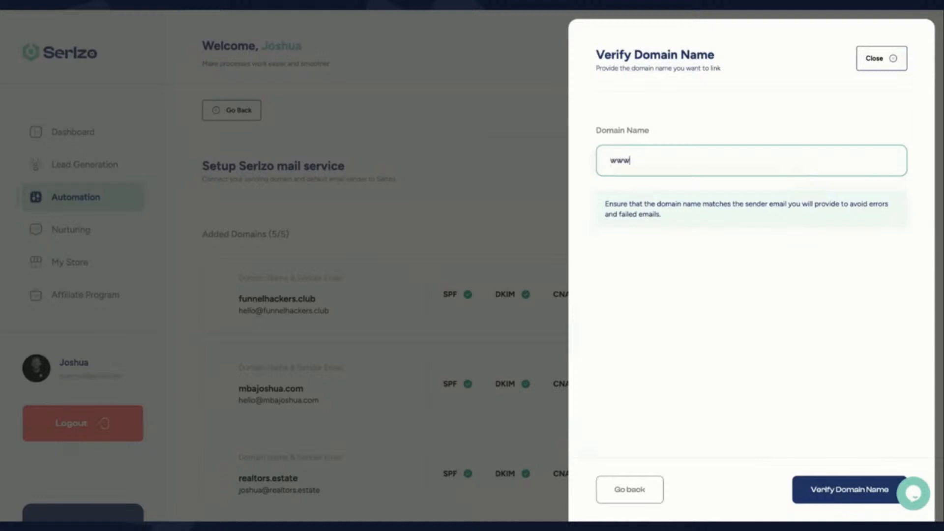
text(.serlzo.store)
click(824, 493)
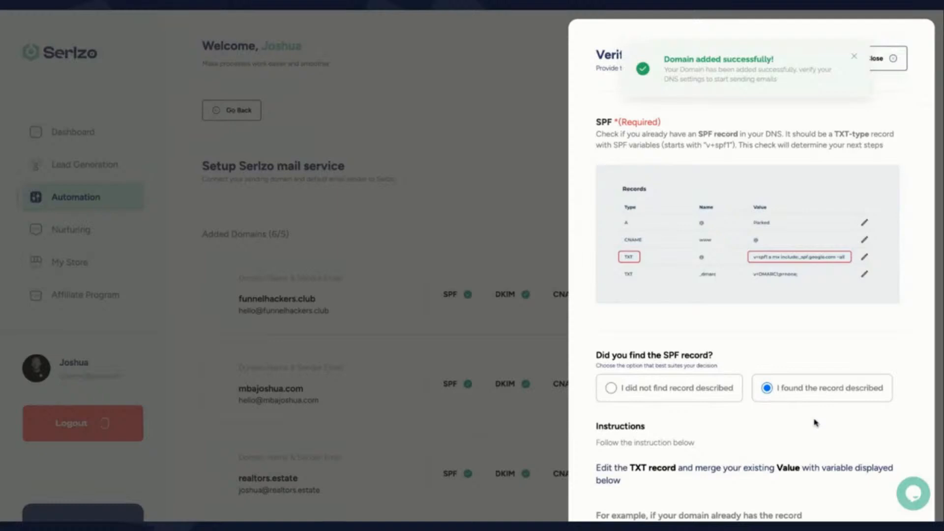
scroll(805, 319, down, 1)
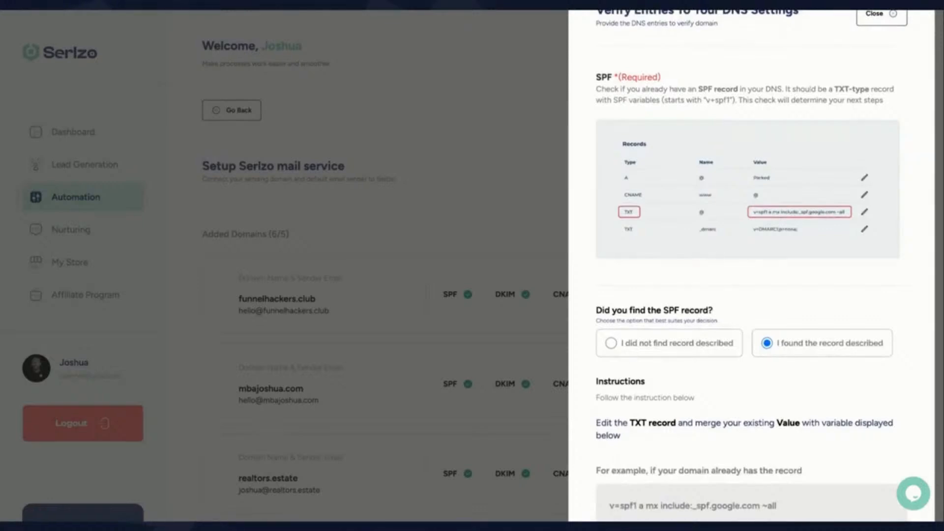
scroll(752, 266, down, 1)
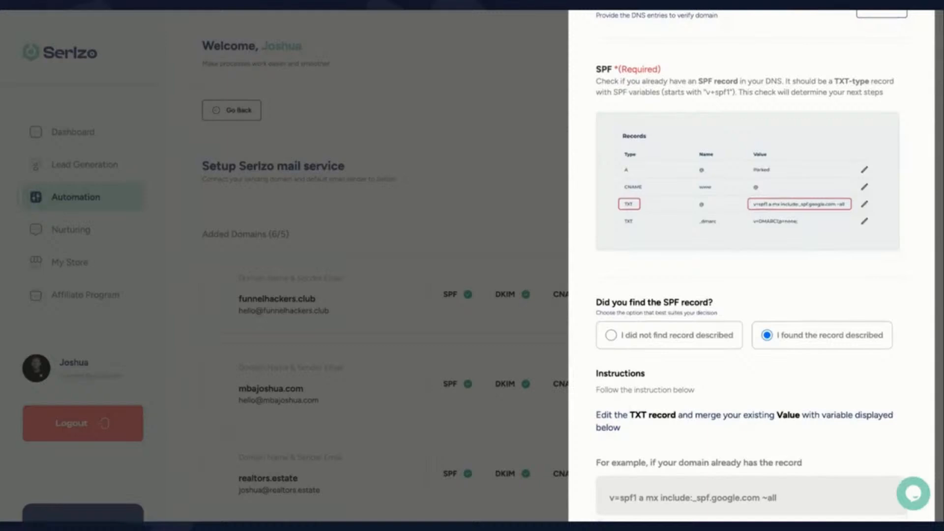
scroll(752, 265, down, 1)
scroll(752, 265, up, 3)
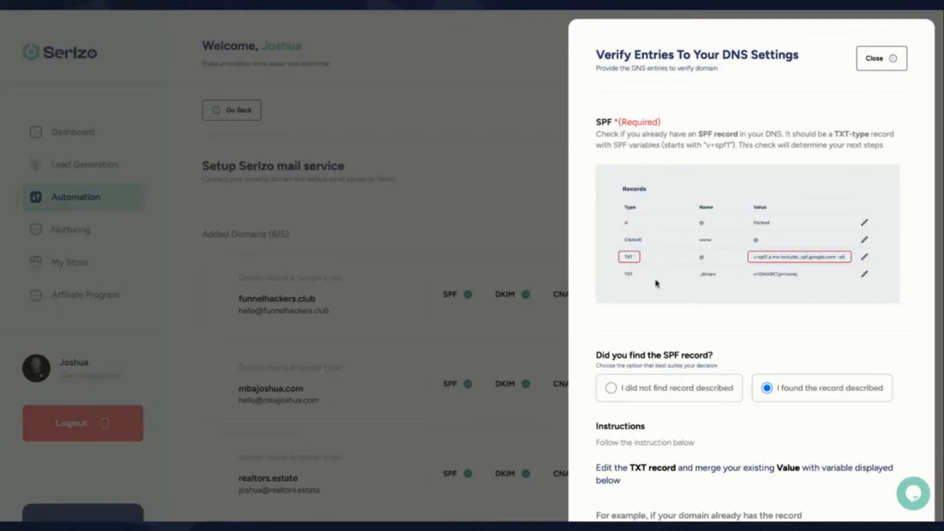
scroll(657, 284, down, 1)
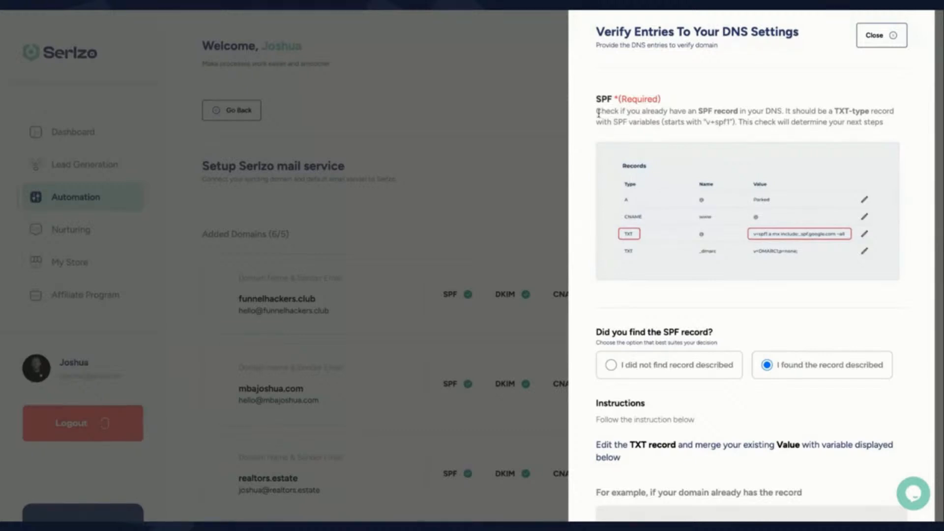
drag(597, 112, 883, 125)
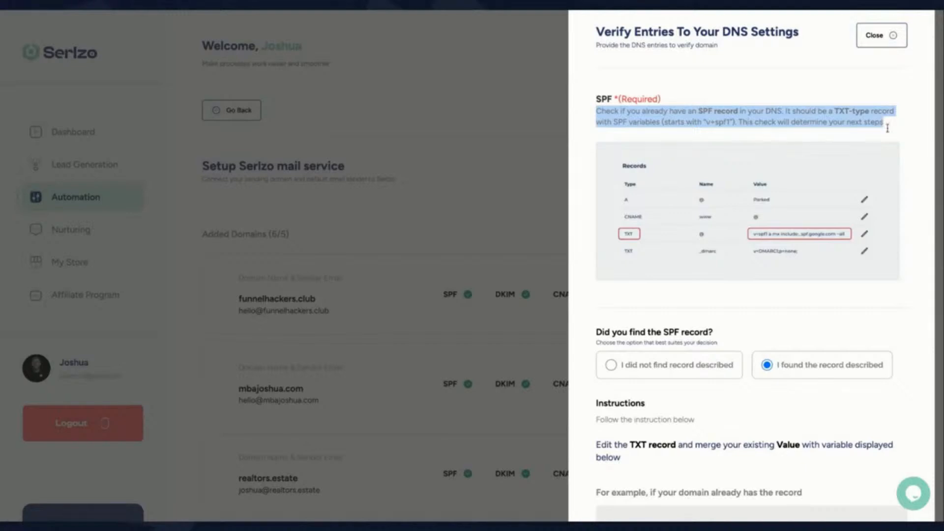
click(886, 128)
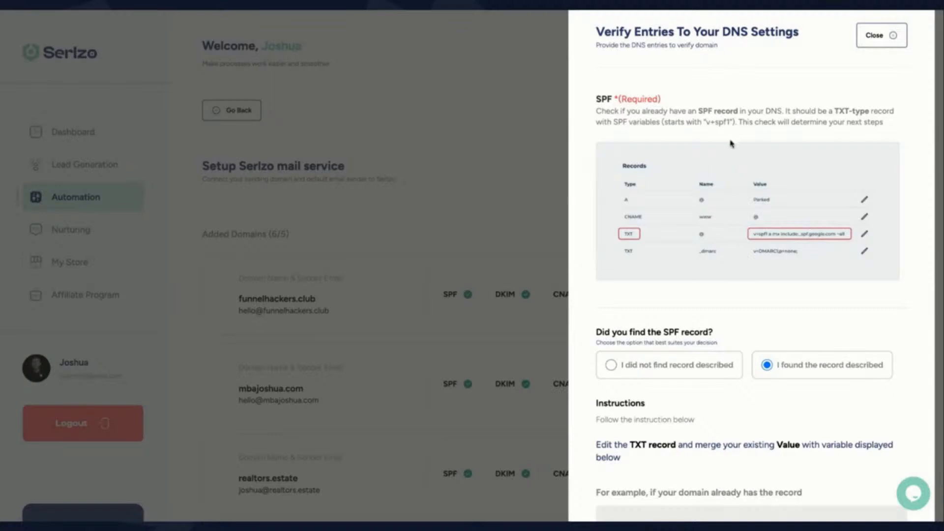
scroll(705, 180, down, 1)
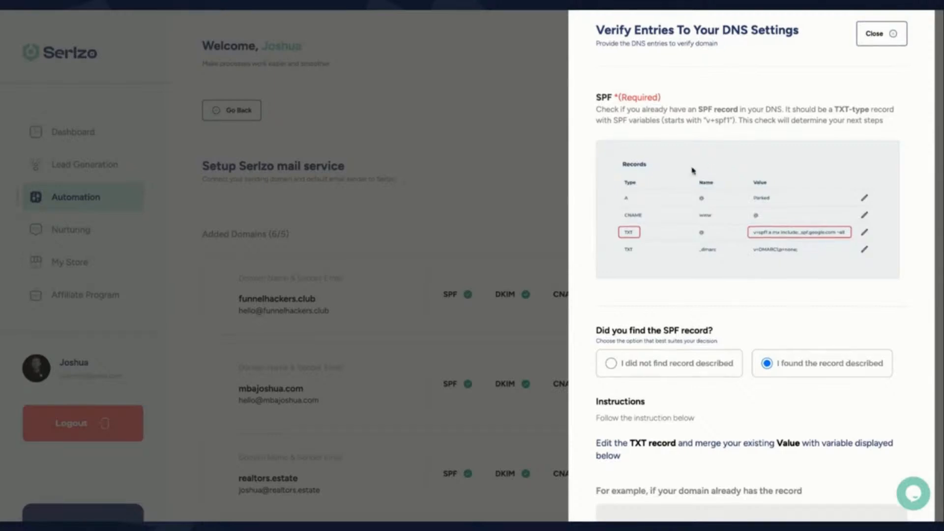
scroll(703, 158, up, 1)
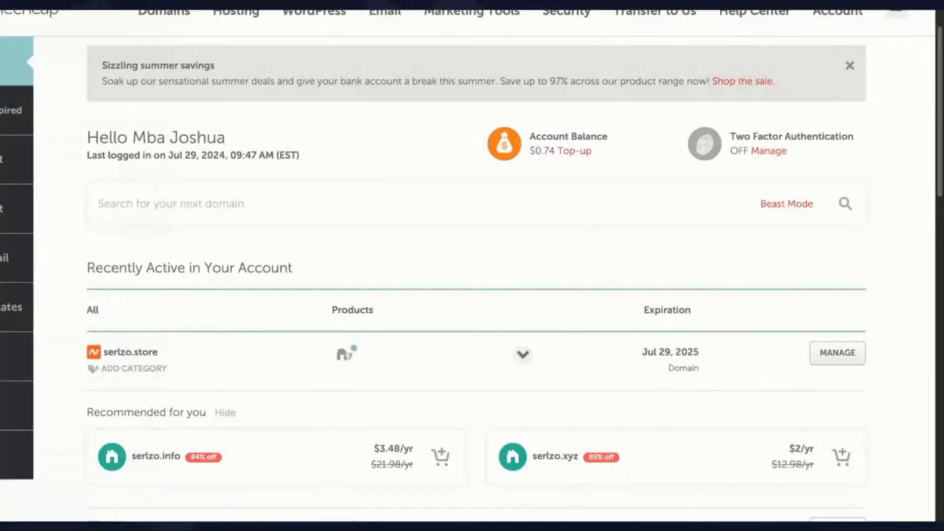
Step: Open the MANAGE page for serlzo.store
drag(169, 354, 91, 353)
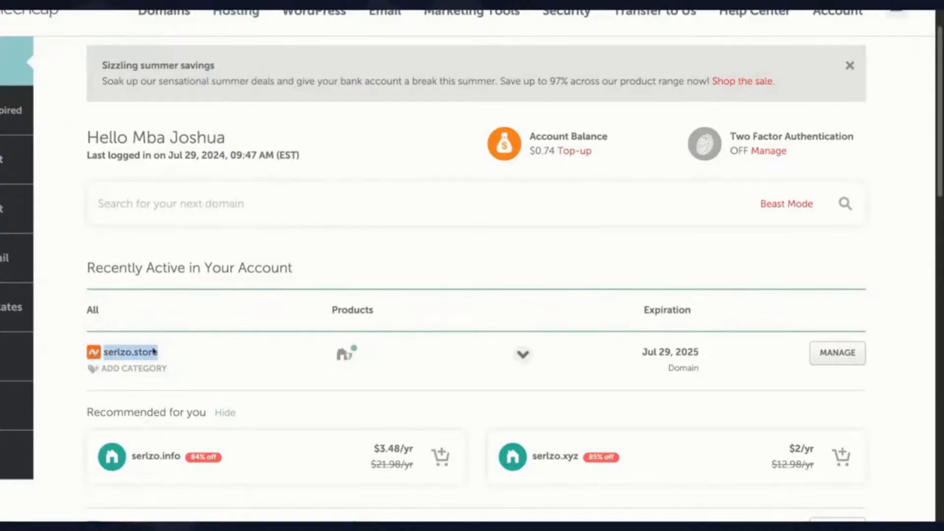
click(849, 355)
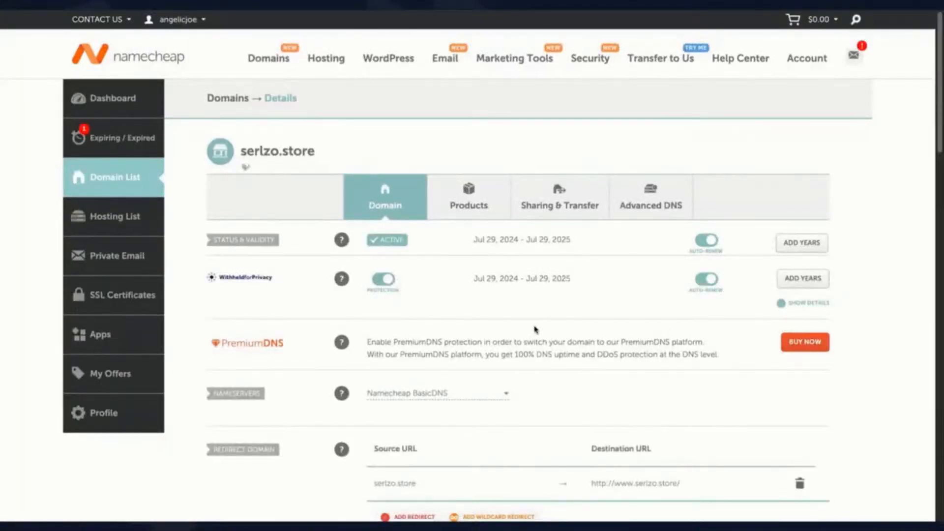
scroll(536, 331, down, 1)
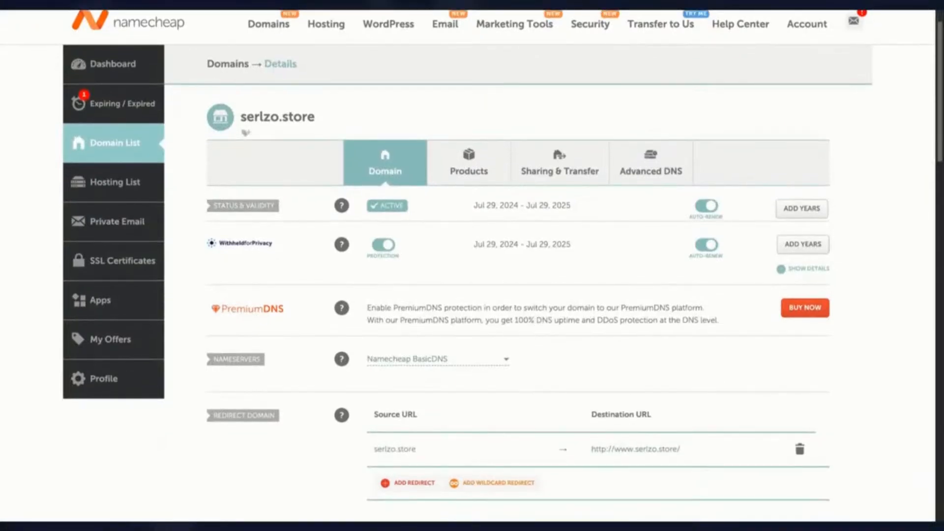
scroll(536, 312, down, 1)
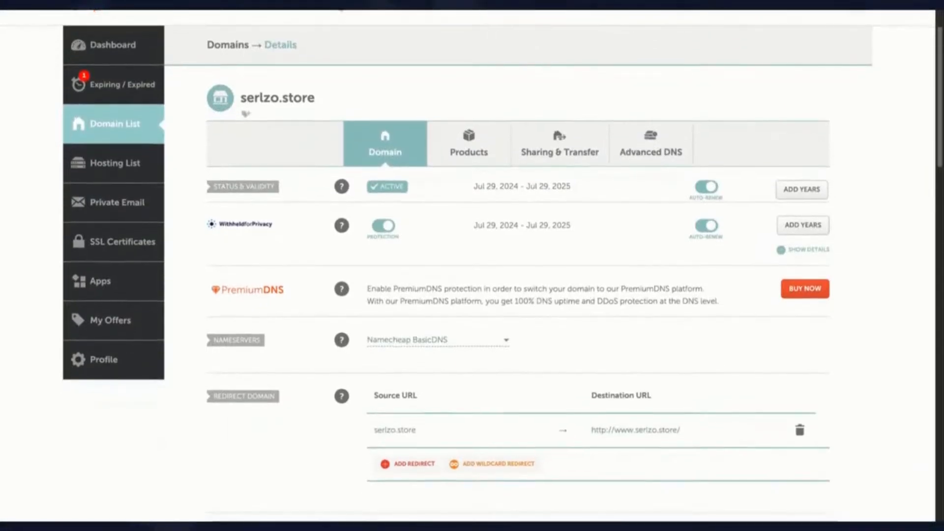
scroll(538, 295, up, 1)
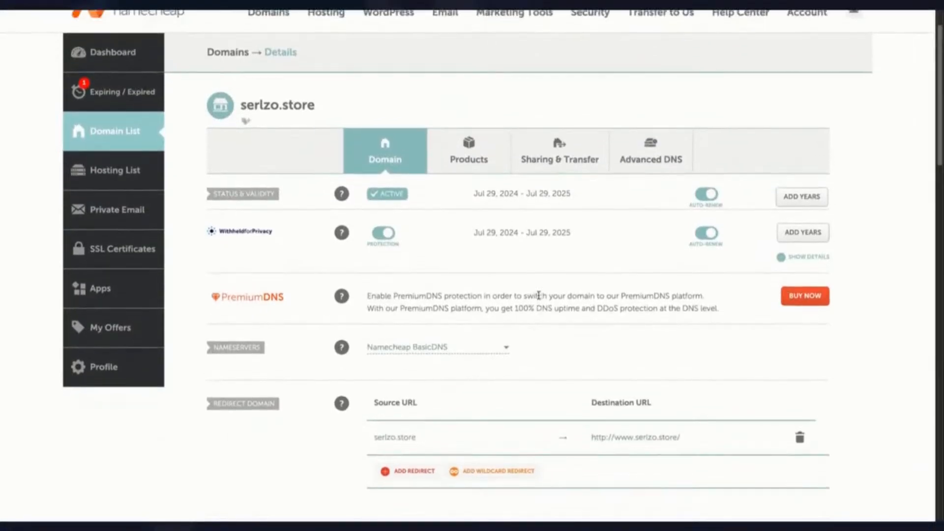
Step: Review the Advanced DNS host records (www CNAME, URL redirect), then return to the Domain tab
click(658, 168)
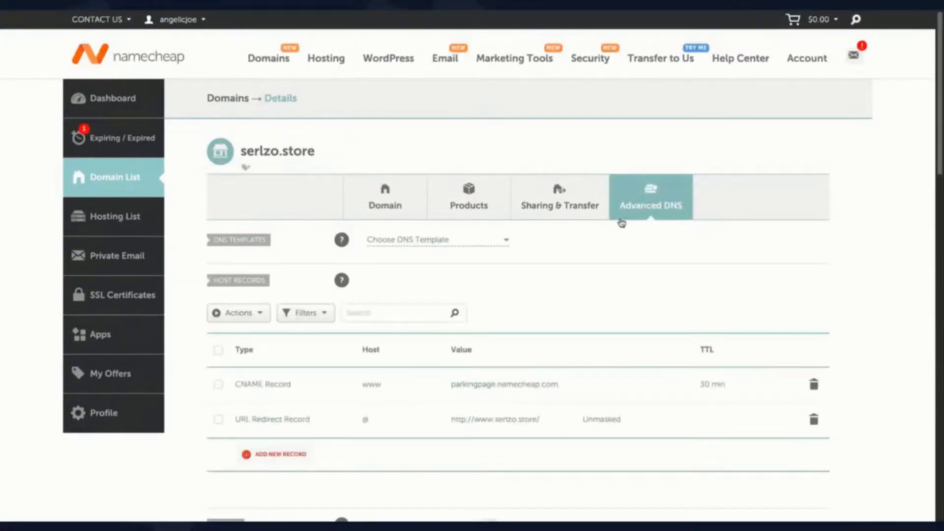
scroll(562, 365, down, 1)
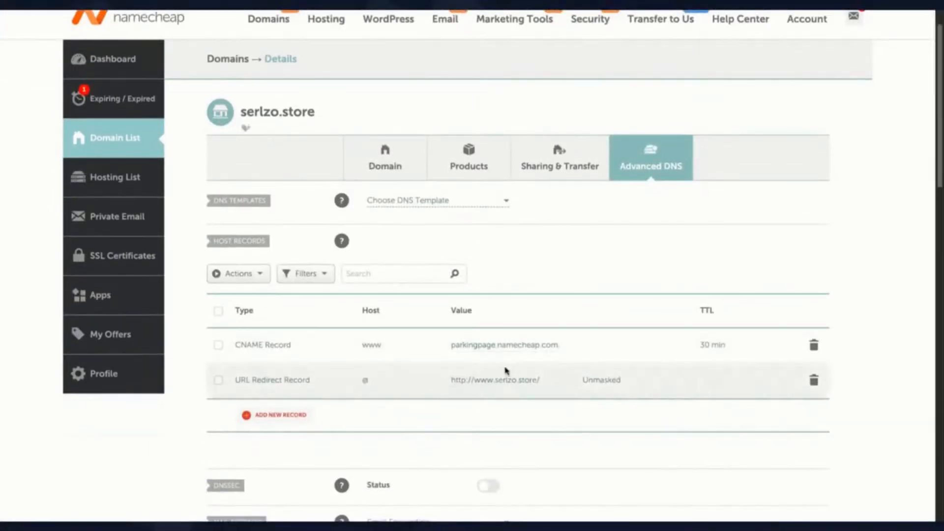
scroll(502, 373, down, 1)
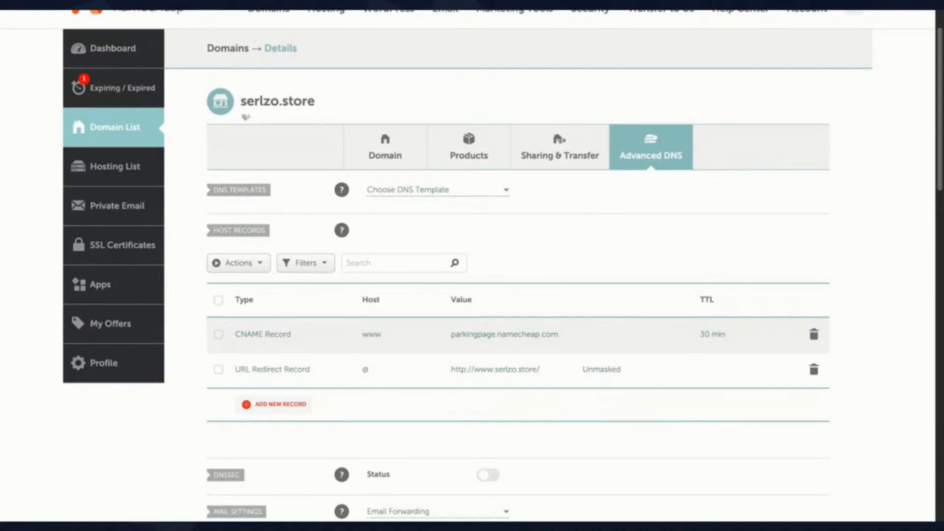
scroll(280, 390, down, 1)
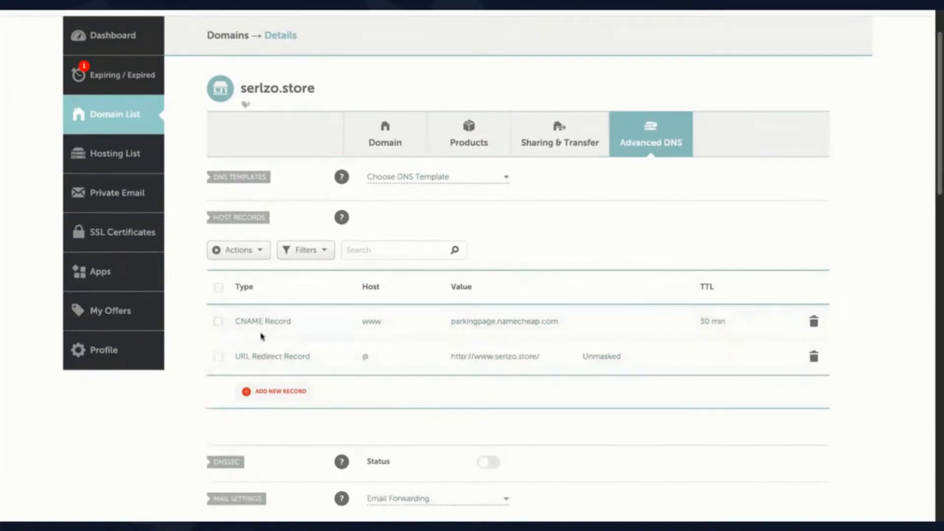
click(383, 138)
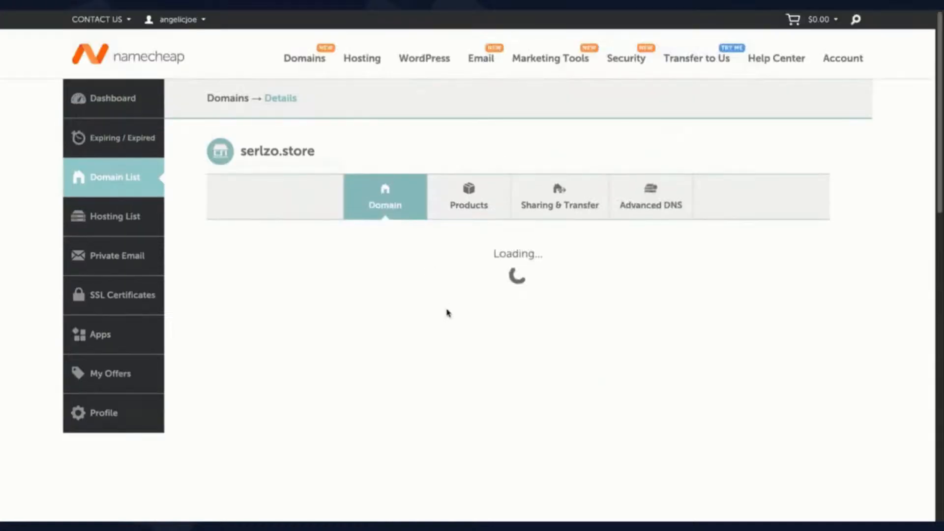
Step: Switch serlzo.store's nameservers to Namecheap Web Hosting DNS, save, and check Advanced DNS
scroll(480, 398, down, 2)
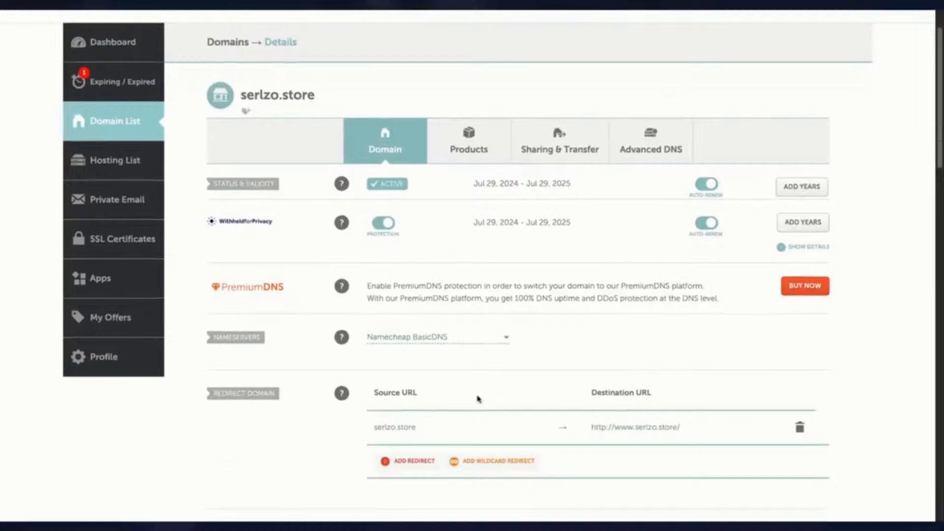
click(412, 339)
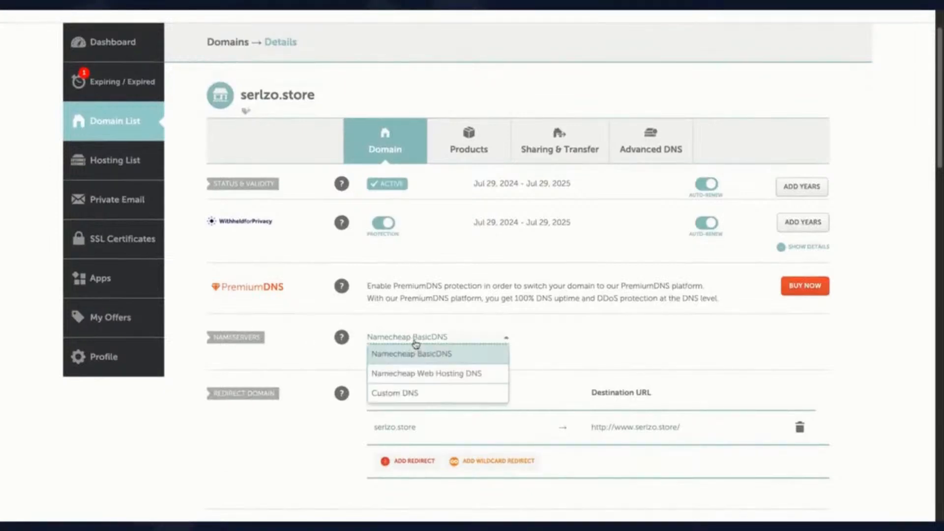
click(422, 373)
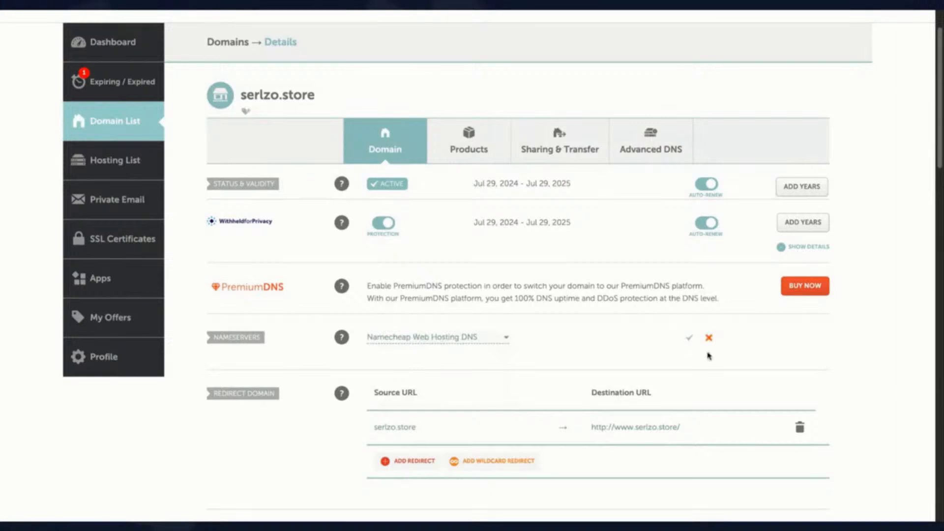
click(688, 338)
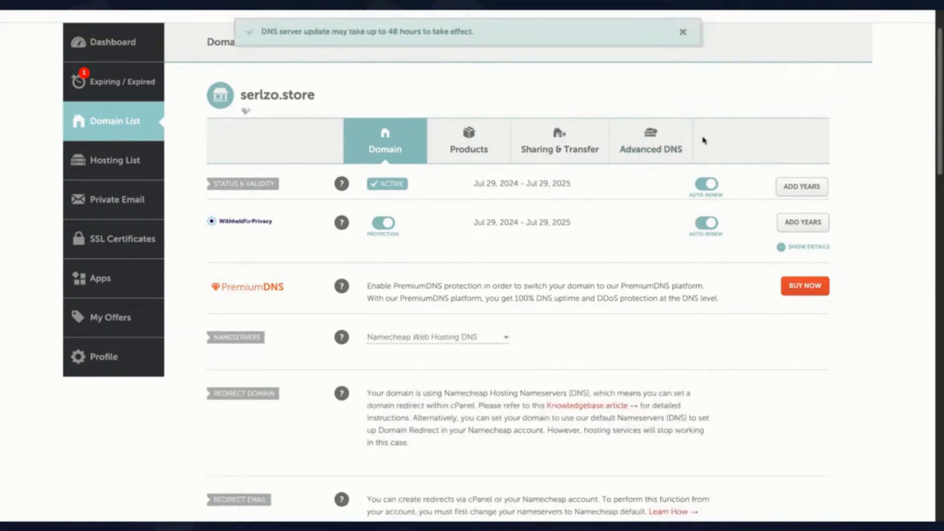
click(642, 143)
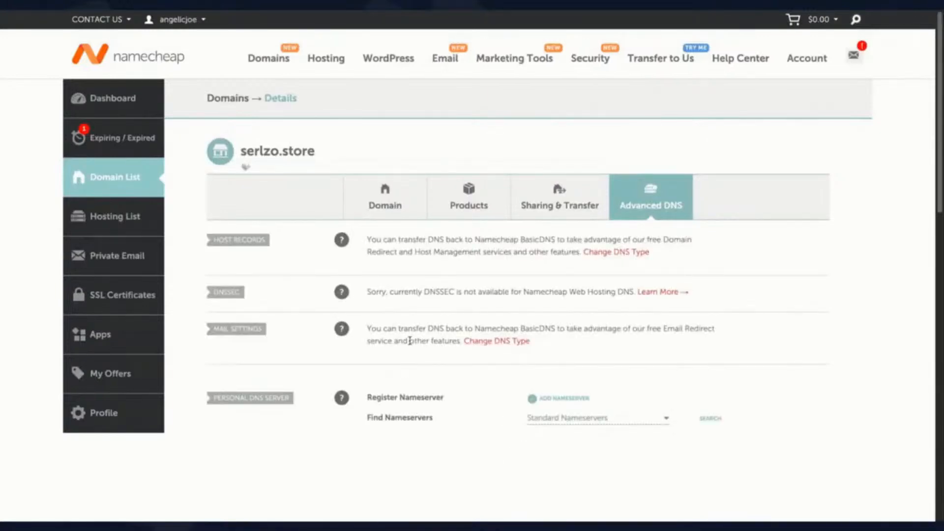
click(375, 203)
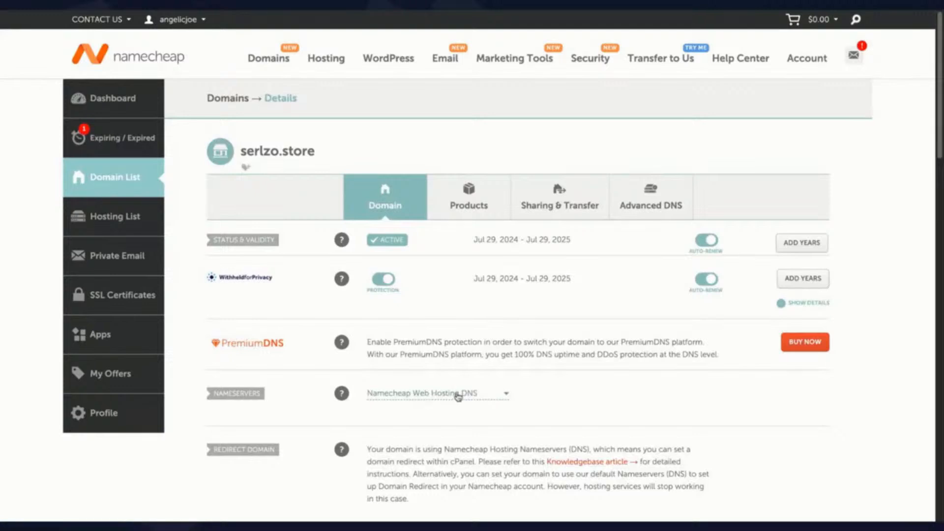
Step: Set the nameservers back to Namecheap BasicDNS and save
click(446, 396)
click(445, 416)
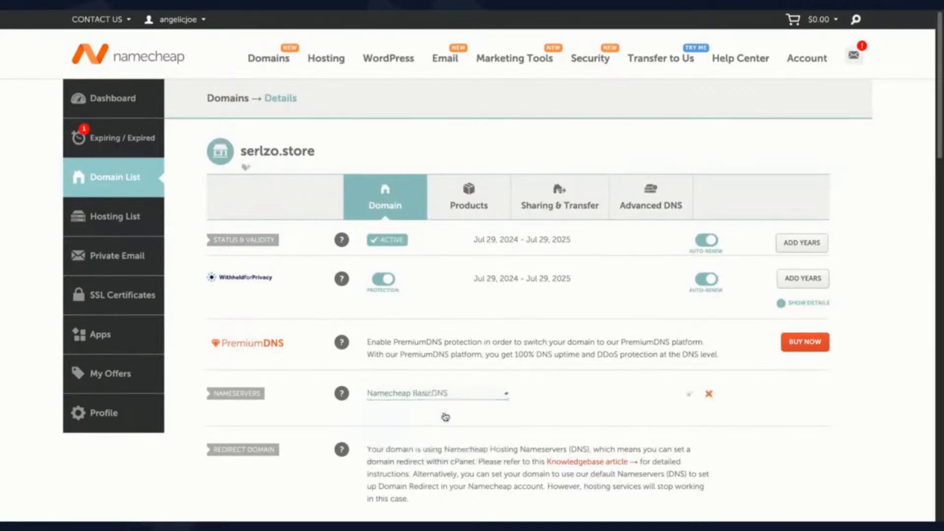
click(689, 397)
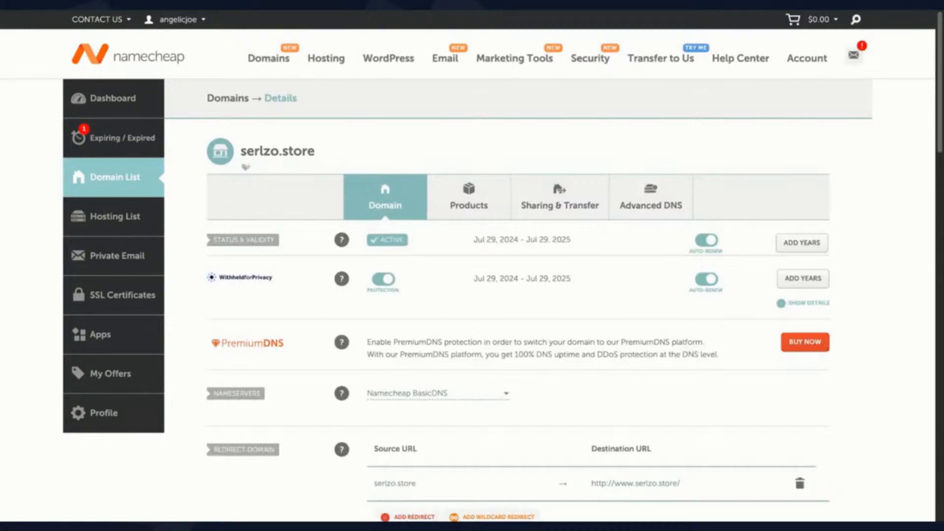
Step: Start an A record with host @ and IP 34543.343.3434, then discard it unsaved
click(652, 208)
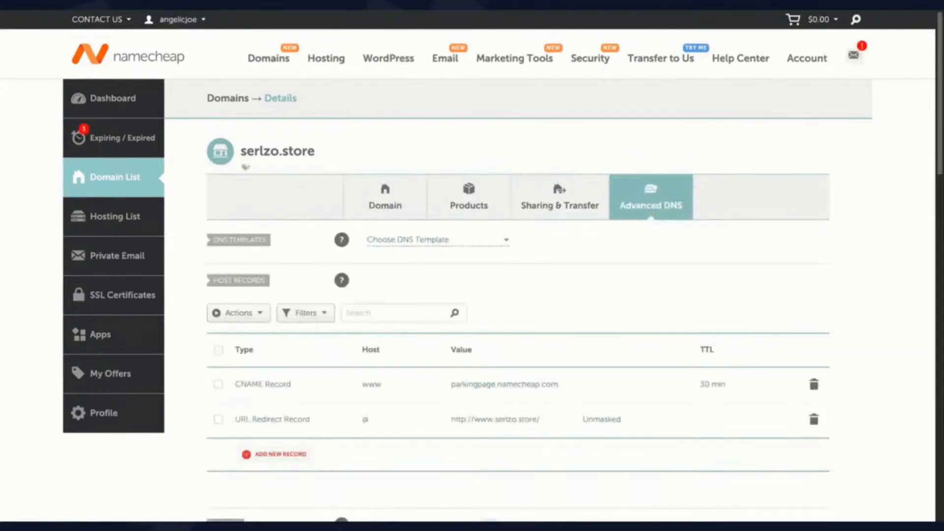
scroll(599, 267, down, 1)
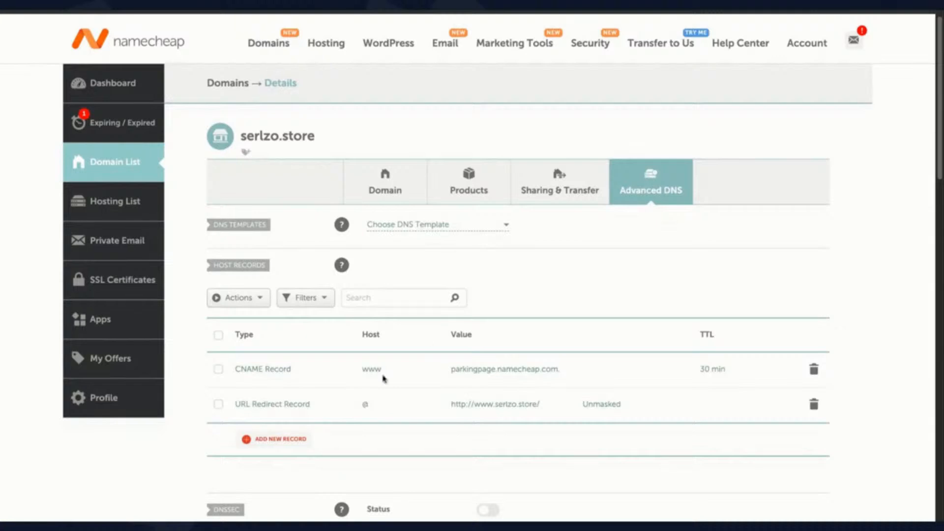
click(283, 439)
scroll(284, 441, down, 5)
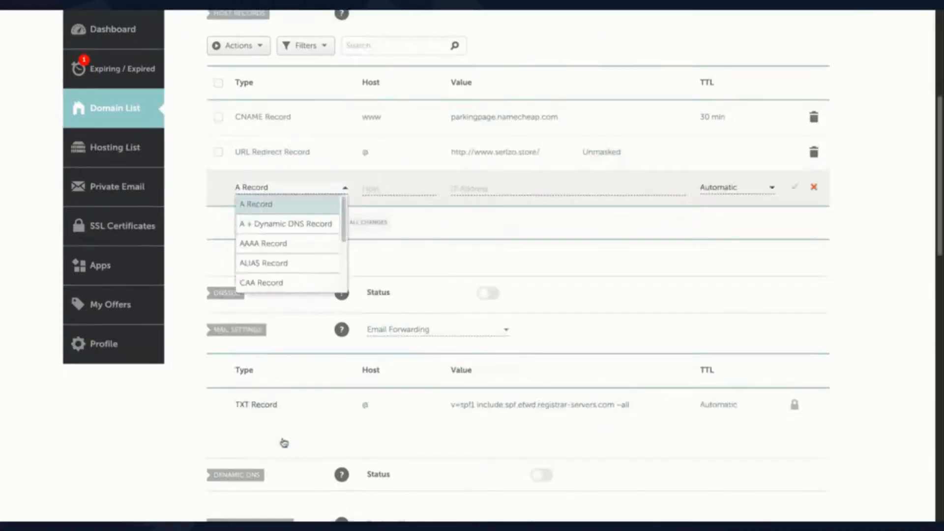
click(301, 210)
click(377, 187)
text(@)
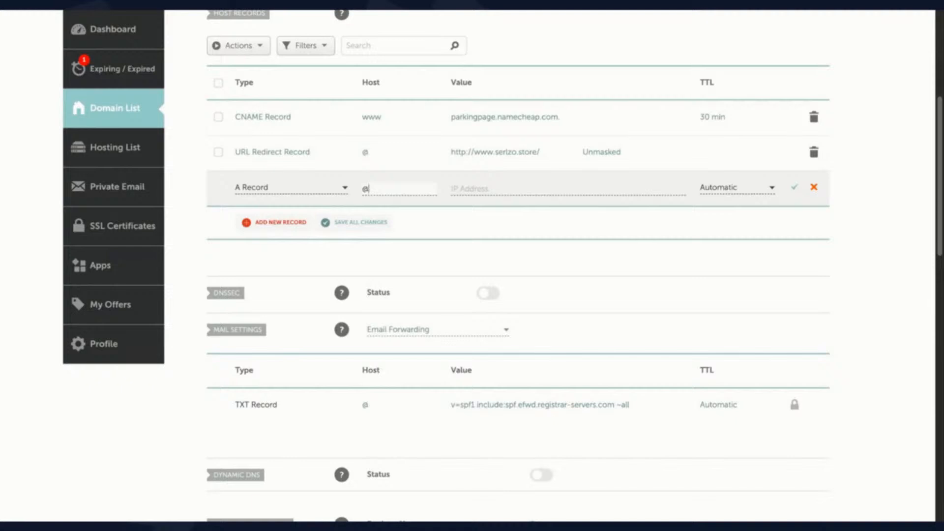
click(494, 188)
text(34543.343.3434)
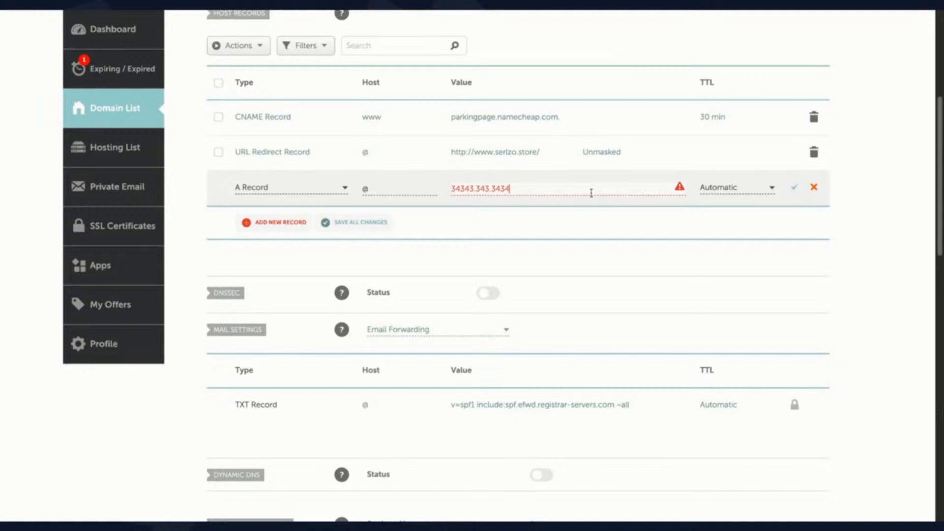
click(814, 187)
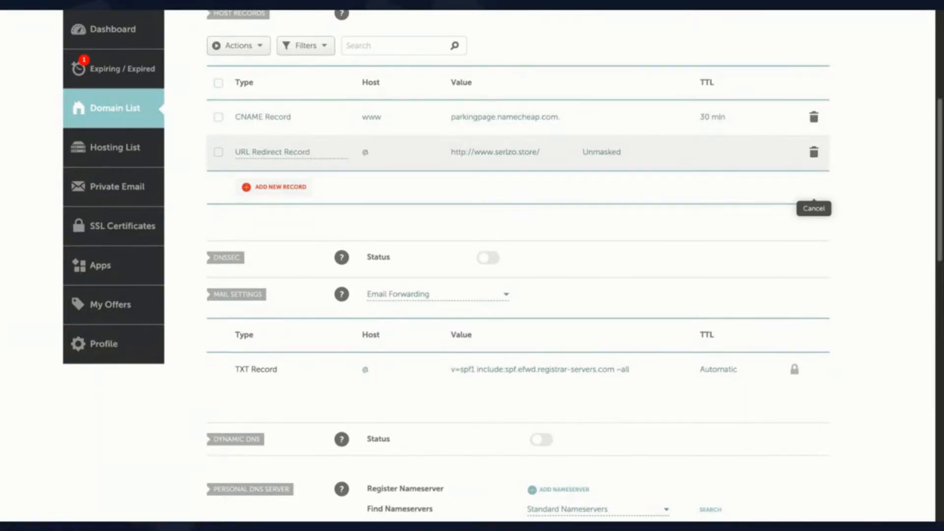
click(502, 154)
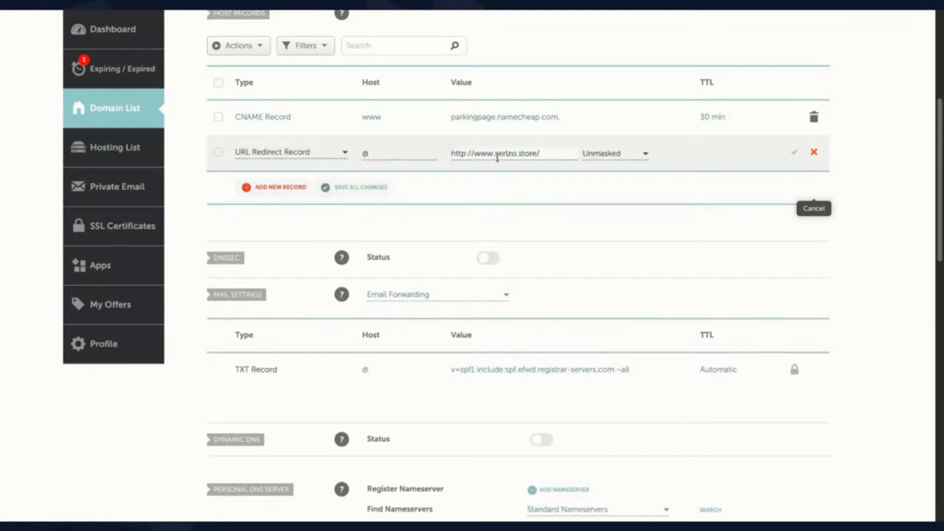
click(496, 156)
click(527, 153)
drag(529, 154, 534, 155)
key(BackSpace)
text(com)
click(794, 155)
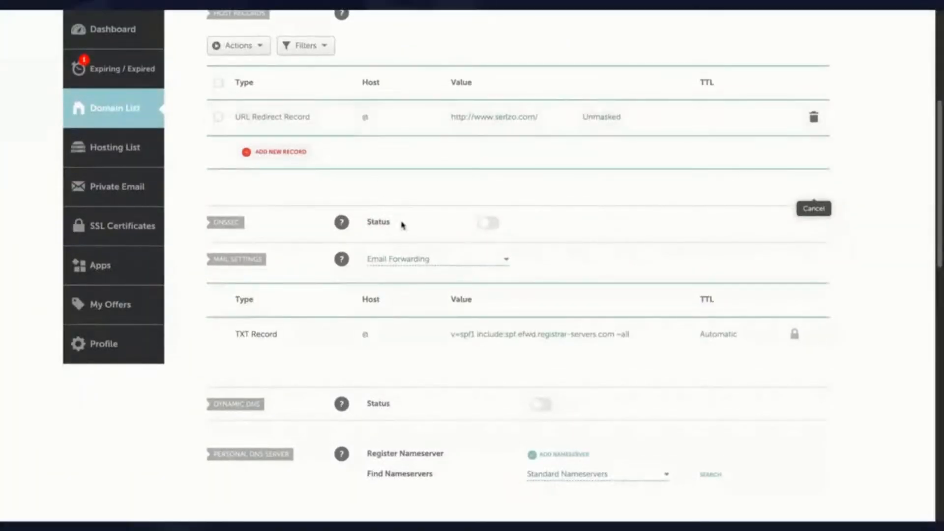
scroll(407, 227, up, 1)
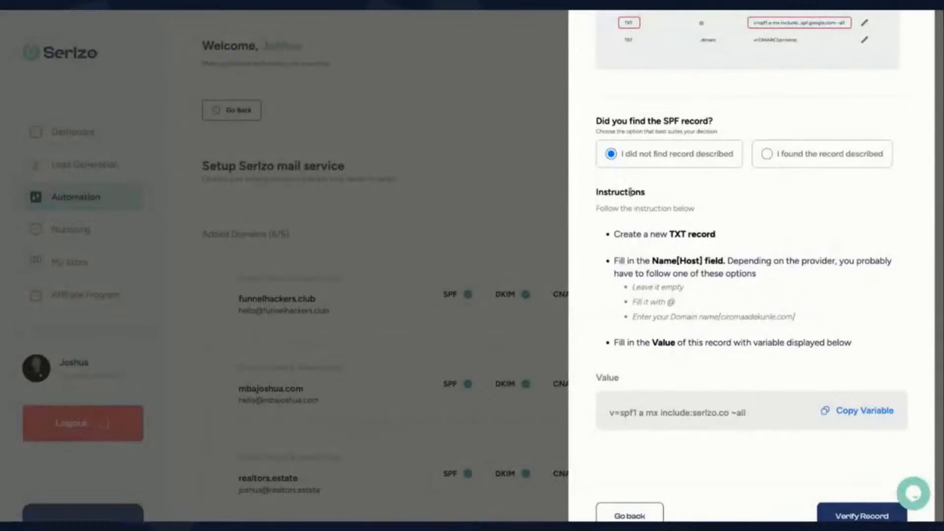
Step: Read the SPF explanation in Serlzo and mark that no existing SPF record was found
scroll(711, 205, up, 3)
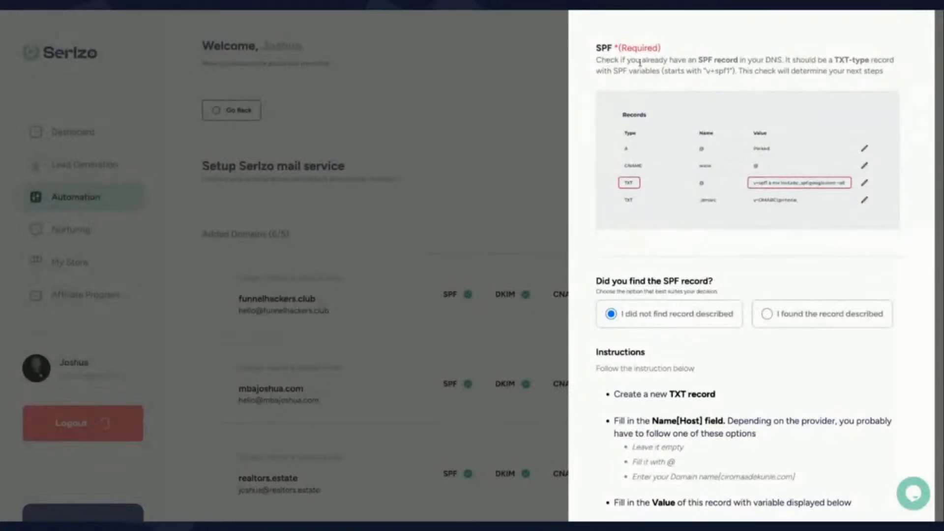
drag(607, 61, 740, 72)
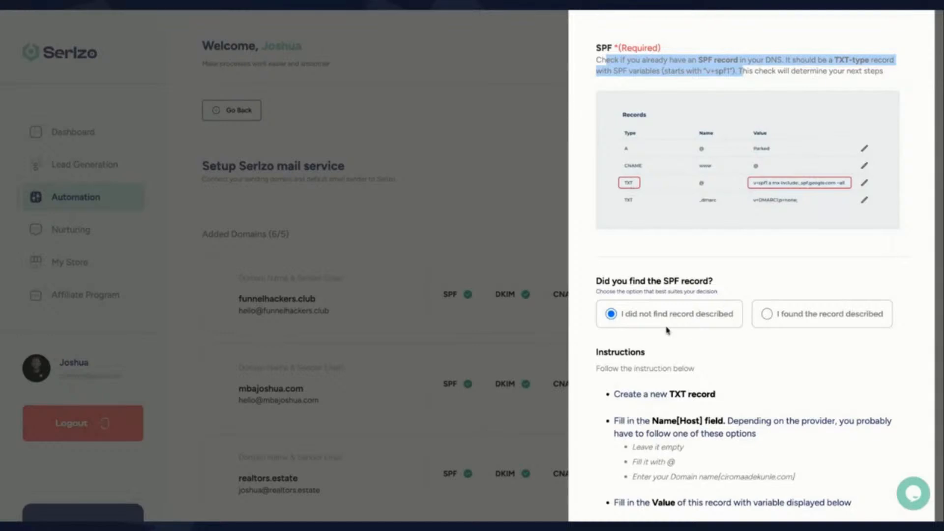
scroll(667, 330, down, 1)
click(690, 293)
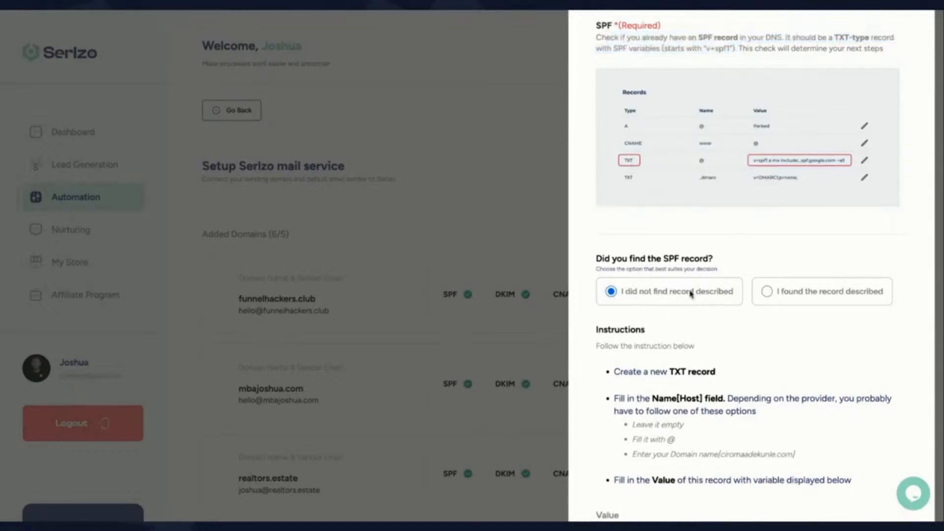
Step: Review the new TXT record host options (leave empty, @, or domain name), then return to Namecheap
scroll(690, 297, down, 2)
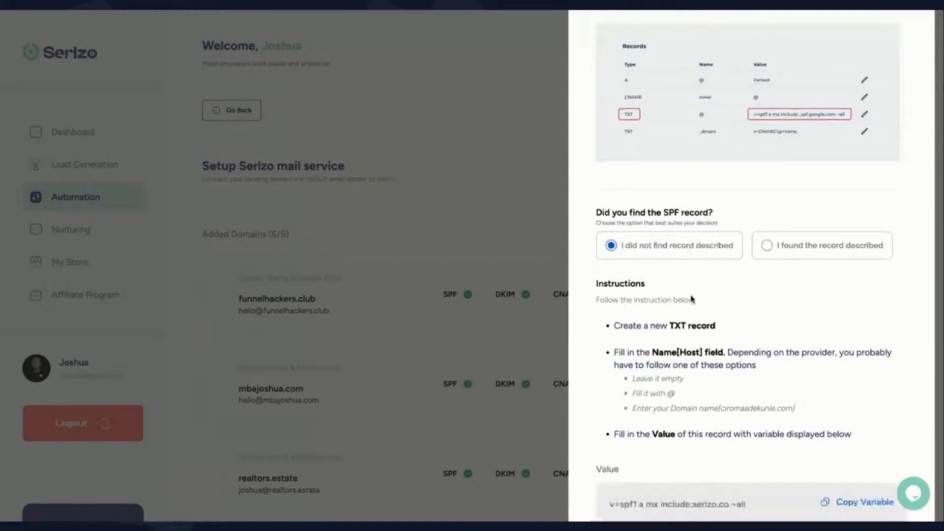
scroll(669, 322, down, 1)
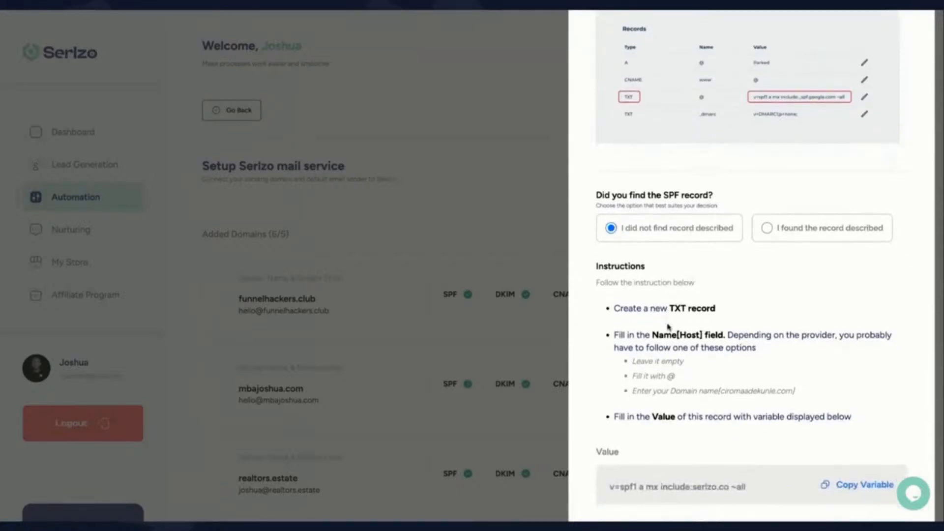
drag(623, 306, 722, 309)
drag(614, 336, 727, 341)
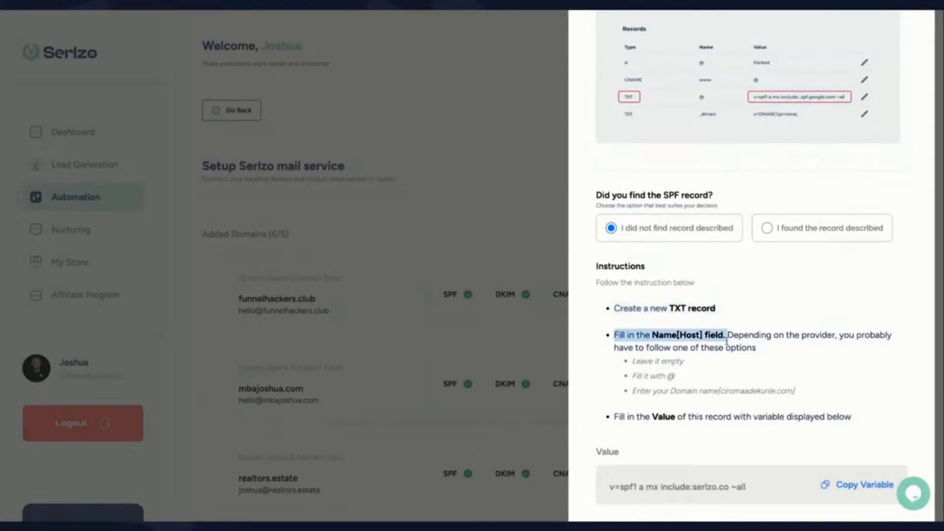
click(747, 363)
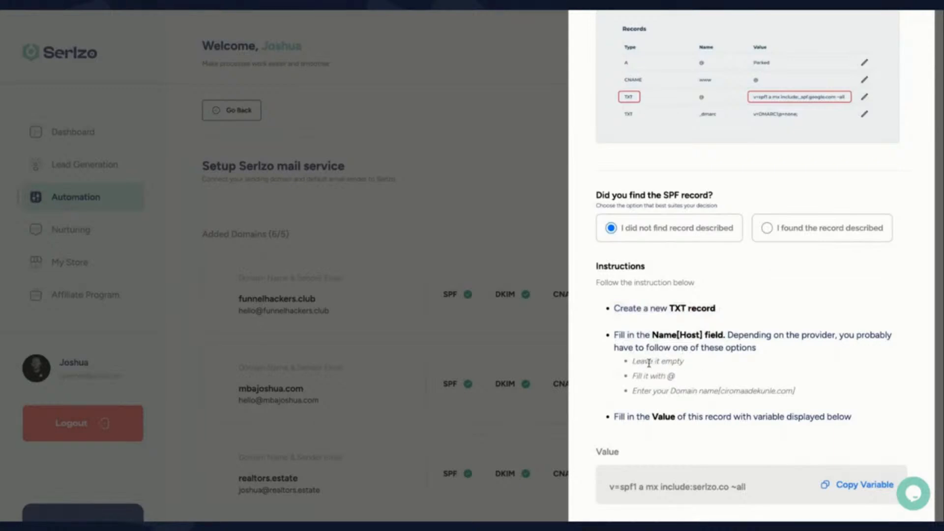
drag(631, 362, 690, 366)
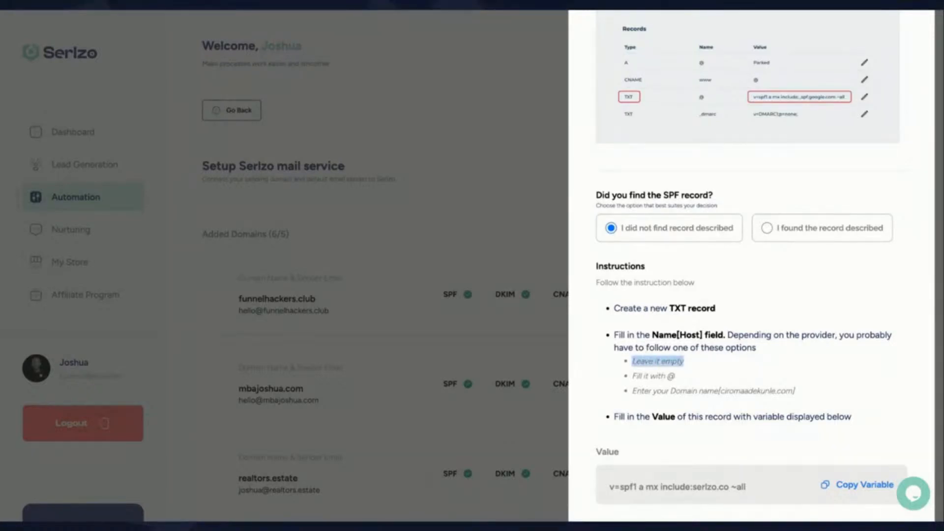
click(668, 374)
double_click(676, 376)
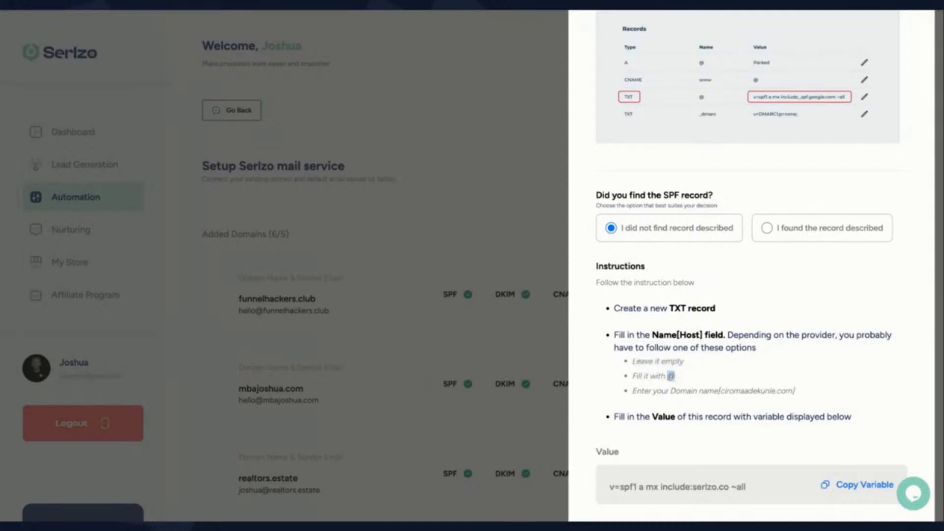
click(634, 393)
drag(721, 392, 789, 390)
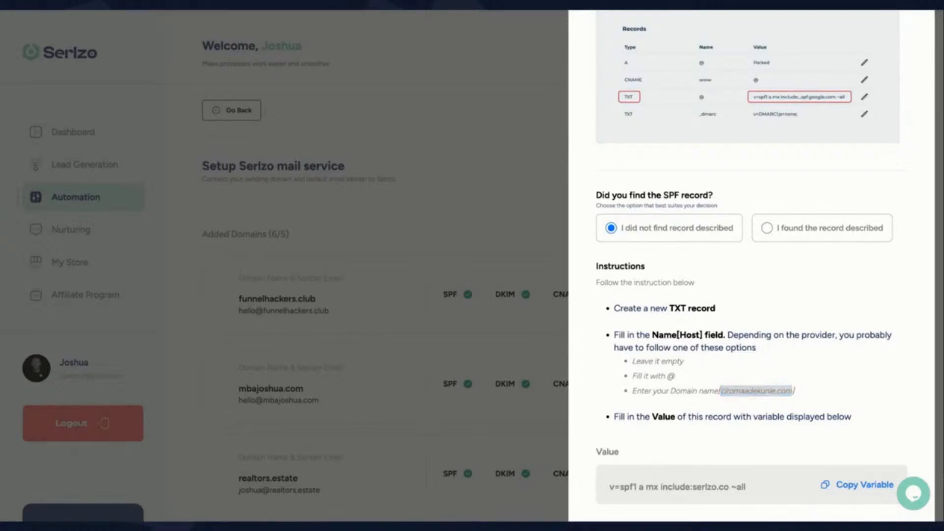
click(312, 4)
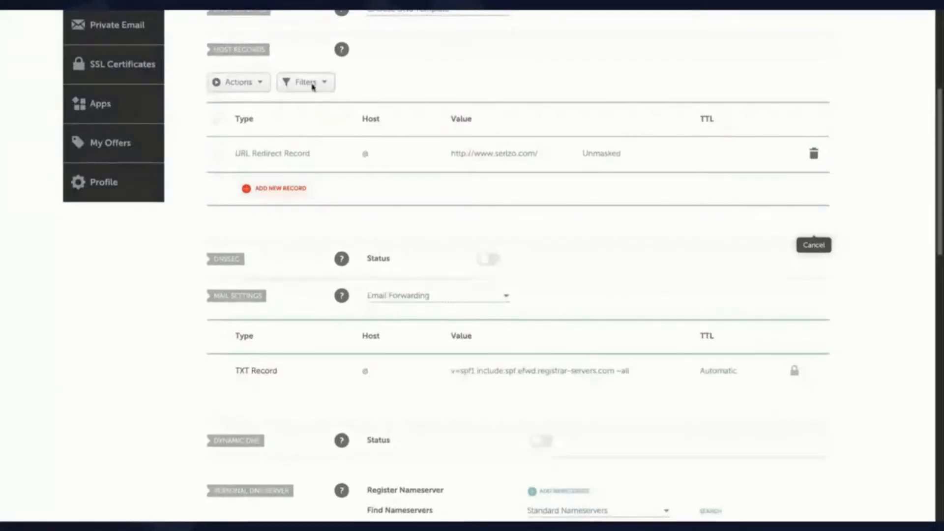
Step: Add a TXT Record row in Namecheap with host @, leaving its value to fill in
click(291, 195)
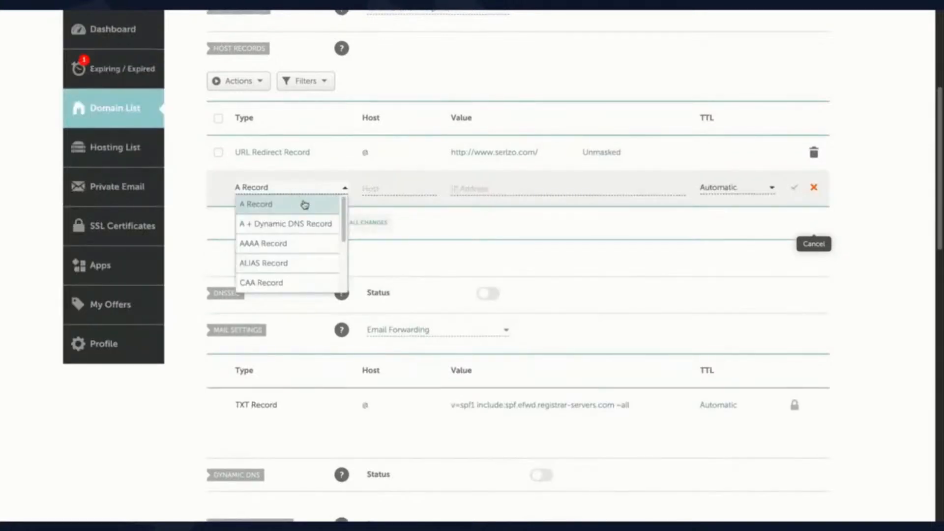
scroll(293, 266, down, 1)
scroll(293, 266, down, 3)
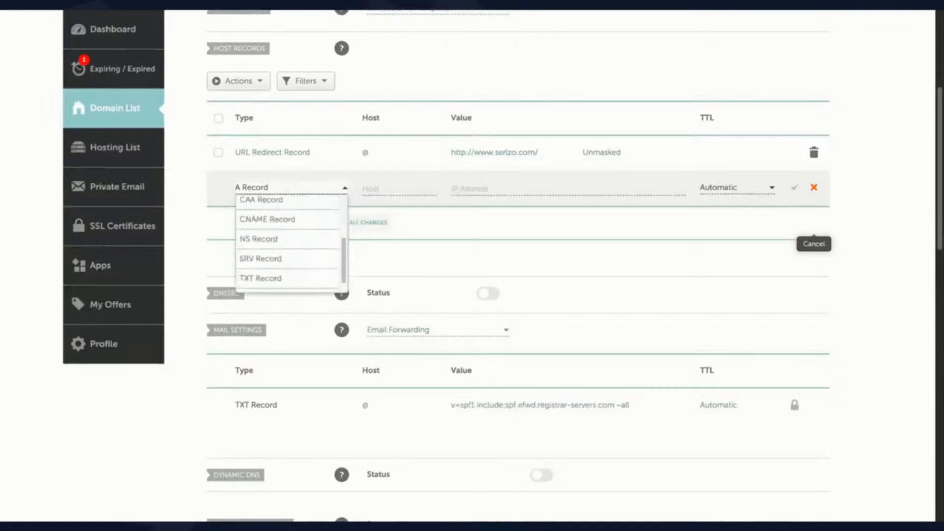
click(270, 269)
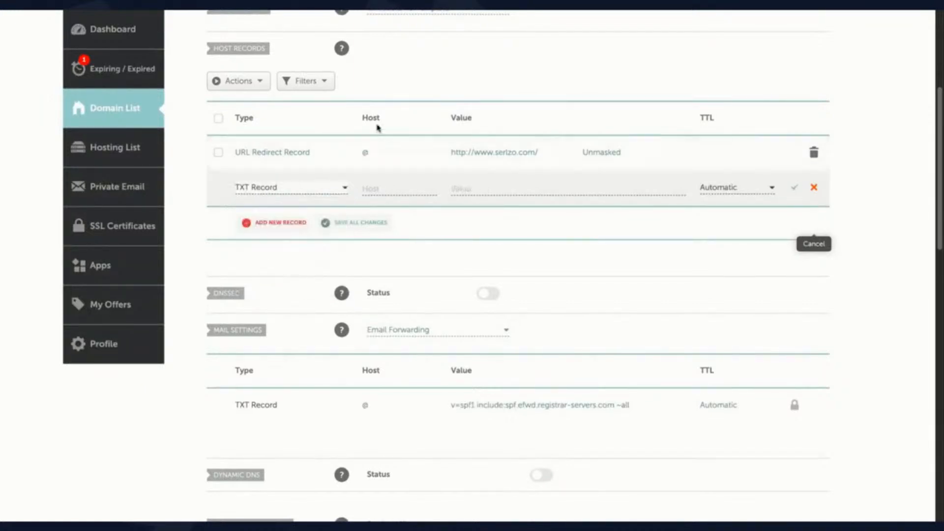
click(383, 189)
text(@)
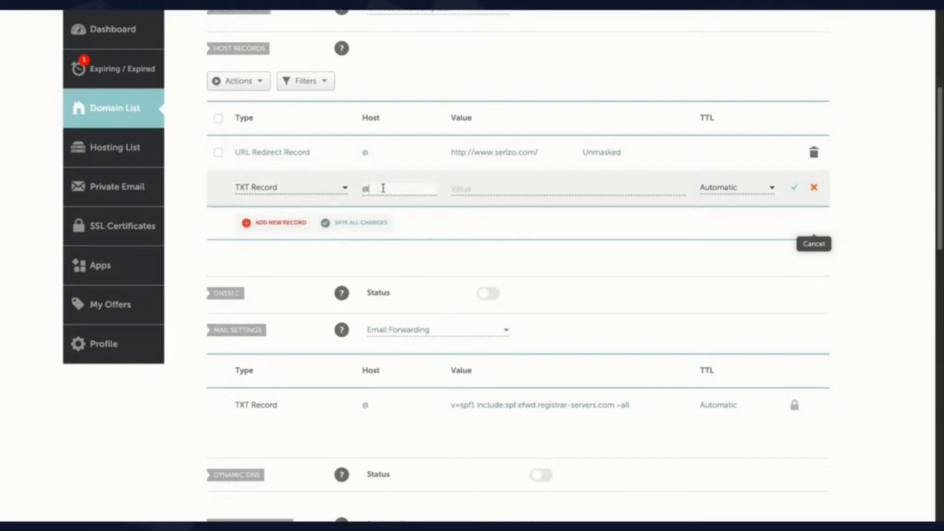
click(483, 189)
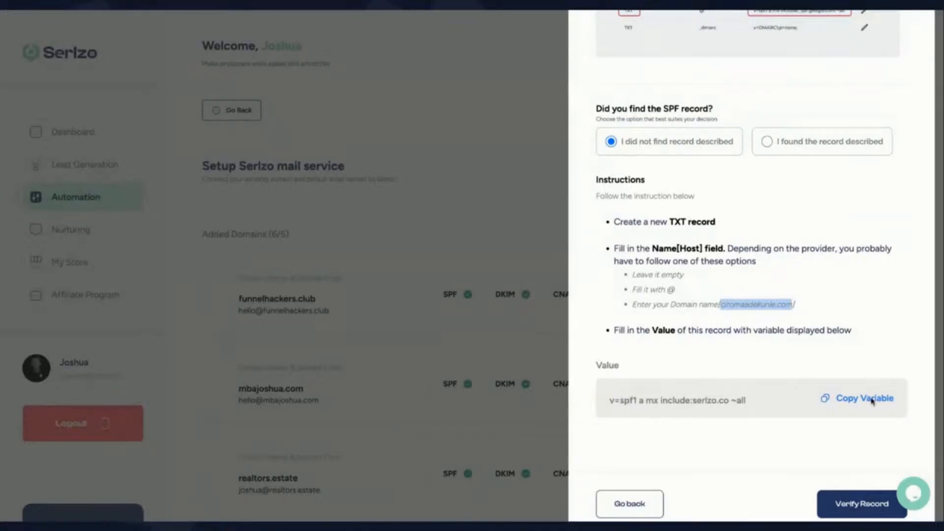
Step: Use Copy Variable beside the SPF Value box to copy v=spf1 a mx include:serlzo.co ~all
click(849, 401)
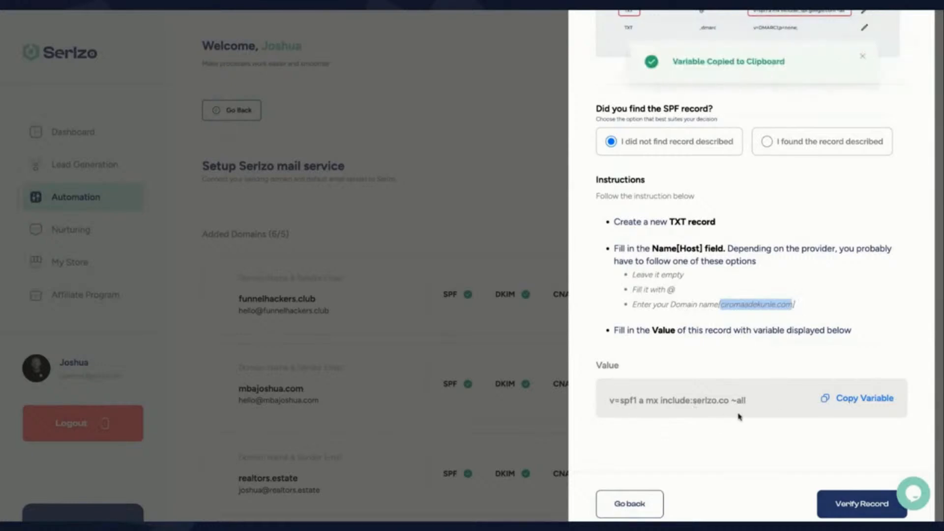
Step: Paste v=spf1 a mx include:serlzo.co ~all as the @ TXT record's value and save it
click(411, 10)
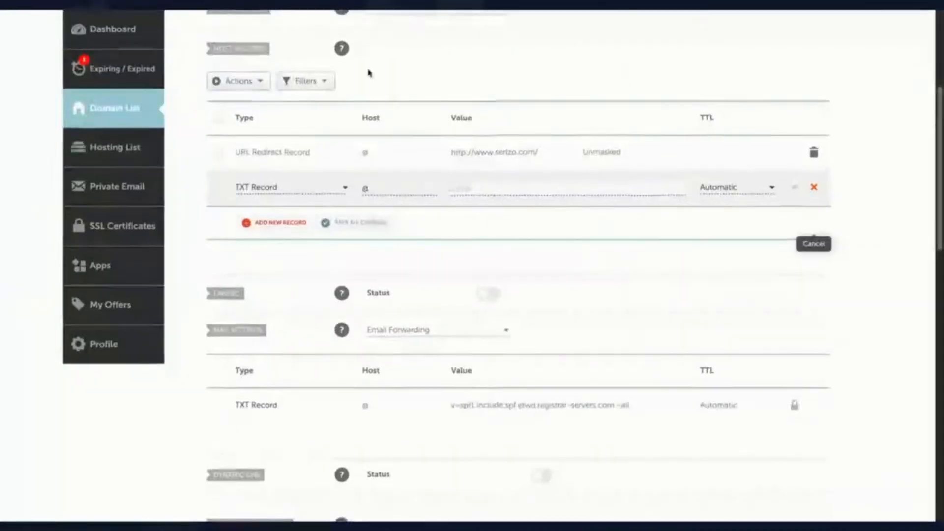
click(480, 188)
key(ctrl+v)
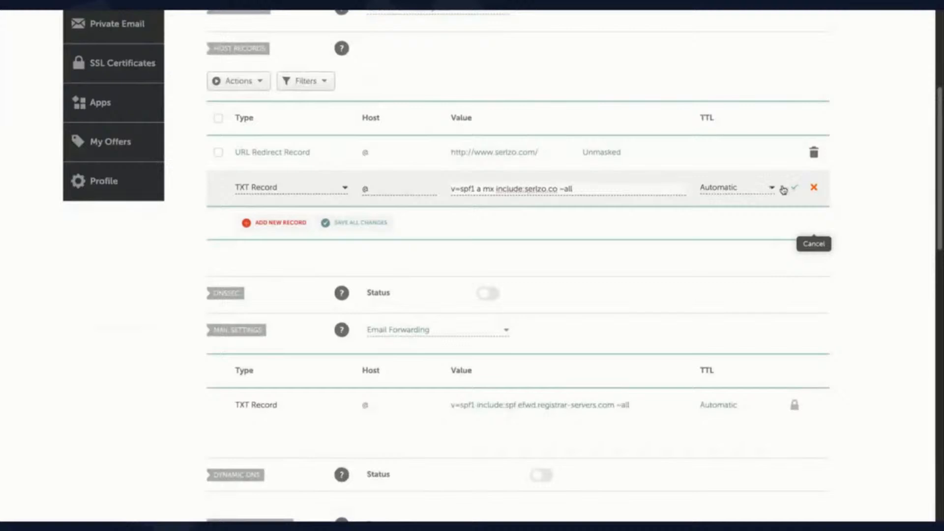
click(794, 187)
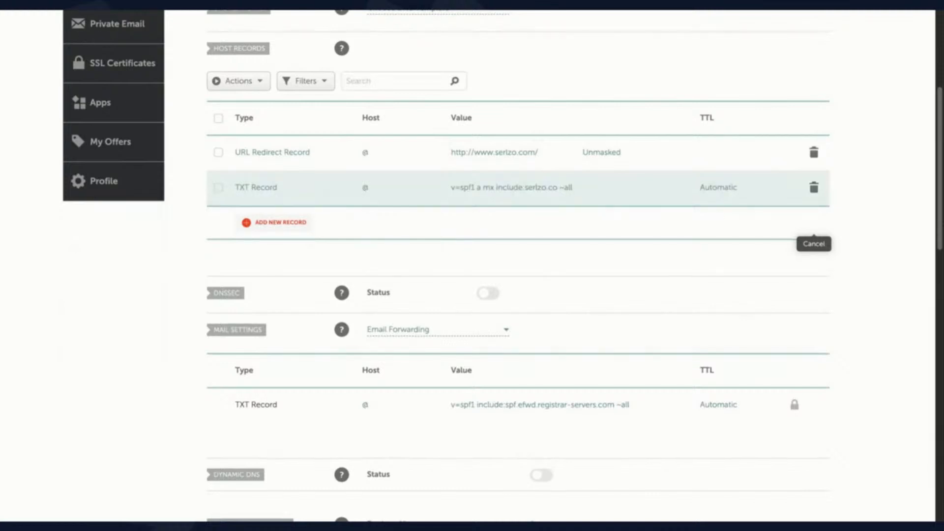
click(337, 5)
Step: Run Verify Record on Serlzo's SPF step to check the new TXT record
scroll(688, 381, down, 1)
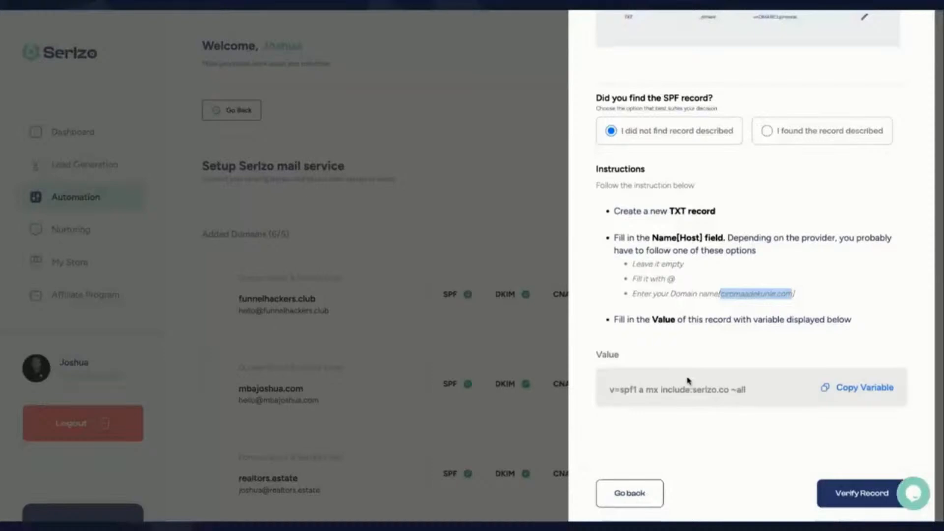
scroll(688, 380, down, 1)
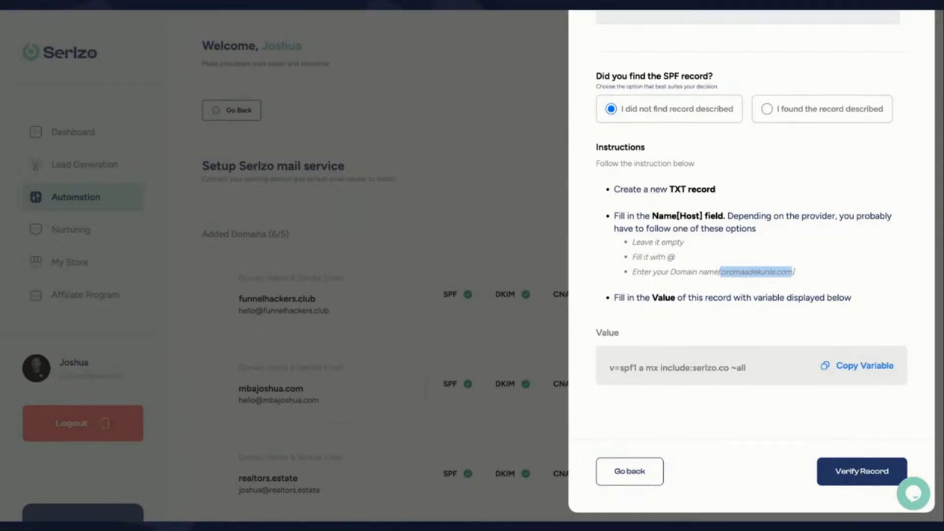
click(861, 472)
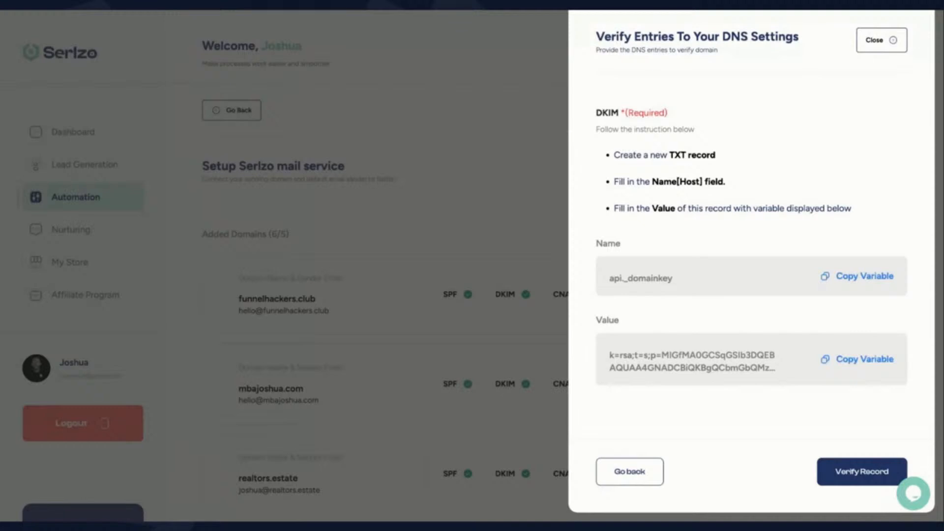
Step: Go back to the SPF step and look over the example existing SPF record
click(639, 477)
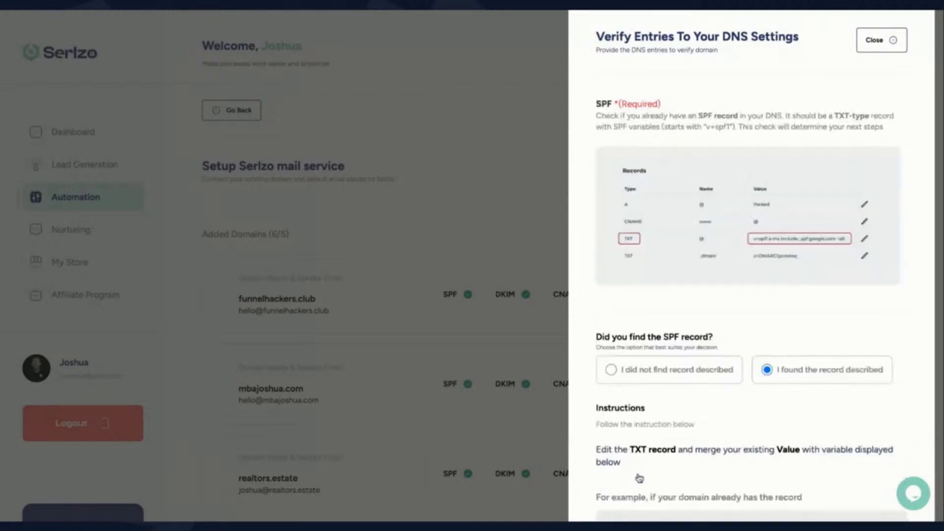
scroll(666, 408, down, 2)
scroll(867, 248, down, 1)
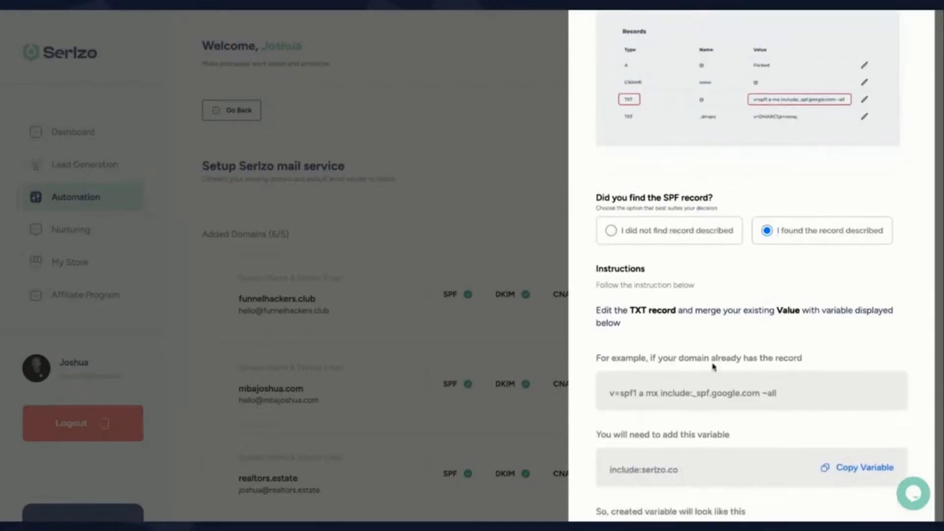
scroll(713, 364, down, 1)
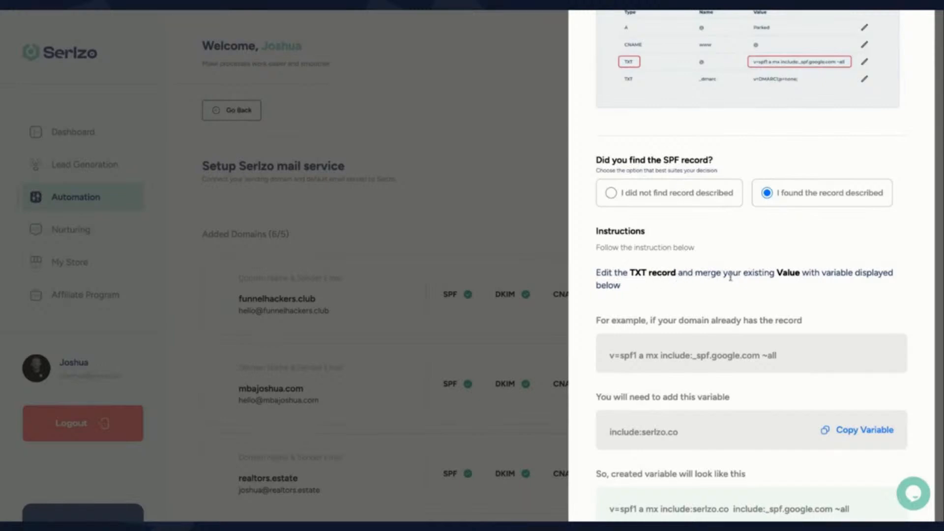
scroll(751, 315, down, 1)
drag(785, 315, 607, 318)
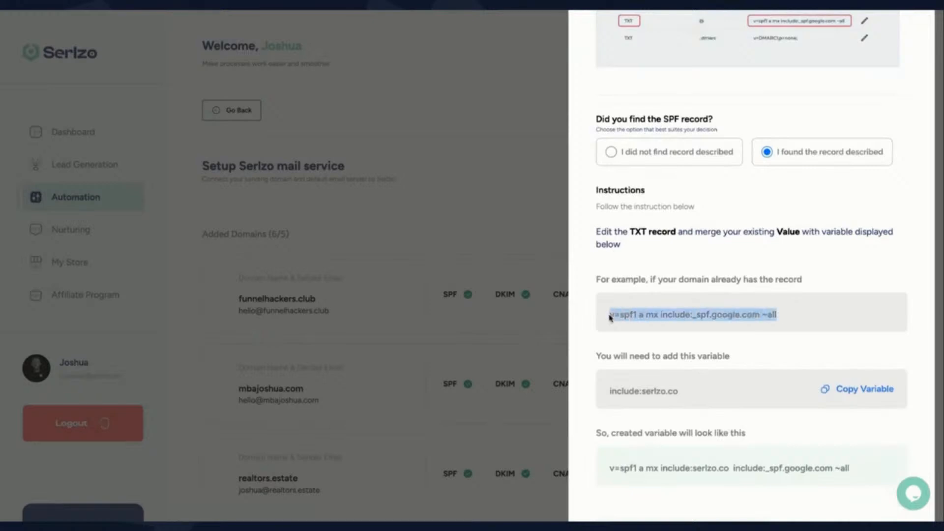
click(635, 314)
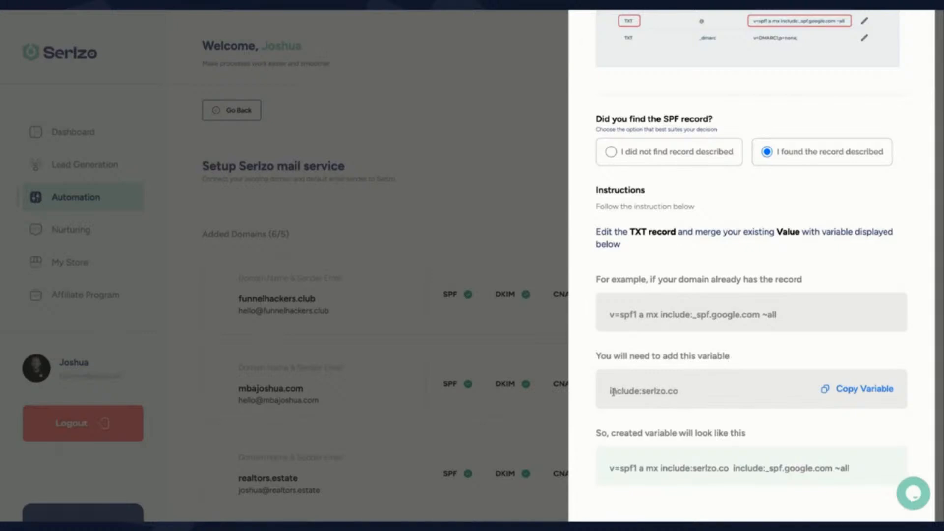
Step: Examine where include:serlzo.co is inserted when merging into an existing SPF record
triple_click(679, 391)
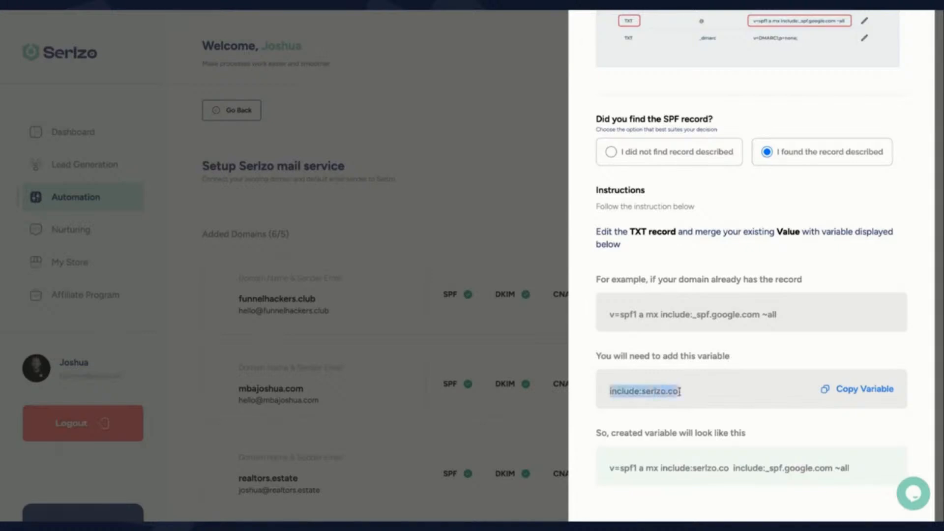
scroll(681, 395, down, 1)
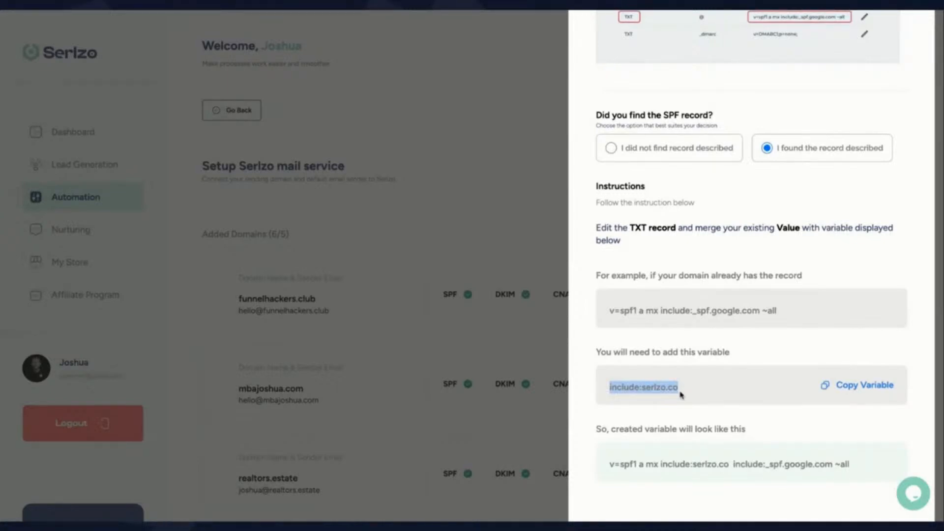
scroll(680, 394, down, 1)
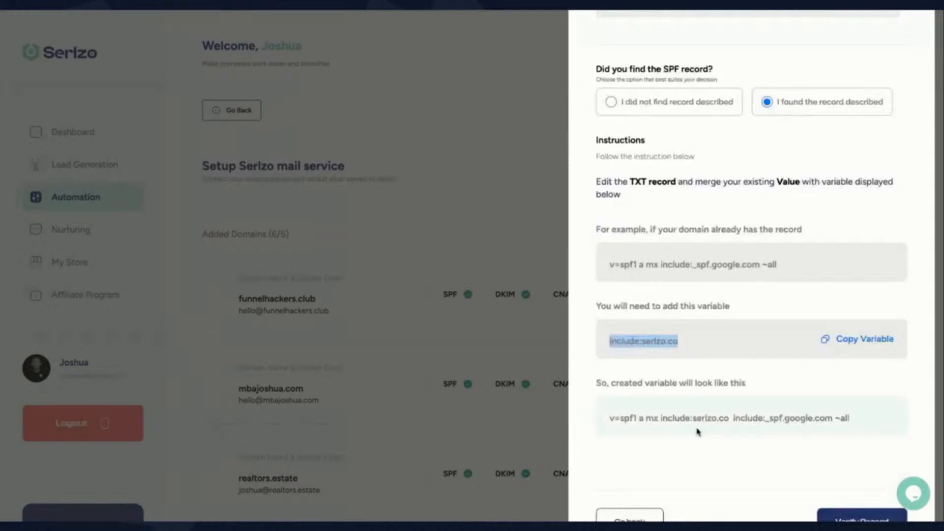
drag(661, 417, 727, 419)
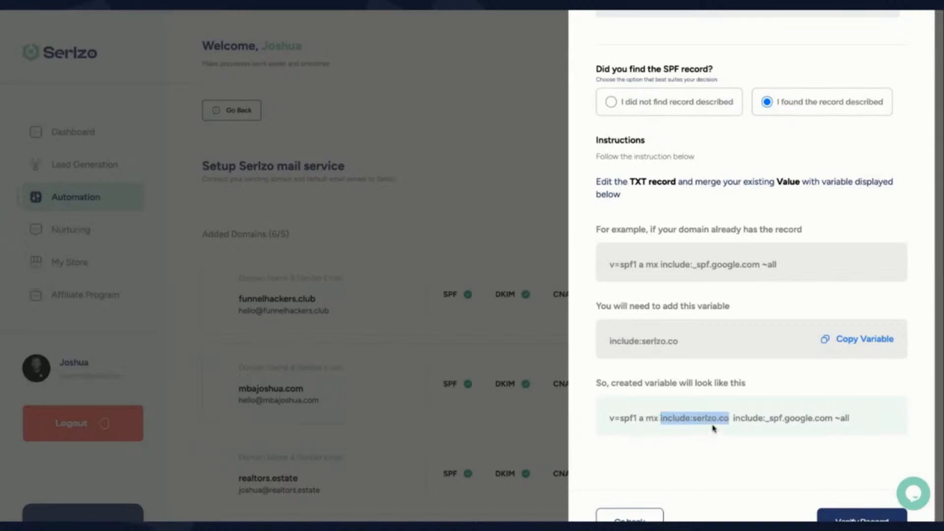
drag(608, 342, 680, 347)
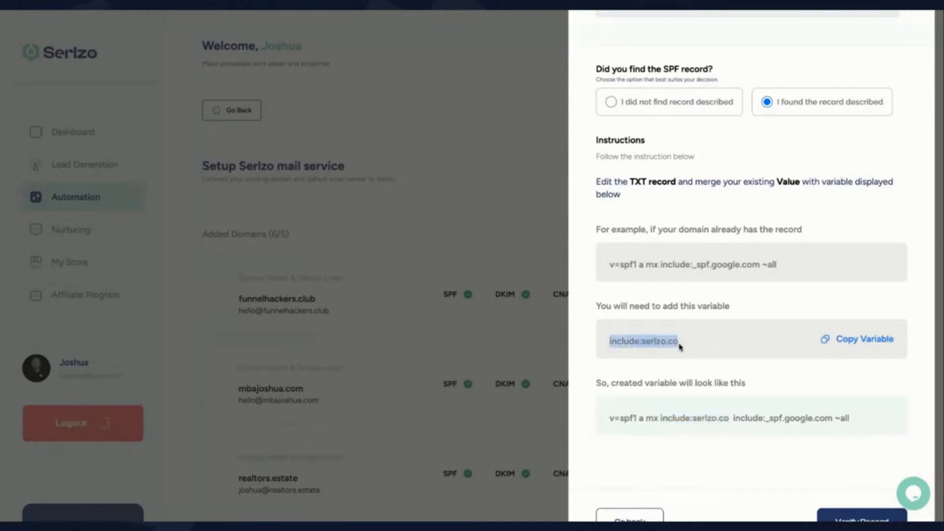
click(659, 418)
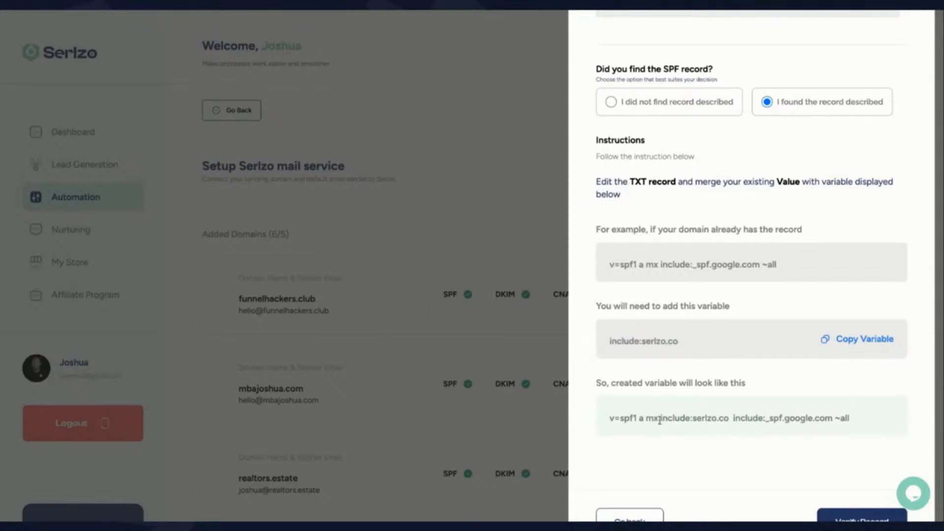
double_click(722, 420)
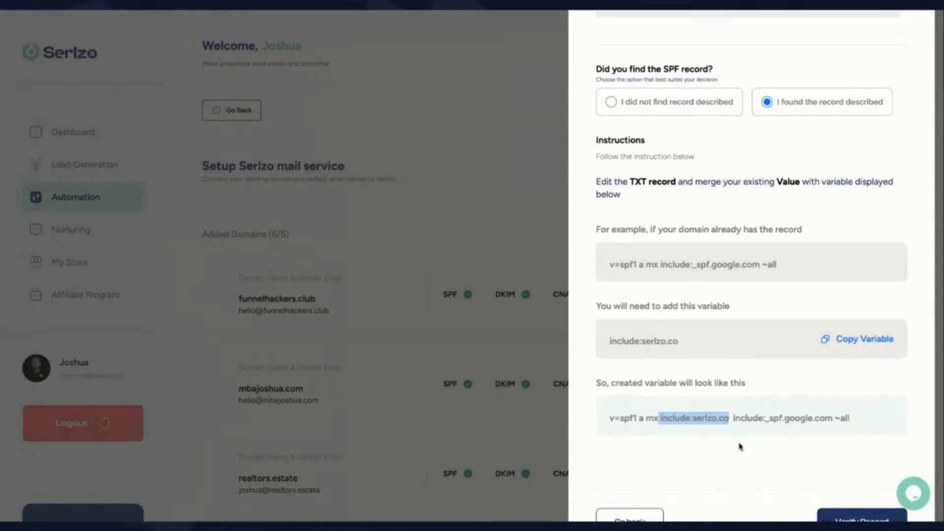
Step: Verify the merged SPF record and copy the DKIM record name api._domainkey
scroll(740, 446, down, 1)
click(842, 489)
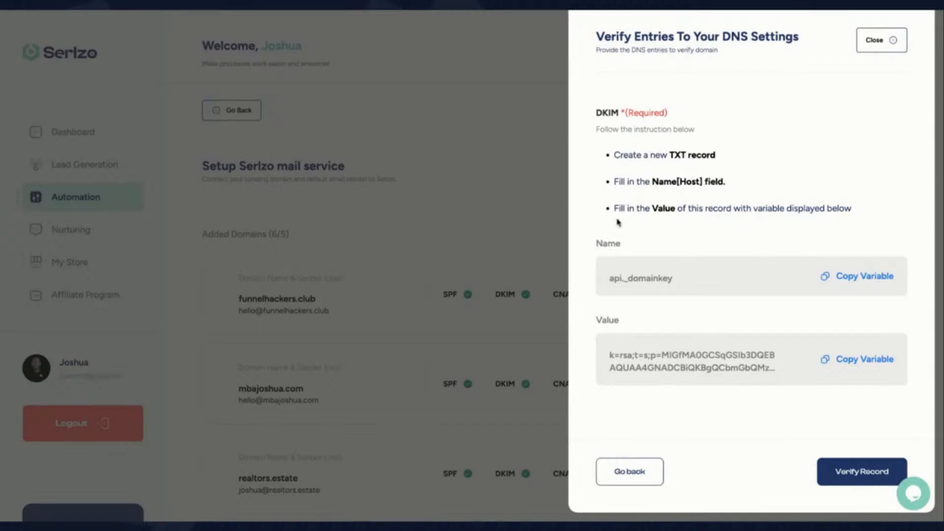
click(864, 276)
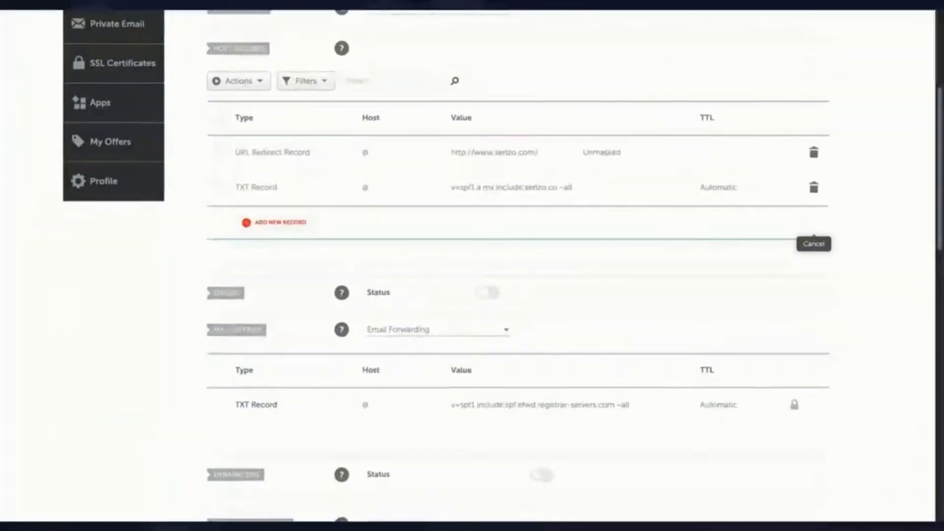
Step: Add a TXT Record row in Namecheap with host api._domainkey
click(281, 222)
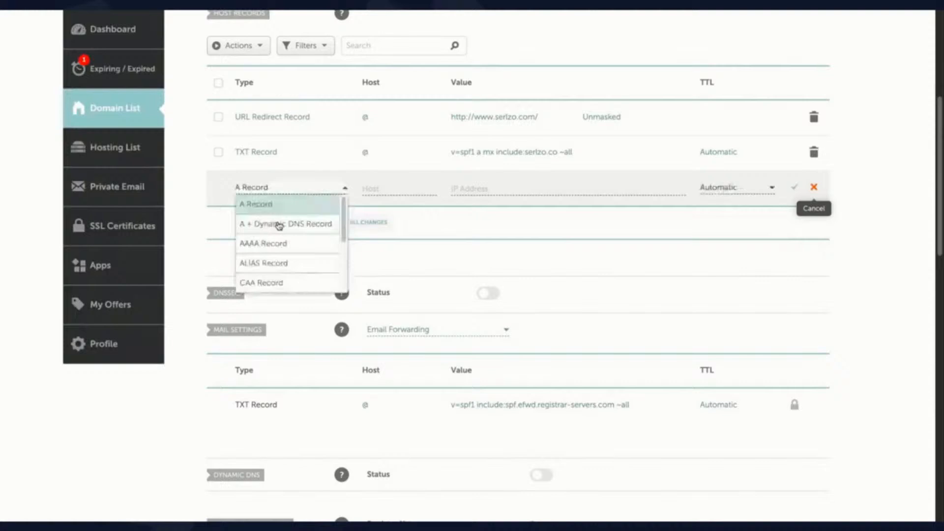
scroll(282, 268, down, 2)
click(283, 267)
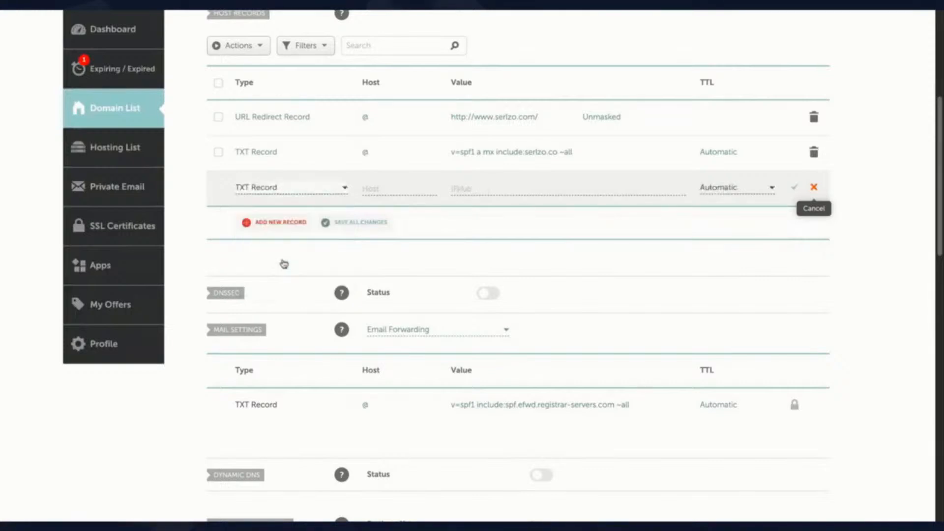
click(374, 188)
key(ctrl+v)
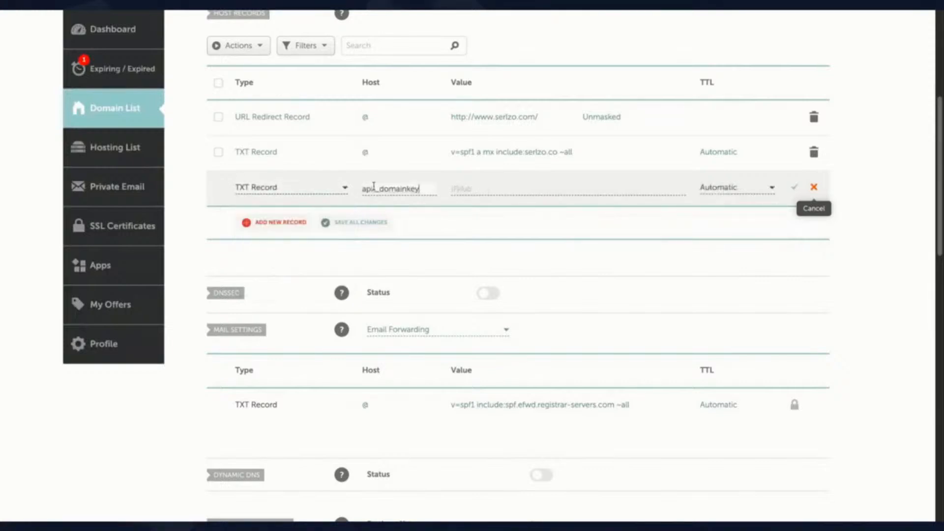
Step: Copy the DKIM key from Serlzo, paste it as the record value, and save
click(200, 6)
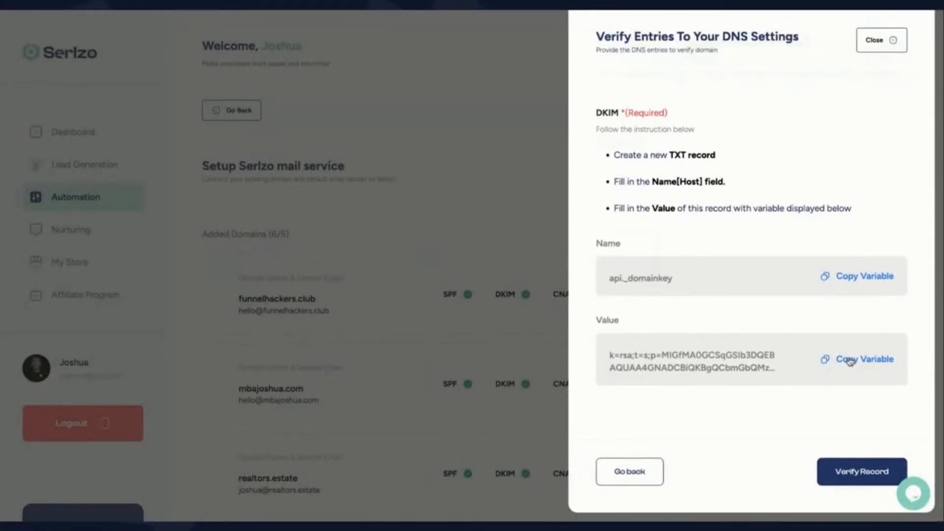
click(849, 361)
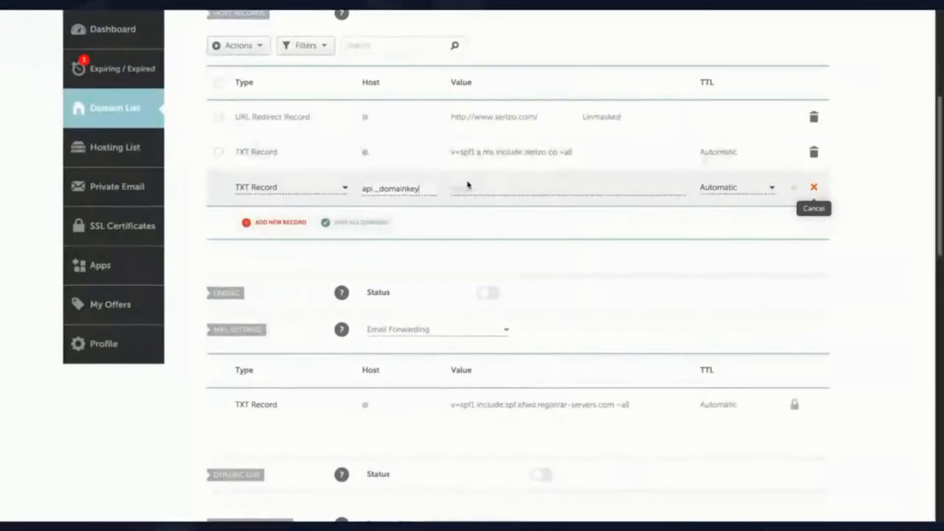
key(ctrl+v)
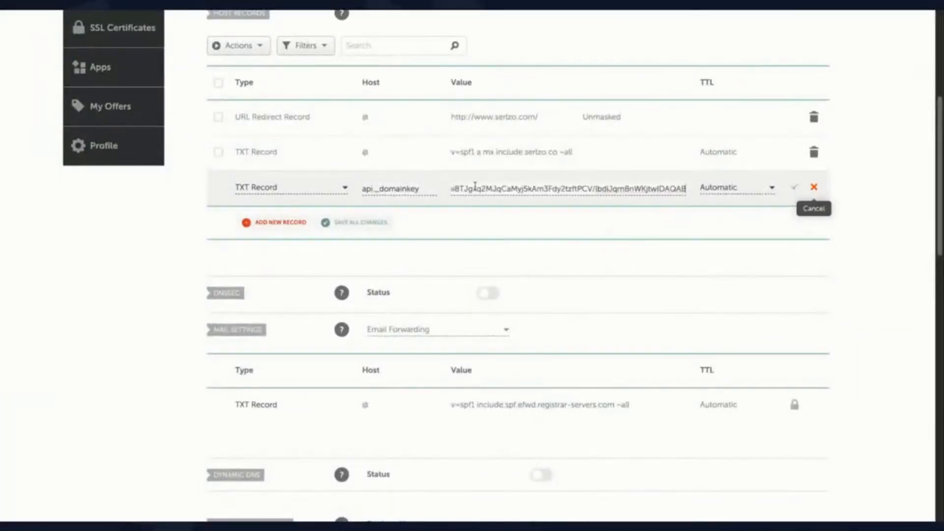
click(795, 186)
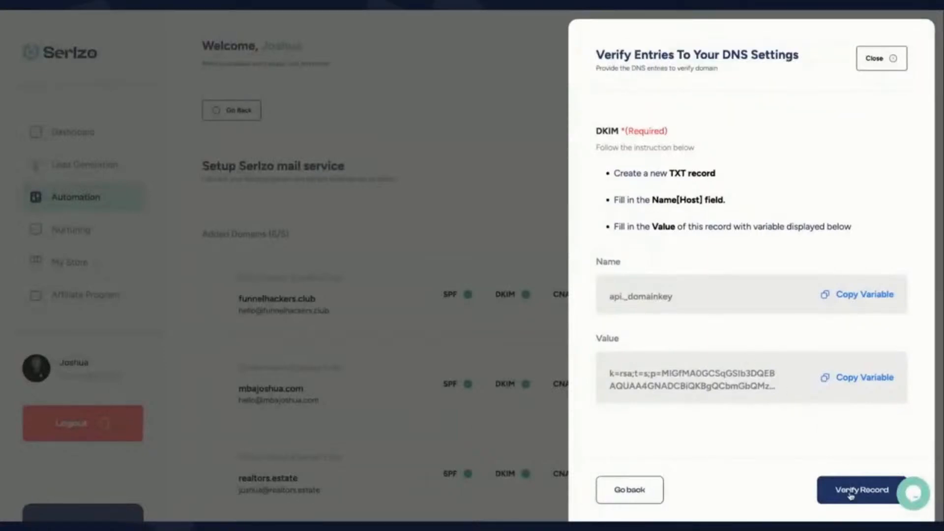
Step: Verify the DKIM record in Serlzo and check the CNAME tracking step that appears
click(850, 495)
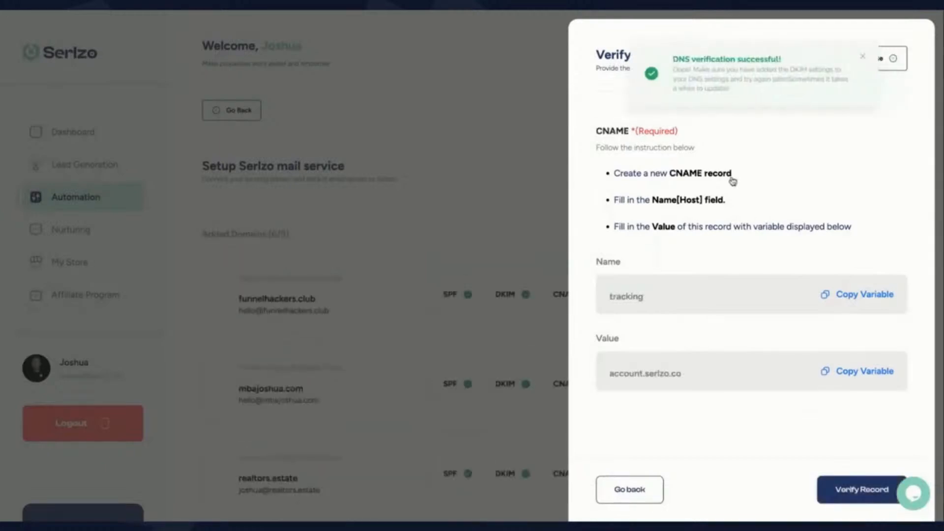
drag(596, 133, 637, 129)
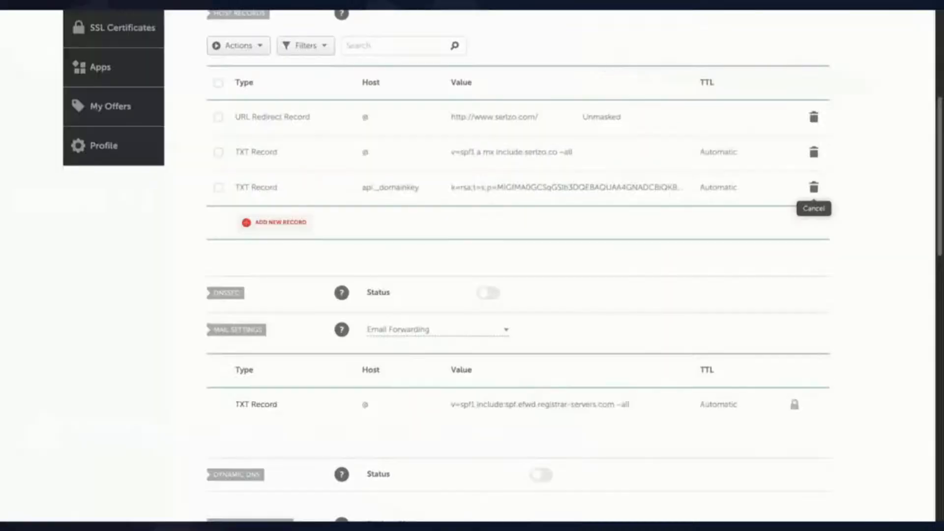
Step: Save a CNAME record with host 'tracking' and target account.serlzo.co, then verify it in Serlzo
click(281, 224)
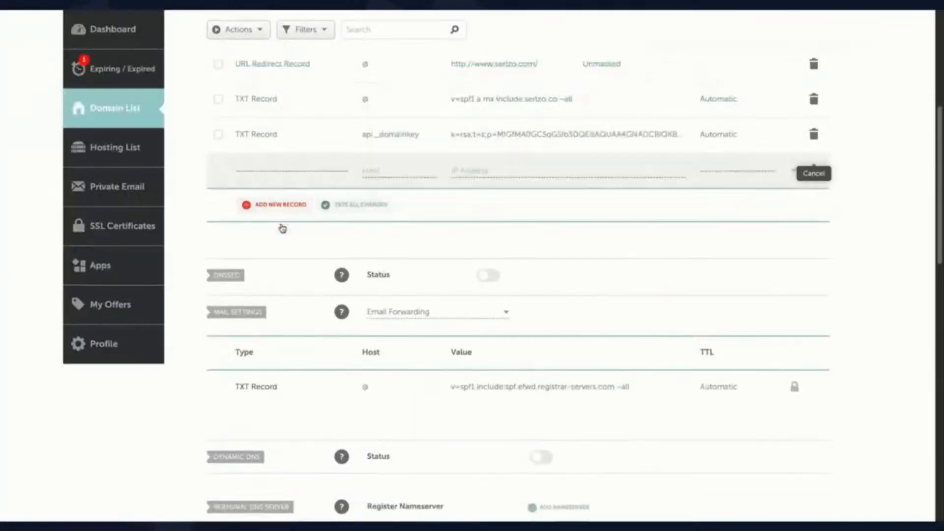
scroll(277, 258, down, 2)
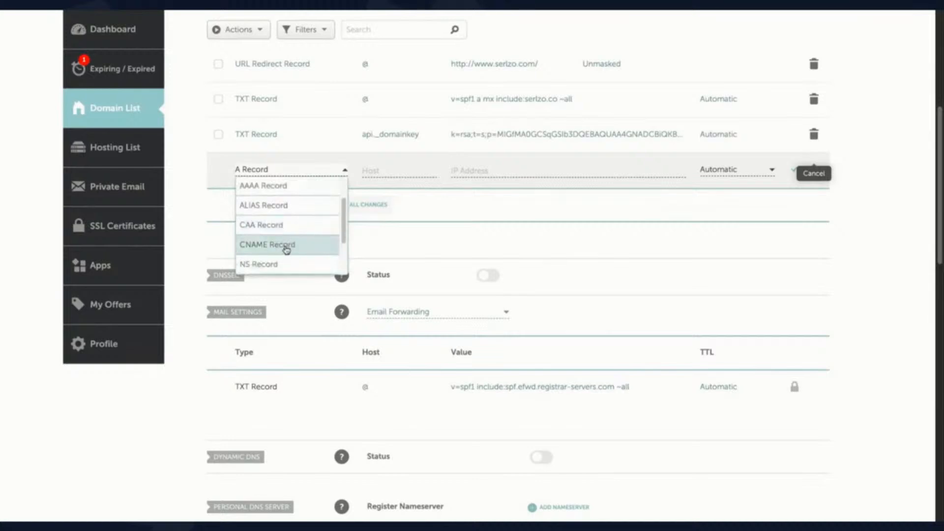
click(286, 249)
click(387, 170)
text(tracking)
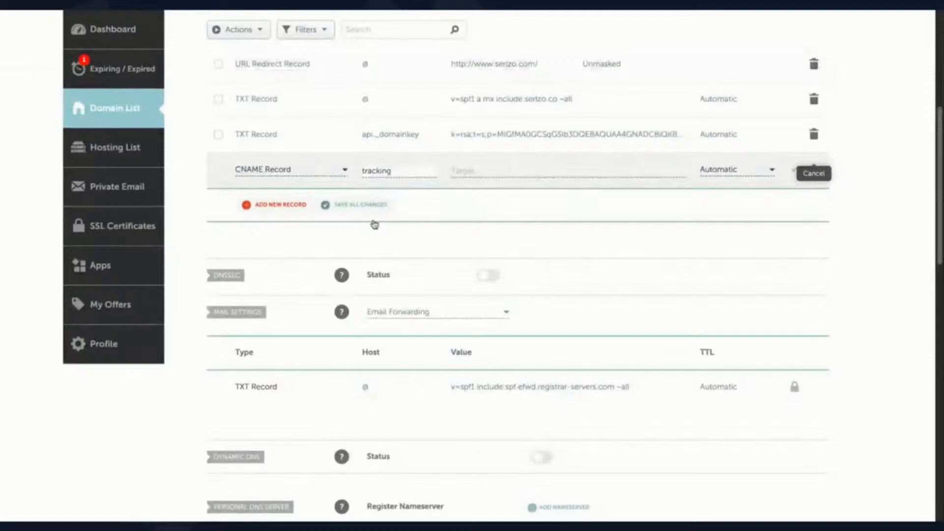
click(504, 169)
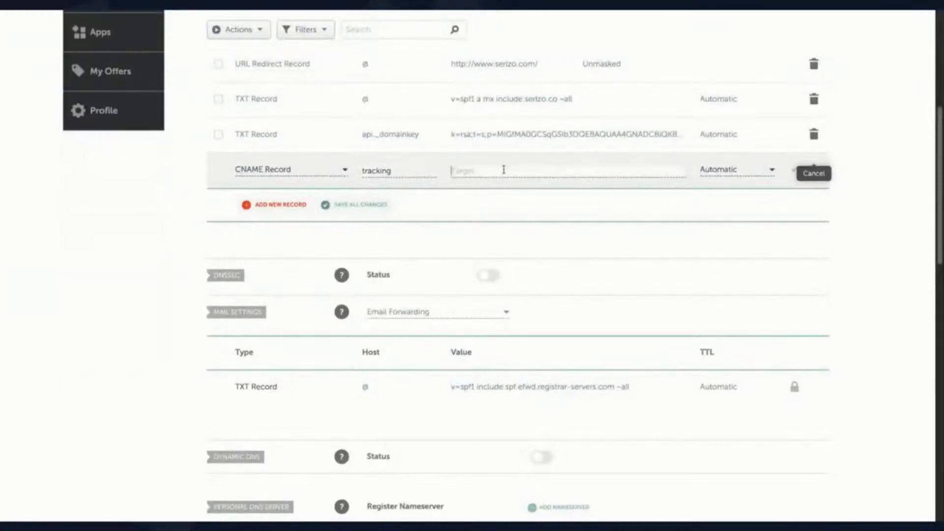
key(ctrl+v)
click(795, 172)
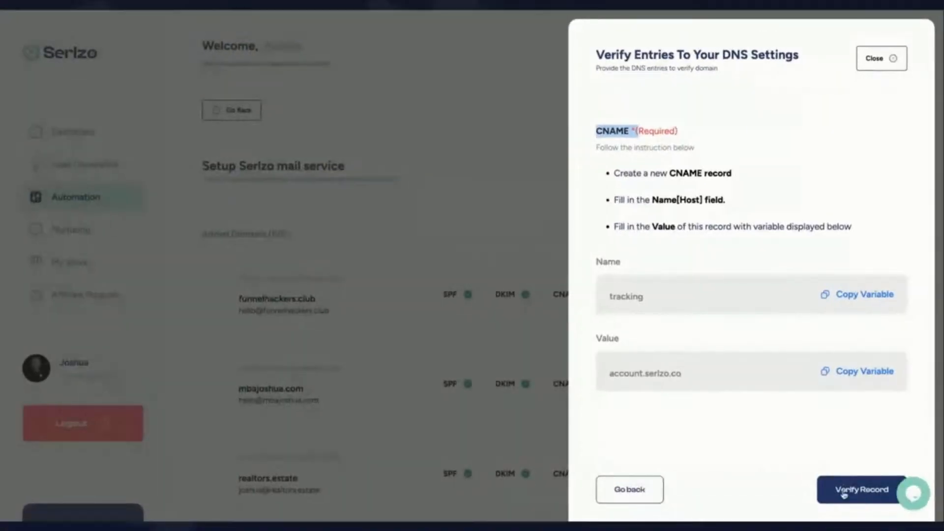
click(844, 492)
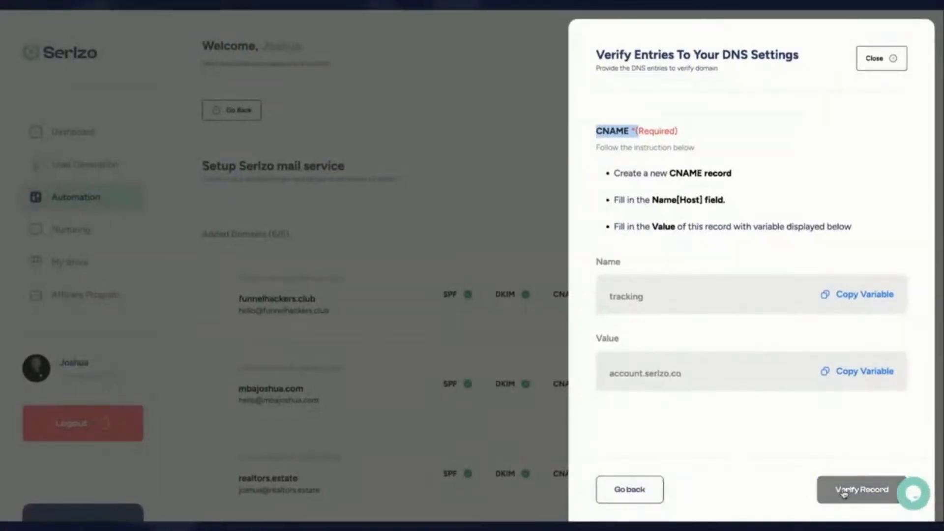
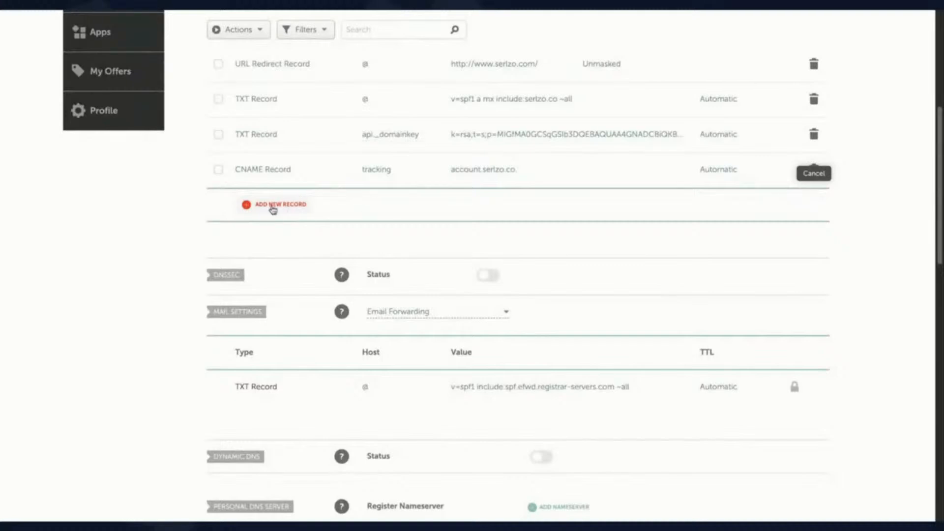
Step: Create and save a Namecheap TXT record with host _dmarc and value v=DMARC1;p=none;
click(272, 206)
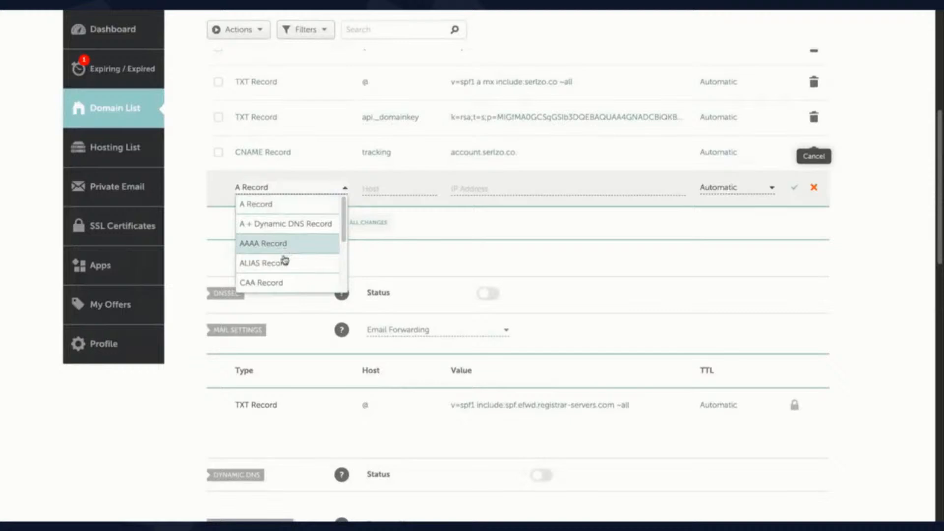
scroll(284, 266, down, 5)
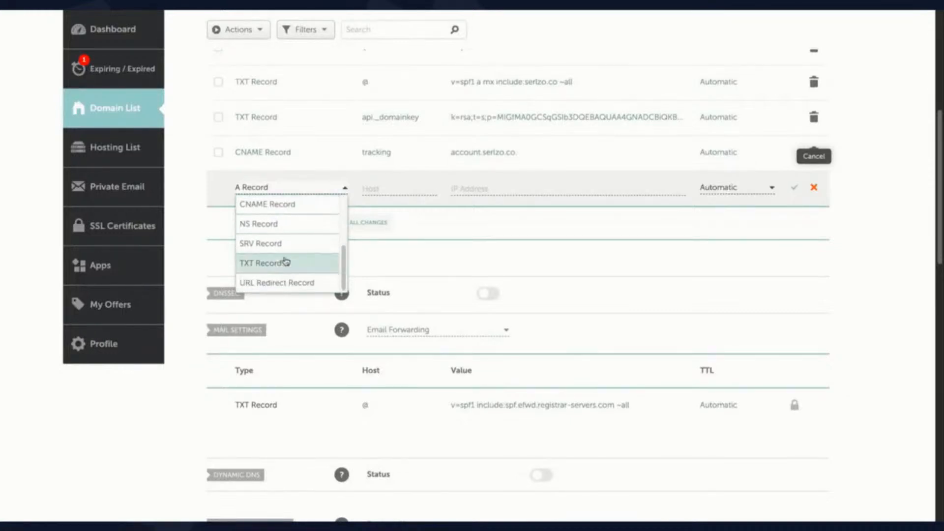
click(284, 263)
click(381, 188)
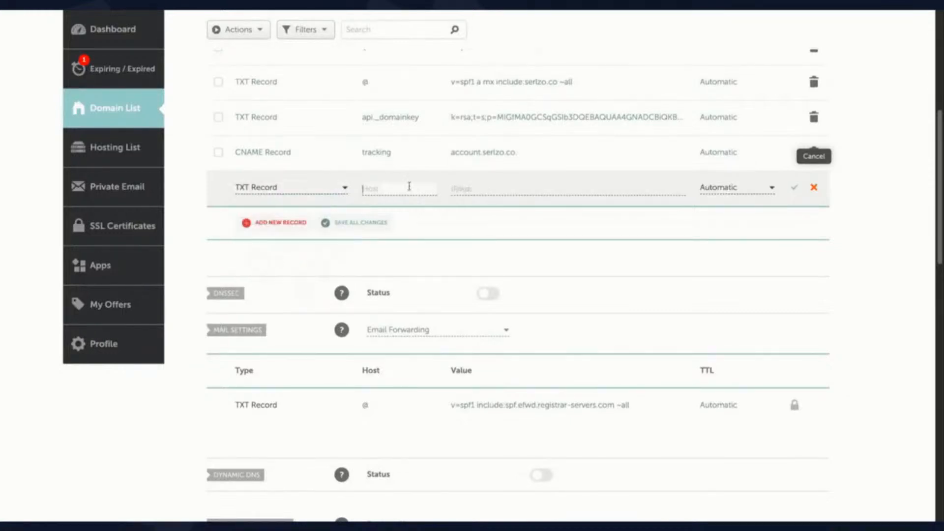
text(_dmarc)
click(521, 185)
text(v=DMARC1;p=none;)
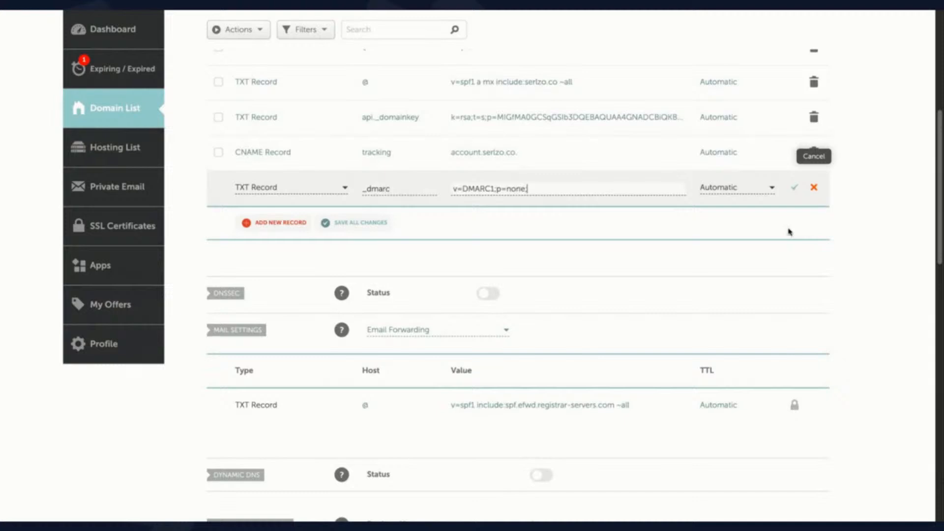
click(796, 189)
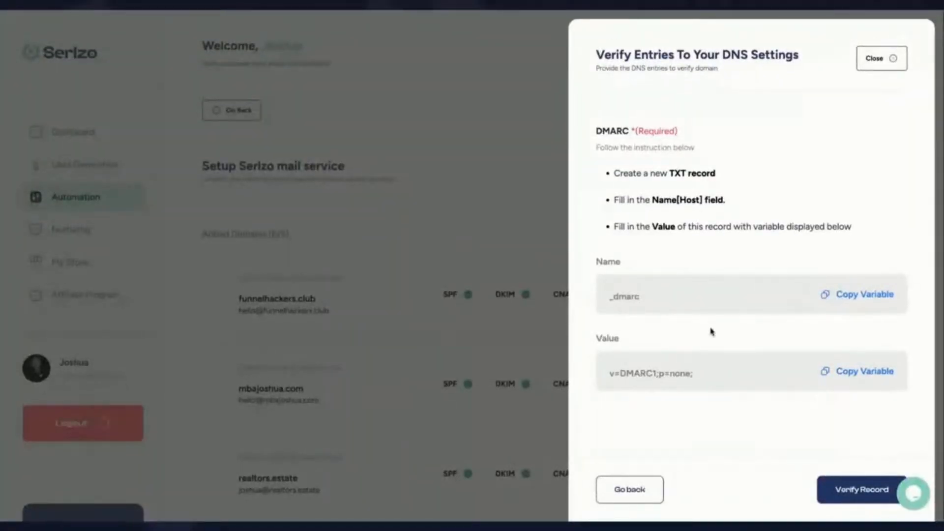
Step: Verify the DMARC record and start entering a sender address on serlzo.store
click(842, 493)
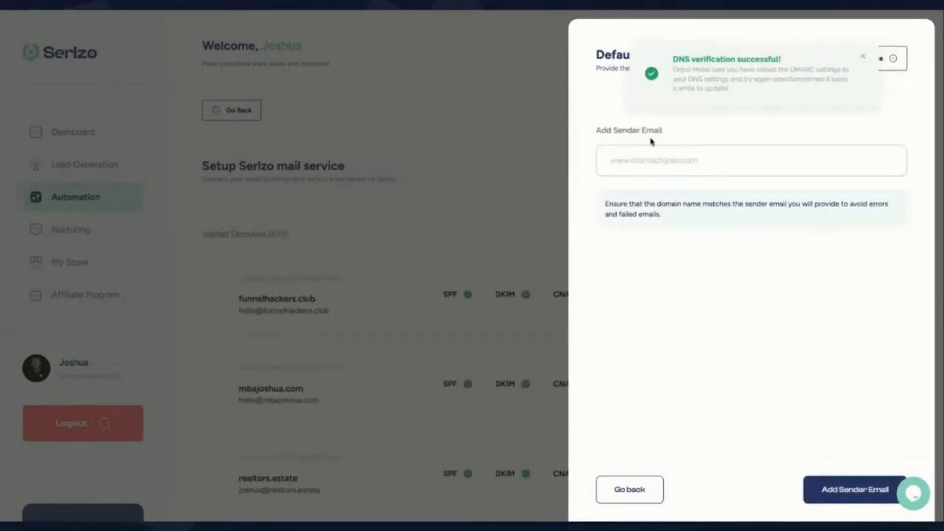
click(645, 161)
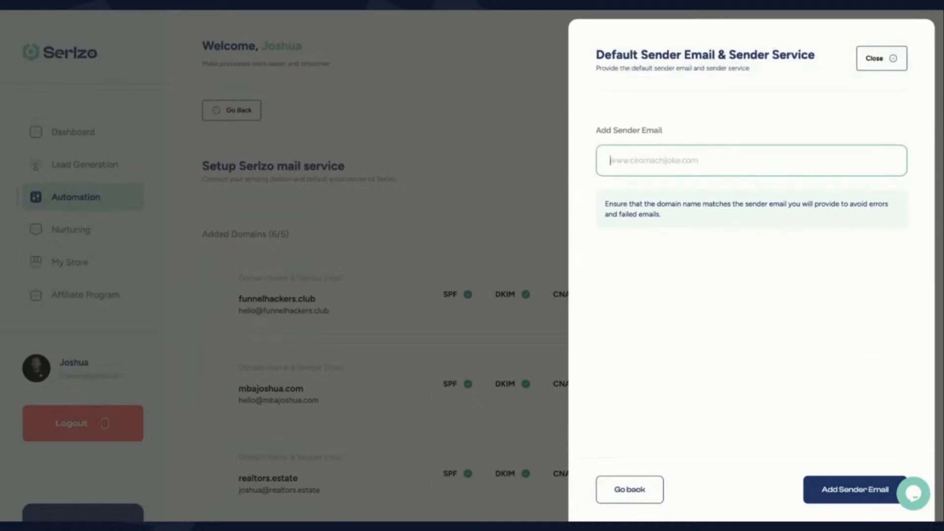
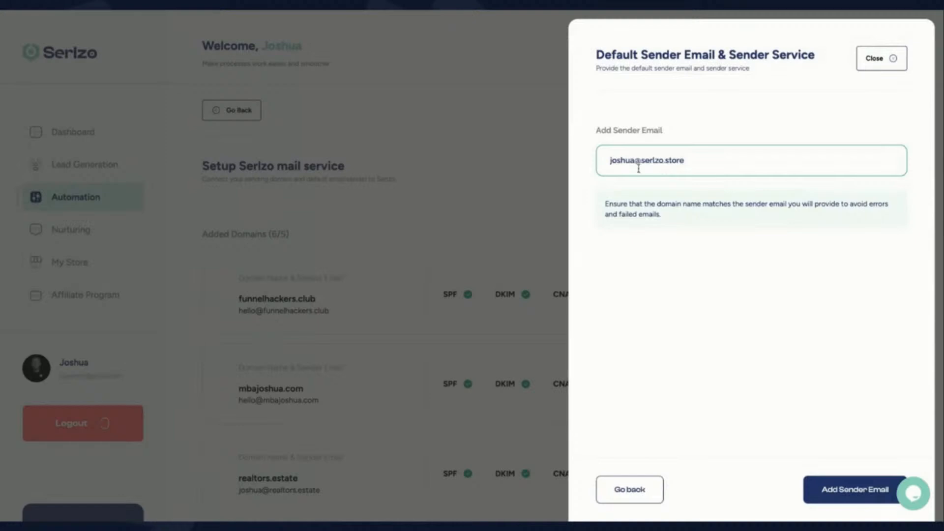
drag(635, 161, 599, 158)
key(BackSpace)
key(BackSpace)
key(BackSpace)
key(BackSpace)
key(BackSpace)
key(BackSpace)
key(BackSpace)
key(BackSpace)
key(BackSpace)
click(860, 493)
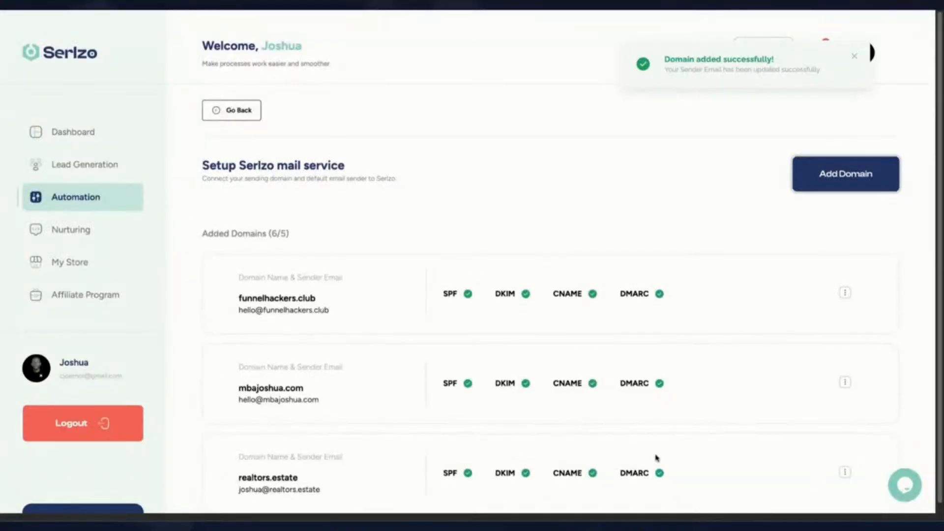
Step: Verify the DKIM record for serlzo.store and close the verification panel
scroll(655, 455, down, 5)
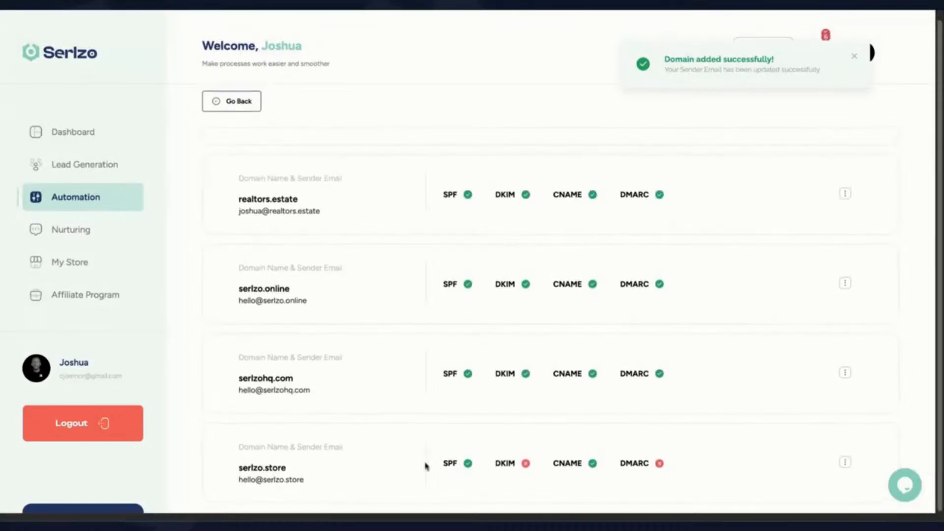
drag(238, 467, 313, 478)
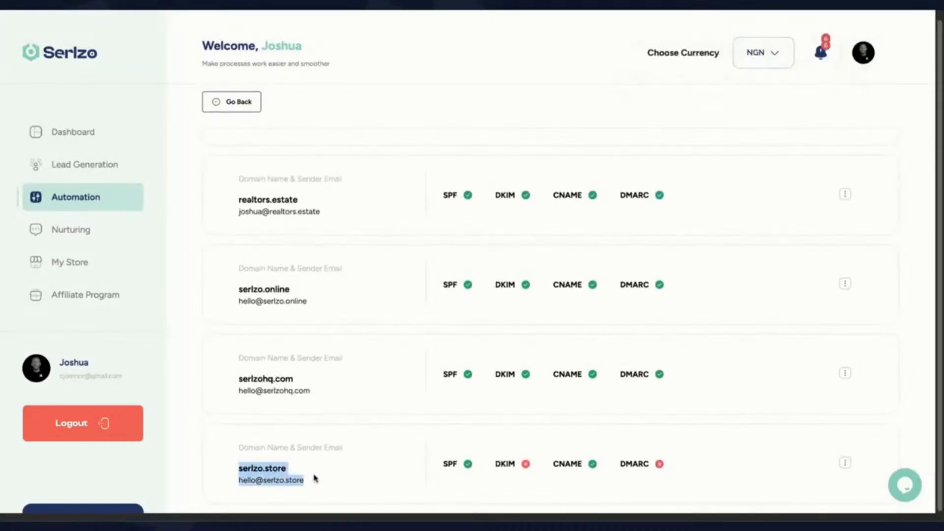
click(510, 467)
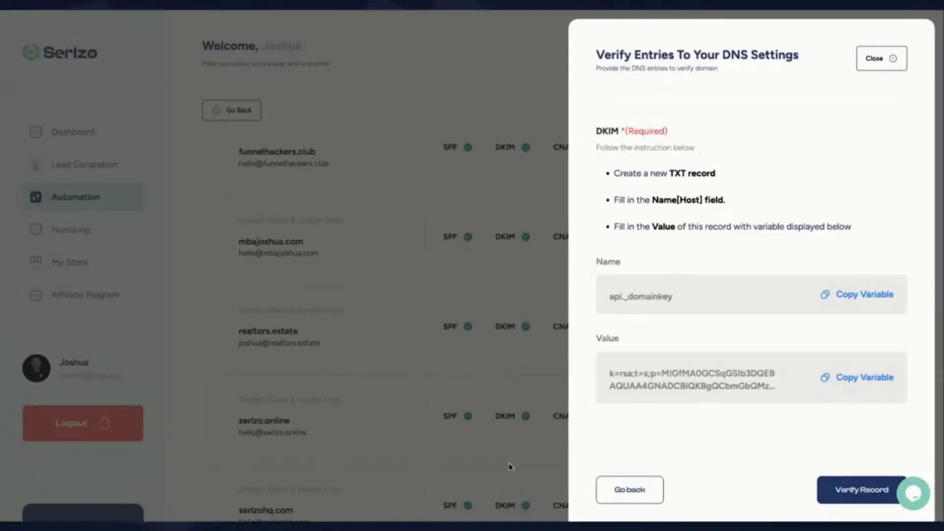
scroll(723, 356, down, 1)
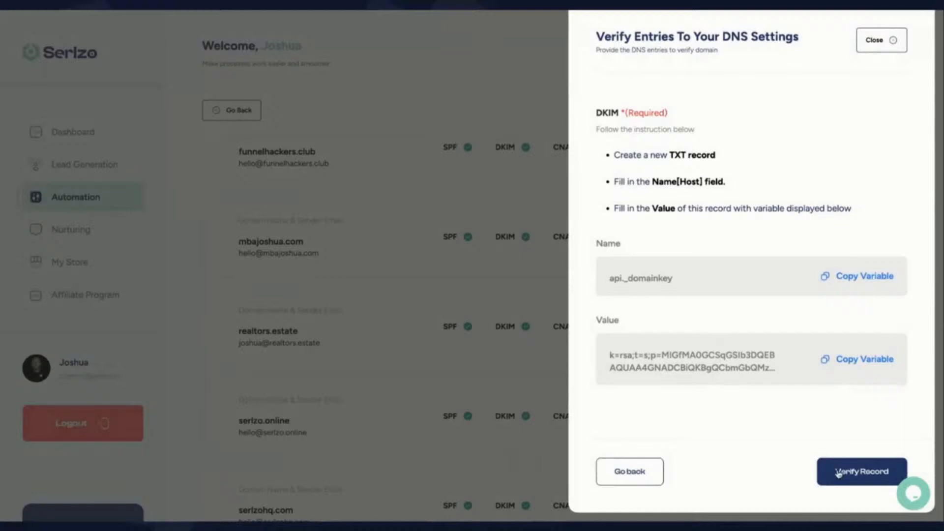
click(842, 474)
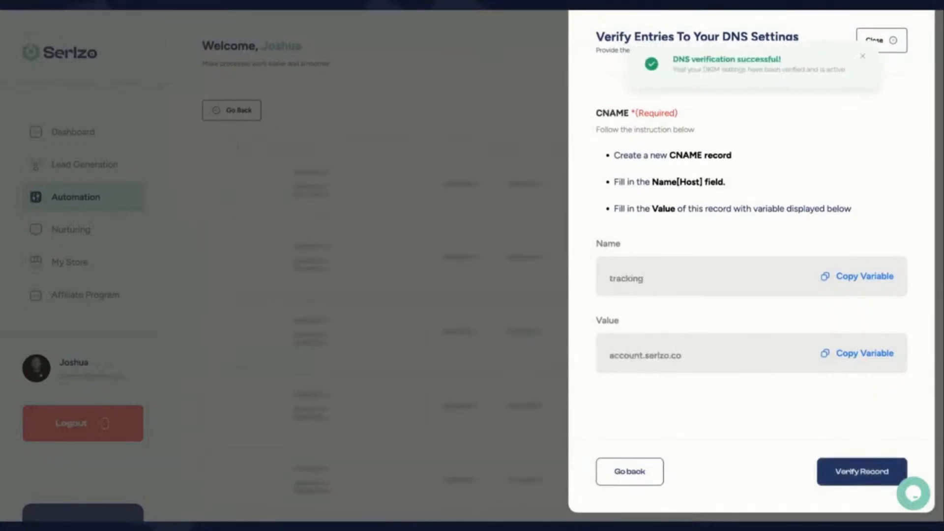
click(885, 40)
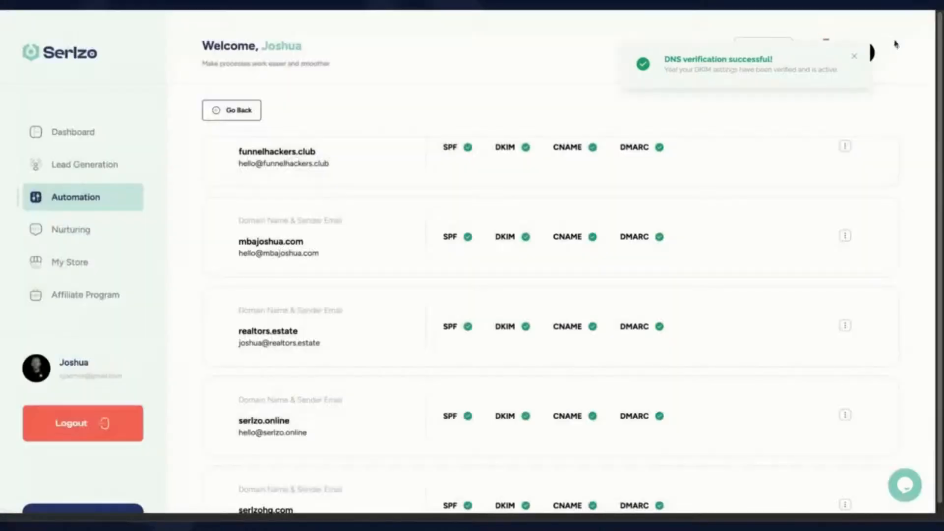
Step: Attempt DMARC verification for serlzo.store and close the panels
scroll(687, 390, down, 2)
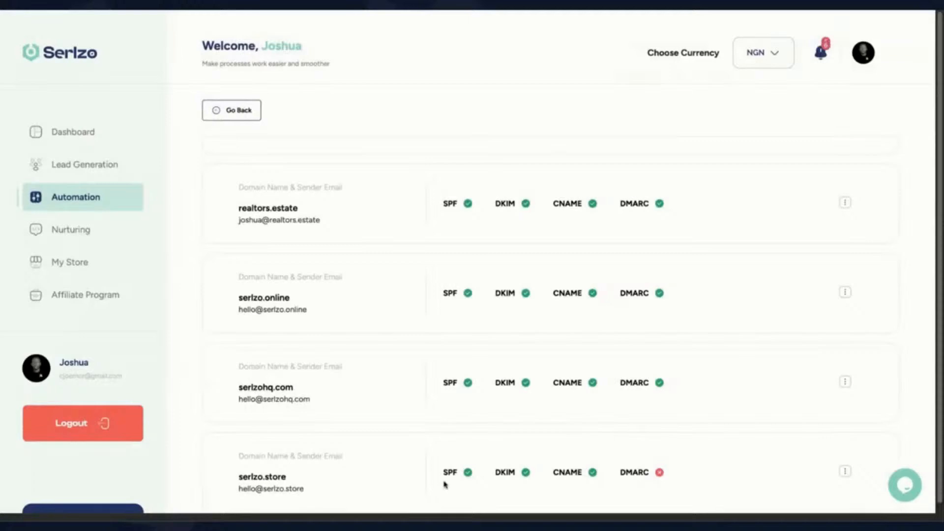
scroll(638, 466, up, 3)
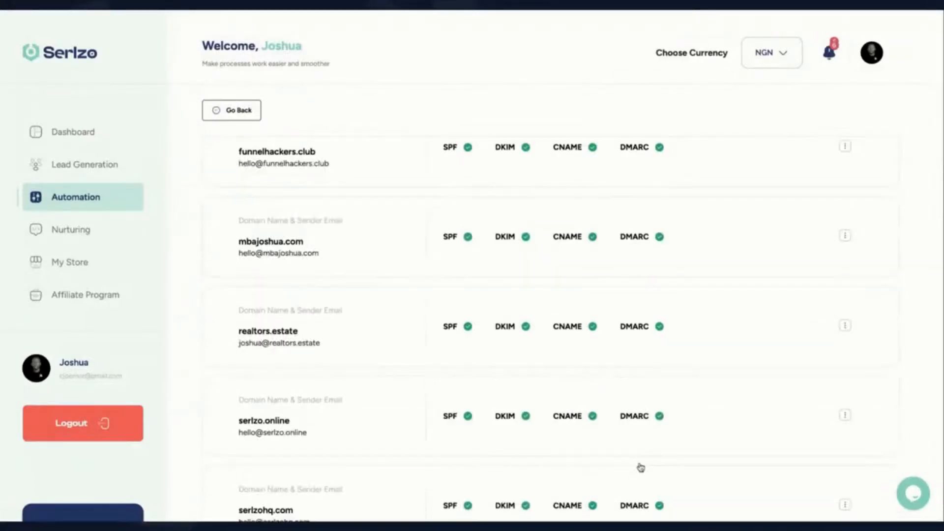
click(640, 467)
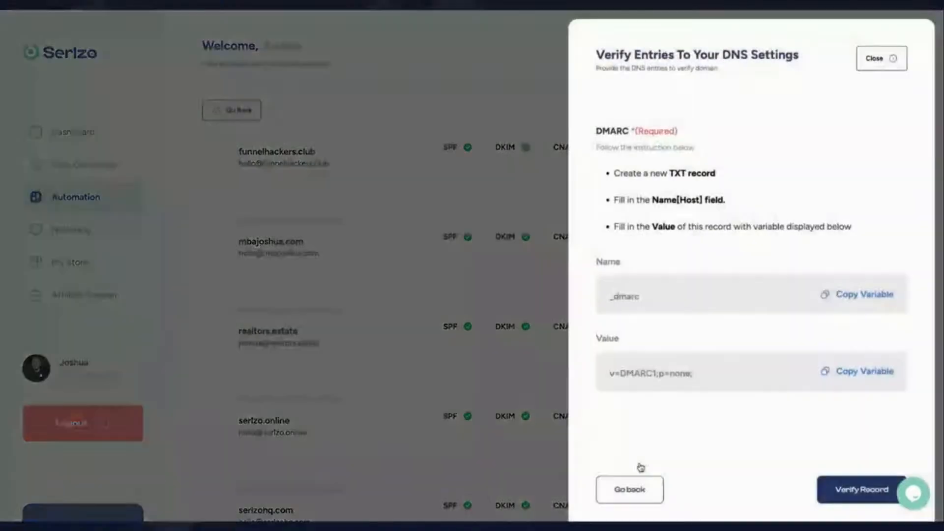
click(843, 493)
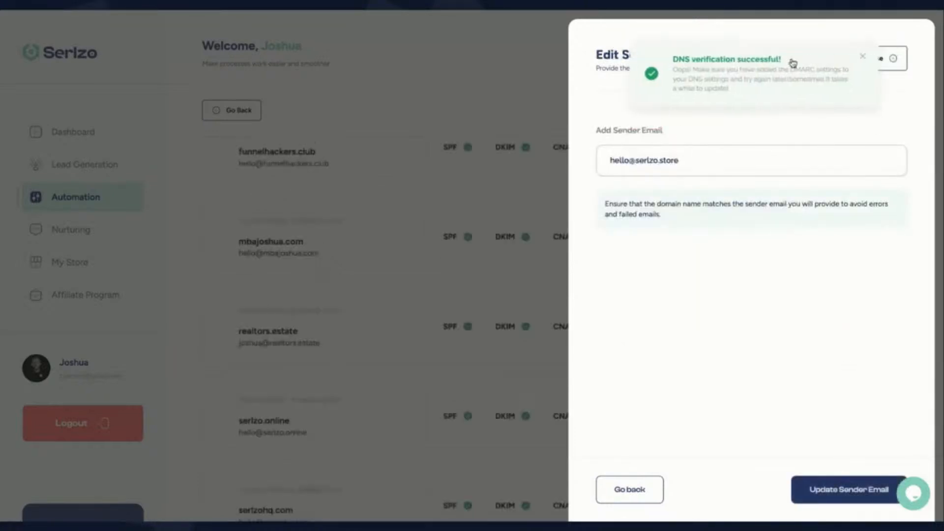
click(894, 60)
click(895, 62)
scroll(482, 312, down, 3)
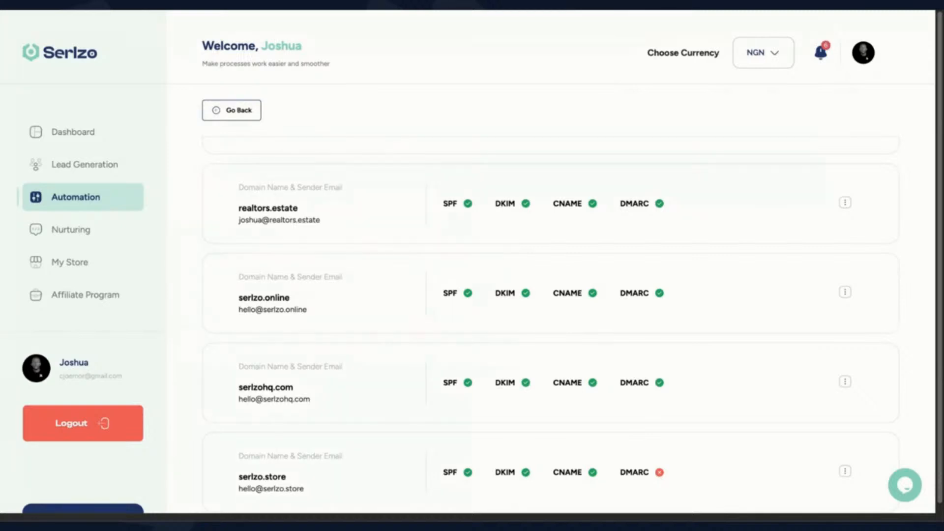
scroll(530, 383, down, 1)
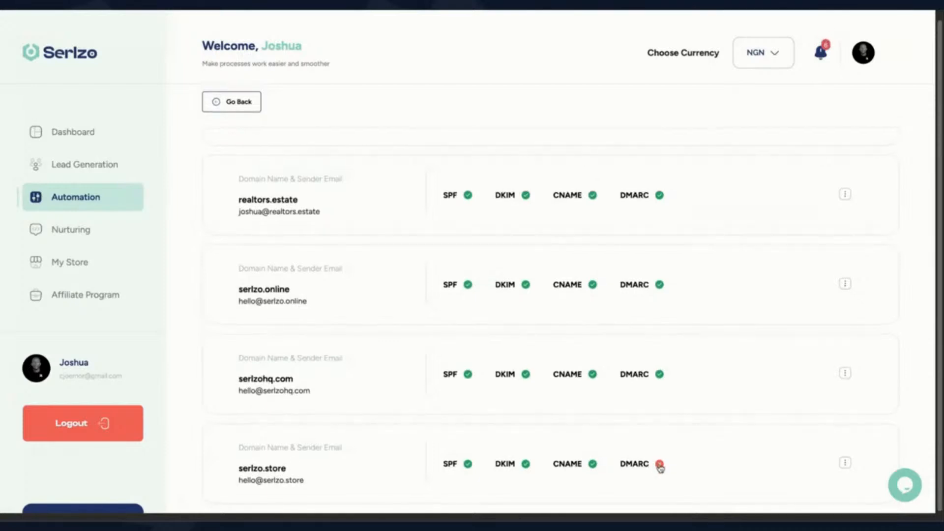
Step: Re-verify serlzo.store's DMARC record and close the Edit Sender Email panel
click(659, 464)
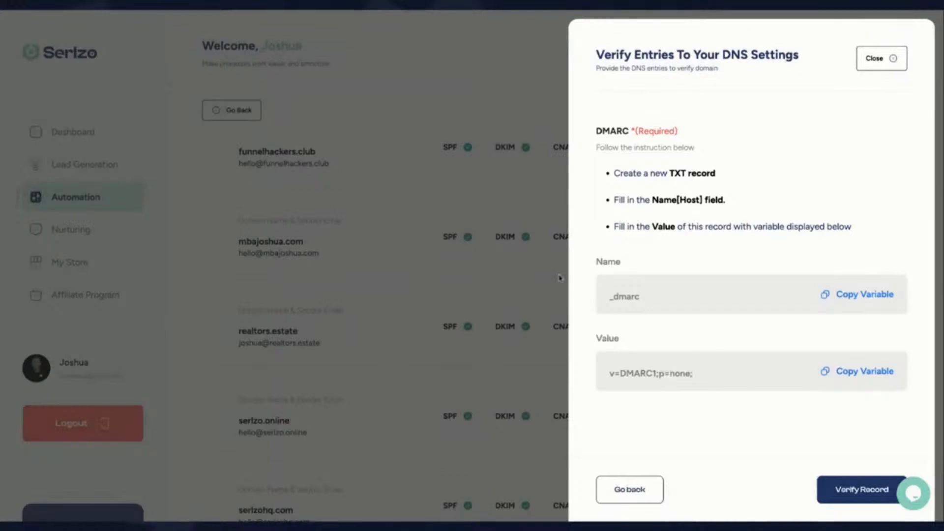
click(861, 498)
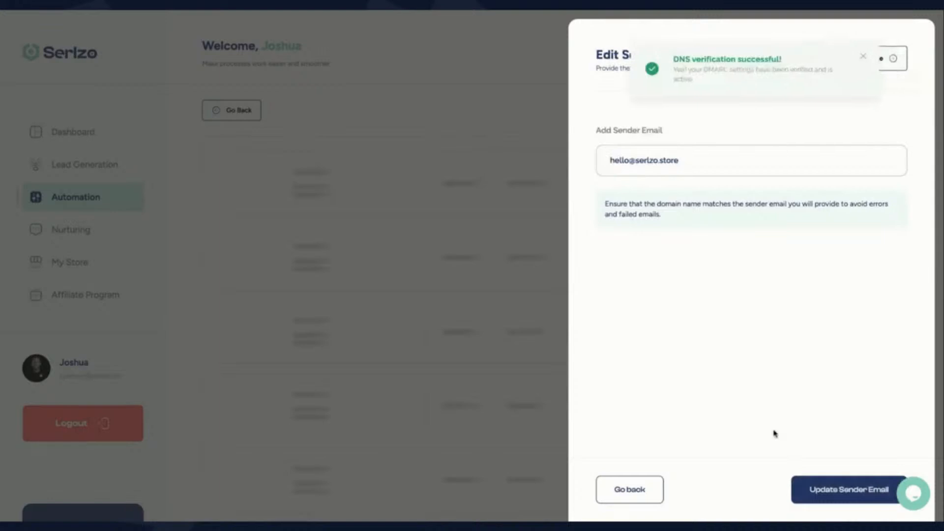
click(893, 60)
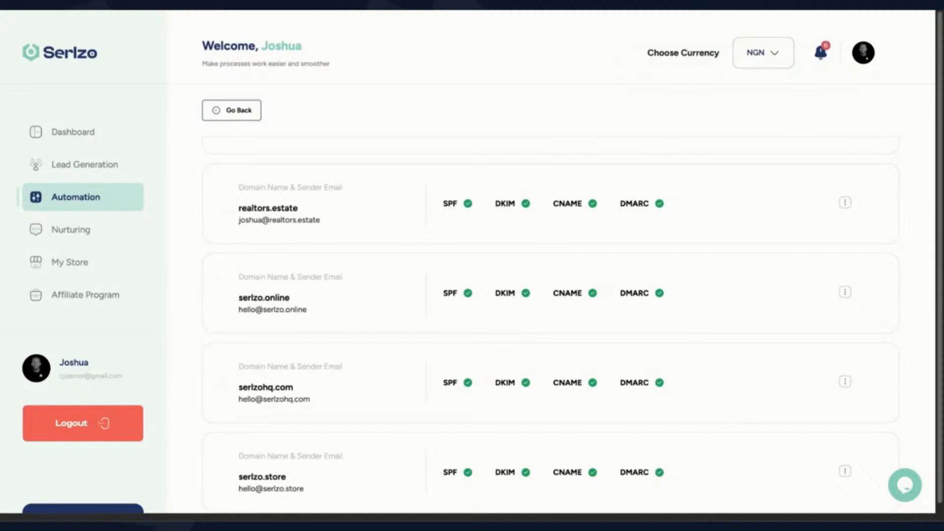
scroll(551, 314, down, 1)
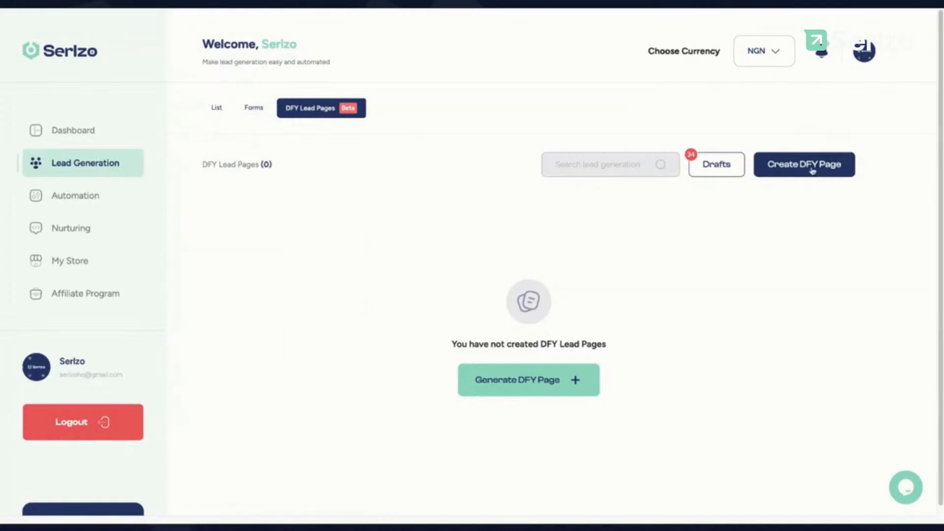
Step: Start a new DFY lead page titled 'Online Income Generator'
click(518, 382)
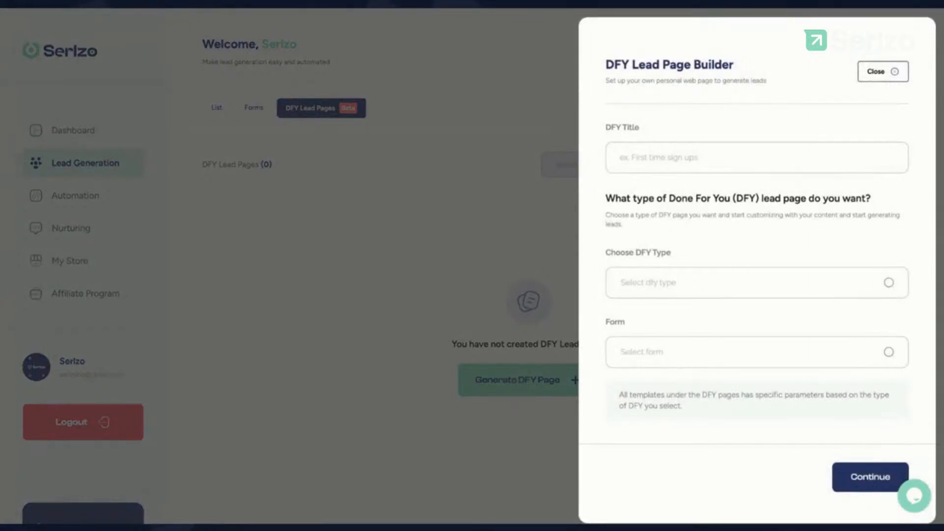
click(757, 157)
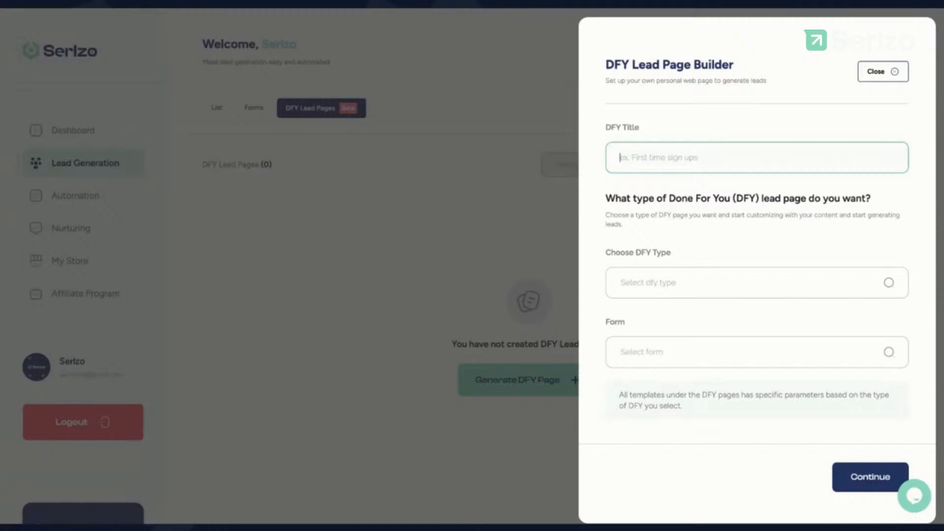
text(Create IN)
text(come)
key(ctrl+a)
text(Income)
key(ctrl+a)
text(Online Income Generator)
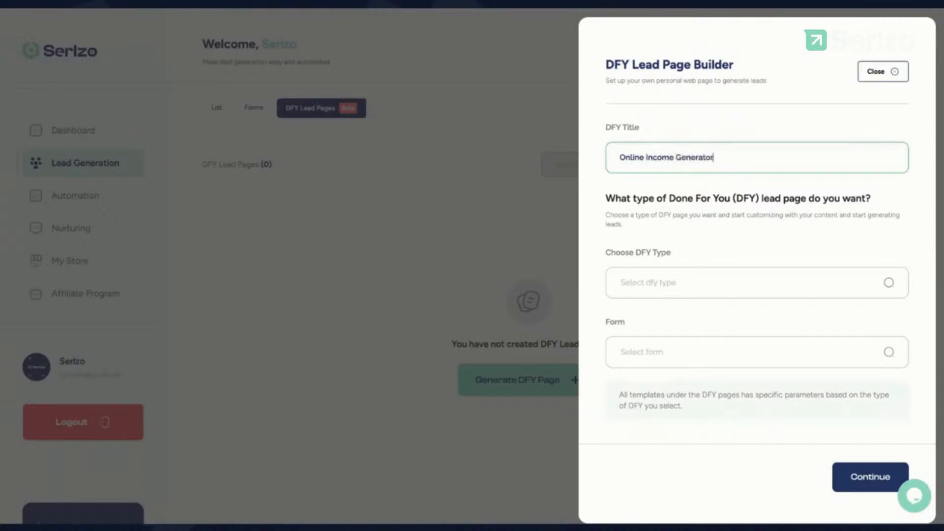
Step: Set the page type to Lead Pages, attach the Demo form, and continue
click(661, 286)
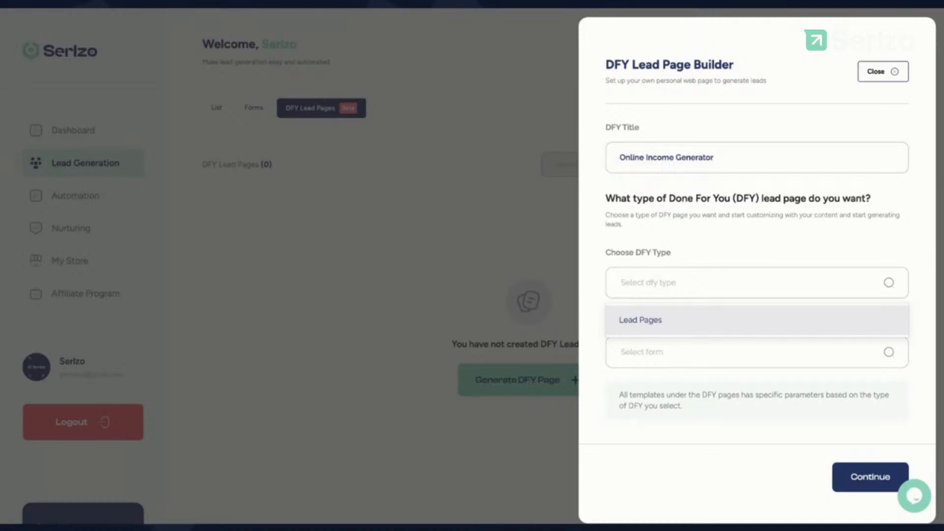
key(Return)
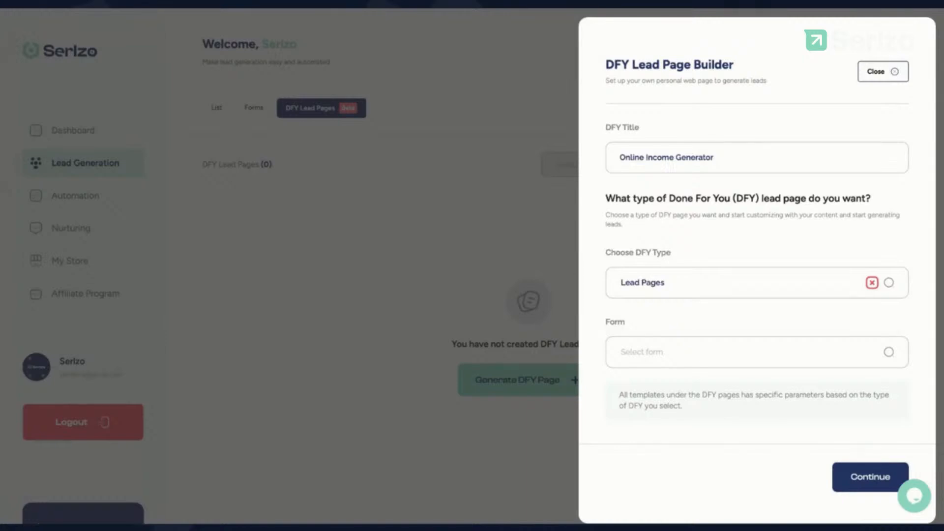
click(654, 354)
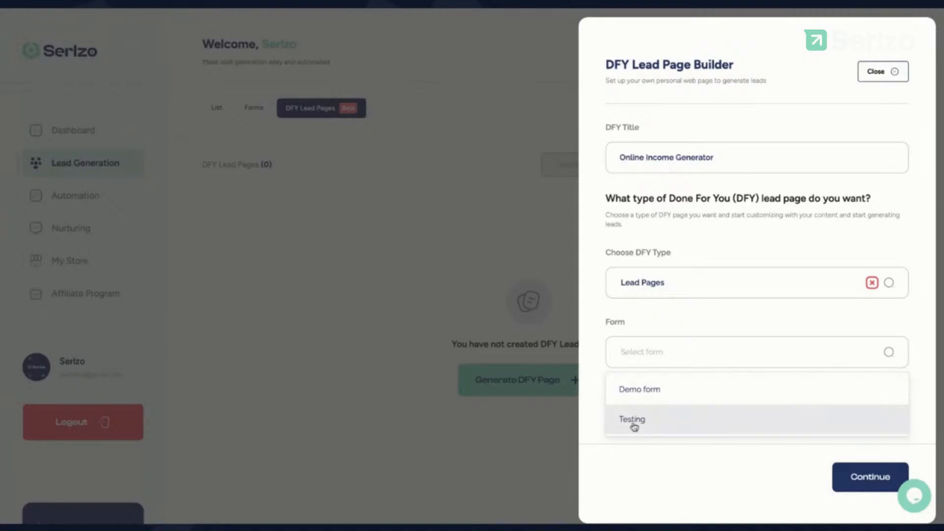
click(647, 390)
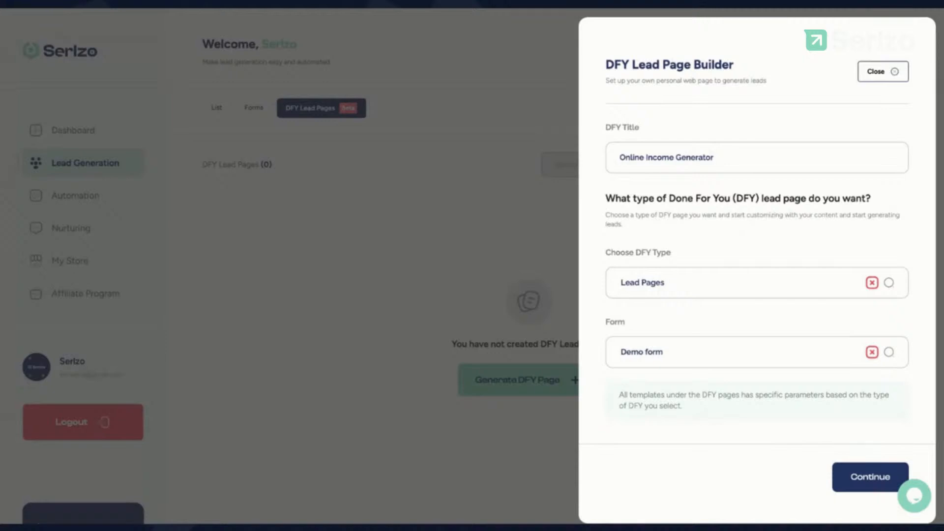
click(870, 477)
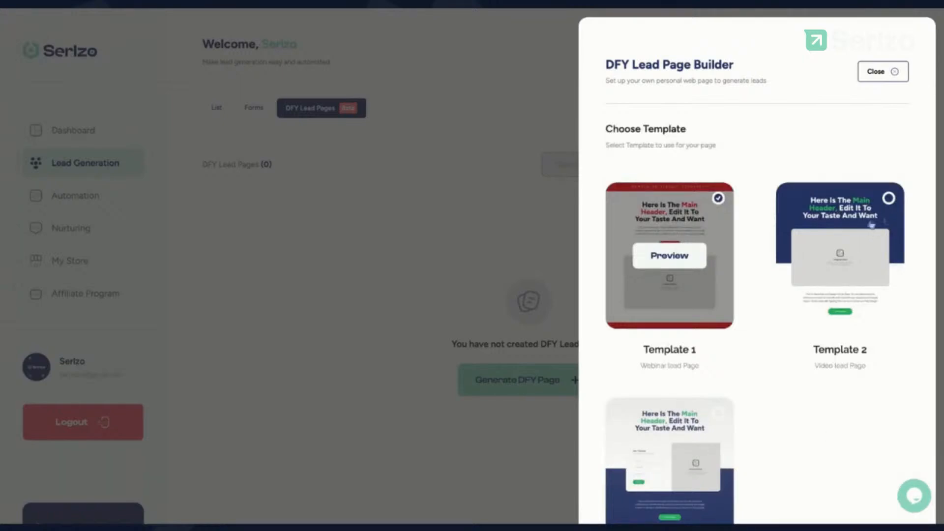
Step: Choose Template 2 (Video lead Page) and start building from it
scroll(785, 330, down, 1)
scroll(785, 330, down, 3)
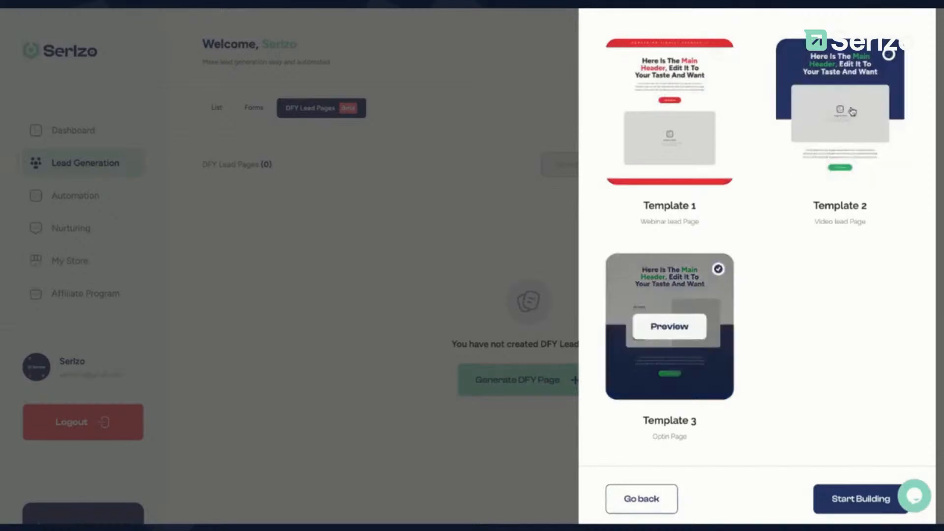
click(852, 111)
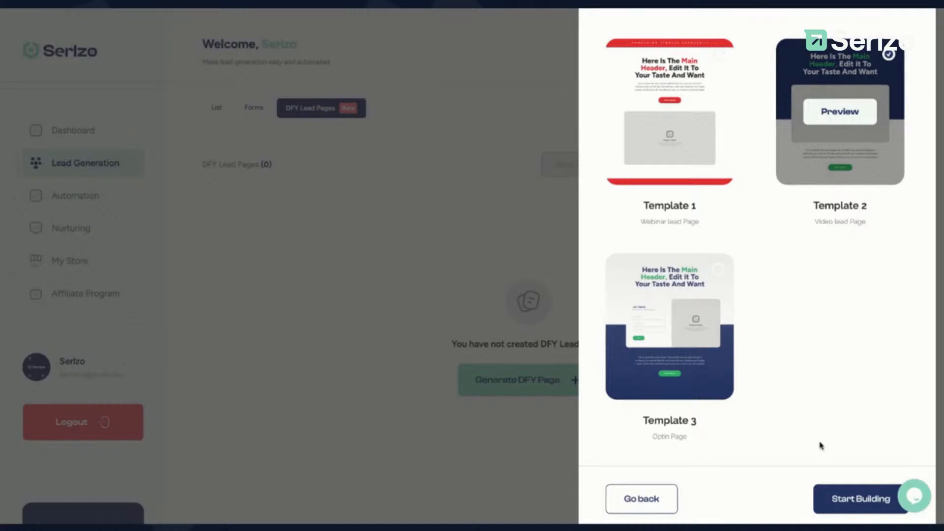
click(849, 507)
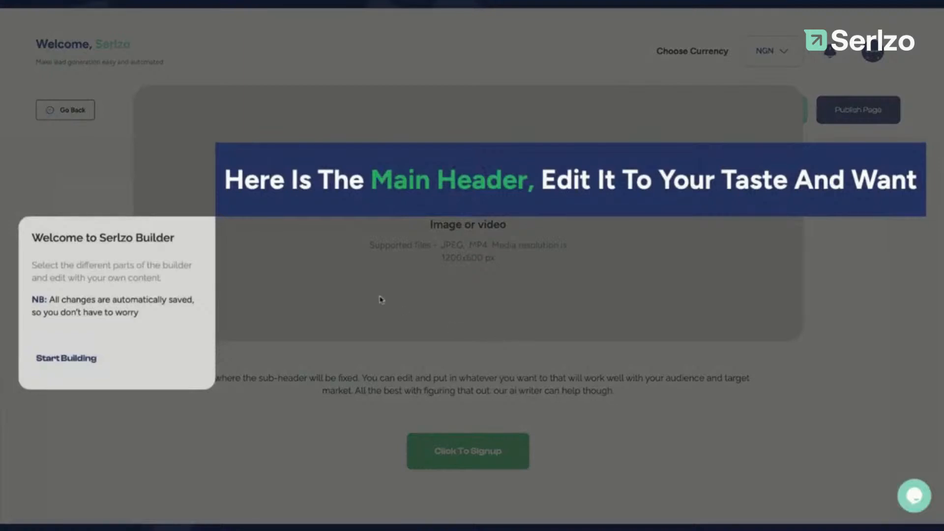
drag(34, 264, 148, 355)
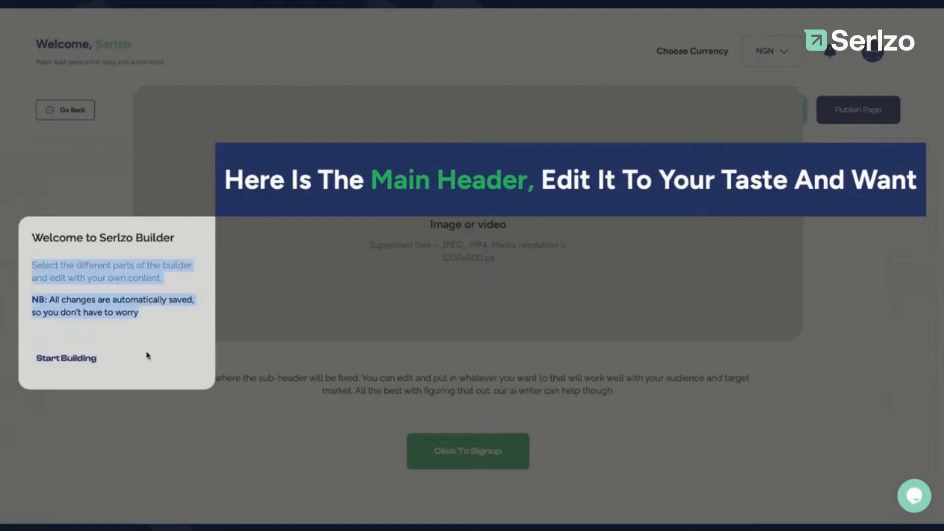
click(146, 355)
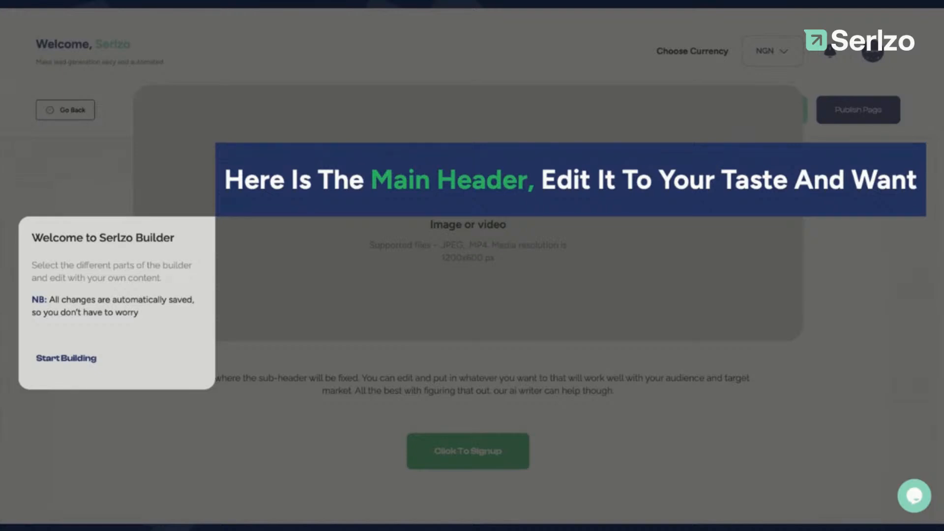
Step: Dismiss the builder welcome, review the page preview, and open the main header in the editor
click(82, 359)
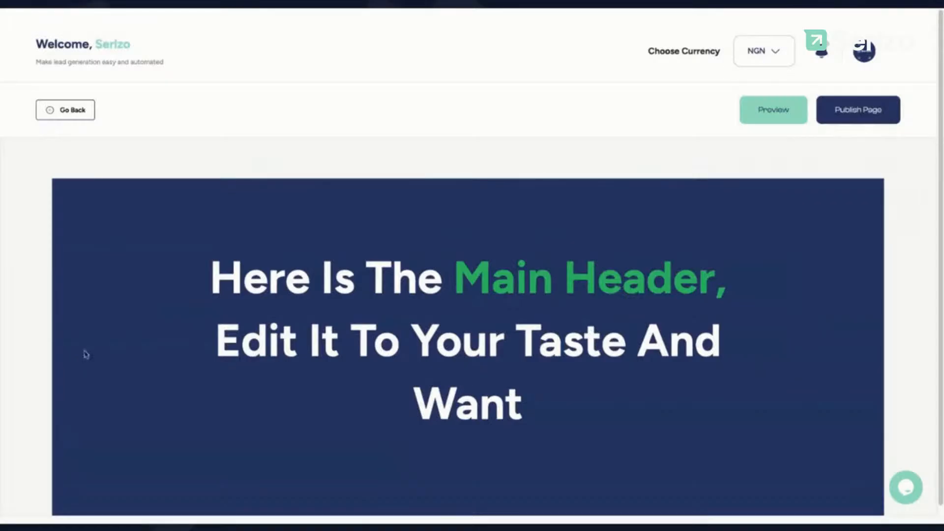
scroll(337, 217, down, 1)
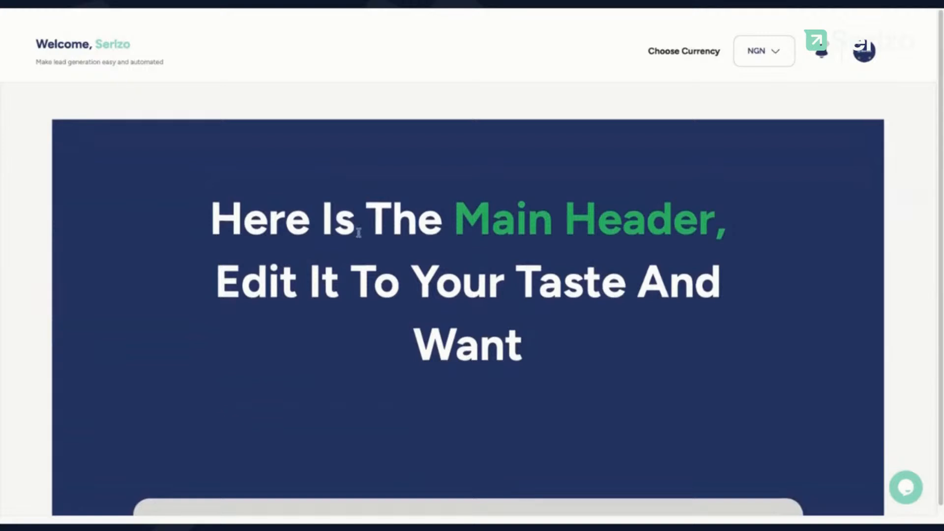
scroll(365, 238, down, 8)
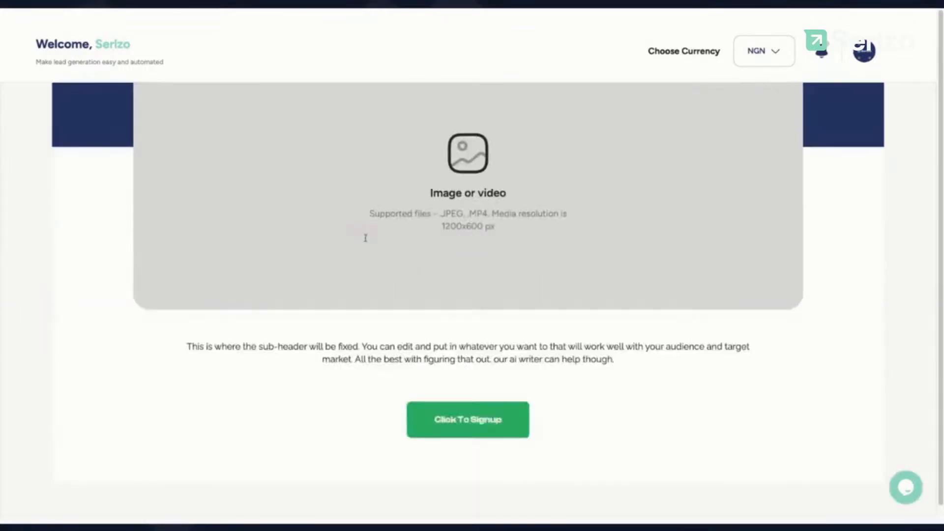
scroll(689, 88, up, 9)
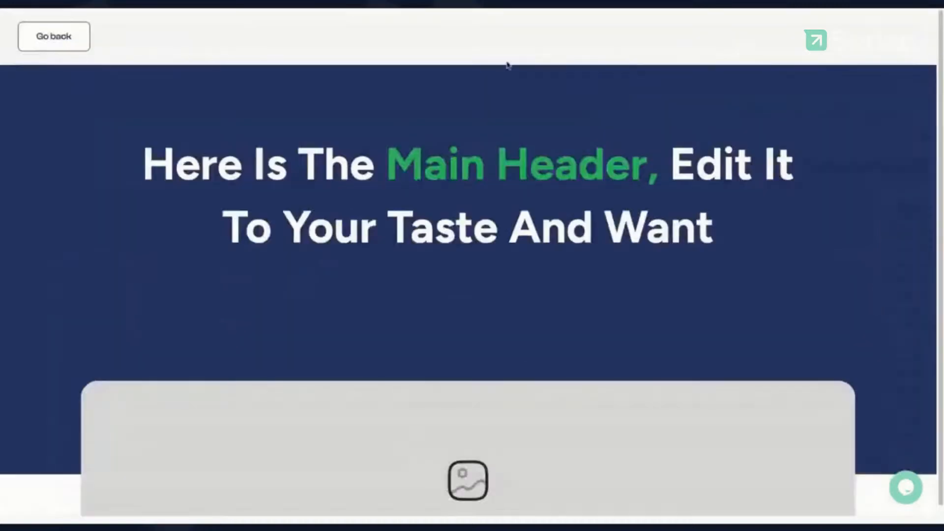
scroll(415, 228, down, 6)
scroll(416, 230, up, 6)
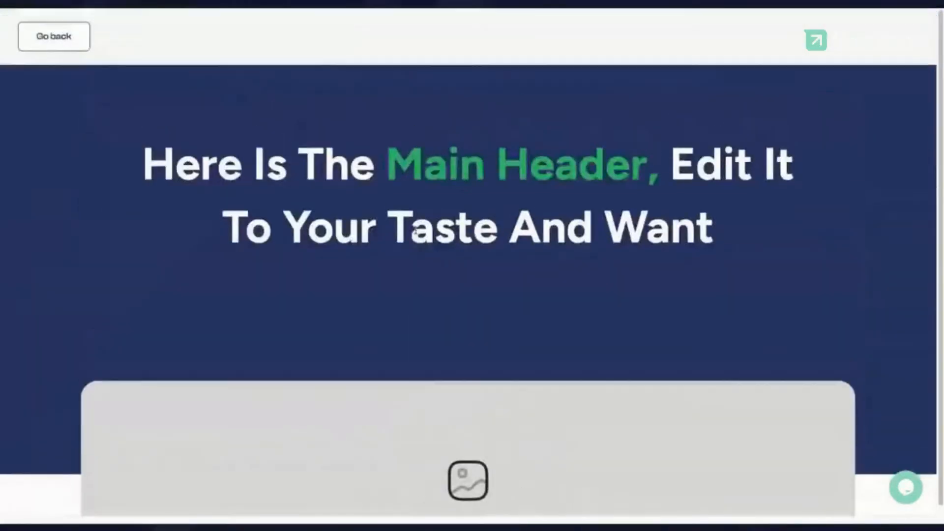
click(63, 41)
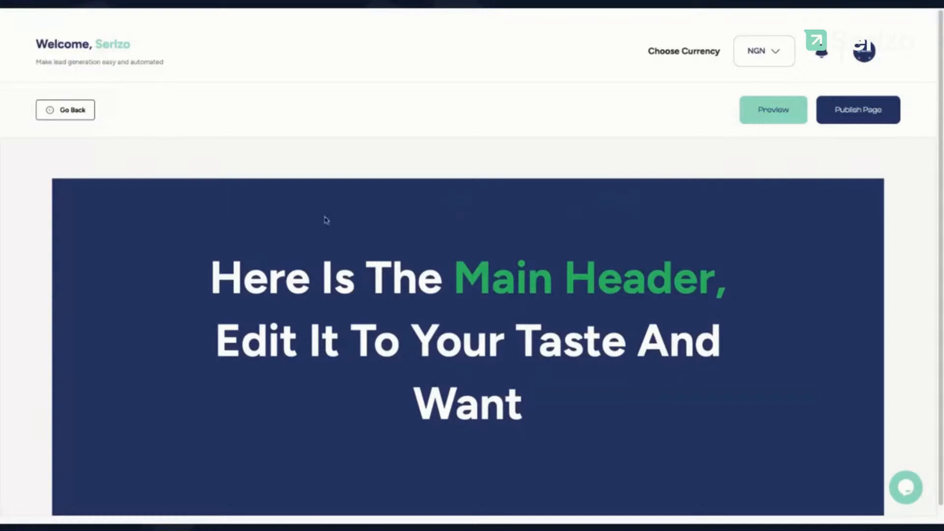
scroll(433, 288, down, 2)
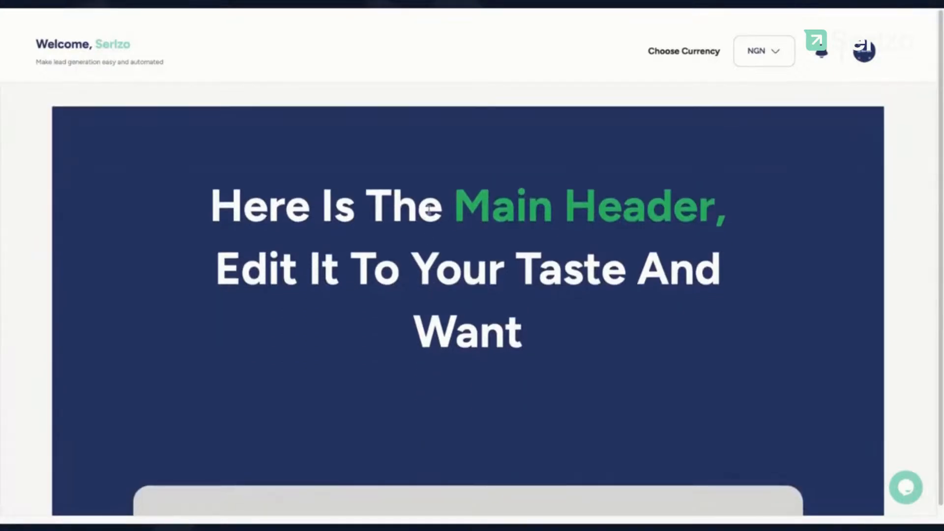
click(429, 210)
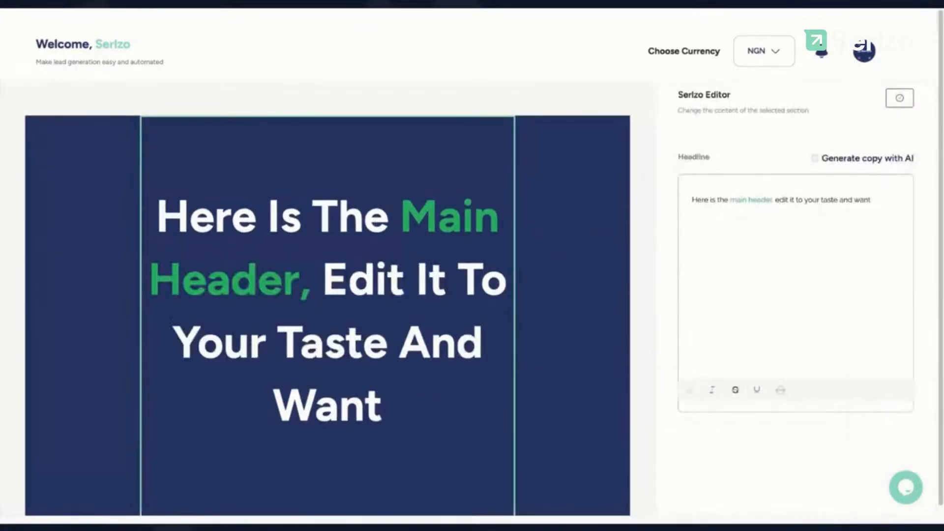
Step: Replace the headline with 'Watch a 10 minutes Video where I explain how I made $500 in 24 hours Using an Online Income Generator'
click(704, 218)
key(ctrl+a)
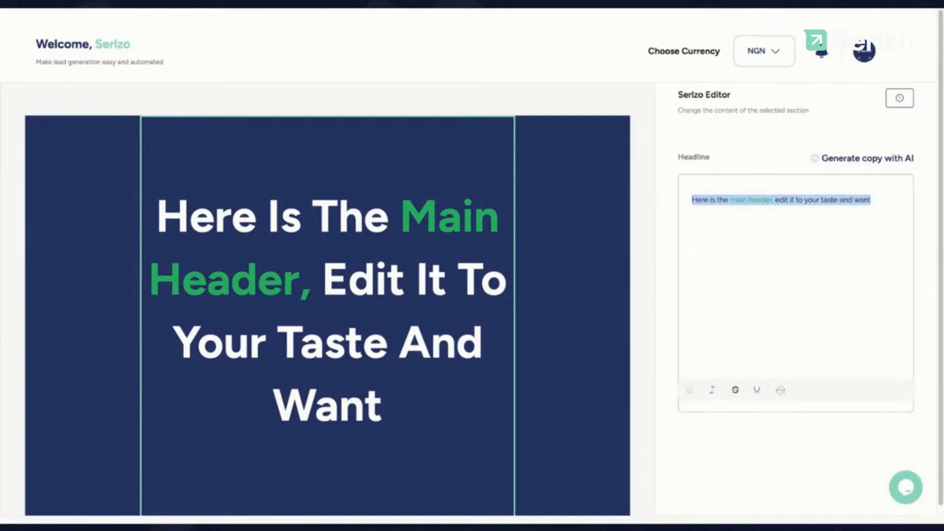
text(Watch)
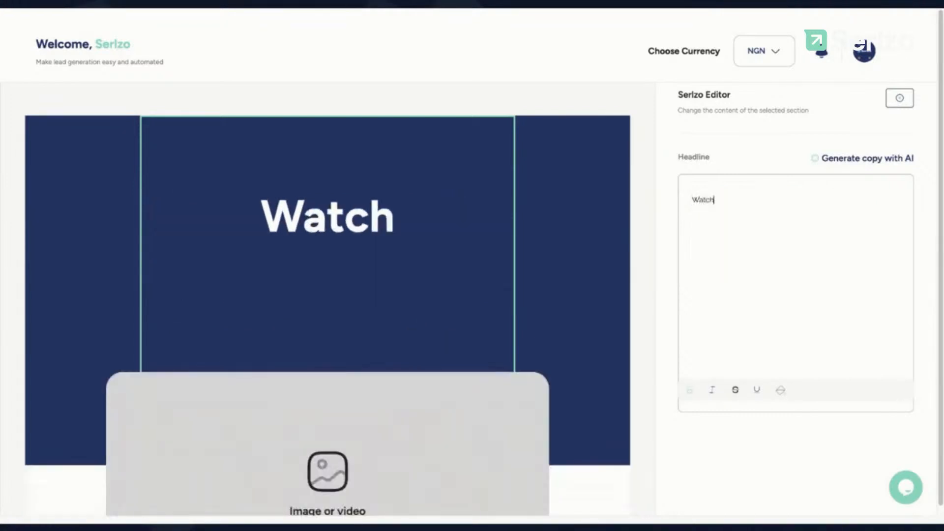
text( a 10 )
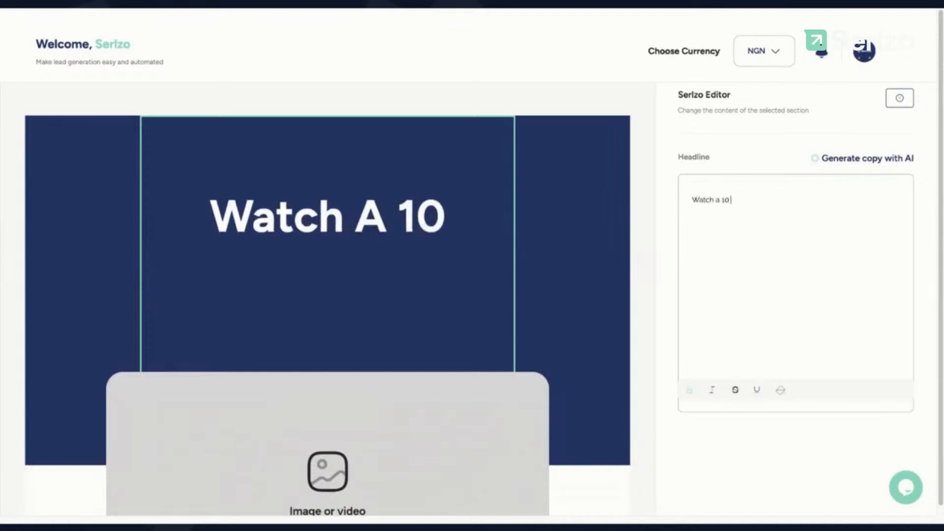
text(minutes Vude)
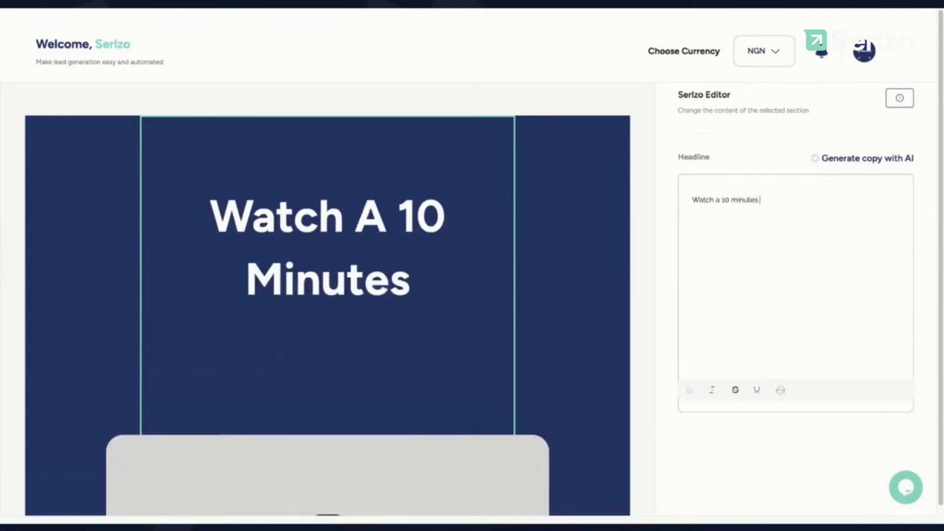
key(BackSpace)
key(BackSpace)
key(BackSpace)
text(ide)
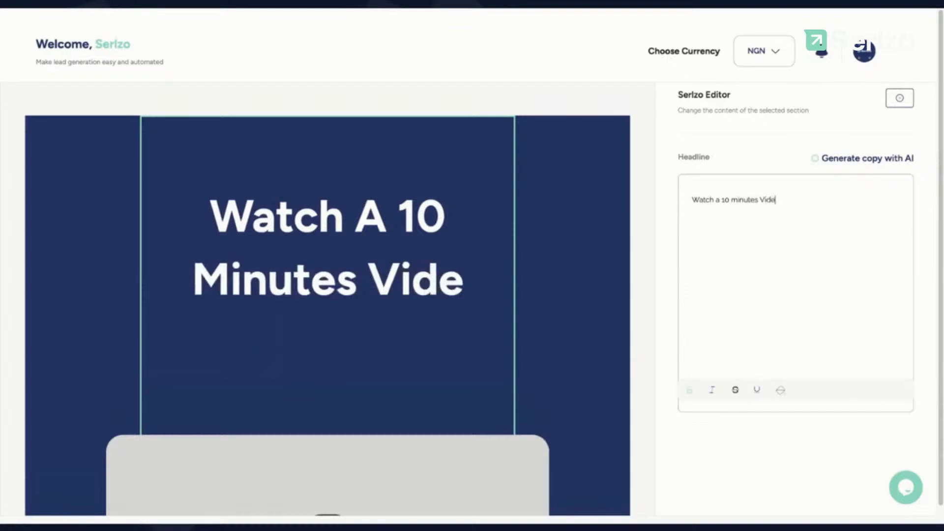
text(o where I exp)
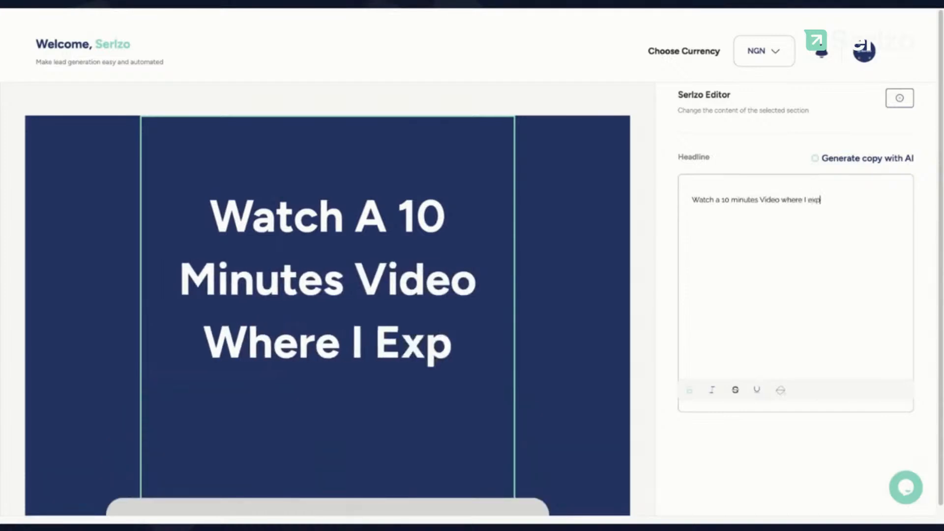
text(lain how)
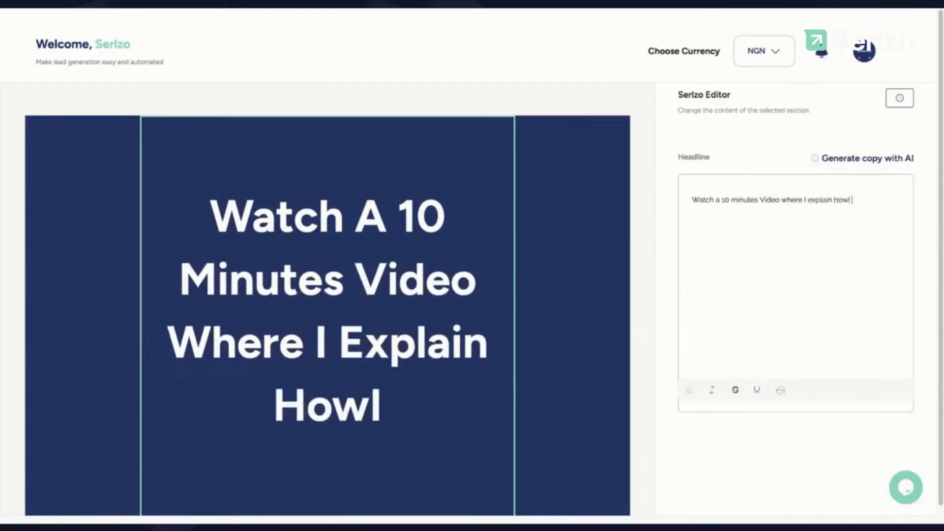
text( I made)
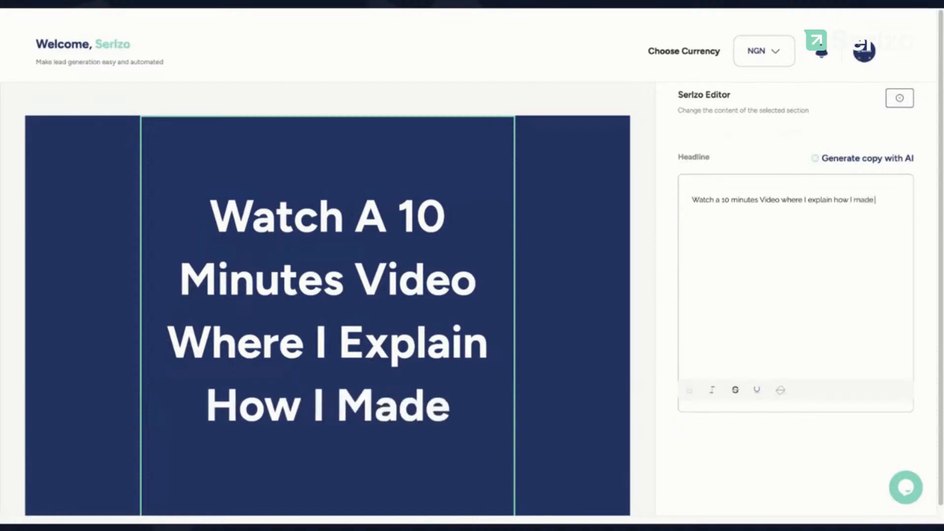
text( $)
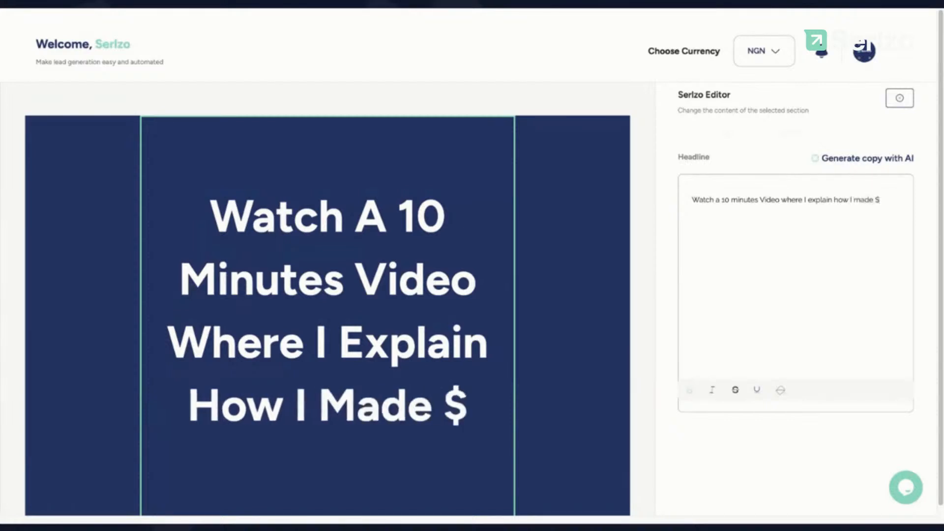
text(500 in 24 hours)
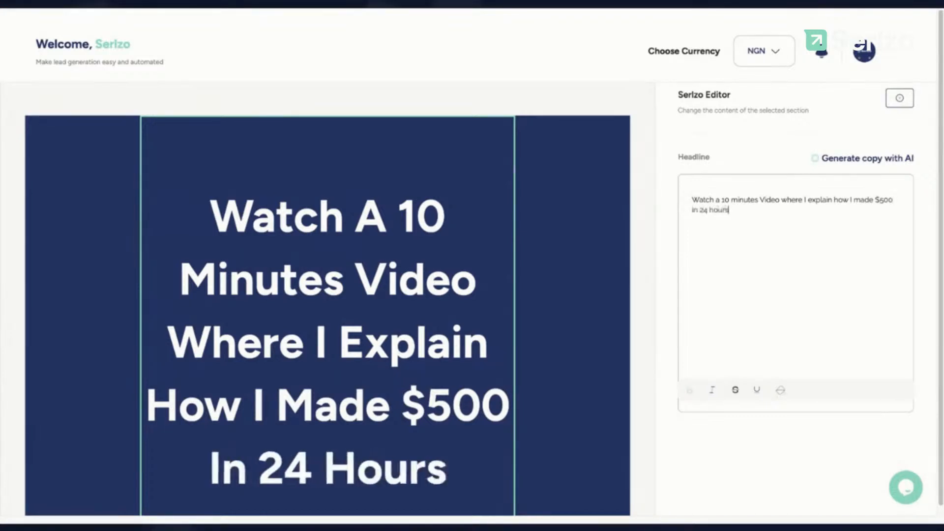
text( Uin)
key(BackSpace)
key(BackSpace)
text(sing an)
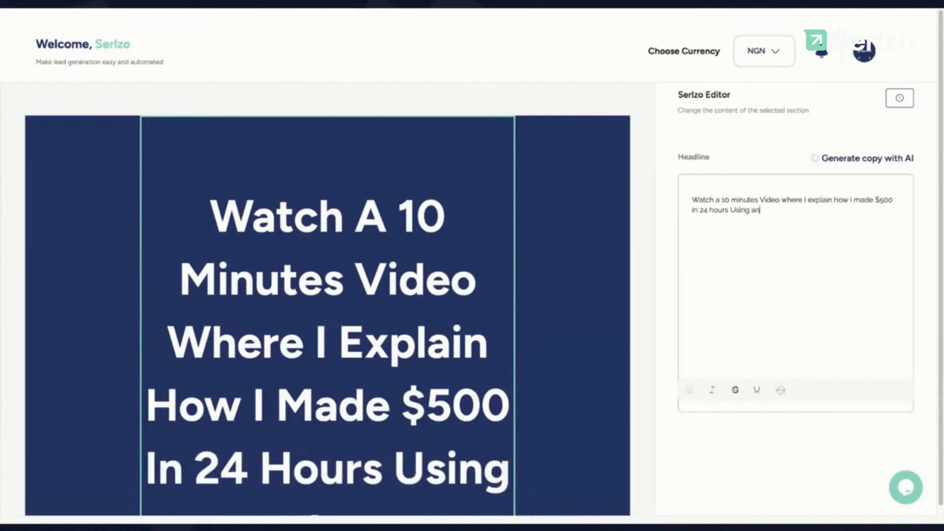
text( ONline)
key(BackSpace)
key(BackSpace)
key(BackSpace)
key(BackSpace)
key(BackSpace)
text(nline INcome)
key(BackSpace)
key(BackSpace)
key(BackSpace)
key(BackSpace)
key(BackSpace)
text(ncome Generator)
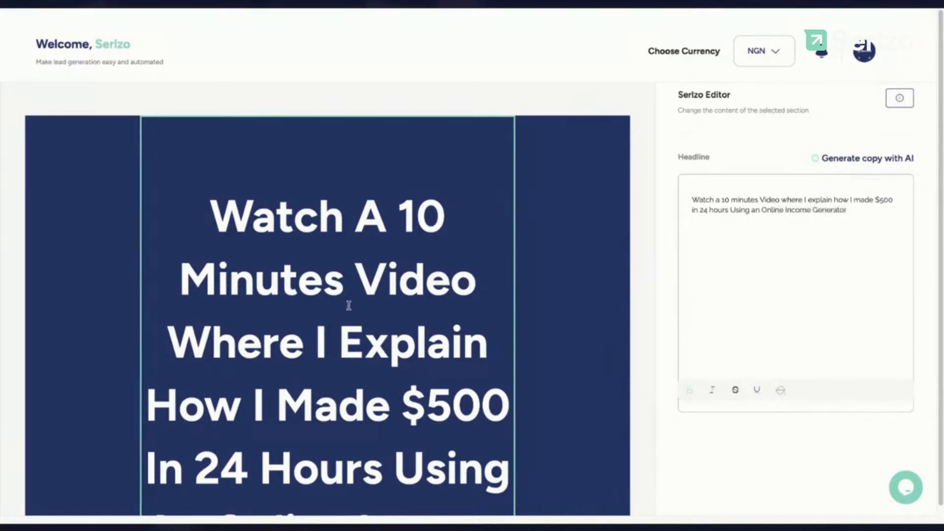
scroll(349, 306, down, 3)
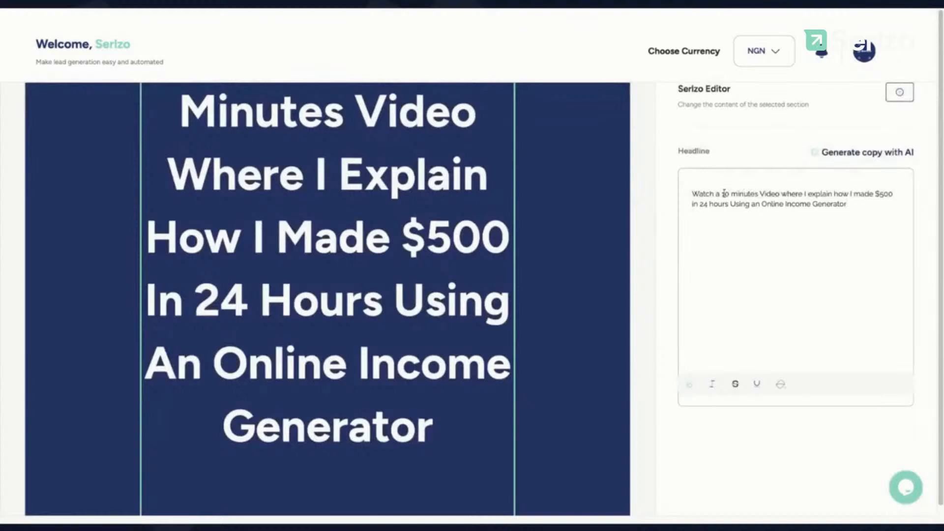
Step: Bold the headline words from '10 minutes' through 'Using'
drag(725, 194, 752, 203)
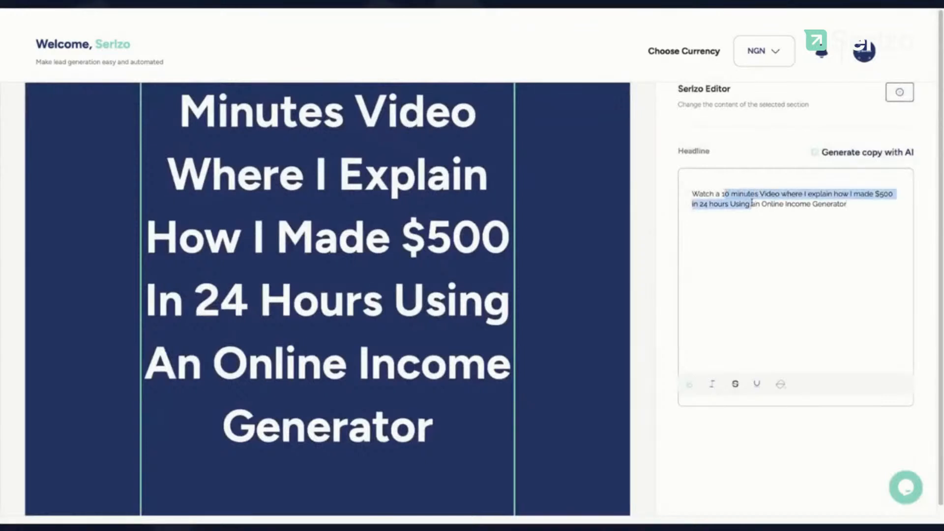
key(ctrl+b)
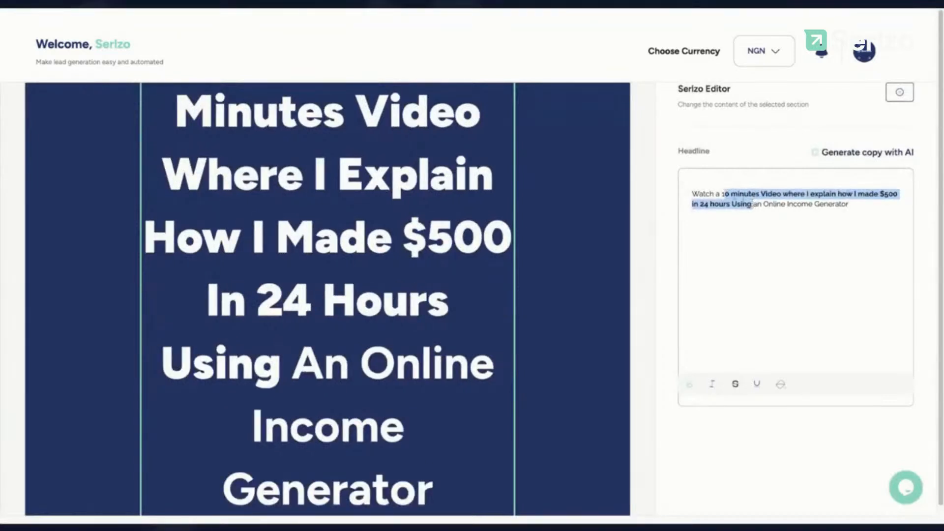
click(723, 195)
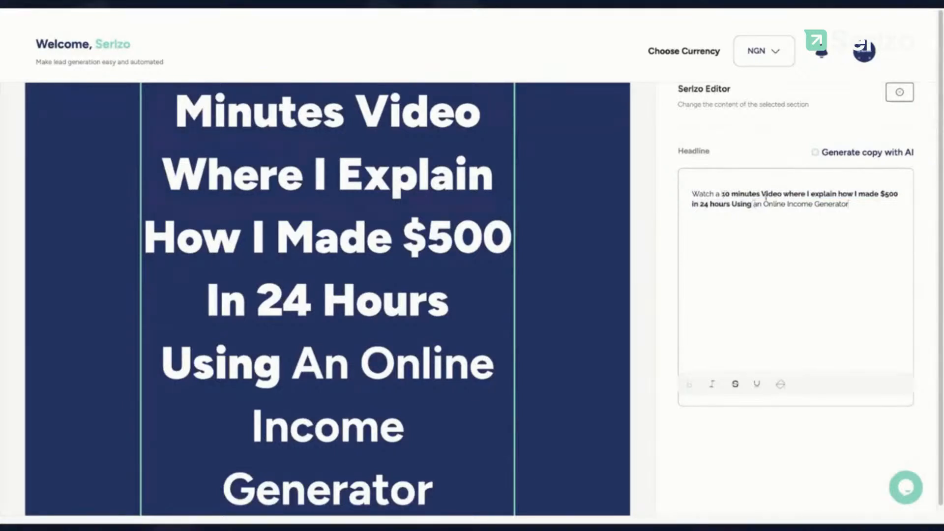
Step: Color the phrase 'Online Income Generator' yellow
drag(760, 194, 857, 205)
click(786, 205)
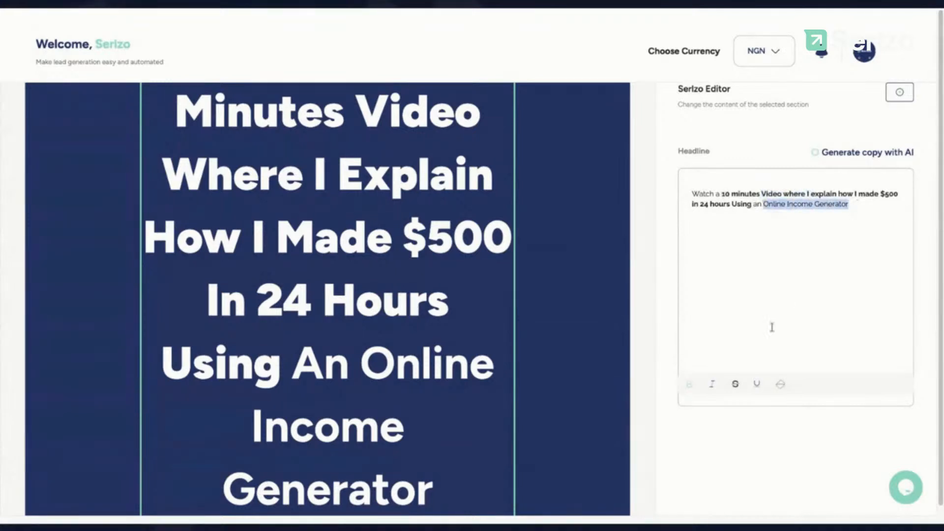
click(781, 386)
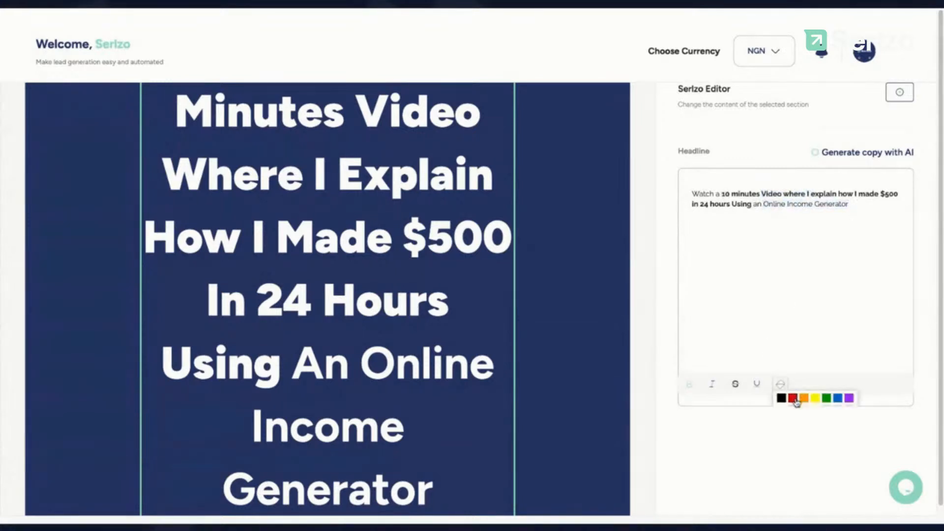
click(815, 356)
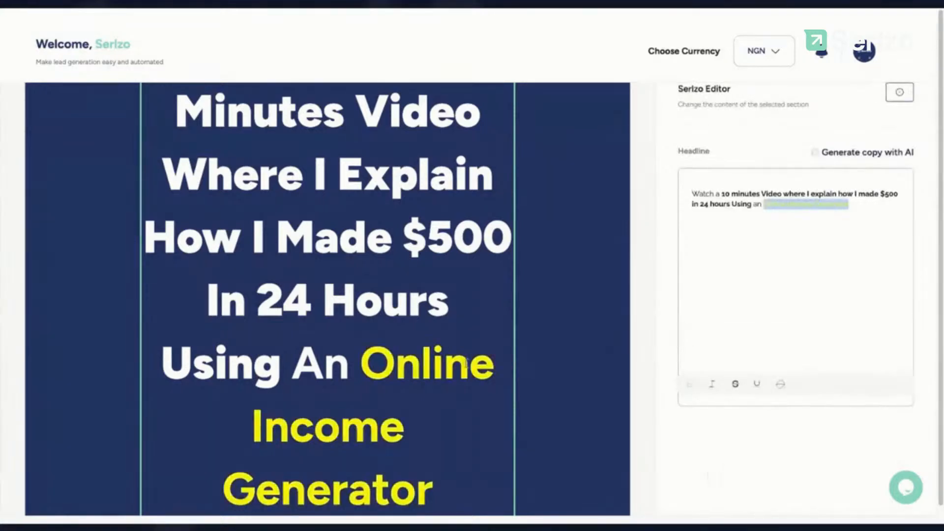
scroll(466, 364, down, 3)
scroll(465, 364, down, 4)
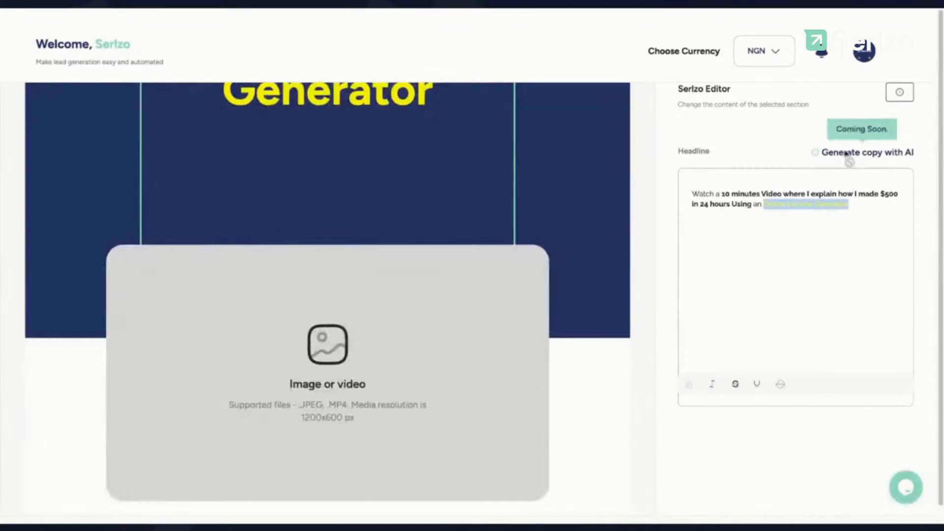
scroll(767, 140, up, 2)
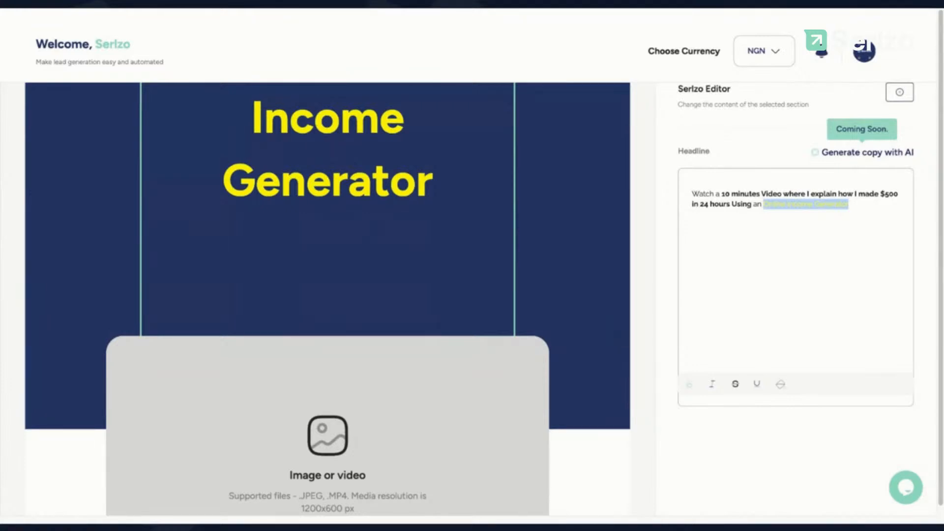
scroll(481, 261, up, 5)
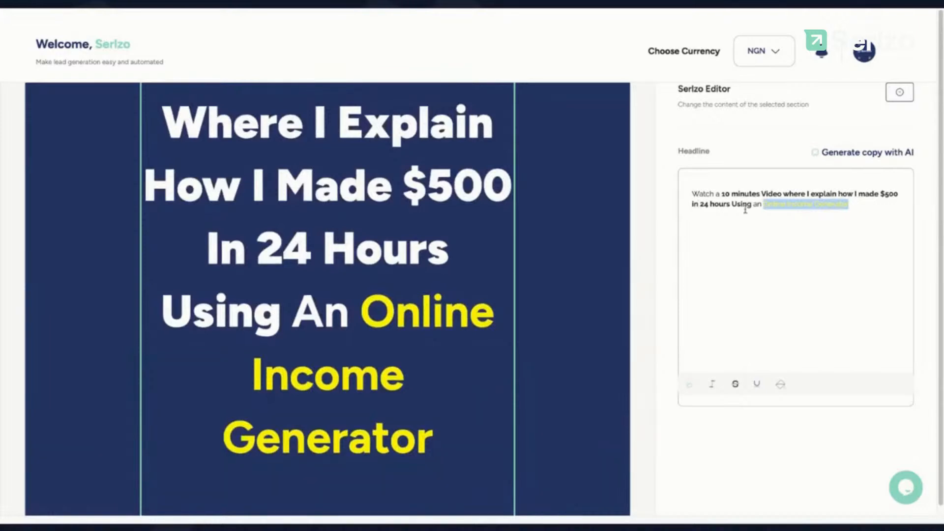
scroll(516, 337, down, 5)
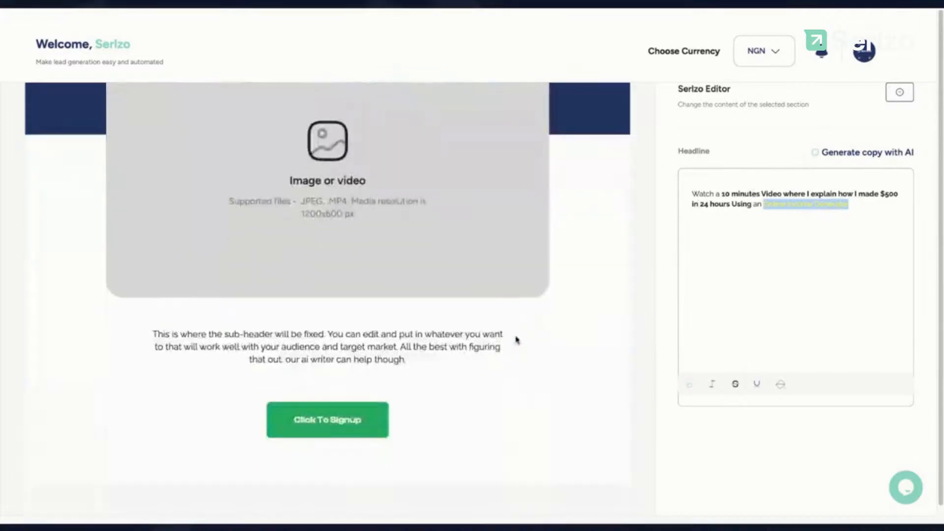
Step: Switch the media block under the headline to Video and paste in the YouTube link
click(385, 200)
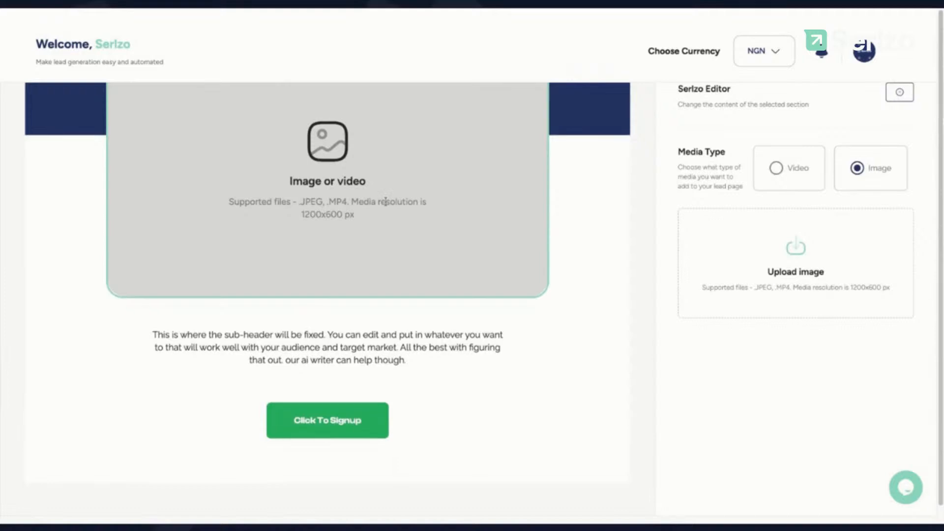
scroll(385, 201, up, 3)
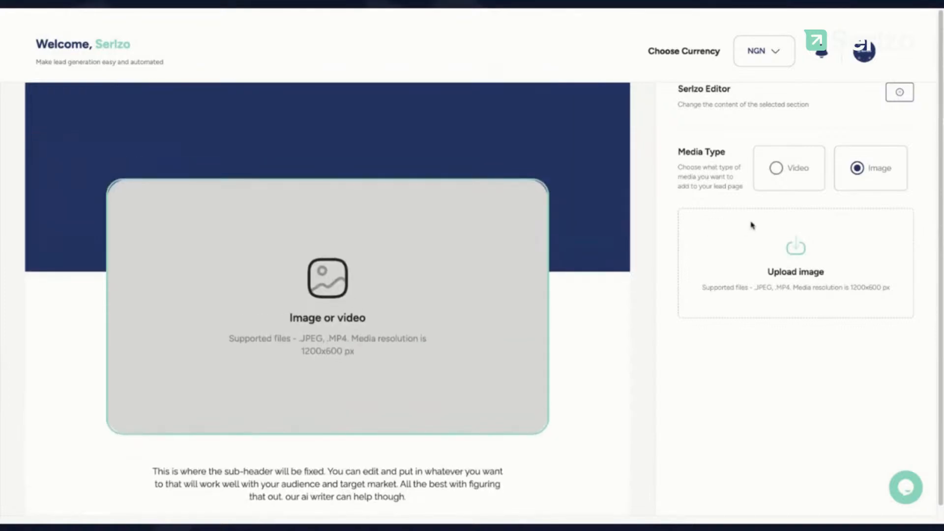
click(785, 174)
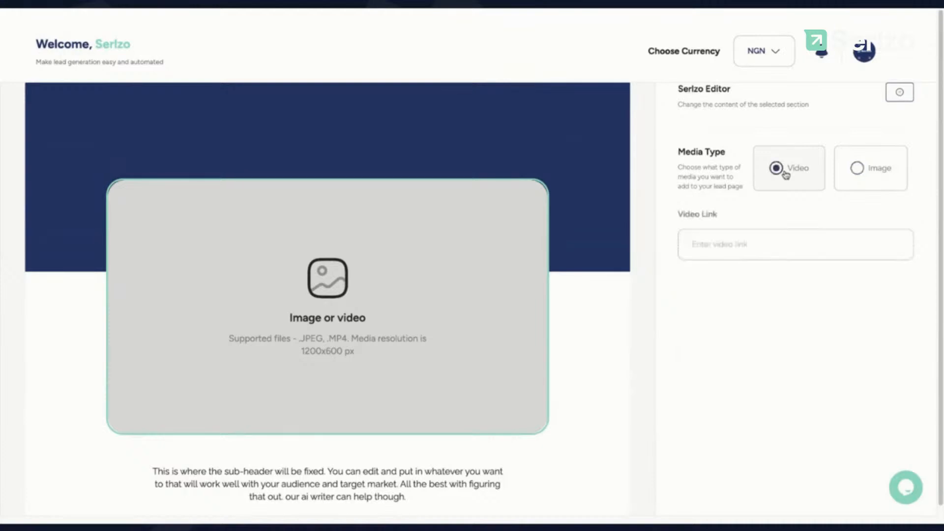
click(734, 250)
text(https://youtube.com/live/HA_mxV8GeRo)
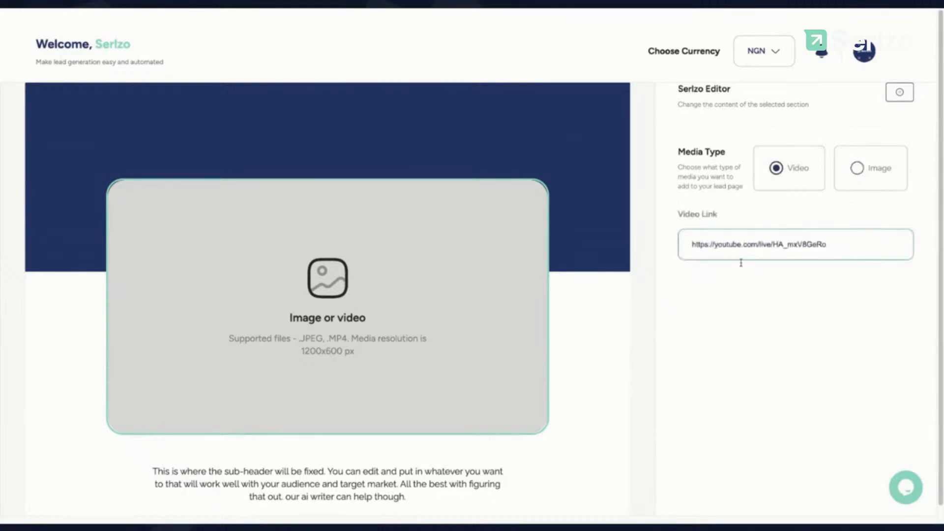
key(ctrl+a)
text(https://youtu.be/lD3qyMVGvsw)
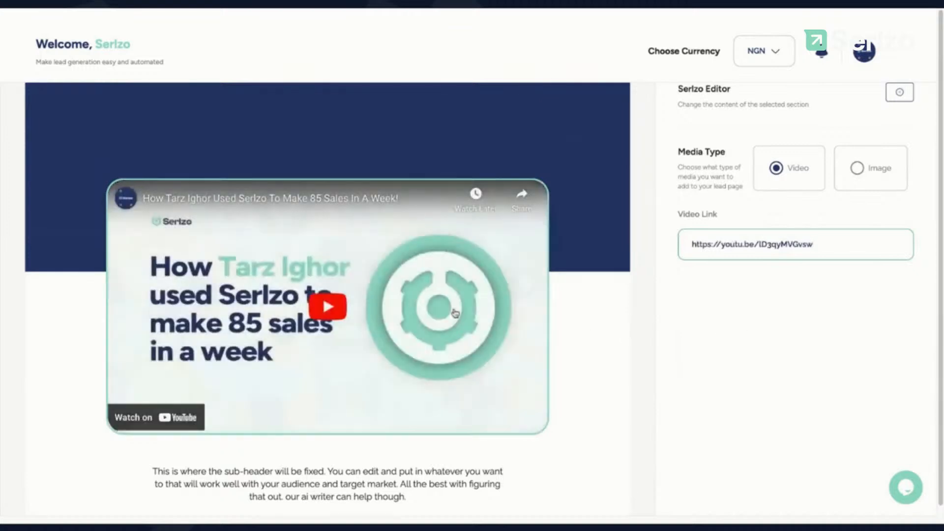
scroll(455, 313, down, 3)
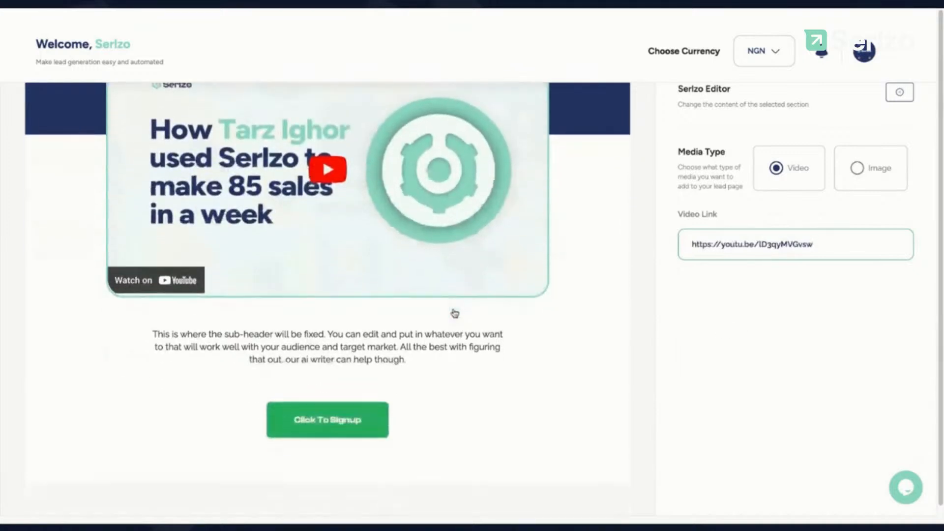
click(336, 333)
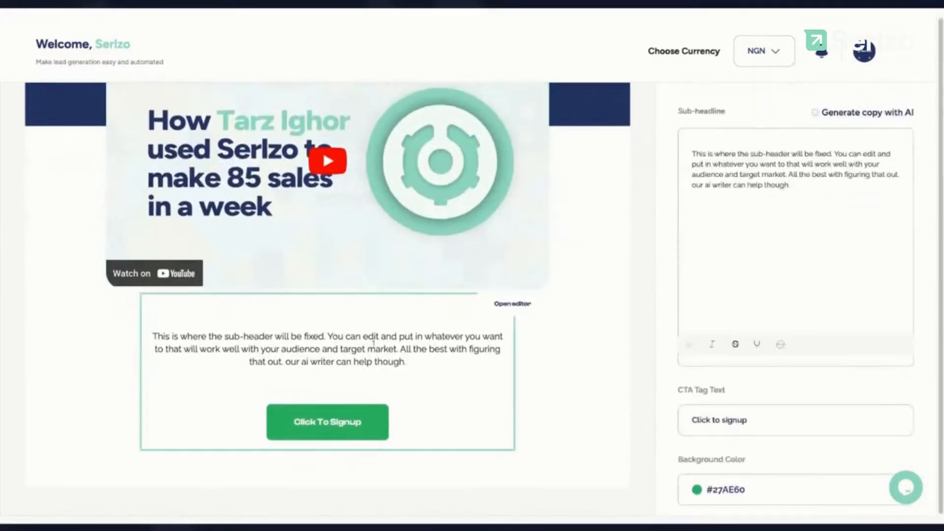
Step: Replace the sub-header section's CTA Tag Text with 'CLICK TO GAIN ACCESS NOW!'
click(512, 308)
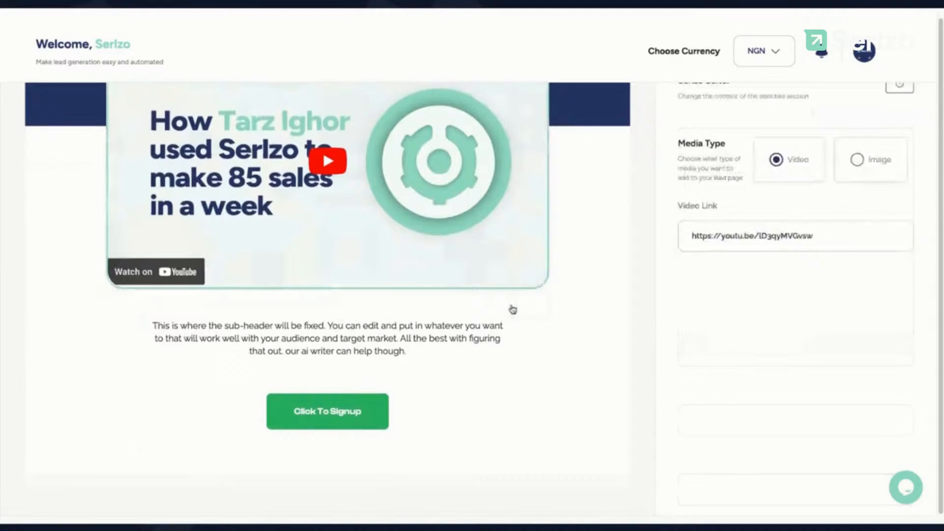
click(442, 326)
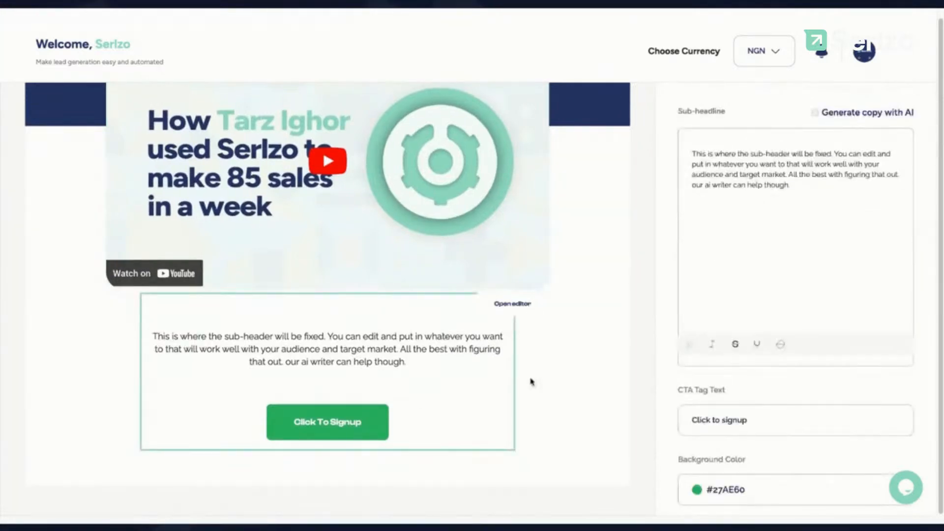
scroll(788, 402, down, 1)
drag(788, 406, 655, 406)
key(BackSpace)
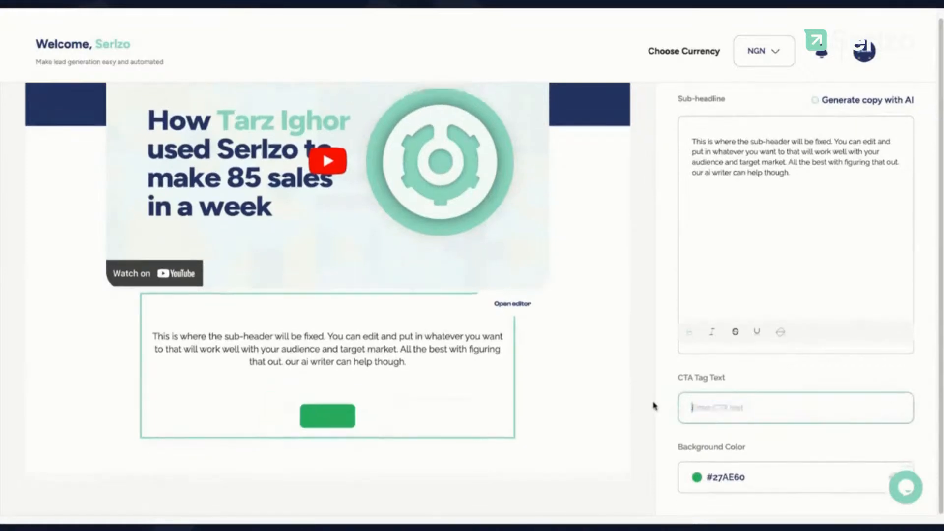
click(703, 406)
text(CLICK TO GAIN ACCESS NOW!)
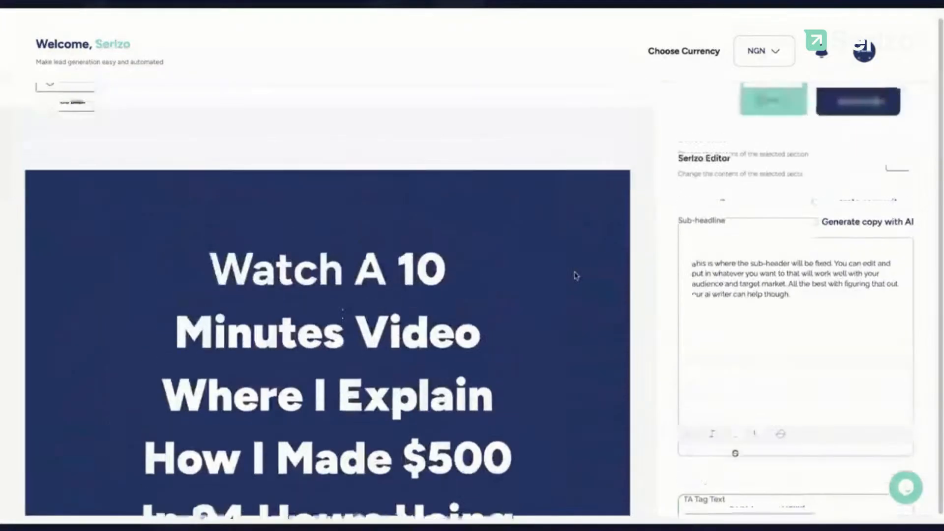
scroll(576, 270, down, 5)
scroll(576, 271, up, 8)
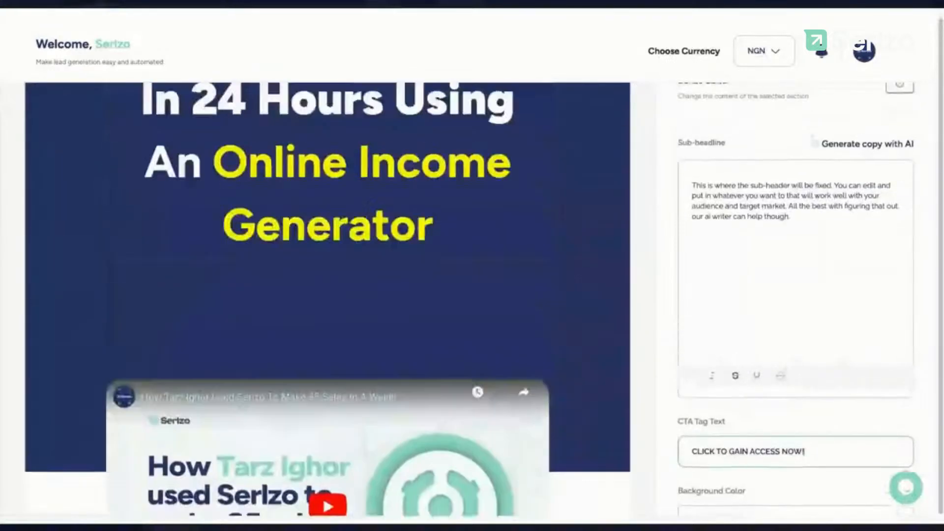
scroll(895, 142, up, 3)
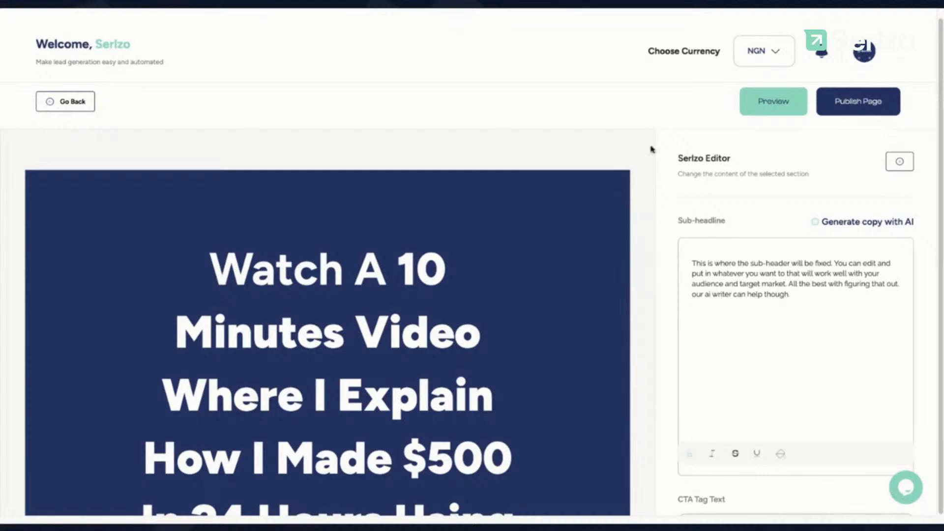
click(866, 108)
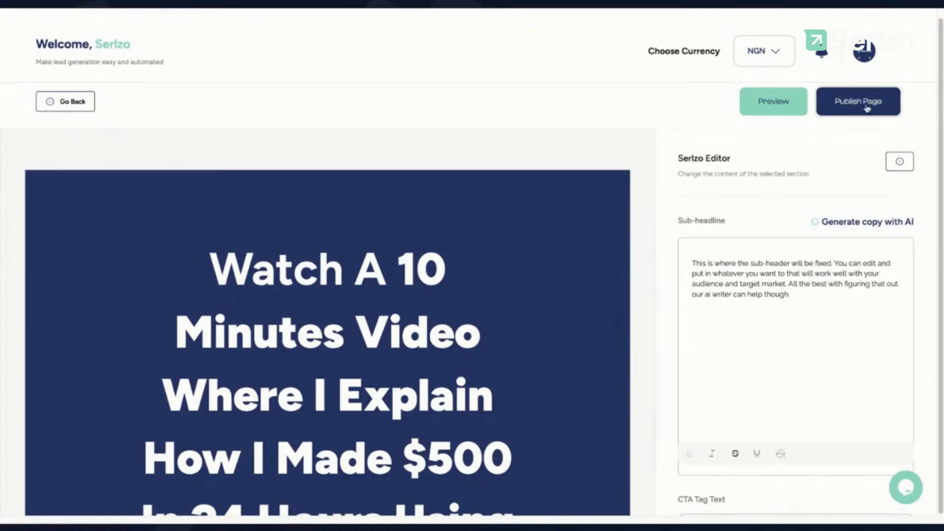
Step: Review the online-income-generator slug and the Google Analytics and Facebook Pixel code fields
scroll(759, 246, down, 3)
scroll(769, 78, up, 2)
scroll(726, 85, up, 2)
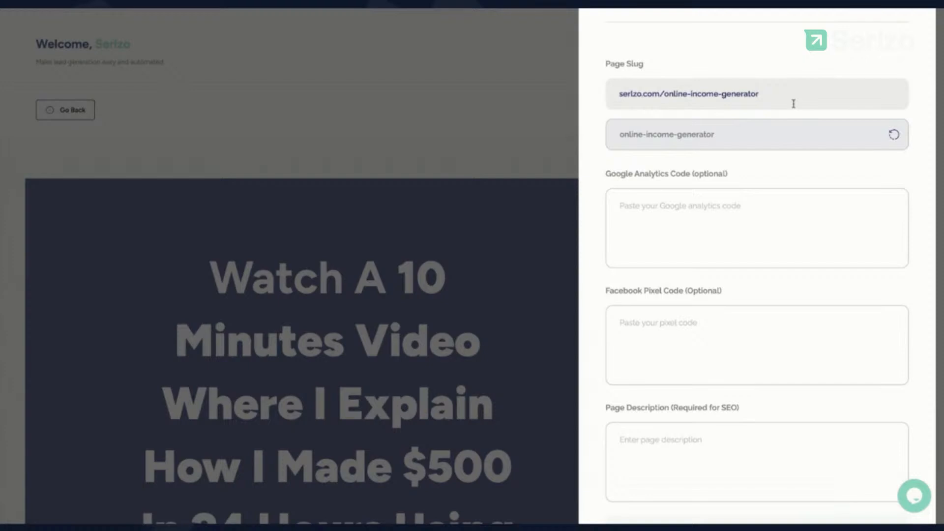
drag(791, 99, 769, 94)
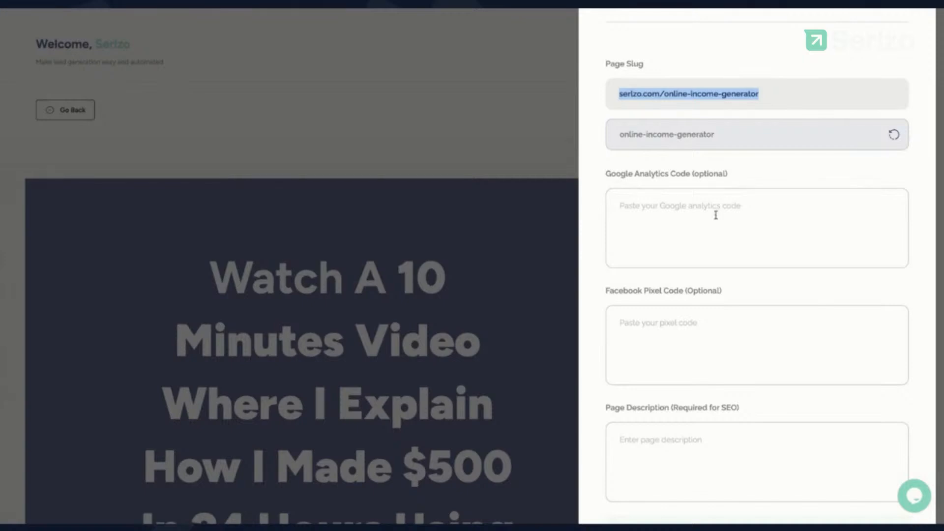
scroll(716, 214, down, 2)
click(685, 130)
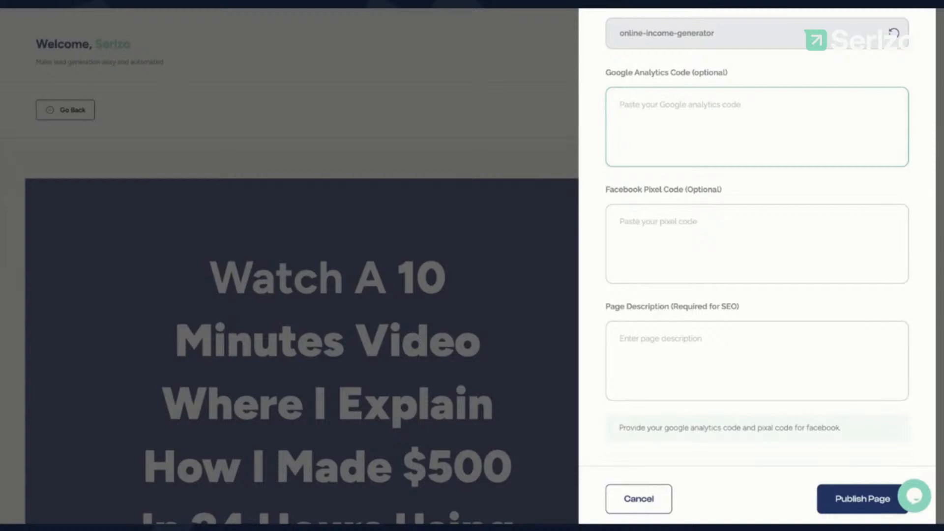
click(684, 225)
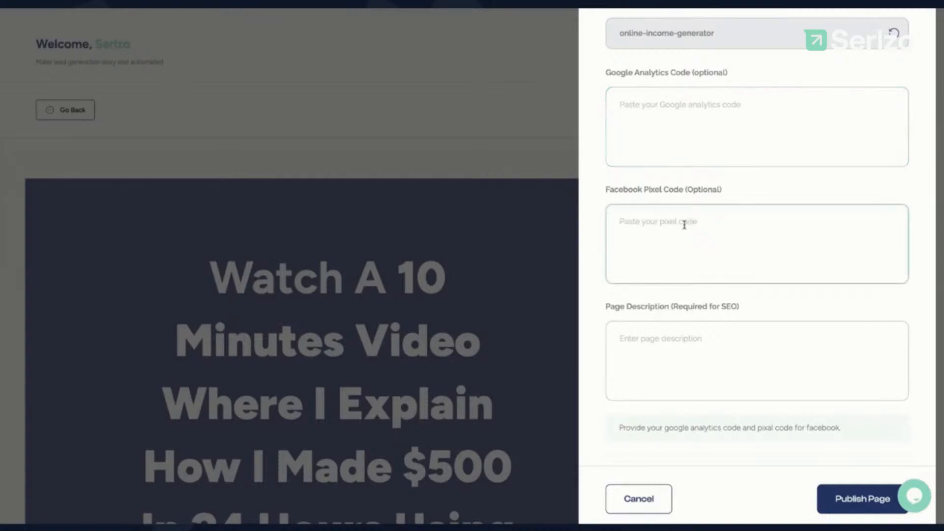
scroll(684, 224, down, 1)
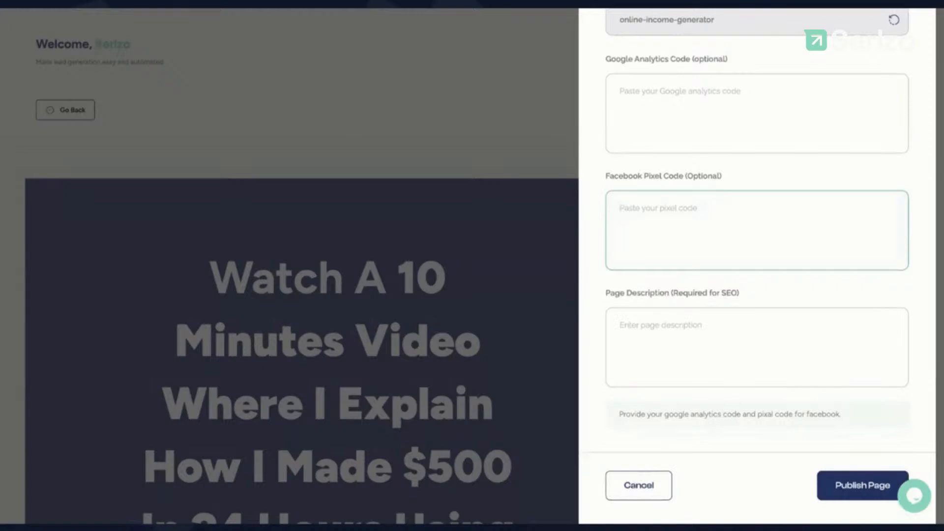
scroll(684, 225, down, 1)
Step: Write a page description about learning to make money online with an online income generator system
click(649, 306)
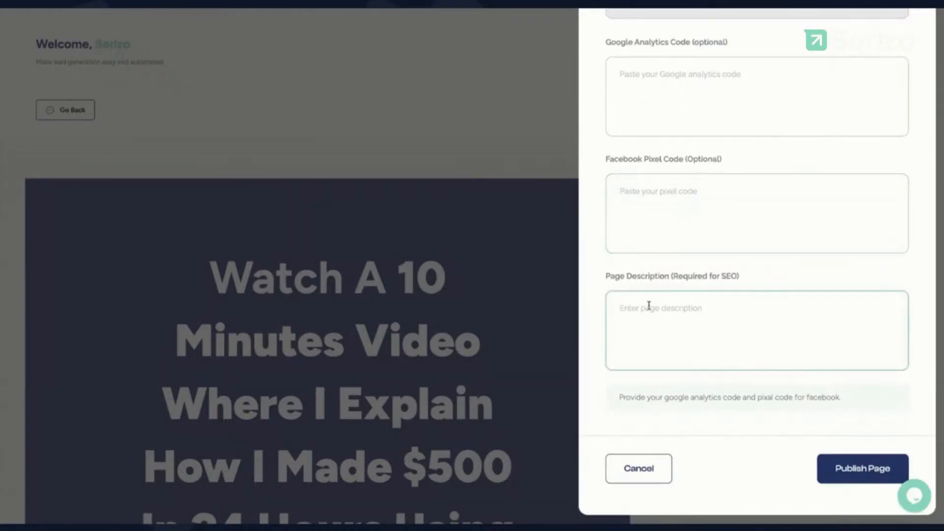
text(H)
key(BackSpace)
text(Learn How to make money on)
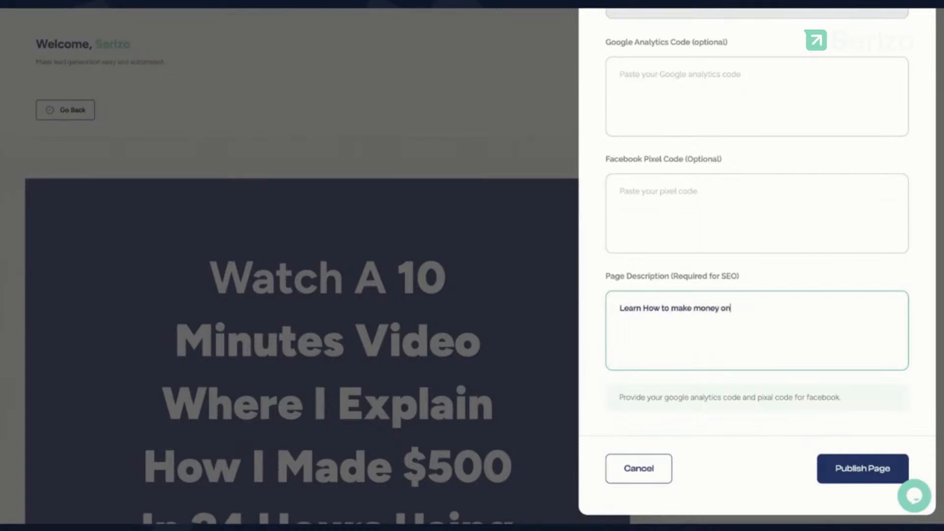
text(line unsing a)
key(BackSpace)
key(BackSpace)
key(BackSpace)
key(BackSpace)
key(BackSpace)
key(BackSpace)
text(sing and online income generator system that hekps you)
key(BackSpace)
key(BackSpace)
key(BackSpace)
key(BackSpace)
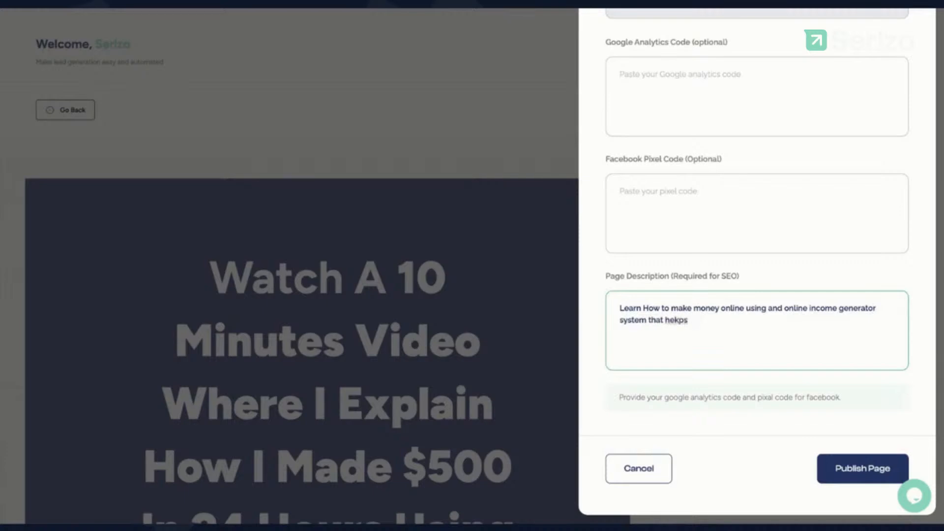
key(BackSpace)
key(BackSpace)
key(BackSpace)
key(BackSpace)
click(676, 199)
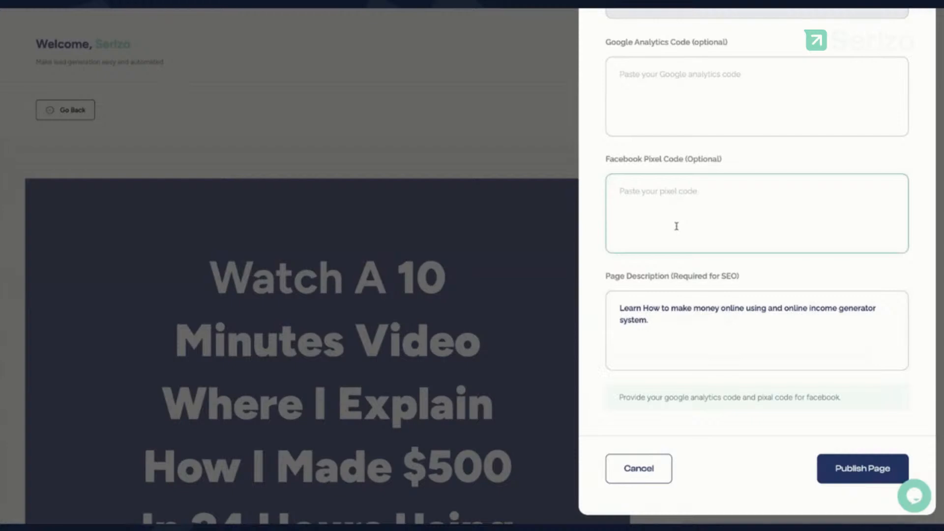
click(795, 12)
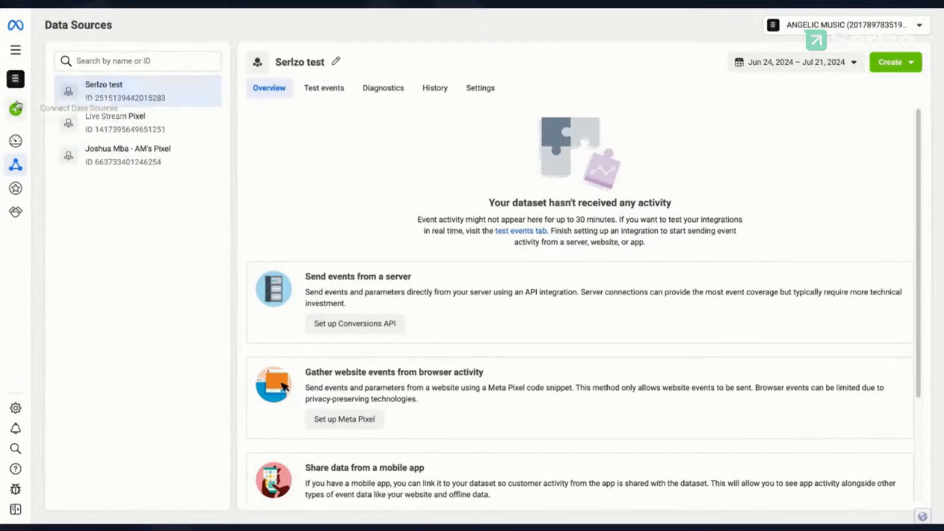
Step: Show all three datasets on the Events Manager overview, including Serlzo test awaiting activity
click(16, 53)
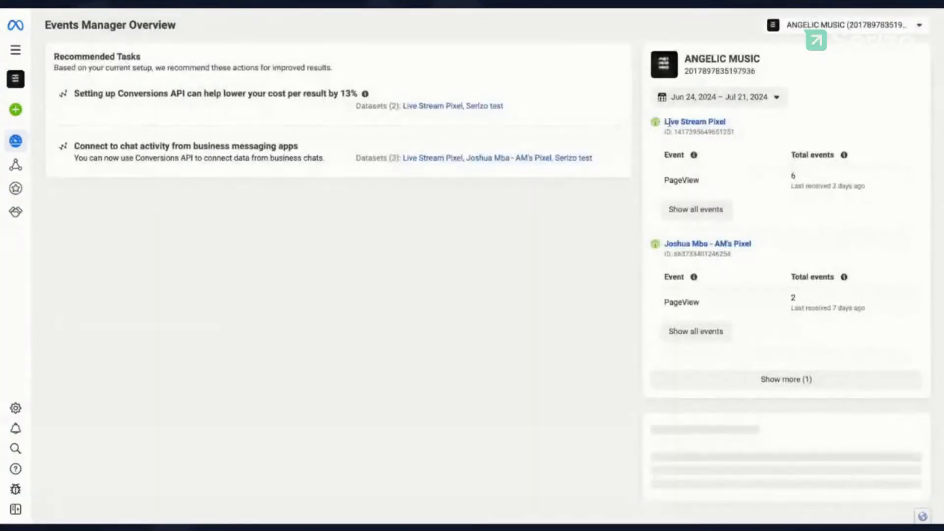
click(794, 384)
scroll(724, 267, down, 2)
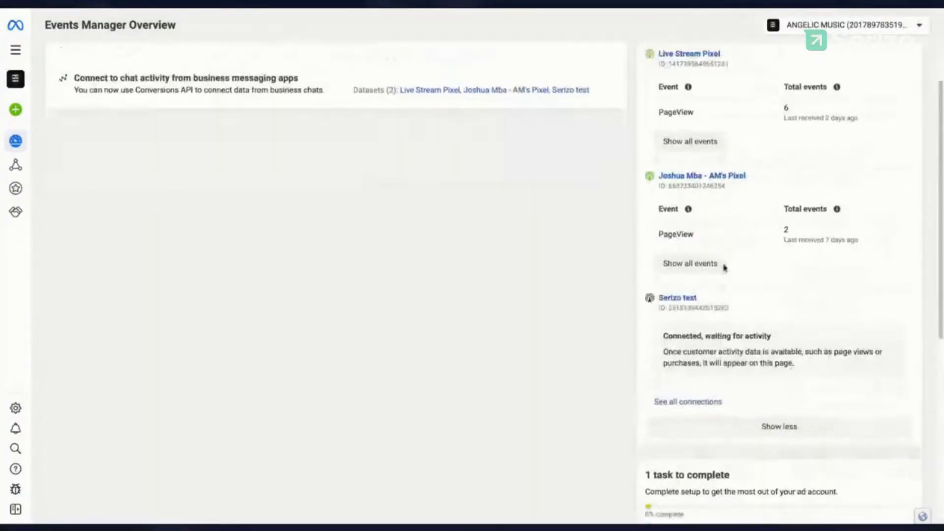
scroll(724, 267, up, 2)
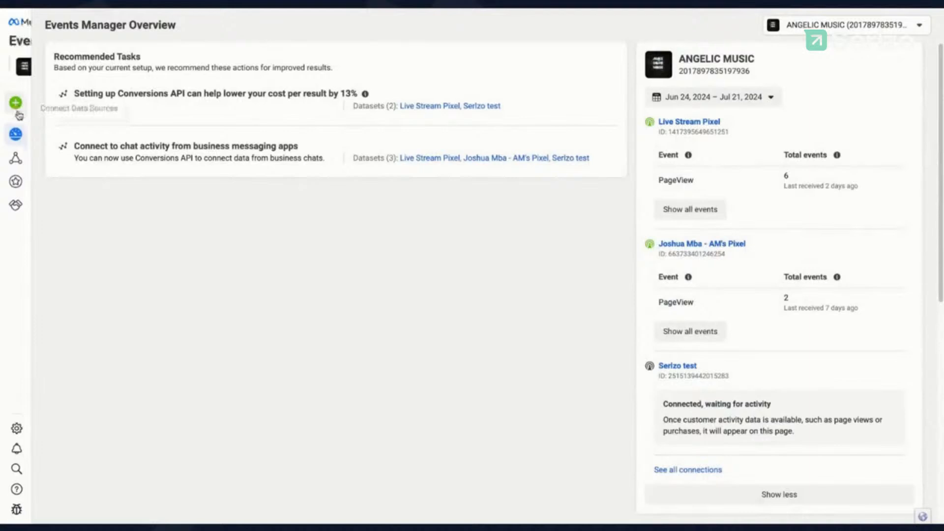
mouse_move(30, 106)
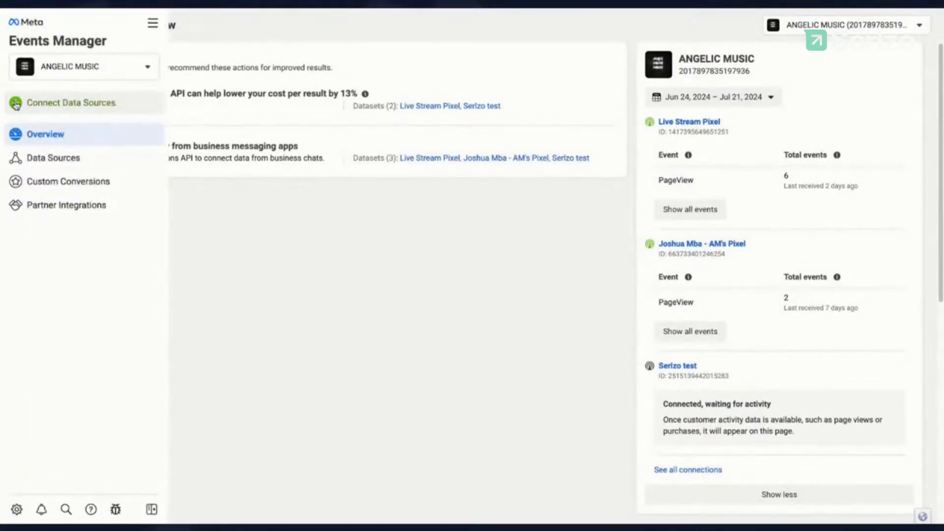
Step: Create a new web dataset named 'Serlozo test demo'
click(74, 104)
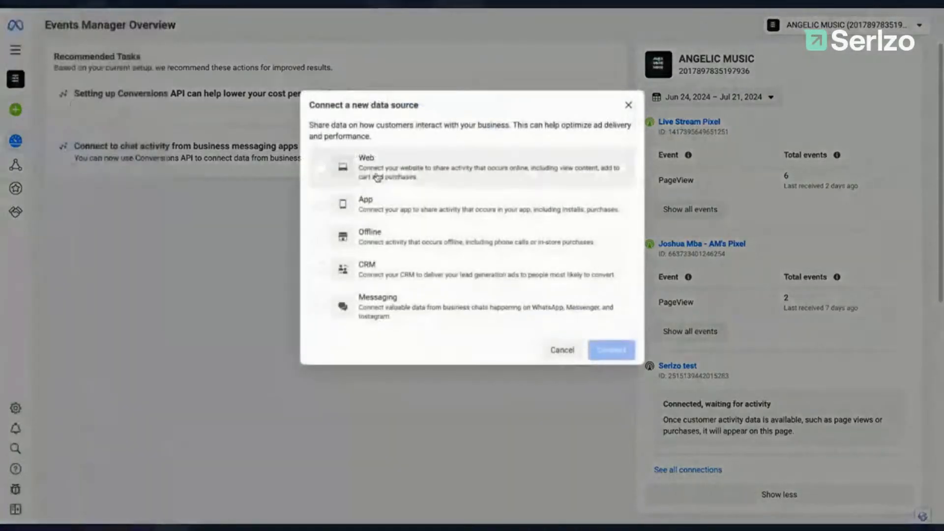
click(321, 169)
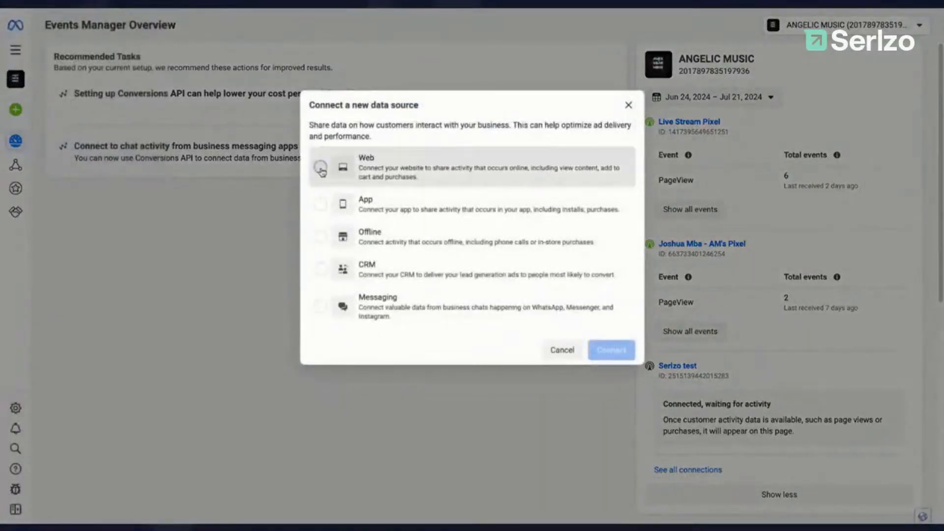
click(611, 350)
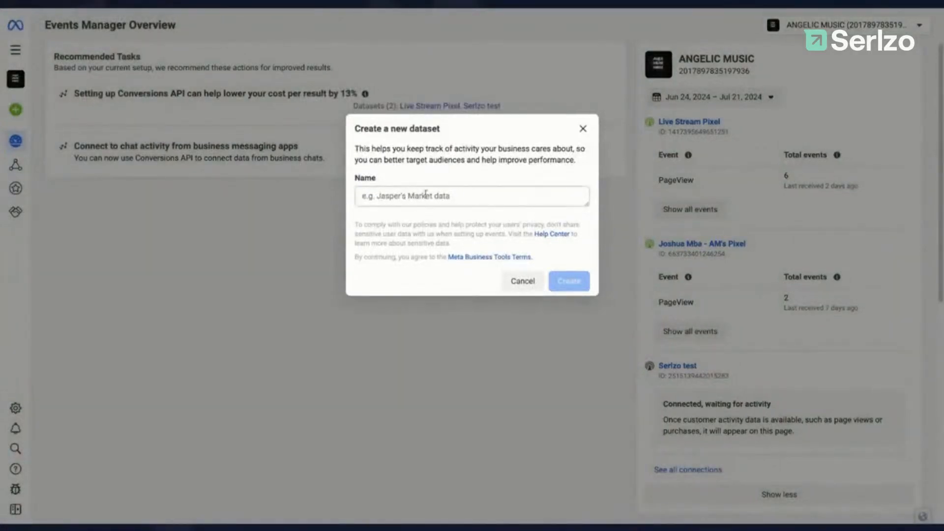
click(409, 198)
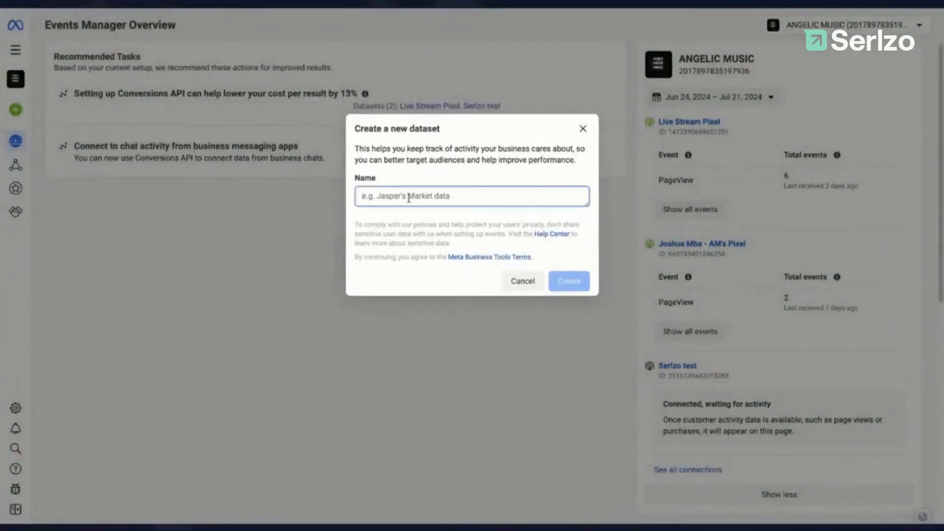
text(Serl)
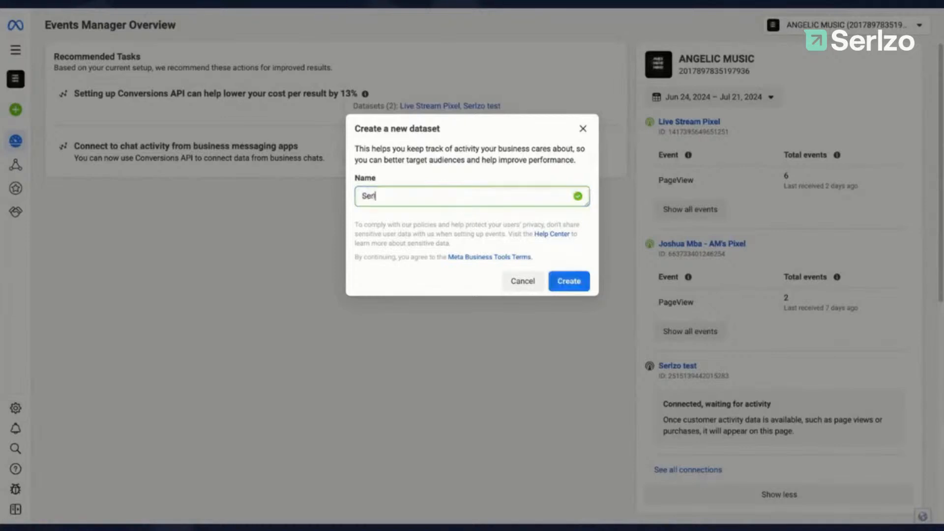
text(ozo test demo)
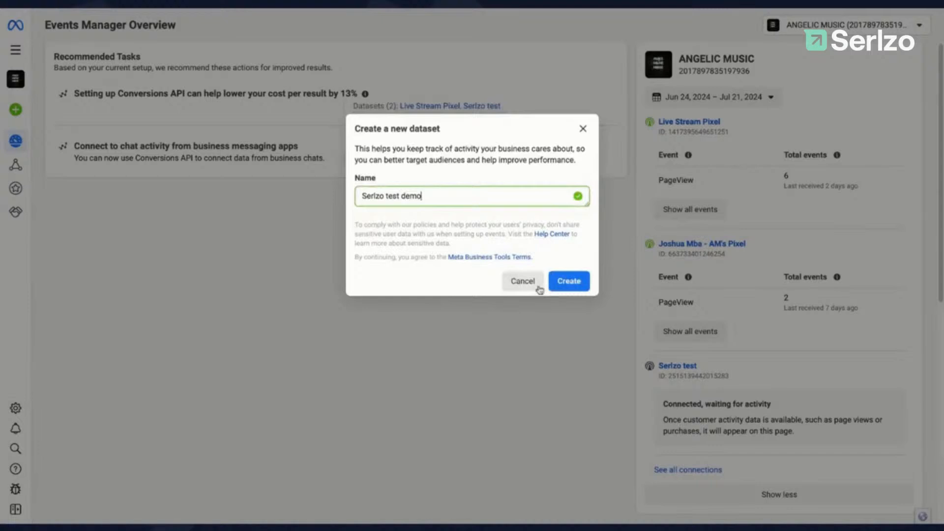
click(569, 283)
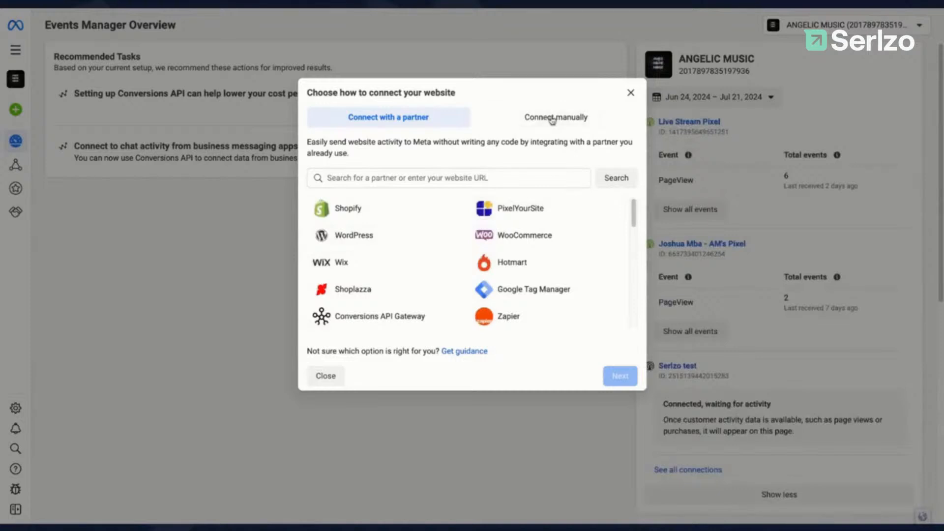
Step: Set the website connection to manual setup using Meta Pixel only
click(552, 120)
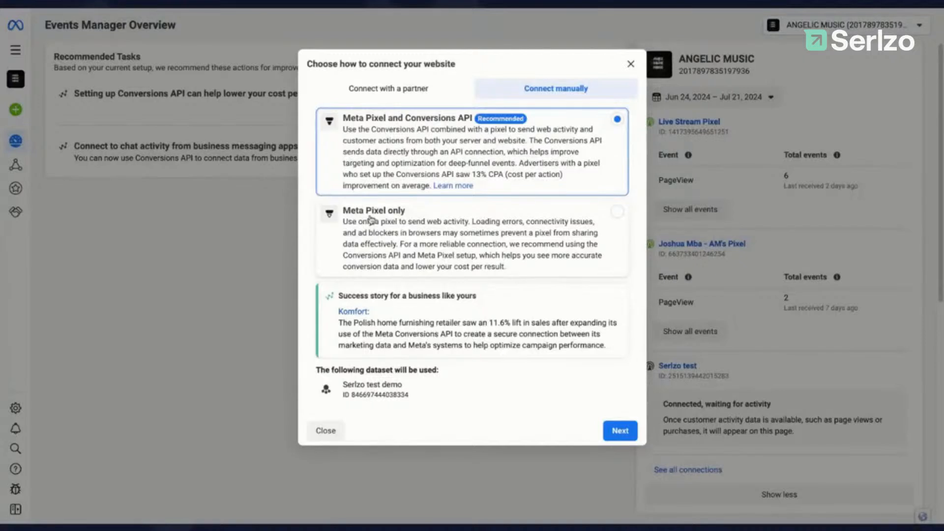
click(457, 220)
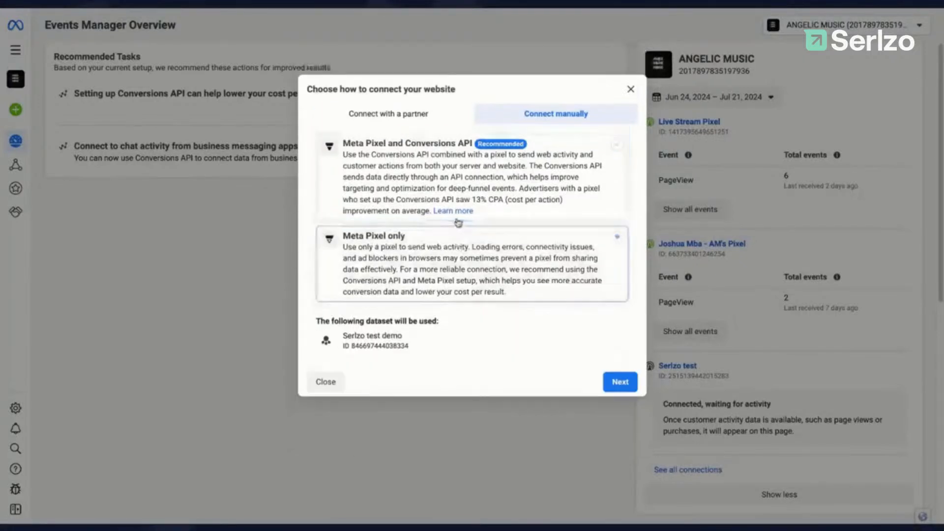
click(620, 382)
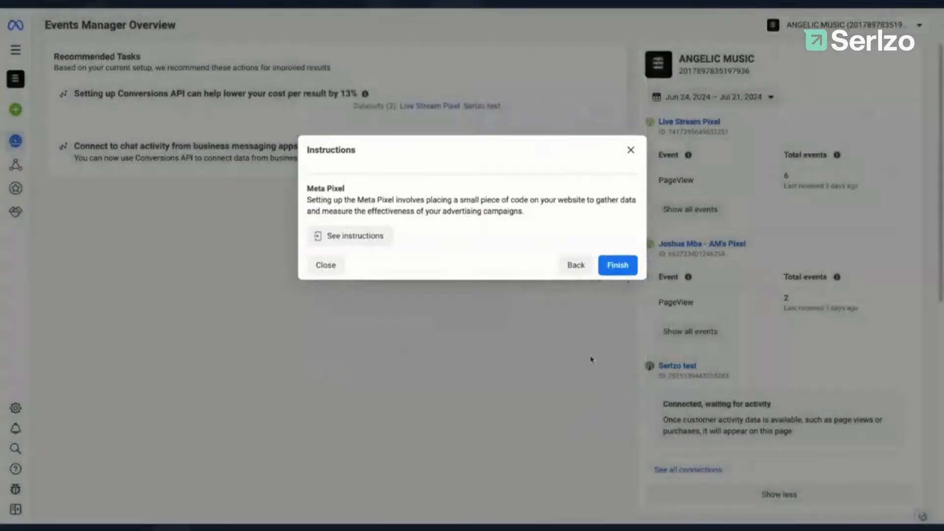
Step: Copy the new pixel's base code from the Install Base Code page
click(359, 243)
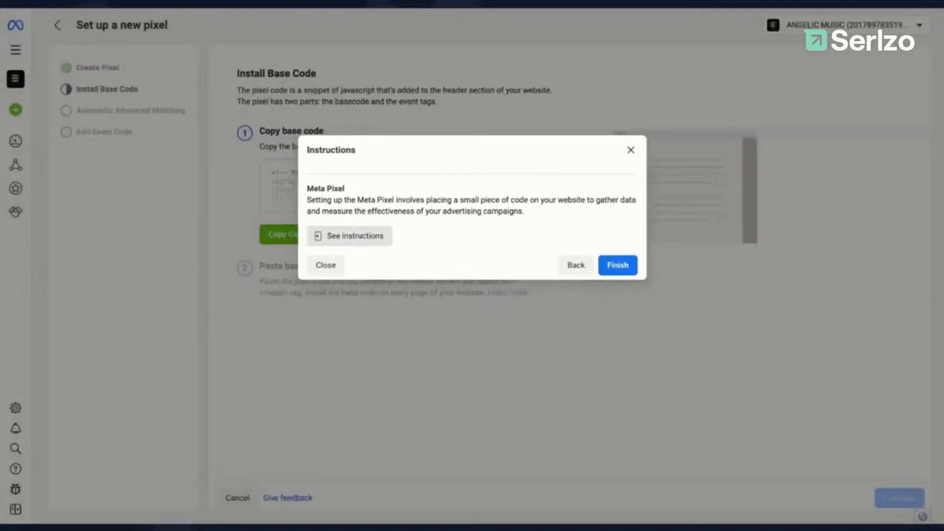
click(610, 264)
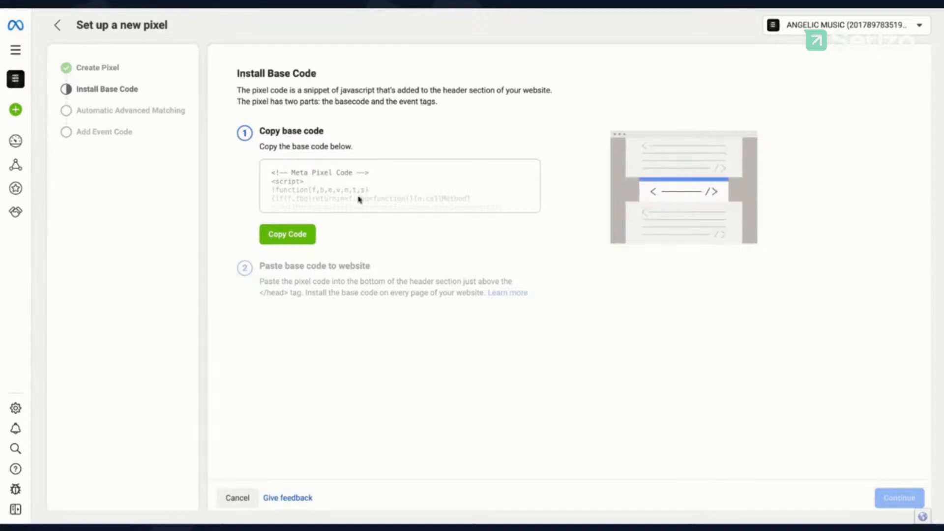
click(287, 239)
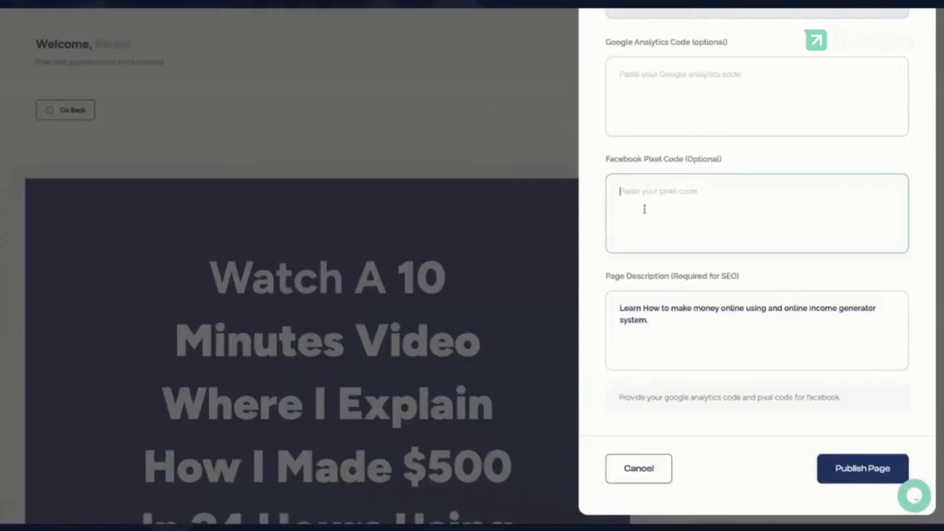
Step: Paste the Meta Pixel base code into the Facebook Pixel Code field and publish the page
key(ctrl+v)
scroll(654, 211, up, 3)
scroll(668, 211, up, 4)
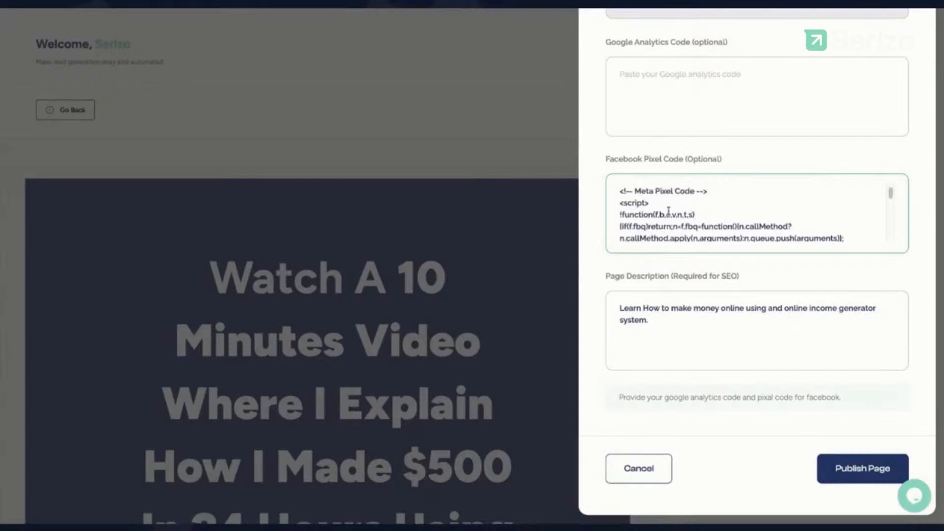
click(852, 470)
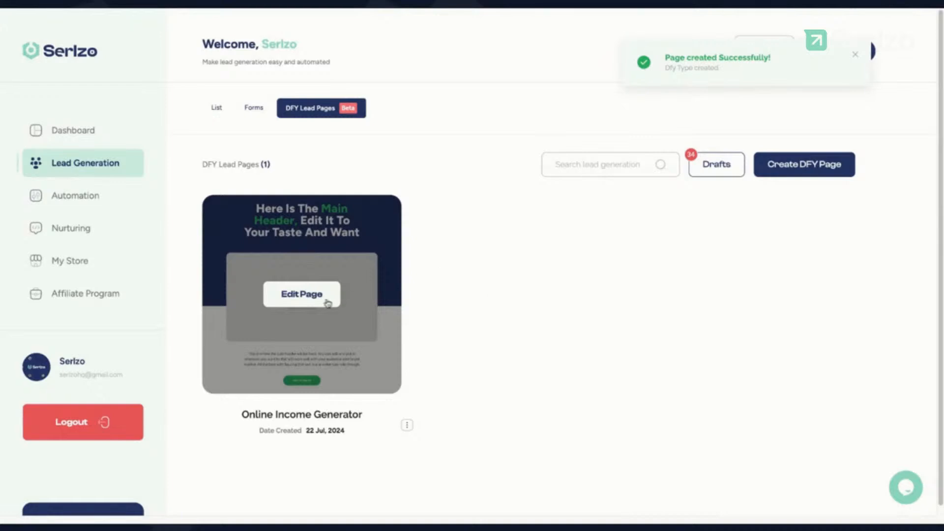
Step: Open the published Online Income Generator page through View Page
click(407, 427)
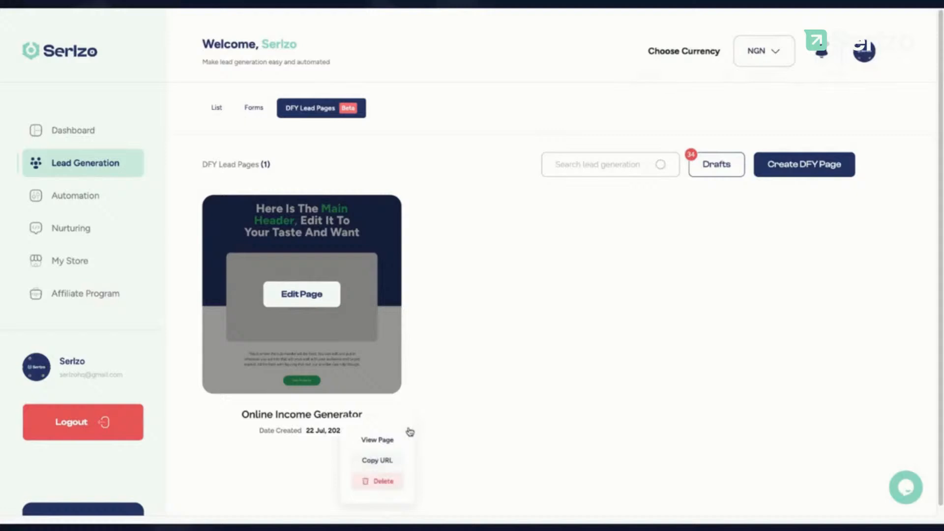
click(377, 431)
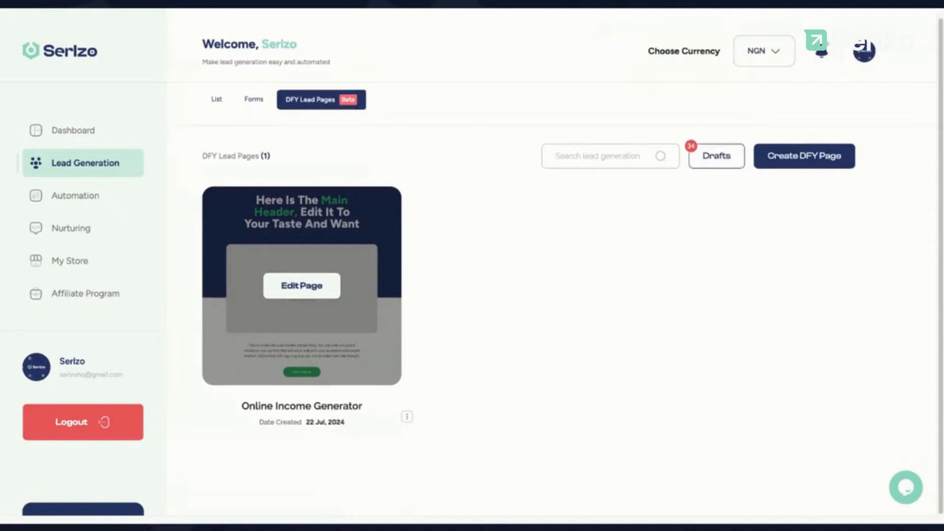
click(301, 285)
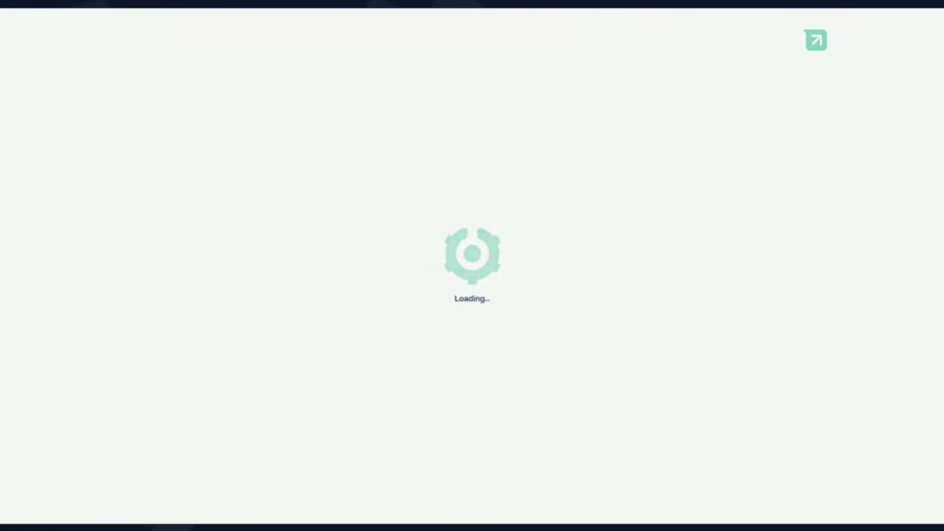
Step: Confirm 'CLICK TO GAIN ACCESS NOW!' brings up the webinar sign-up form, then close it
scroll(472, 265, down, 2)
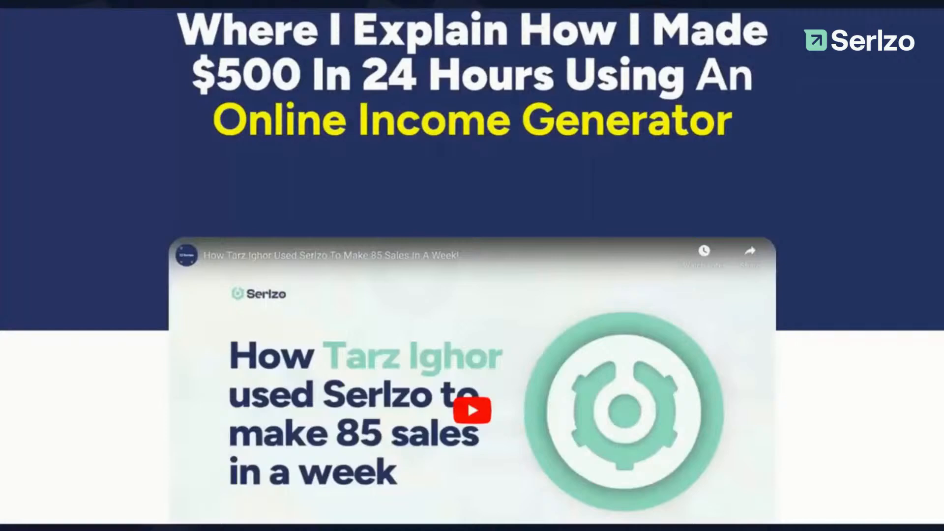
scroll(373, 306, down, 3)
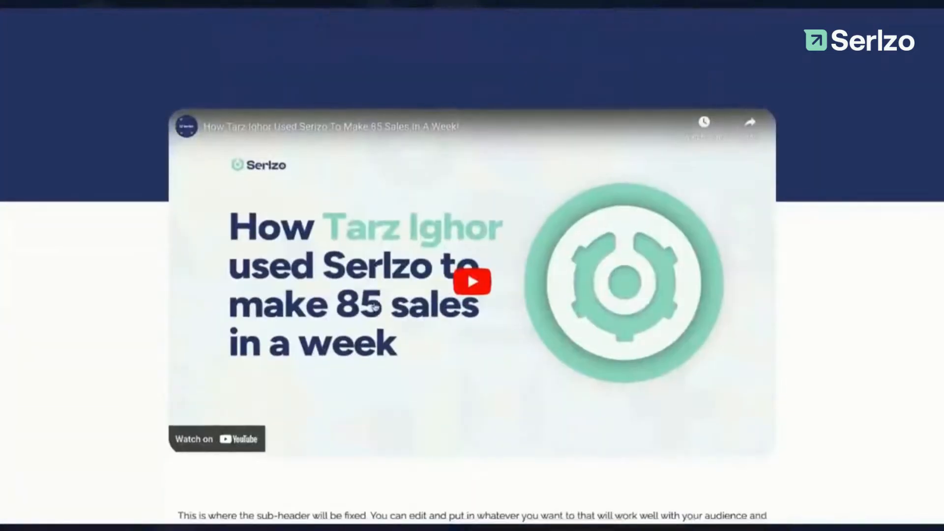
scroll(373, 305, down, 2)
scroll(374, 305, up, 6)
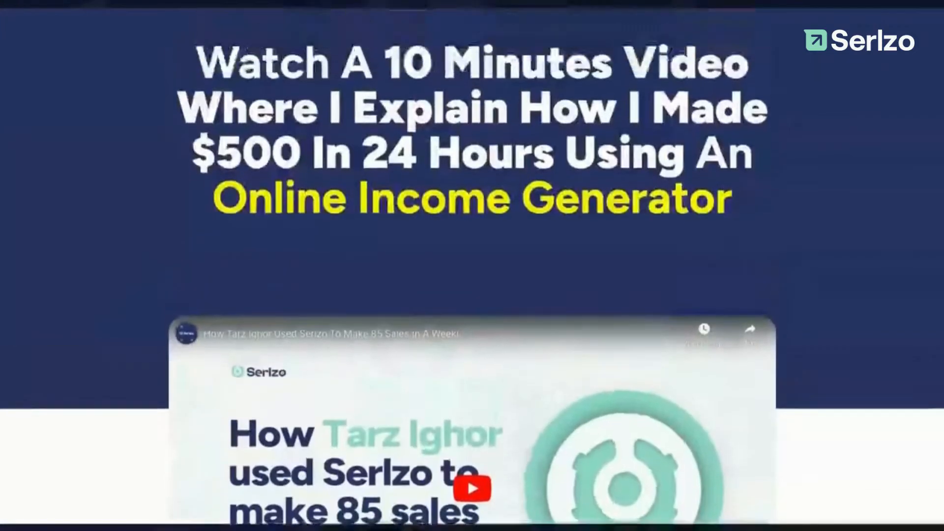
scroll(472, 275, down, 2)
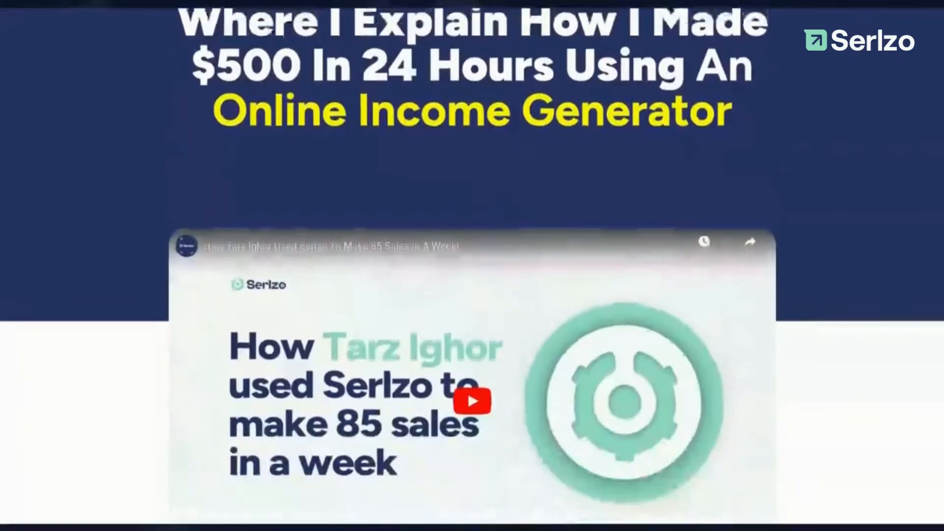
scroll(392, 320, down, 5)
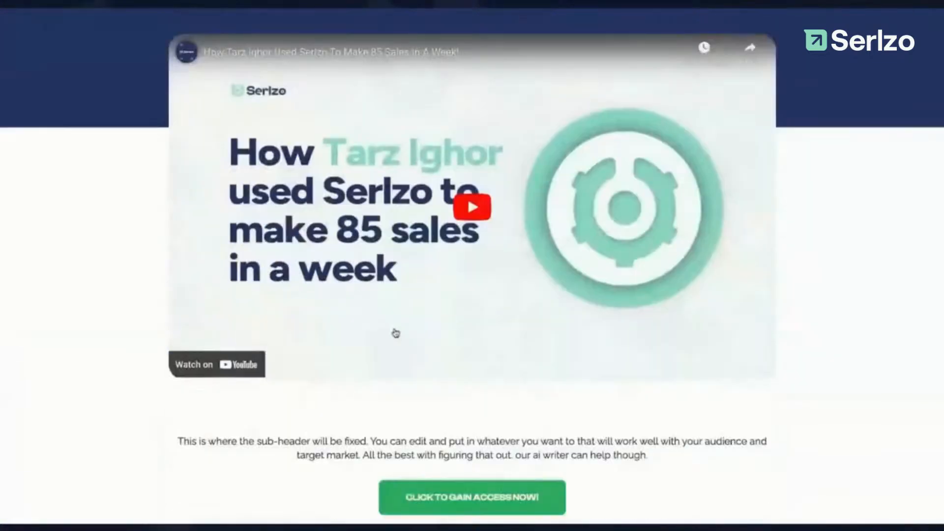
click(470, 499)
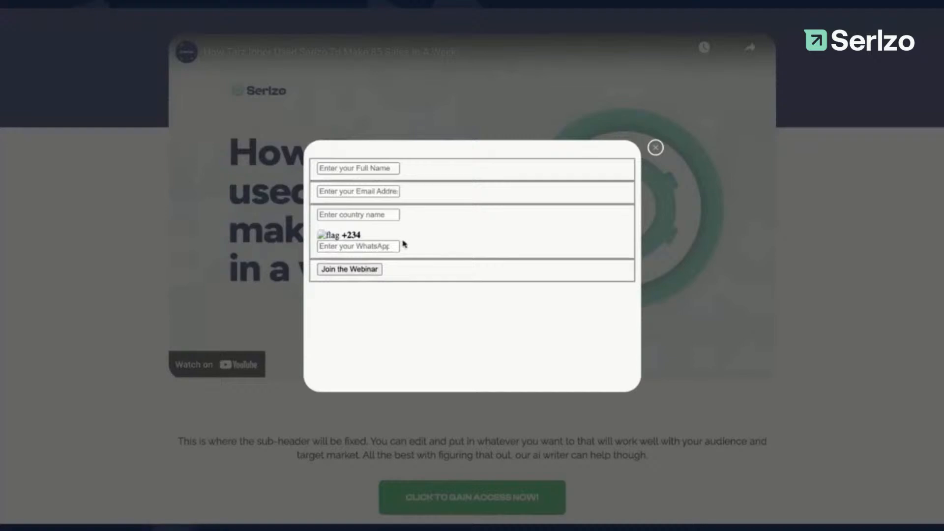
click(655, 148)
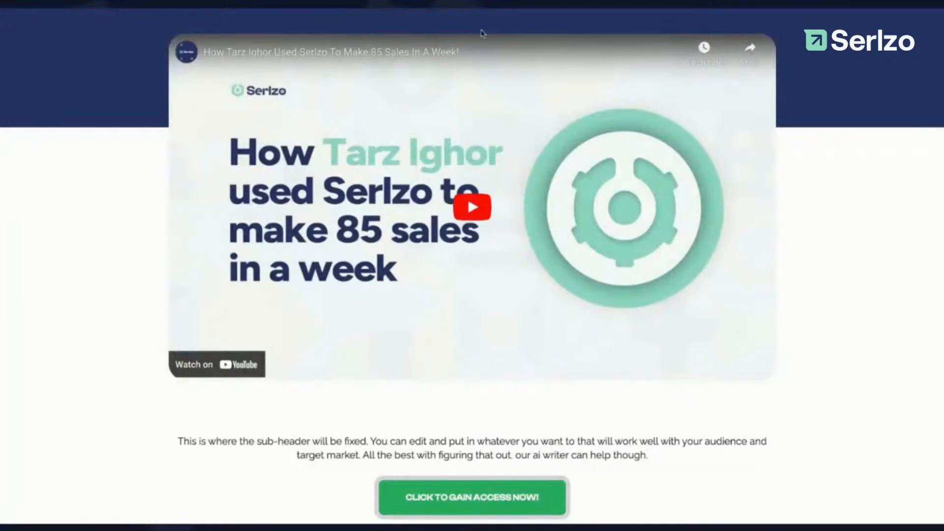